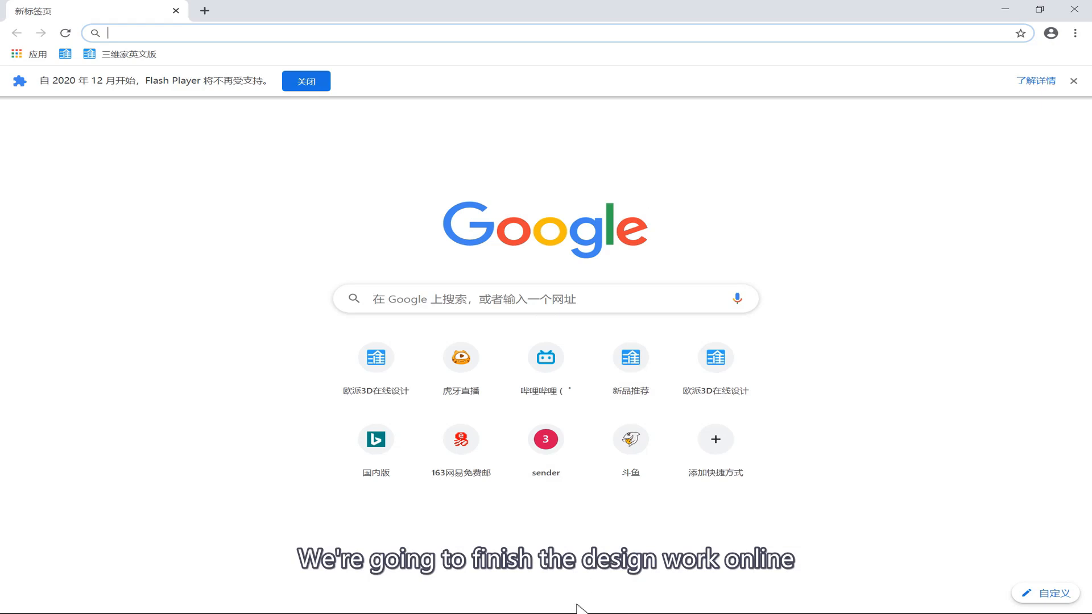
pyautogui.press('super')
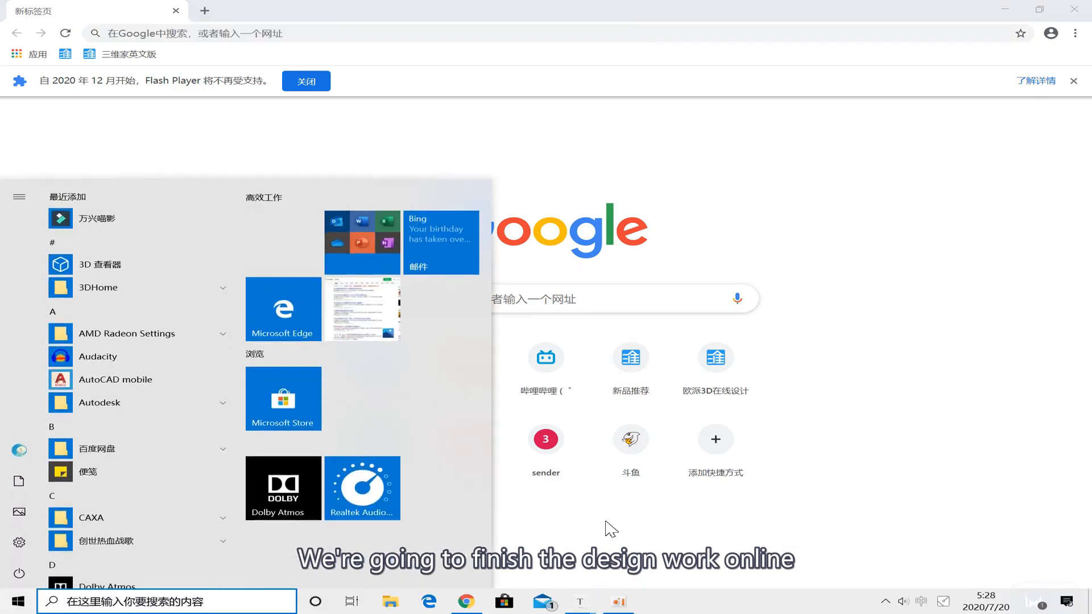
pyautogui.click(611, 512)
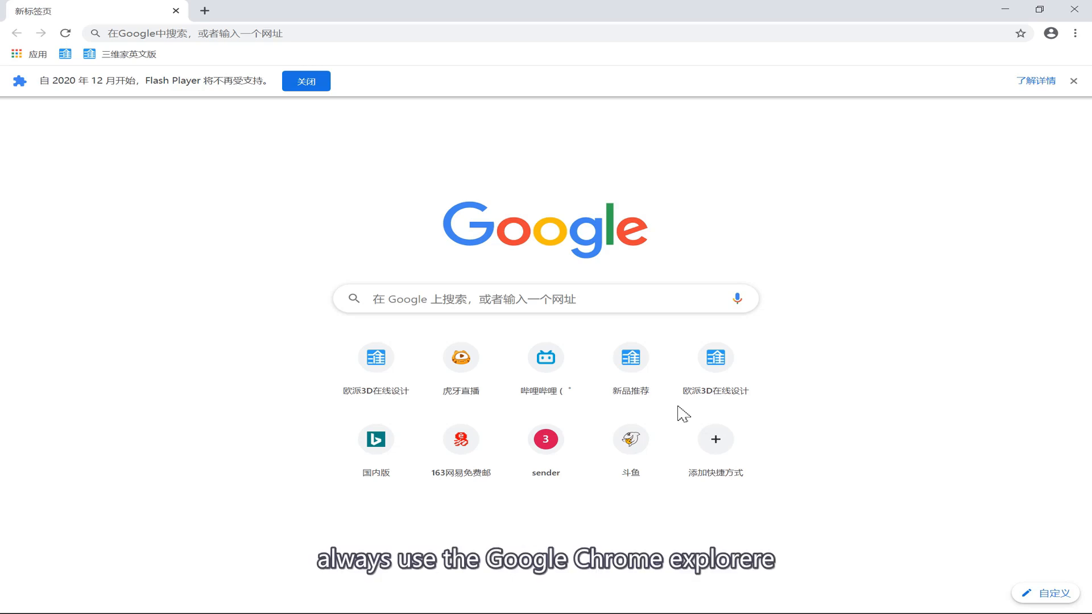
pyautogui.press('super')
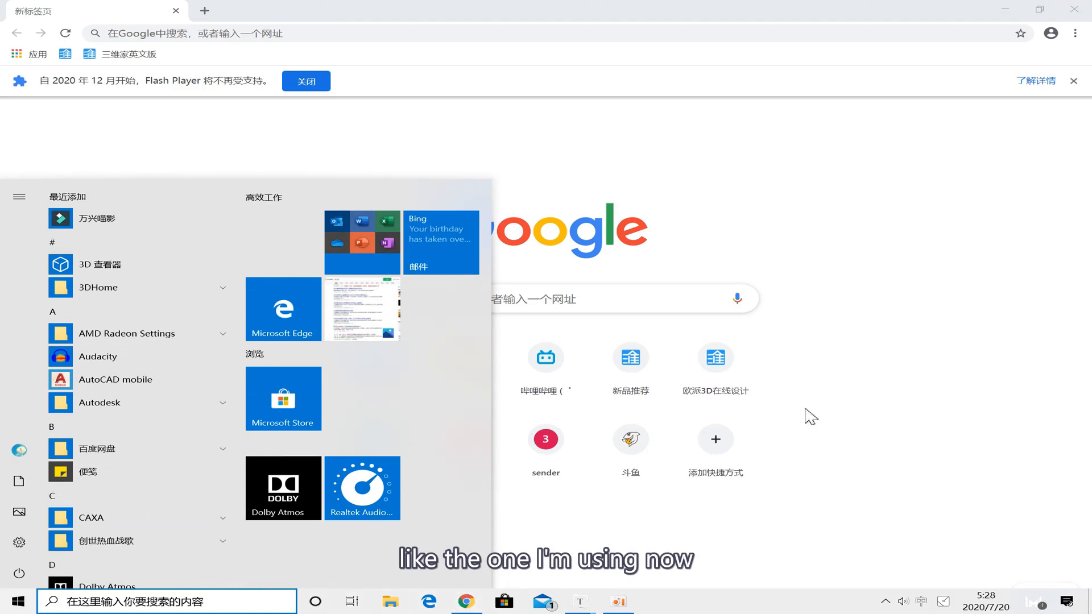
pyautogui.click(913, 350)
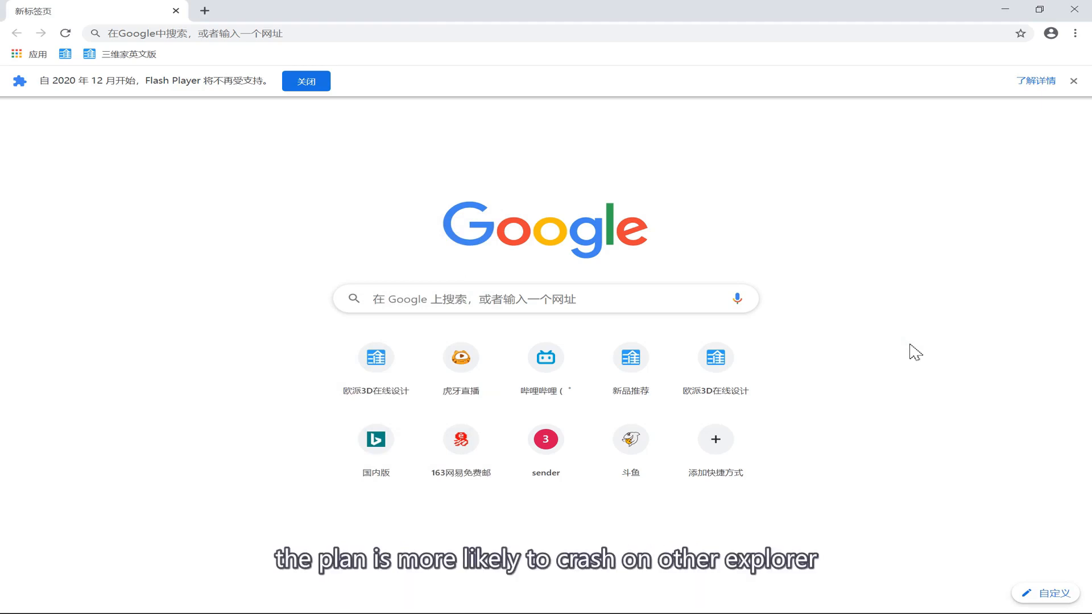
# Open the bookmarked 三维家英文版 design site, allow Flash to run on it and reload the page
pyautogui.press('F5')
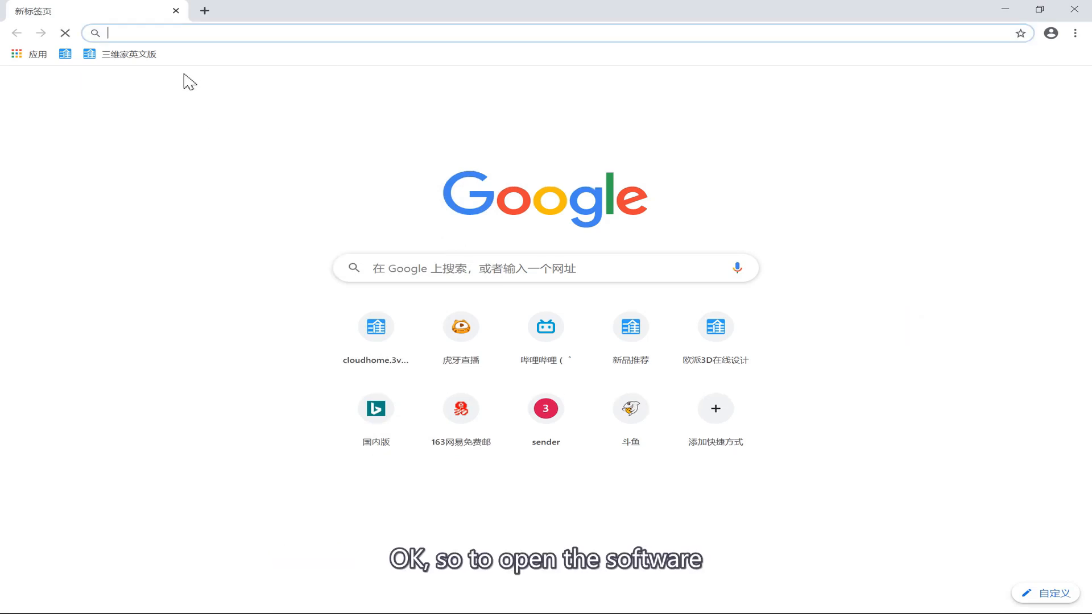
pyautogui.click(136, 56)
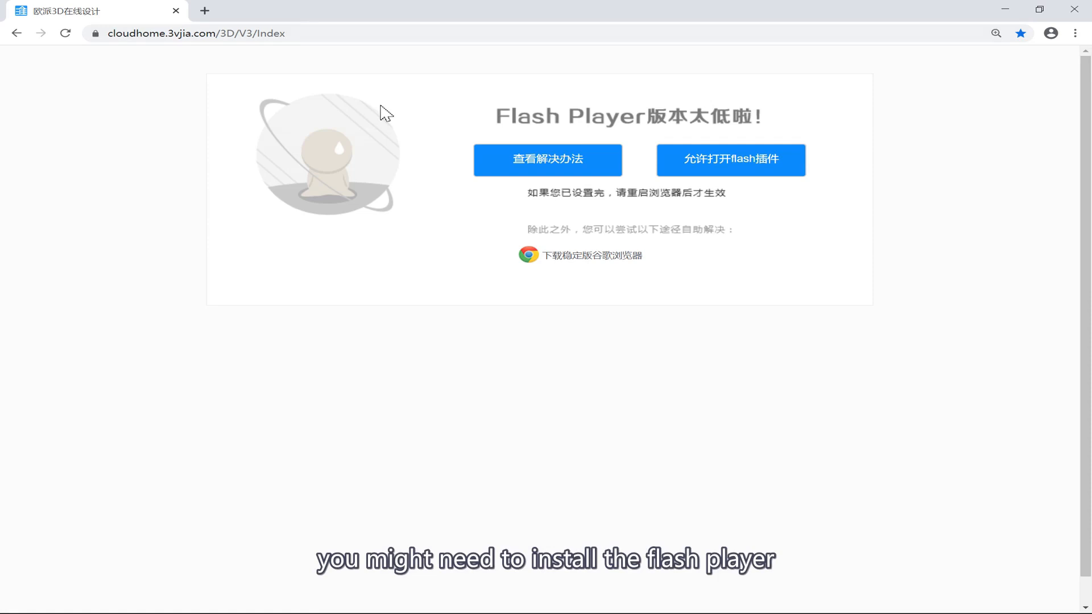
pyautogui.click(731, 171)
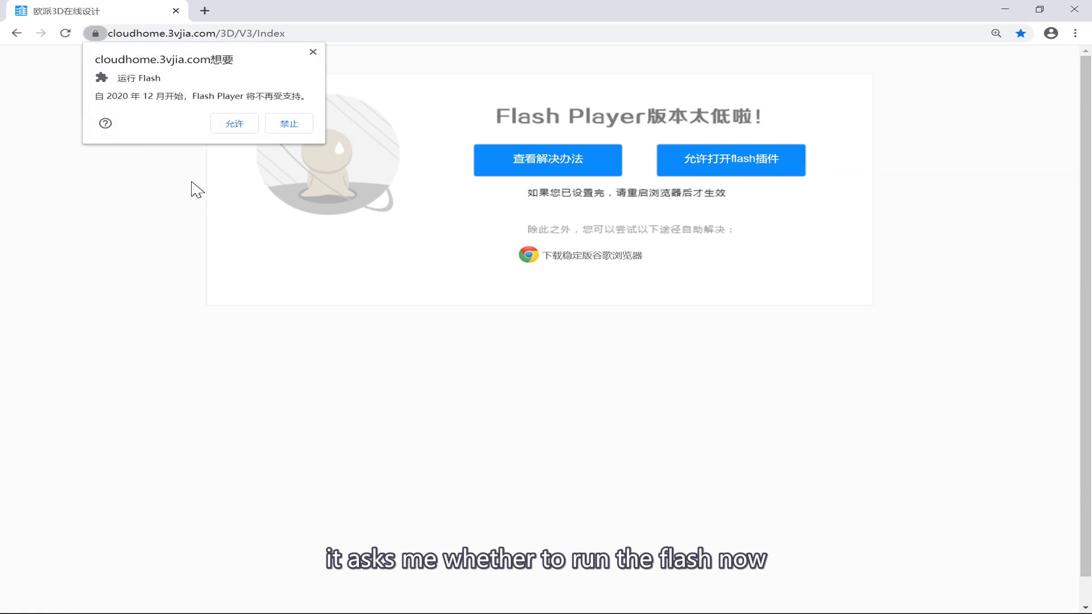
pyautogui.click(234, 124)
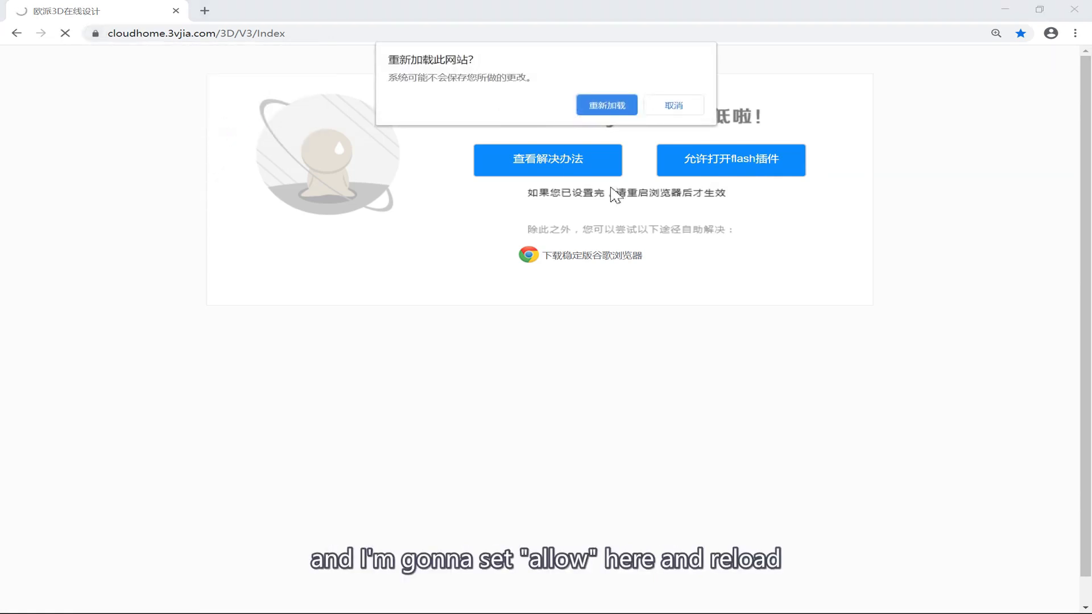
pyautogui.click(619, 108)
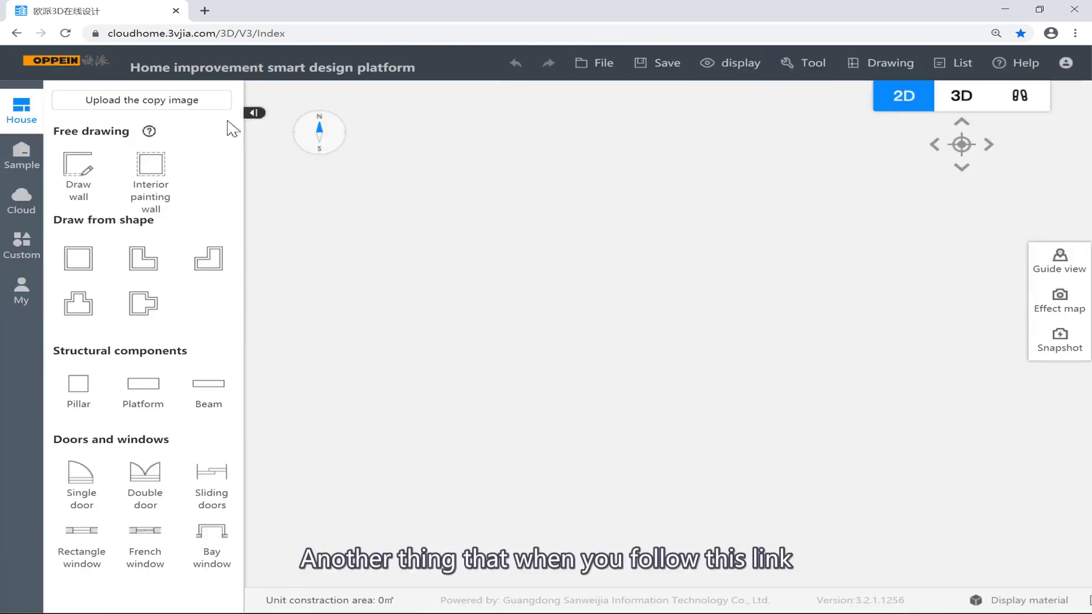
# Copy the full web address of the design platform page
pyautogui.click(142, 39)
pyautogui.click(122, 38)
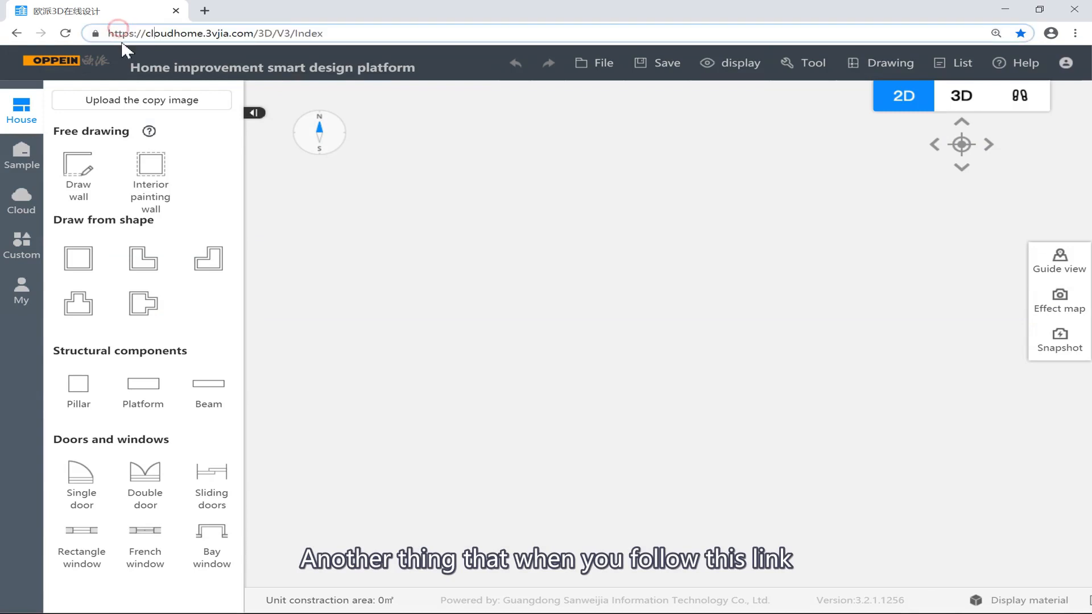
pyautogui.click(181, 35)
pyautogui.moveTo(134, 36); pyautogui.dragTo(71, 35)
pyautogui.click(338, 31)
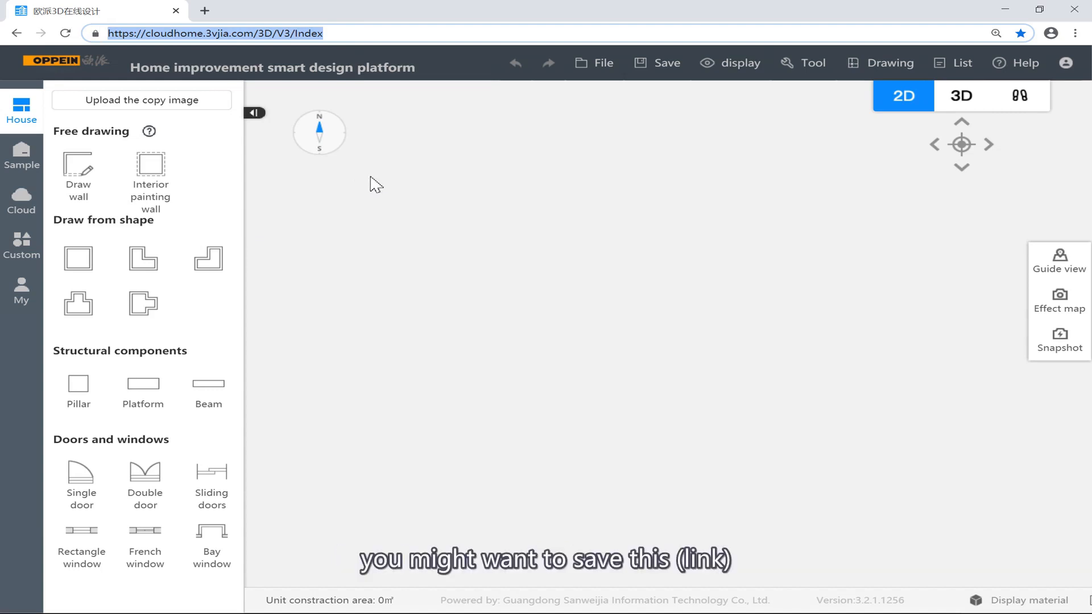
pyautogui.click(419, 33)
pyautogui.hotkey('ctrl', 'c')
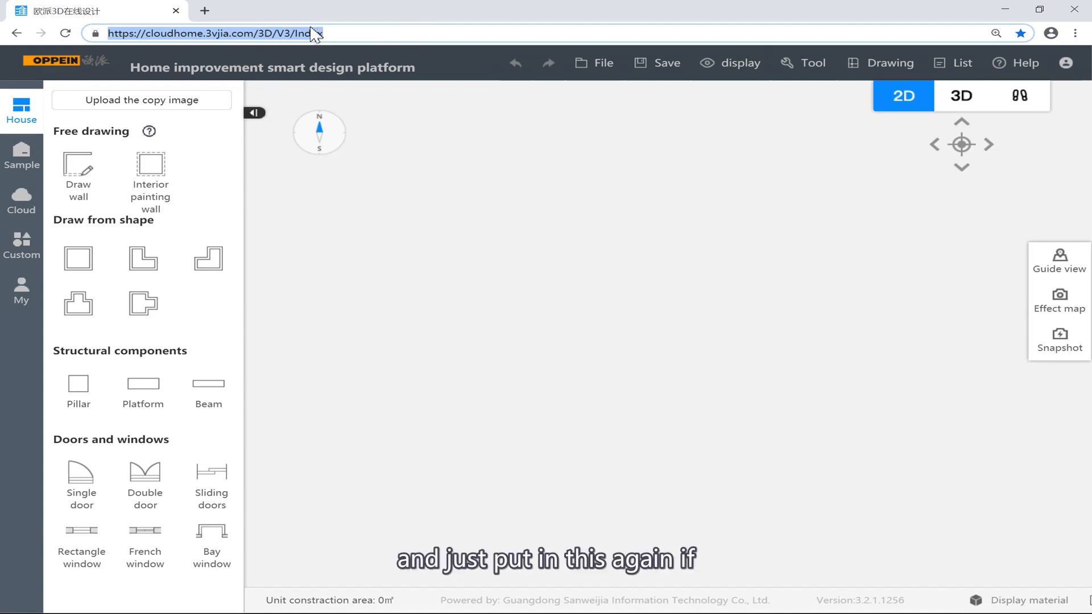
pyautogui.click(205, 11)
pyautogui.hotkey('ctrl', 'v')
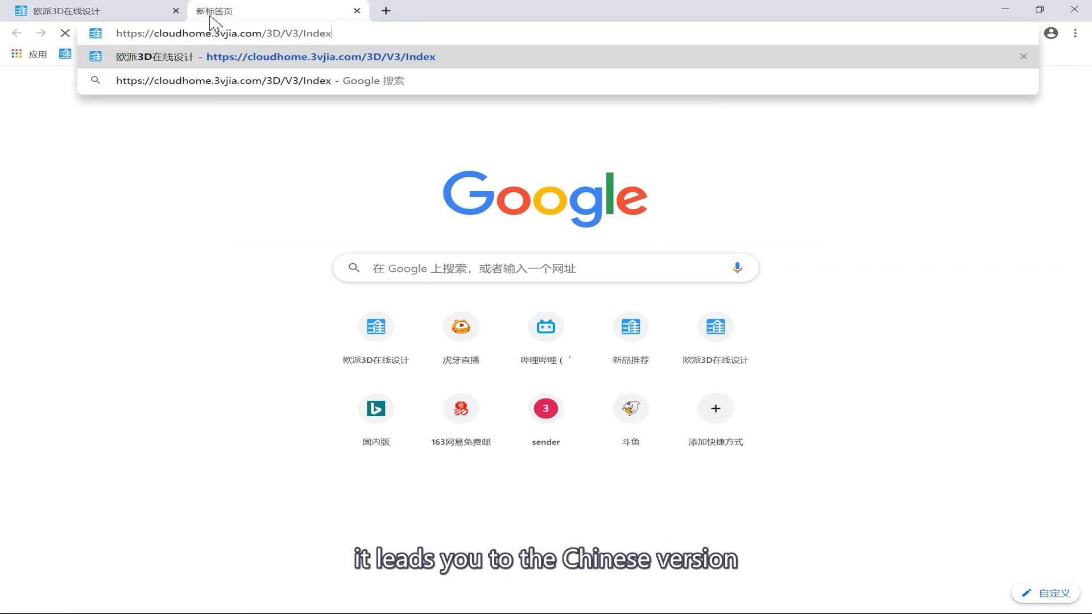
pyautogui.press('Return')
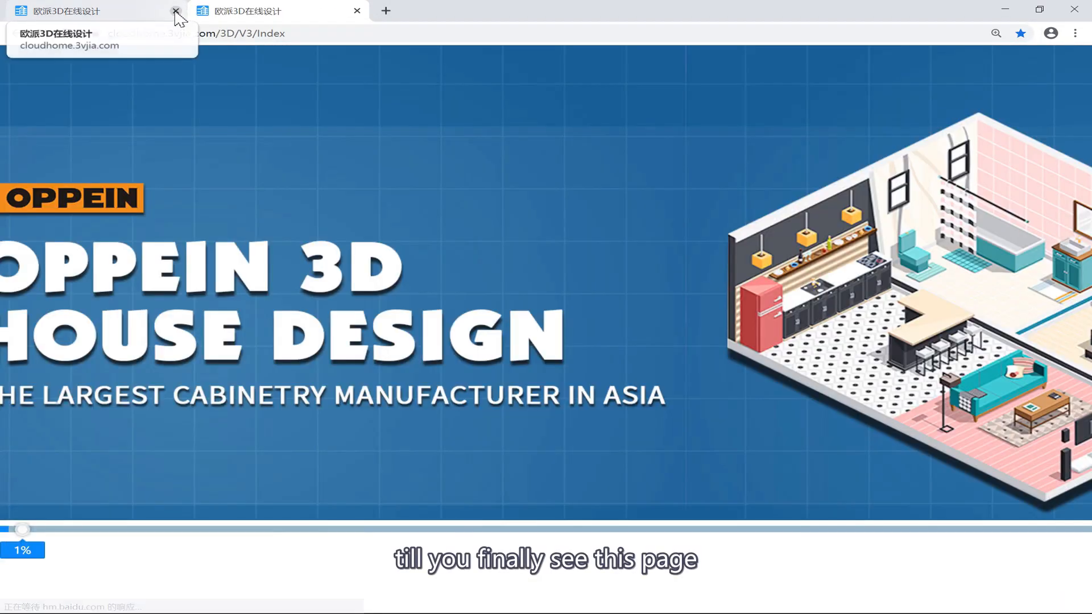
pyautogui.click(175, 11)
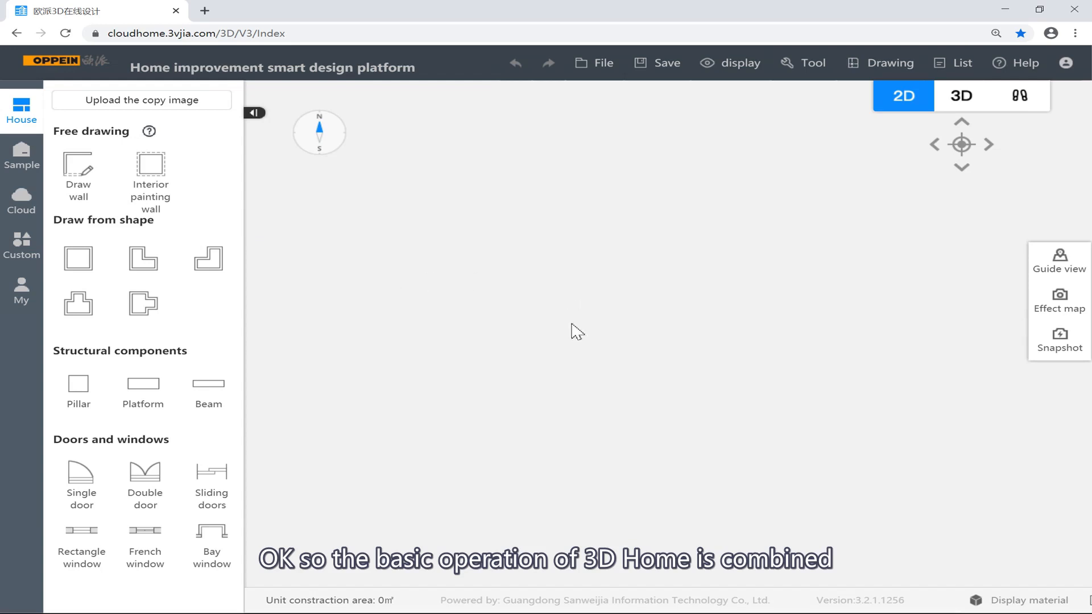
# Place a preset square room in the middle of the 2D plan and delete it again
pyautogui.click(95, 259)
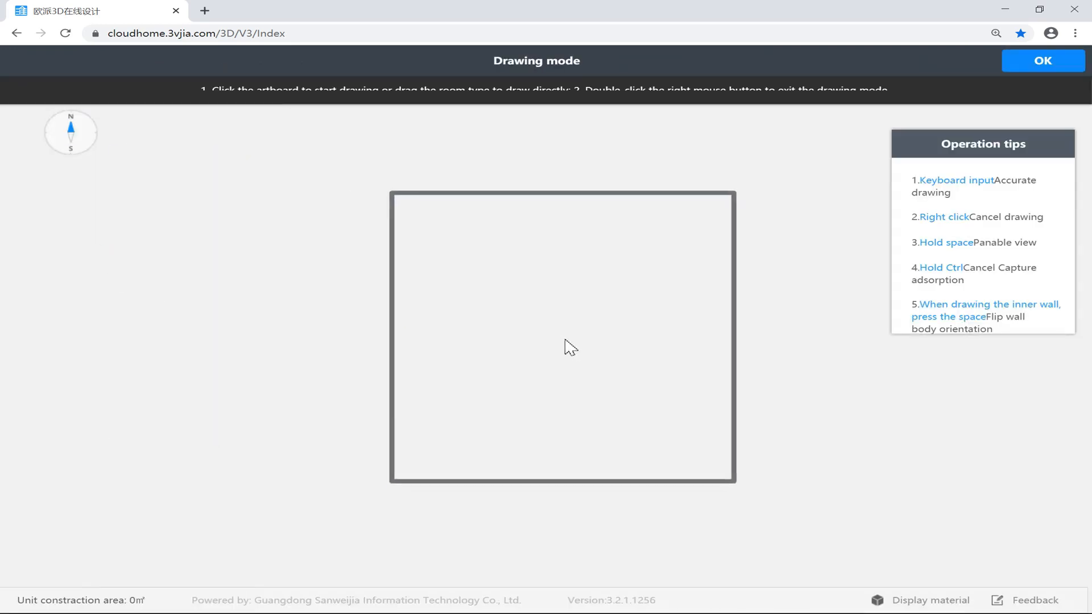
pyautogui.click(526, 356)
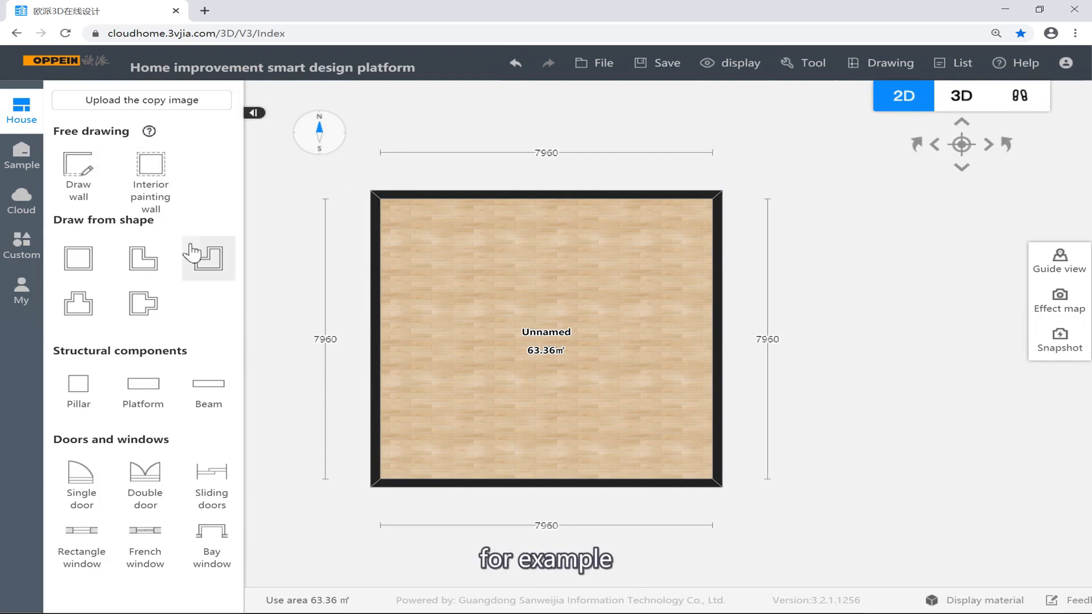
pyautogui.rightClick(554, 288)
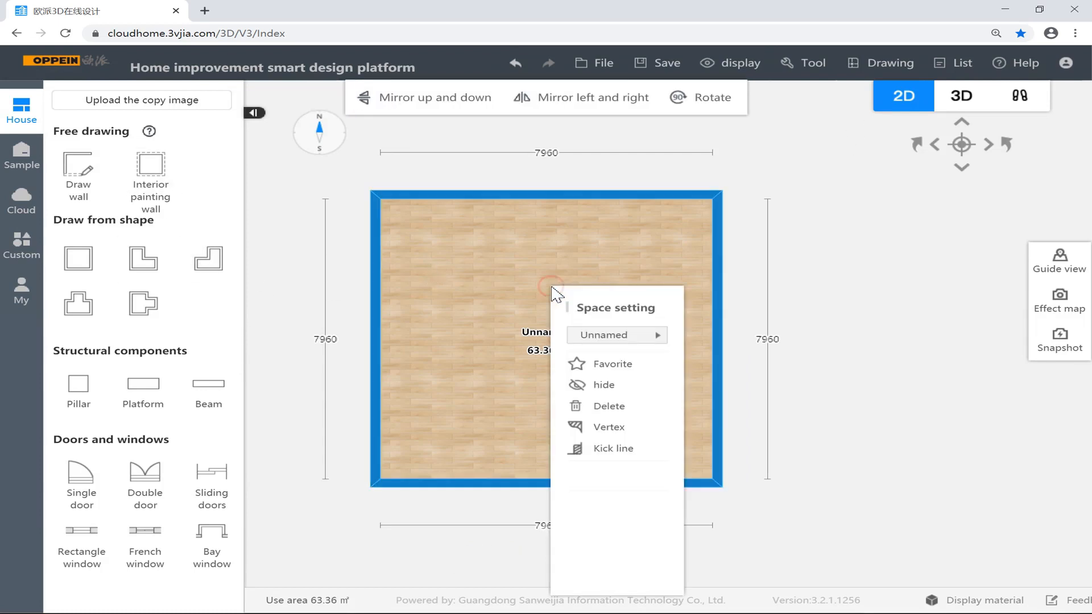
pyautogui.click(625, 405)
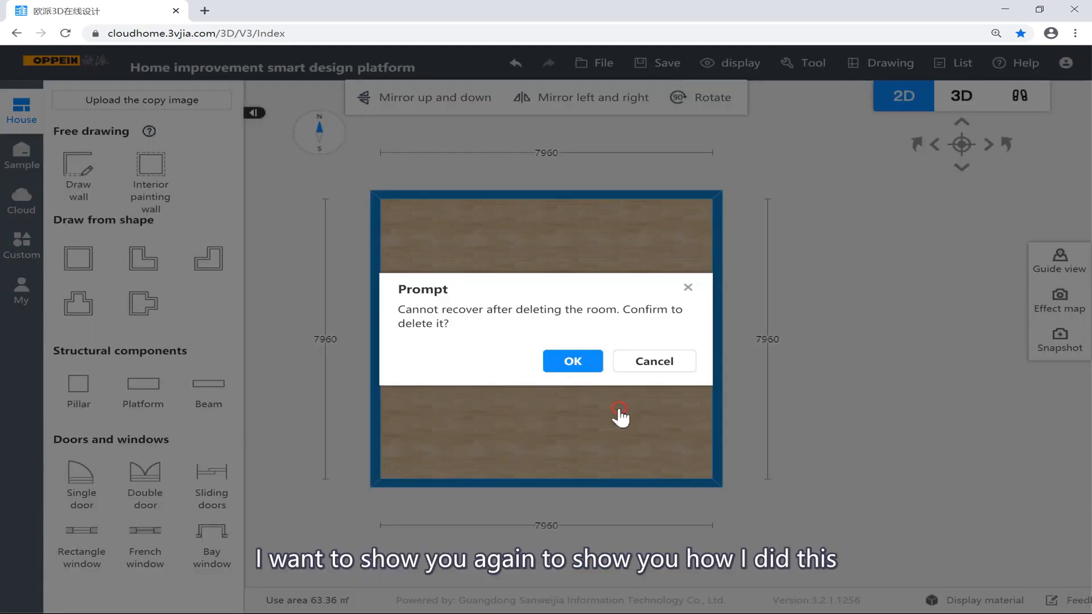
pyautogui.click(573, 364)
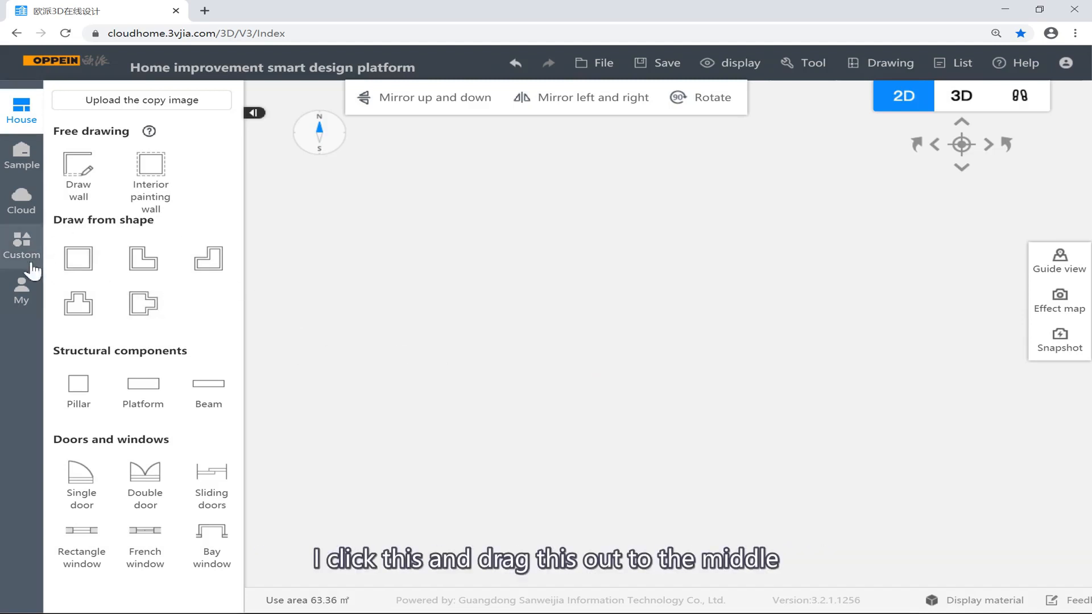
# Place the preset square room in the middle of the 2D plan and show it in 3D
pyautogui.moveTo(80, 257)
pyautogui.mouseDown()
pyautogui.moveTo(357, 325)
pyautogui.moveTo(517, 310)
pyautogui.moveTo(546, 353)
pyautogui.moveTo(557, 341)
pyautogui.moveTo(546, 346)
pyautogui.mouseUp()
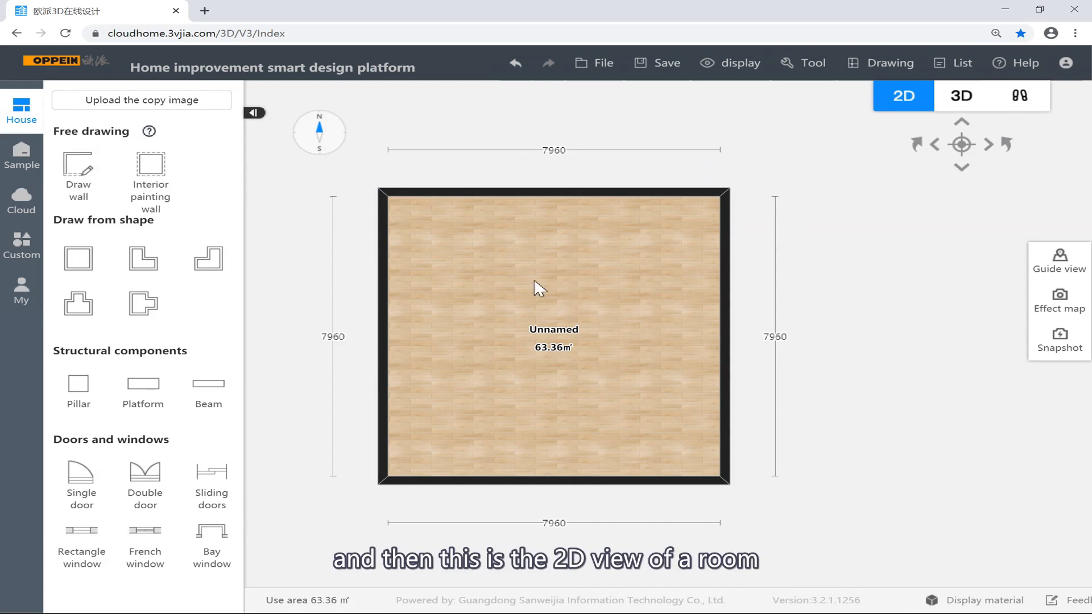
pyautogui.scroll(-1, 420, 302)
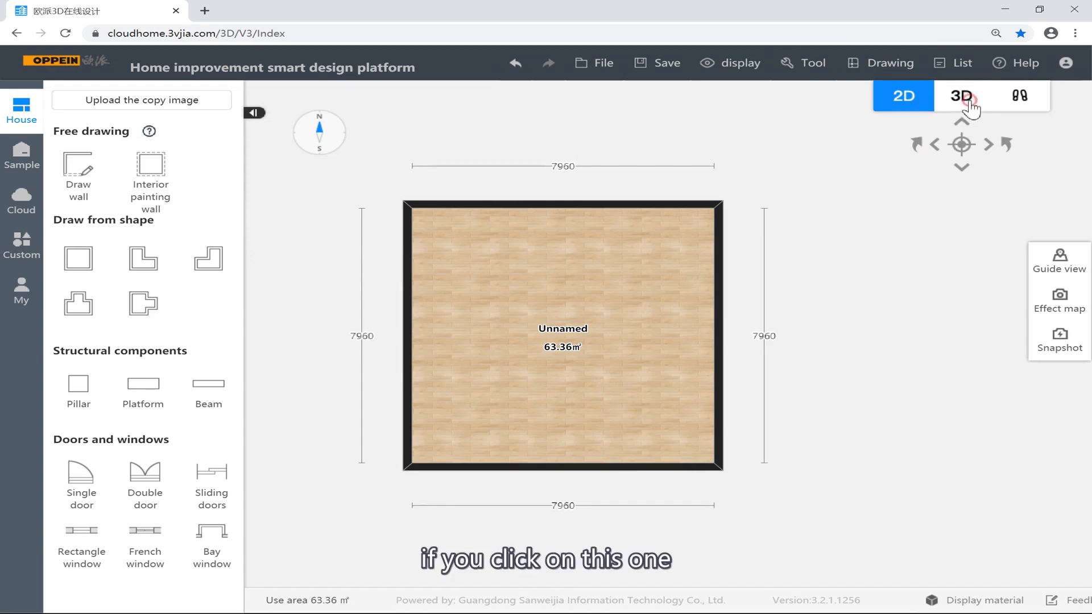
pyautogui.click(963, 98)
pyautogui.moveTo(880, 166)
pyautogui.mouseDown()
pyautogui.moveTo(599, 166)
pyautogui.moveTo(859, 165)
pyautogui.mouseUp()
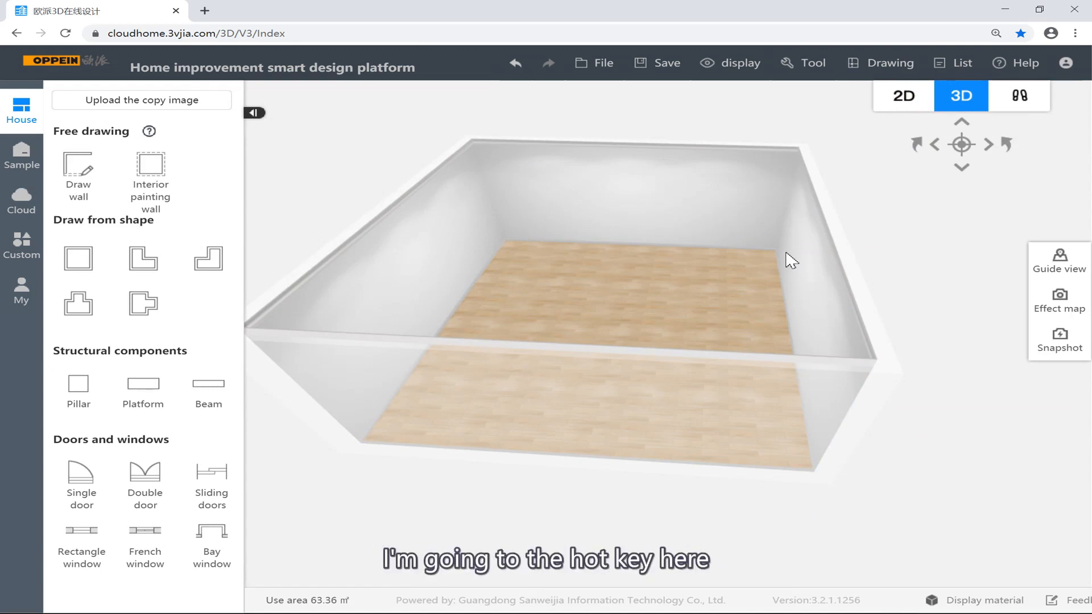
# Open the hotkey reference for the 3D view and move it aside to uncover the room
pyautogui.click(1024, 72)
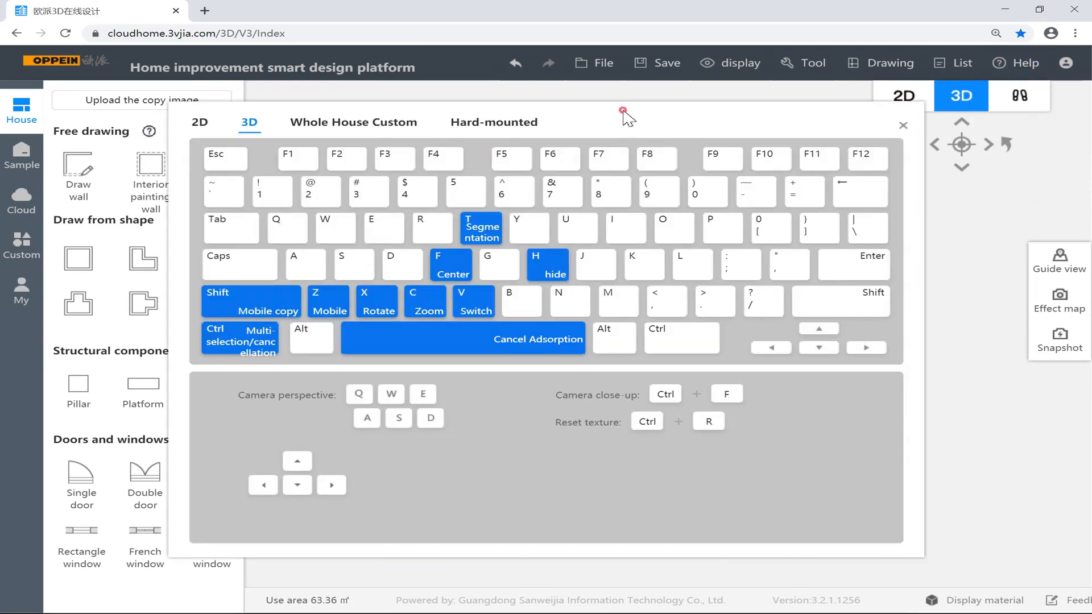
pyautogui.moveTo(623, 111); pyautogui.dragTo(1004, 161)
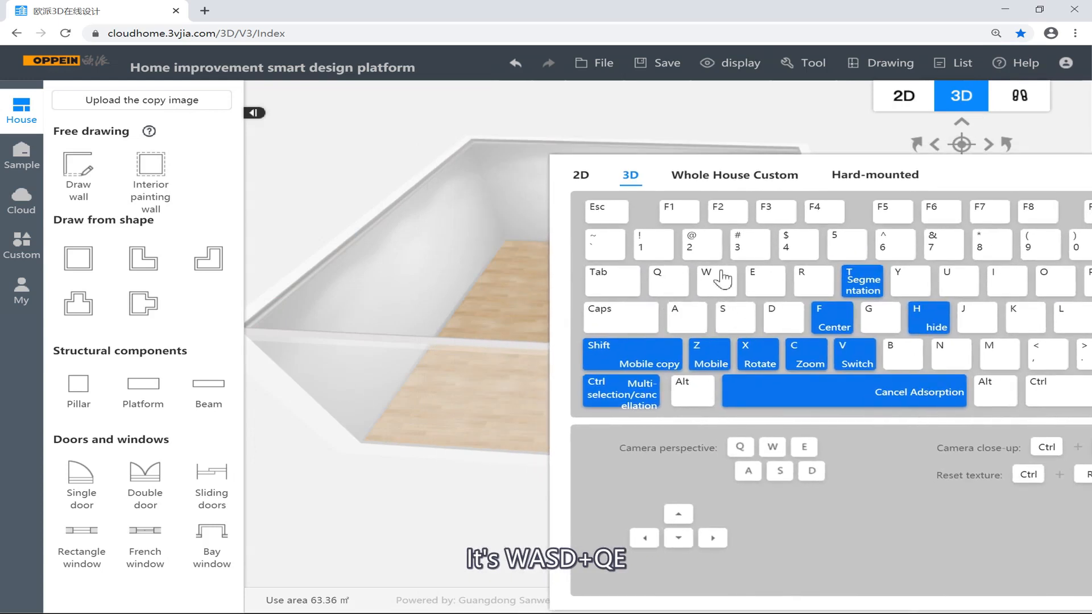
pyautogui.moveTo(961, 174); pyautogui.dragTo(1024, 165)
# Move the 3D camera forward, backward, sideways, up and down to try each camera hotkey on the room
pyautogui.press('w')
pyautogui.press('s')
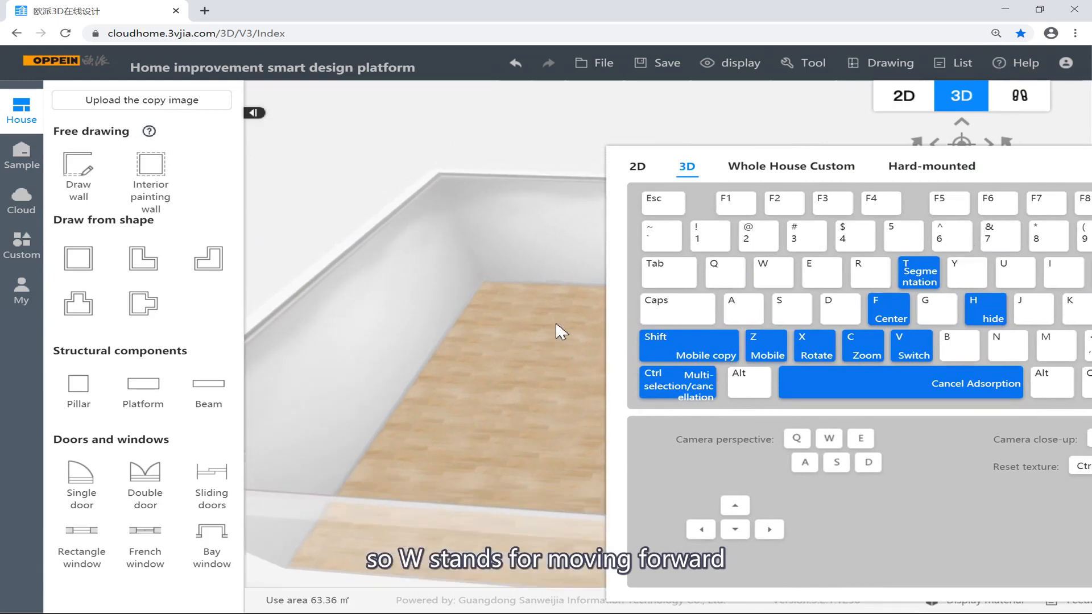
pyautogui.press('s')
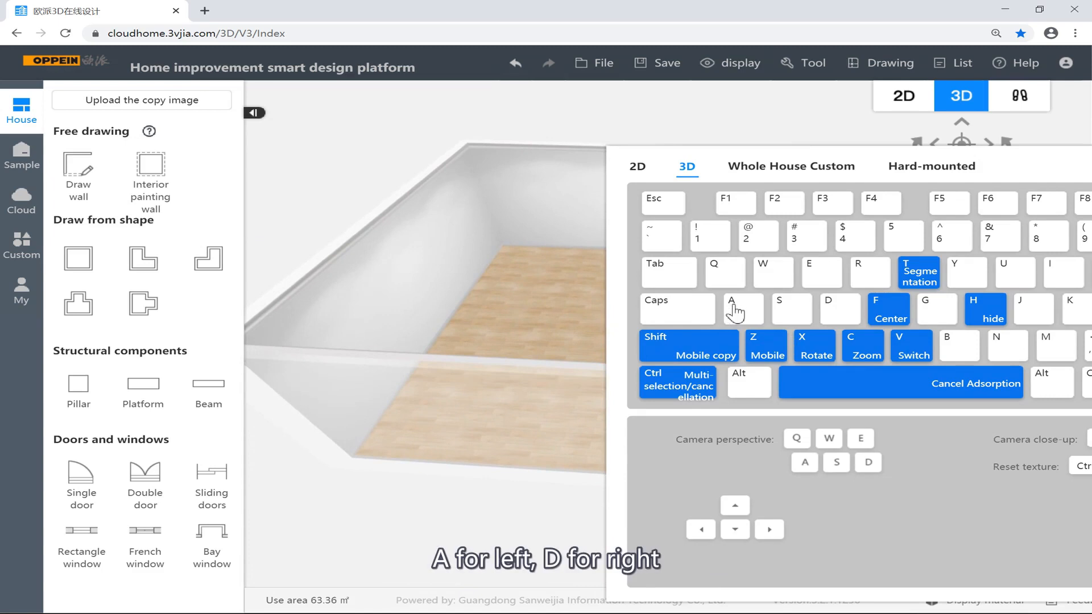
pyautogui.press('a')
pyautogui.press('d')
pyautogui.press('d')
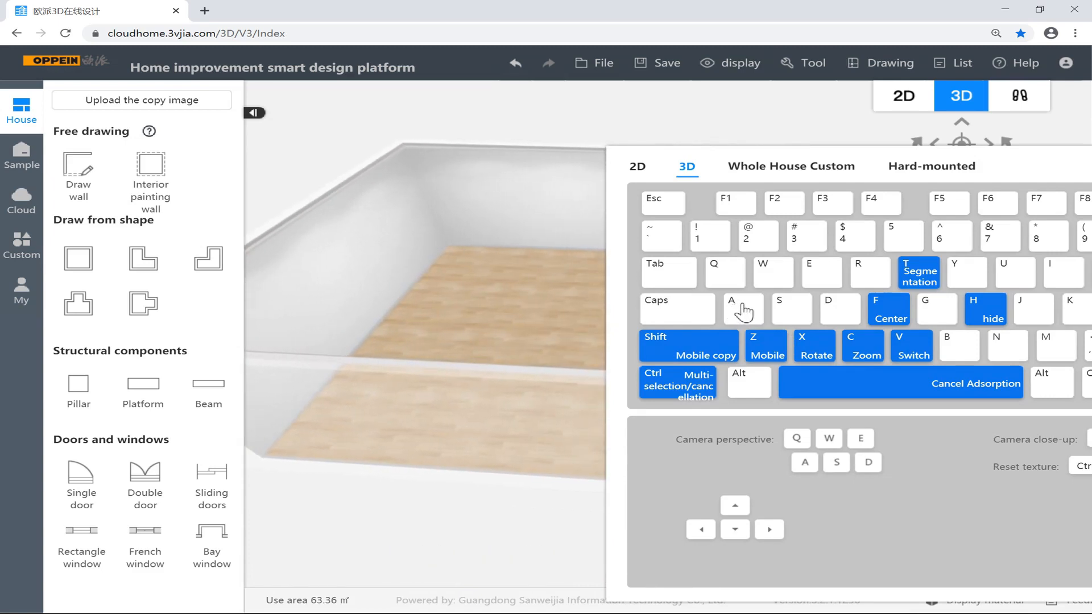
pyautogui.press('q')
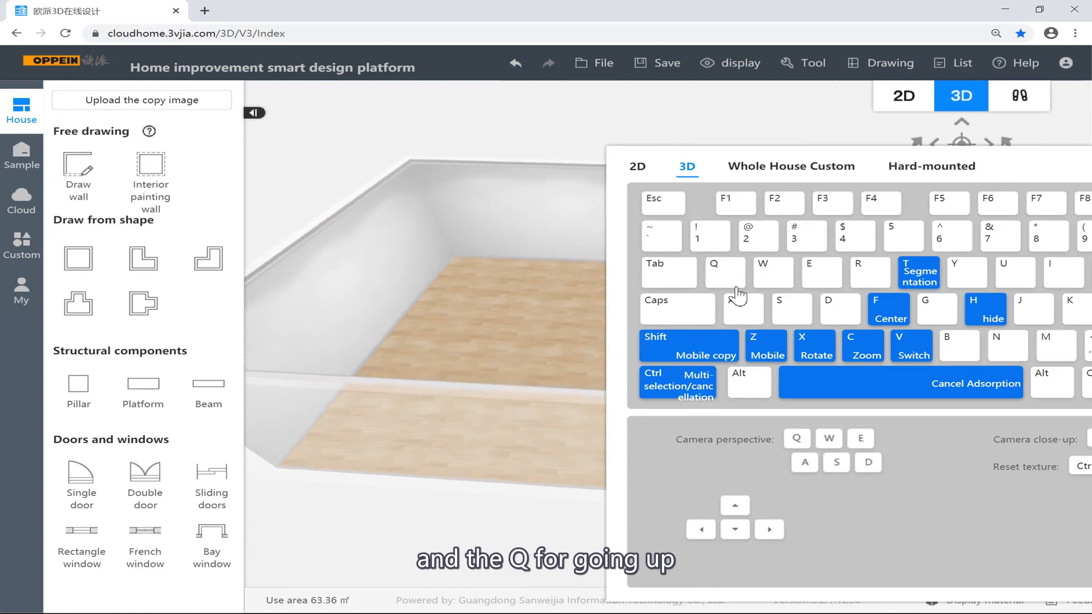
pyautogui.press('e')
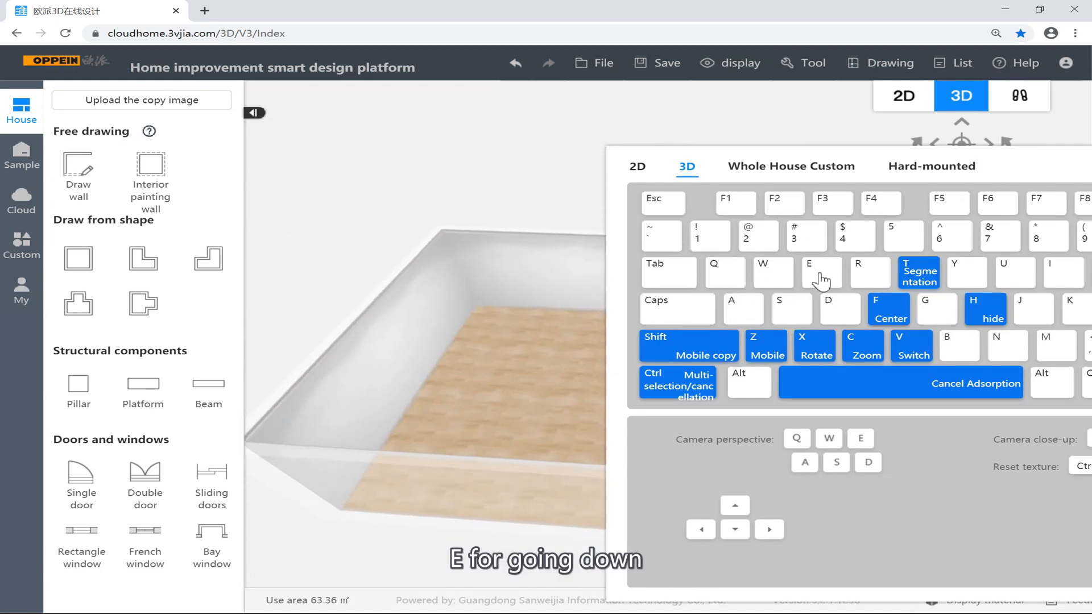
# Shift the hotkey reference further off the room and practise combined camera movements in all directions around the room
pyautogui.moveTo(1016, 164); pyautogui.dragTo(1047, 134)
pyautogui.press('w')
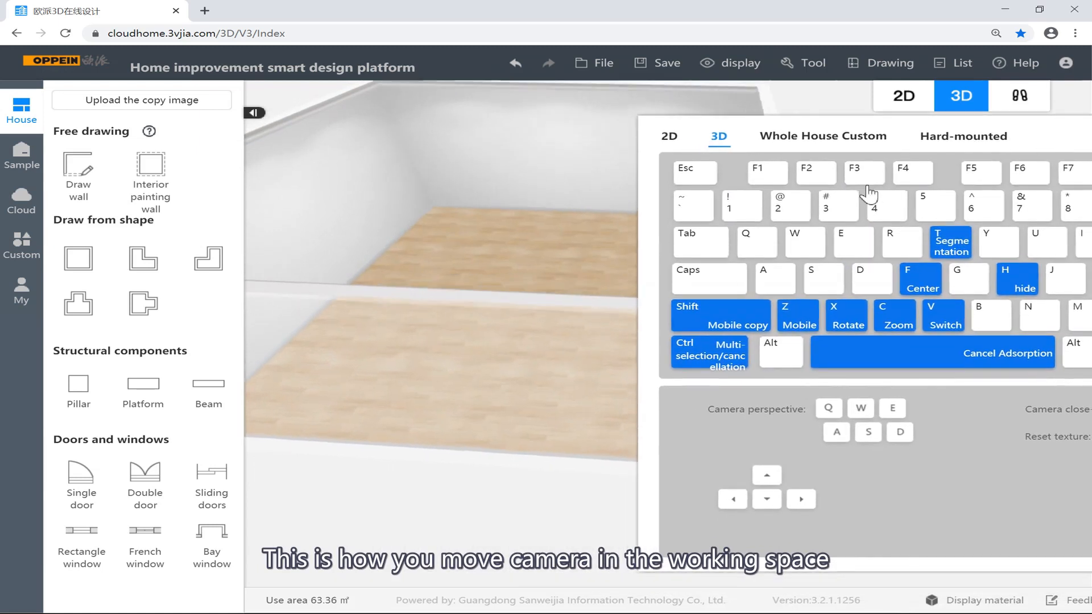
pyautogui.press('w')
pyautogui.press('s')
pyautogui.press('s')
pyautogui.press('d')
pyautogui.press('e')
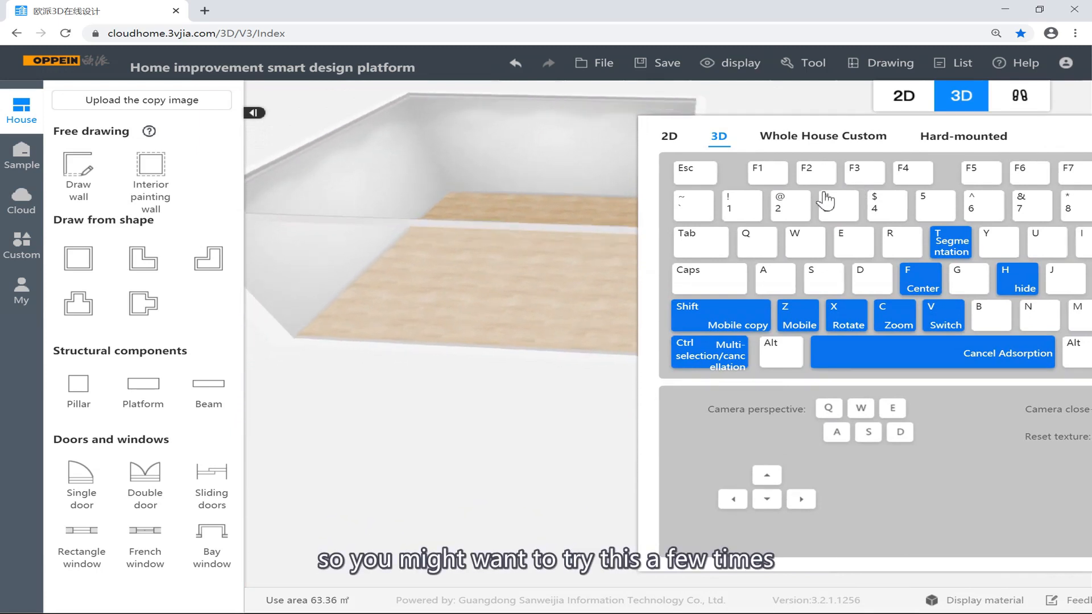
pyautogui.press('e')
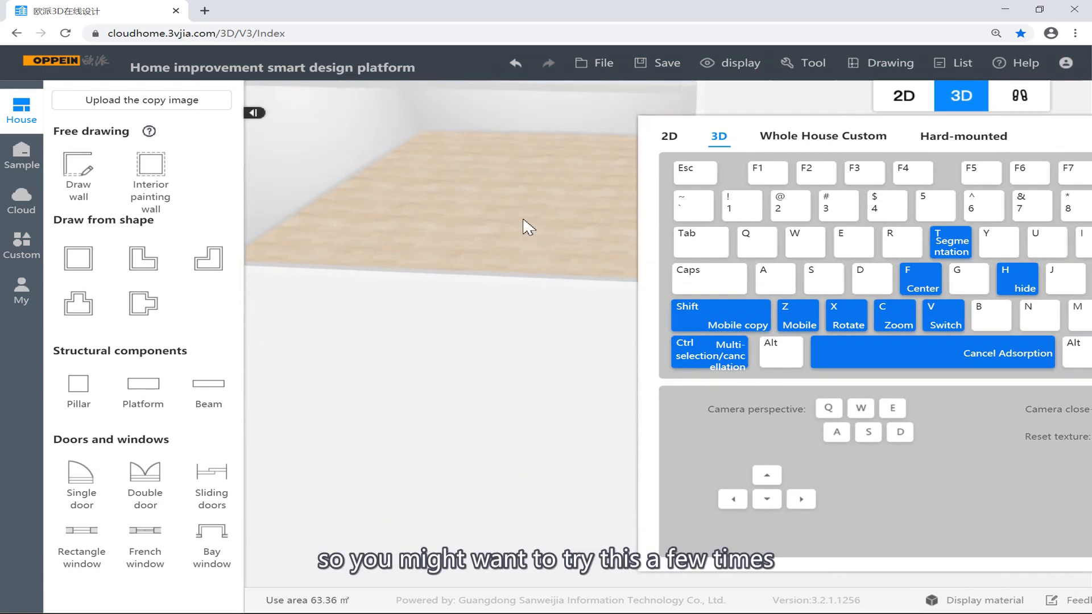
pyautogui.press('q')
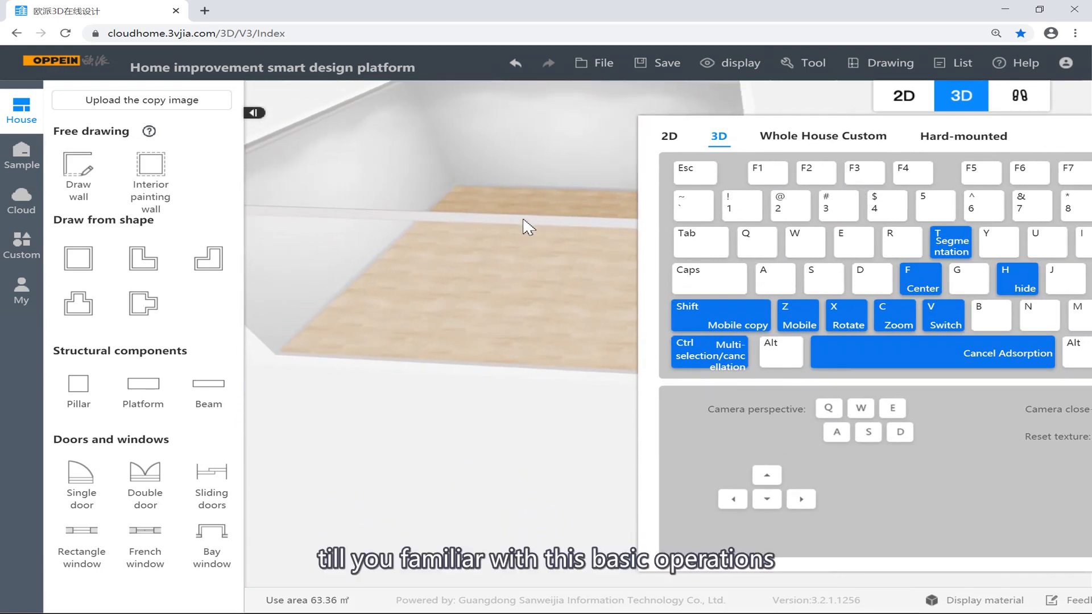
pyautogui.press('a')
pyautogui.press('d')
pyautogui.press('q')
pyautogui.press('e')
pyautogui.press('w')
pyautogui.press('a')
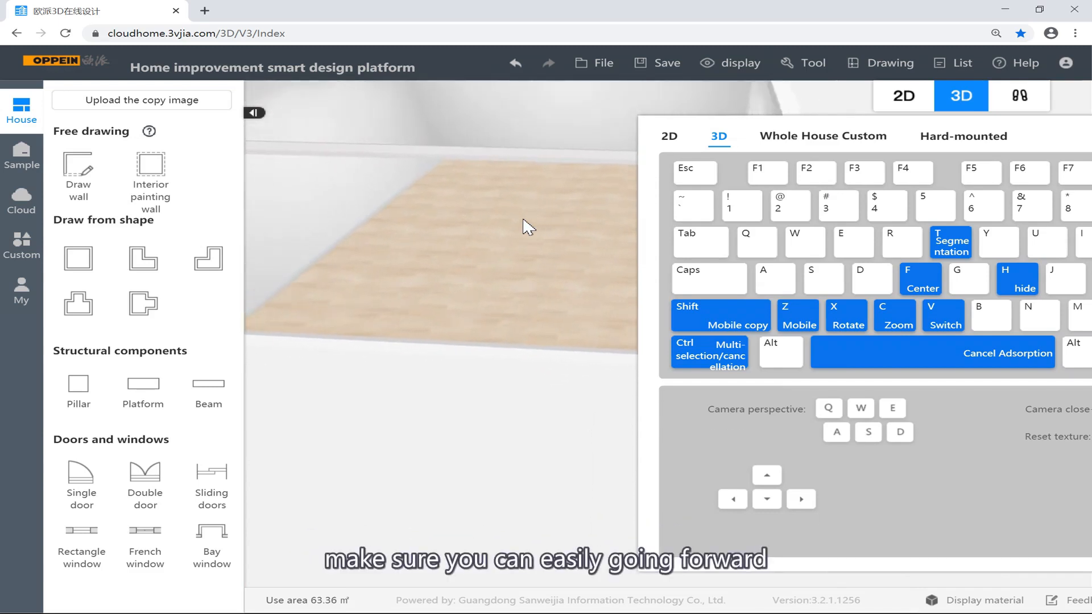
# Practise the camera hotkeys by moving repeatedly forward, backward, sideways, up and down around the room in 3D
pyautogui.press('s')
pyautogui.press('w')
pyautogui.press('q')
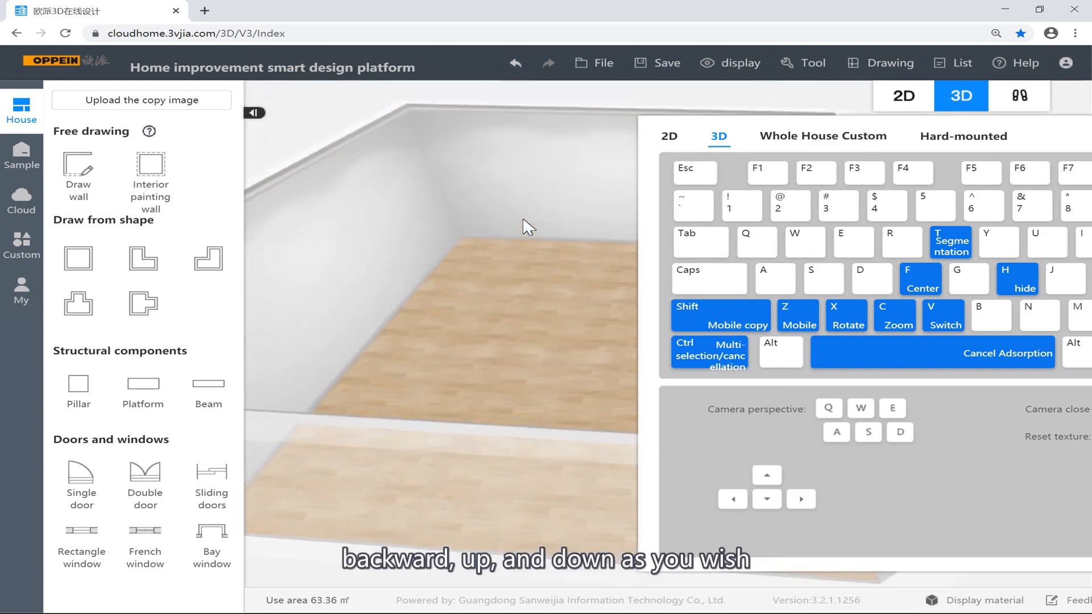
pyautogui.press('a')
pyautogui.press('d')
pyautogui.press('e')
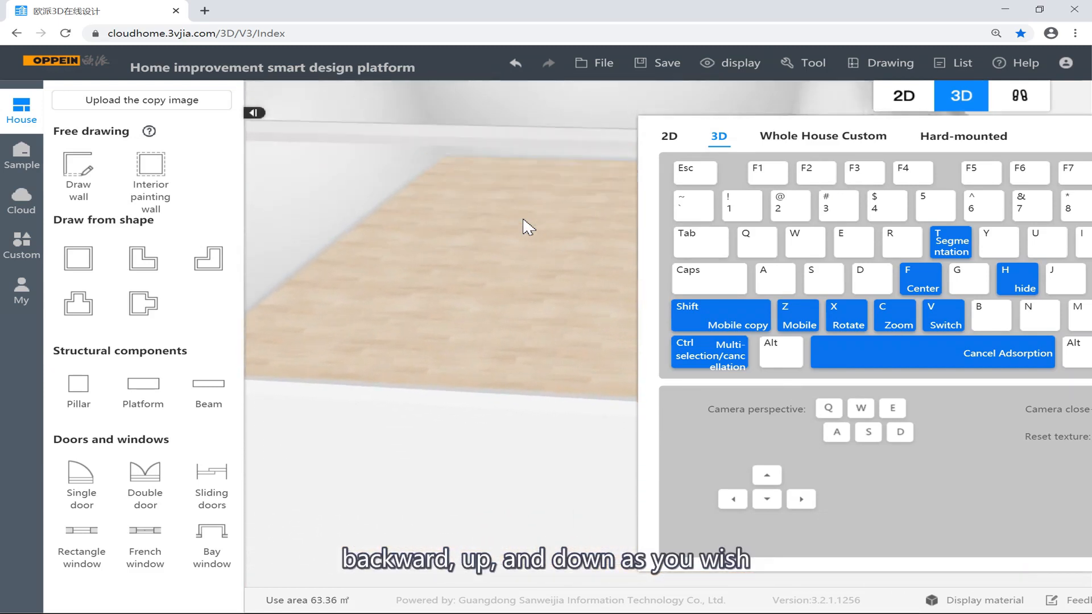
pyautogui.press('a')
pyautogui.press('q')
pyautogui.press('s')
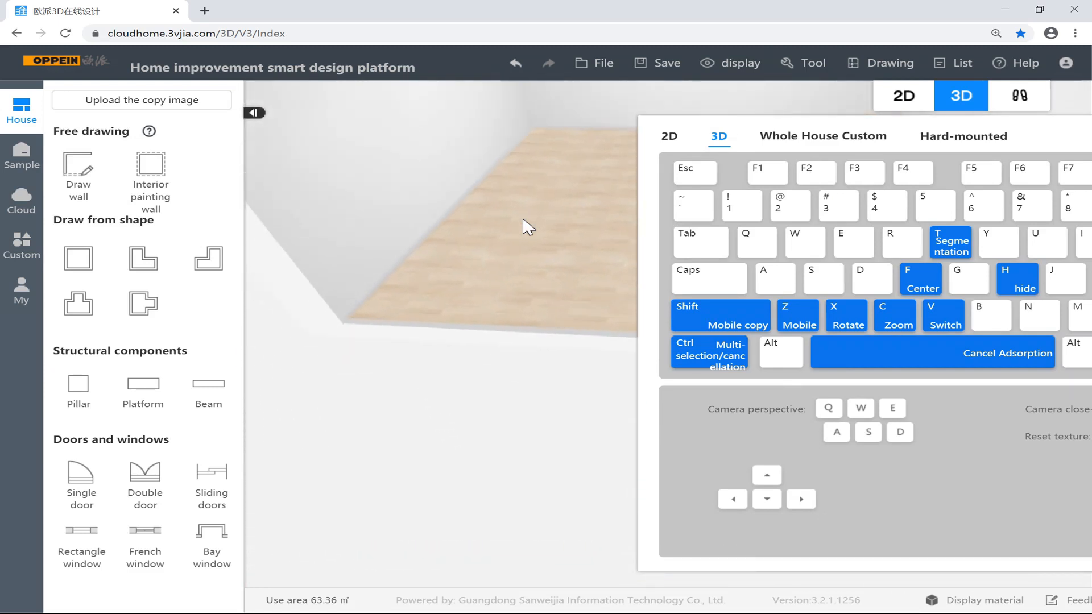
pyautogui.press('q')
pyautogui.press('d')
pyautogui.press('q')
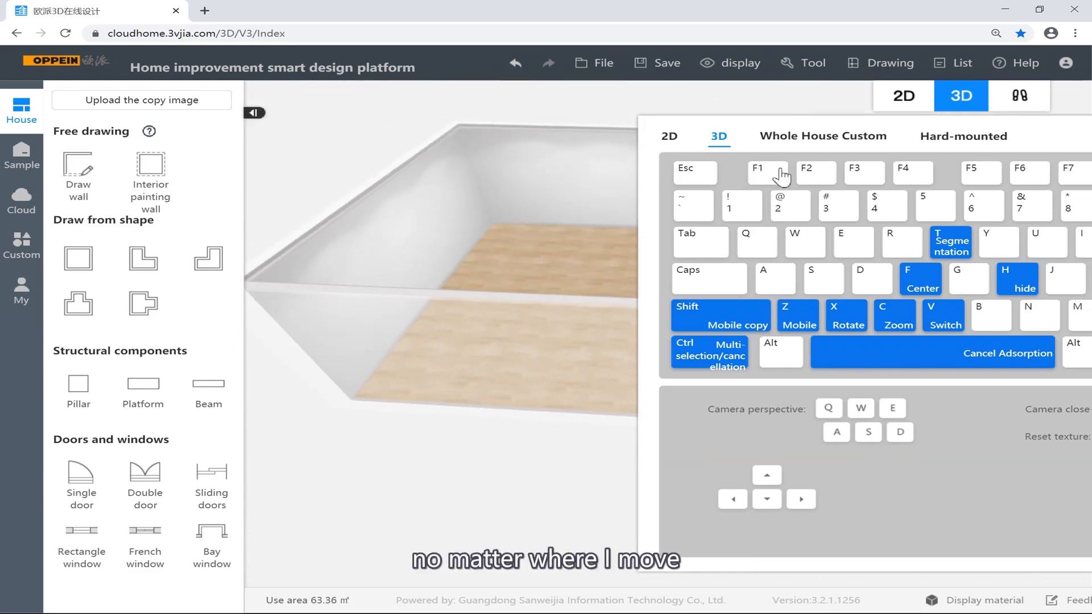
# Close the hotkey reference and tilt the 3D view up and down from several points around the room
pyautogui.moveTo(1045, 130); pyautogui.dragTo(627, 127)
pyautogui.click(951, 134)
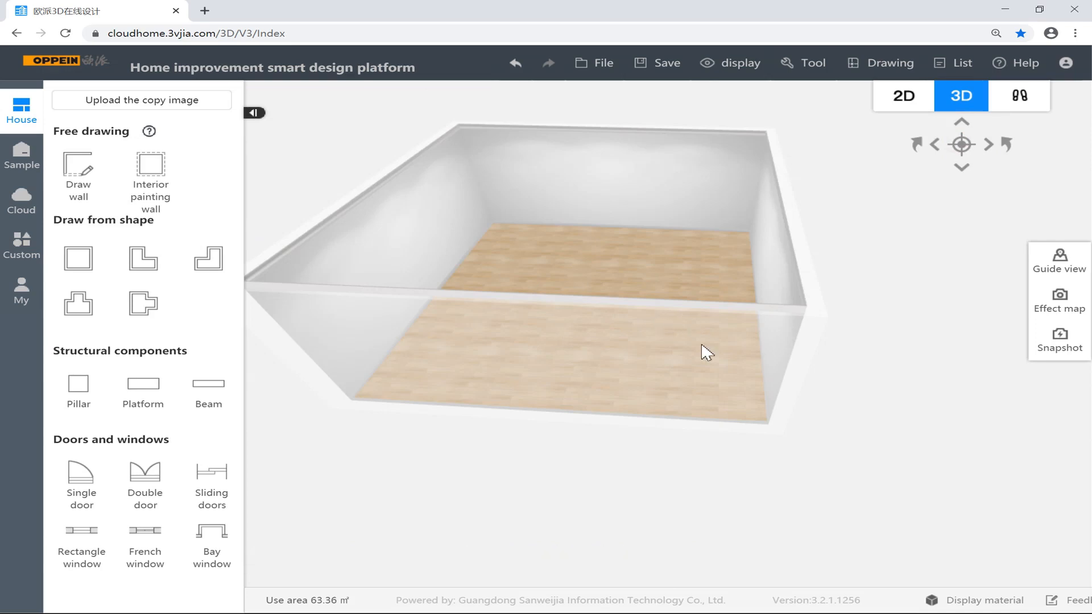
pyautogui.moveTo(699, 343); pyautogui.dragTo(693, 283, button='right')
pyautogui.moveTo(802, 435); pyautogui.dragTo(849, 384, button='right')
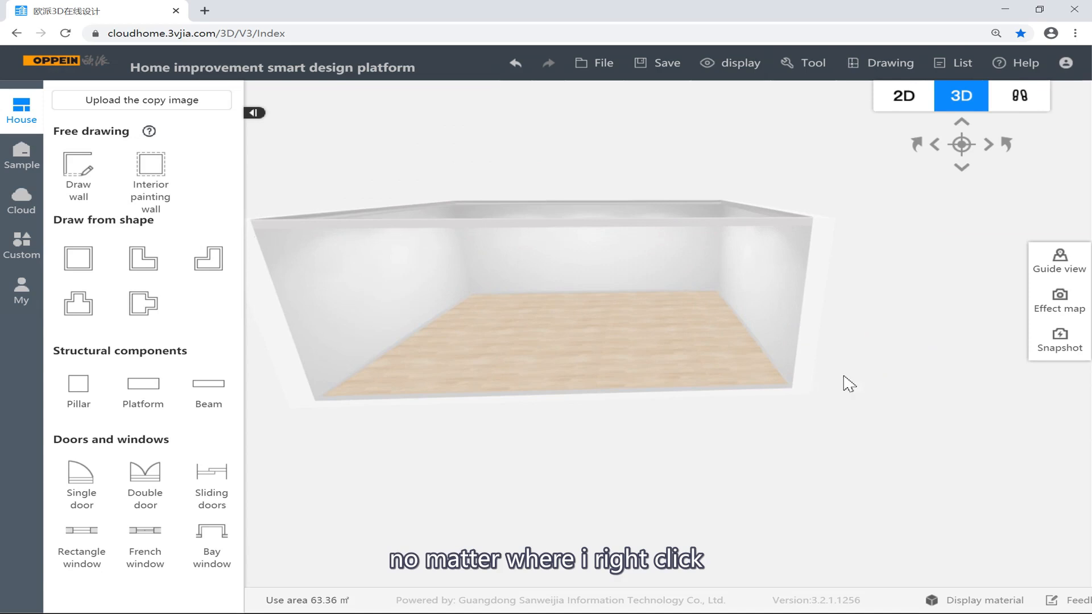
pyautogui.moveTo(942, 409); pyautogui.dragTo(919, 444, button='right')
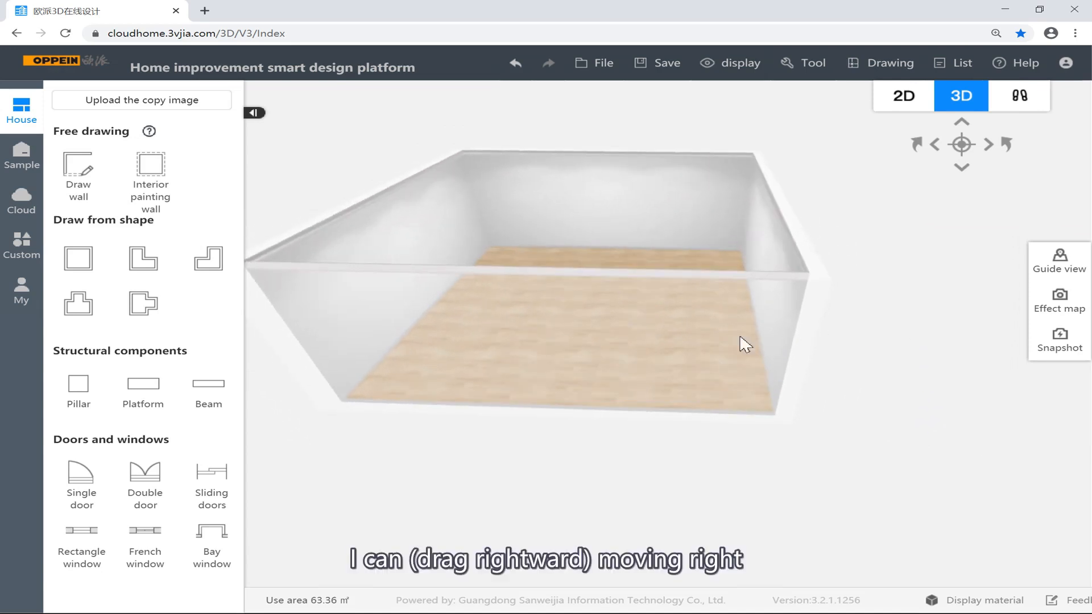
# Rotate the 3D view of the room to both sides and change its tilt to see it from different angles
pyautogui.moveTo(593, 342); pyautogui.dragTo(941, 319, button='right')
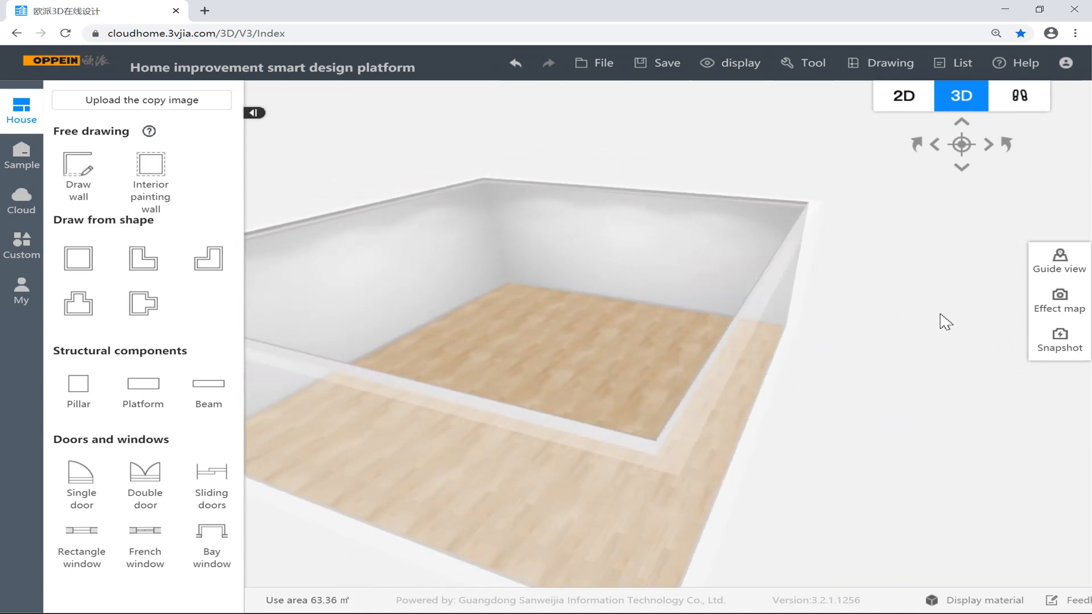
pyautogui.moveTo(942, 321); pyautogui.dragTo(485, 340)
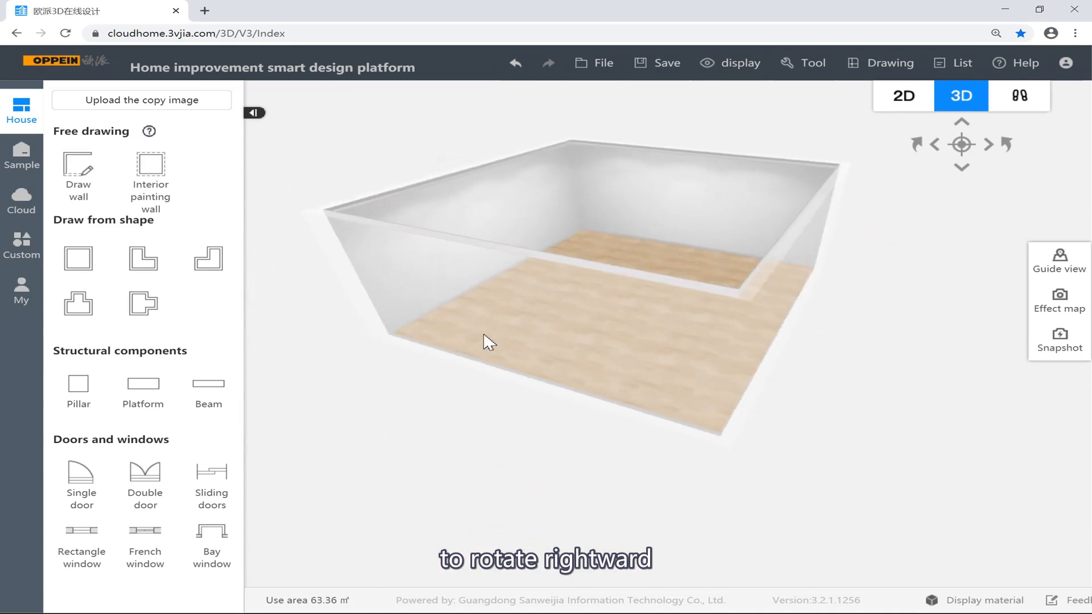
pyautogui.moveTo(681, 324); pyautogui.dragTo(367, 320)
pyautogui.moveTo(797, 322); pyautogui.dragTo(933, 312)
pyautogui.moveTo(711, 312); pyautogui.dragTo(882, 312)
pyautogui.moveTo(639, 314); pyautogui.dragTo(865, 331)
pyautogui.moveTo(780, 392); pyautogui.dragTo(597, 195)
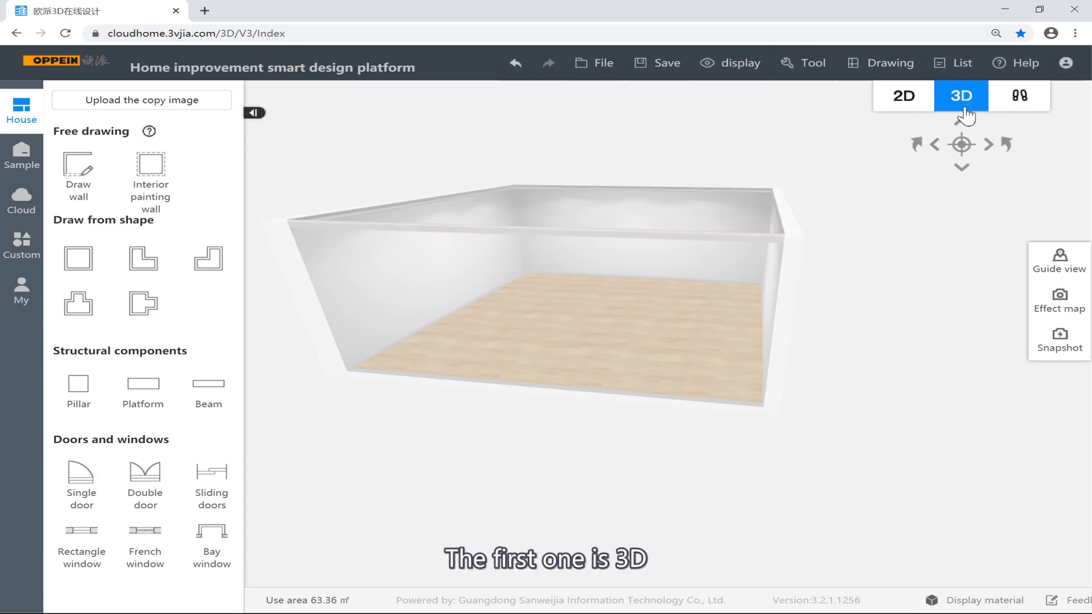
# Switch to the interior walkthrough view and look around at the walls and floor inside the room
pyautogui.click(1021, 102)
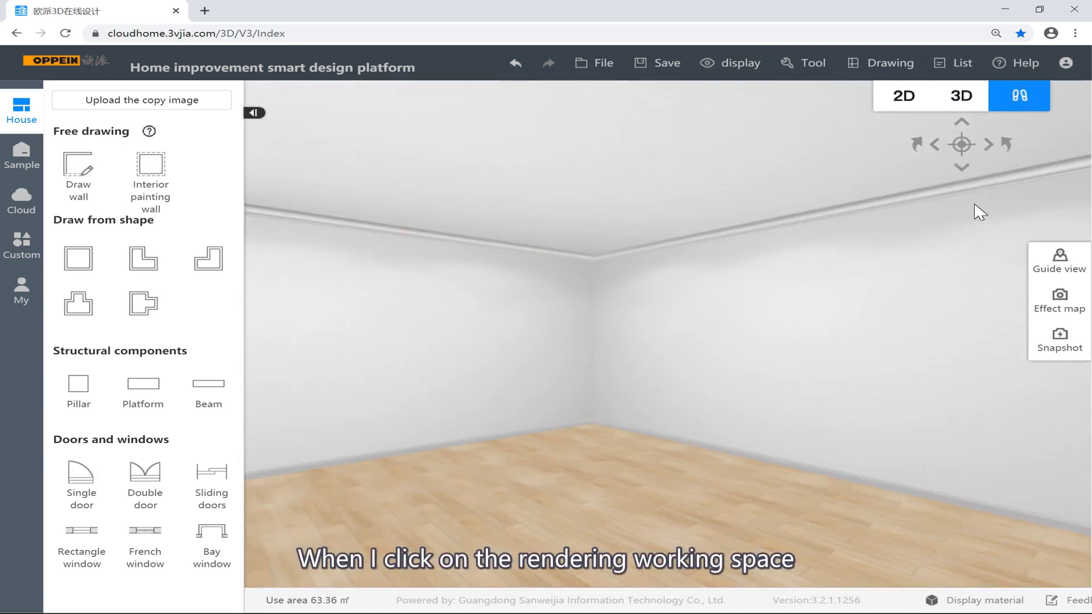
pyautogui.moveTo(739, 296); pyautogui.dragTo(905, 369)
pyautogui.moveTo(733, 352); pyautogui.dragTo(761, 336)
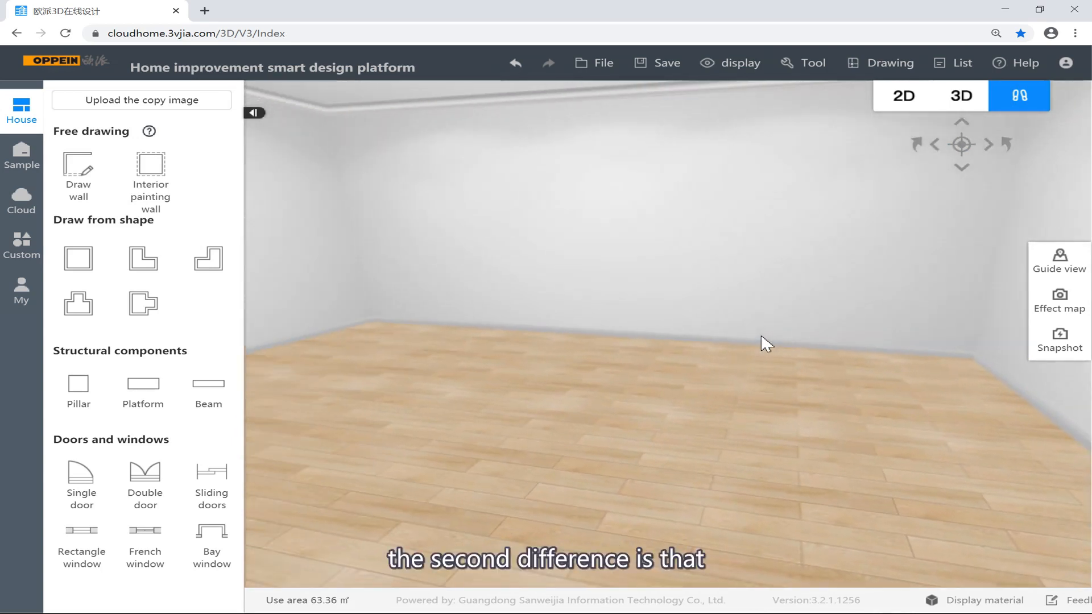
pyautogui.moveTo(733, 336); pyautogui.dragTo(625, 250)
# Return to the 3D view and inspect the whole room from outside at different distances and angles
pyautogui.click(962, 95)
pyautogui.moveTo(741, 283); pyautogui.dragTo(567, 324)
pyautogui.scroll(-5, 566, 319)
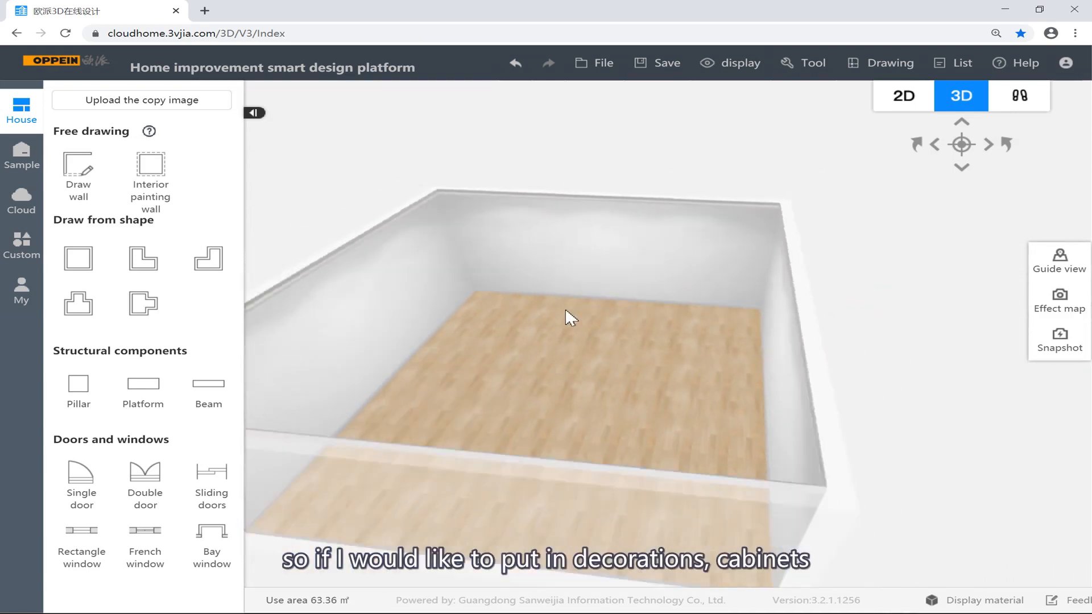
pyautogui.scroll(2, 603, 322)
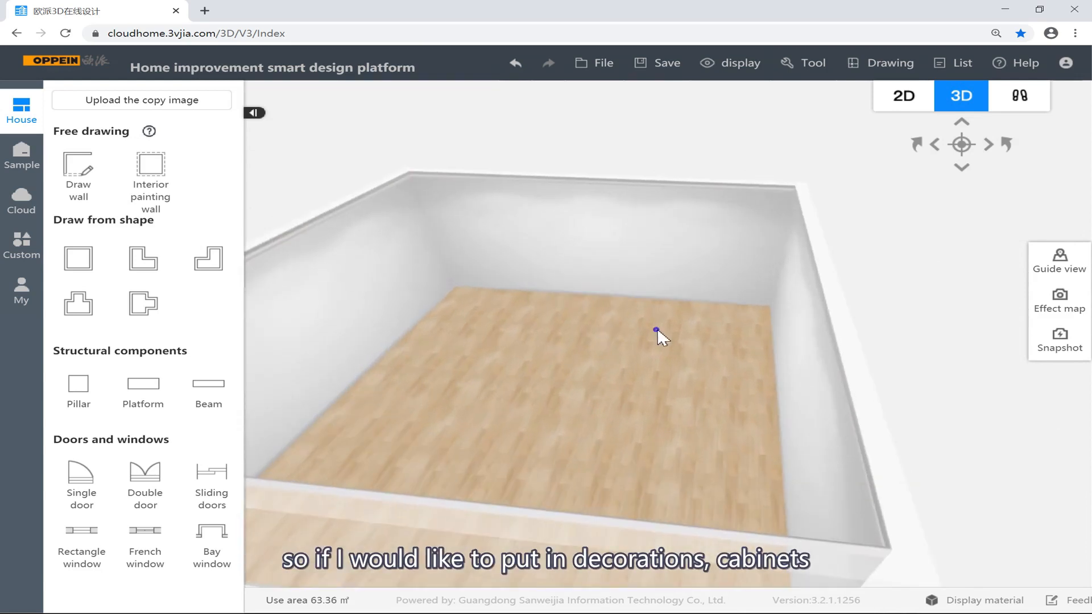
pyautogui.moveTo(654, 334); pyautogui.dragTo(483, 302)
pyautogui.moveTo(792, 295); pyautogui.dragTo(528, 288)
pyautogui.moveTo(650, 285)
pyautogui.mouseDown()
pyautogui.moveTo(748, 285)
pyautogui.moveTo(904, 175)
pyautogui.mouseUp()
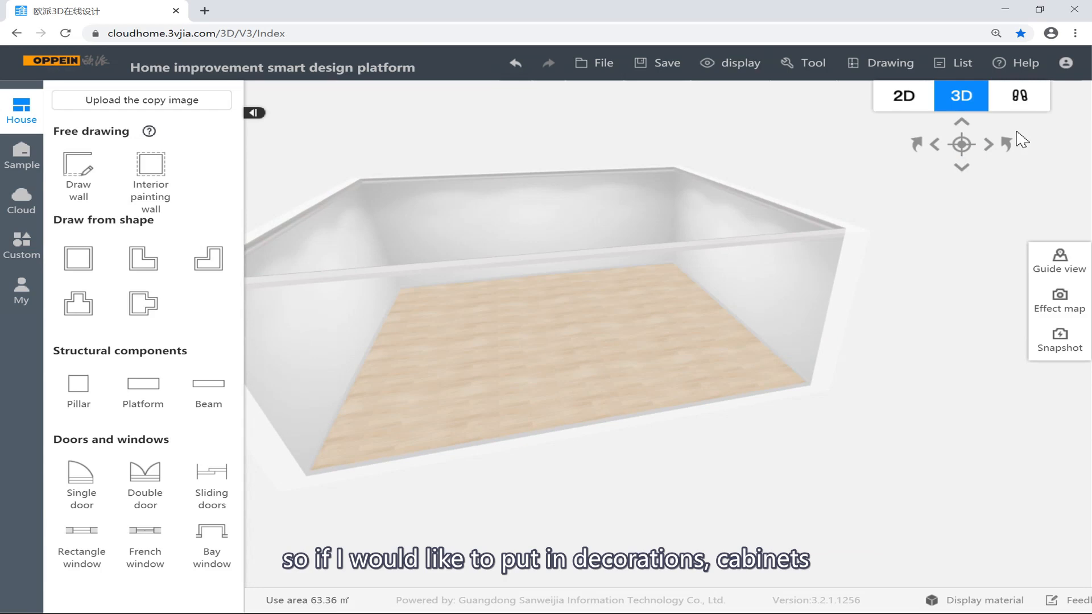
# Compare the interior walkthrough view with the 3D view, finishing with a rotated and enlarged 3D view of the room
pyautogui.click(1038, 103)
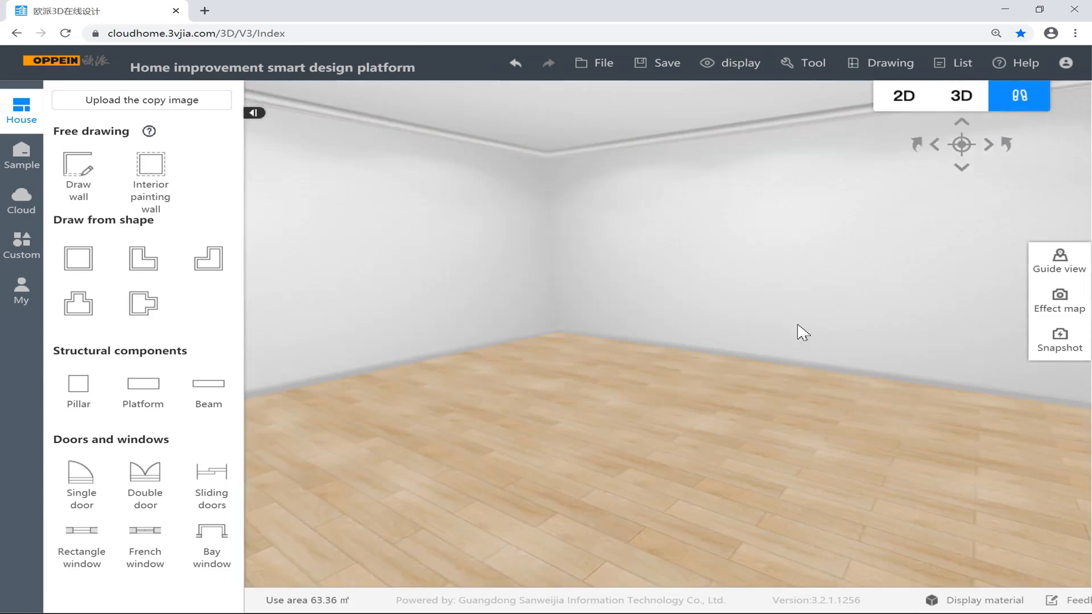
pyautogui.click(973, 101)
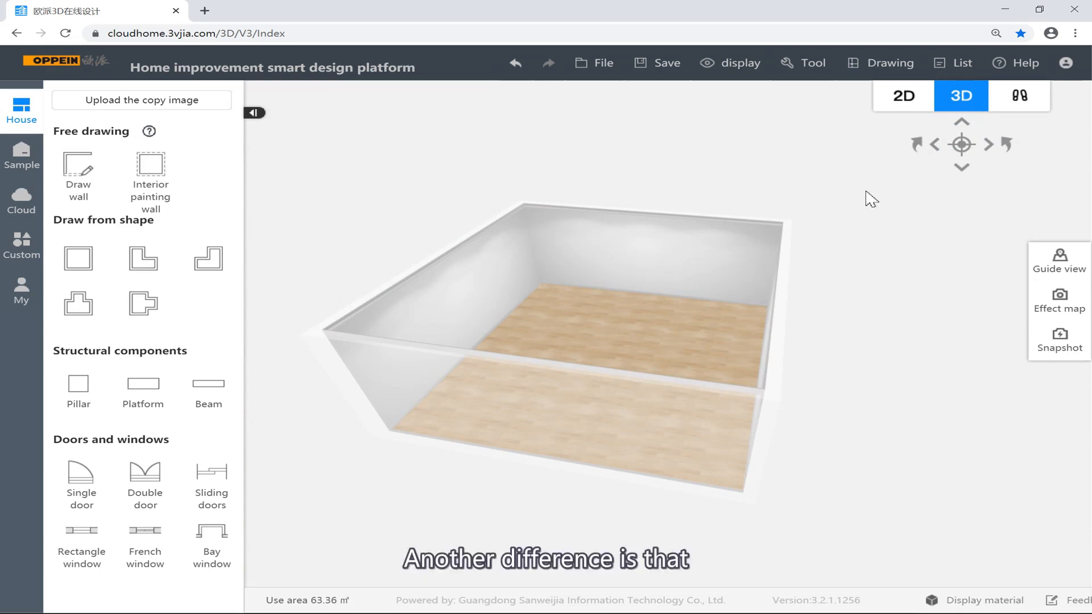
pyautogui.moveTo(818, 215); pyautogui.dragTo(851, 195)
pyautogui.scroll(5, 851, 195)
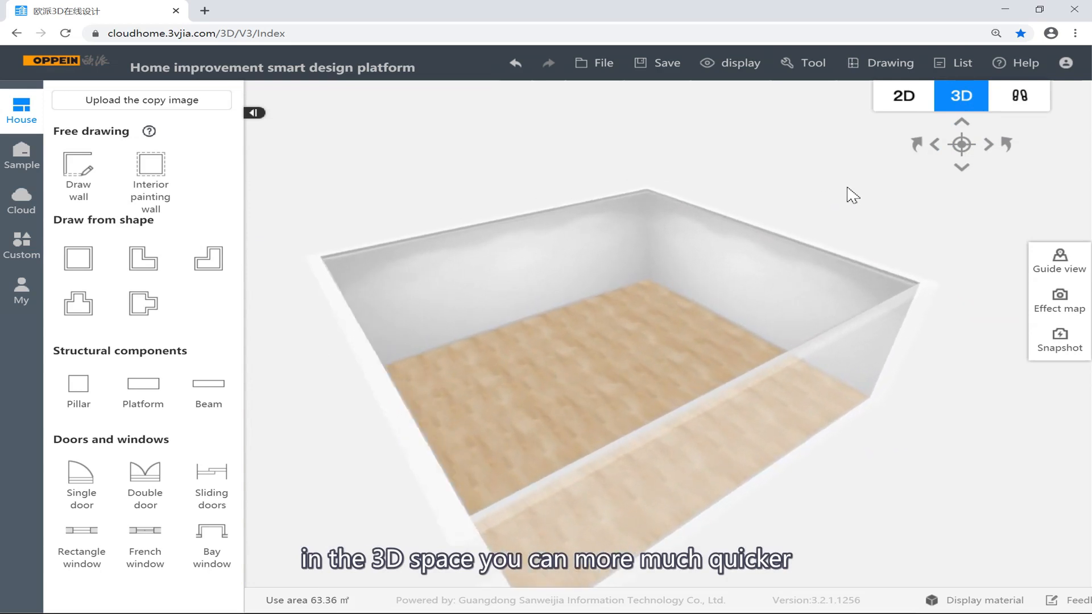
# Move the 3D camera up, down, sideways, forward and backward to judge its speed in the 3D space
pyautogui.press('e')
pyautogui.press('a')
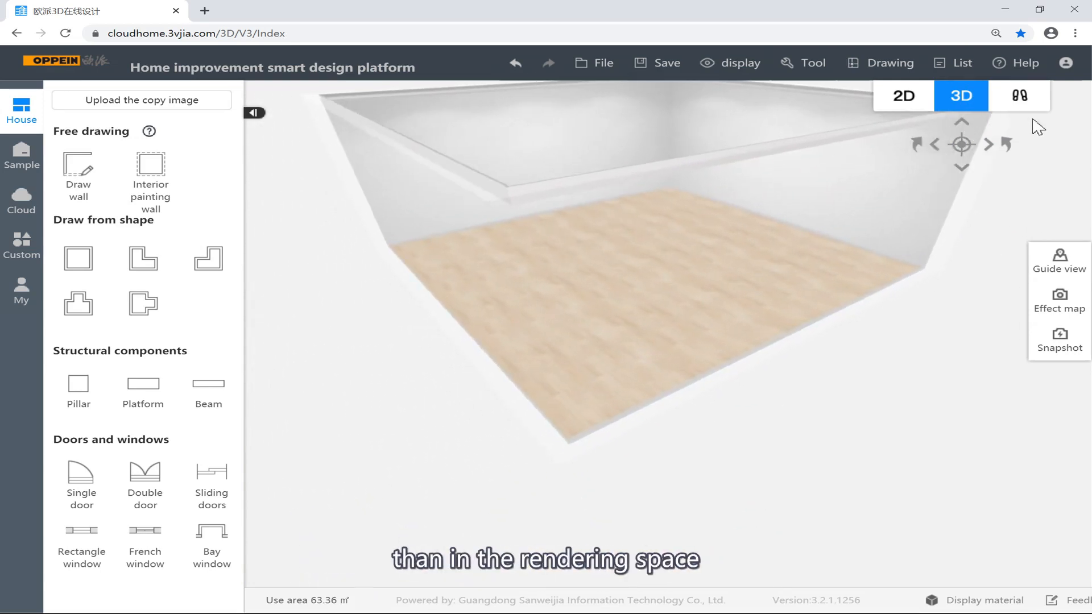
pyautogui.press('q')
pyautogui.press('e')
pyautogui.press('q')
pyautogui.press('w')
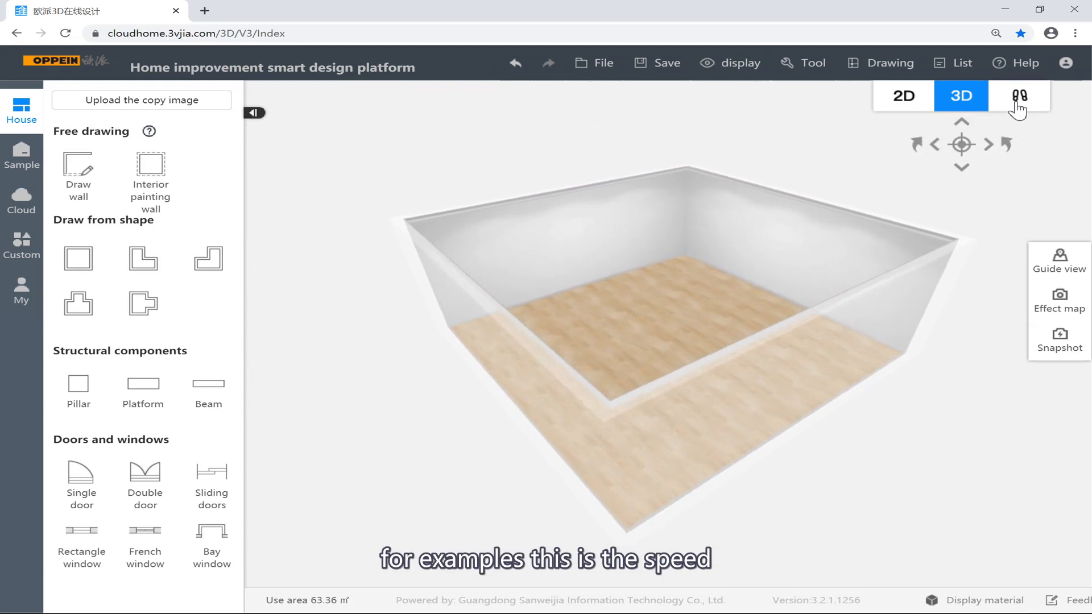
pyautogui.press('s')
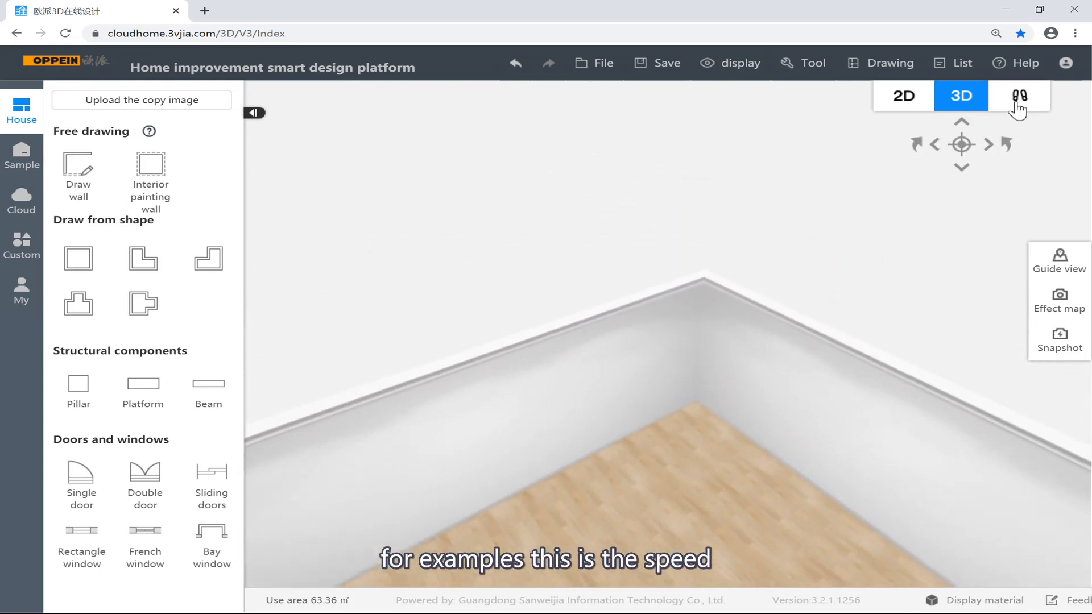
# Switch to the interior walkthrough view, move the camera with the hotkeys and look around to judge its speed
pyautogui.click(1018, 108)
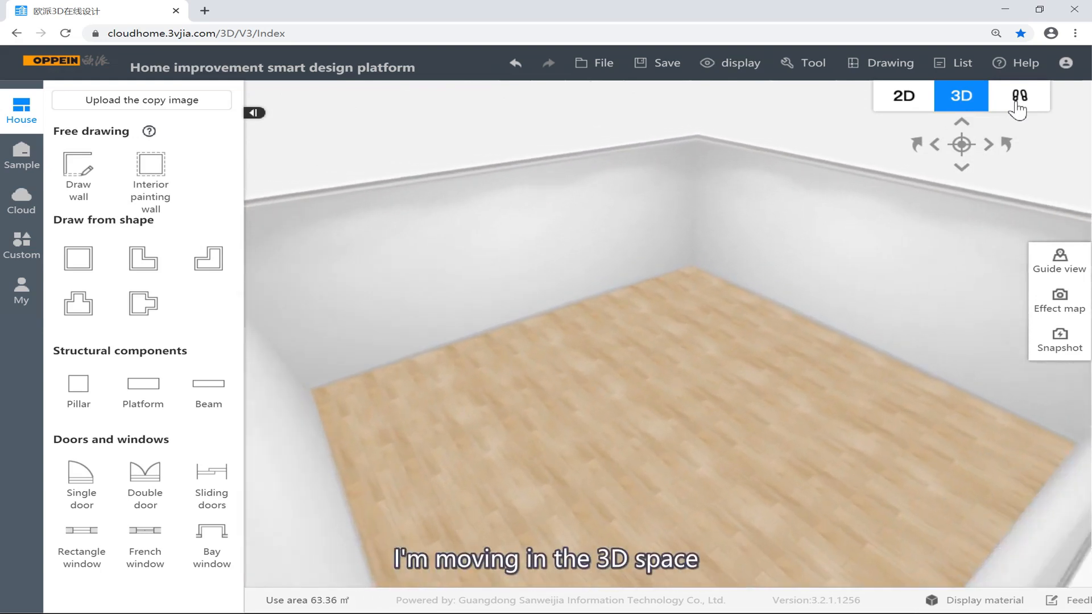
pyautogui.press('w')
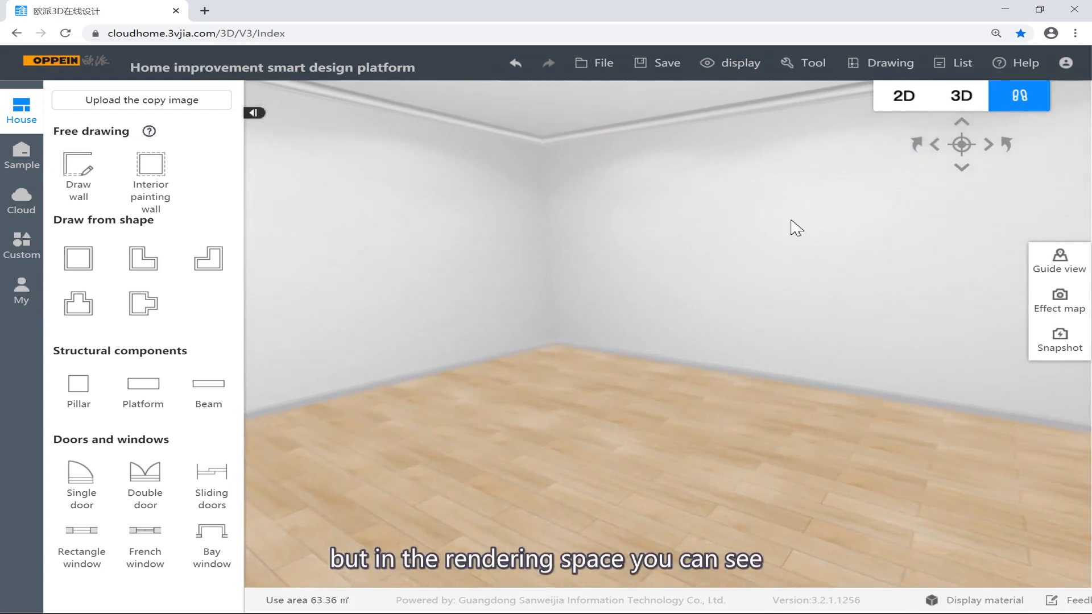
pyautogui.press('a')
pyautogui.press('s')
pyautogui.moveTo(624, 324); pyautogui.dragTo(880, 307)
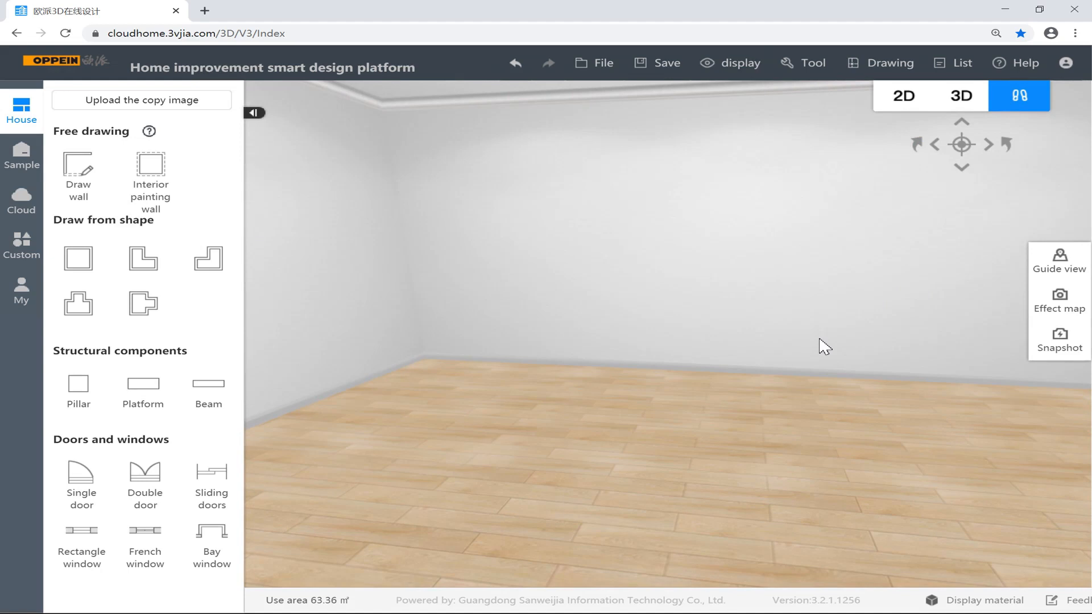
pyautogui.moveTo(587, 337); pyautogui.dragTo(754, 302)
pyautogui.moveTo(873, 142); pyautogui.dragTo(808, 197)
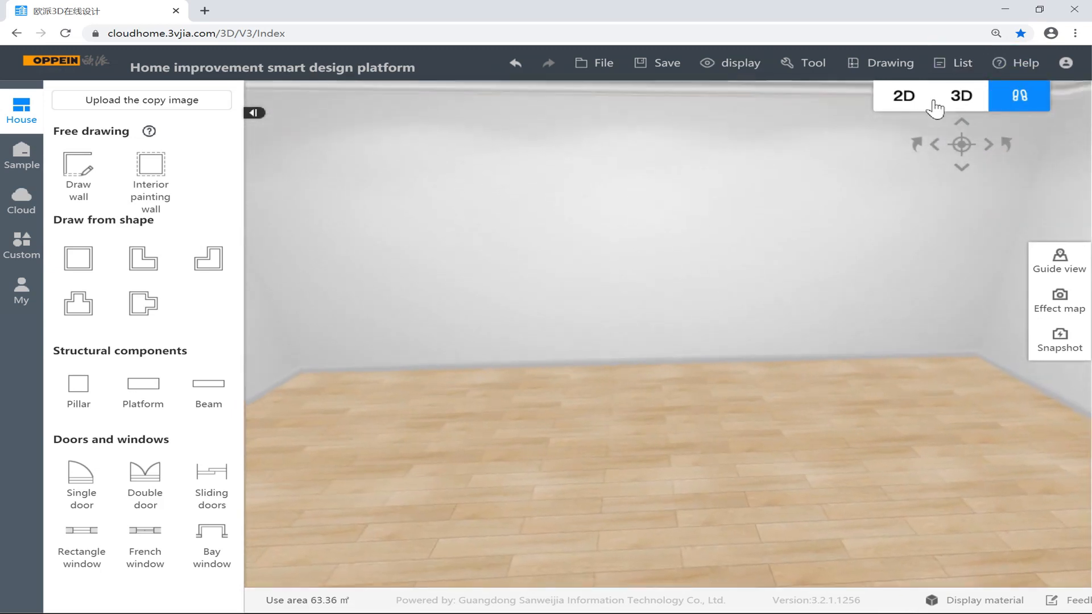
# Return to the 3D view, rotate the room slightly and practise zooming out and in on it
pyautogui.click(960, 101)
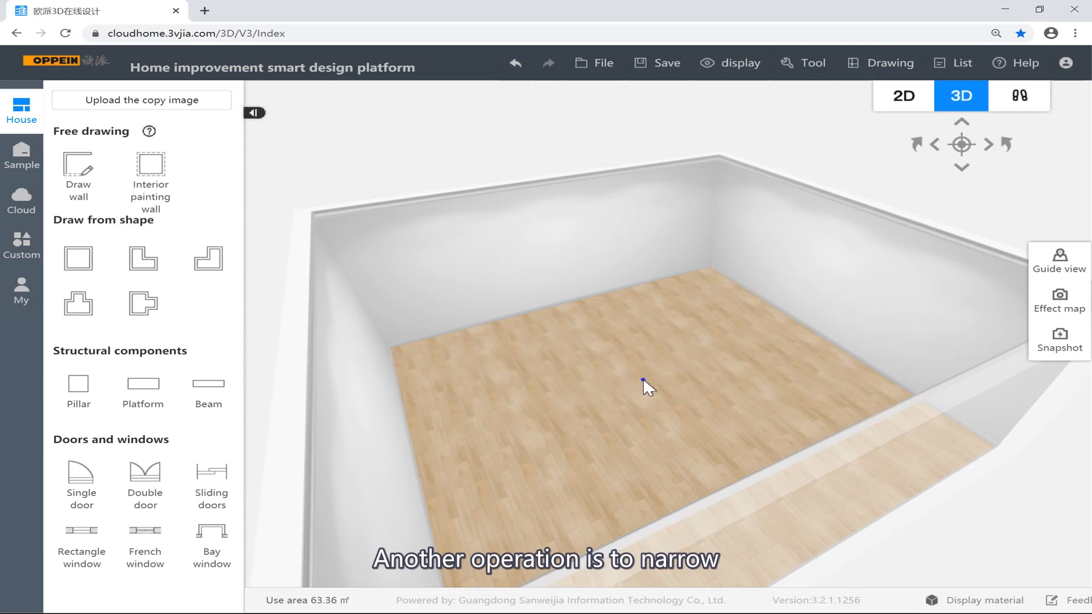
pyautogui.moveTo(643, 378); pyautogui.dragTo(562, 379)
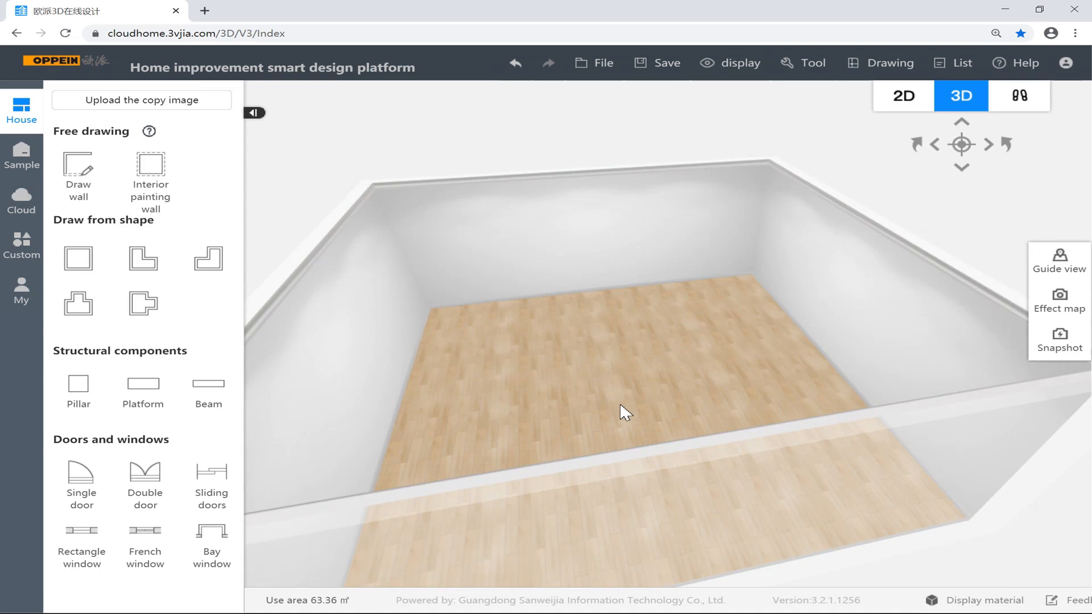
pyautogui.scroll(-5, 620, 405)
pyautogui.scroll(2, 621, 405)
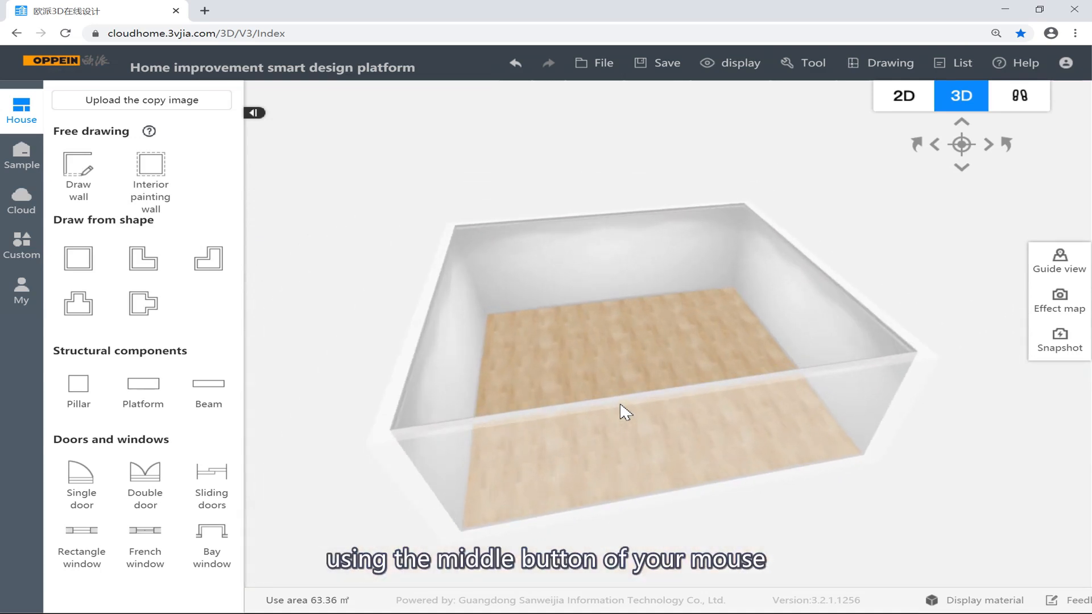
pyautogui.scroll(5, 621, 405)
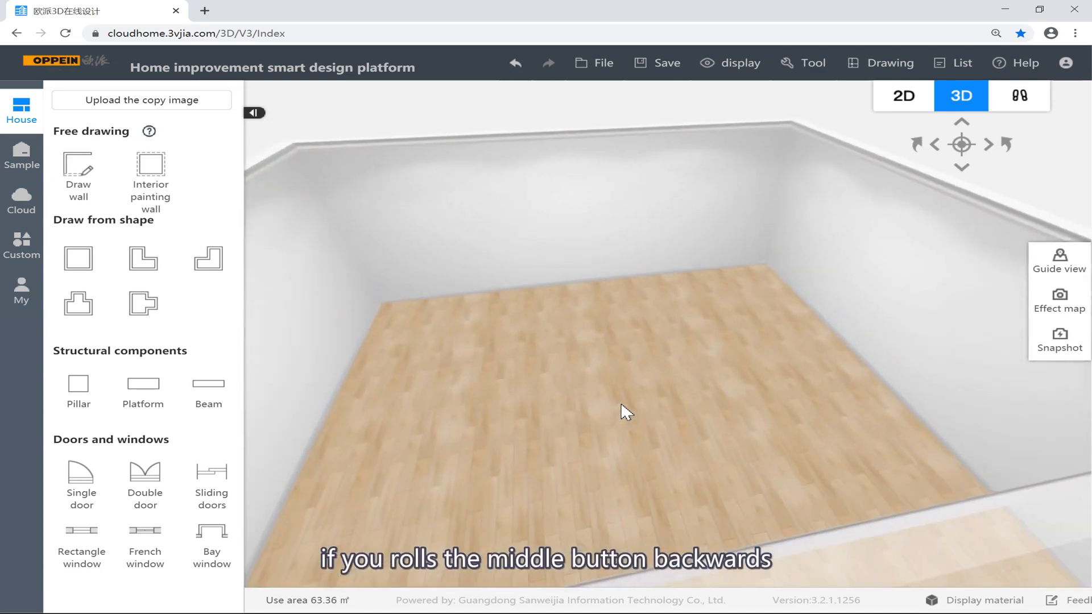
pyautogui.scroll(-5, 617, 405)
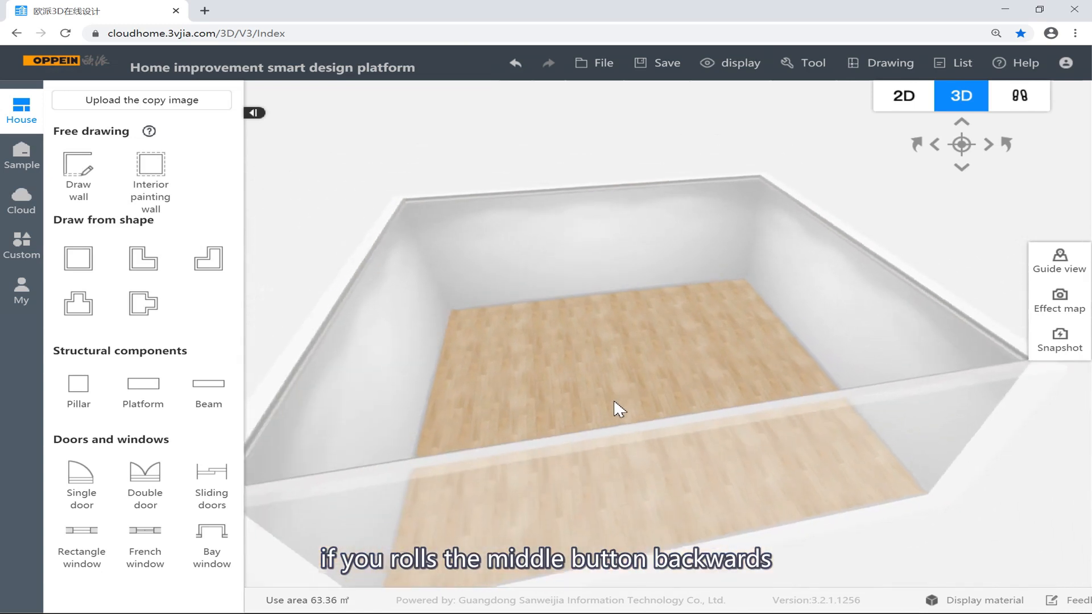
pyautogui.scroll(-4, 617, 405)
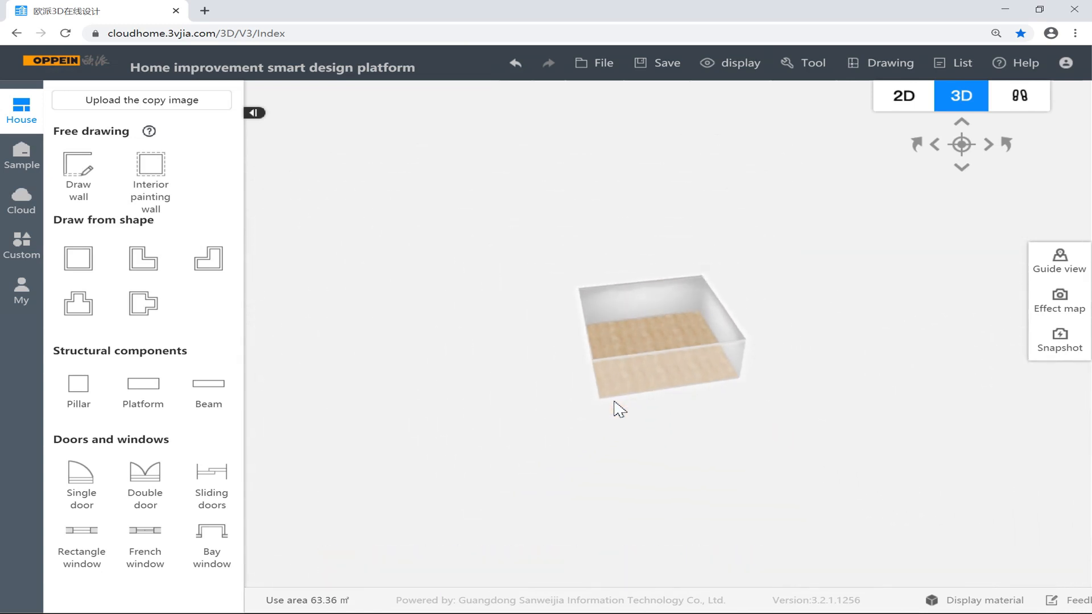
pyautogui.scroll(-3, 615, 405)
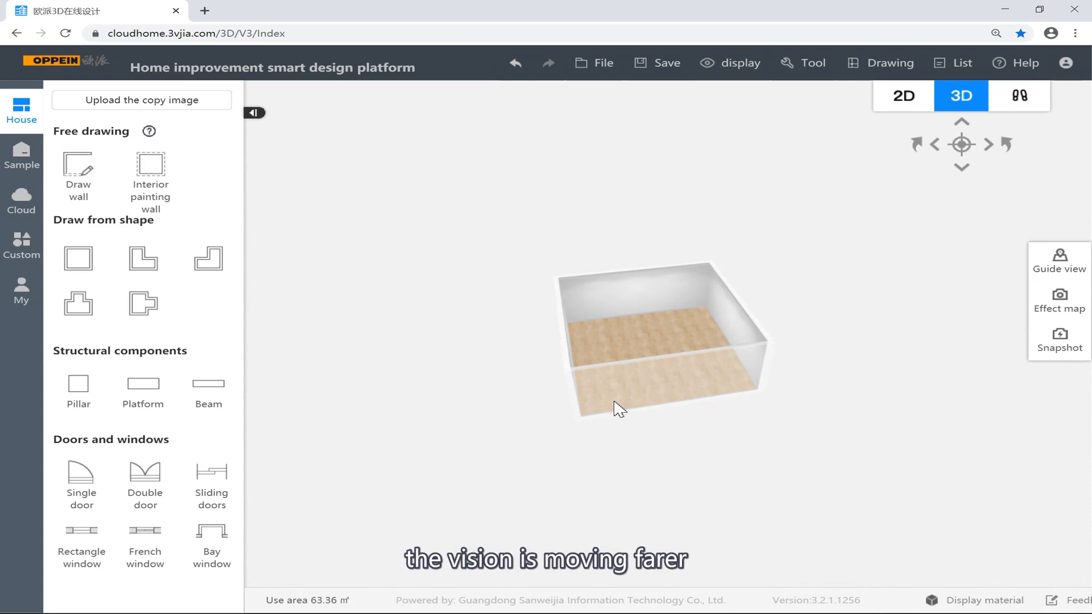
pyautogui.scroll(5, 620, 408)
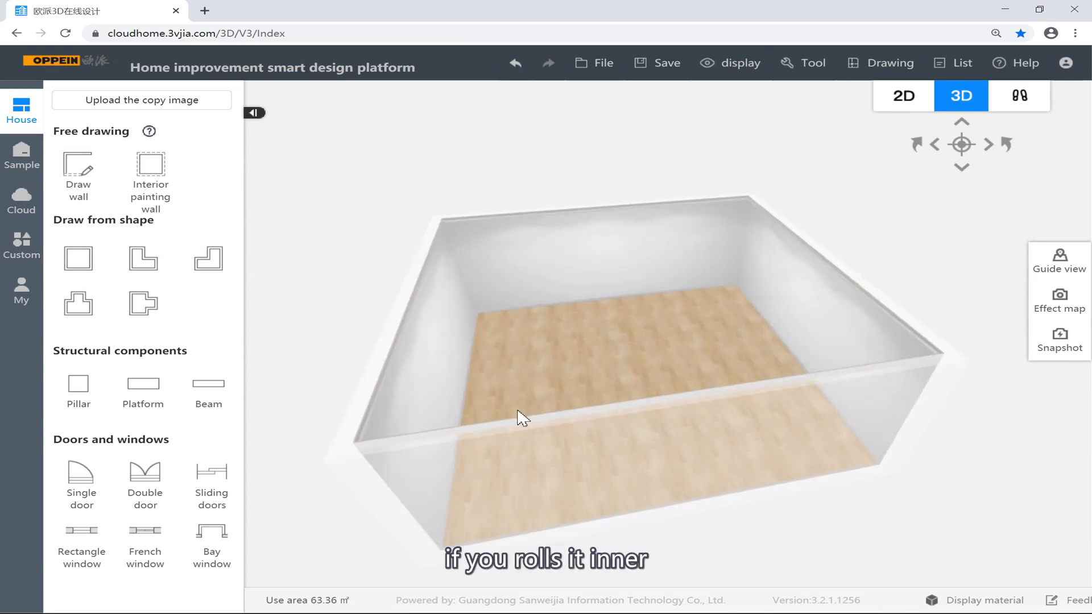
pyautogui.scroll(5, 607, 426)
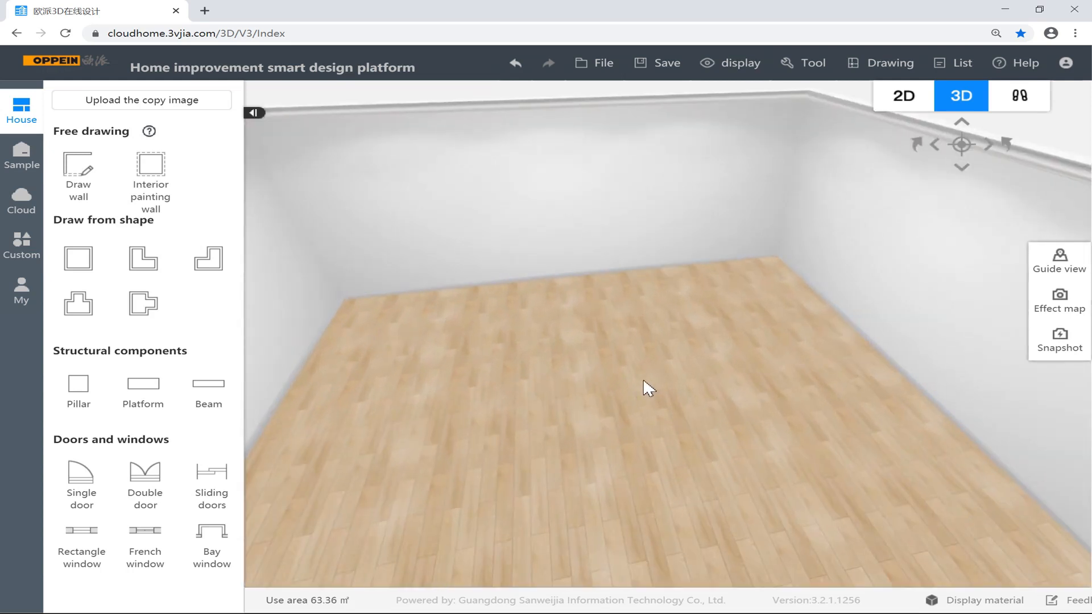
pyautogui.scroll(-5, 632, 368)
pyautogui.scroll(5, 626, 363)
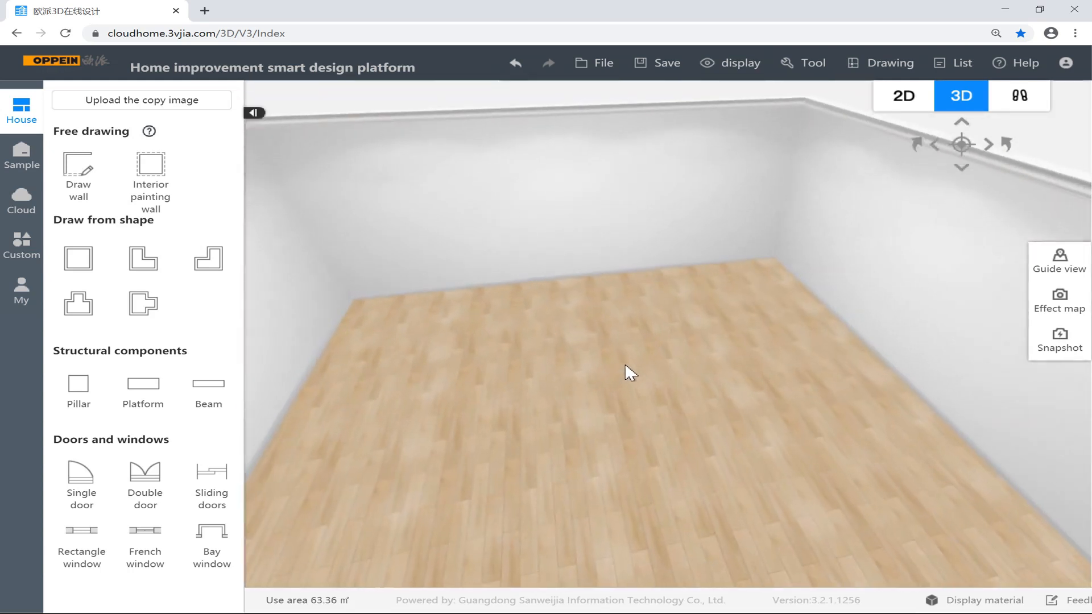
# Practise zooming the 3D view of the room out and in, and rotate it to face the back wall squarely
pyautogui.scroll(-5, 626, 363)
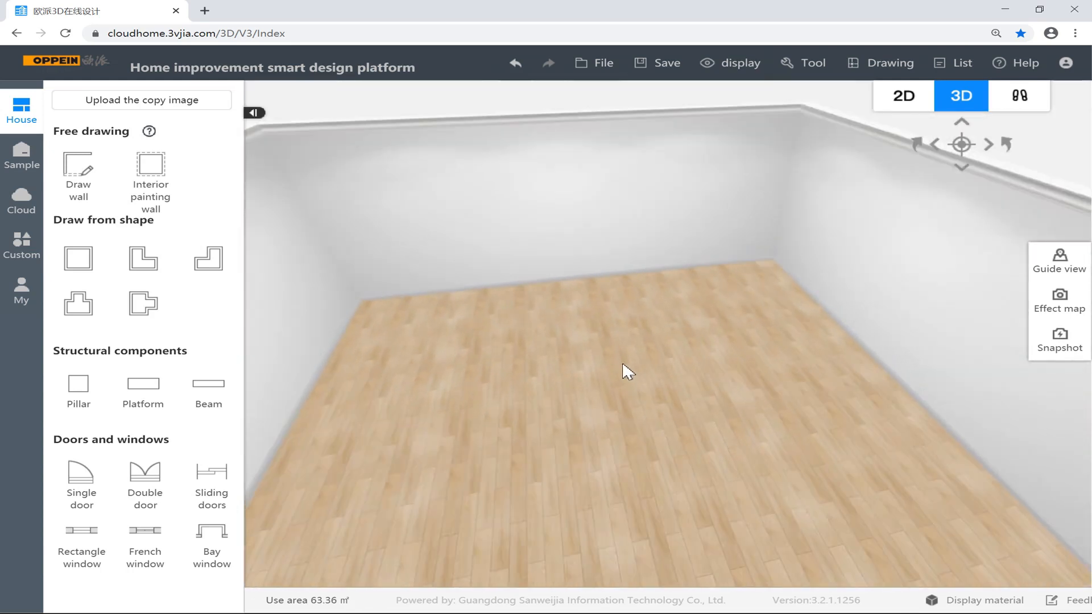
pyautogui.scroll(2, 623, 362)
pyautogui.scroll(2, 622, 361)
pyautogui.scroll(-3, 626, 361)
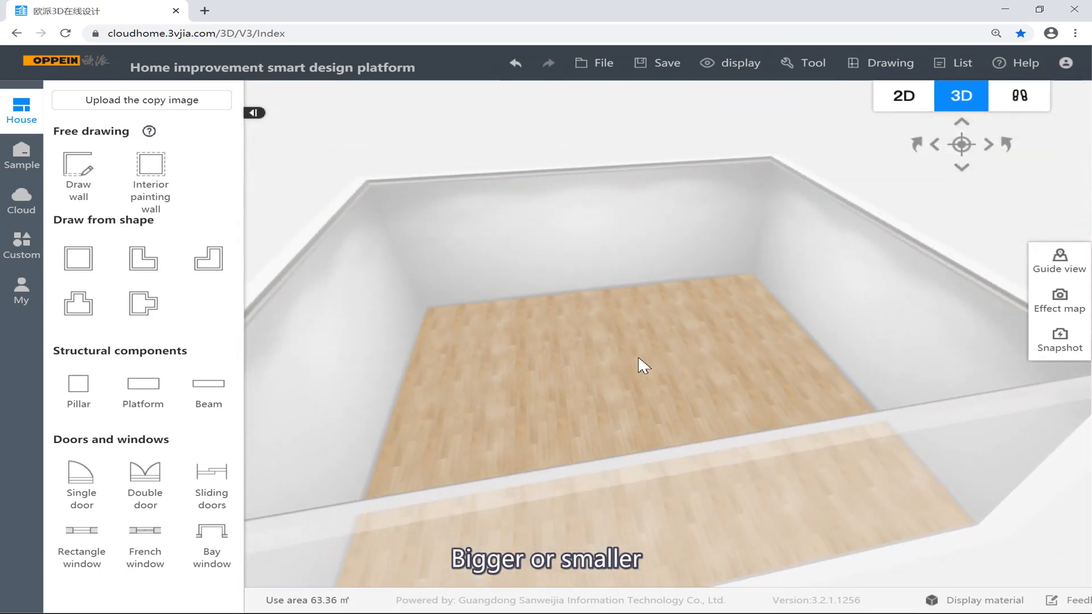
pyautogui.moveTo(612, 308); pyautogui.dragTo(544, 311)
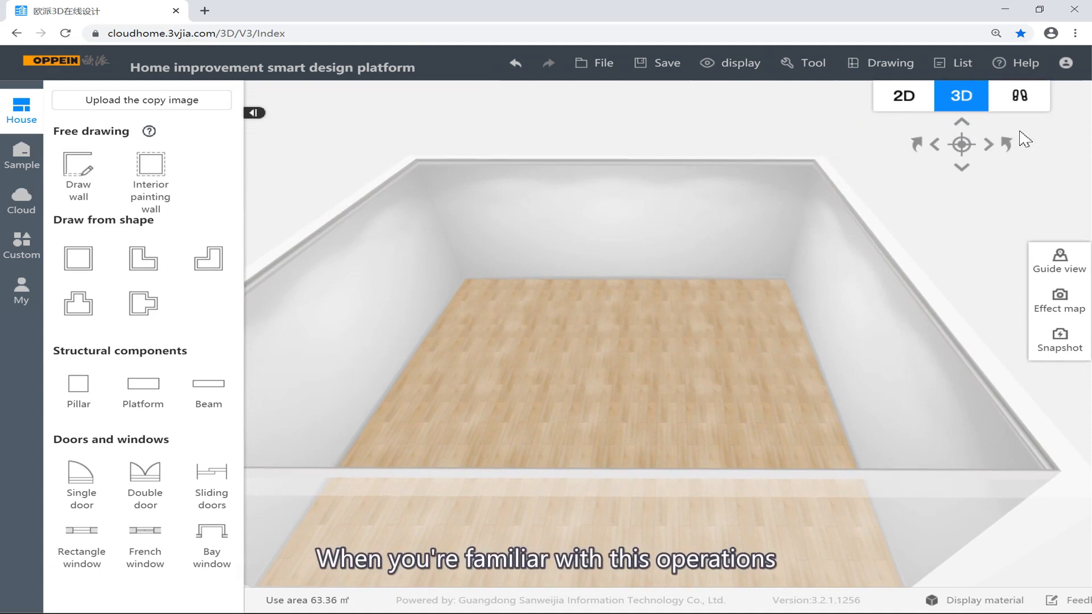
# Switch to the interior walkthrough view, tilt the camera up towards the ceiling edge and select the wall
pyautogui.click(1019, 103)
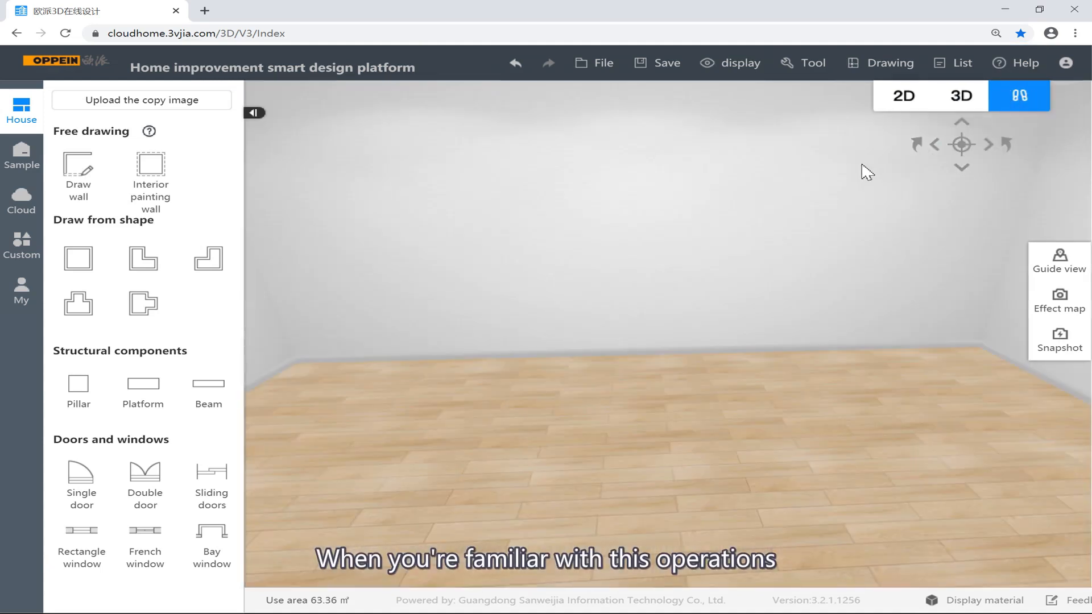
pyautogui.moveTo(643, 263); pyautogui.dragTo(621, 353)
pyautogui.click(624, 355)
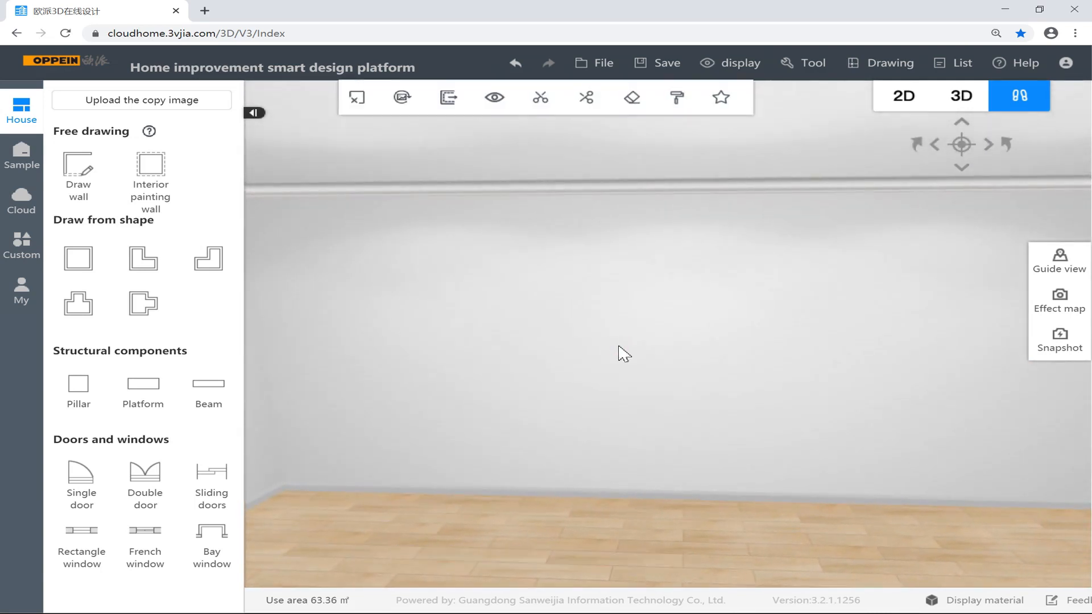
# Open the 2D plan and select the left and right walls in turn to examine the distance between them
pyautogui.click(905, 108)
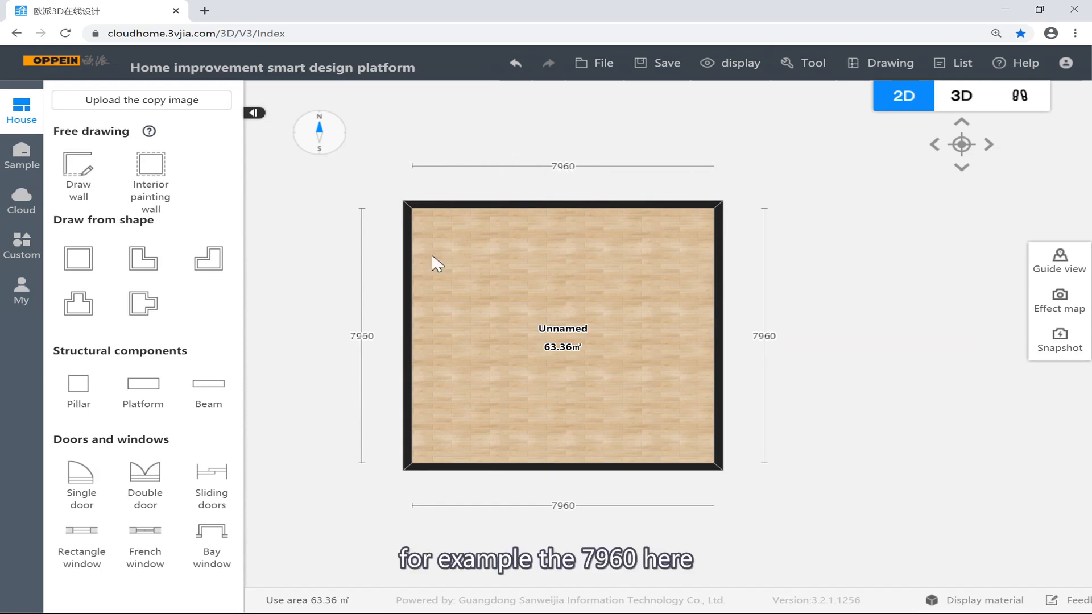
pyautogui.click(408, 231)
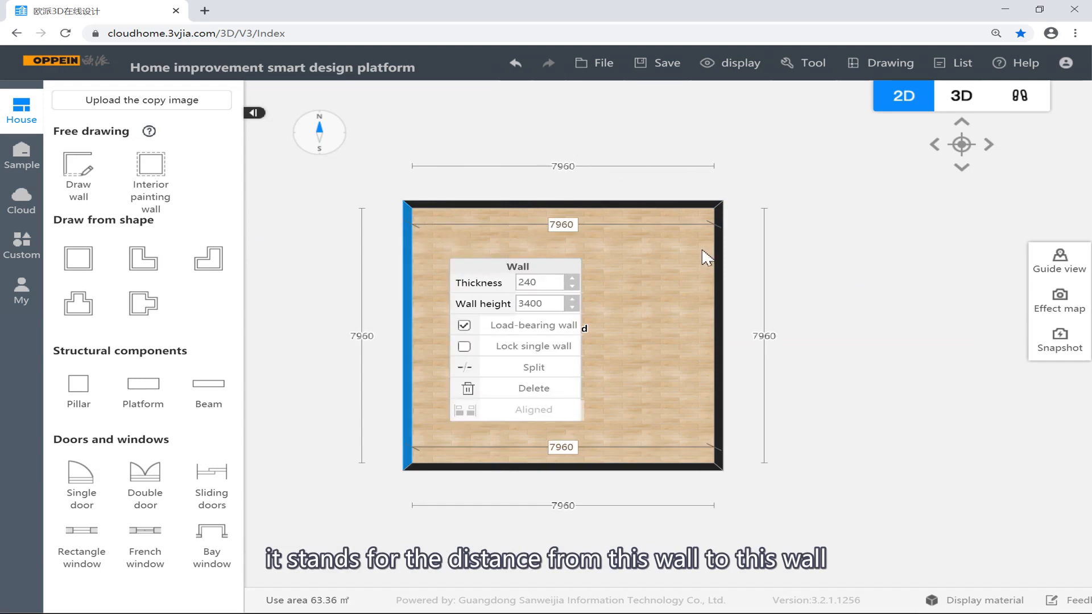
pyautogui.click(718, 250)
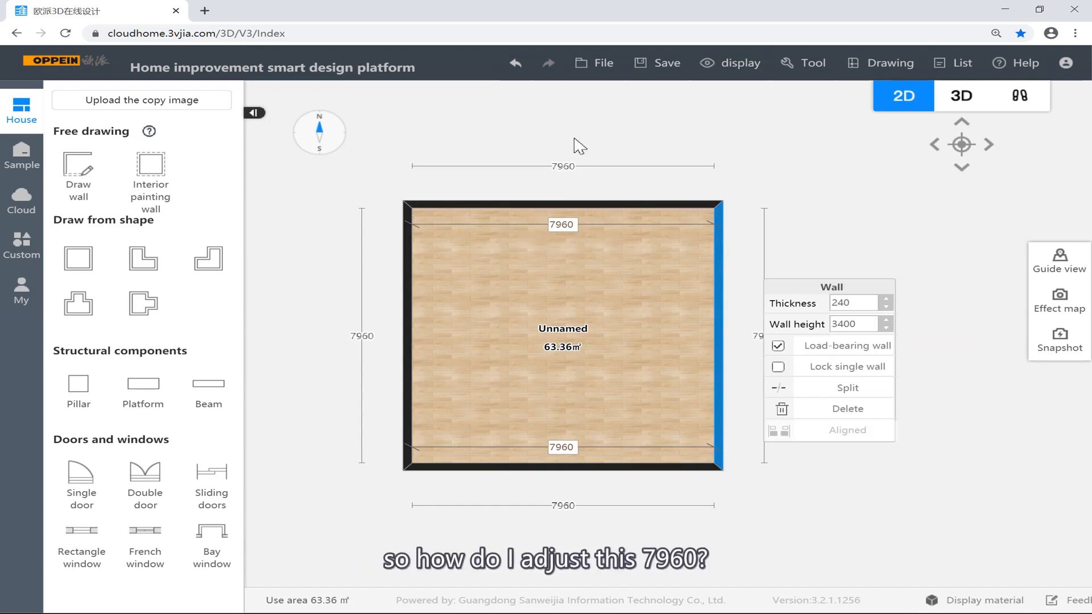
pyautogui.click(871, 191)
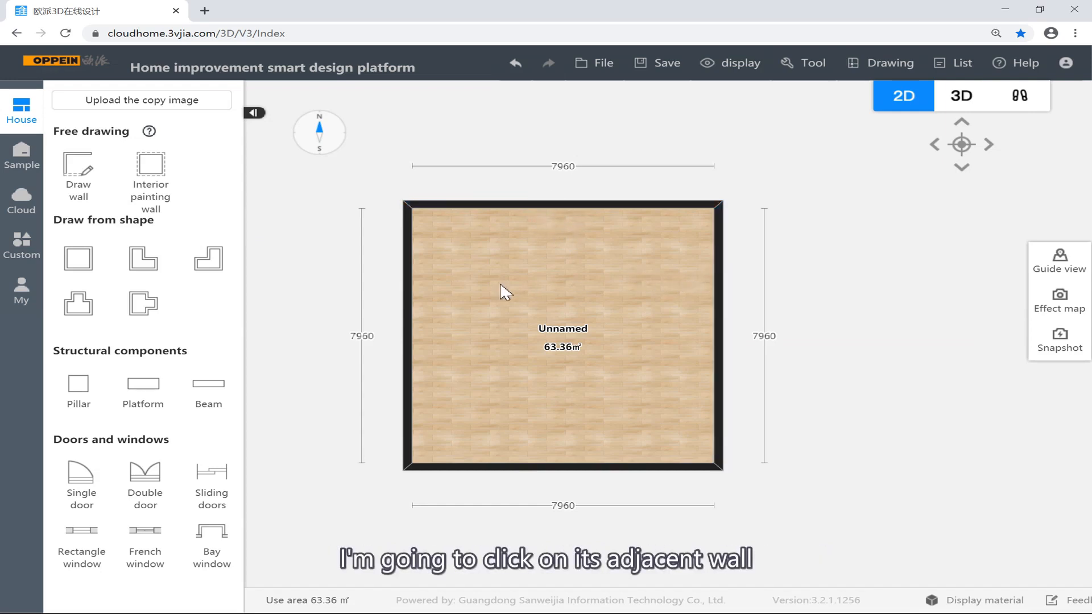
pyautogui.click(406, 288)
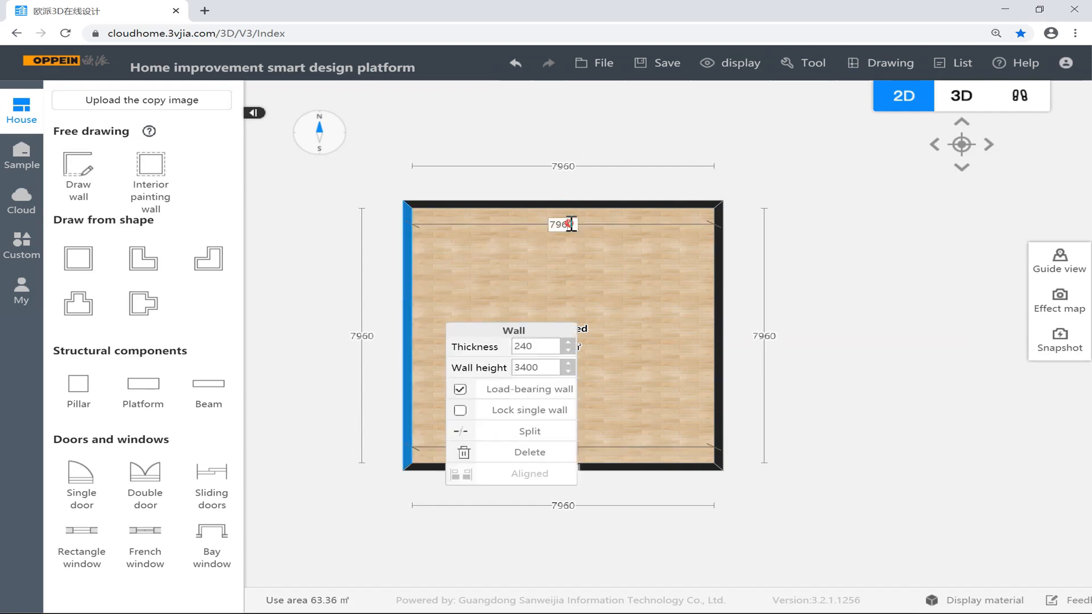
pyautogui.click(544, 270)
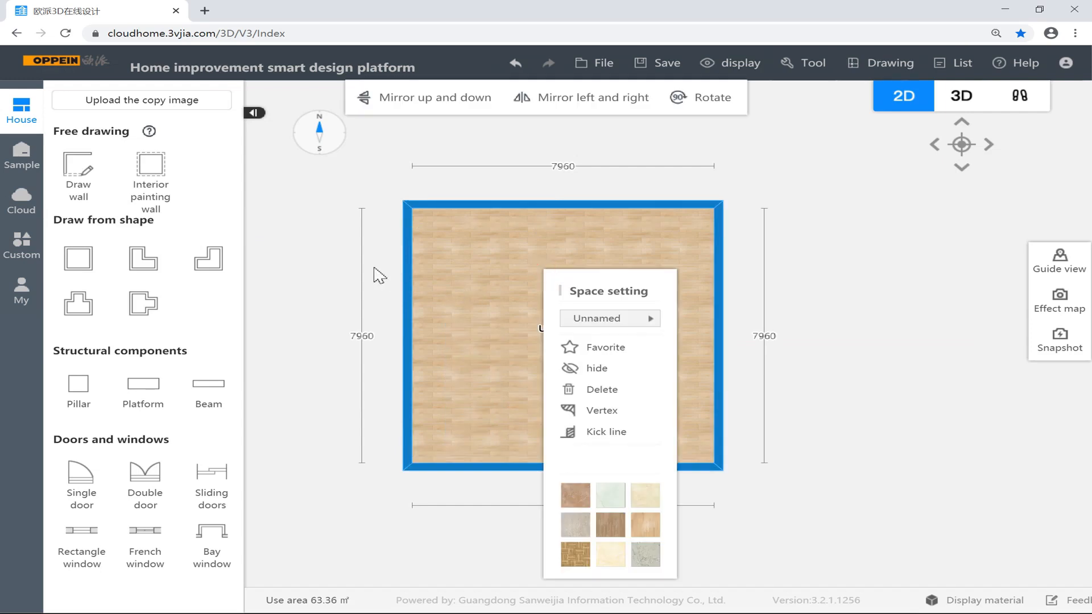
pyautogui.click(341, 263)
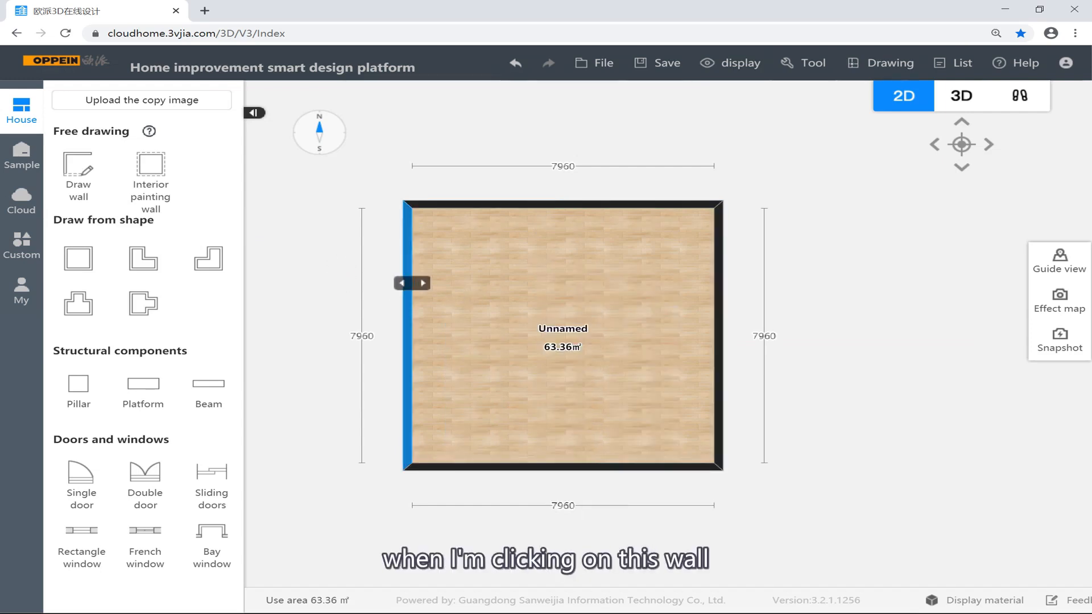
# Move the room's left wall by setting its distance from the right wall to 5000
pyautogui.click(407, 283)
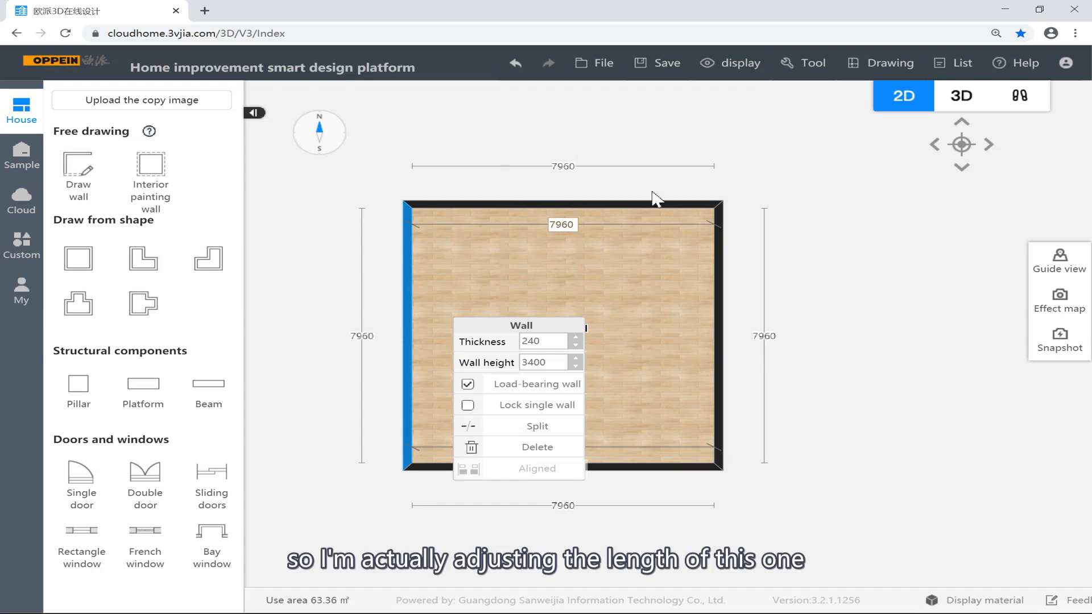
pyautogui.doubleClick(571, 228)
pyautogui.write('5000')
pyautogui.press('Return')
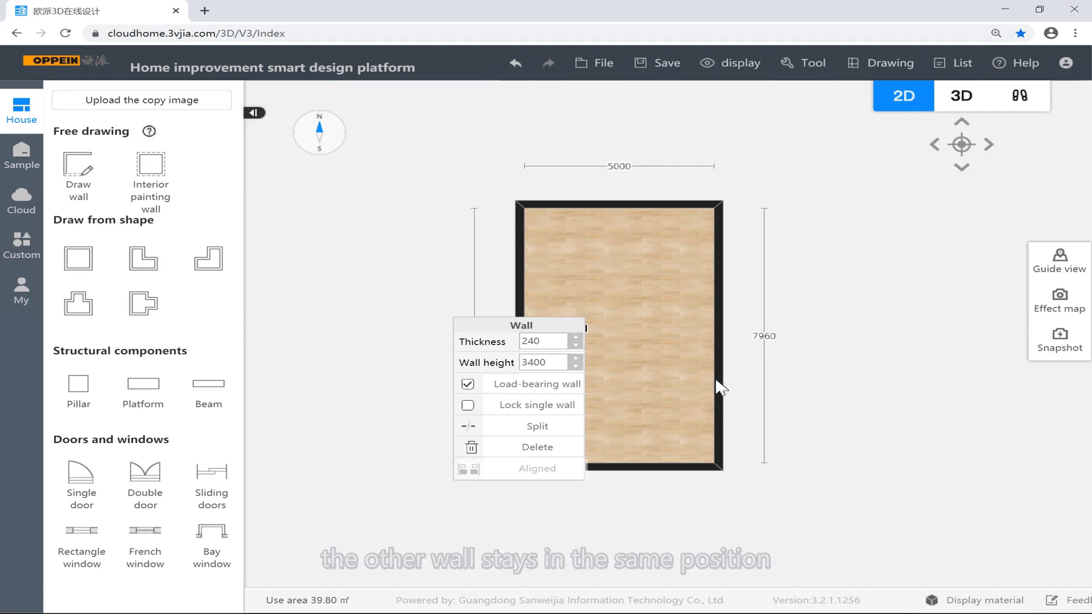
# Move the room's right wall by setting its distance from the left wall to 7960
pyautogui.click(718, 319)
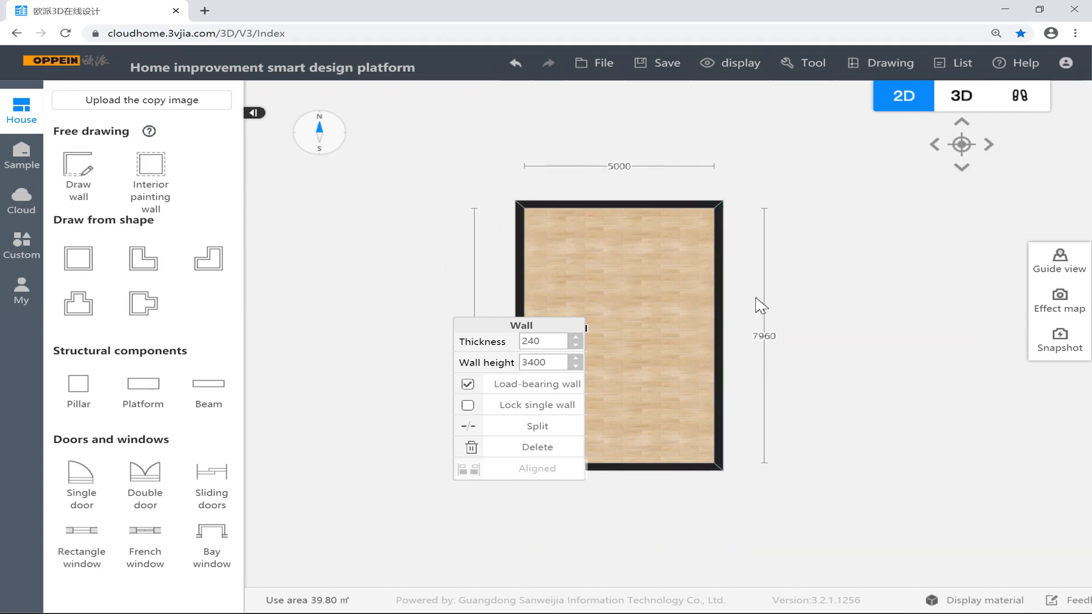
pyautogui.click(822, 306)
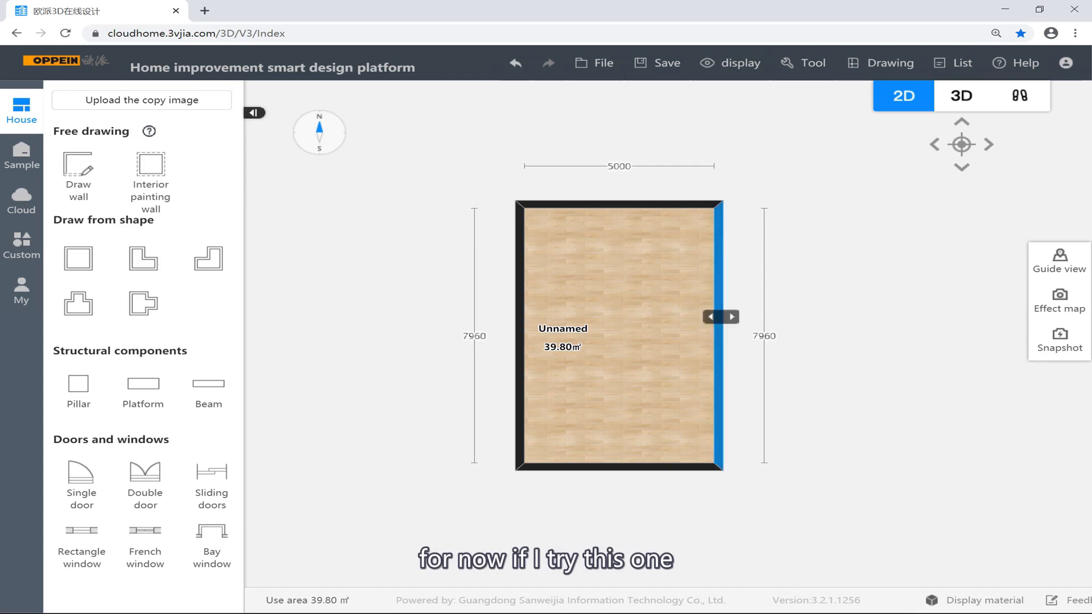
pyautogui.click(720, 316)
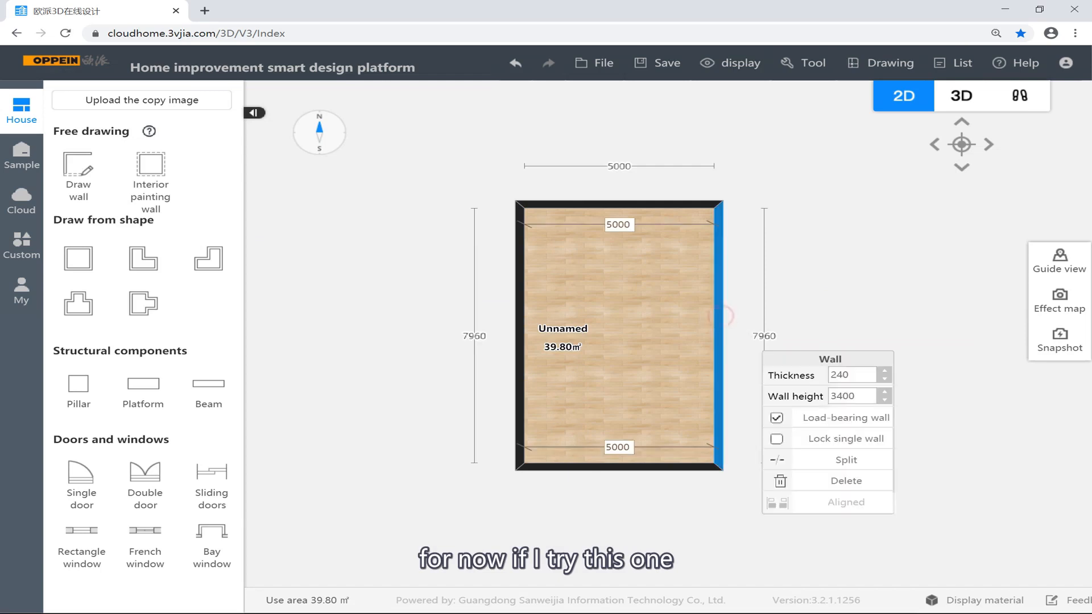
pyautogui.doubleClick(631, 227)
pyautogui.write('7960')
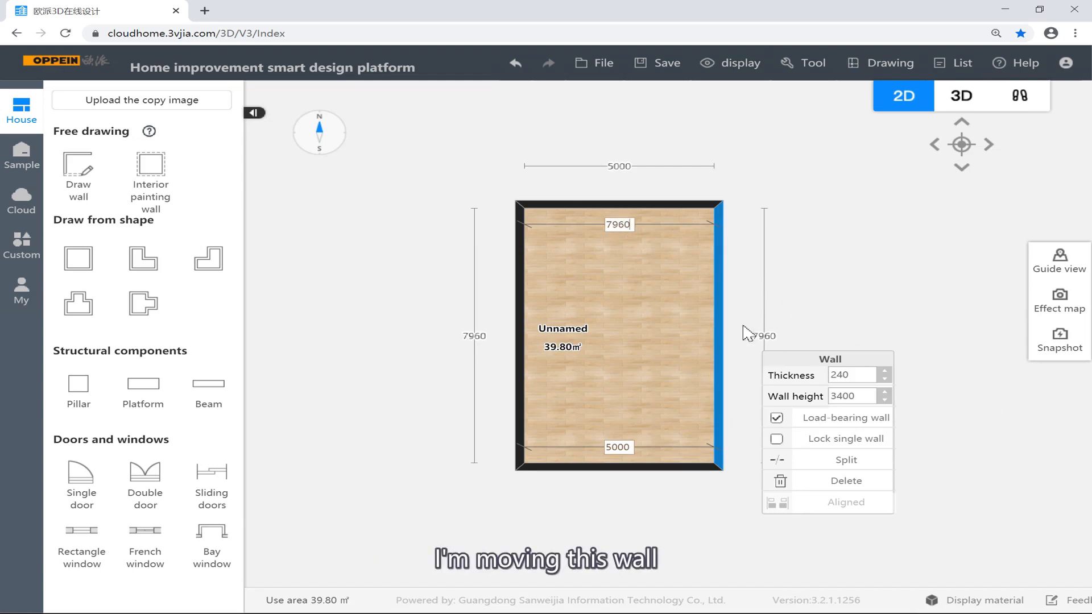
pyautogui.click(813, 343)
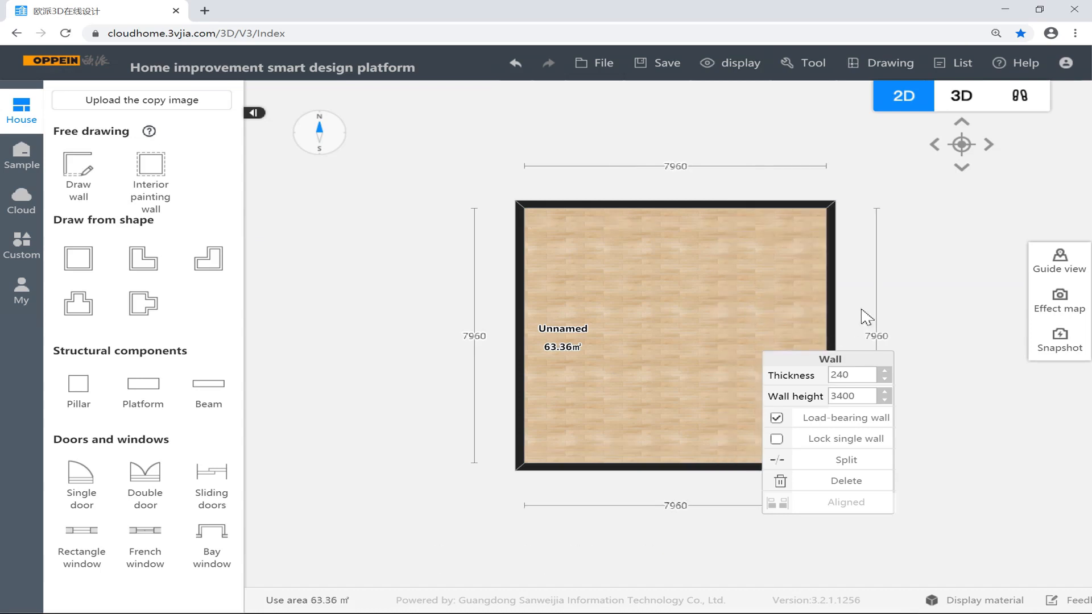
# Select the plan's upper wall and its lower wall in turn to examine the dimensions between them
pyautogui.click(711, 330)
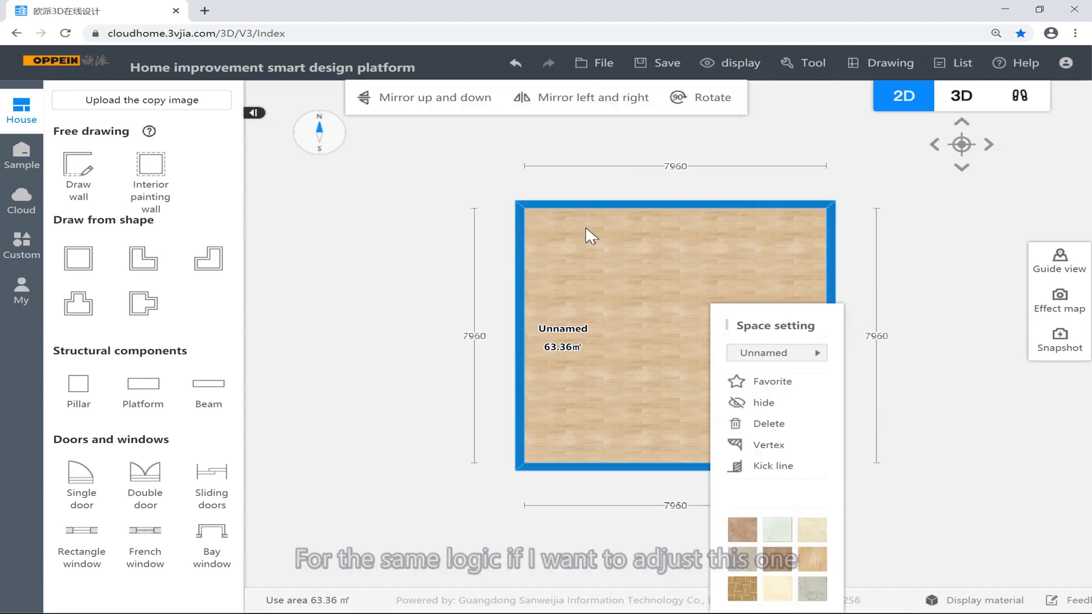
pyautogui.click(444, 331)
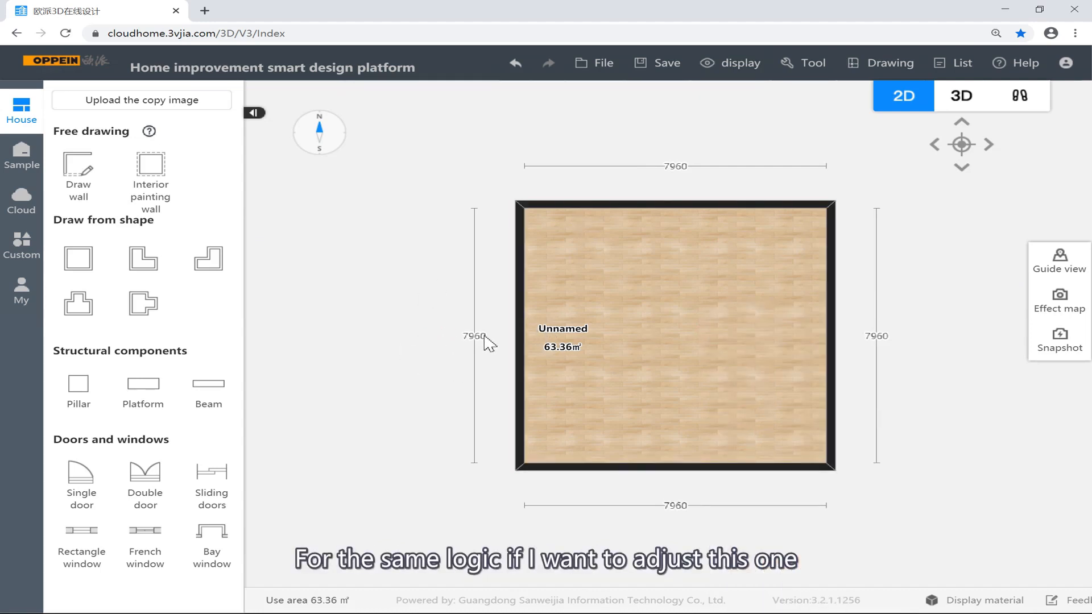
pyautogui.click(611, 205)
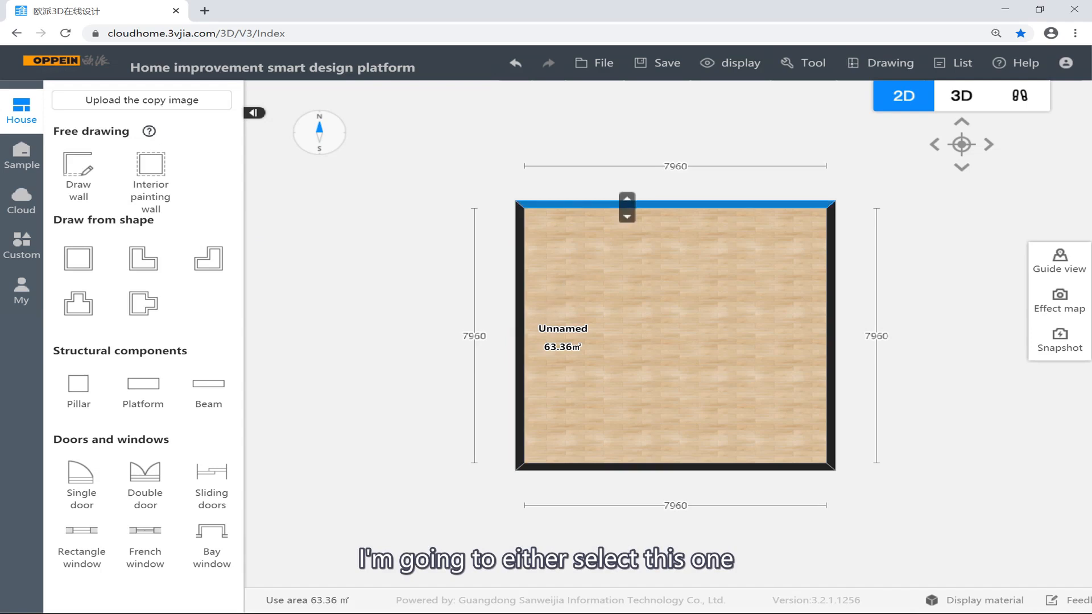
pyautogui.click(638, 467)
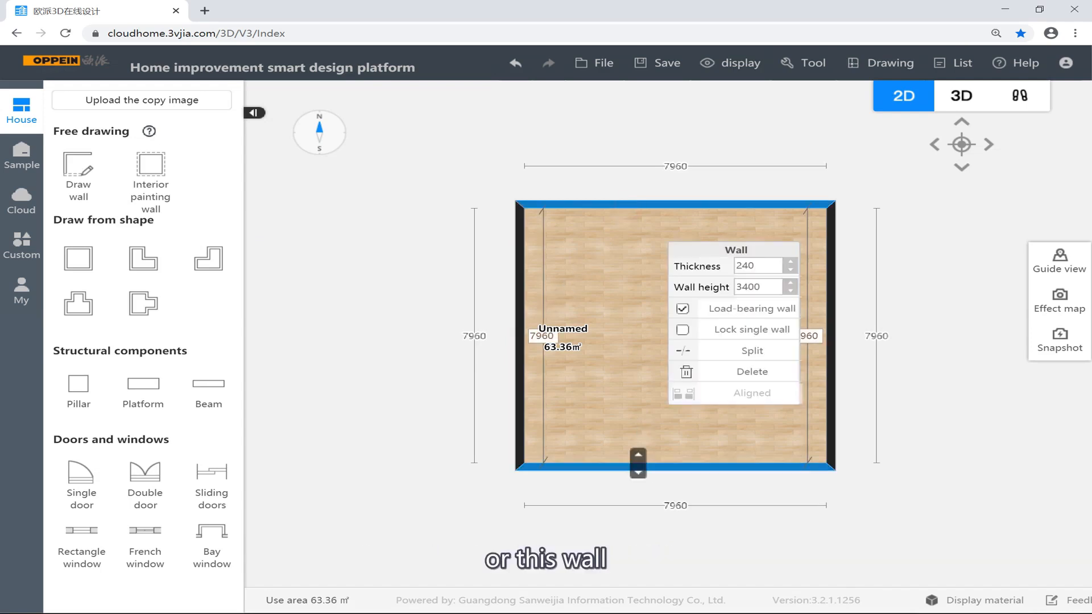
pyautogui.click(638, 473)
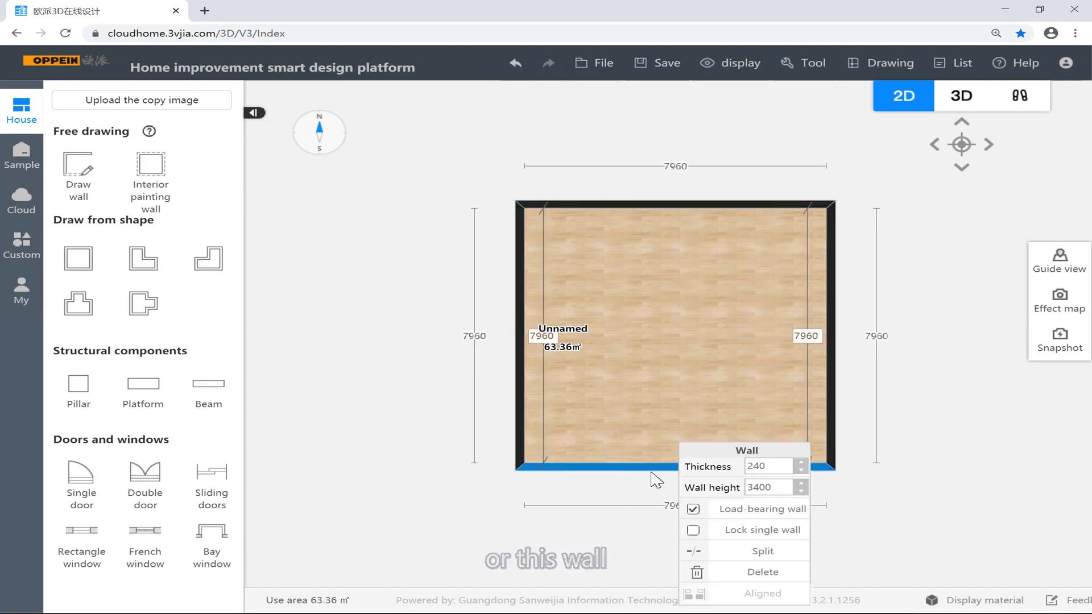
# Move the plan's lower wall by setting its distance from the upper wall to 8500
pyautogui.click(556, 342)
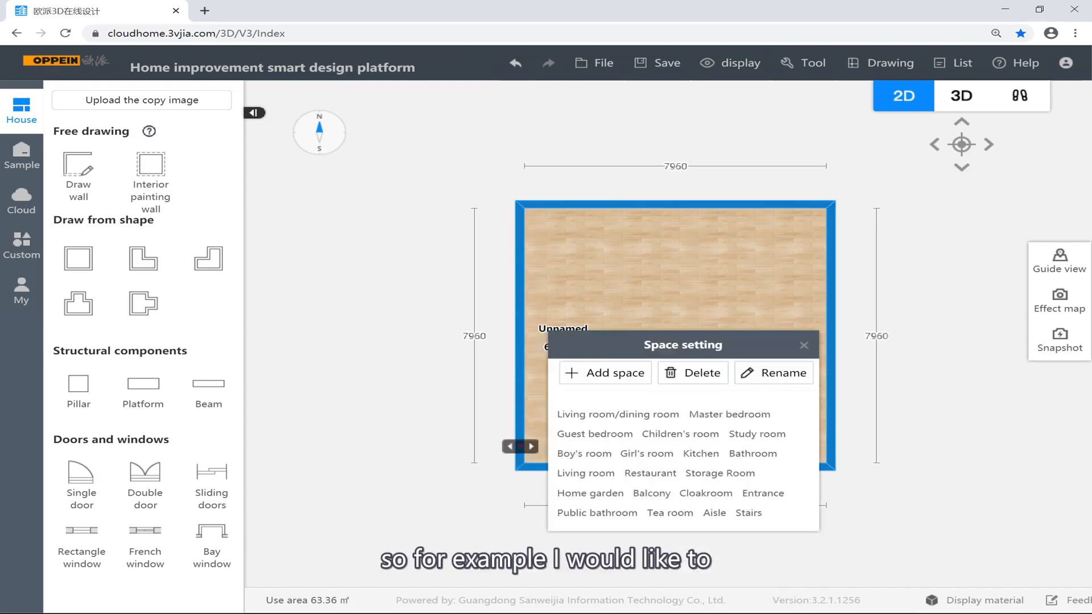
pyautogui.click(382, 446)
pyautogui.click(623, 467)
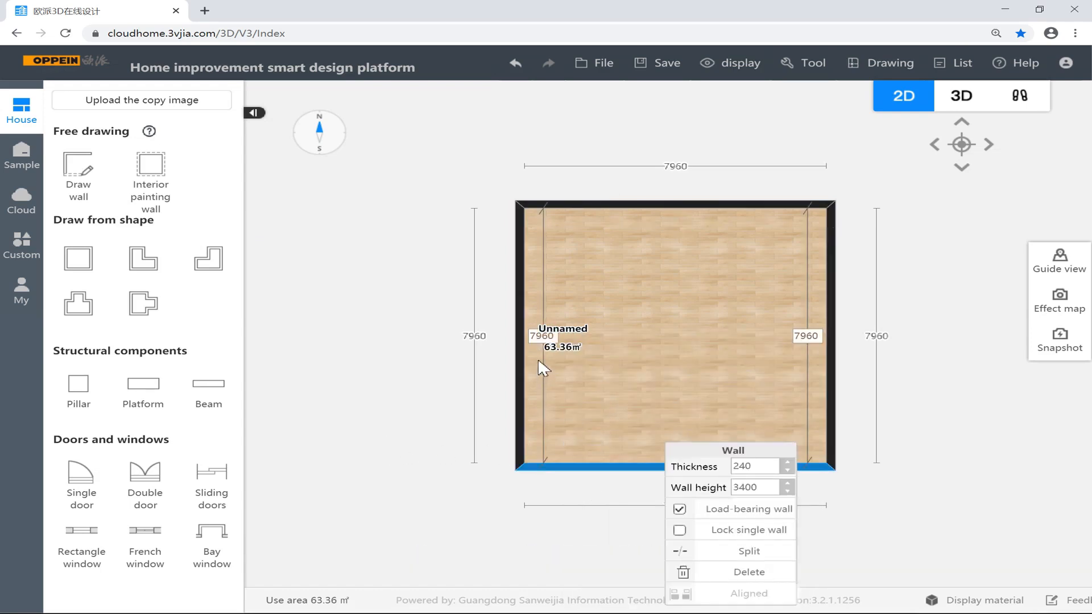
pyautogui.doubleClick(539, 336)
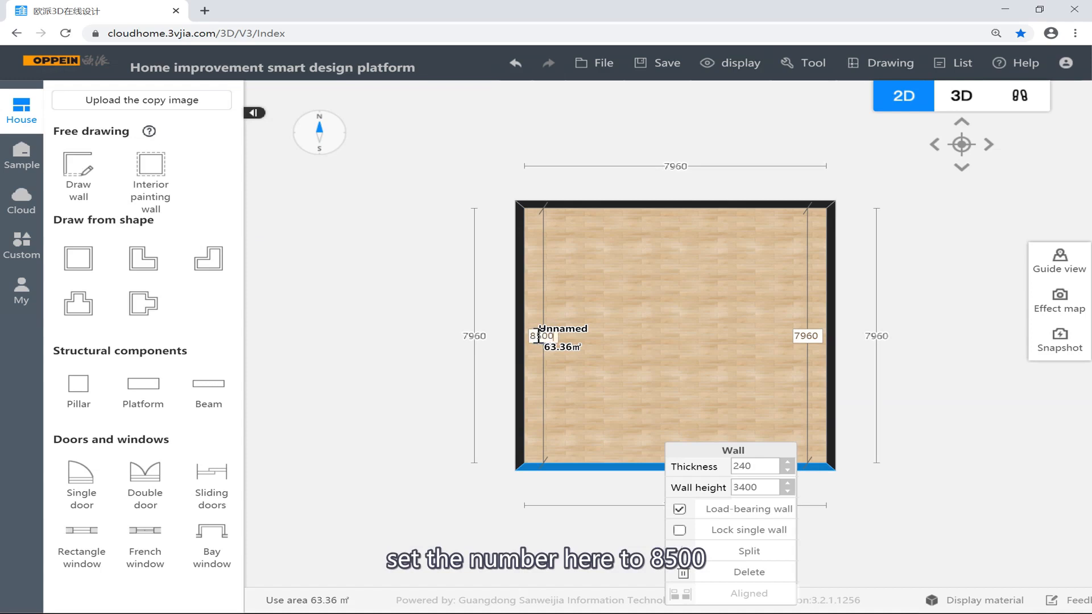
pyautogui.press('Return')
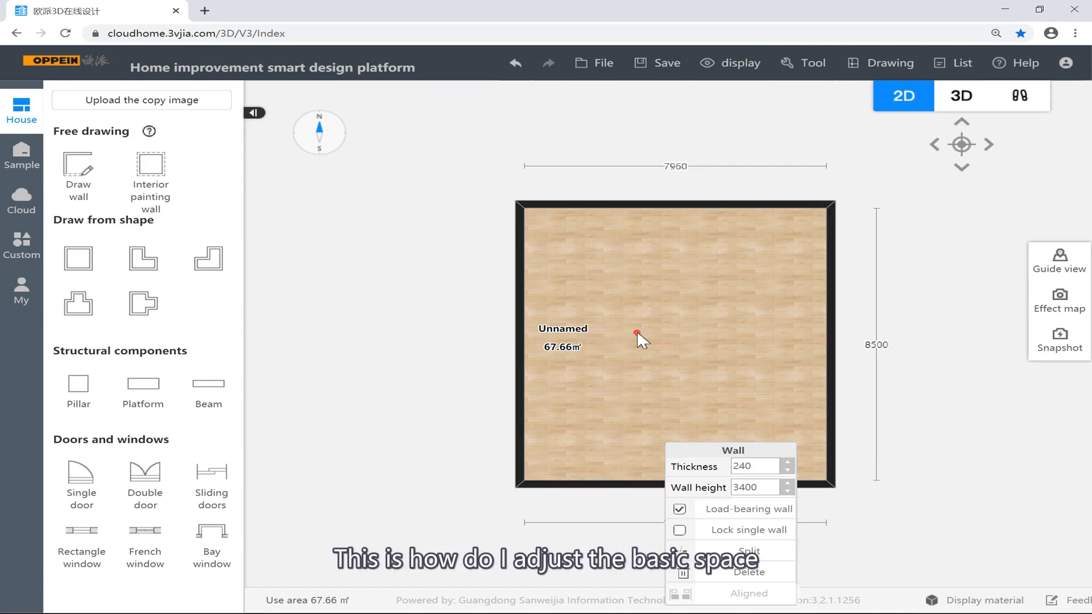
# Practise panning and zooming the 2D plan, closing in on the floor and finishing with the whole room centred
pyautogui.moveTo(636, 330); pyautogui.dragTo(611, 266)
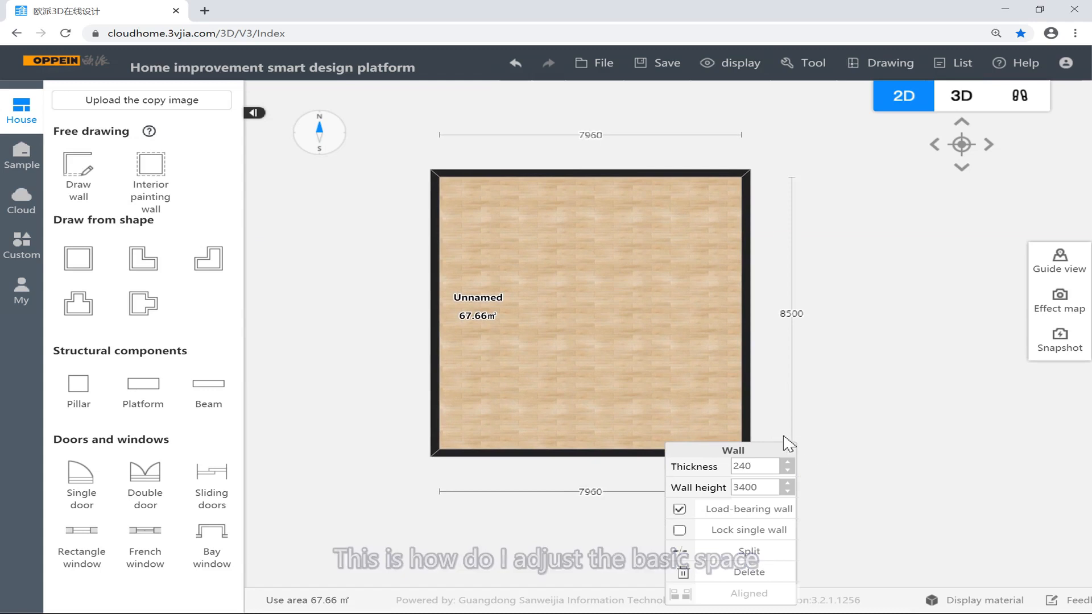
pyautogui.moveTo(568, 302); pyautogui.dragTo(597, 277)
pyautogui.scroll(4, 561, 301)
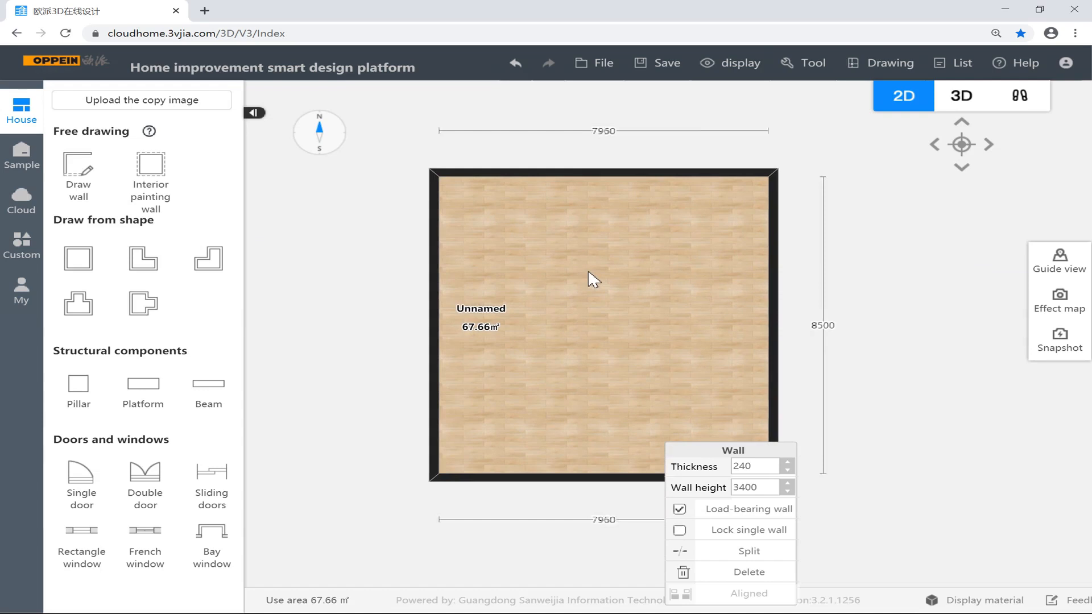
pyautogui.scroll(4, 503, 311)
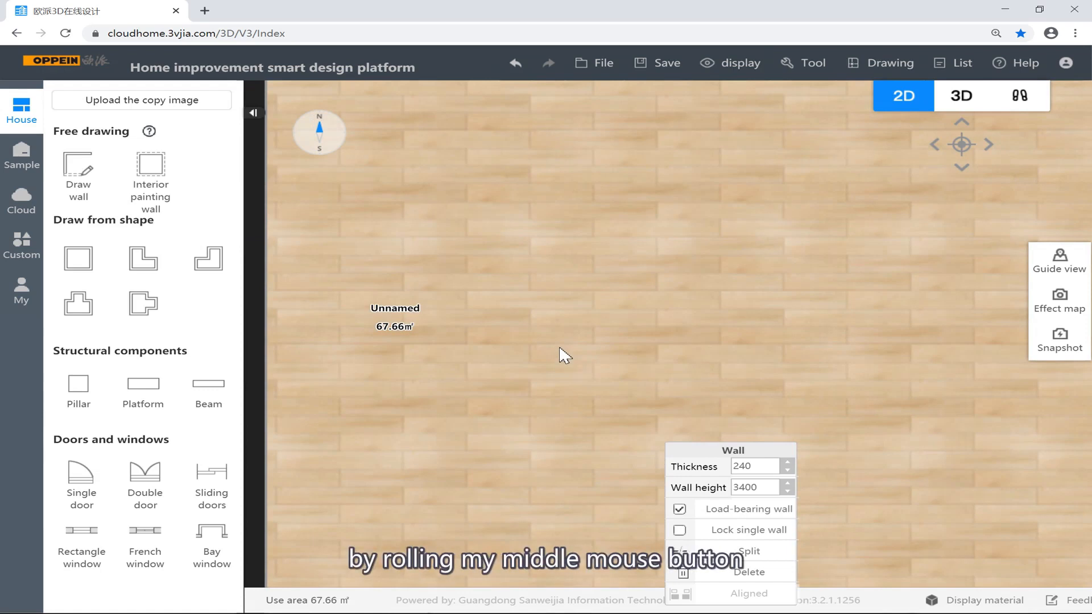
pyautogui.scroll(-3, 518, 393)
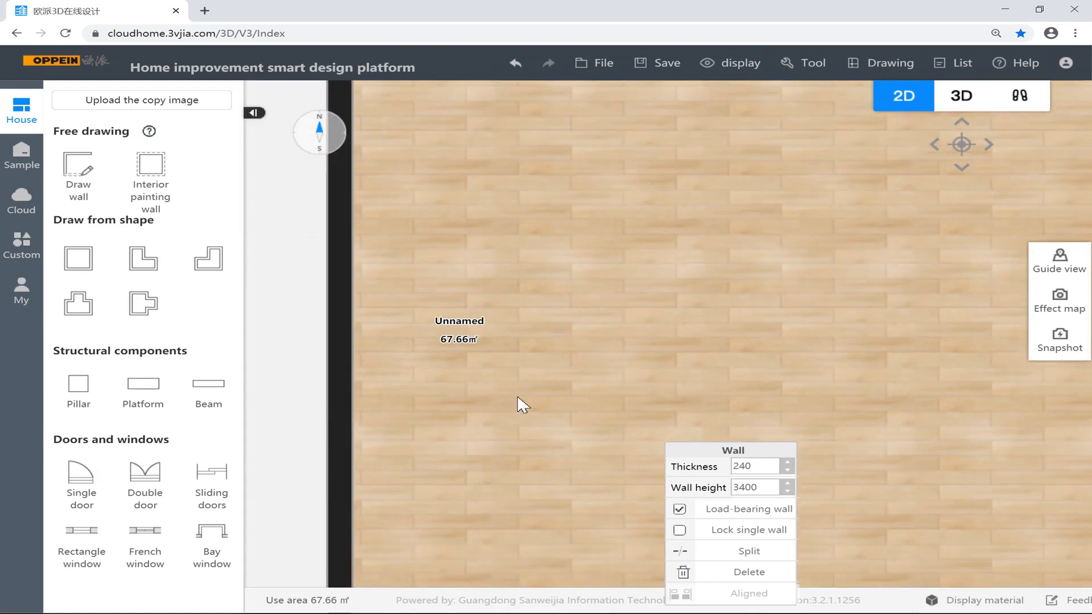
pyautogui.scroll(-4, 518, 397)
pyautogui.moveTo(632, 377); pyautogui.dragTo(814, 371)
pyautogui.moveTo(780, 384); pyautogui.dragTo(770, 388)
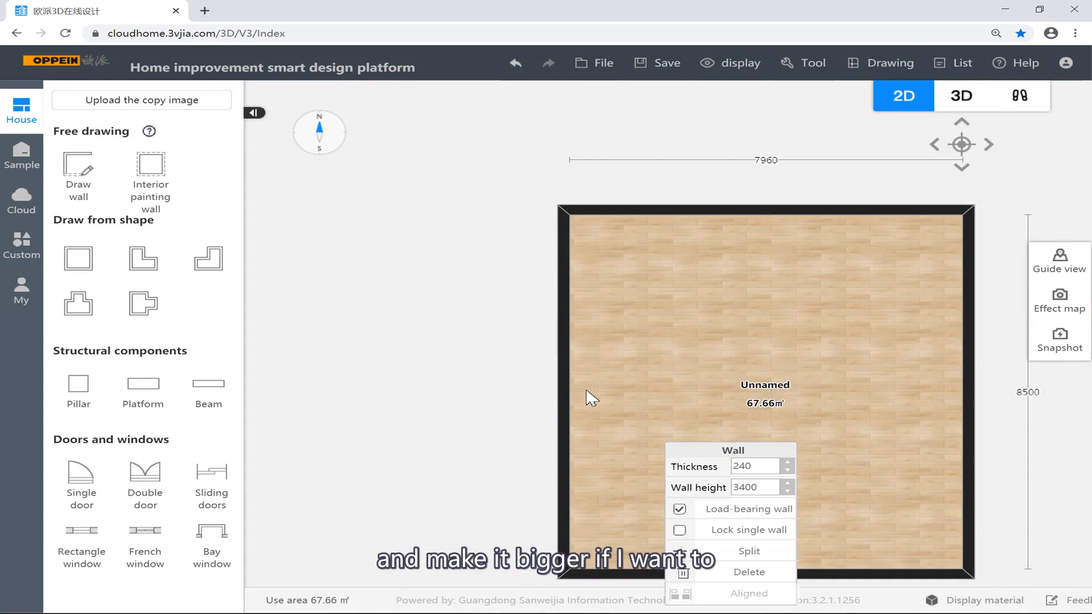
pyautogui.scroll(-1, 657, 383)
pyautogui.moveTo(501, 374); pyautogui.dragTo(382, 320)
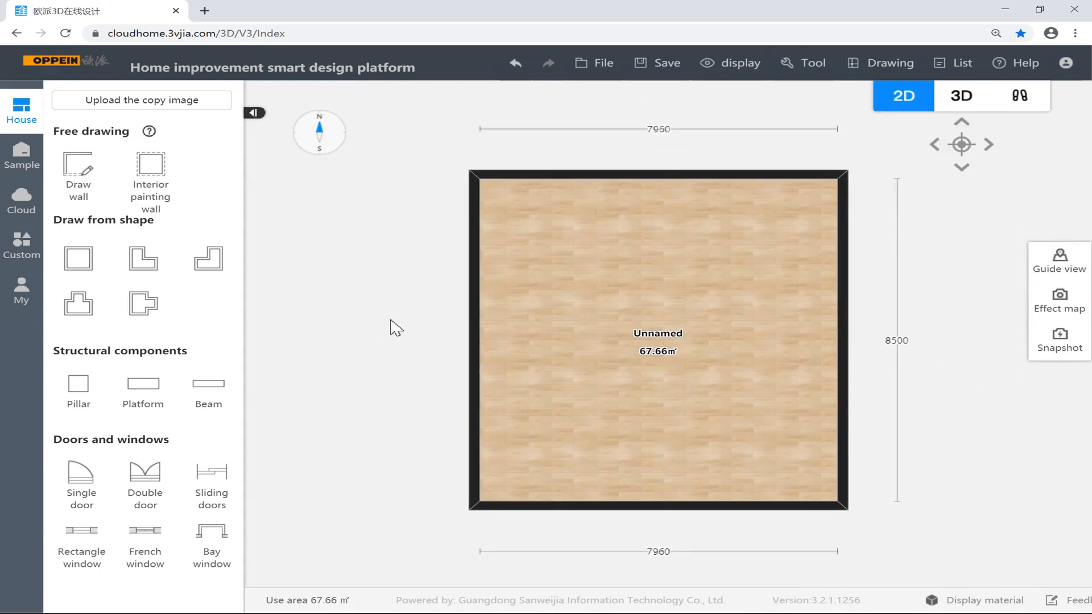
pyautogui.scroll(-1, 510, 377)
pyautogui.scroll(-1, 705, 392)
pyautogui.moveTo(941, 380); pyautogui.dragTo(898, 363)
pyautogui.moveTo(631, 332)
pyautogui.mouseDown()
pyautogui.moveTo(610, 340)
pyautogui.moveTo(682, 358)
pyautogui.moveTo(643, 329)
pyautogui.moveTo(622, 331)
pyautogui.mouseUp()
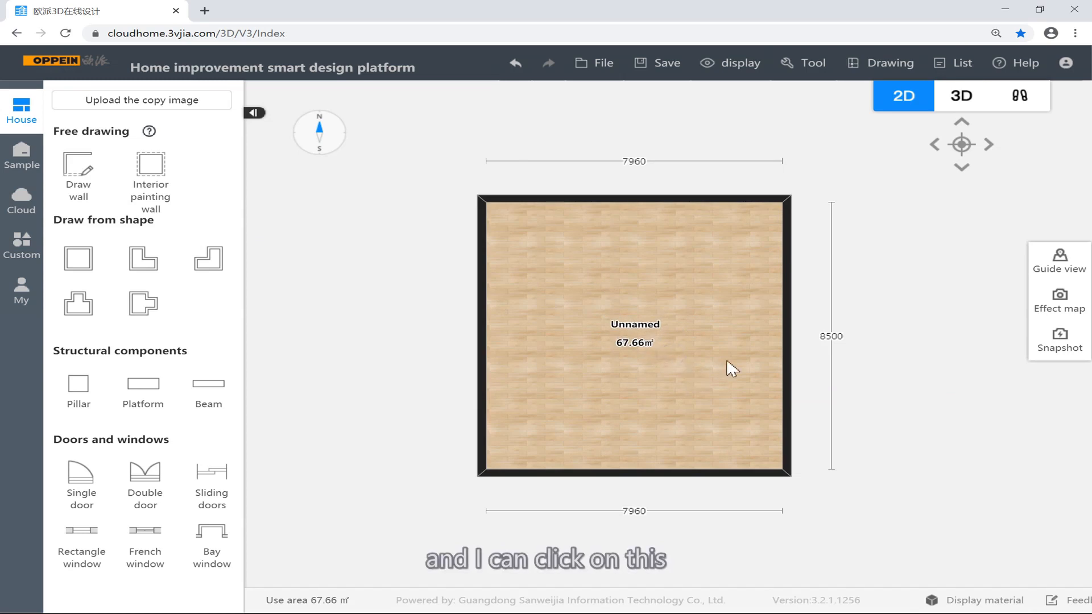
# Set the unnamed room's space type to Living room and close its space settings
pyautogui.click(688, 331)
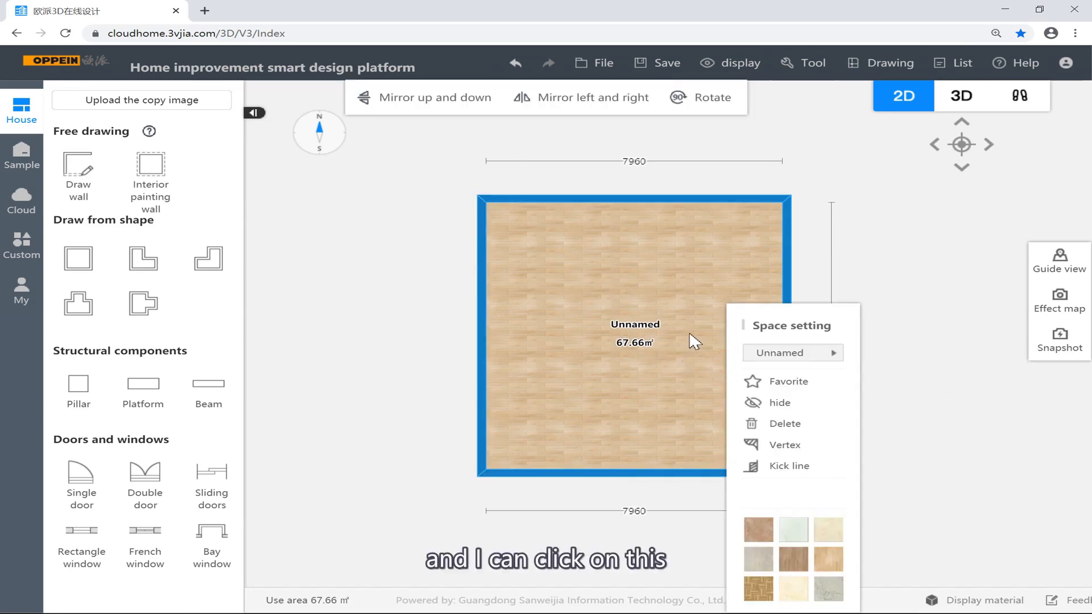
pyautogui.click(832, 353)
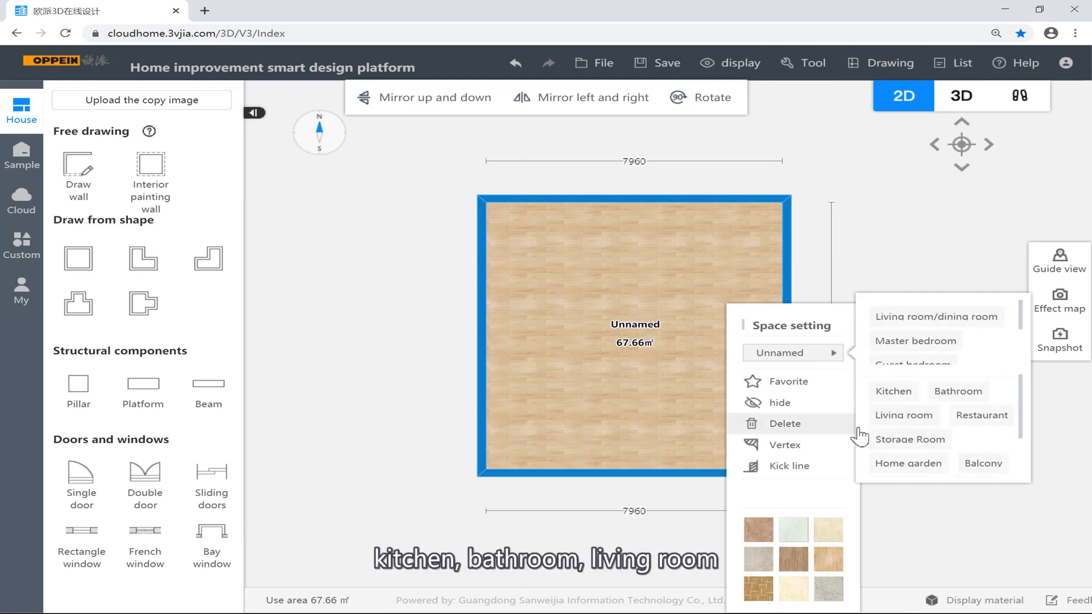
pyautogui.click(922, 419)
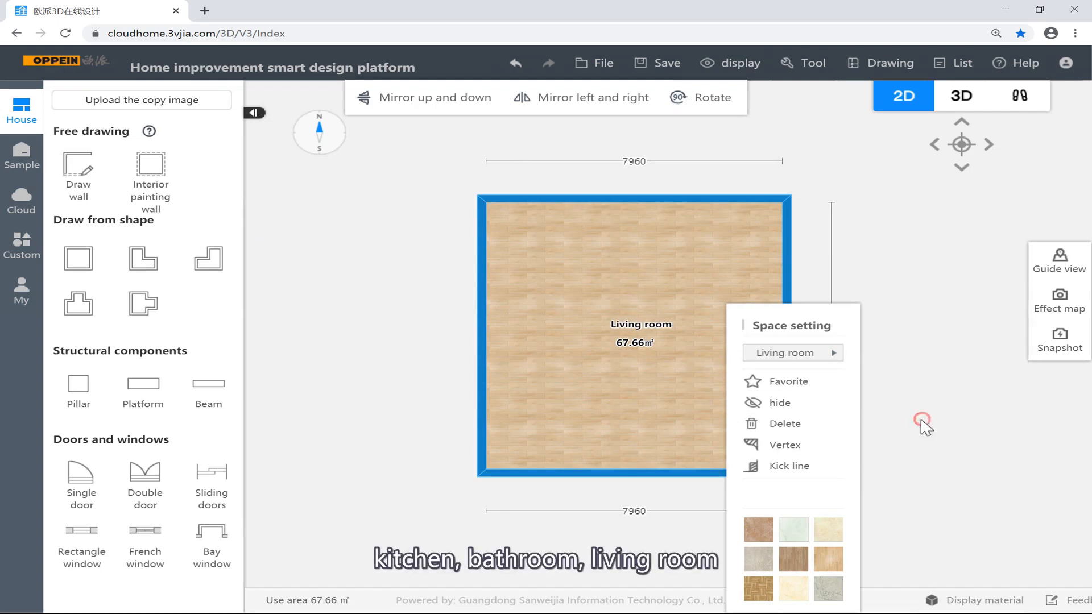
pyautogui.click(885, 364)
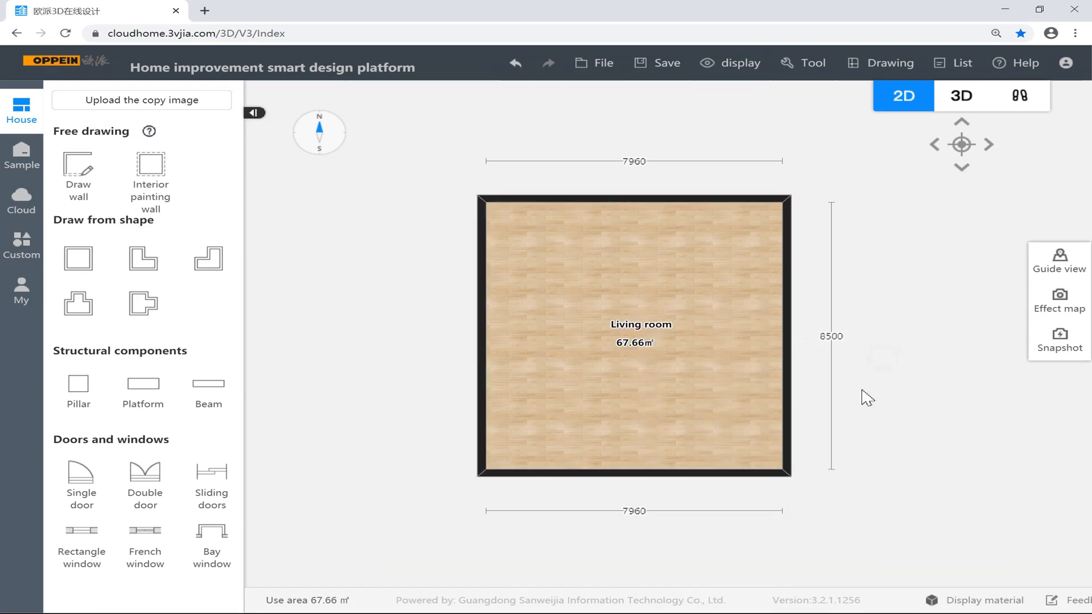
pyautogui.click(751, 350)
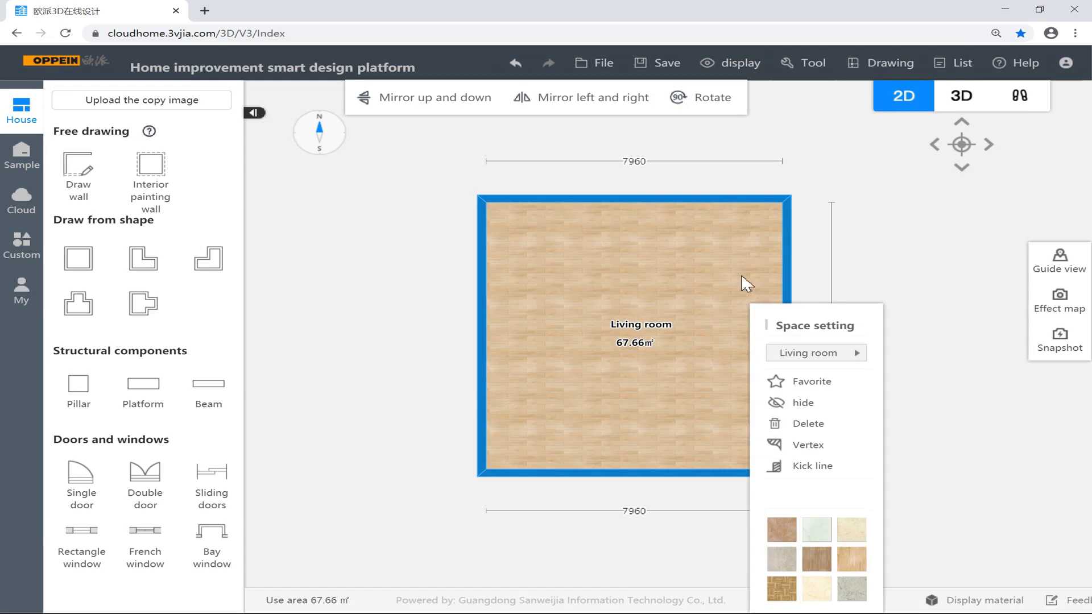
pyautogui.click(879, 218)
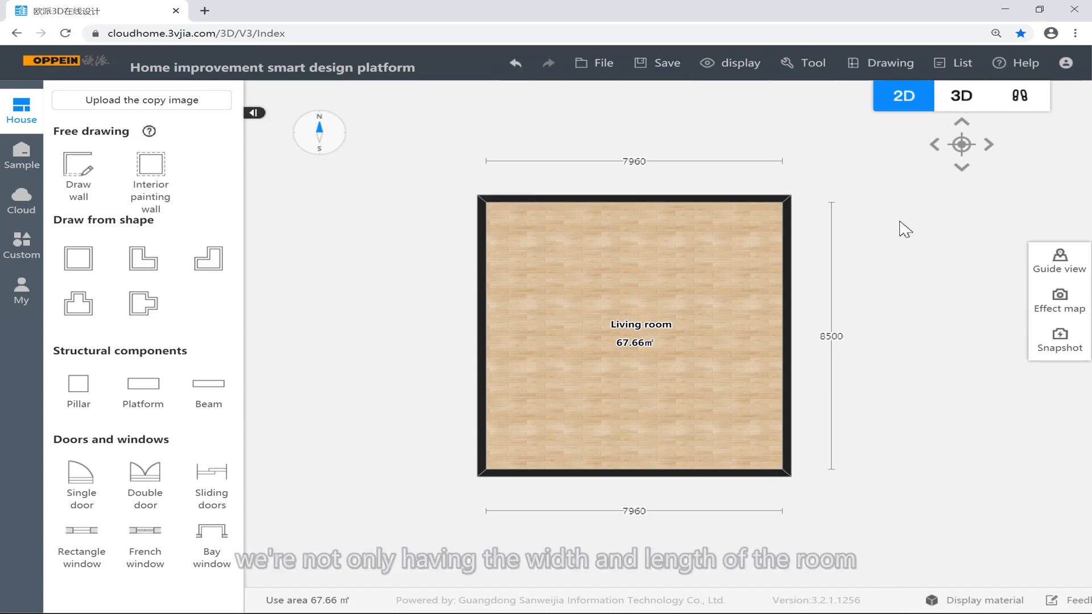
# Examine in 3D how the near walls turn transparent from different viewing angles, and return to the 2D plan
pyautogui.click(957, 103)
pyautogui.moveTo(802, 219); pyautogui.dragTo(643, 178)
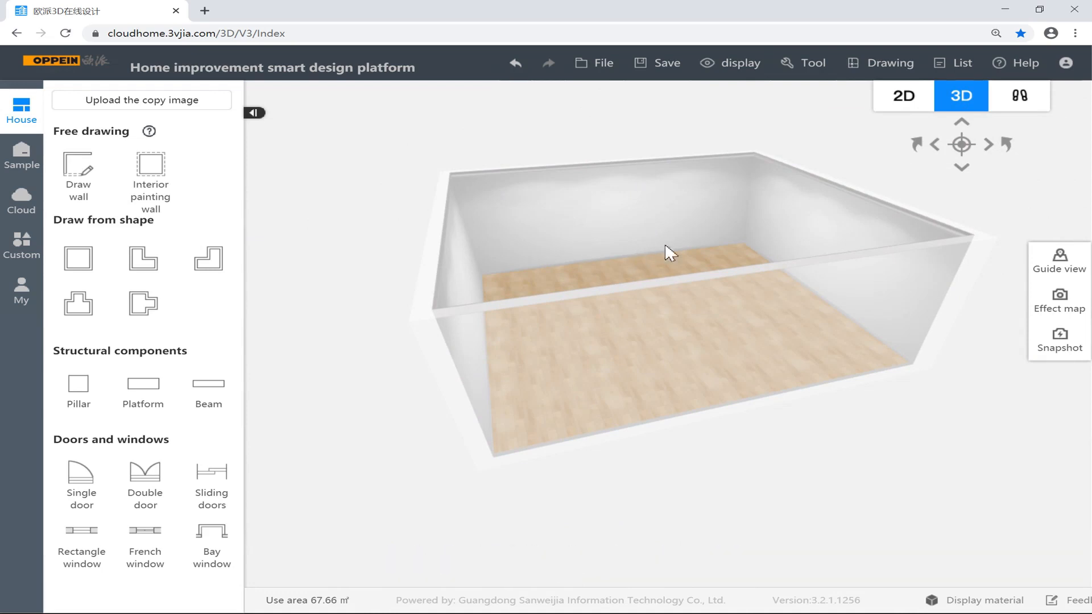
pyautogui.moveTo(660, 268); pyautogui.dragTo(587, 161)
pyautogui.moveTo(547, 231); pyautogui.dragTo(759, 263)
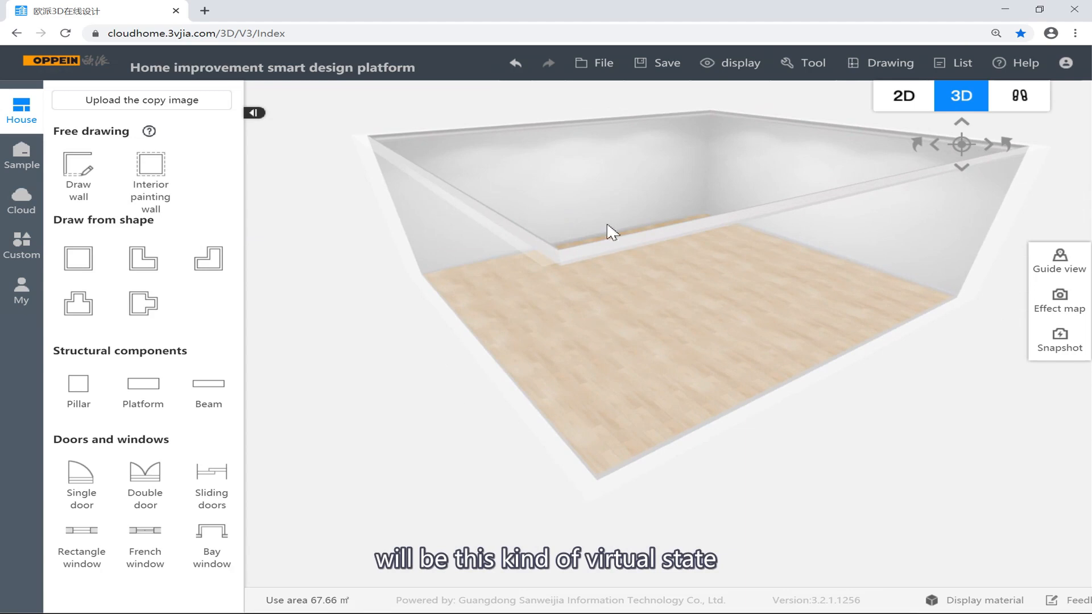
pyautogui.moveTo(607, 226); pyautogui.dragTo(845, 255)
pyautogui.moveTo(643, 269); pyautogui.dragTo(717, 256)
pyautogui.moveTo(620, 292)
pyautogui.mouseDown()
pyautogui.moveTo(812, 302)
pyautogui.moveTo(673, 249)
pyautogui.moveTo(690, 271)
pyautogui.moveTo(719, 256)
pyautogui.moveTo(791, 310)
pyautogui.mouseUp()
pyautogui.moveTo(791, 364)
pyautogui.mouseDown()
pyautogui.moveTo(829, 331)
pyautogui.moveTo(807, 326)
pyautogui.moveTo(924, 334)
pyautogui.moveTo(857, 295)
pyautogui.moveTo(780, 283)
pyautogui.moveTo(739, 334)
pyautogui.mouseUp()
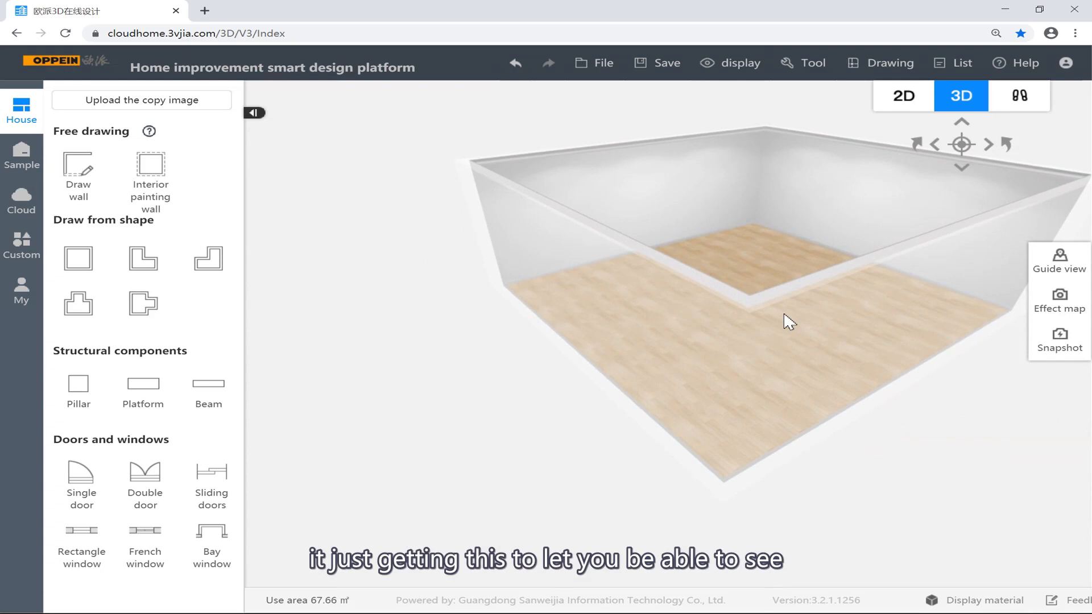
pyautogui.moveTo(808, 302); pyautogui.dragTo(866, 175)
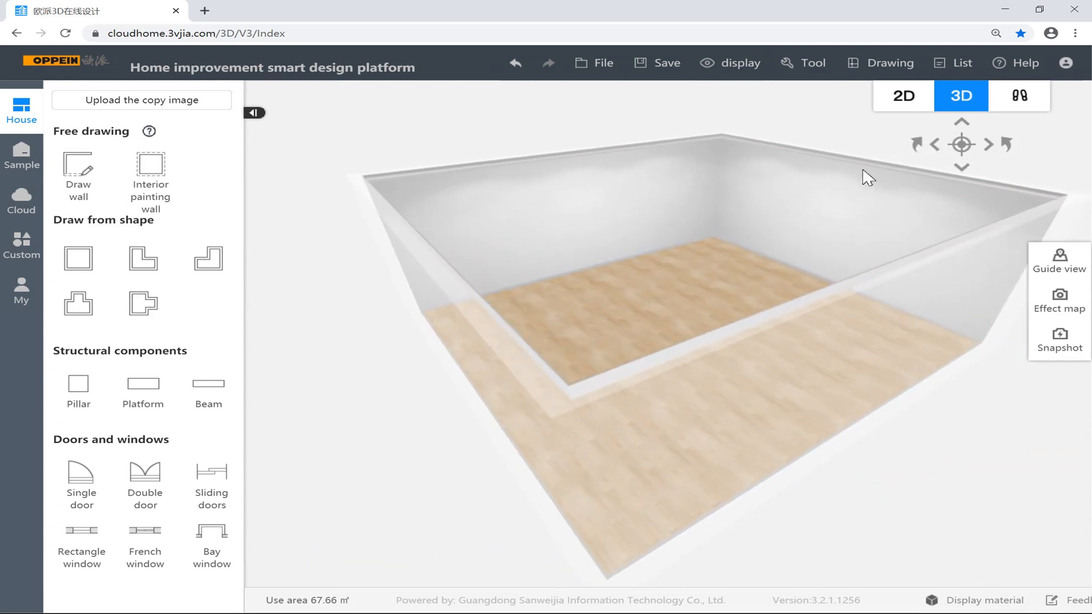
pyautogui.click(903, 111)
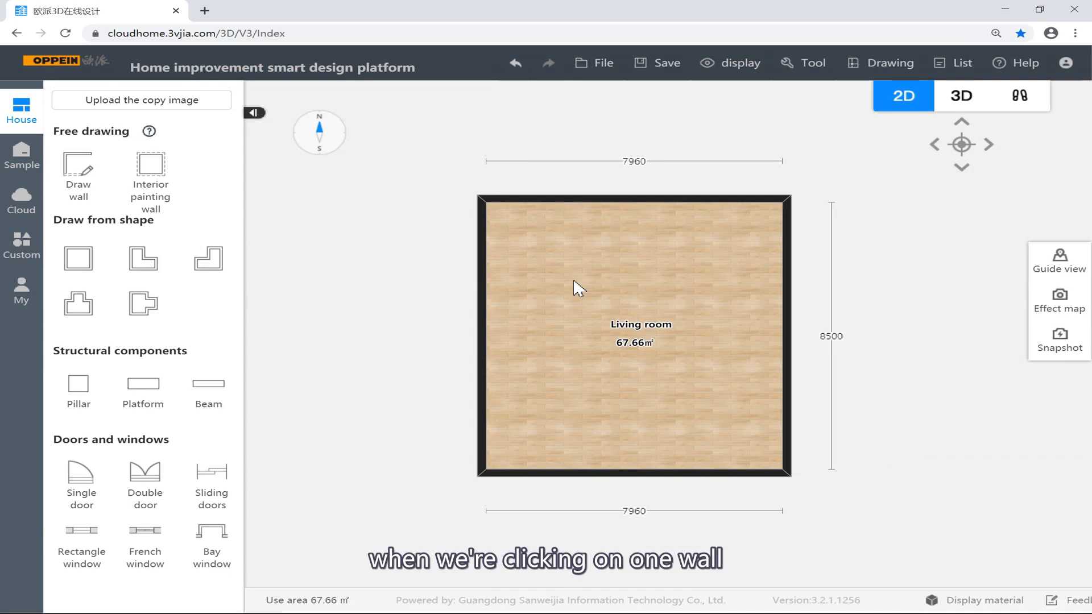
# Set the thickness of the plan's upper wall to 120
pyautogui.click(623, 198)
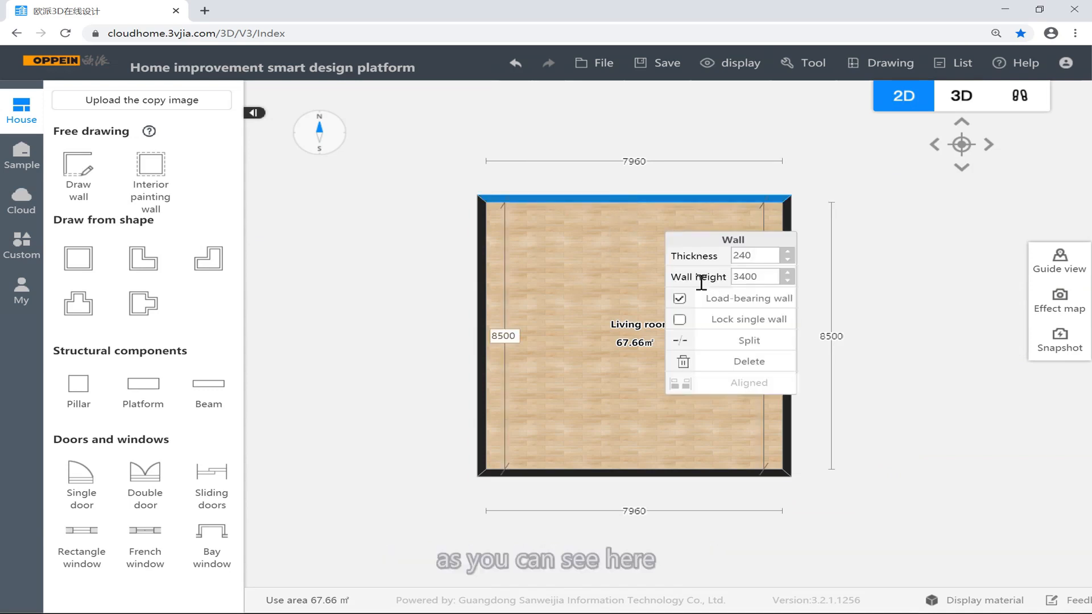
pyautogui.click(755, 256)
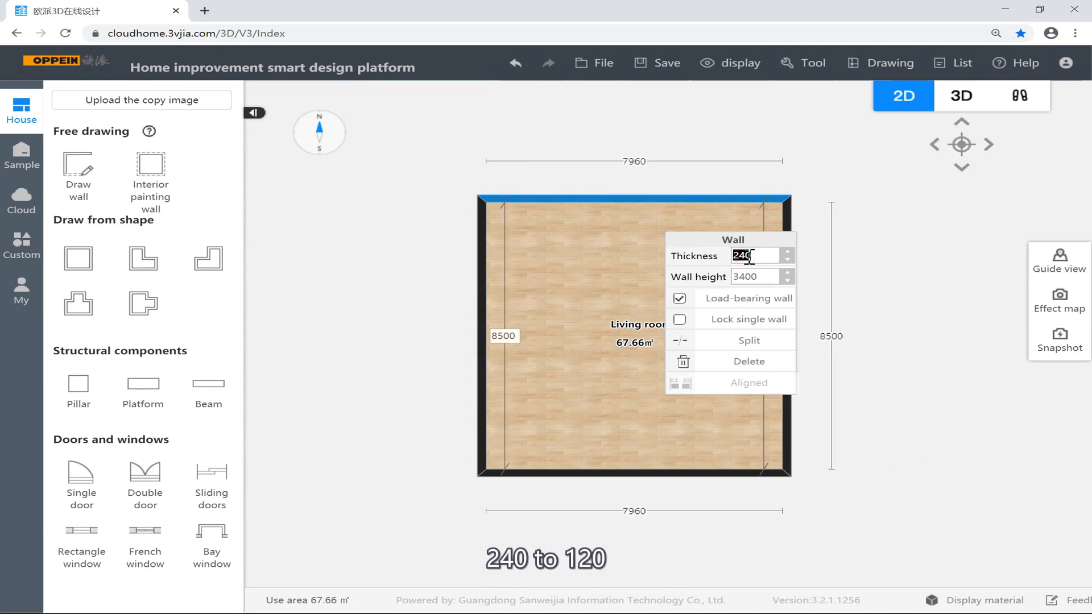
pyautogui.press('Return')
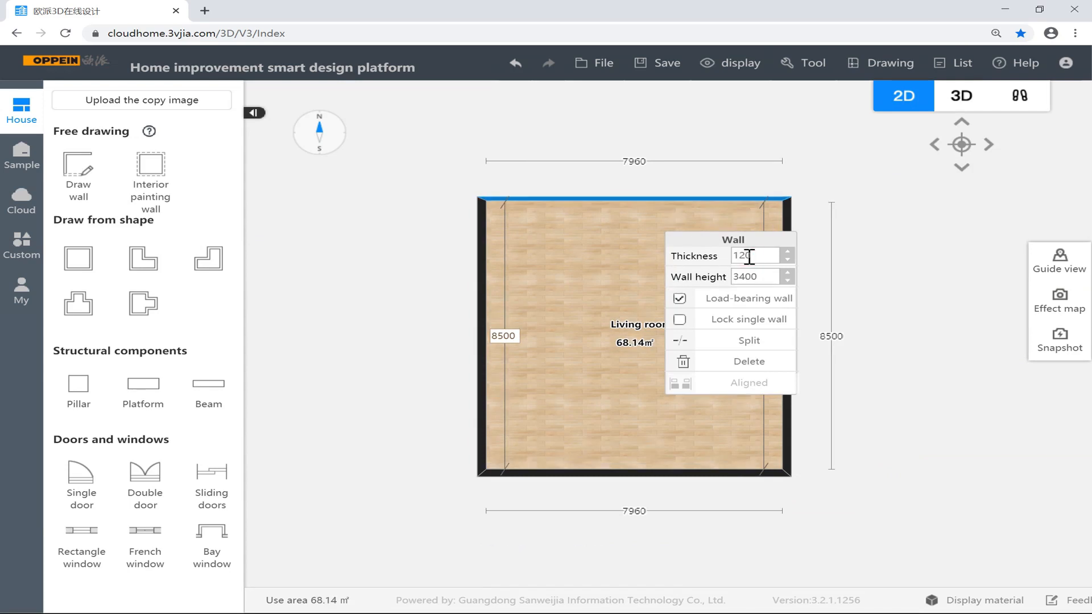
pyautogui.click(440, 247)
# Set the upper wall's thickness back to 240
pyautogui.click(560, 198)
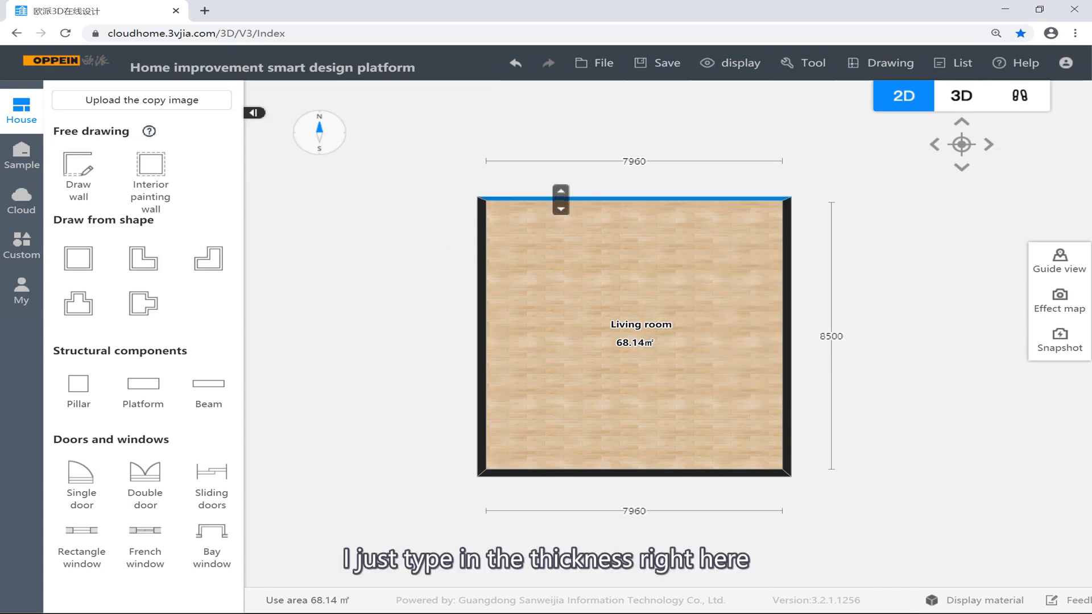
pyautogui.doubleClick(693, 262)
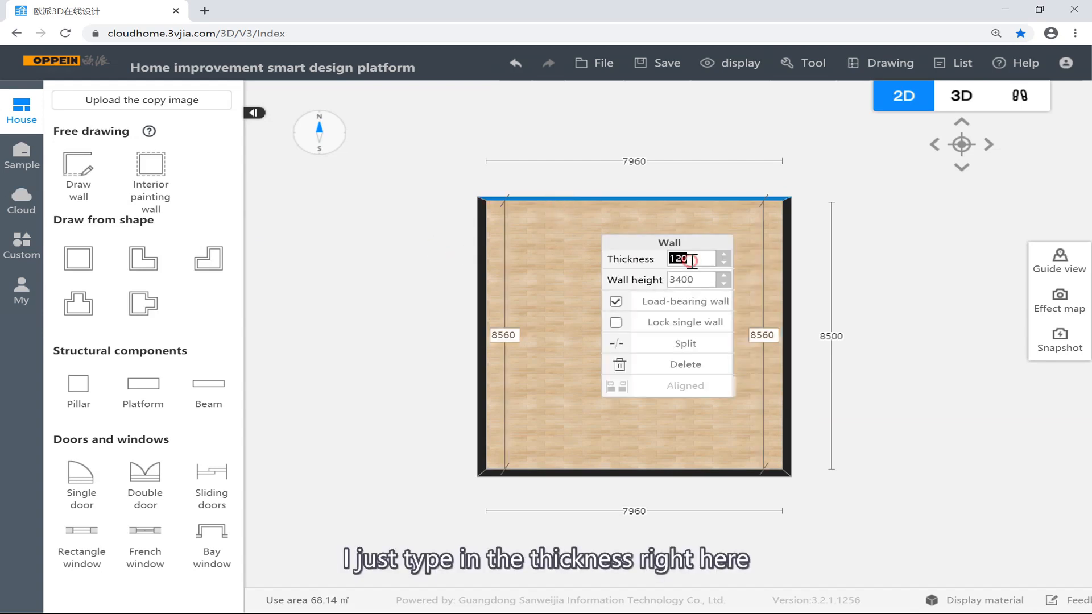
pyautogui.press('Return')
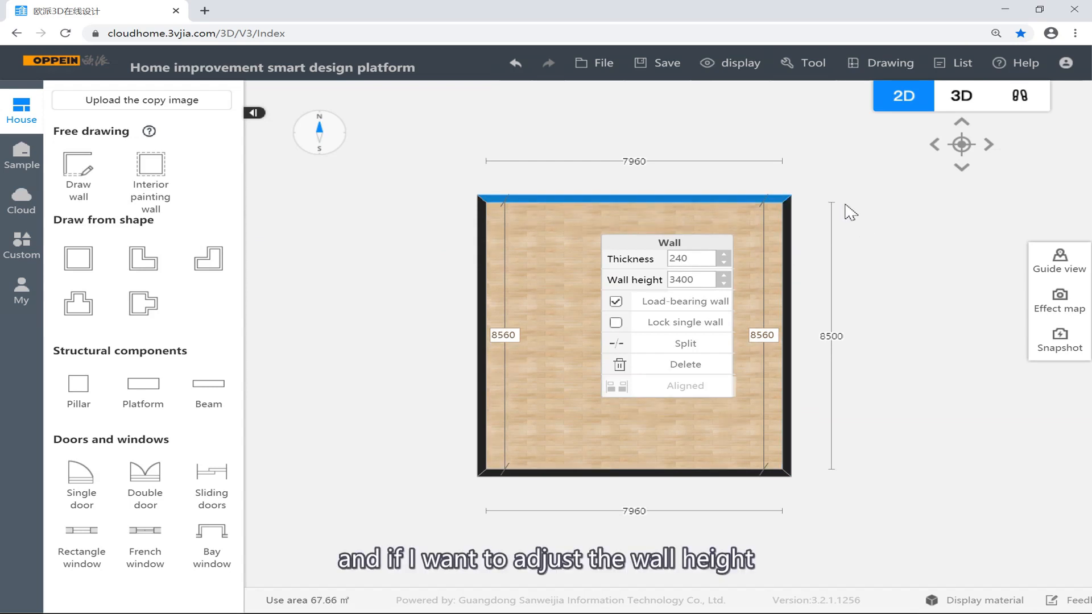
# Try to set the height of the single upper wall to 3000
pyautogui.click(699, 277)
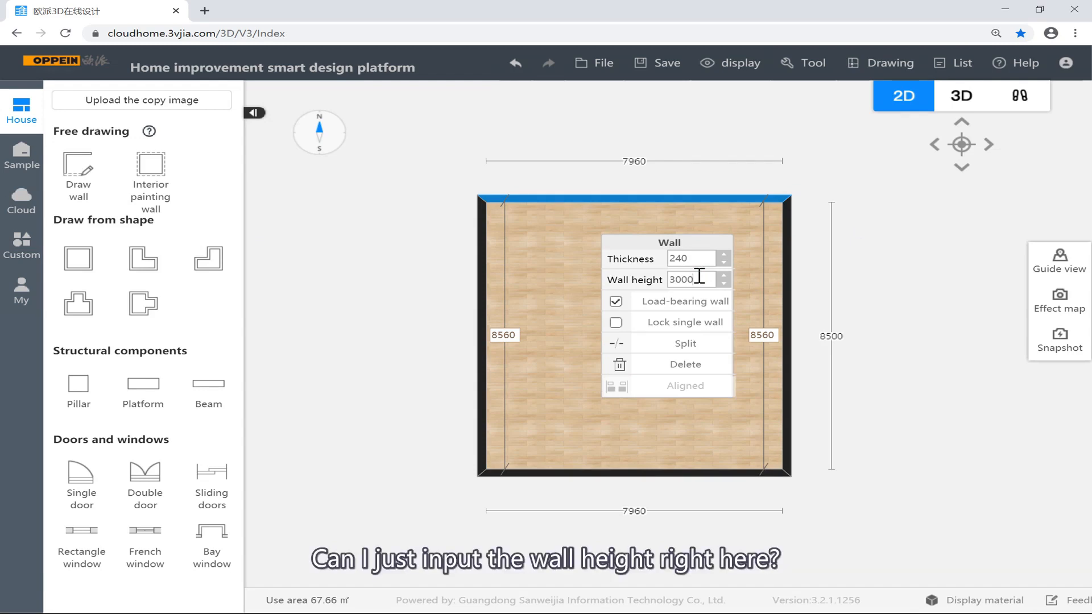
pyautogui.press('Return')
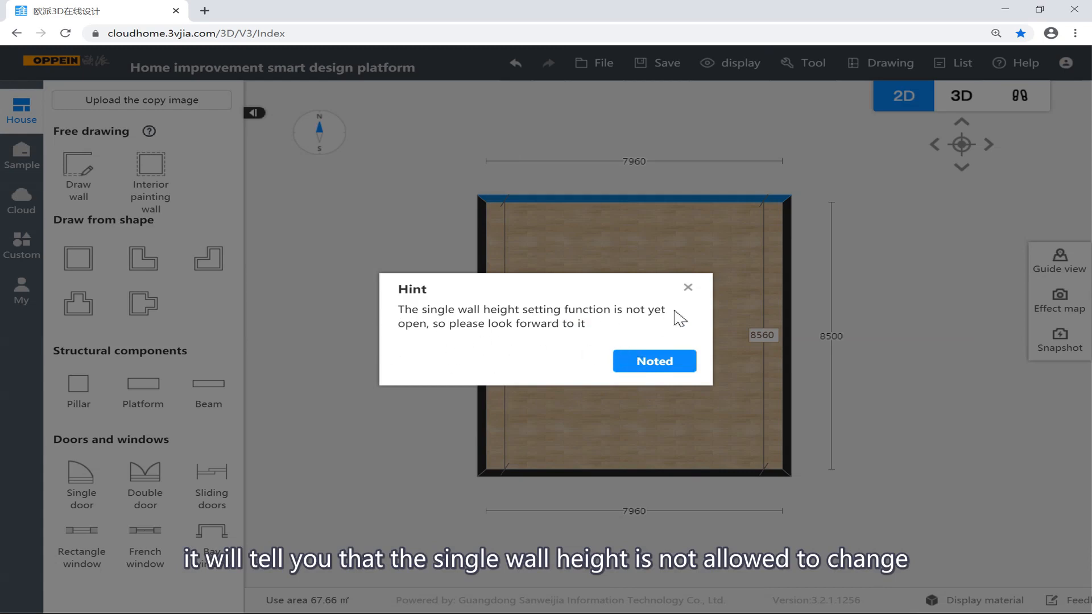
pyautogui.click(686, 287)
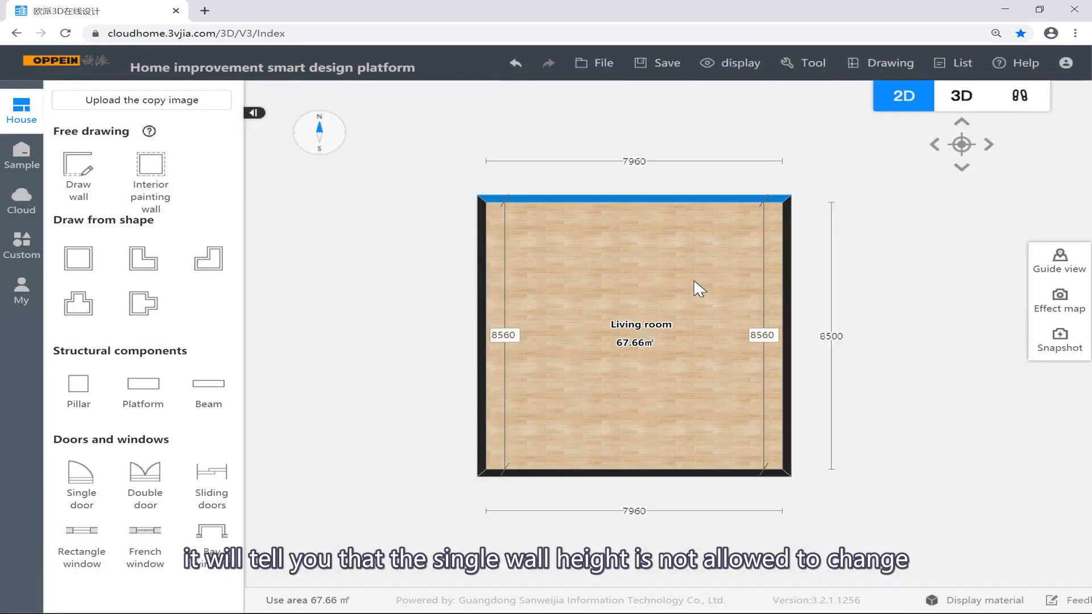
# Inspect the room's wall heights in 3D from several angles and check the upper wall's settings in the 2D plan
pyautogui.click(978, 97)
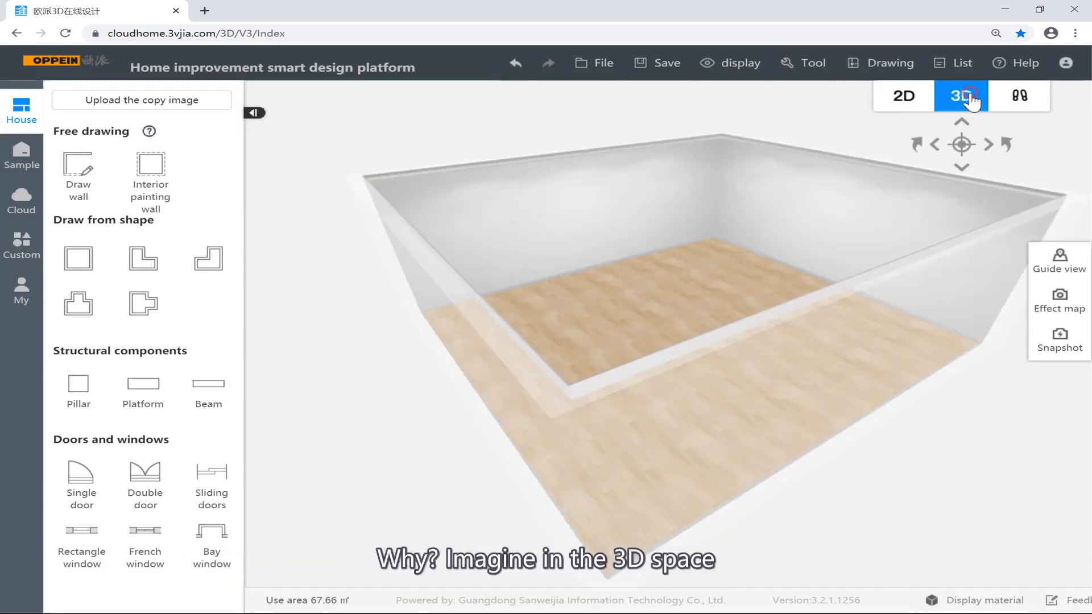
pyautogui.scroll(5, 719, 214)
pyautogui.moveTo(656, 216); pyautogui.dragTo(443, 170)
pyautogui.moveTo(728, 218); pyautogui.dragTo(701, 161)
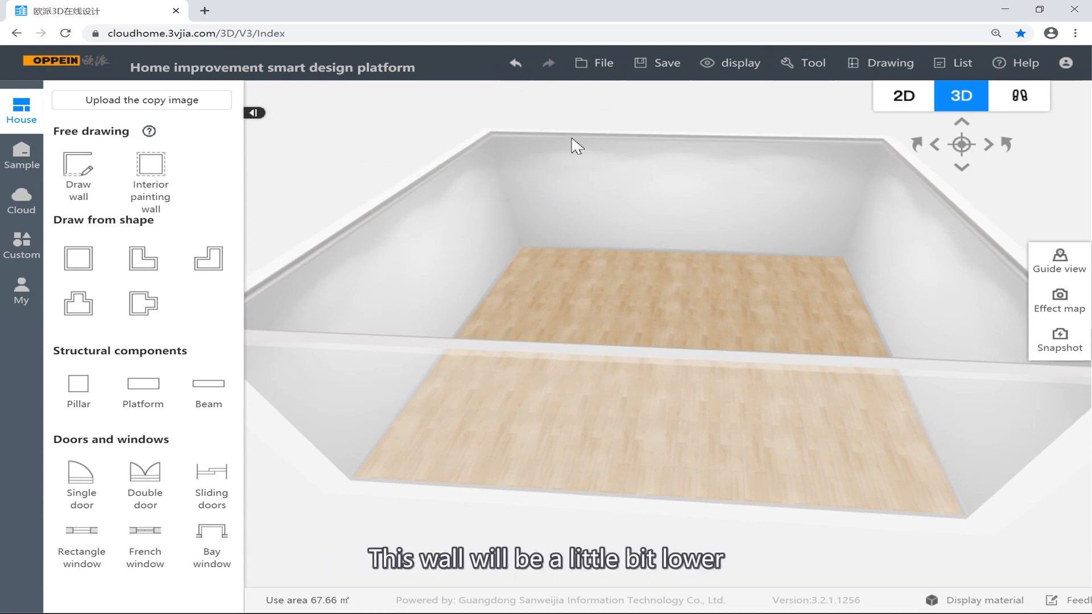
pyautogui.moveTo(587, 142); pyautogui.dragTo(259, 239)
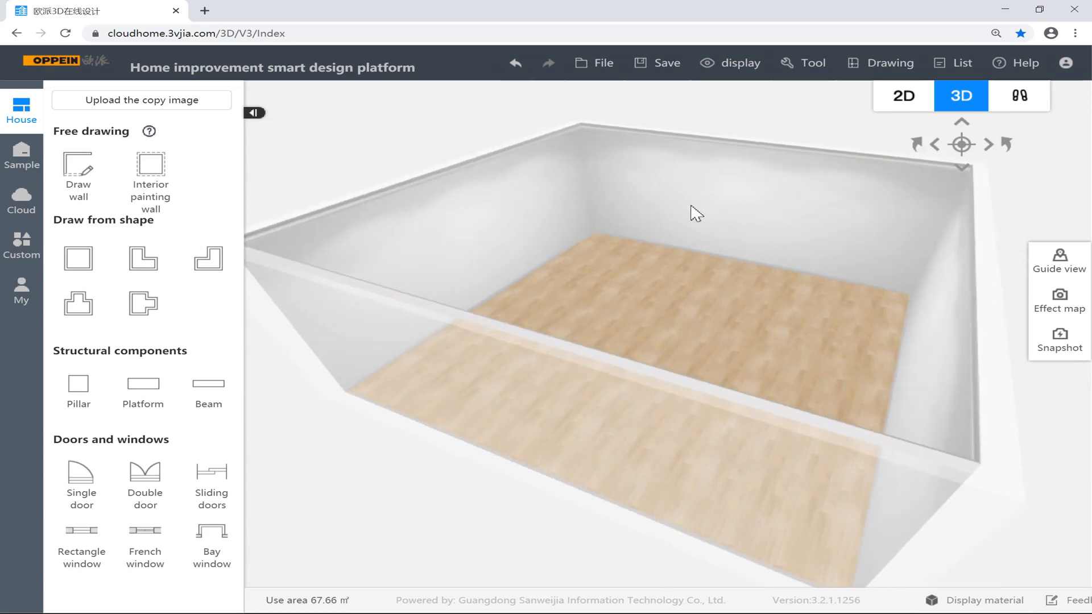
pyautogui.click(914, 112)
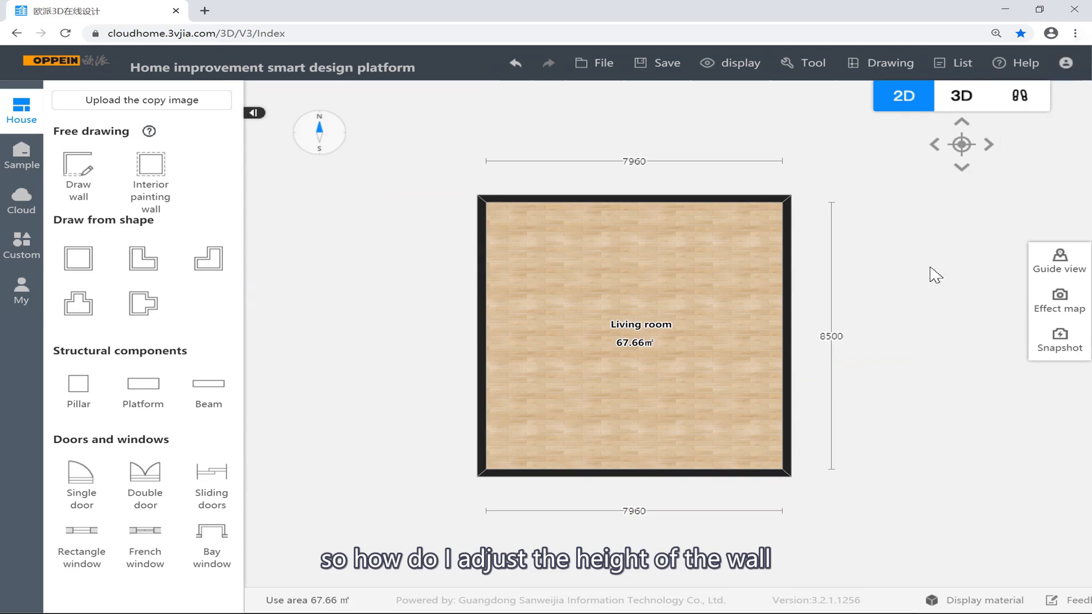
pyautogui.click(602, 198)
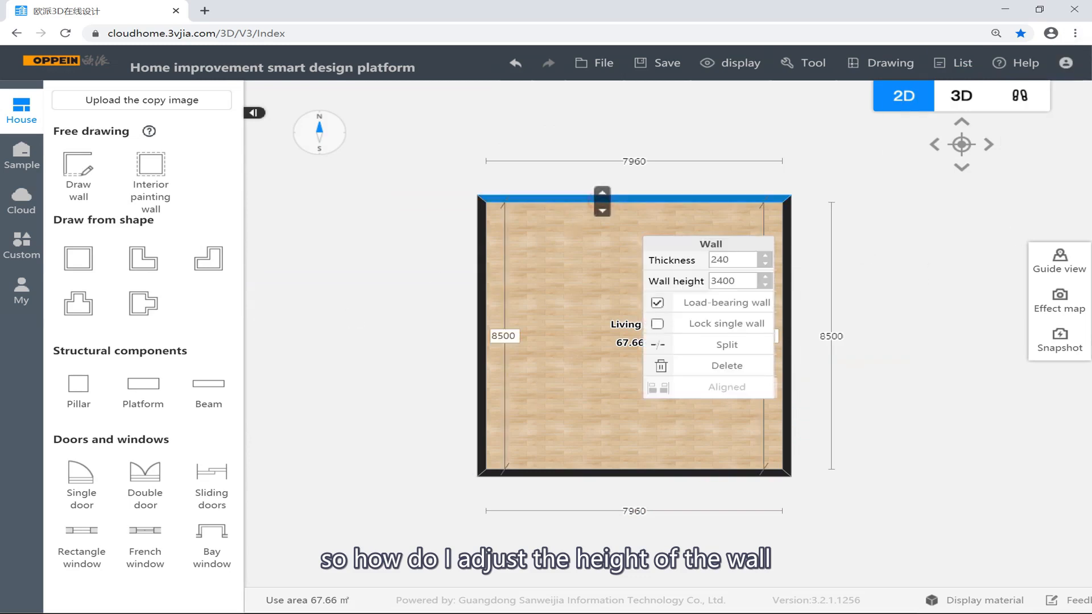
pyautogui.click(714, 162)
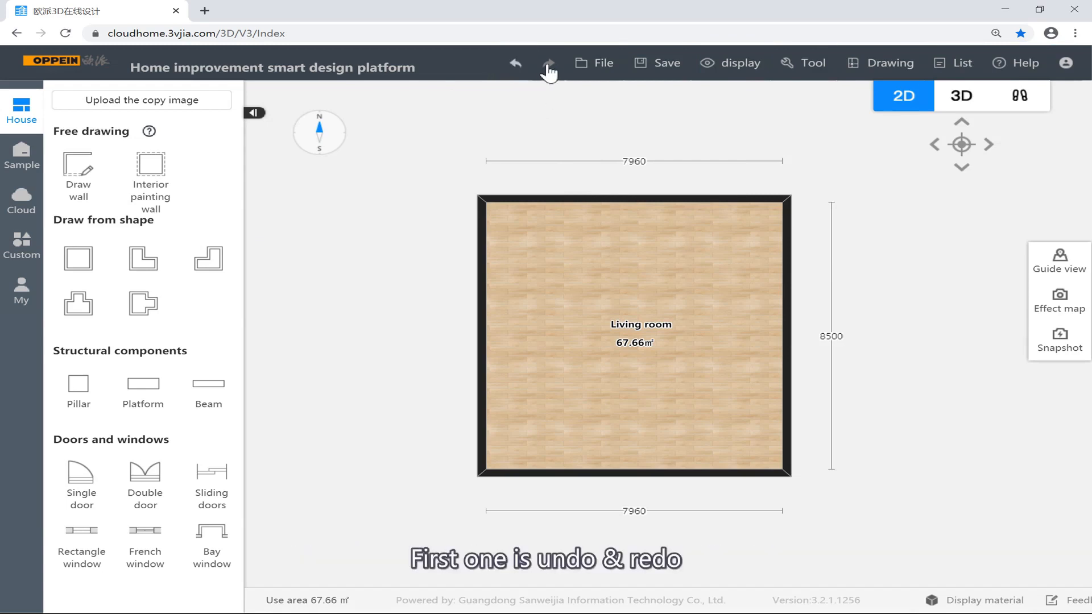
# Undo the upper wall's last thickness change and move that wall slightly outward, to about 8638 from the lower wall
pyautogui.click(515, 65)
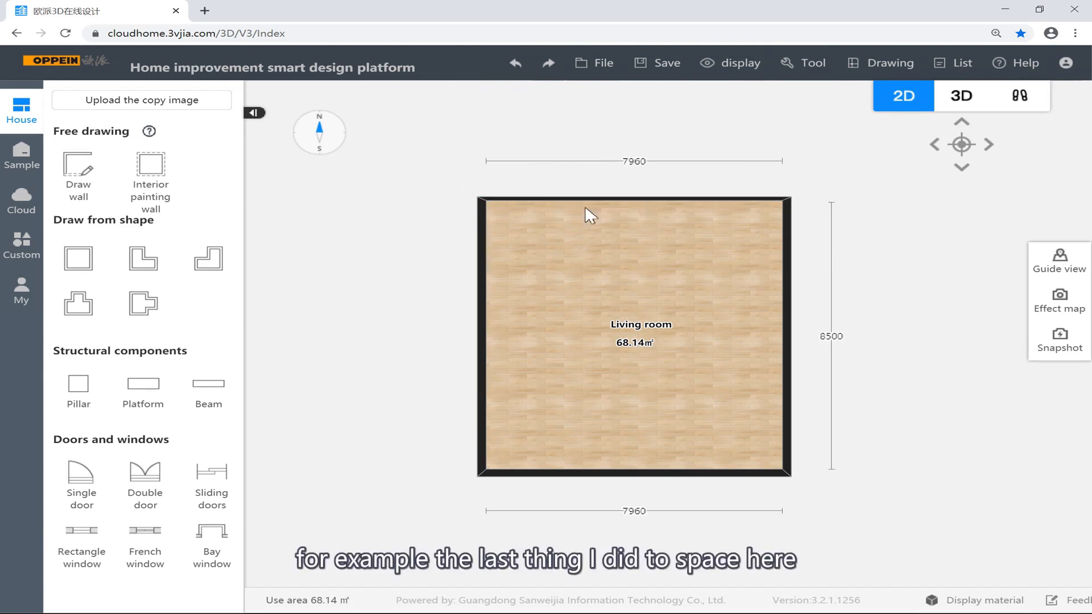
pyautogui.moveTo(545, 200); pyautogui.dragTo(545, 194)
pyautogui.click(437, 200)
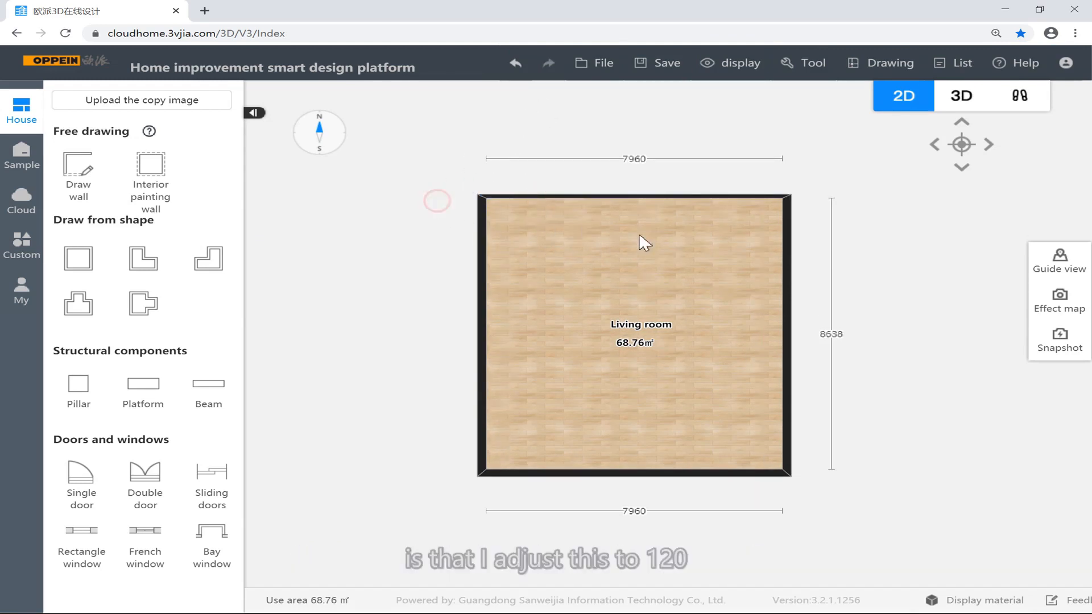
pyautogui.click(612, 196)
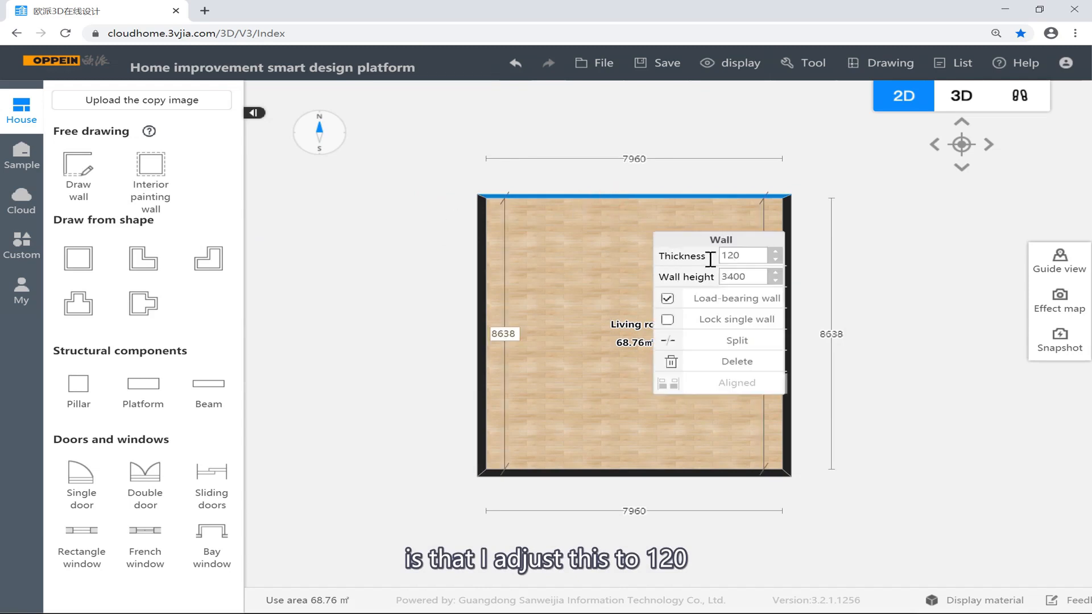
pyautogui.click(360, 235)
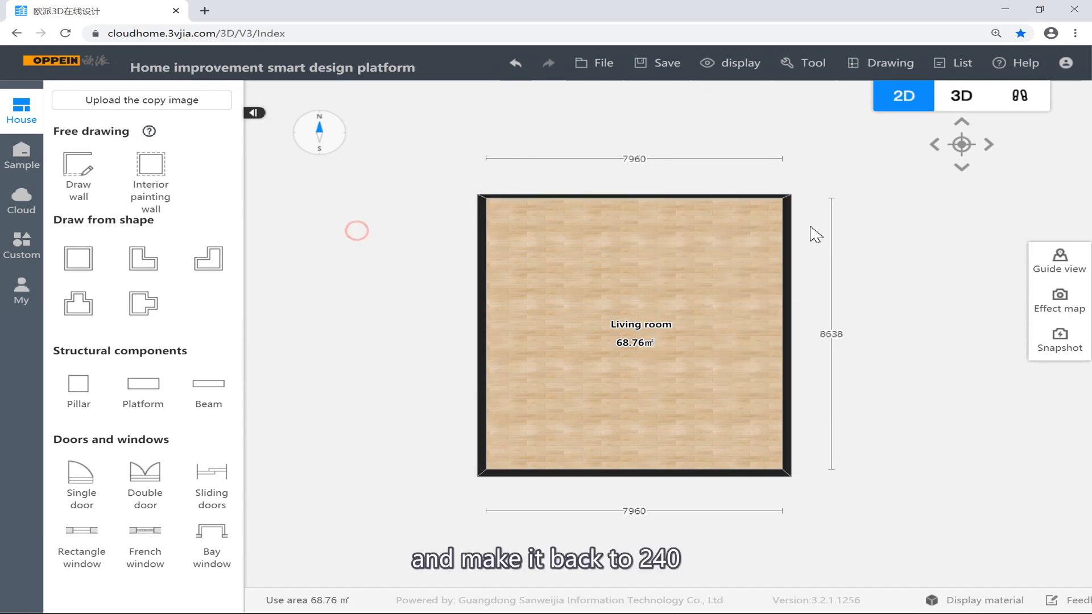
# Undo the upper wall's last move, check the room, and redo the move
pyautogui.click(514, 67)
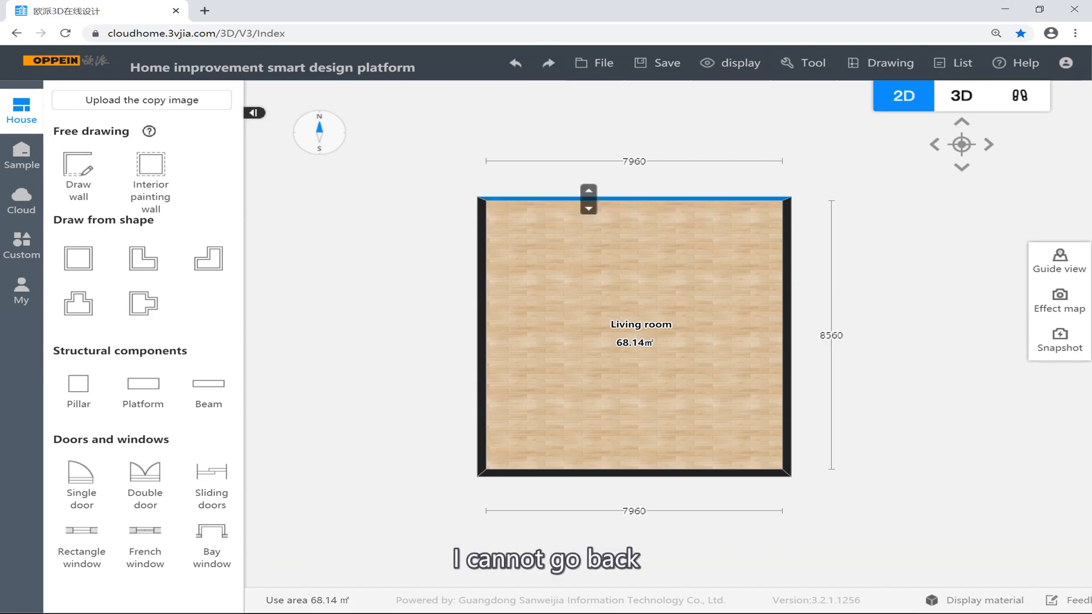
pyautogui.click(589, 199)
pyautogui.click(604, 237)
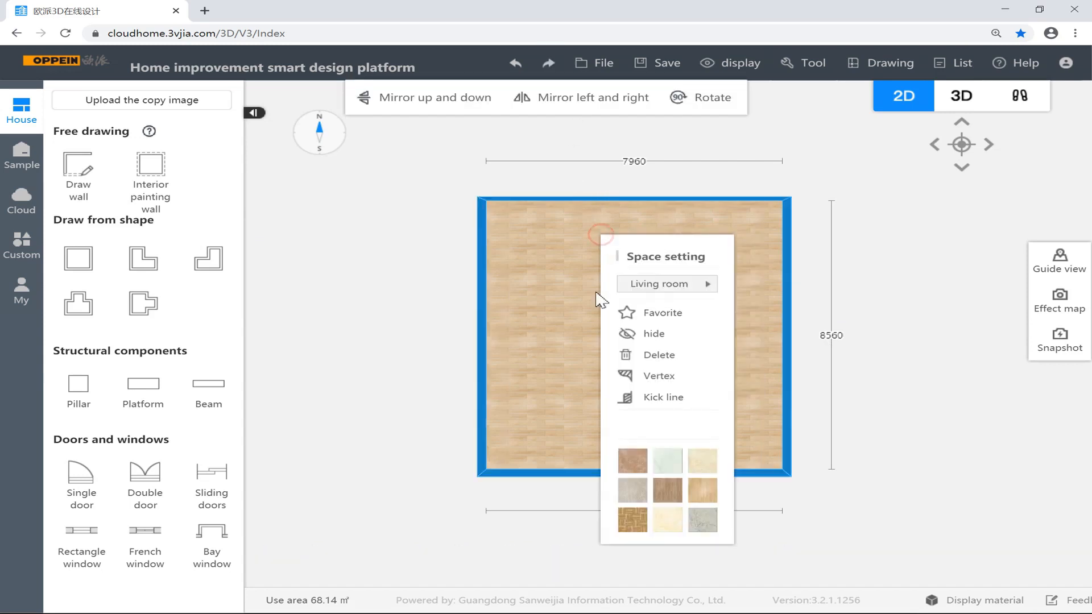
pyautogui.click(551, 285)
pyautogui.click(532, 151)
pyautogui.click(548, 62)
pyautogui.click(684, 134)
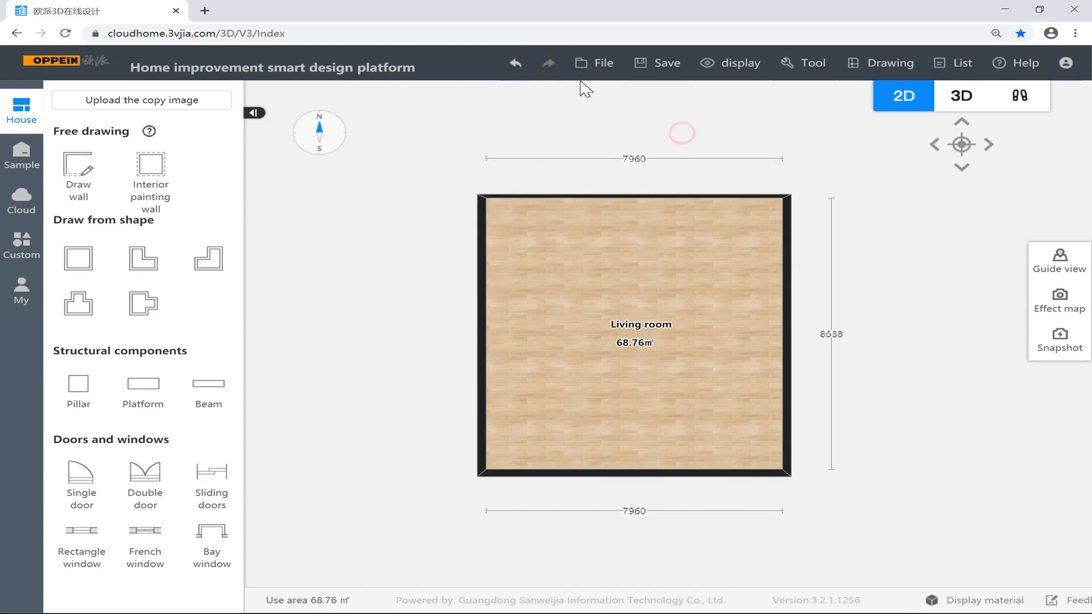
pyautogui.click(551, 66)
# Set the upper wall's thickness to 240 in the 2D plan
pyautogui.click(574, 196)
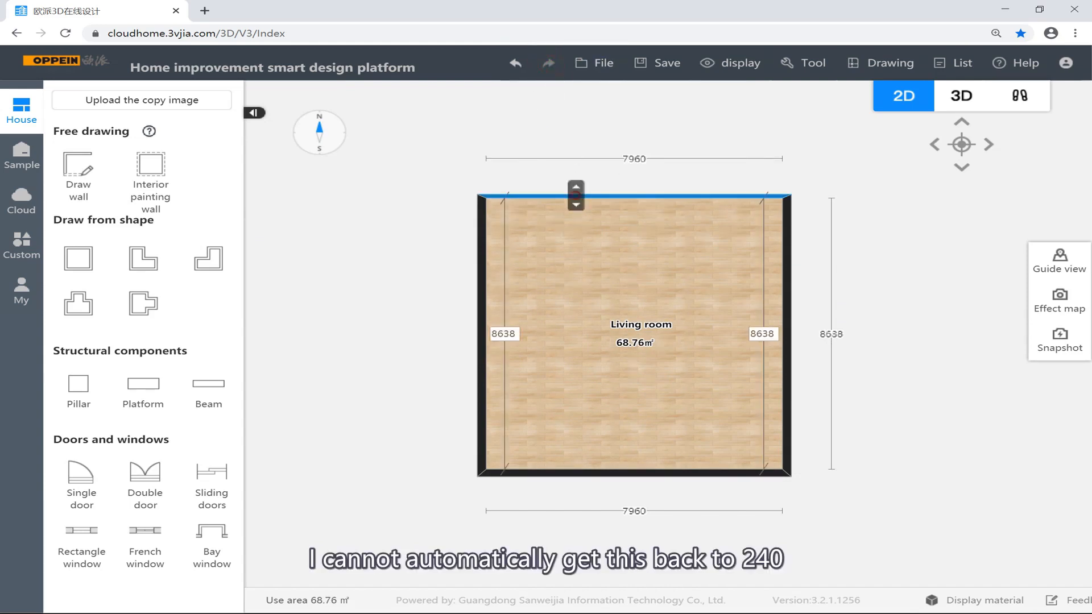
pyautogui.doubleClick(709, 257)
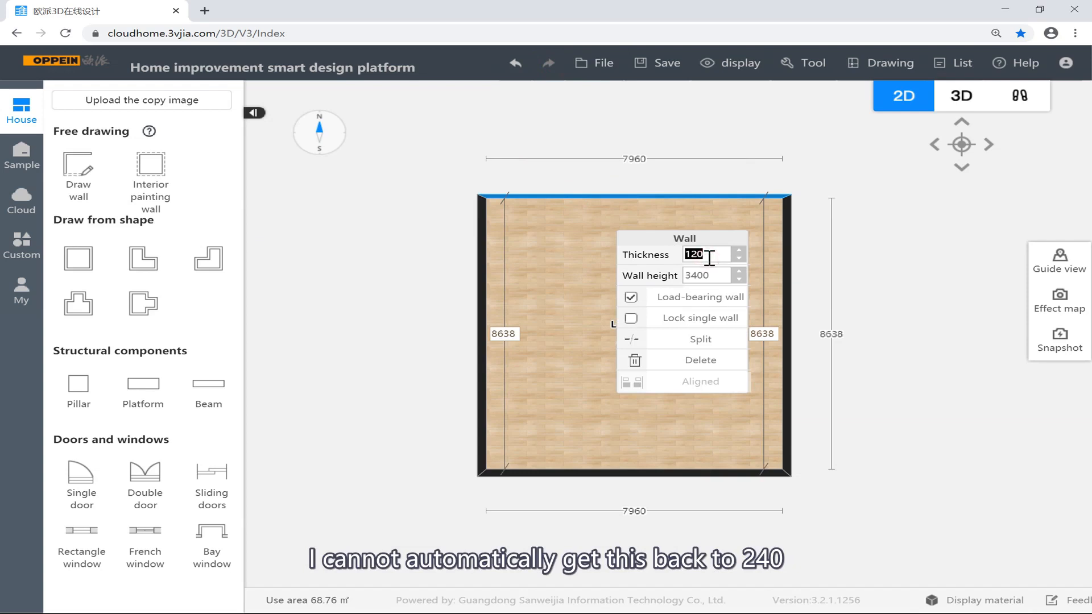
pyautogui.write('240')
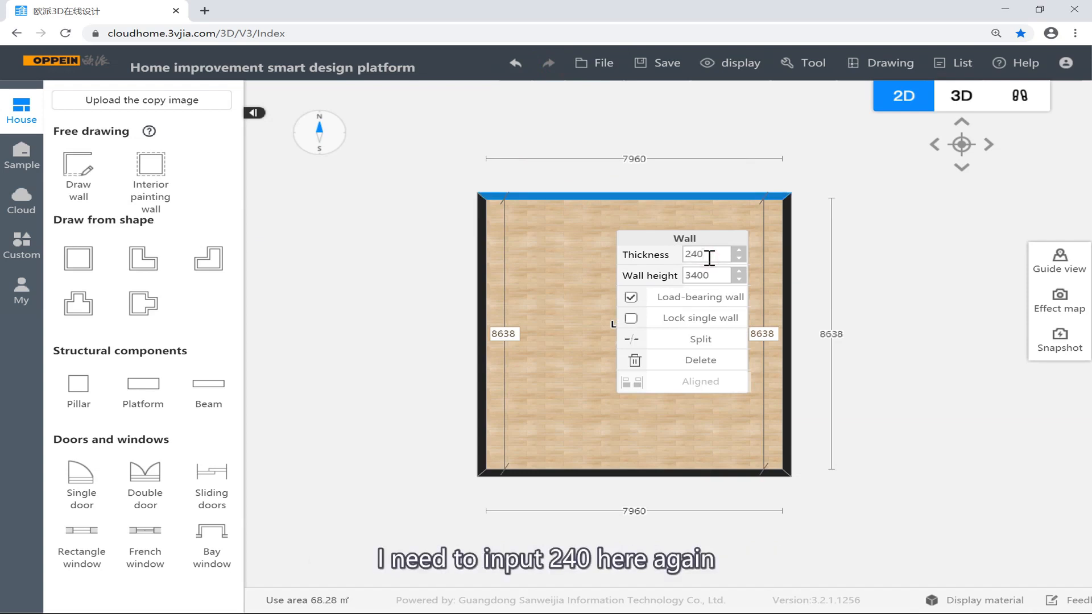
pyautogui.click(842, 240)
pyautogui.click(661, 196)
pyautogui.click(878, 210)
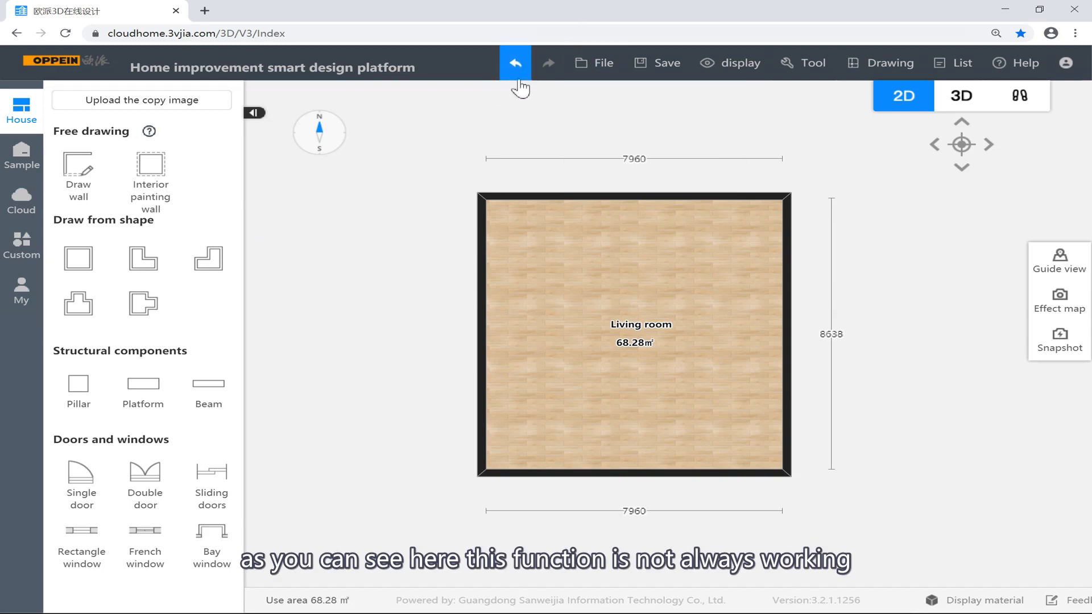
# Save the design to the cloud under the scheme name 123 and dismiss the login form
pyautogui.moveTo(597, 63)
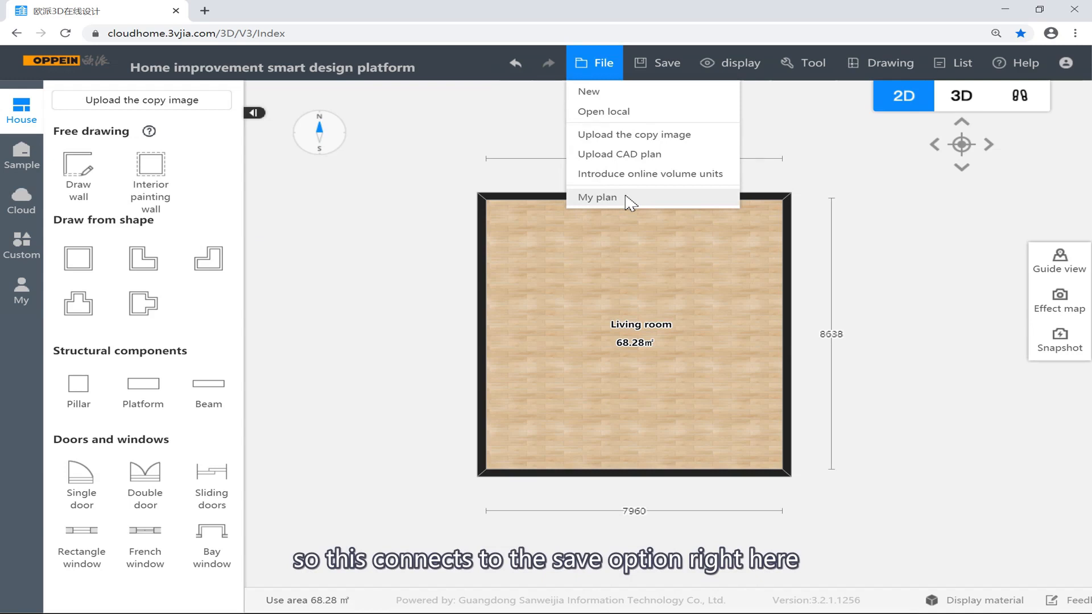
pyautogui.click(663, 85)
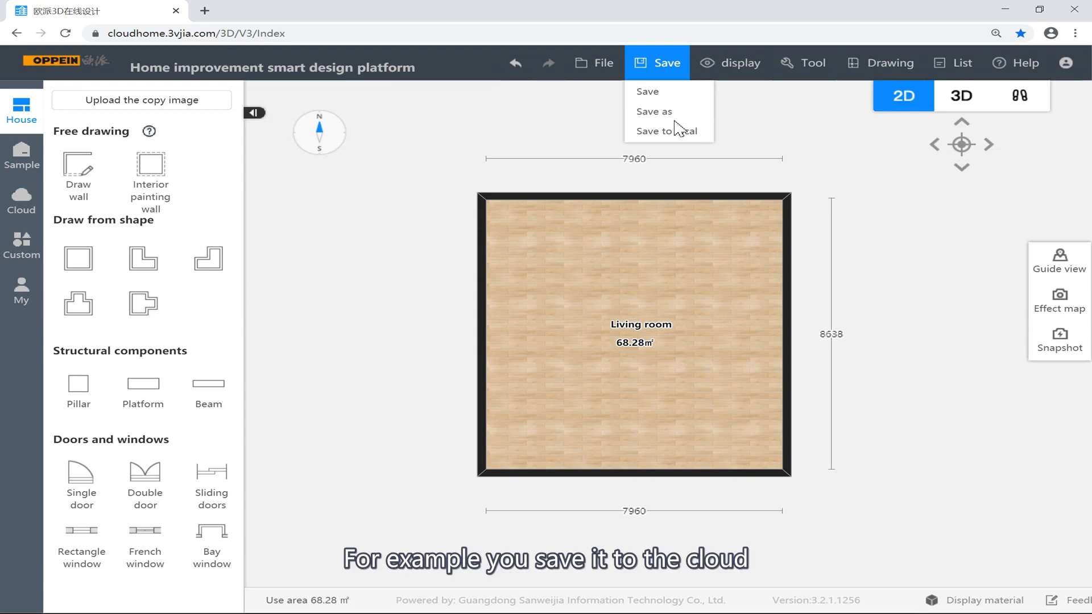
pyautogui.click(661, 92)
pyautogui.click(575, 216)
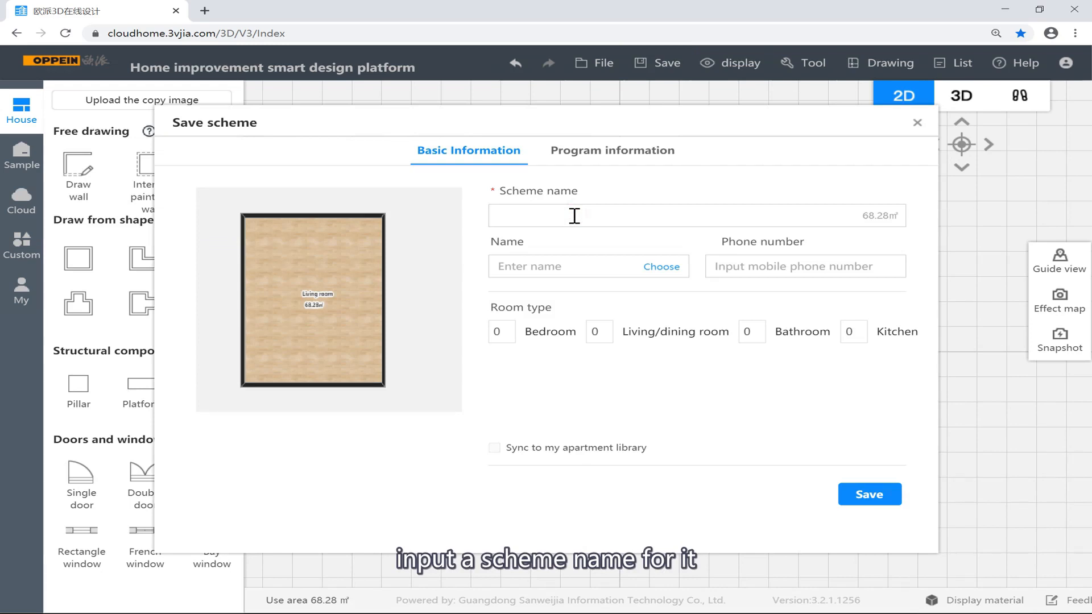
pyautogui.write('123')
pyautogui.click(870, 494)
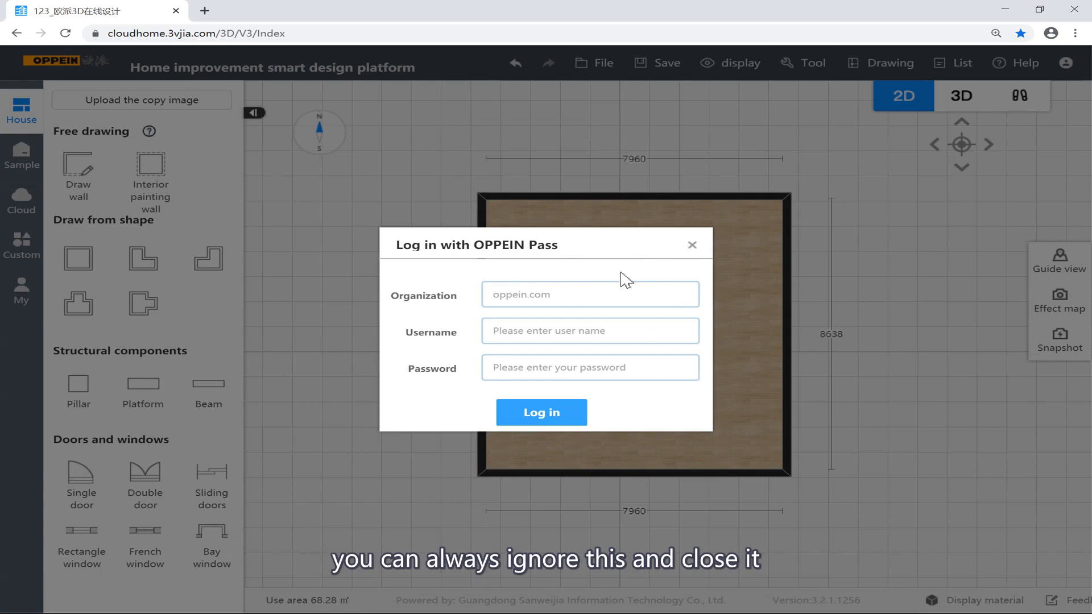
pyautogui.click(692, 246)
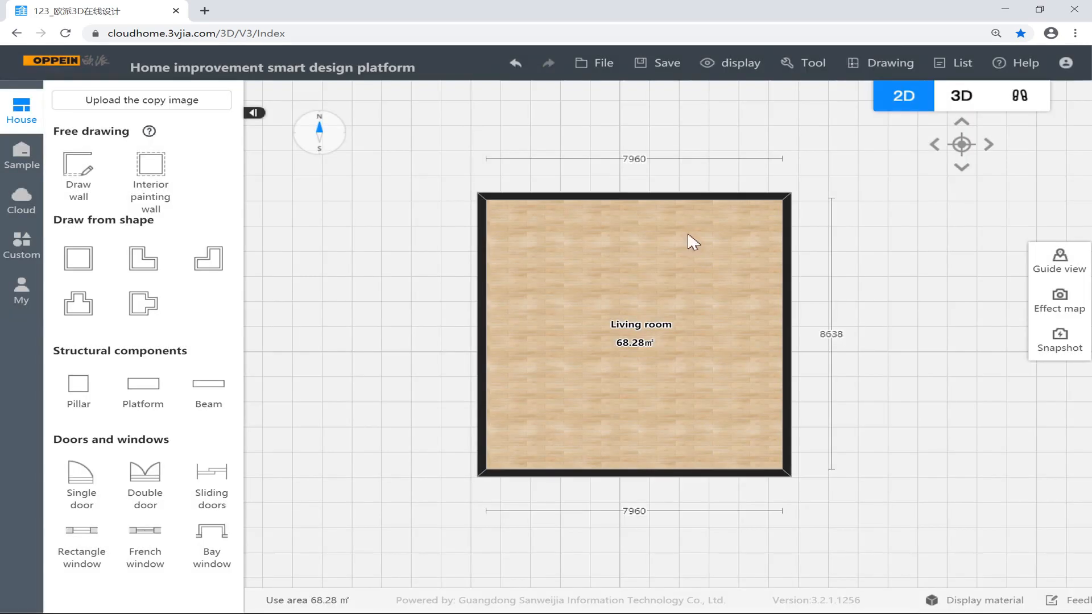
# Open the newest cloud scheme named 123 from the saved plans, replacing the current design
pyautogui.moveTo(602, 74)
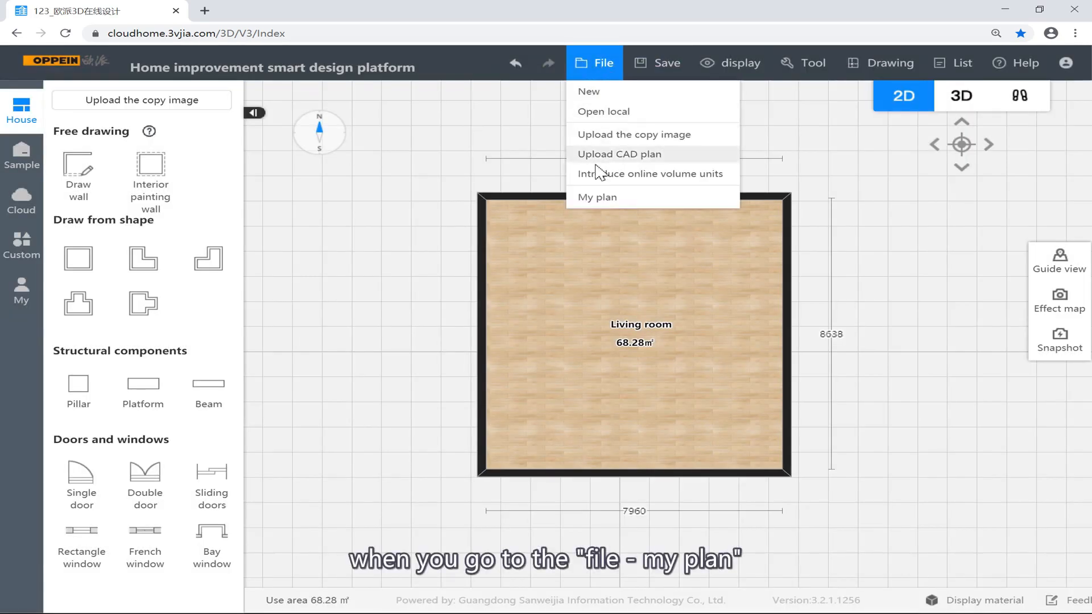
pyautogui.click(601, 197)
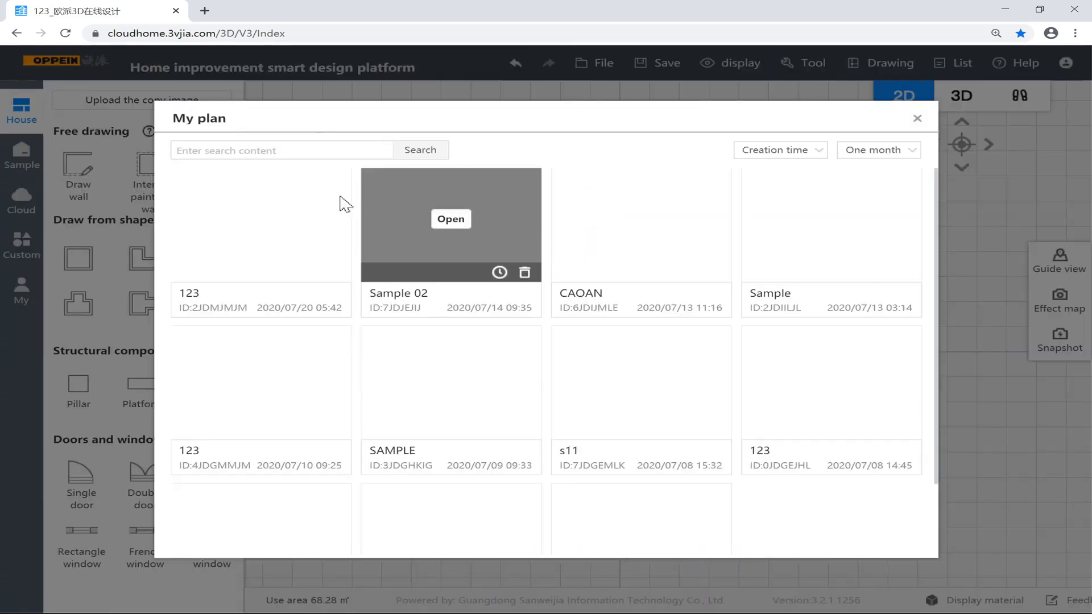
pyautogui.moveTo(234, 274)
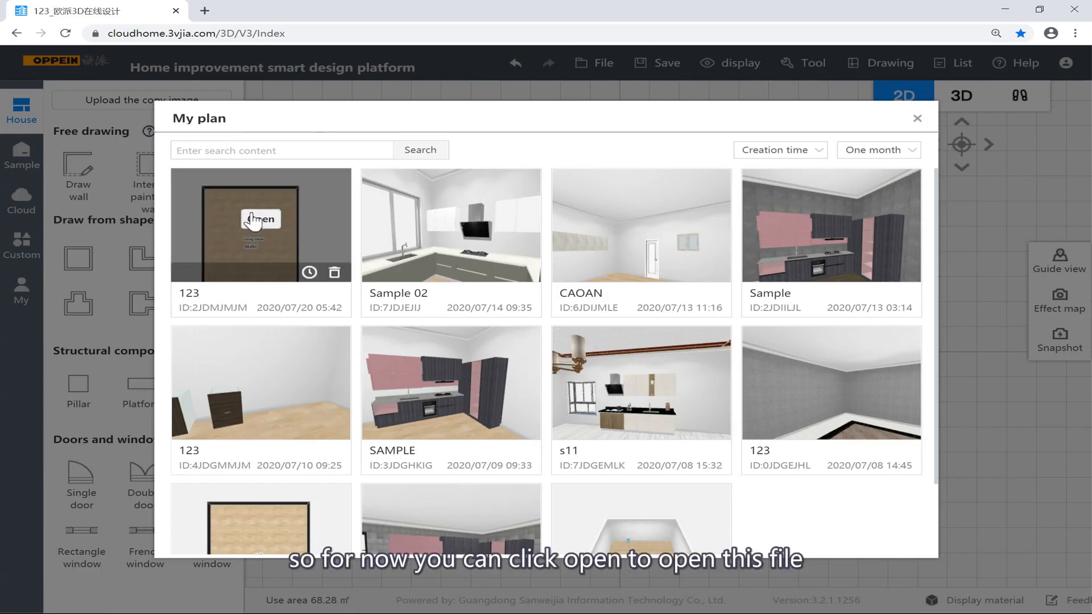
pyautogui.click(251, 219)
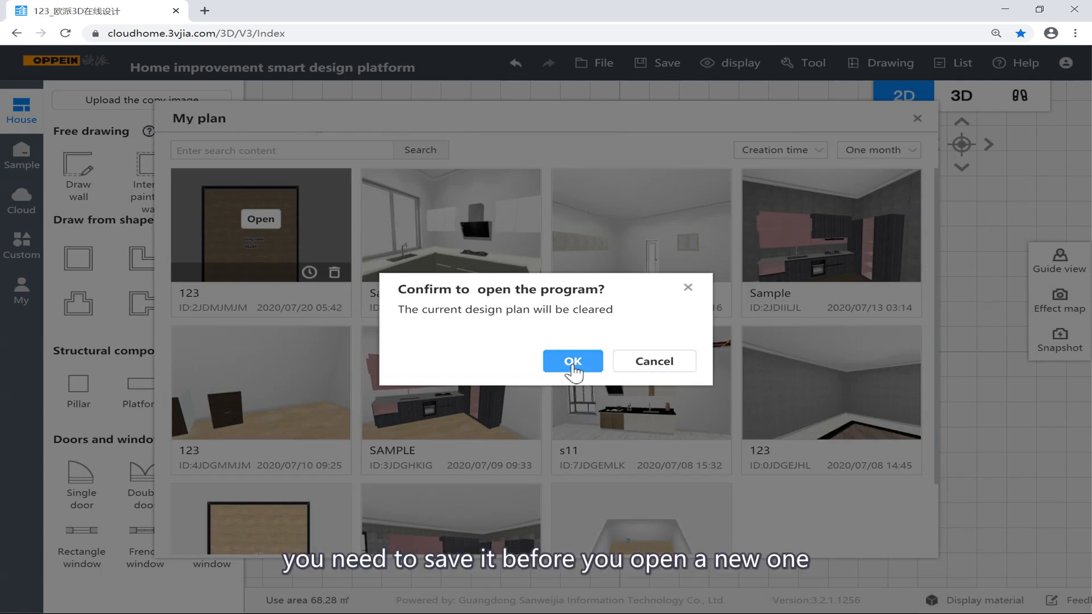
pyautogui.click(572, 360)
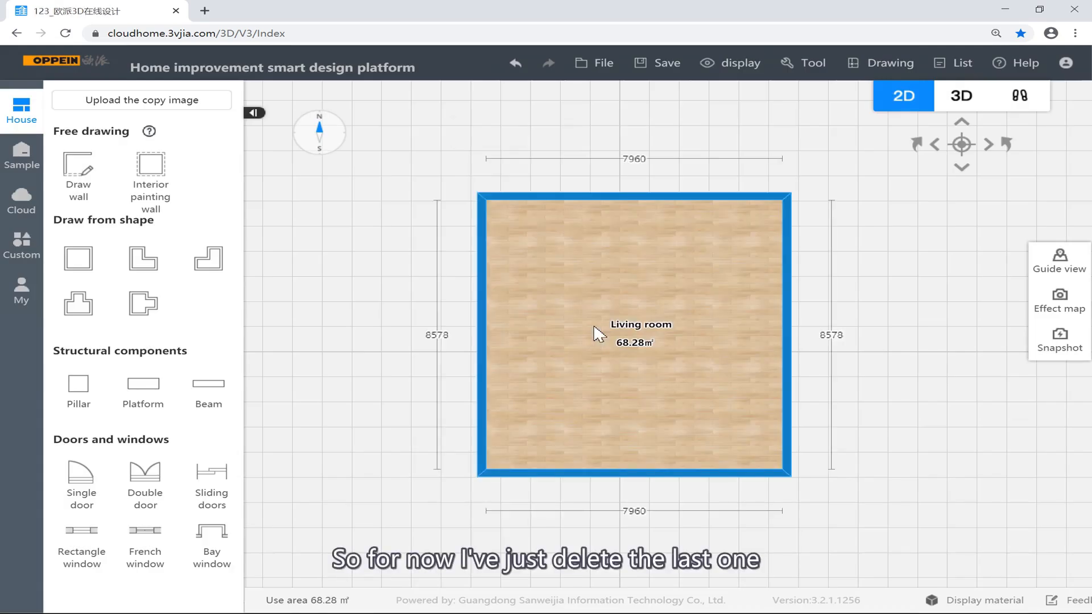
pyautogui.click(851, 305)
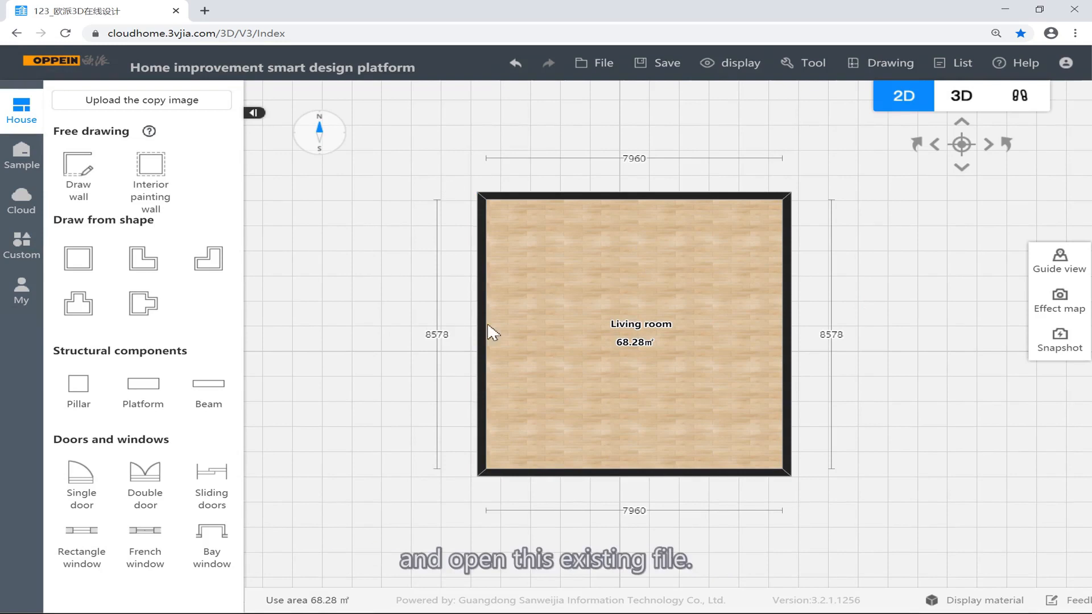
# Start saving the scheme to the local computer, dismissing the login form and confirming the local save
pyautogui.moveTo(595, 73)
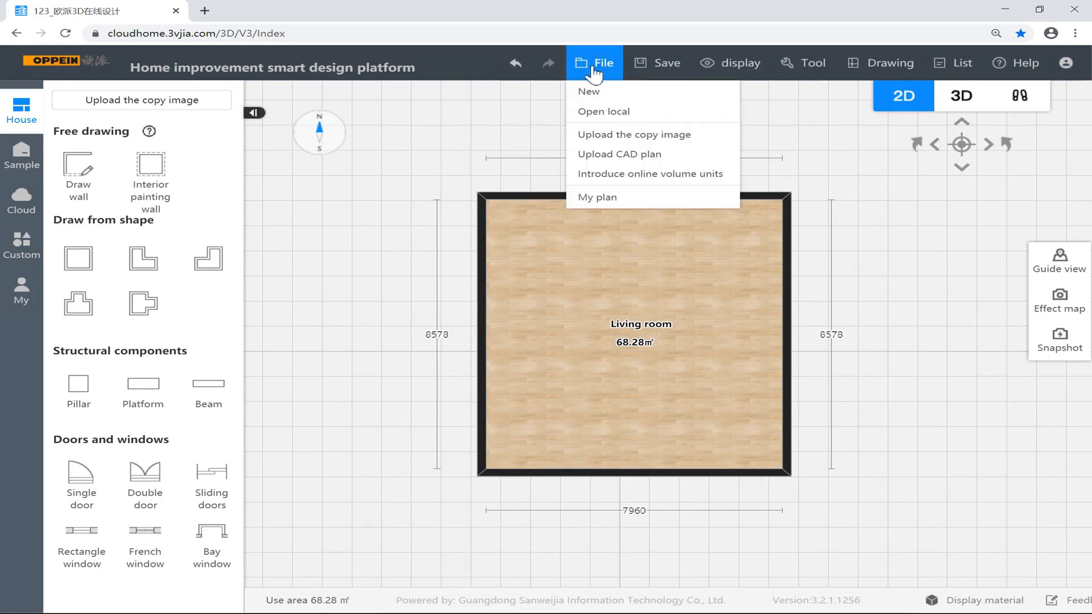
pyautogui.moveTo(657, 64)
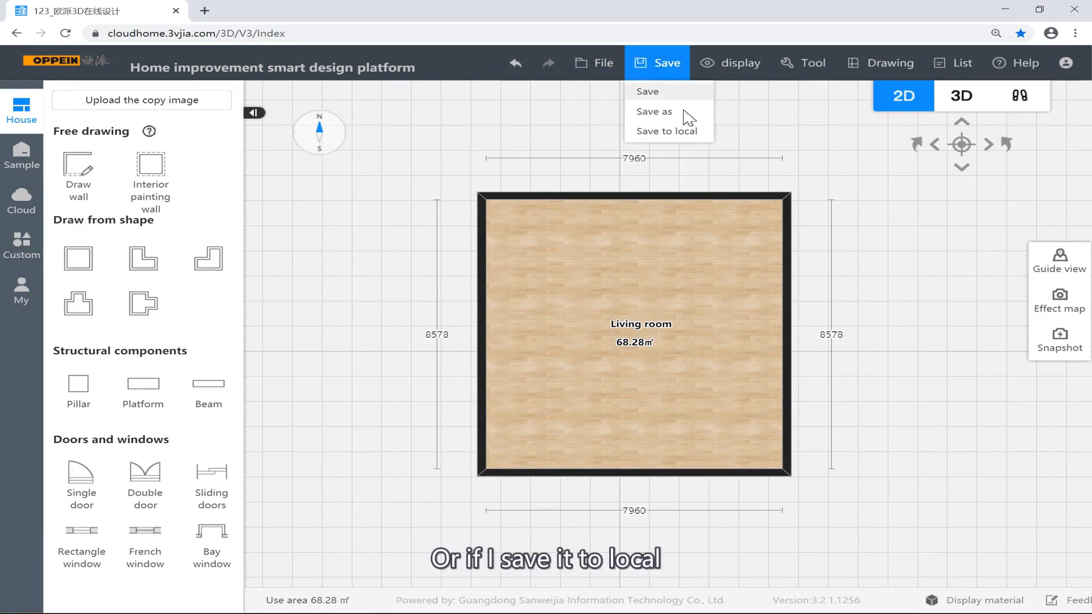
pyautogui.click(684, 133)
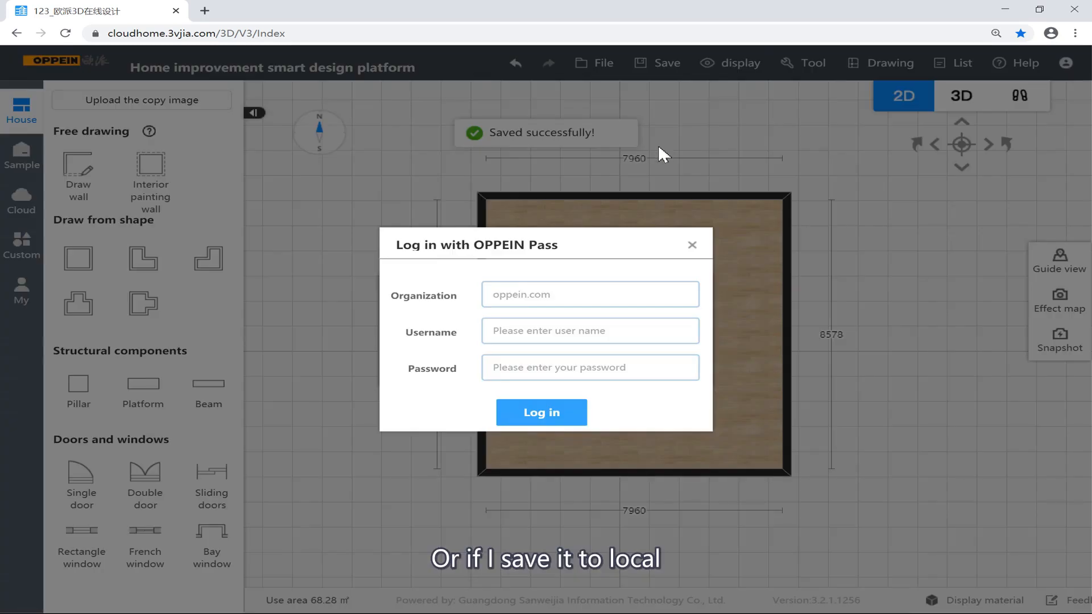
pyautogui.click(693, 245)
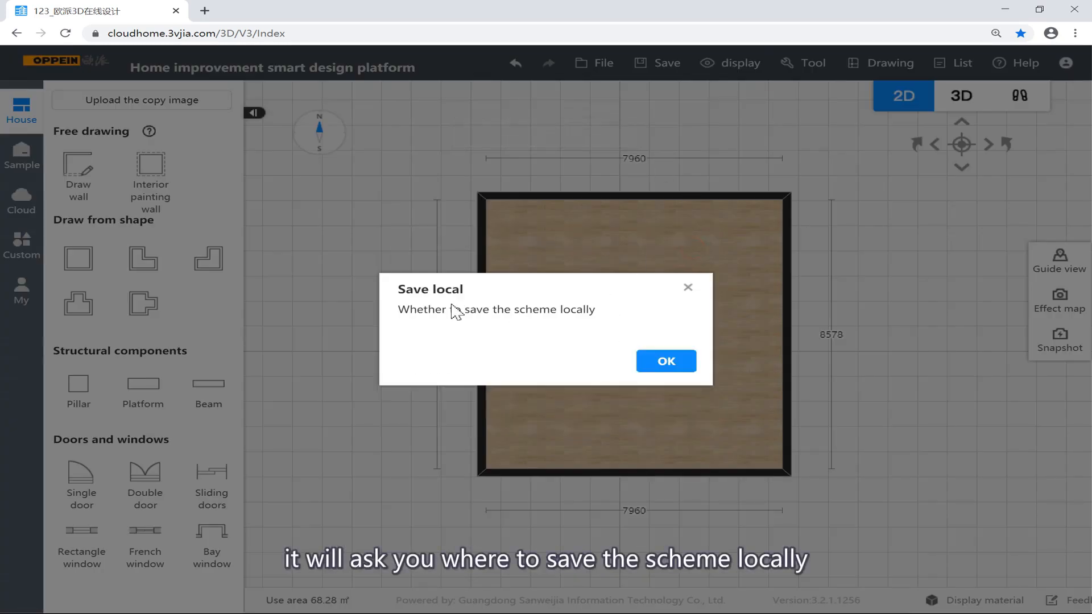
pyautogui.click(642, 362)
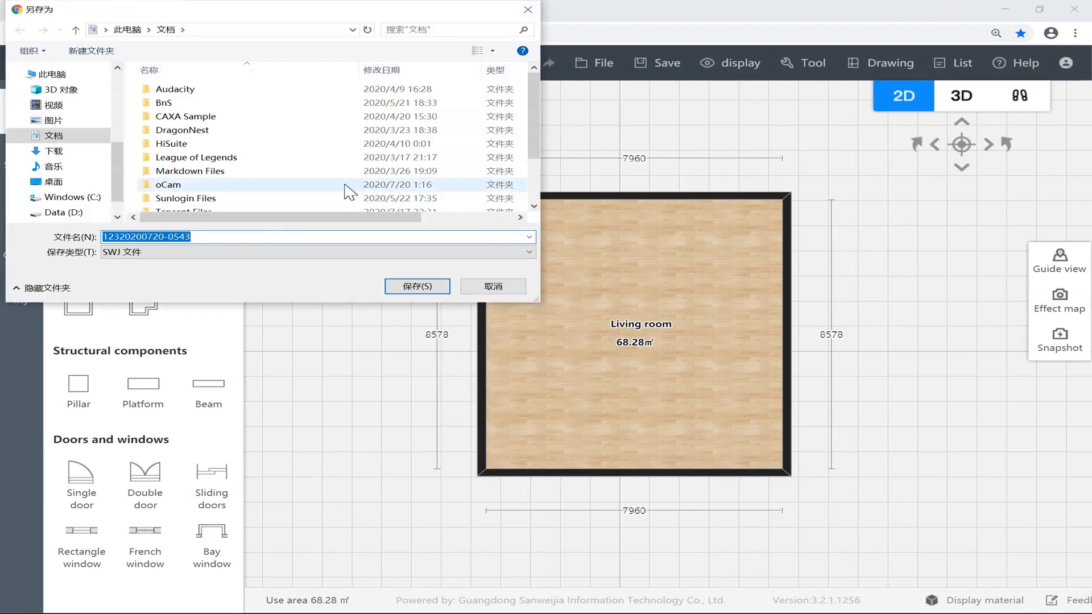
pyautogui.moveTo(220, 17); pyautogui.dragTo(433, 135)
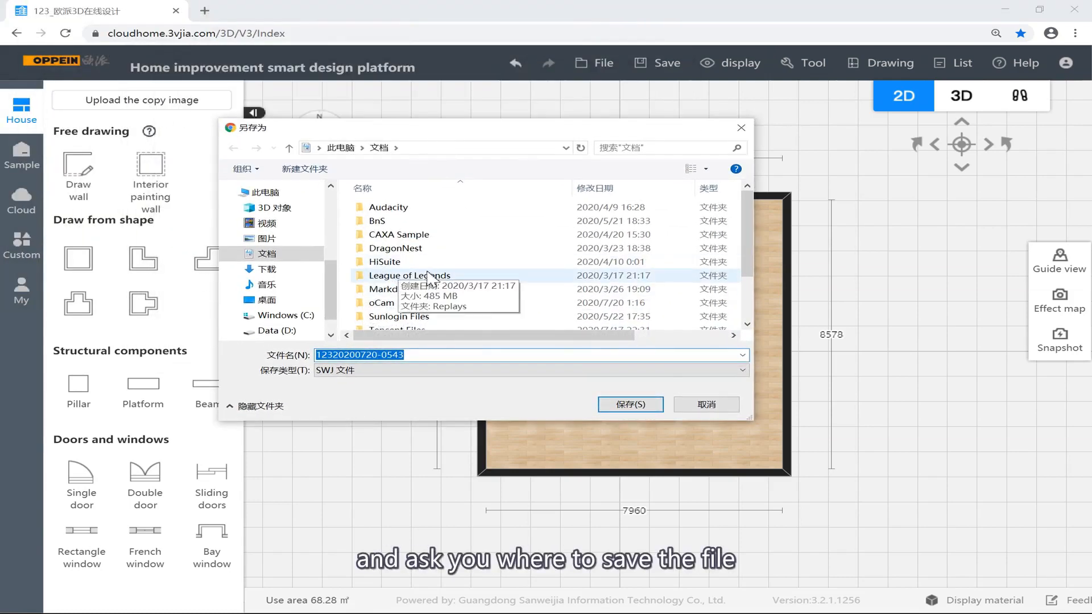
# Shorten the file name to 123 and save the scheme as an SWJ file in the Documents folder
pyautogui.scroll(-2, 455, 301)
pyautogui.click(428, 355)
pyautogui.hotkey('shift', 'Left')
pyautogui.hotkey('shift', 'Left')
pyautogui.hotkey('shift', 'Left')
pyautogui.hotkey('shift', 'Left')
pyautogui.hotkey('shift', 'Left')
pyautogui.hotkey('shift', 'Left')
pyautogui.hotkey('shift', 'Left')
pyautogui.hotkey('shift', 'Left')
pyautogui.hotkey('shift', 'Left')
pyautogui.hotkey('shift', 'Left')
pyautogui.hotkey('shift', 'Left')
pyautogui.hotkey('shift', 'Left')
pyautogui.hotkey('shift', 'Left')
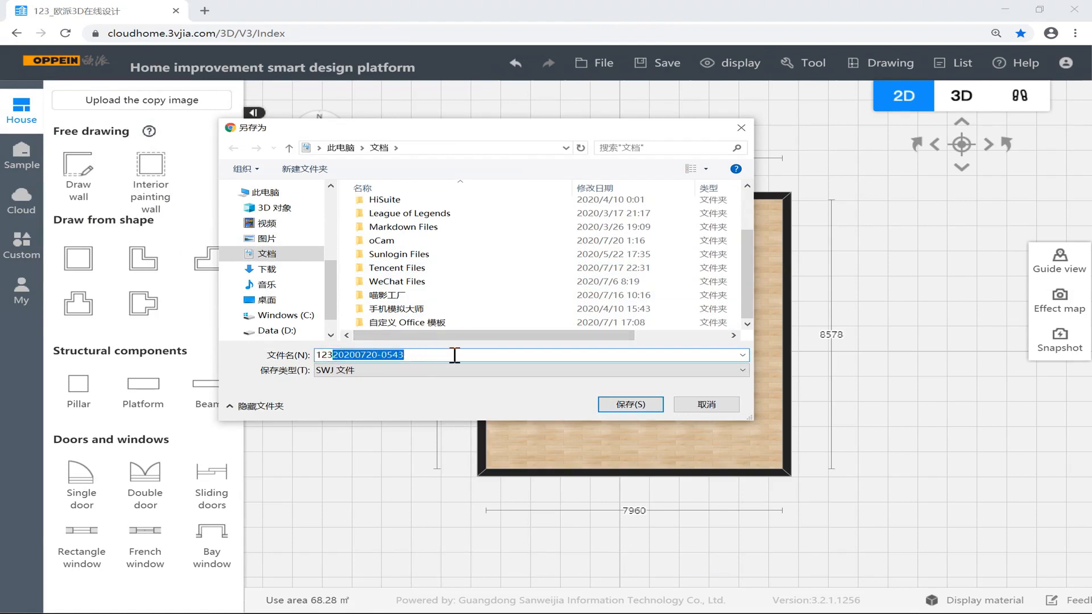
pyautogui.press('BackSpace')
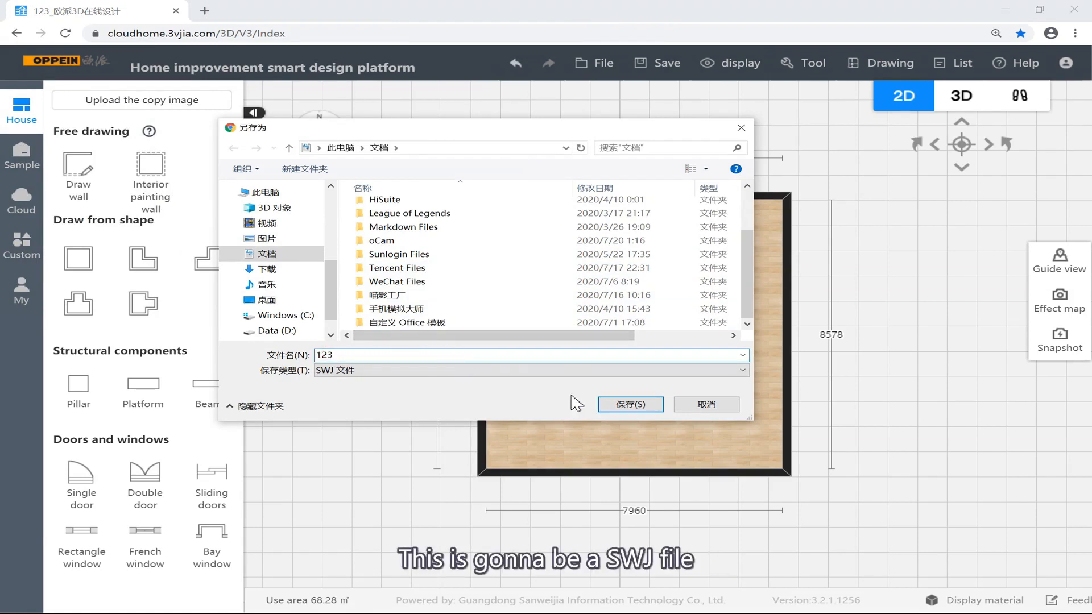
pyautogui.click(379, 395)
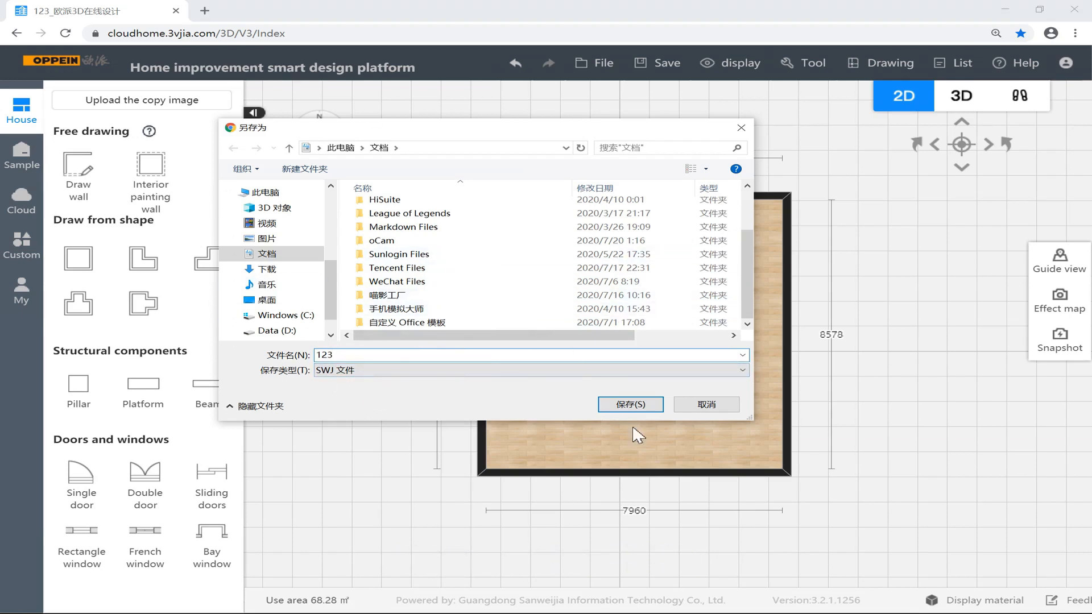
pyautogui.click(636, 407)
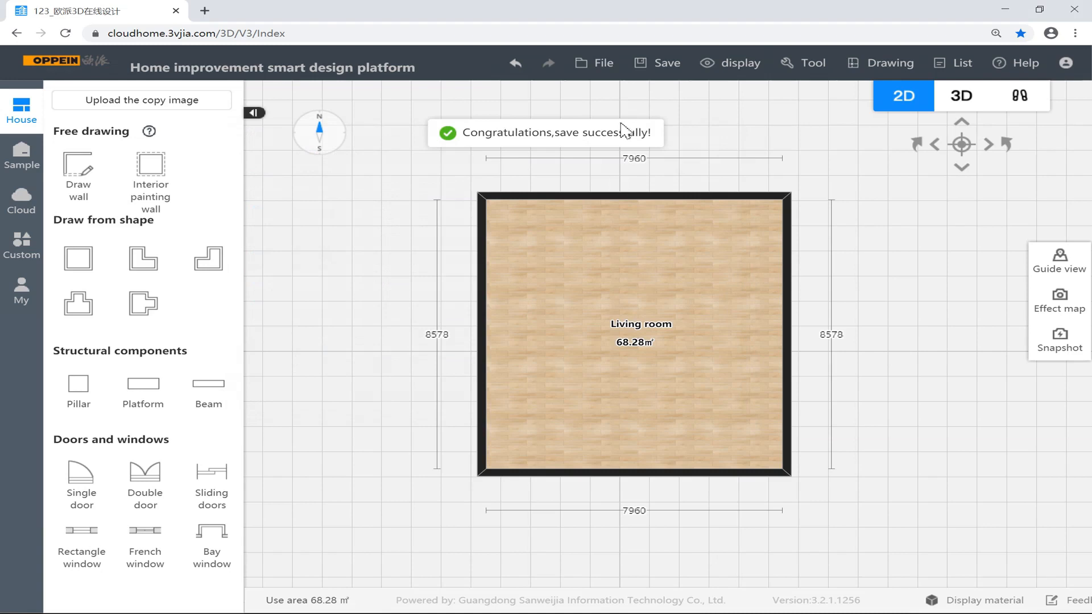
# Open the local scheme file 123.swj from the Documents folder
pyautogui.click(597, 64)
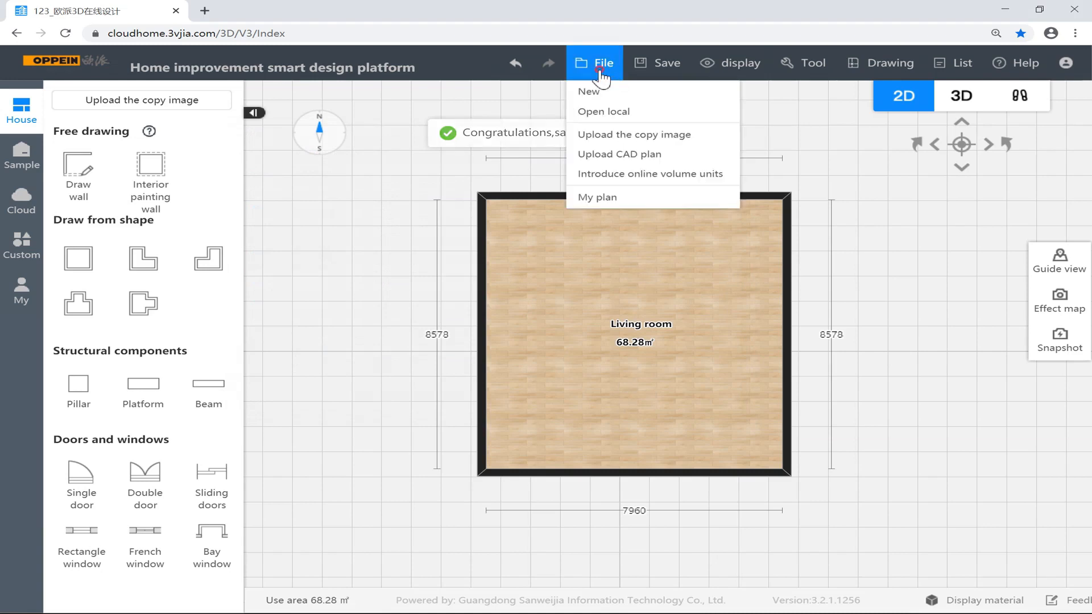
pyautogui.click(614, 112)
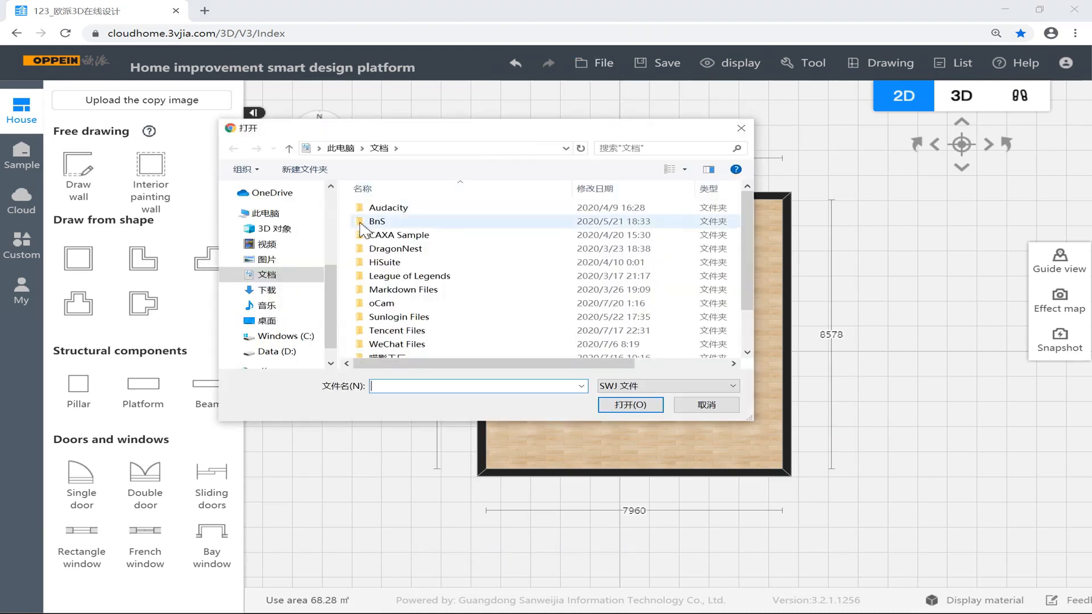
pyautogui.scroll(-2, 364, 250)
pyautogui.click(425, 350)
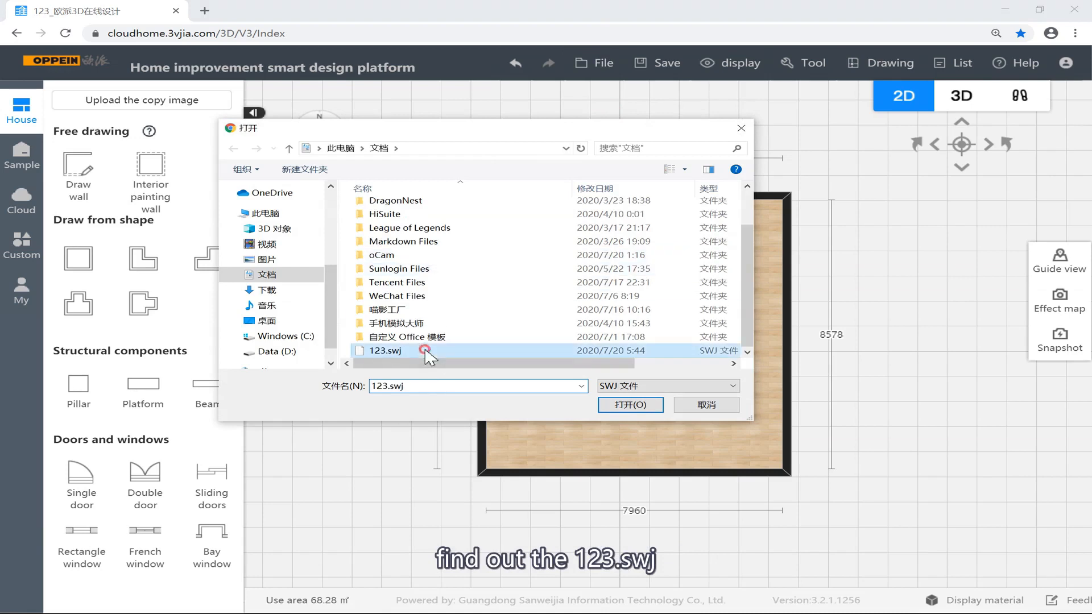
pyautogui.click(637, 411)
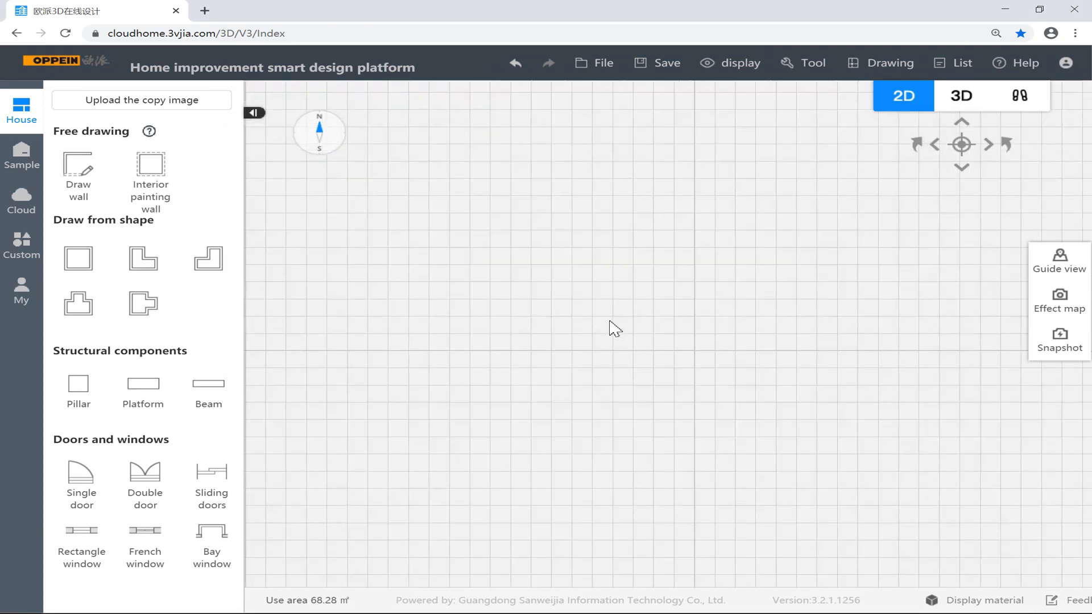
# Place a predefined square room of 7960 by 7960 on the empty plan
pyautogui.click(78, 259)
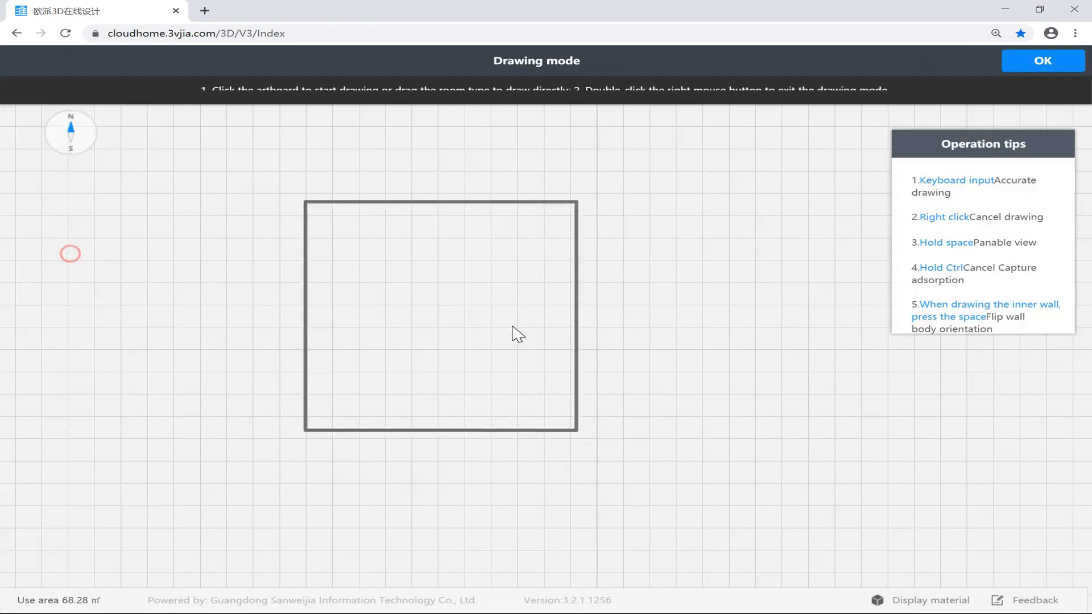
pyautogui.click(592, 337)
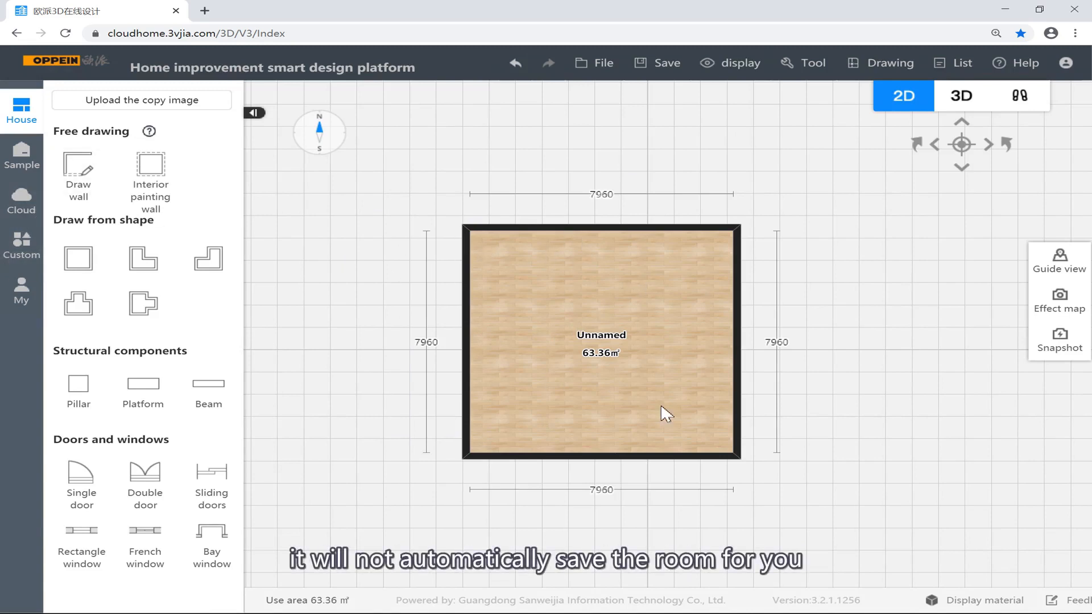
# Place the first living room furniture combination from the common cloud library centrally against the room's upper wall
pyautogui.click(23, 226)
pyautogui.click(43, 226)
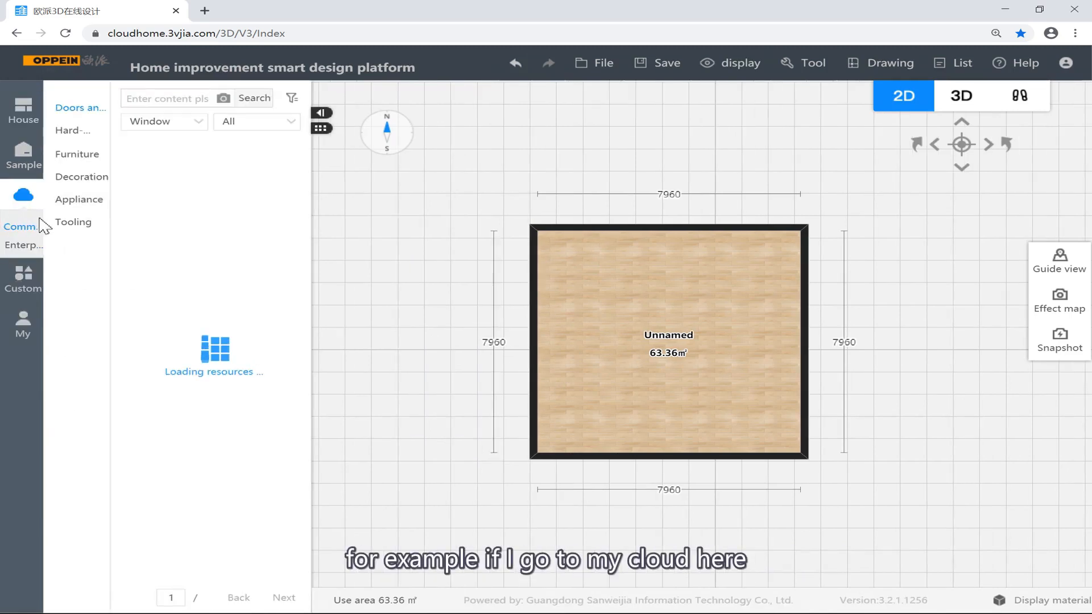
pyautogui.click(70, 155)
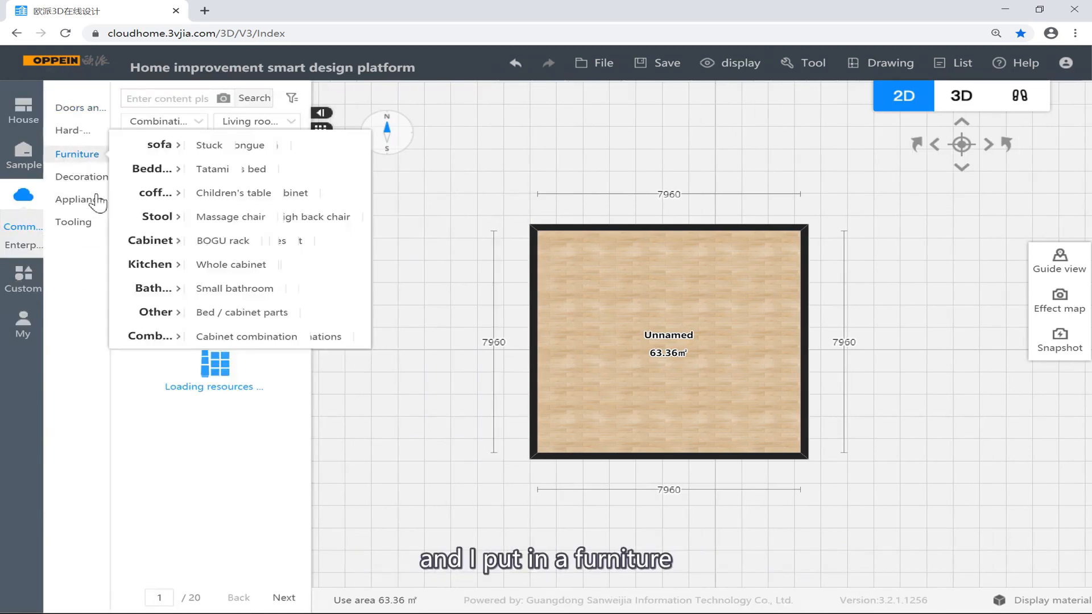
pyautogui.moveTo(78, 197)
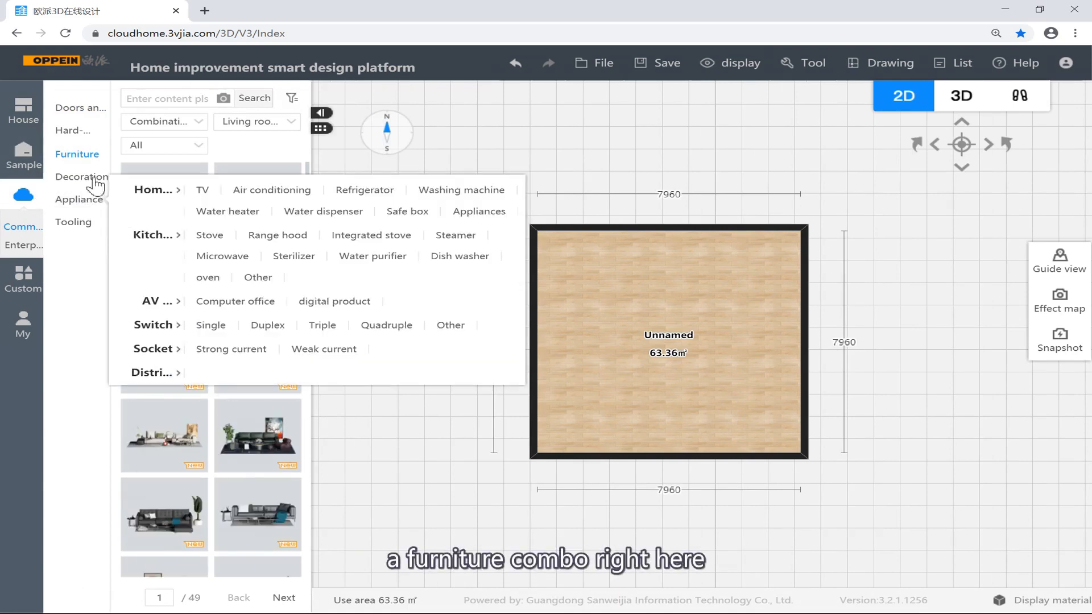
pyautogui.click(168, 196)
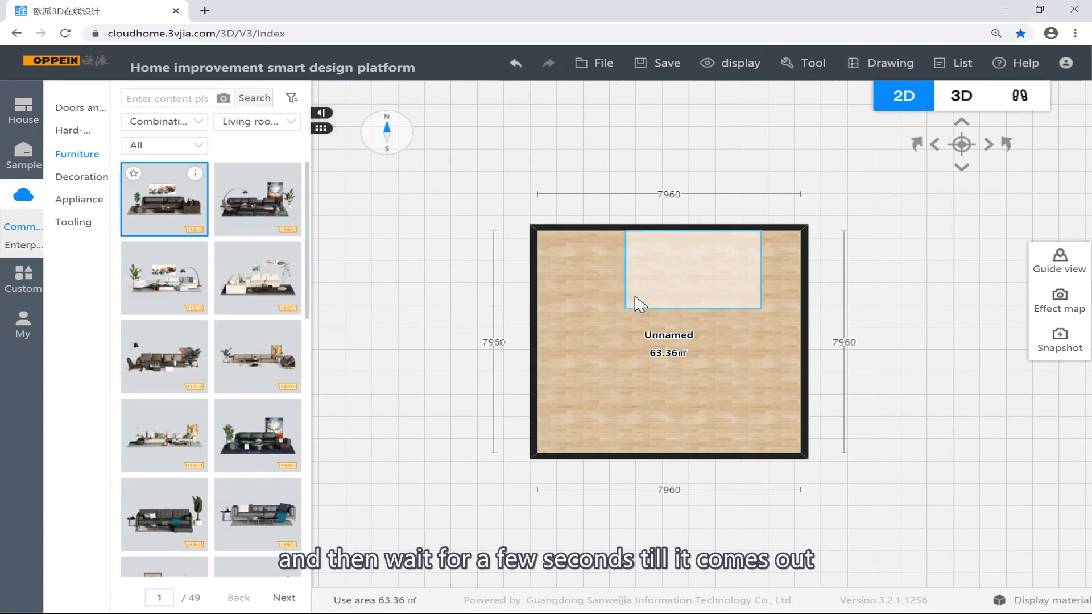
pyautogui.click(781, 182)
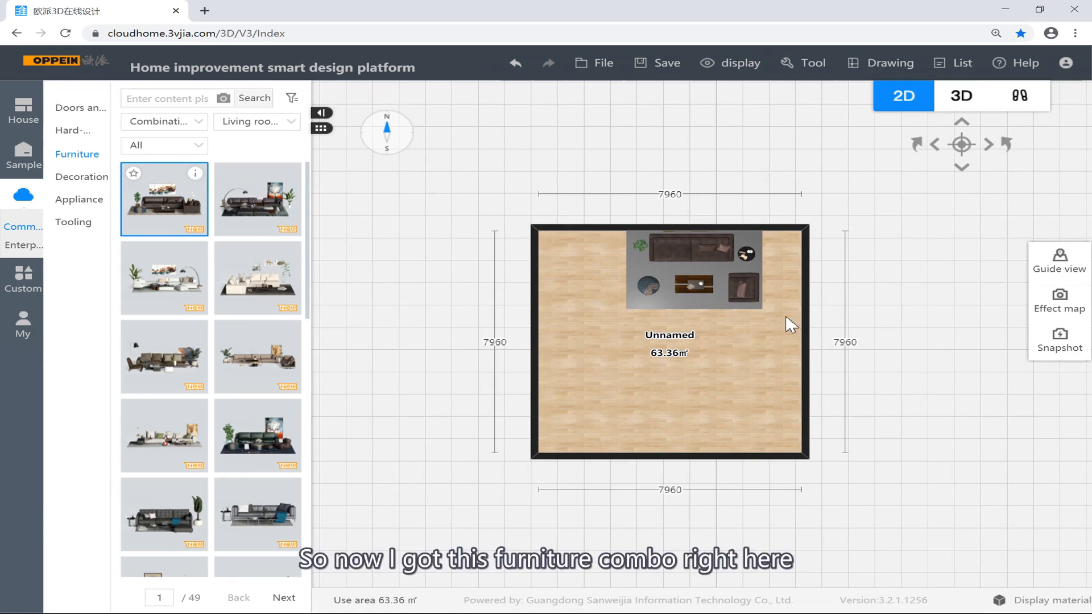
# Inspect the furnished room in 3D and return to the 2D plan
pyautogui.click(960, 98)
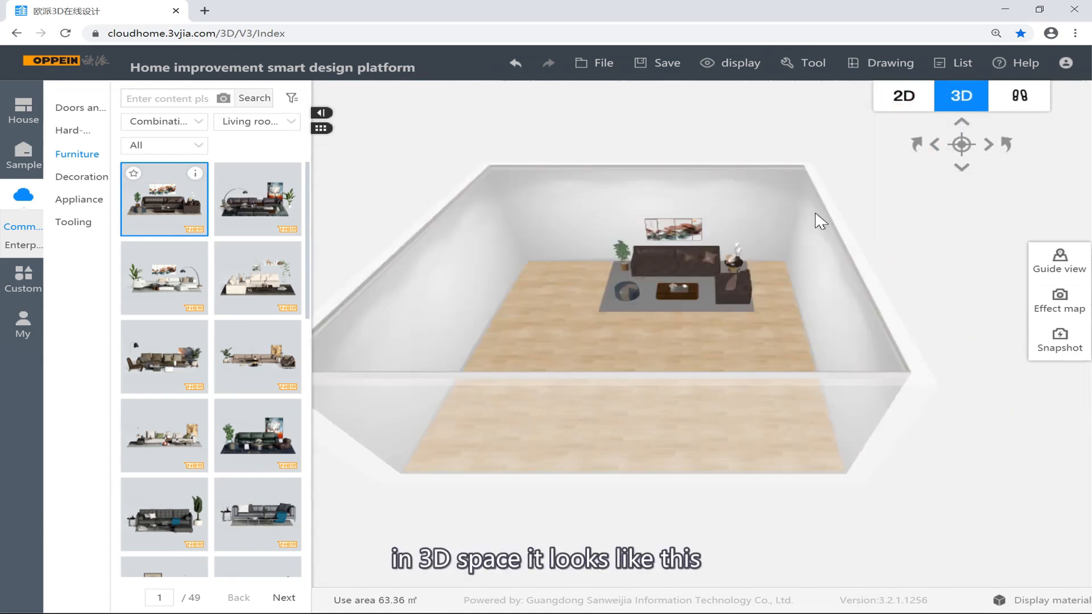
pyautogui.scroll(5, 721, 260)
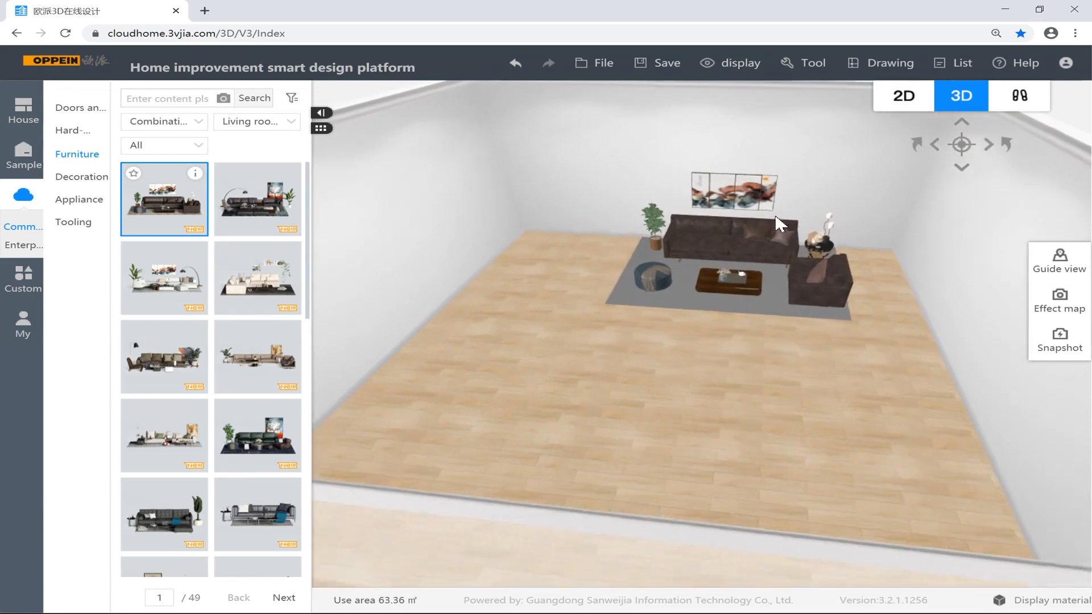
pyautogui.scroll(-5, 802, 239)
pyautogui.click(904, 97)
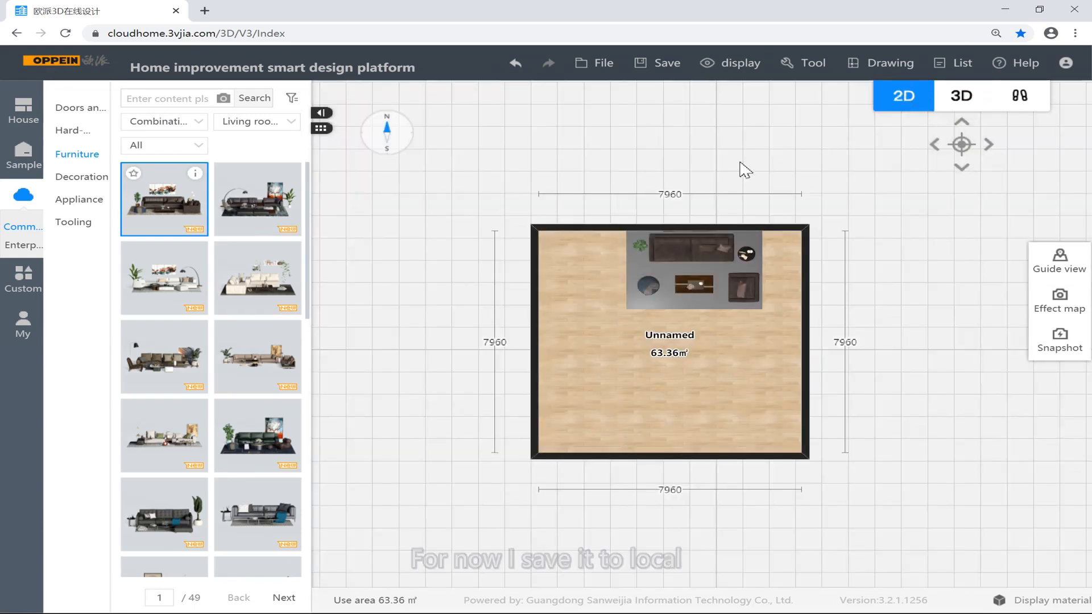
# Save the scheme to local under the scheme name 123 and confirm the local save
pyautogui.click(24, 110)
pyautogui.click(660, 64)
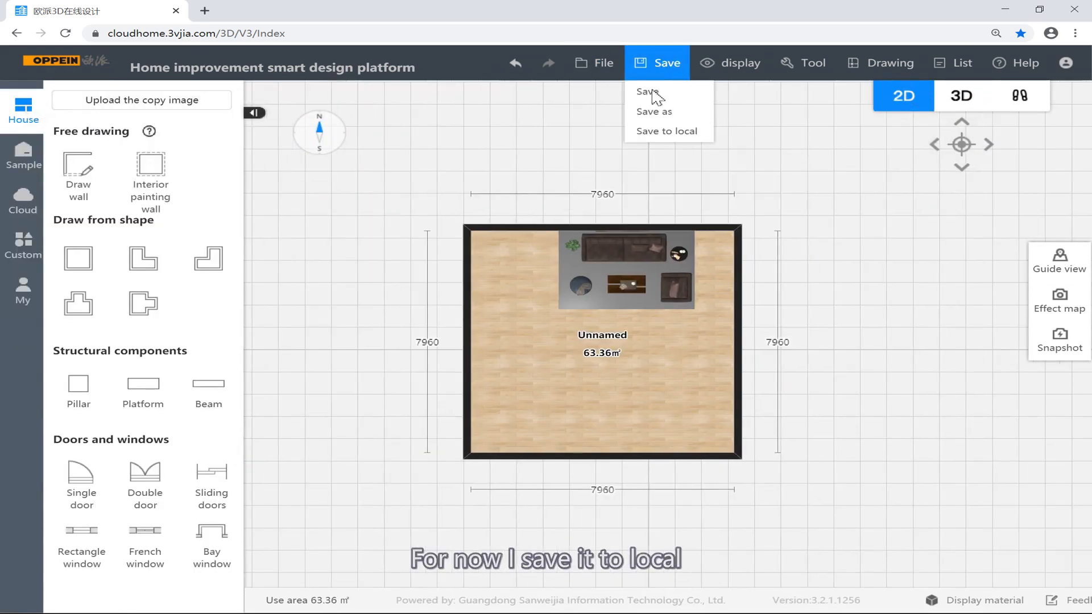
pyautogui.click(659, 131)
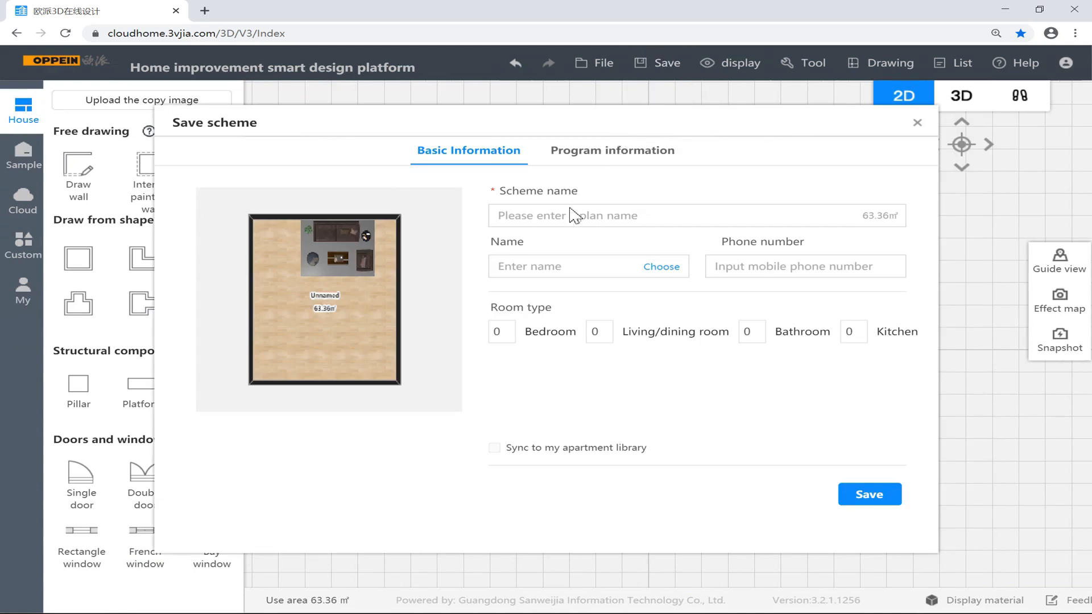
pyautogui.click(612, 214)
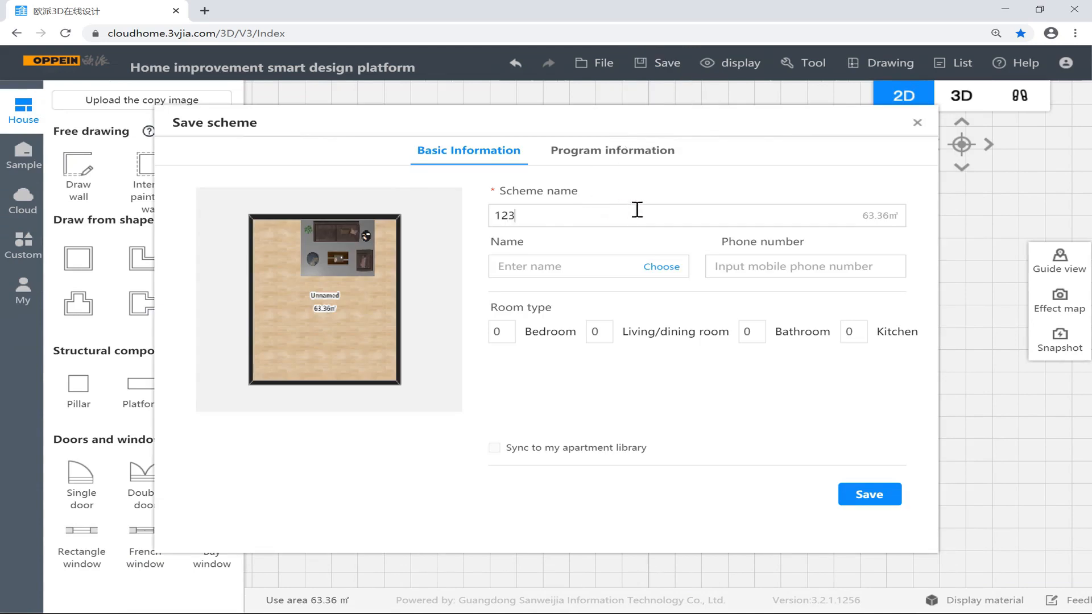
pyautogui.click(870, 495)
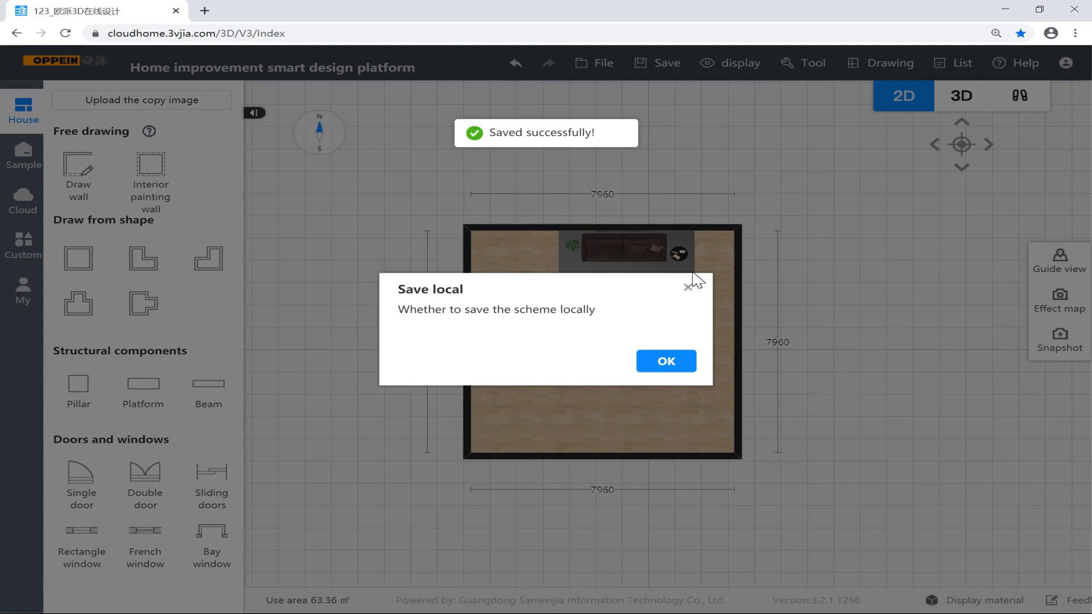
pyautogui.click(647, 367)
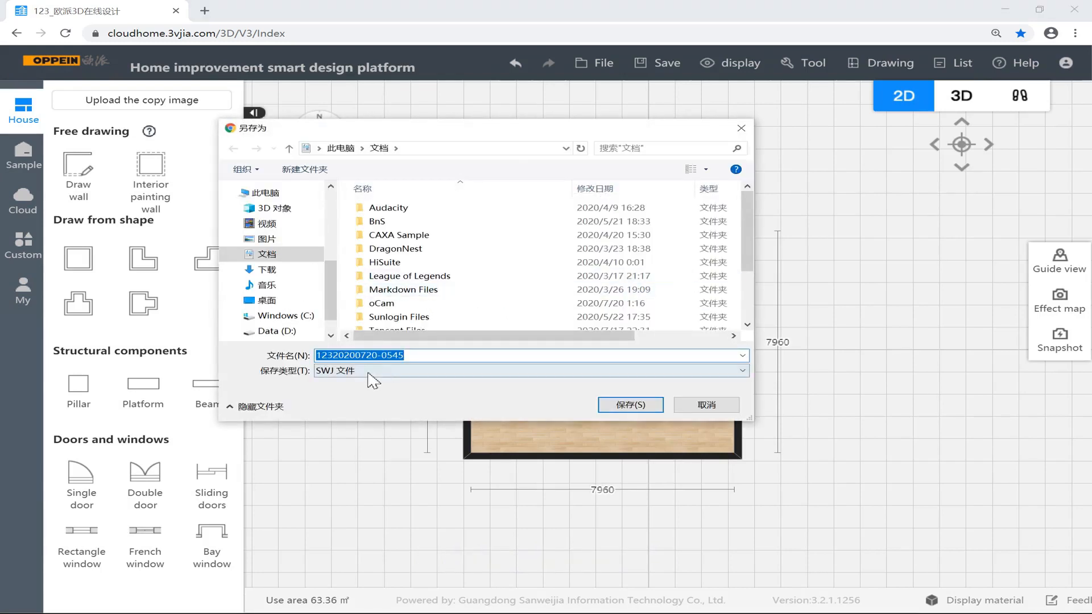
# Name the local file 123.2 and save it as an SWJ file in the Documents folder
pyautogui.moveTo(340, 355); pyautogui.dragTo(512, 358)
pyautogui.press('BackSpace')
pyautogui.press('BackSpace')
pyautogui.write('.2')
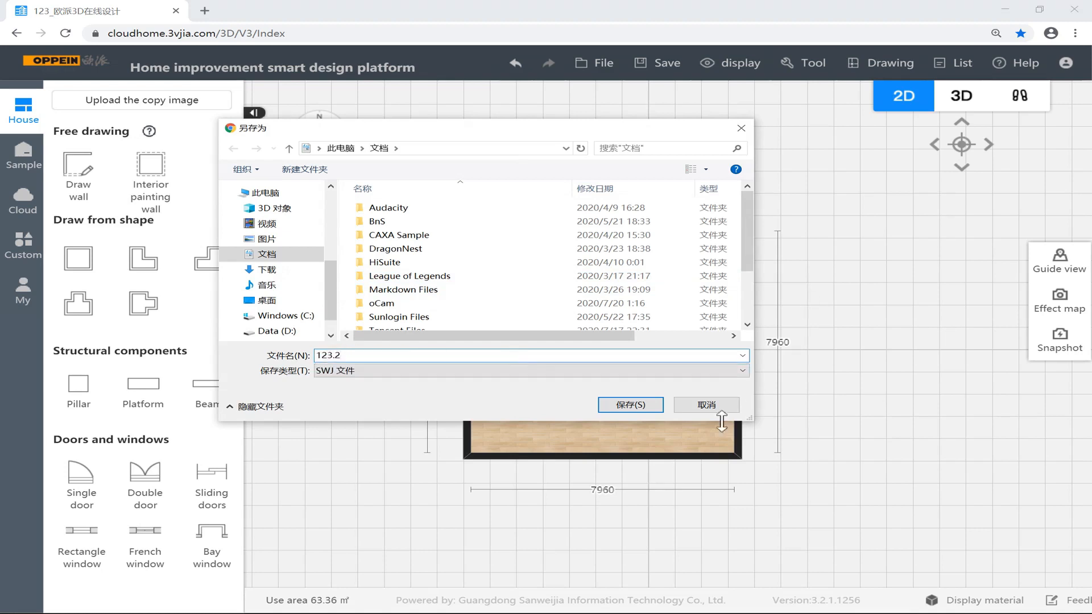
pyautogui.click(631, 405)
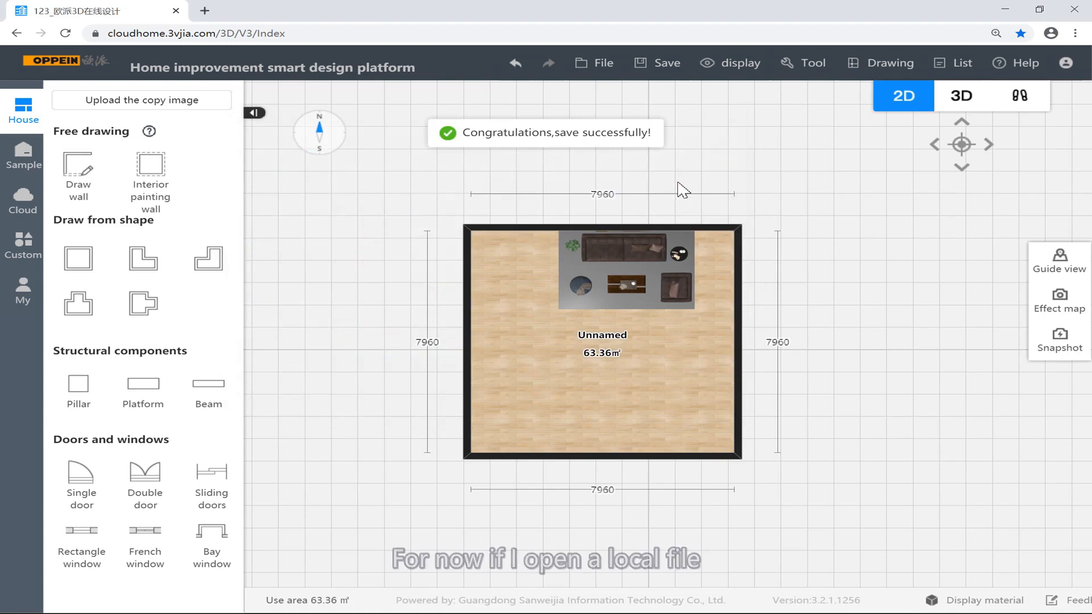
# Open the local scheme file 123.2.swj from the Documents folder
pyautogui.click(594, 63)
pyautogui.click(589, 109)
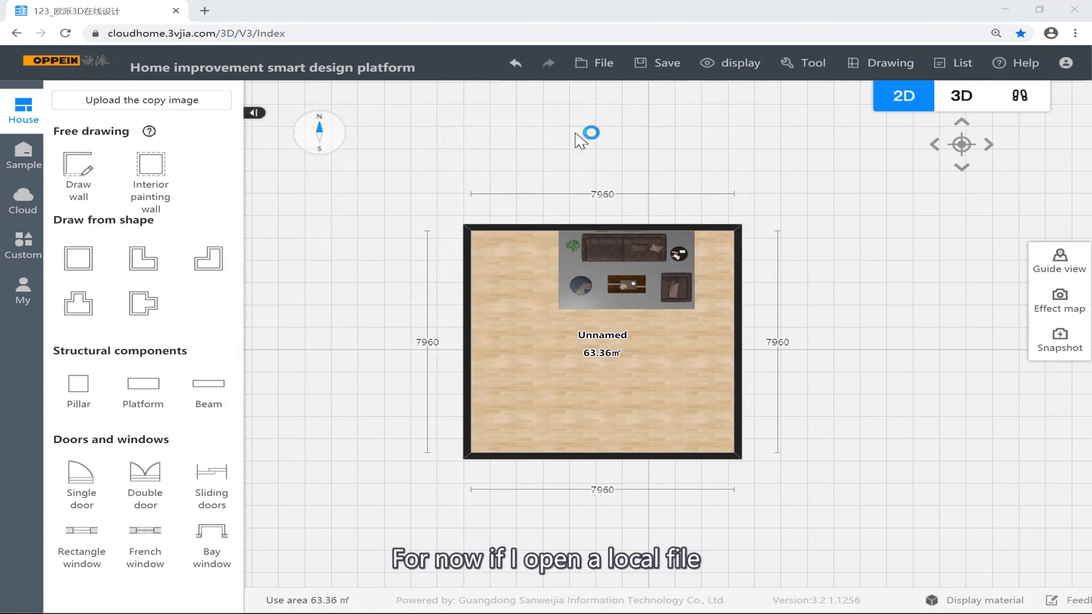
pyautogui.scroll(-3, 512, 256)
pyautogui.click(469, 337)
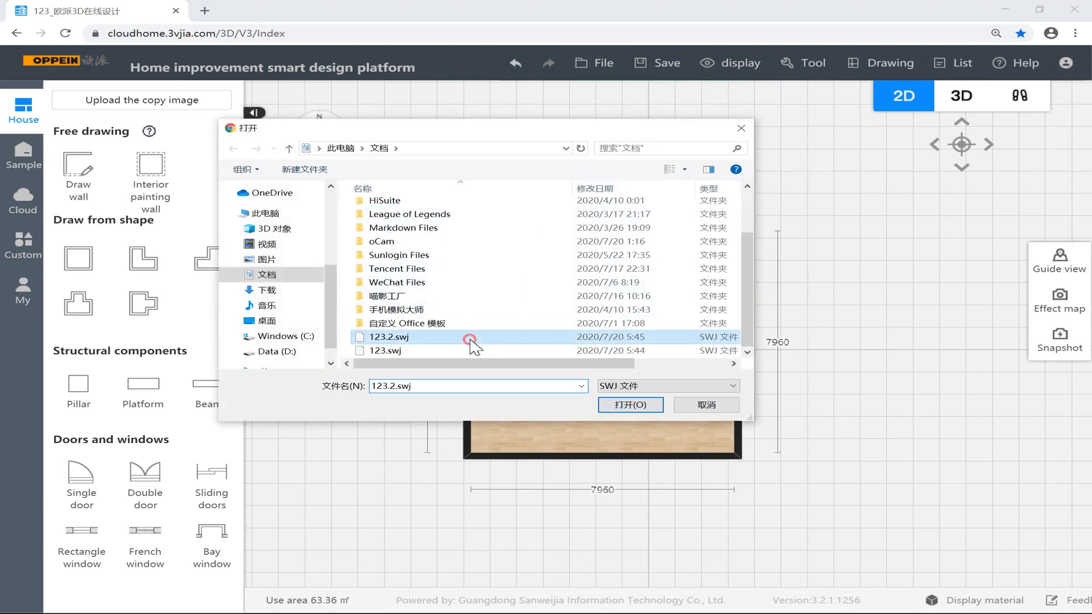
pyautogui.click(611, 403)
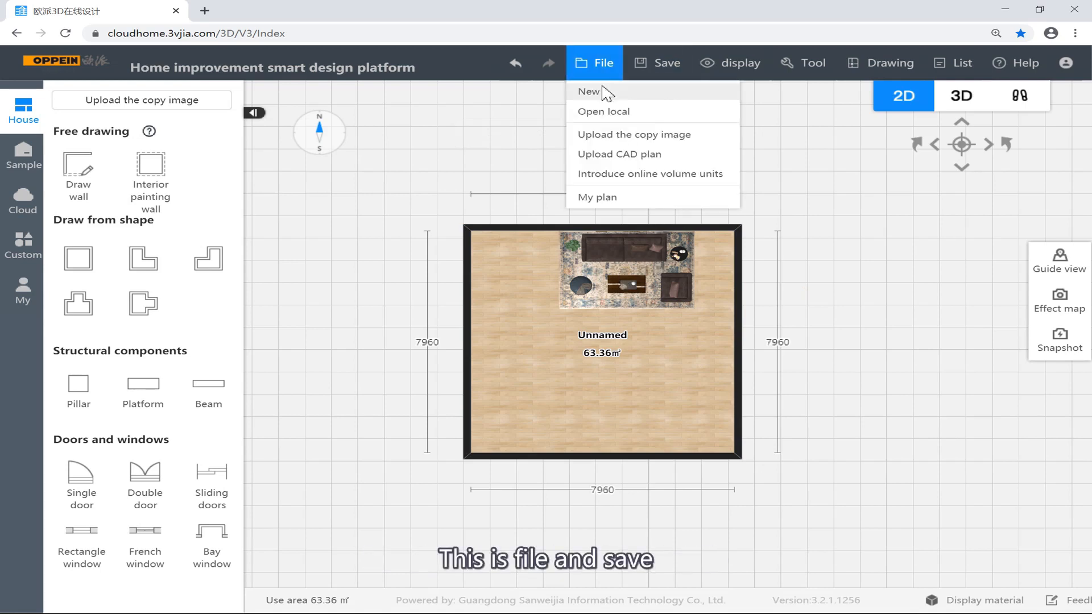
pyautogui.moveTo(657, 73)
pyautogui.moveTo(715, 73)
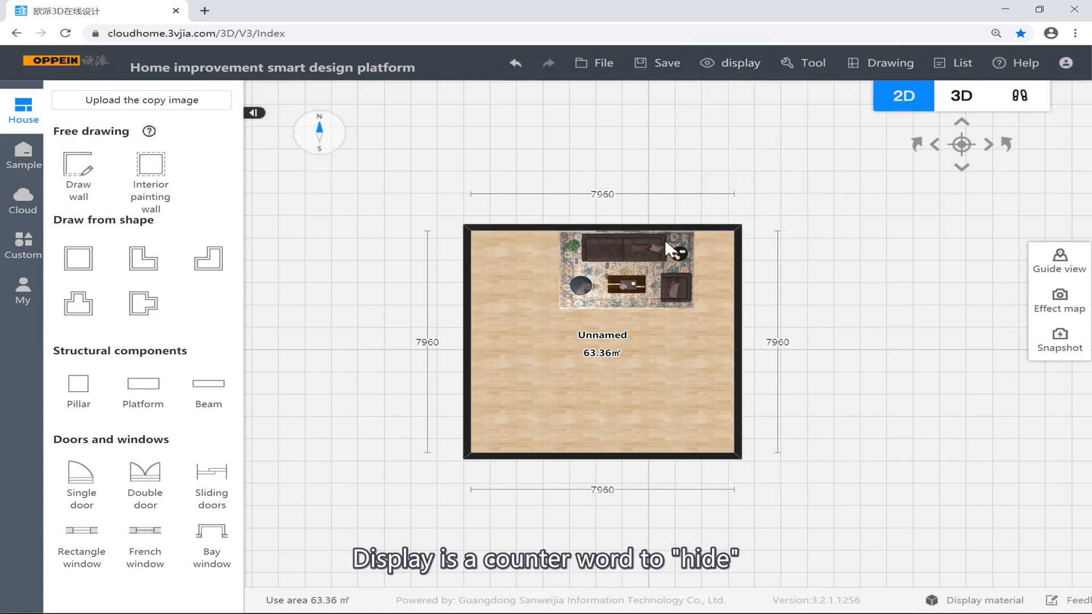
pyautogui.rightClick(673, 264)
pyautogui.click(836, 183)
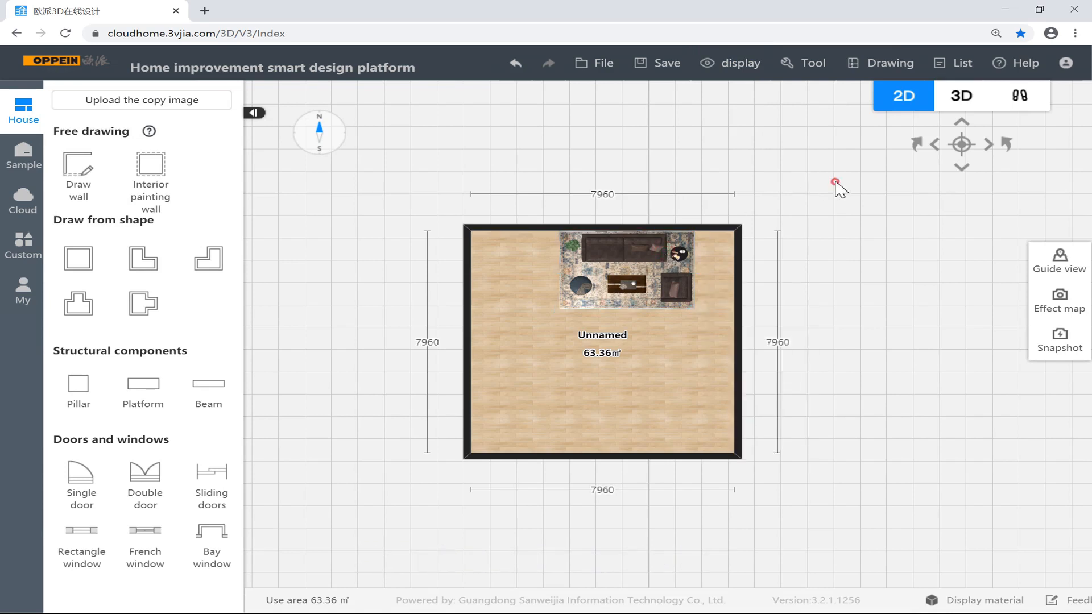
pyautogui.rightClick(683, 293)
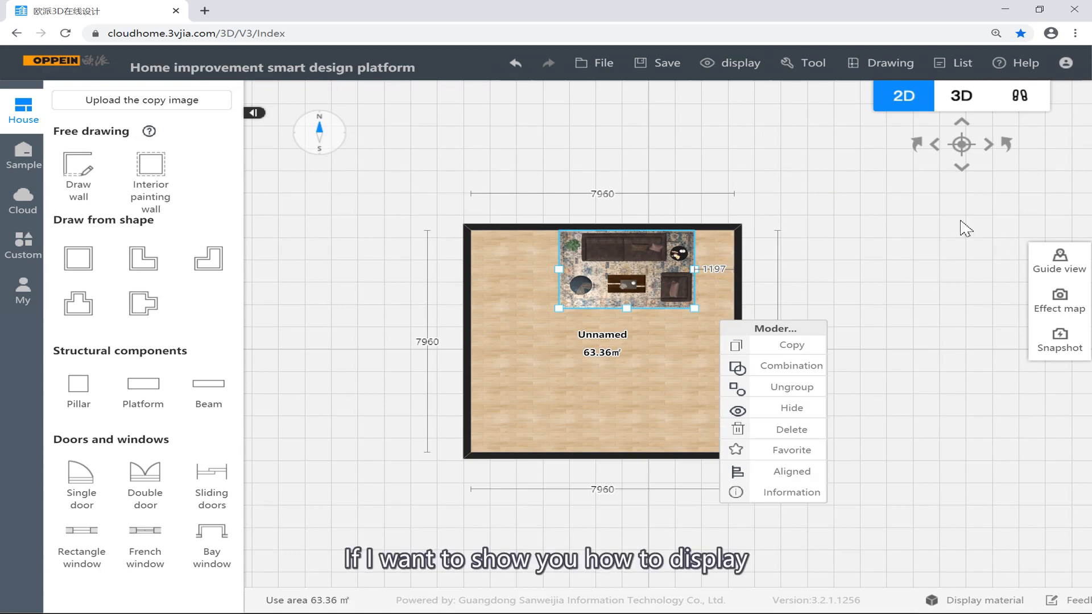
pyautogui.click(822, 203)
# Switch to the walk-through view of the room and hide the entire sofa furniture combination
pyautogui.click(960, 100)
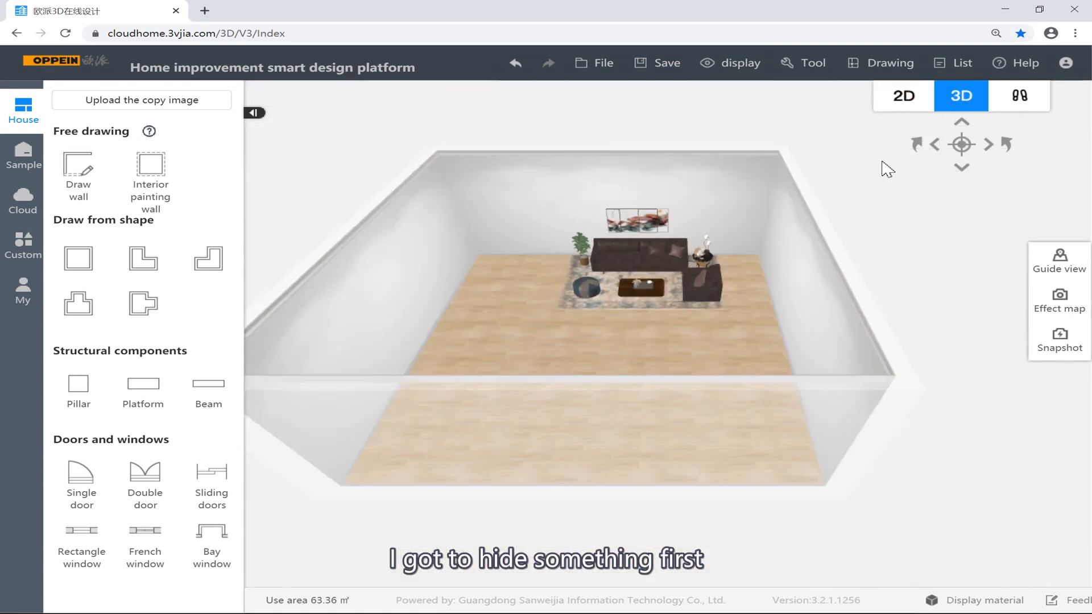
pyautogui.scroll(2, 810, 179)
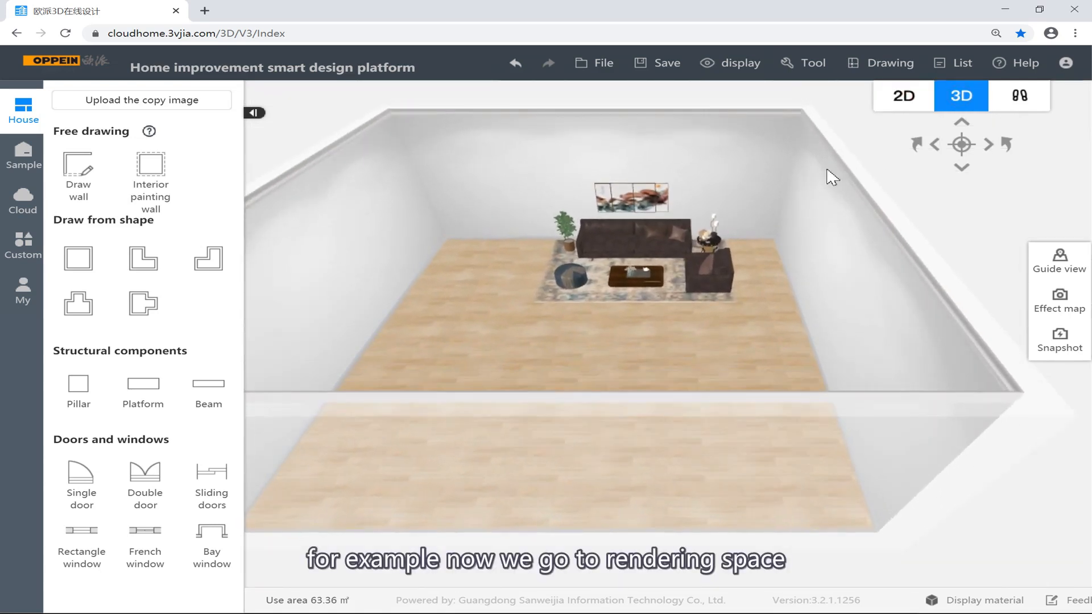
pyautogui.click(1020, 107)
pyautogui.moveTo(707, 328); pyautogui.dragTo(805, 356)
pyautogui.scroll(-2, 805, 357)
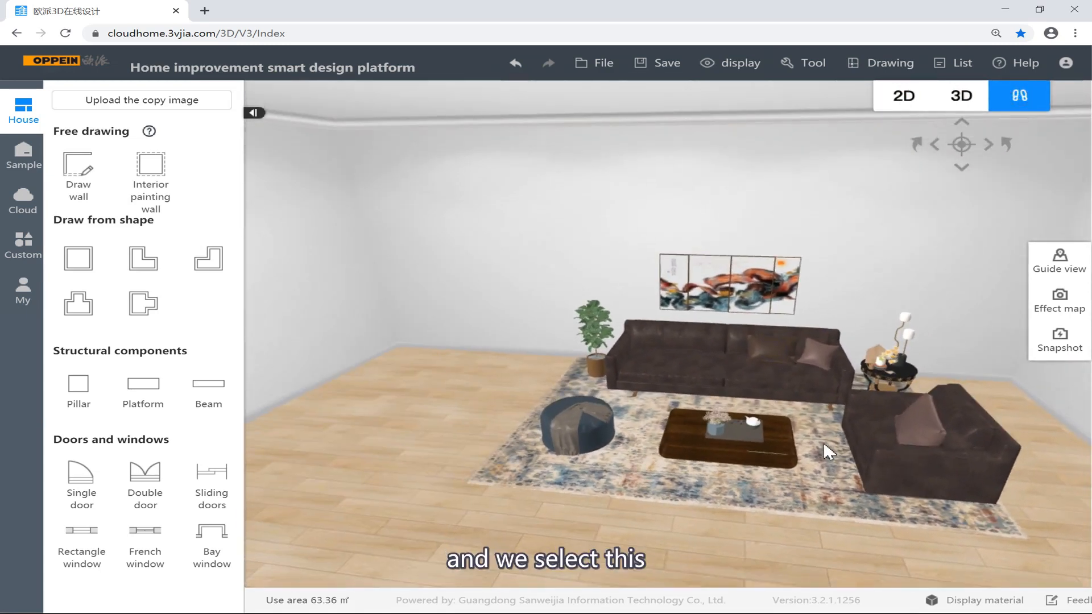
pyautogui.click(824, 441)
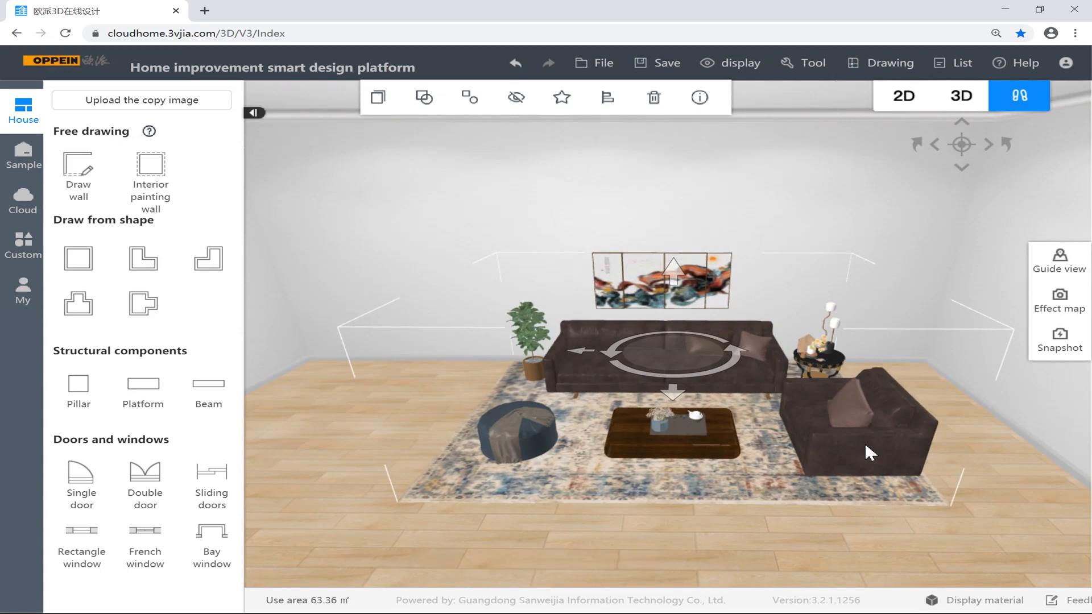
pyautogui.press('h')
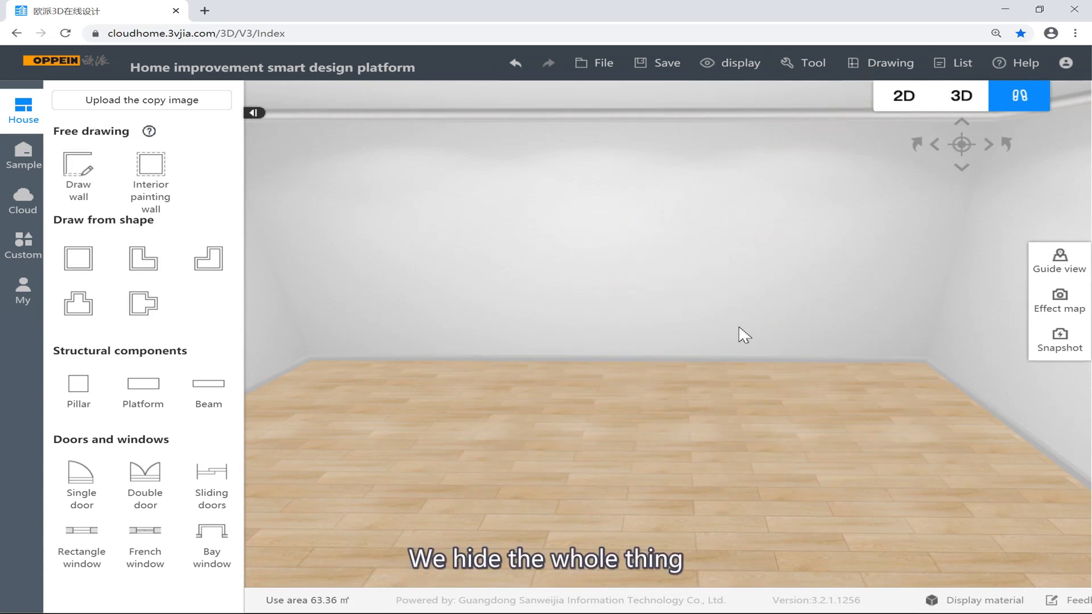
# Unhide all hidden objects in the display object manager to bring back the furniture combination
pyautogui.moveTo(560, 355)
pyautogui.mouseDown()
pyautogui.moveTo(487, 368)
pyautogui.moveTo(455, 395)
pyautogui.moveTo(595, 332)
pyautogui.mouseUp()
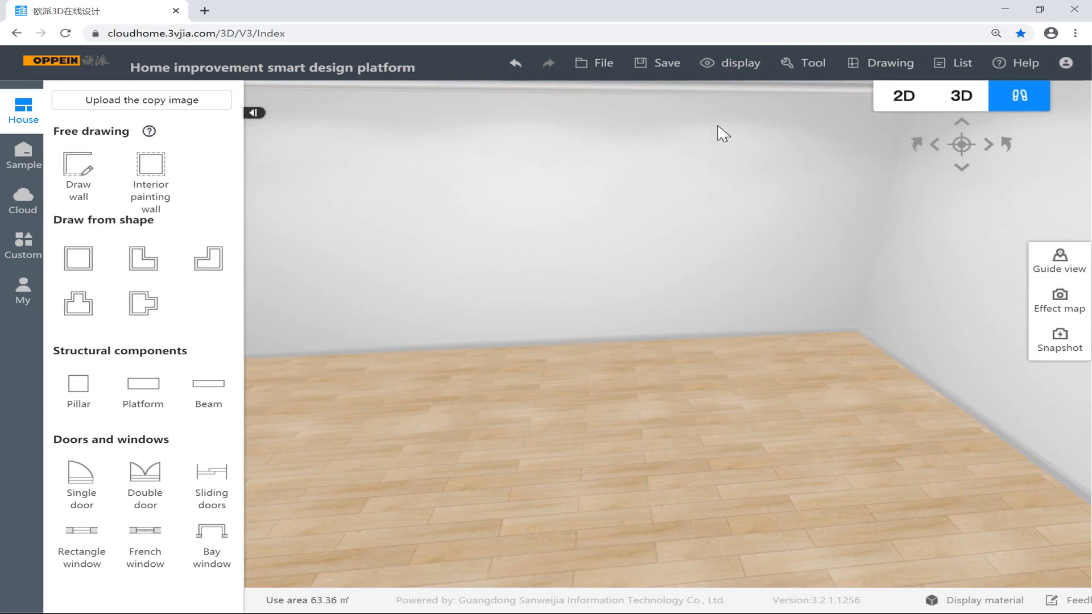
pyautogui.click(728, 69)
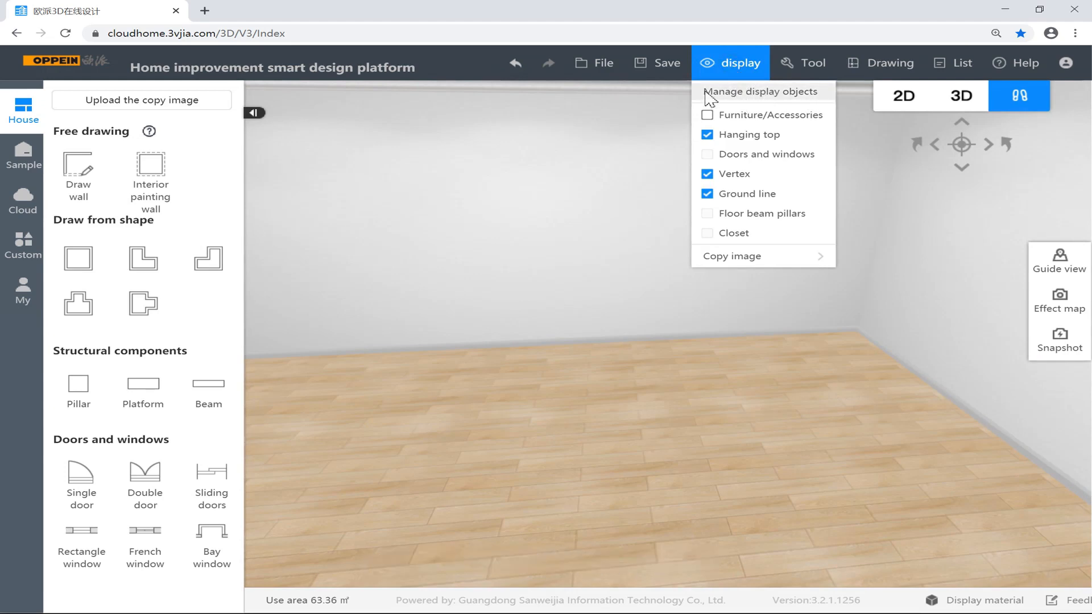
pyautogui.click(765, 92)
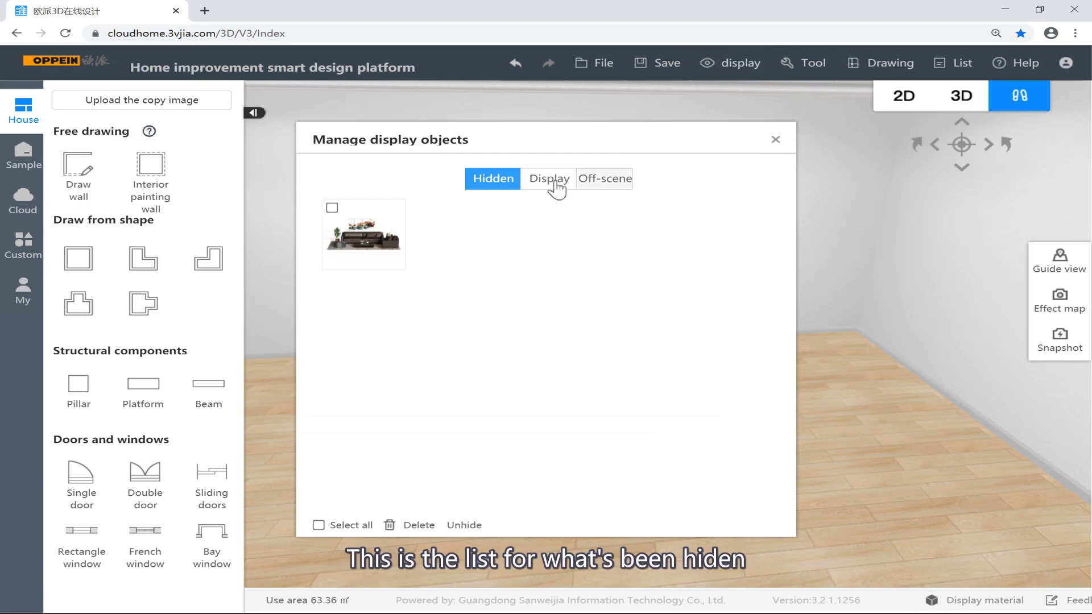
pyautogui.click(333, 208)
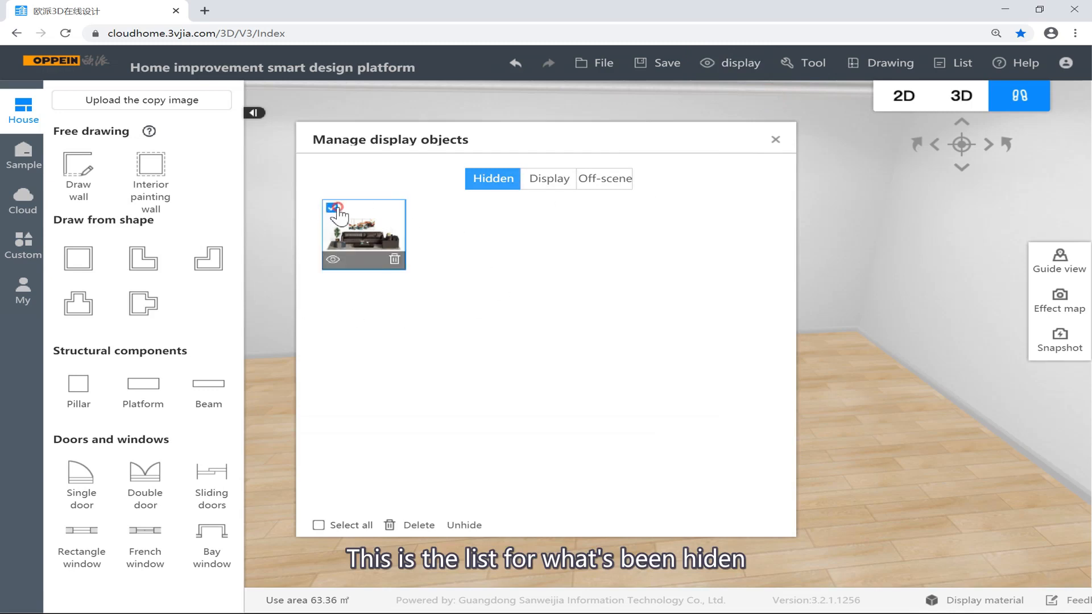
pyautogui.click(318, 525)
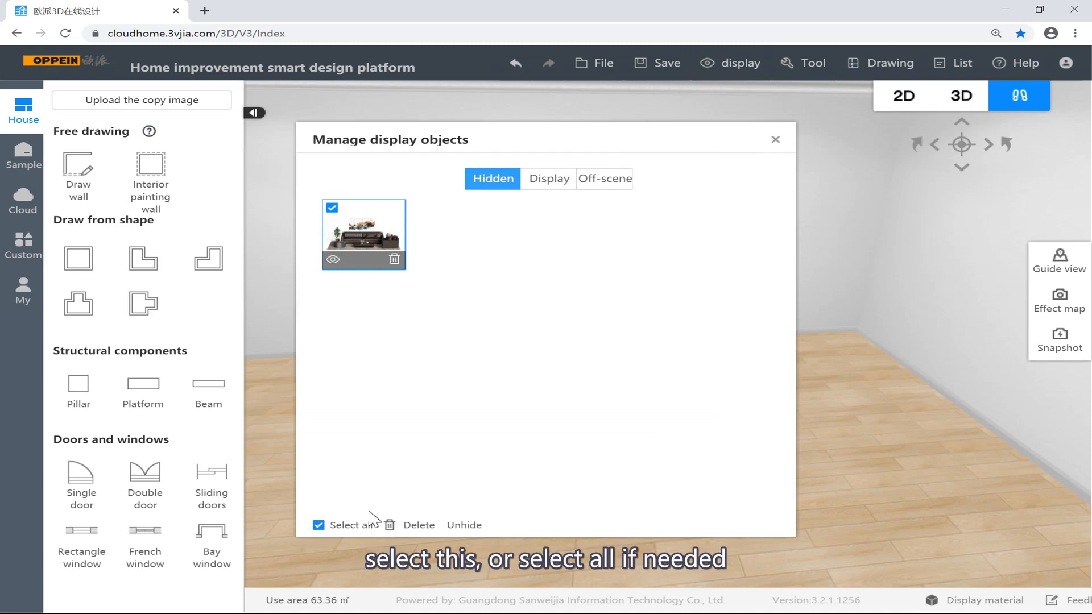
pyautogui.click(464, 527)
pyautogui.click(781, 134)
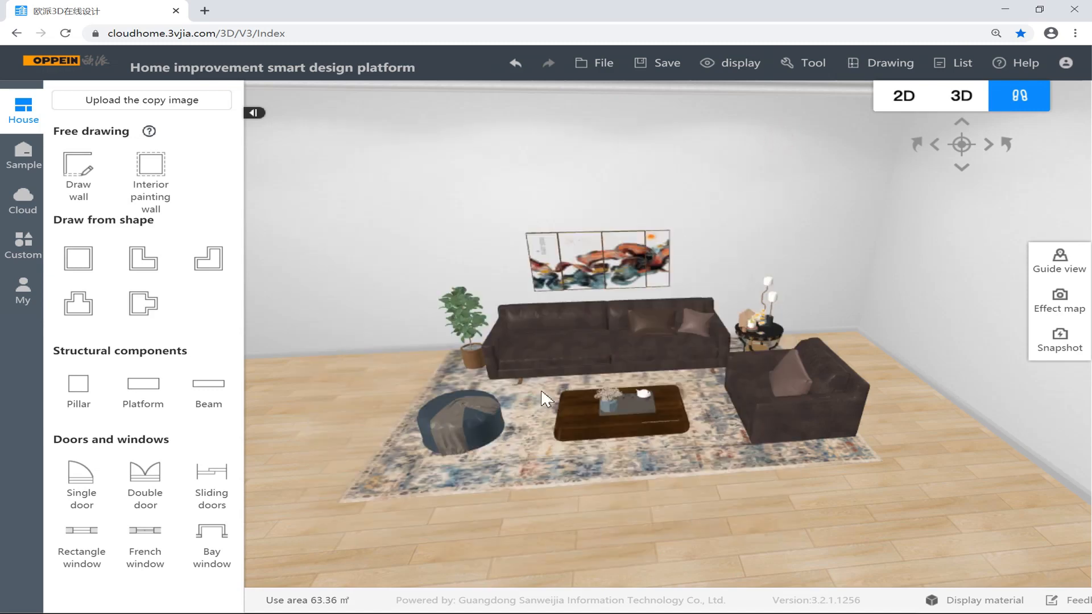
# Turn off the display of the Furniture/Accessories category to hide all furniture in the room
pyautogui.click(741, 64)
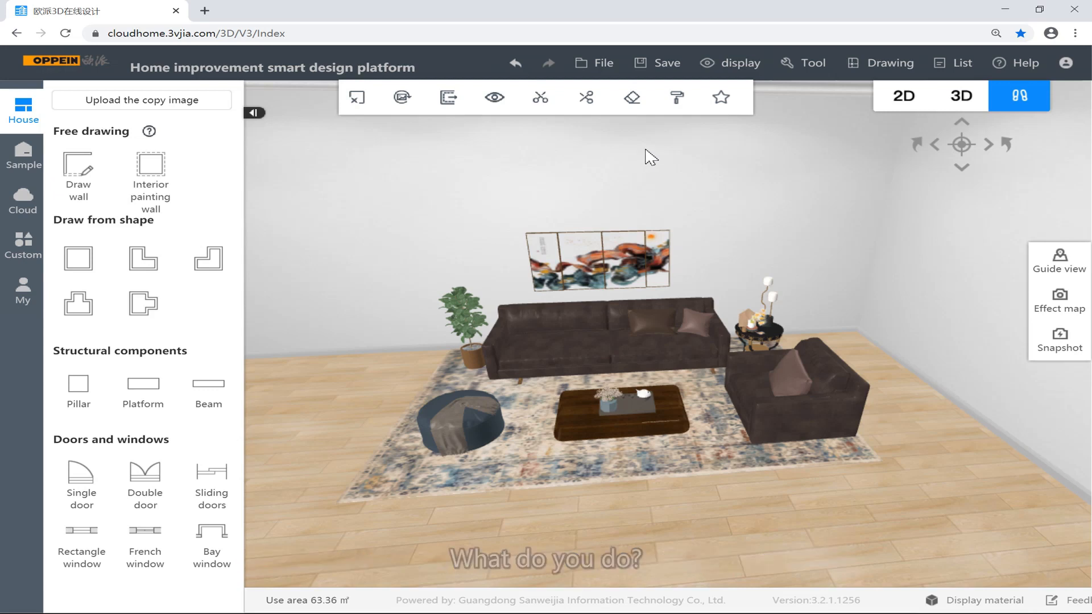
pyautogui.click(754, 71)
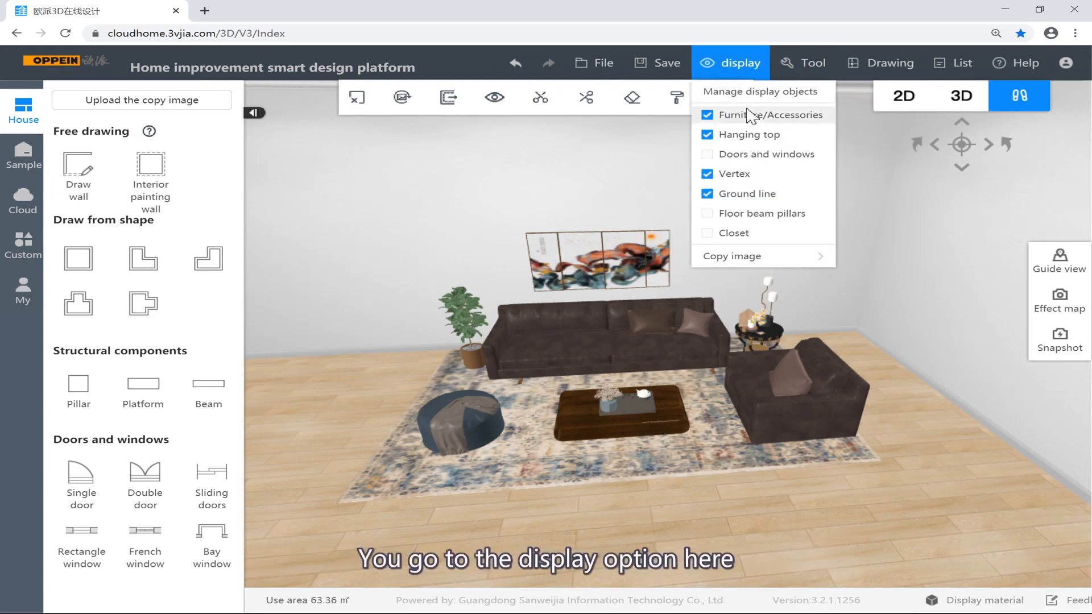
pyautogui.click(711, 119)
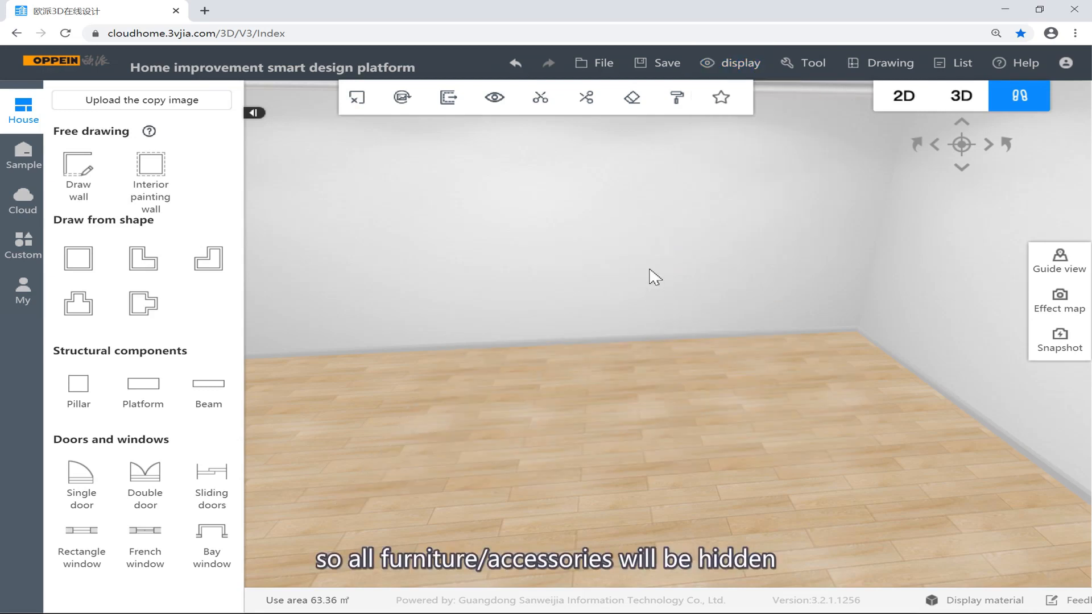
# Turn the display of the Furniture/Accessories category back on so all furniture in the room is shown
pyautogui.moveTo(600, 263)
pyautogui.mouseDown()
pyautogui.moveTo(374, 265)
pyautogui.moveTo(707, 239)
pyautogui.moveTo(602, 274)
pyautogui.mouseUp()
pyautogui.moveTo(761, 64)
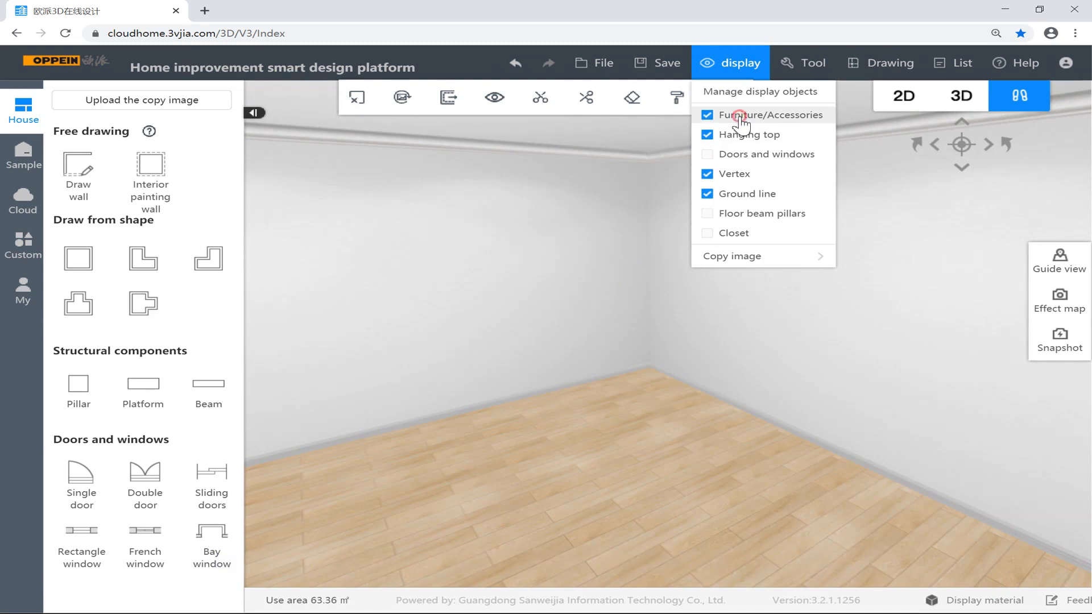
pyautogui.moveTo(653, 202); pyautogui.dragTo(596, 214, button='right')
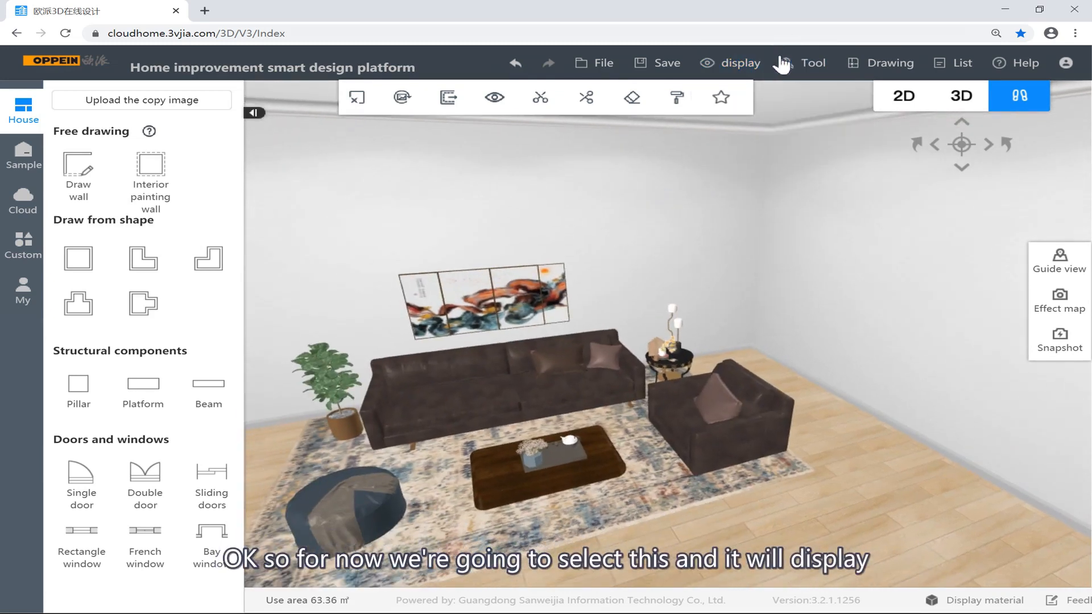
# Open the platform's Set up dialog and examine each settings category, from 2D state through Wall and Operating to display
pyautogui.moveTo(796, 69)
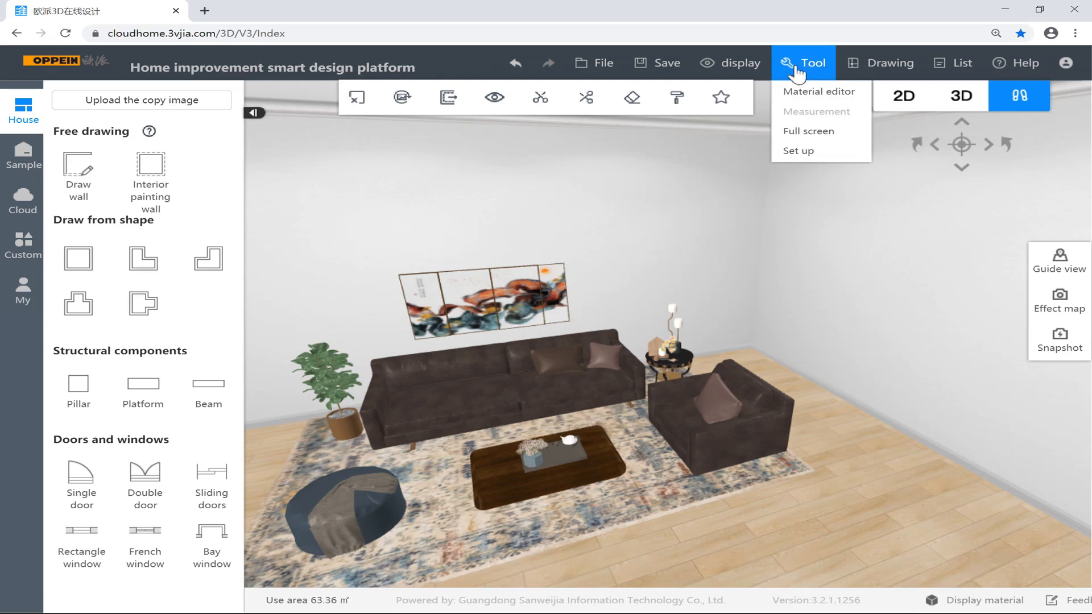
pyautogui.click(810, 150)
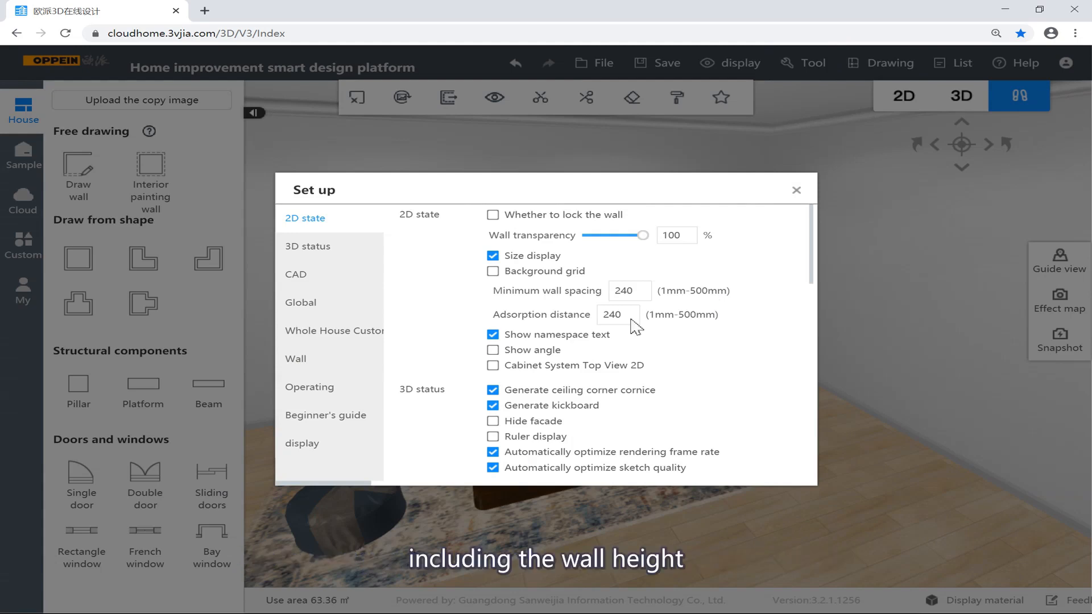
pyautogui.click(349, 363)
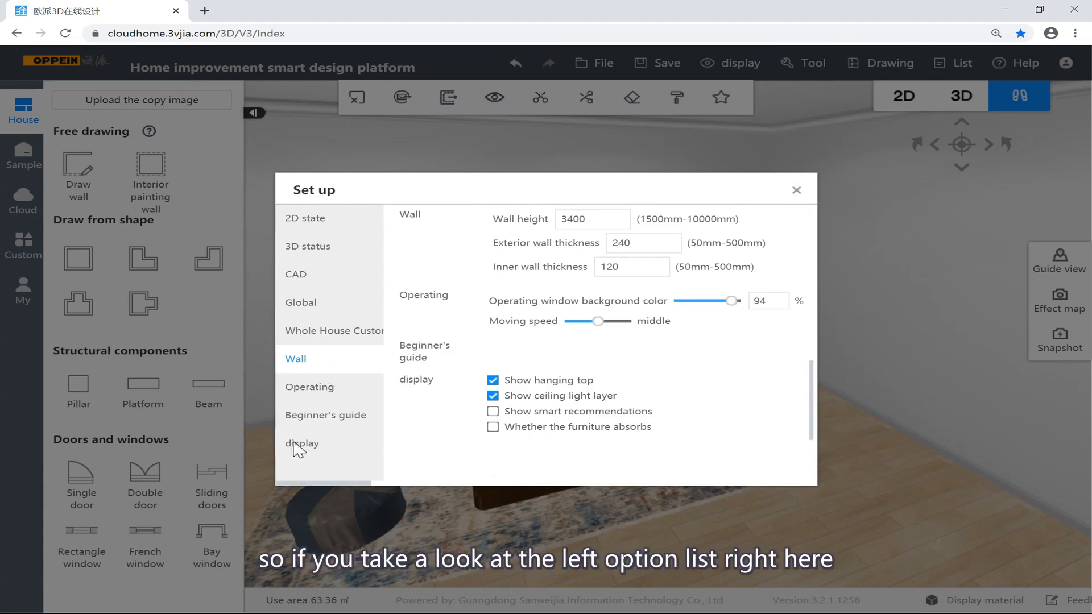
pyautogui.click(311, 221)
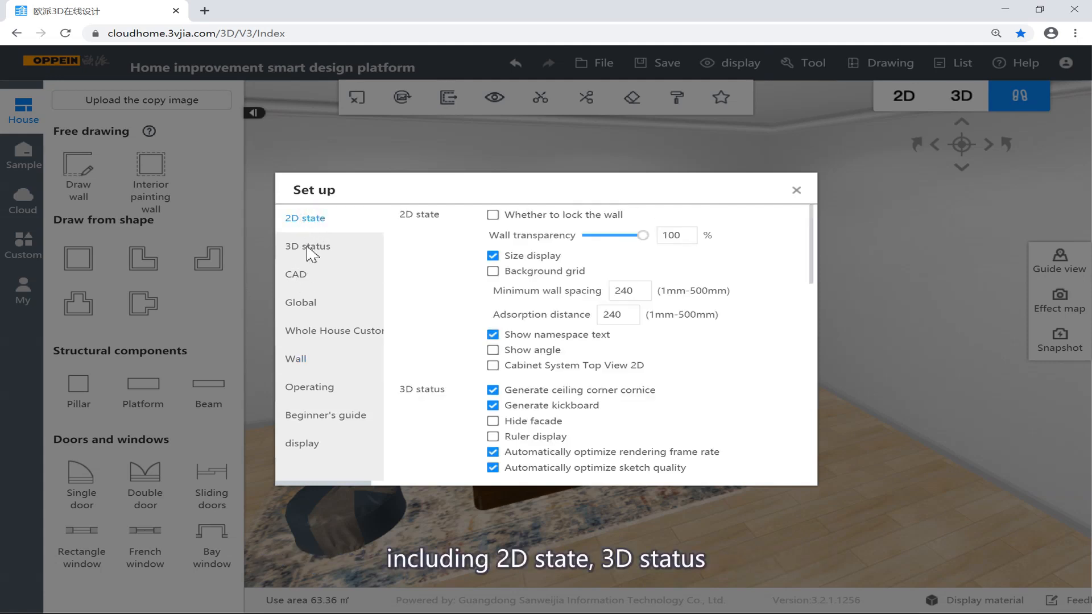
pyautogui.click(308, 248)
pyautogui.click(312, 278)
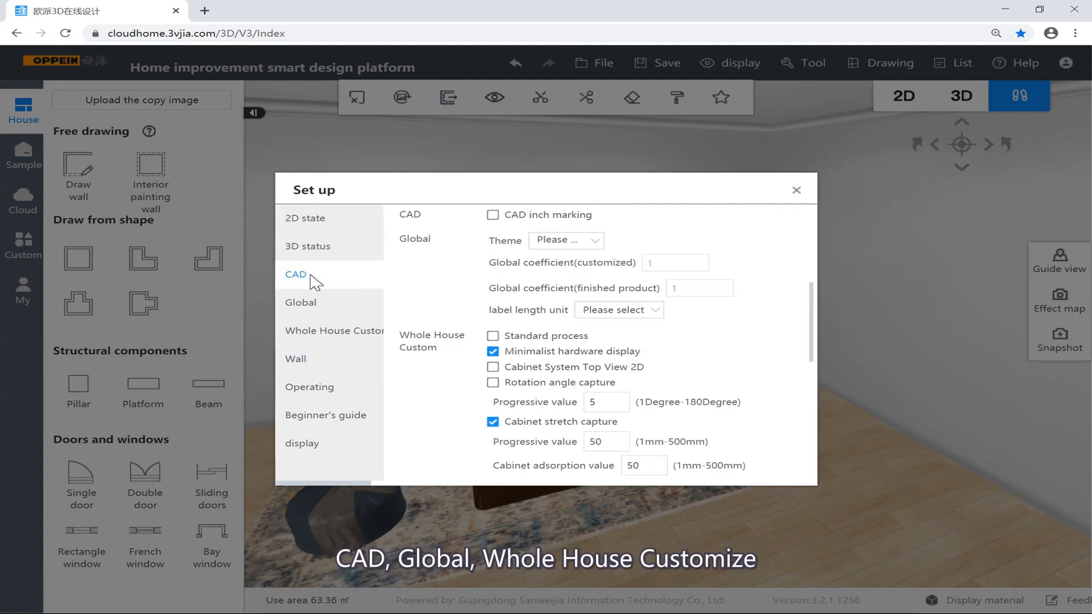
pyautogui.click(325, 302)
pyautogui.click(332, 331)
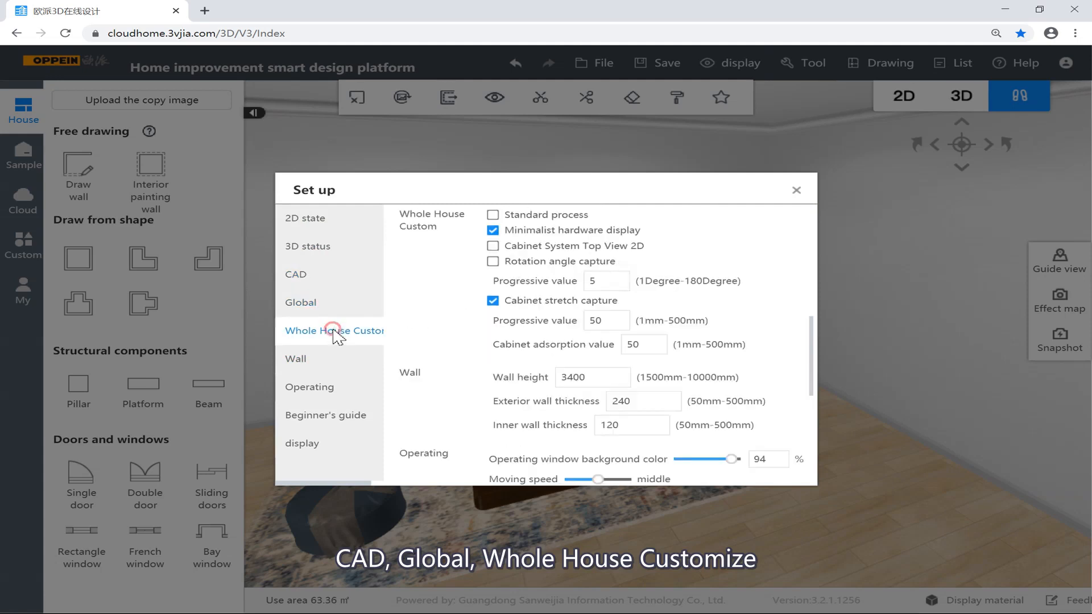
pyautogui.click(329, 359)
pyautogui.click(302, 389)
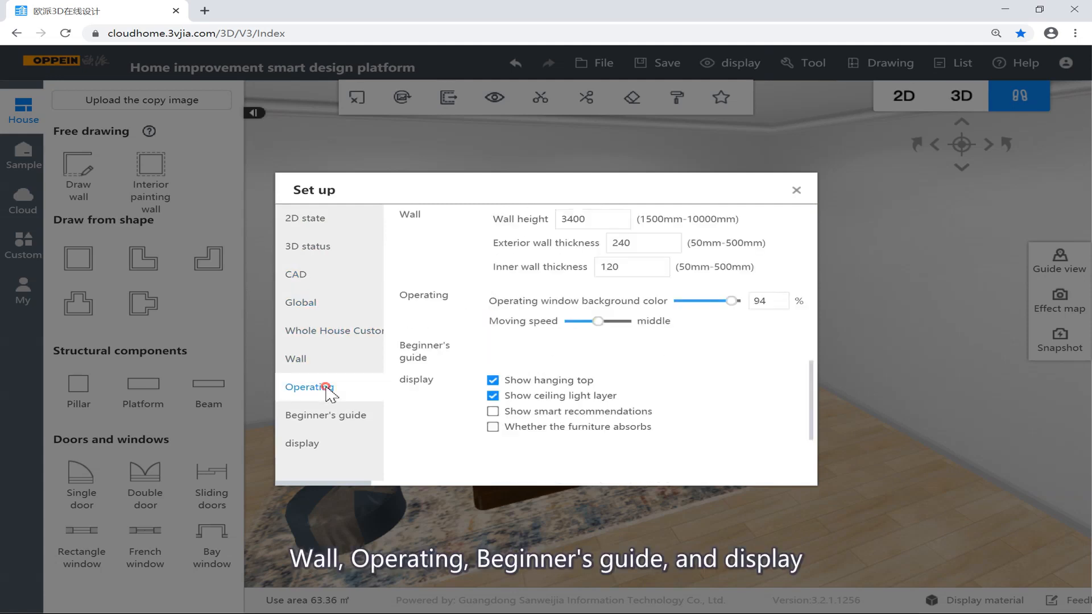
pyautogui.click(333, 419)
pyautogui.click(325, 444)
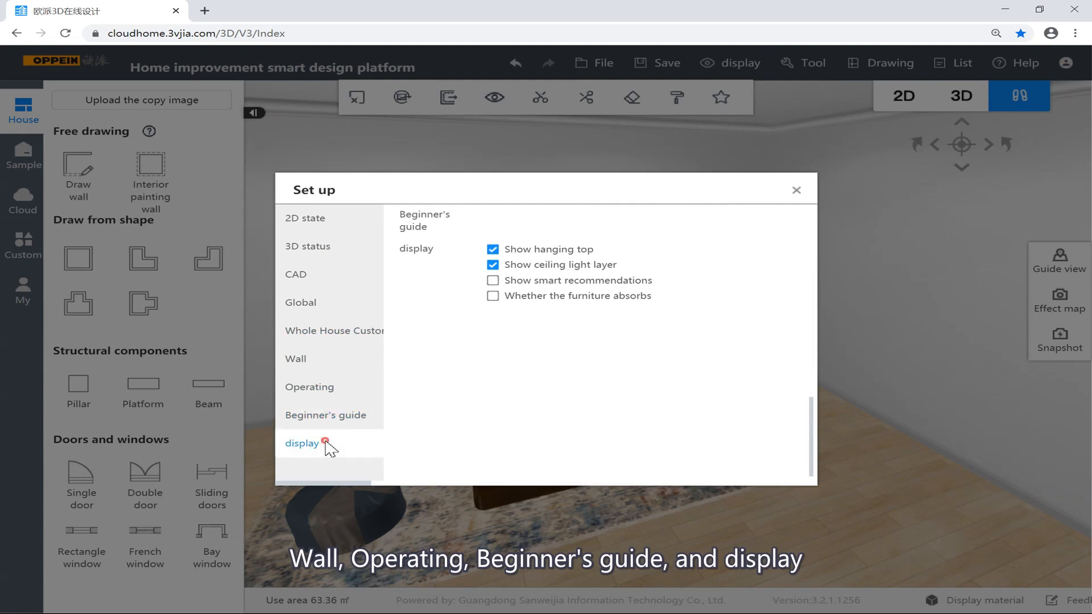
# Set the wall height to 3000 mm in the Wall settings
pyautogui.click(331, 364)
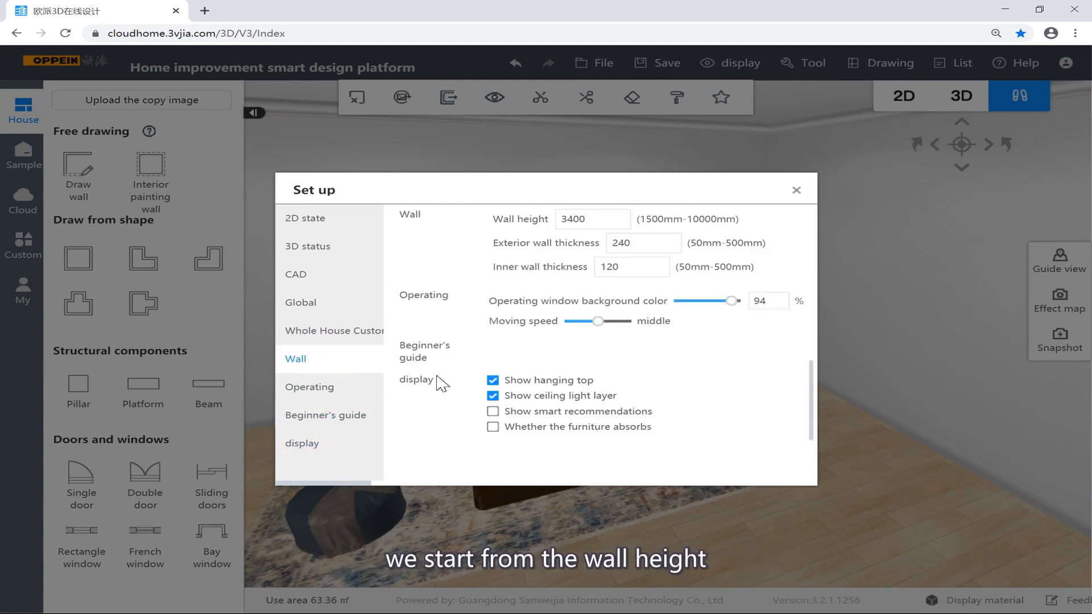
pyautogui.doubleClick(589, 219)
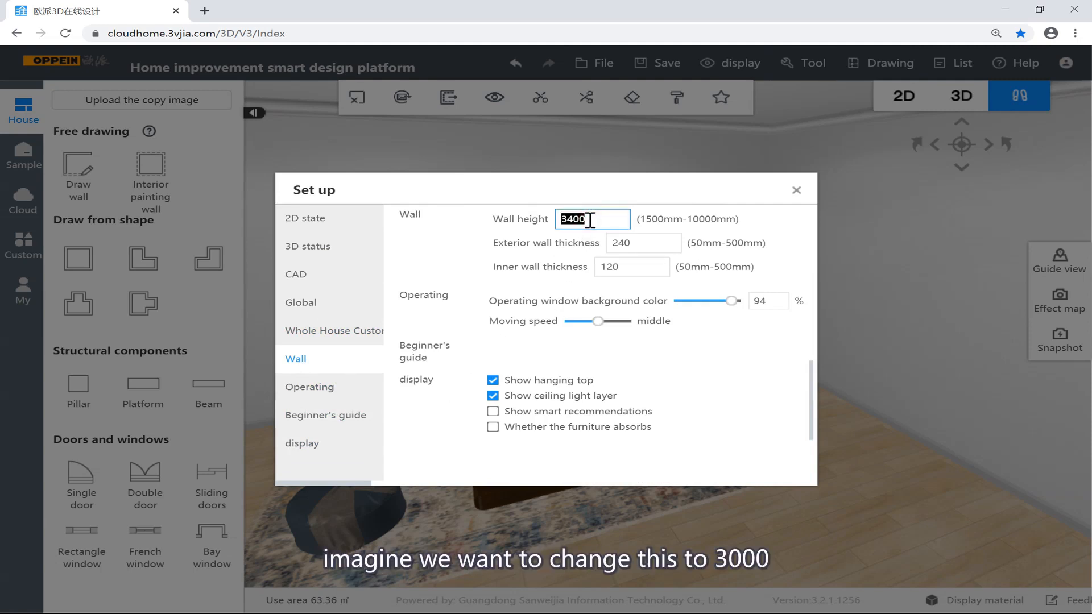
pyautogui.write('3')
pyautogui.press('Return')
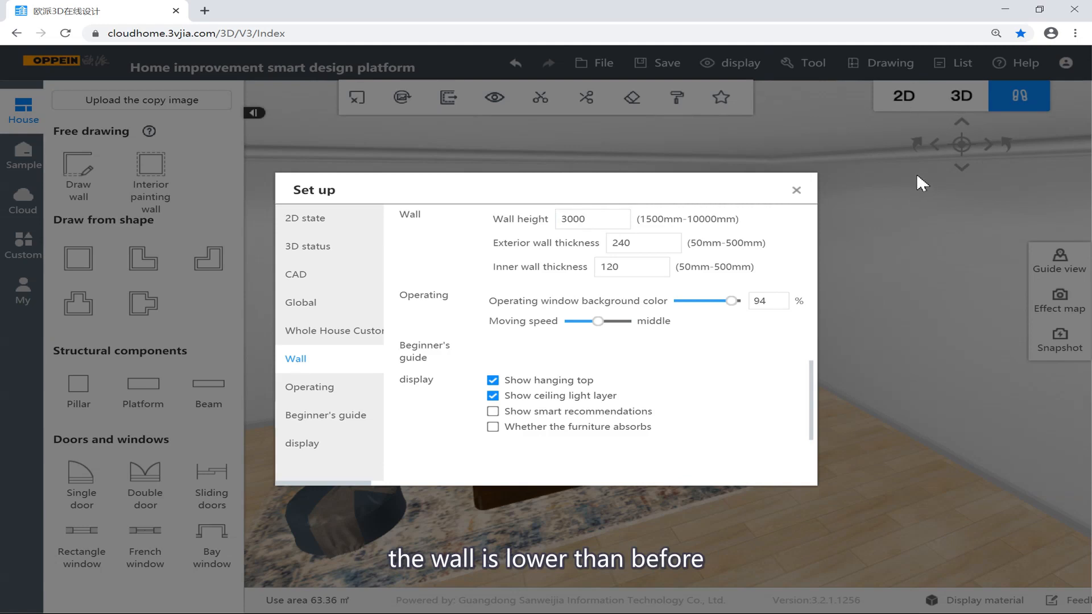
# Set the wall height to 3200 mm in the Wall settings
pyautogui.click(595, 217)
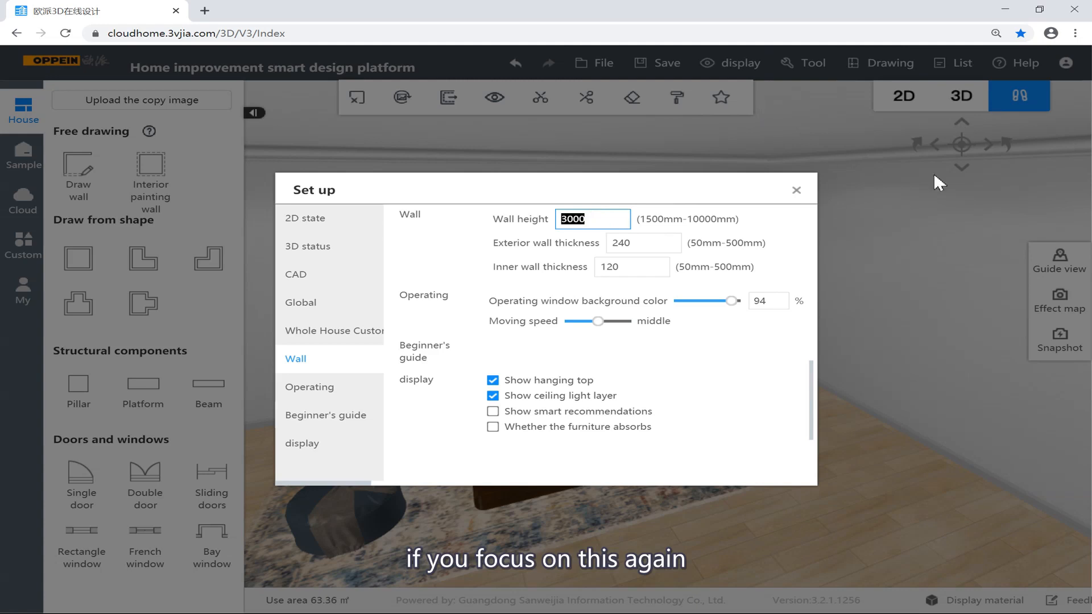
pyautogui.write('3')
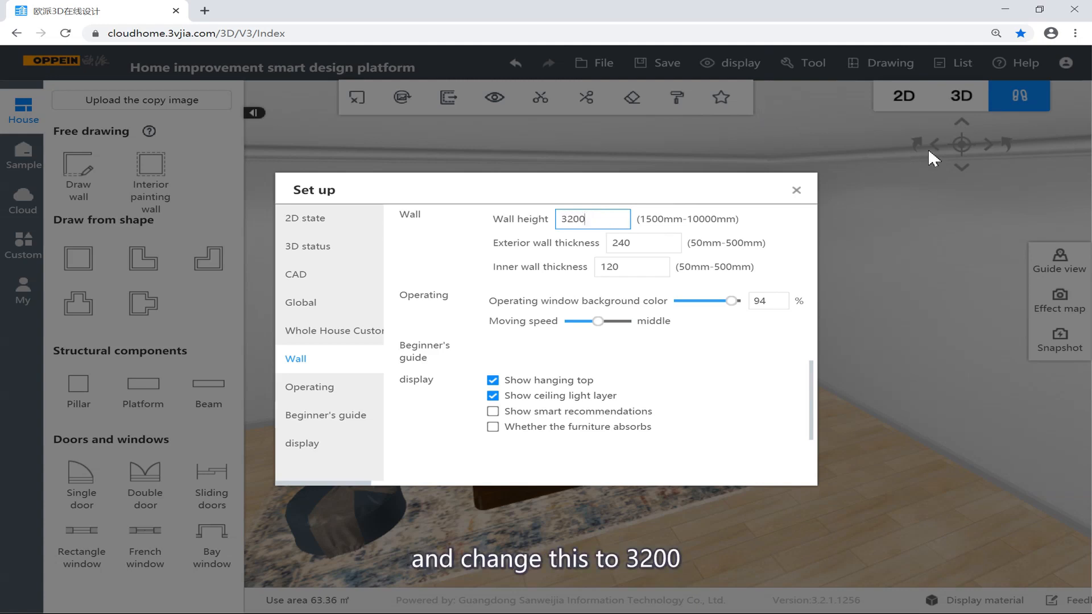
pyautogui.click(929, 150)
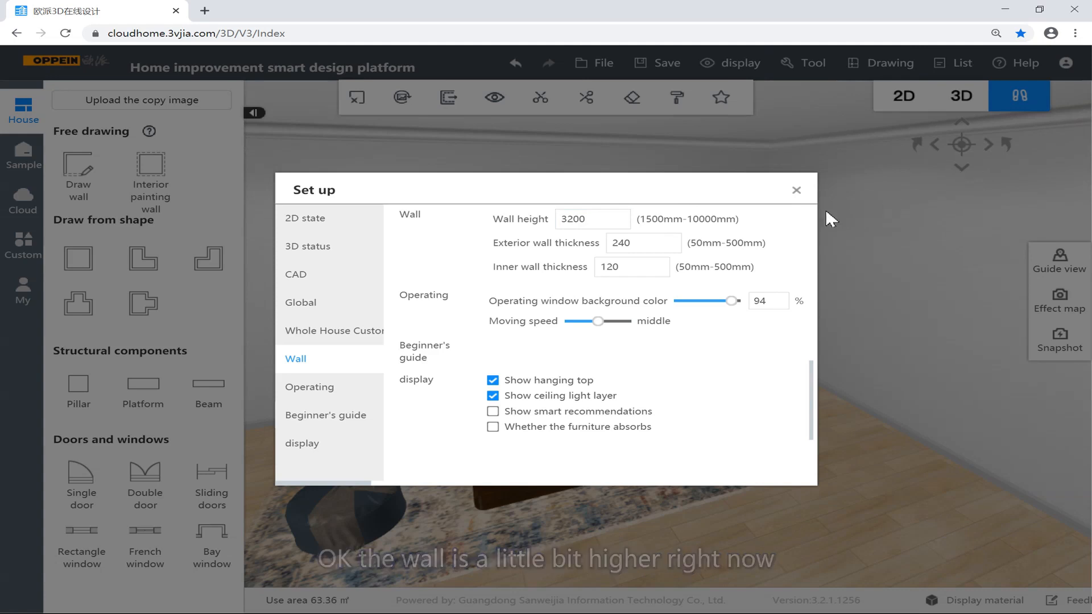
# Switch to the 2D plan view and set the exterior wall thickness to 200 mm in the Wall settings
pyautogui.click(660, 244)
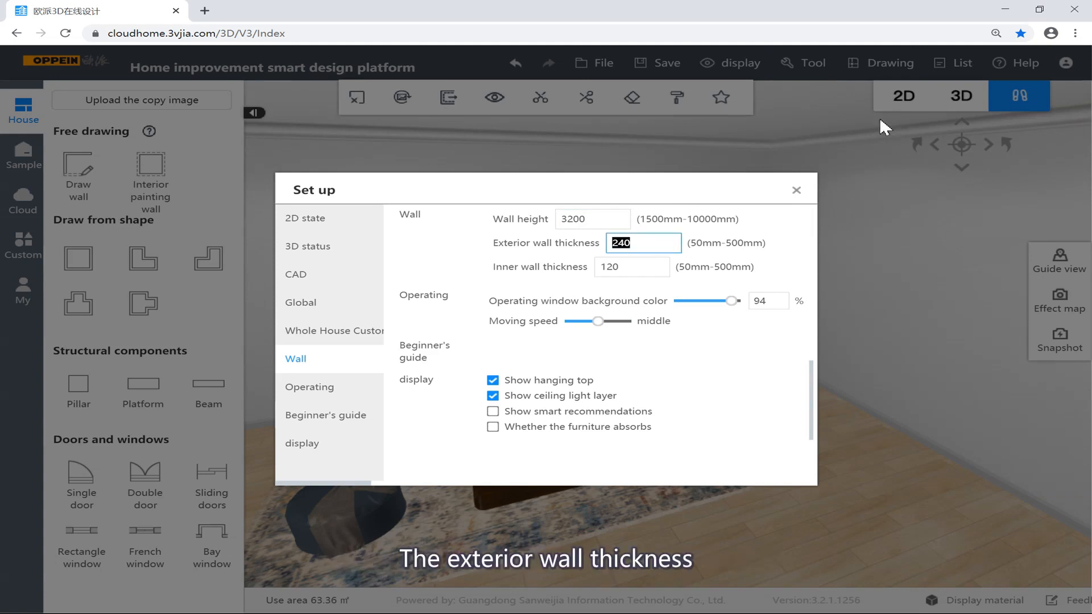
pyautogui.click(797, 191)
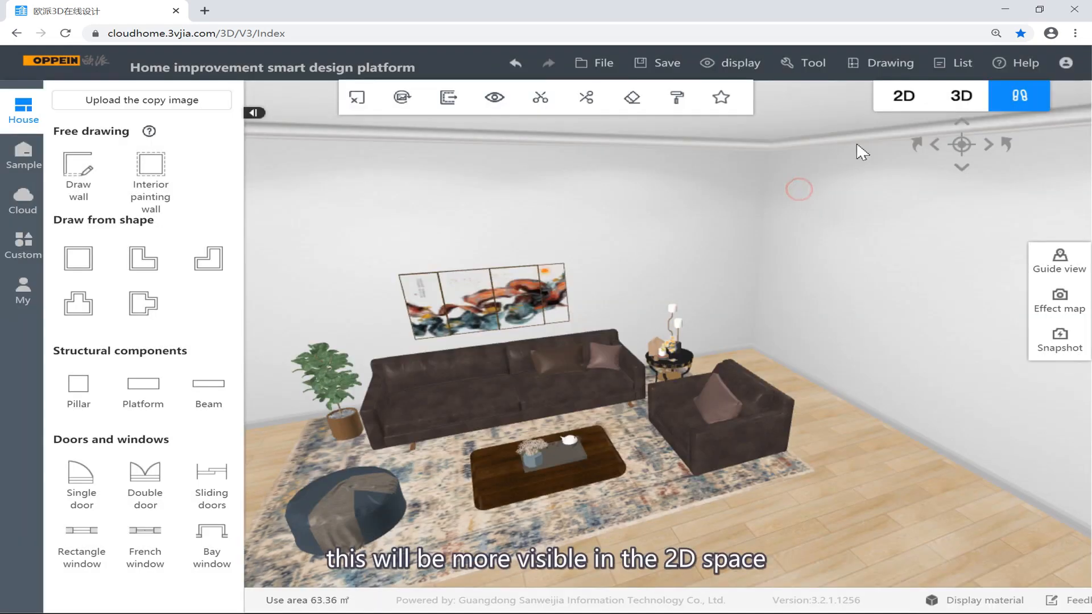
pyautogui.click(896, 101)
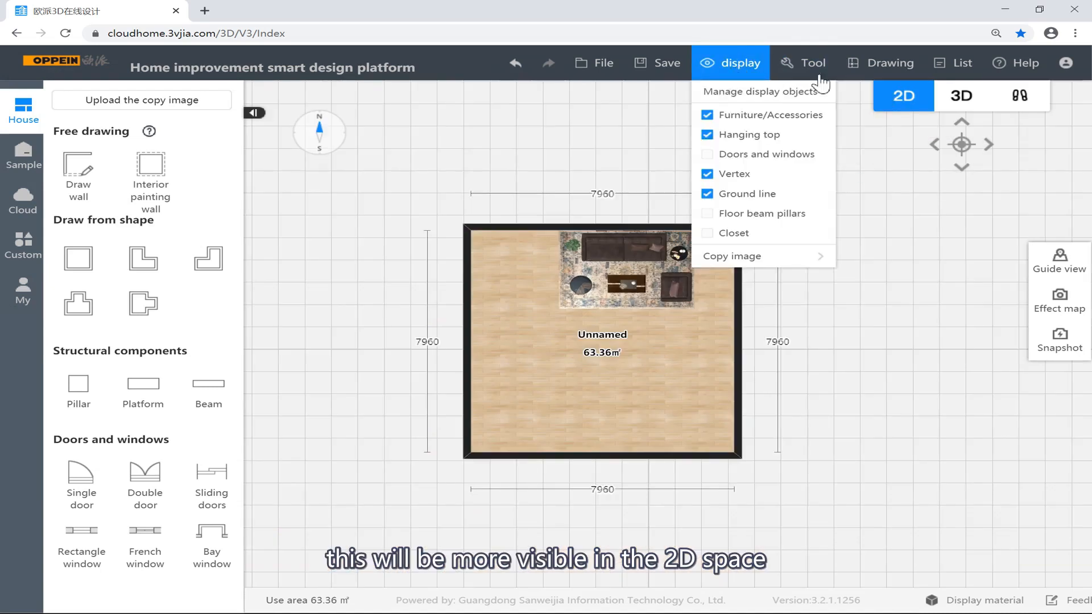
pyautogui.moveTo(809, 77)
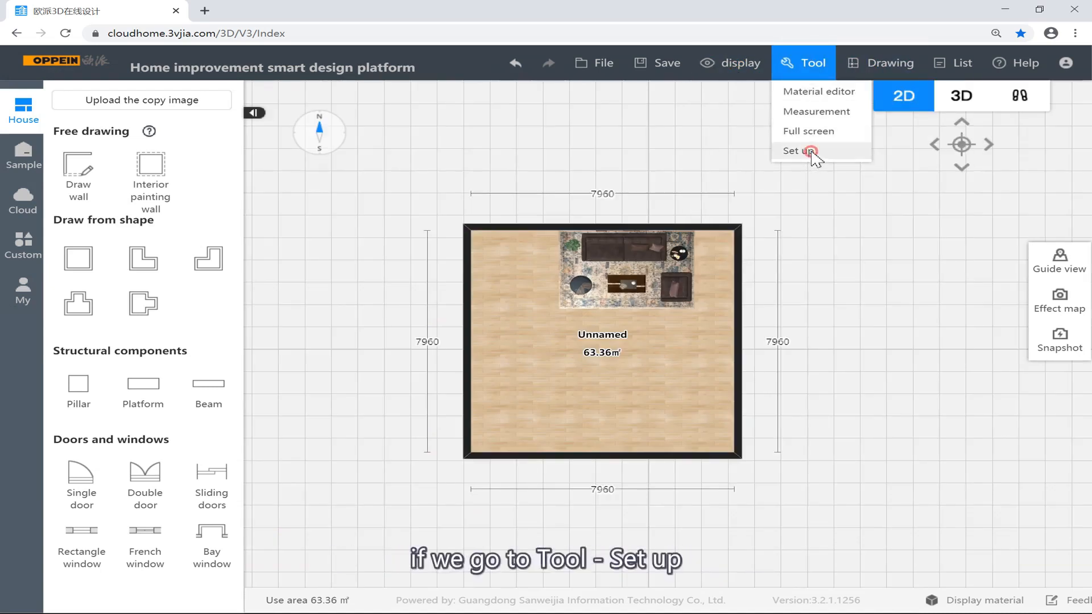
pyautogui.click(808, 149)
pyautogui.moveTo(642, 198); pyautogui.dragTo(670, 344)
pyautogui.doubleClick(672, 388)
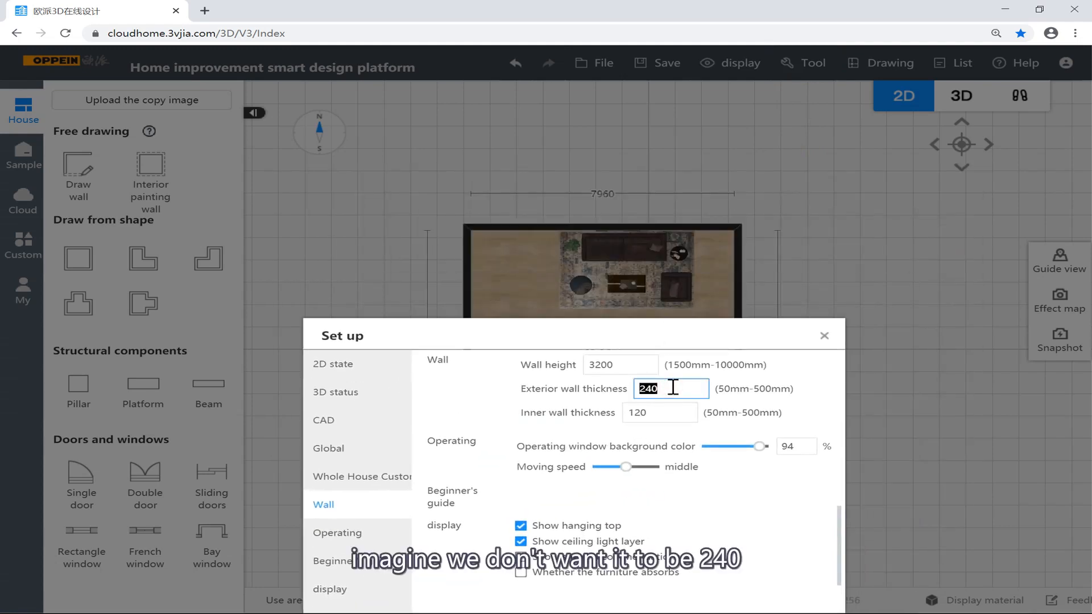
pyautogui.write('200')
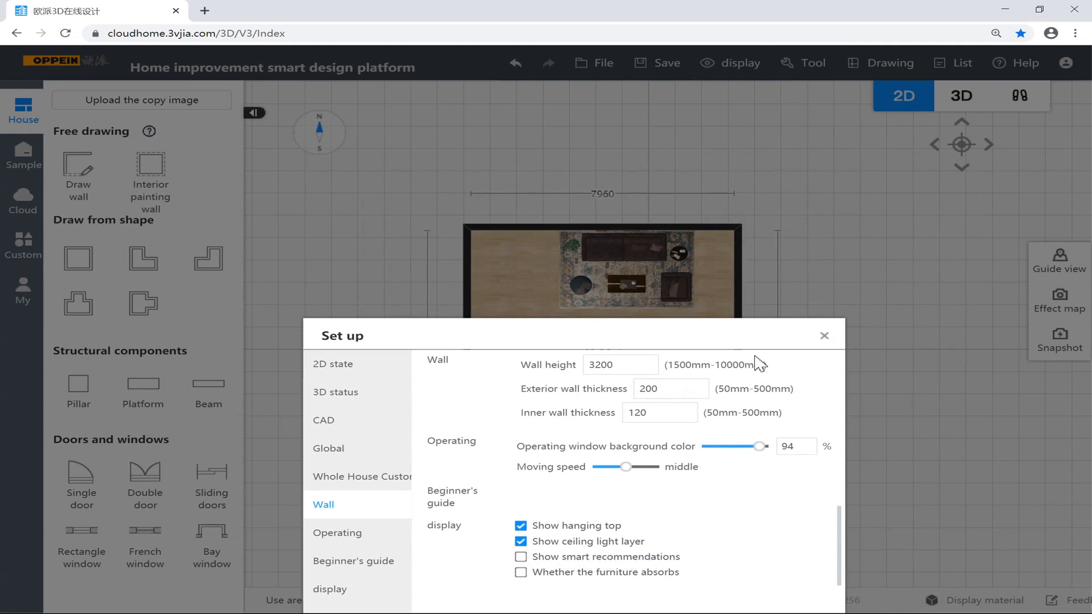
pyautogui.moveTo(739, 359); pyautogui.dragTo(728, 195)
pyautogui.click(817, 178)
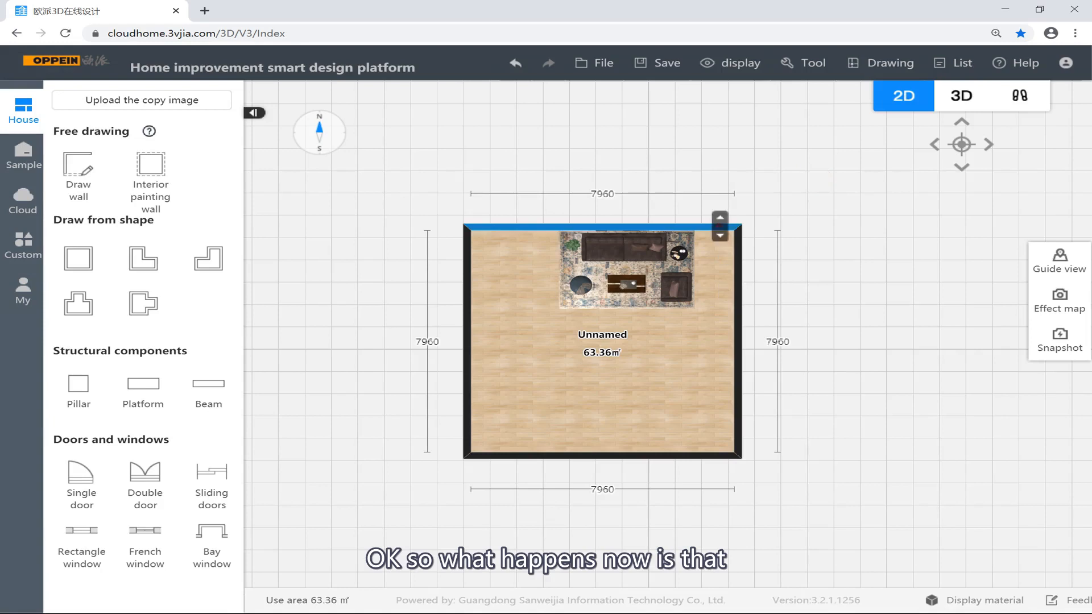
# Inspect the thickness of the furnished room's east wall in the 2D plan
pyautogui.click(724, 230)
pyautogui.click(735, 248)
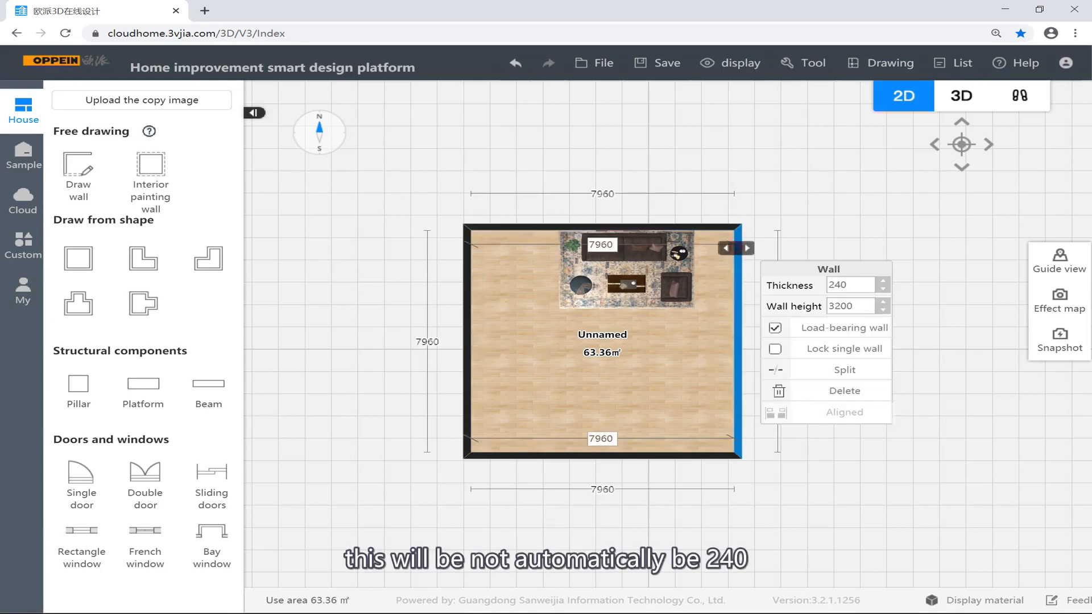
# Place a square room of 8000 by 8000 mm east of the furnished room and inspect the thickness of its north wall
pyautogui.moveTo(882, 230); pyautogui.dragTo(710, 225)
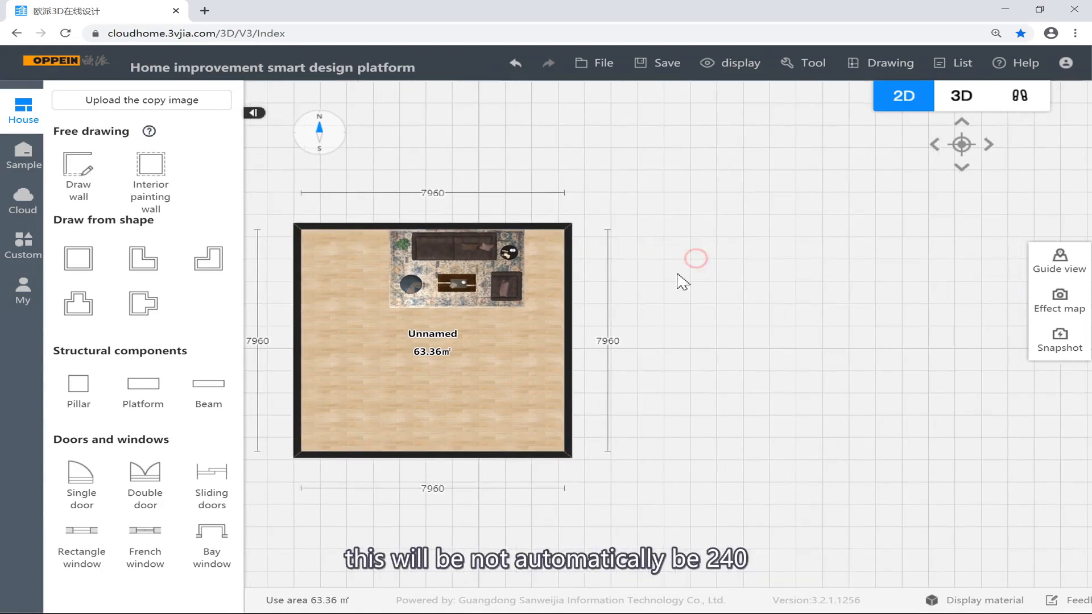
pyautogui.click(74, 257)
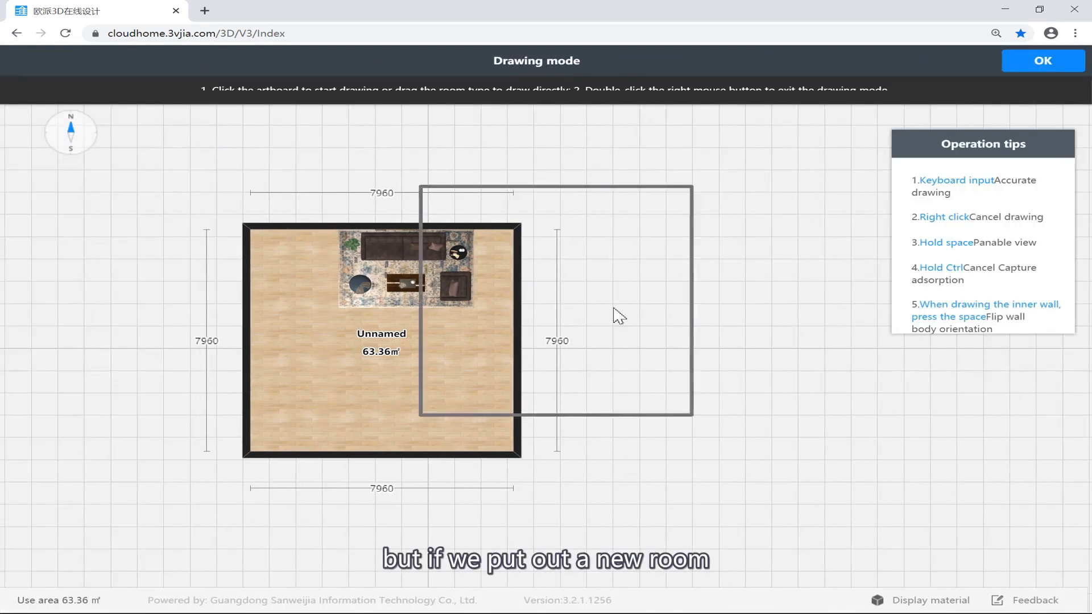
pyautogui.click(726, 349)
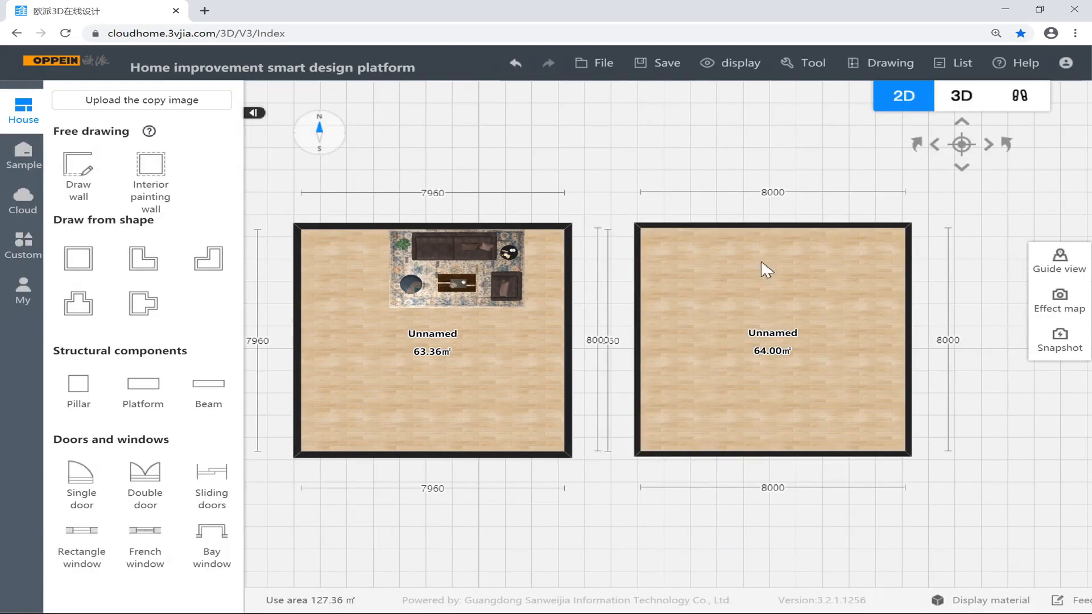
pyautogui.click(759, 227)
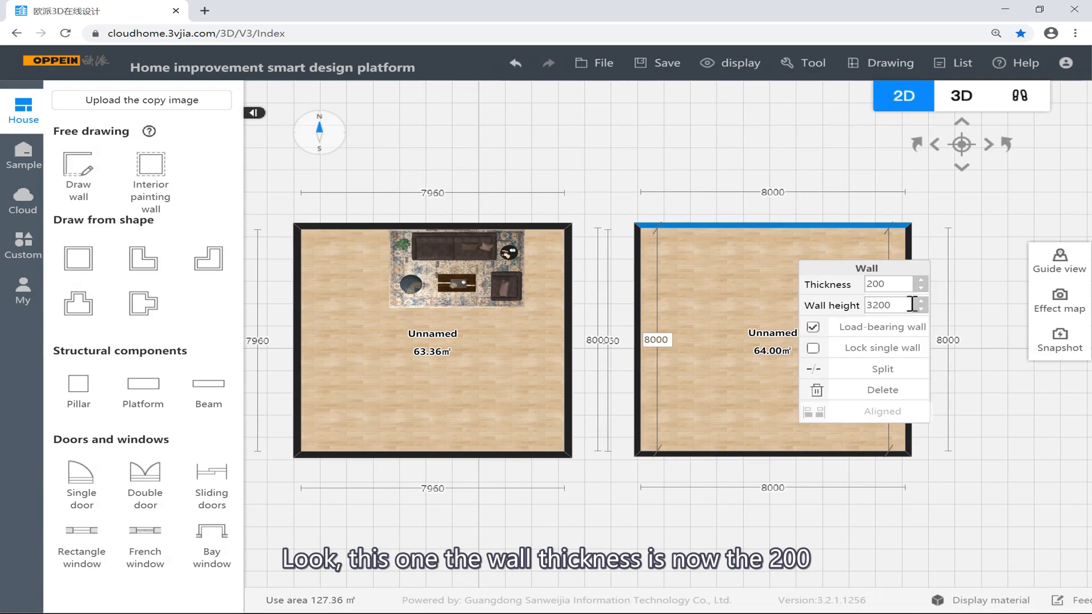
pyautogui.click(891, 284)
pyautogui.click(628, 212)
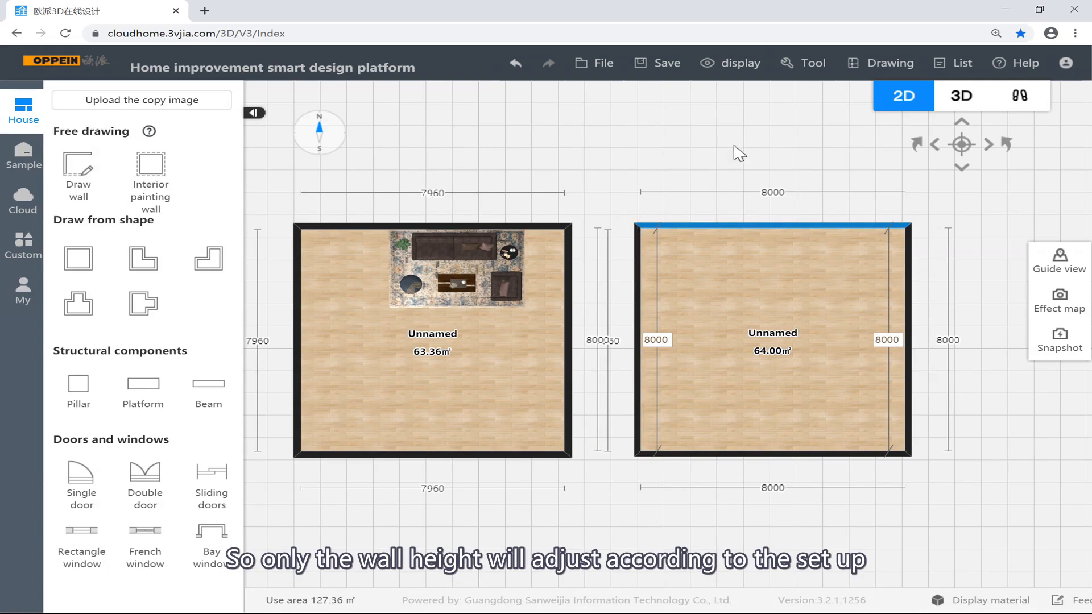
# Set the exterior wall thickness to 240 mm in the Wall settings and close the dialog
pyautogui.click(804, 63)
pyautogui.click(810, 149)
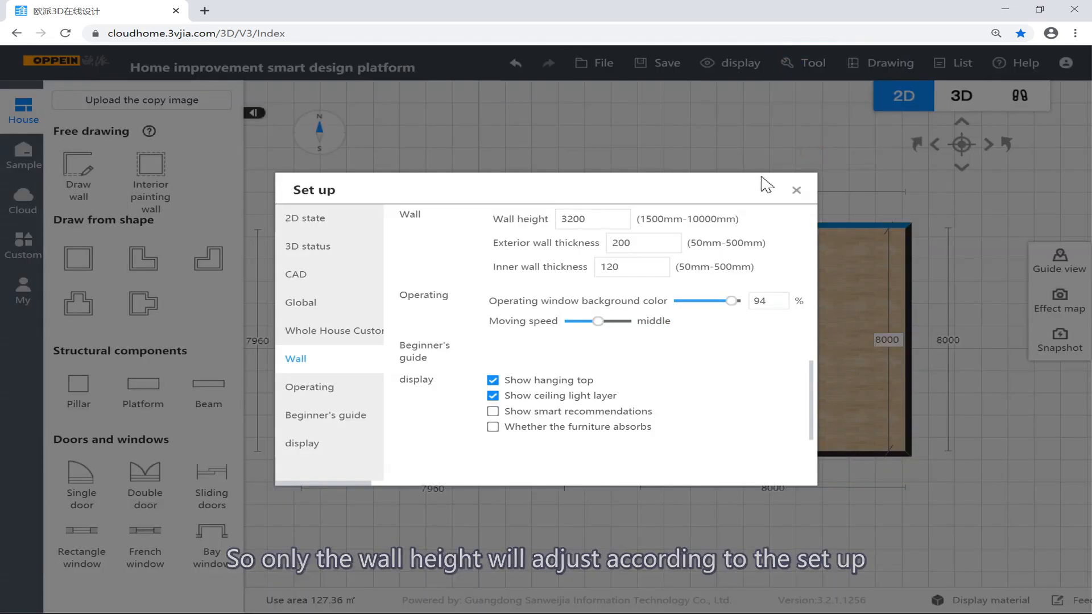
pyautogui.click(636, 244)
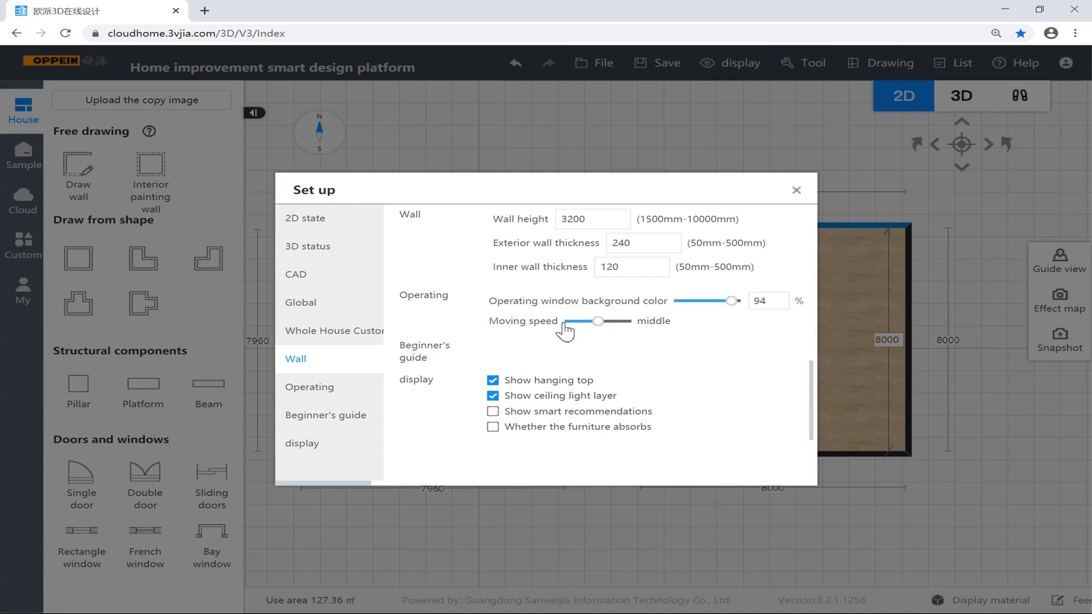
pyautogui.click(797, 191)
# Switch to the walk-through view and walk forward and backward through the furnished room
pyautogui.click(1019, 108)
pyautogui.press('w')
pyautogui.press('s')
pyautogui.moveTo(954, 146); pyautogui.dragTo(842, 188)
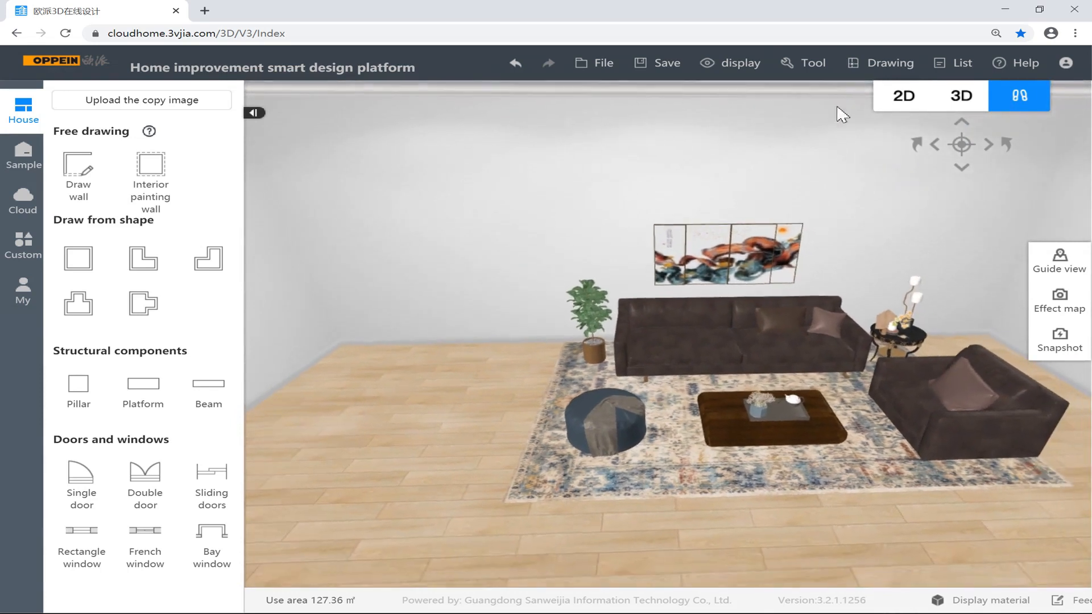
# Raise the walk-through moving speed to middle in the Operating settings and close the dialog
pyautogui.click(808, 67)
pyautogui.click(793, 170)
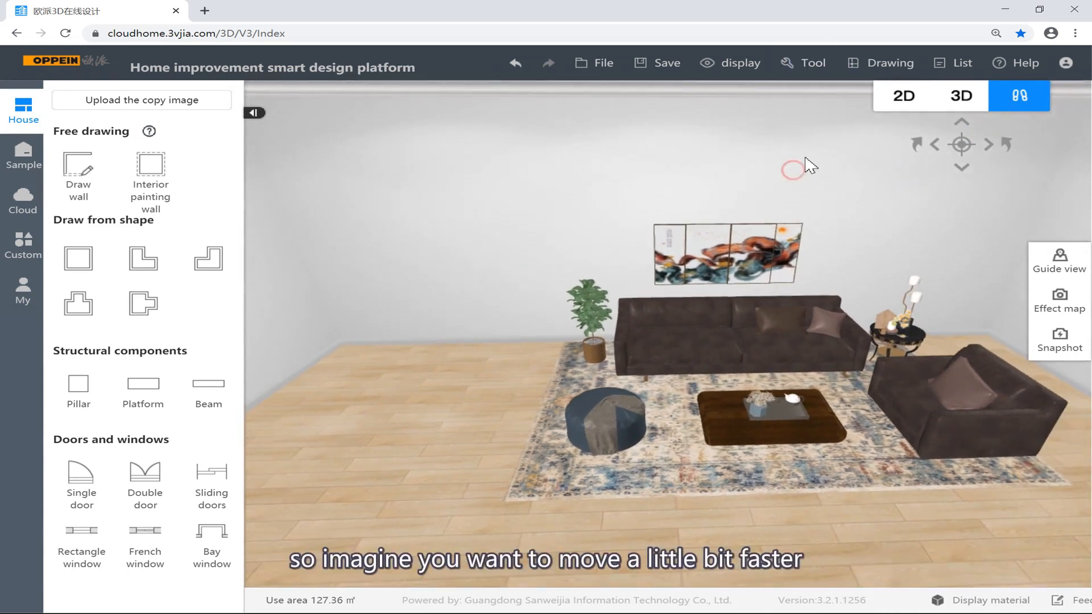
pyautogui.press('s')
pyautogui.moveTo(807, 66)
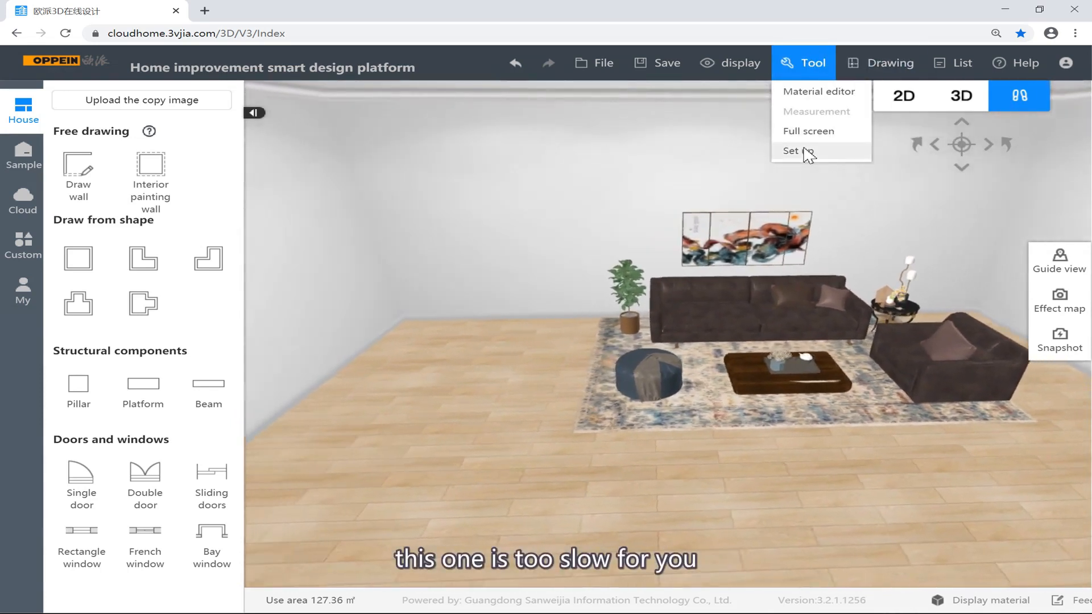
pyautogui.click(806, 152)
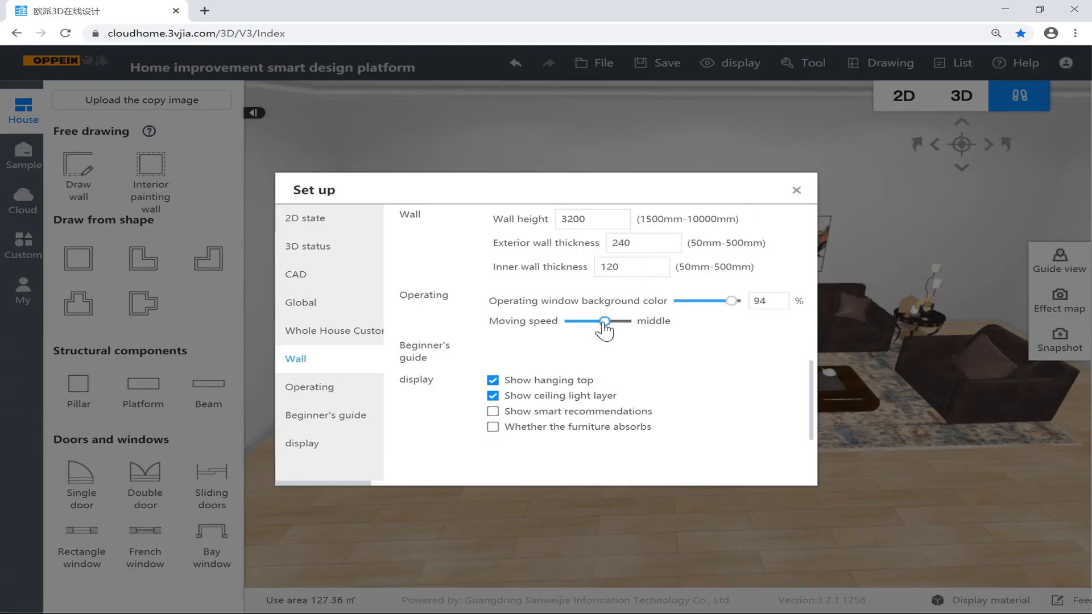
pyautogui.click(796, 190)
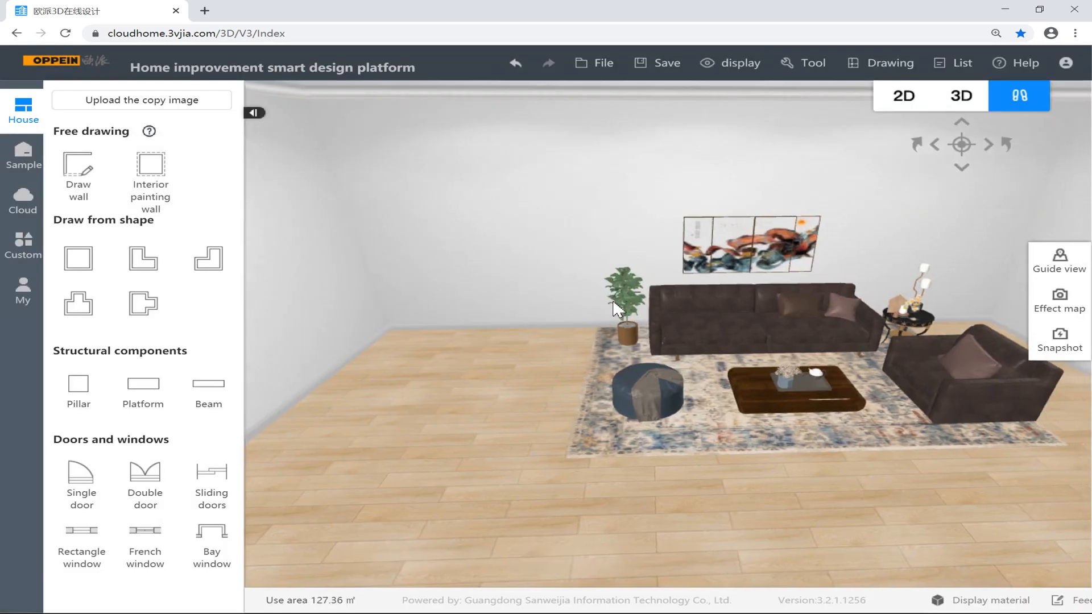
# Walk and turn through the furnished room to test the raised moving speed
pyautogui.press('a')
pyautogui.press('s')
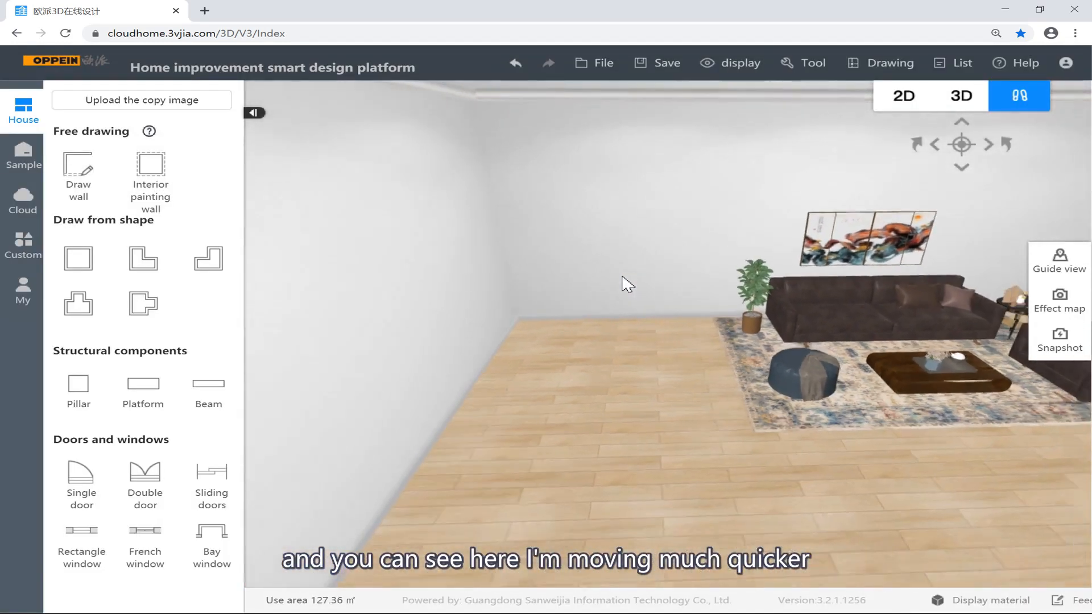
pyautogui.press('d')
pyautogui.press('w')
pyautogui.press('w')
pyautogui.press('a')
pyautogui.moveTo(623, 275)
pyautogui.mouseDown()
pyautogui.moveTo(844, 262)
pyautogui.moveTo(781, 312)
pyautogui.moveTo(885, 301)
pyautogui.moveTo(552, 293)
pyautogui.mouseUp()
pyautogui.press('q')
pyautogui.moveTo(632, 280); pyautogui.dragTo(1013, 327)
pyautogui.press('e')
pyautogui.press('s')
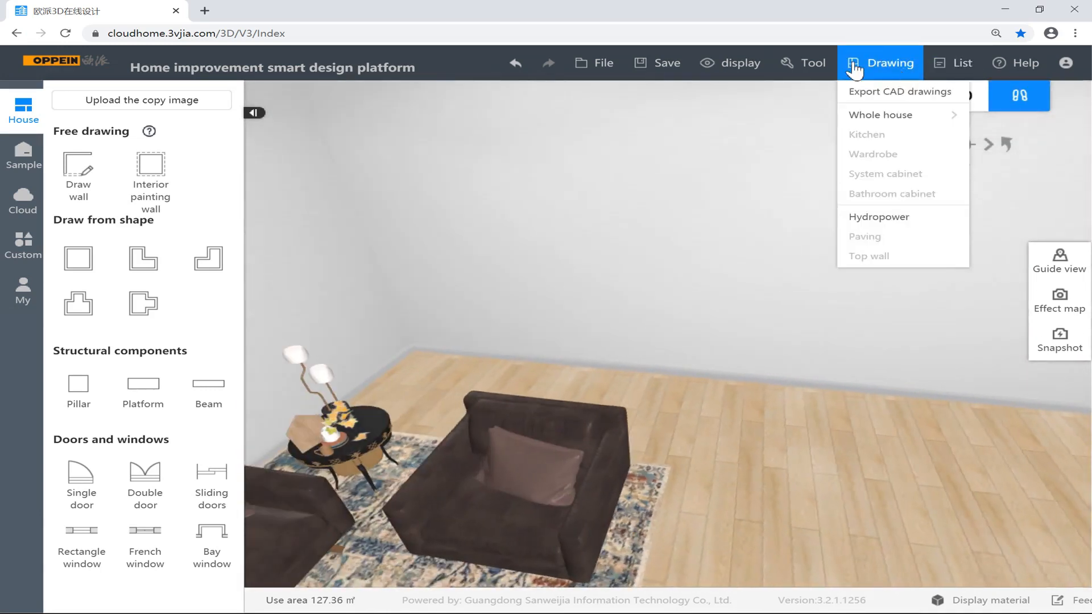
# Lower the moving speed slightly within the middle range, close the settings and turn the view toward the sofa
pyautogui.moveTo(802, 61)
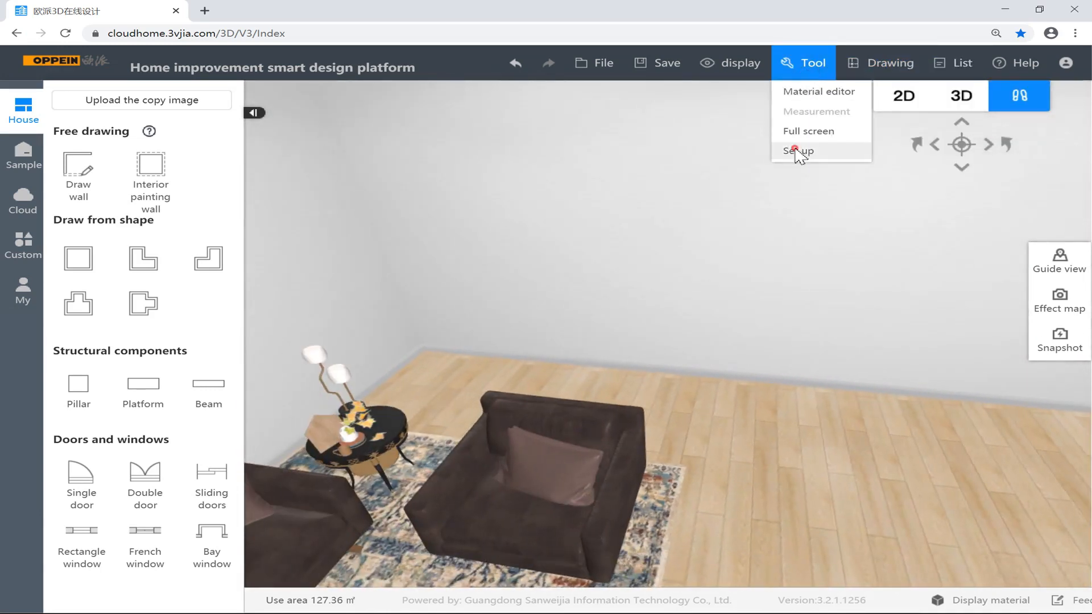
pyautogui.click(796, 149)
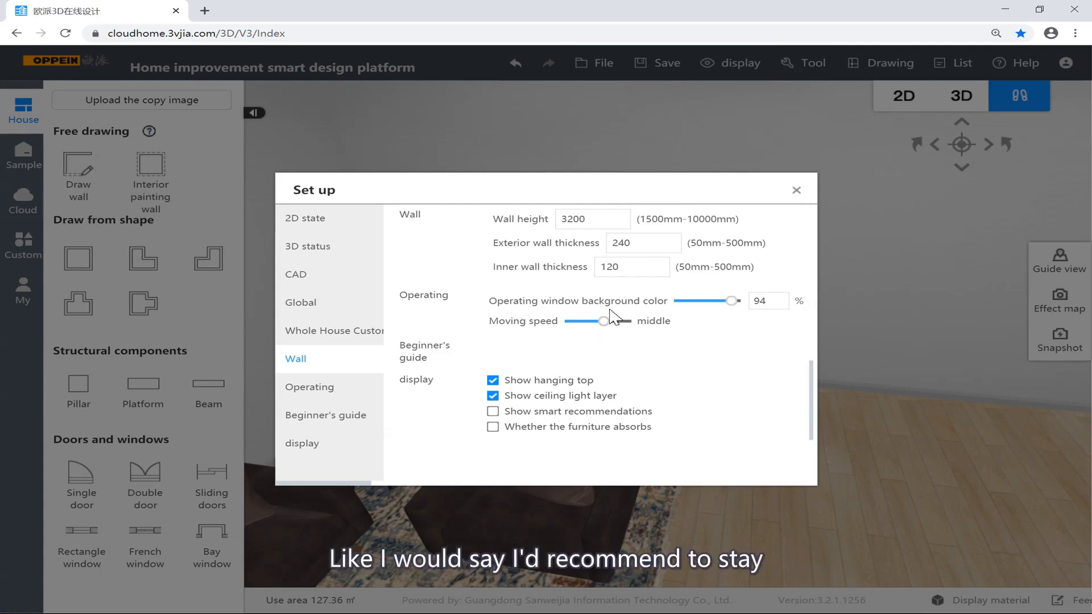
pyautogui.click(798, 190)
pyautogui.moveTo(855, 222)
pyautogui.mouseDown(button='right')
pyautogui.moveTo(653, 239)
pyautogui.moveTo(549, 218)
pyautogui.moveTo(597, 210)
pyautogui.mouseUp(button='right')
# Set the moving speed to about the midpoint of its range in the Operating settings and close the dialog
pyautogui.moveTo(814, 72)
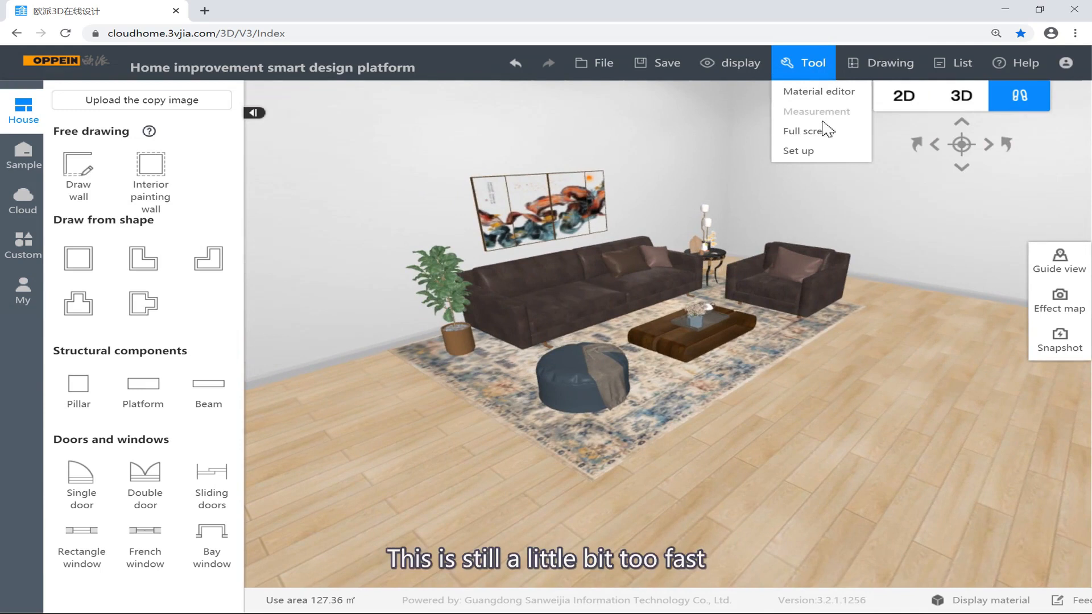
pyautogui.click(828, 150)
pyautogui.click(602, 322)
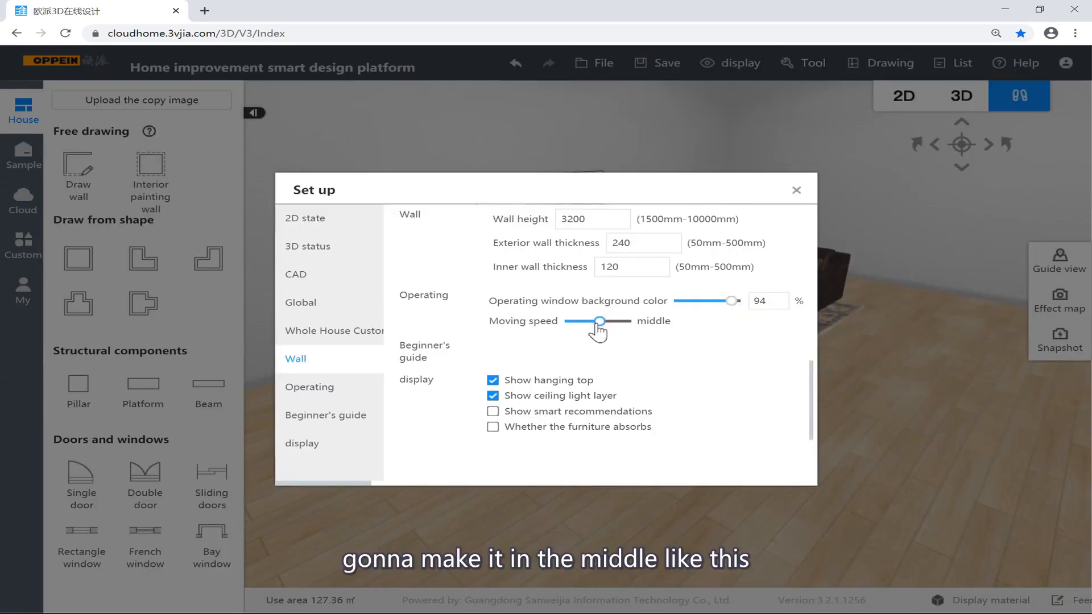
pyautogui.click(797, 191)
pyautogui.click(887, 249)
# Walk forward, backward and sideways around the furniture while turning the view to check the reduced moving speed
pyautogui.moveTo(954, 226); pyautogui.dragTo(688, 206, button='right')
pyautogui.press('d')
pyautogui.press('s')
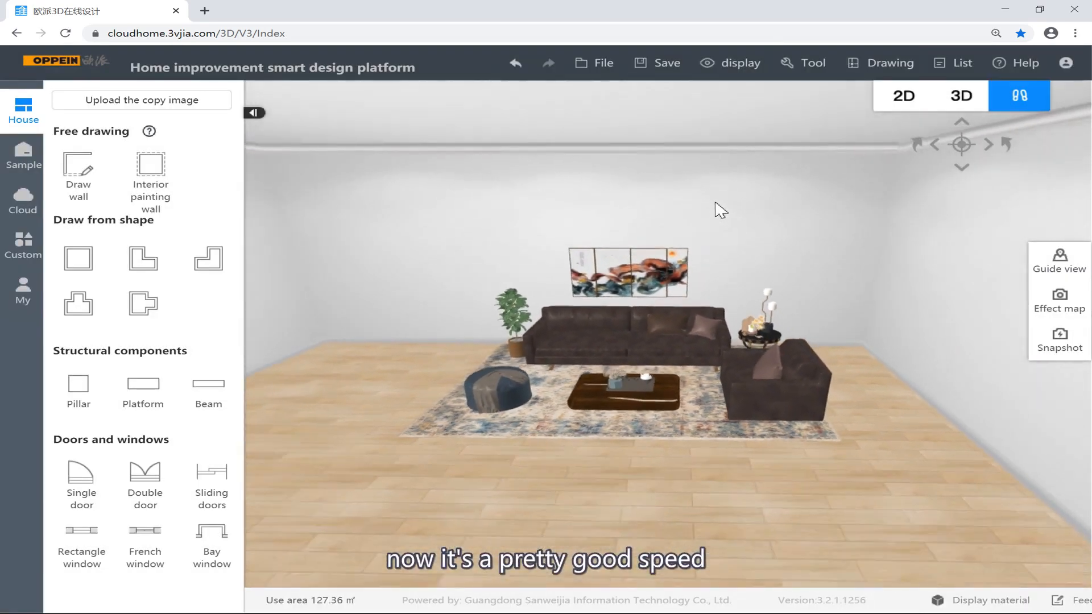
pyautogui.press('a')
pyautogui.press('w')
pyautogui.moveTo(683, 276); pyautogui.dragTo(926, 291, button='right')
pyautogui.press('w')
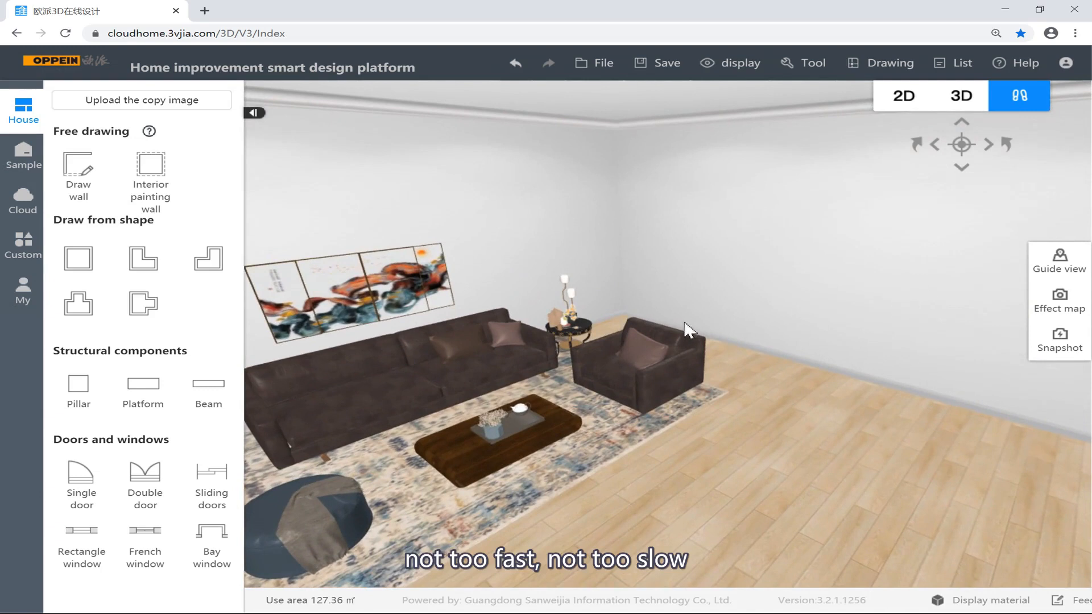
pyautogui.press('d')
pyautogui.press('s')
pyautogui.moveTo(666, 314); pyautogui.dragTo(883, 332, button='right')
pyautogui.press('a')
pyautogui.press('w')
pyautogui.moveTo(619, 297); pyautogui.dragTo(337, 271, button='right')
pyautogui.press('s')
pyautogui.moveTo(580, 285); pyautogui.dragTo(369, 278, button='right')
pyautogui.press('w')
pyautogui.moveTo(476, 273); pyautogui.dragTo(679, 293, button='right')
pyautogui.press('w')
pyautogui.moveTo(626, 286); pyautogui.dragTo(494, 276, button='right')
pyautogui.press('s')
pyautogui.press('d')
# Open the platform settings and look through the options from display and Operating up to 2D state
pyautogui.click(809, 63)
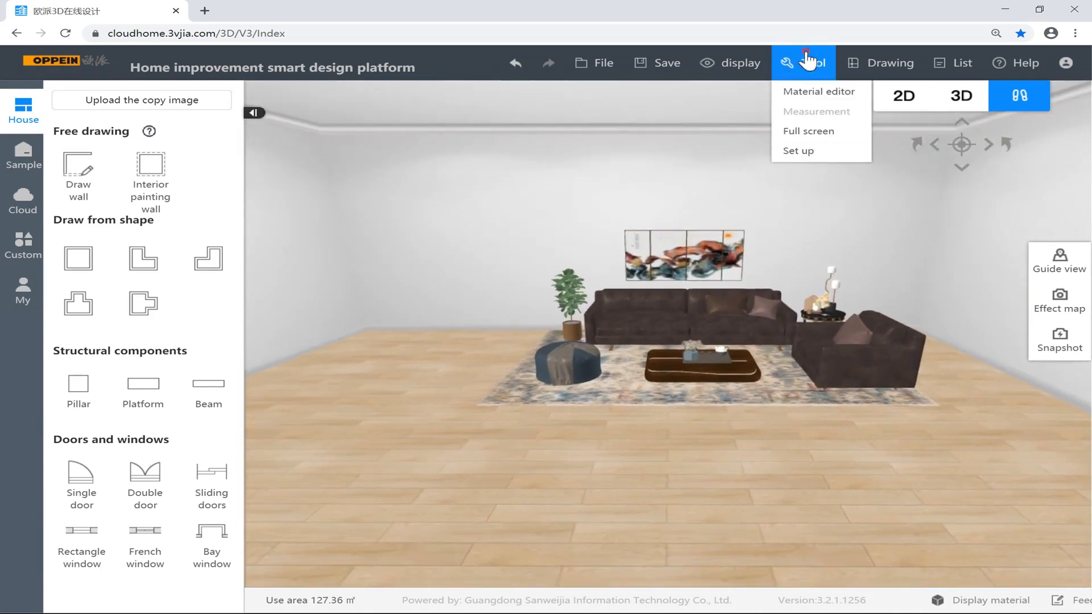
pyautogui.click(835, 151)
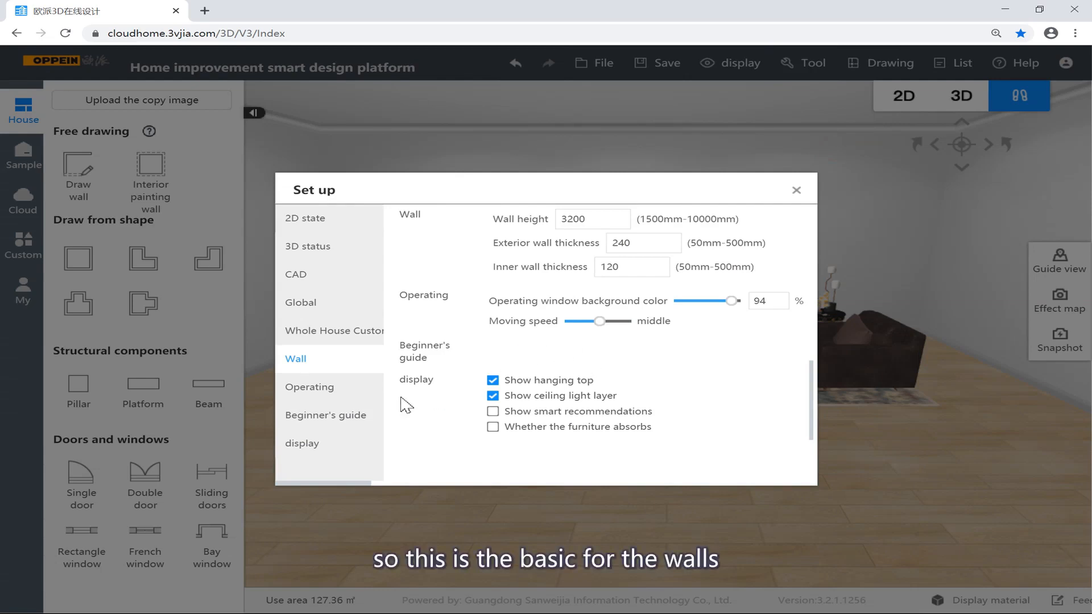
pyautogui.scroll(-2, 580, 357)
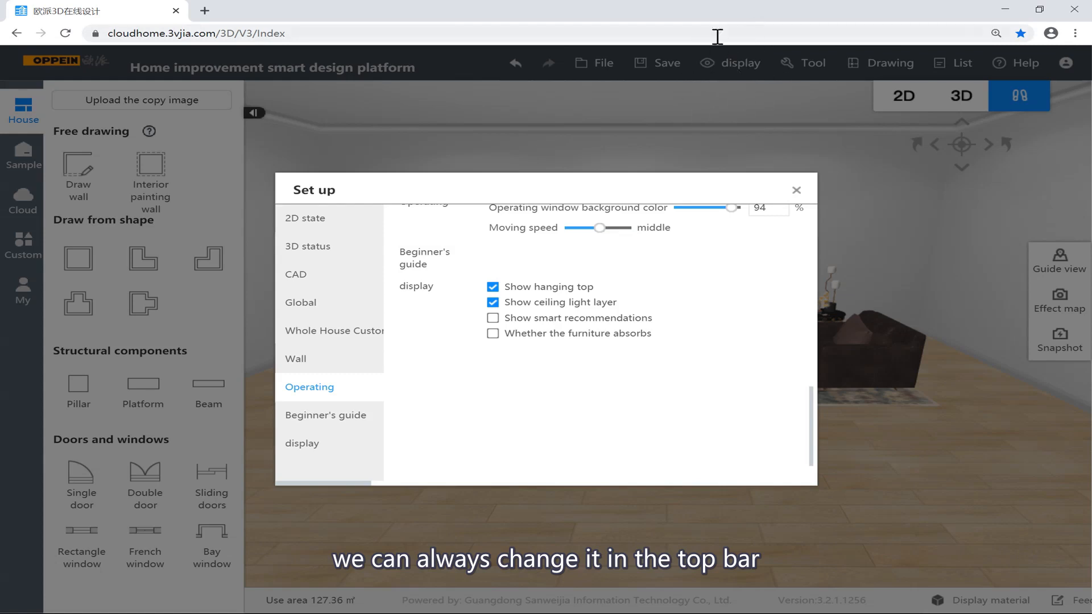
pyautogui.scroll(10, 693, 270)
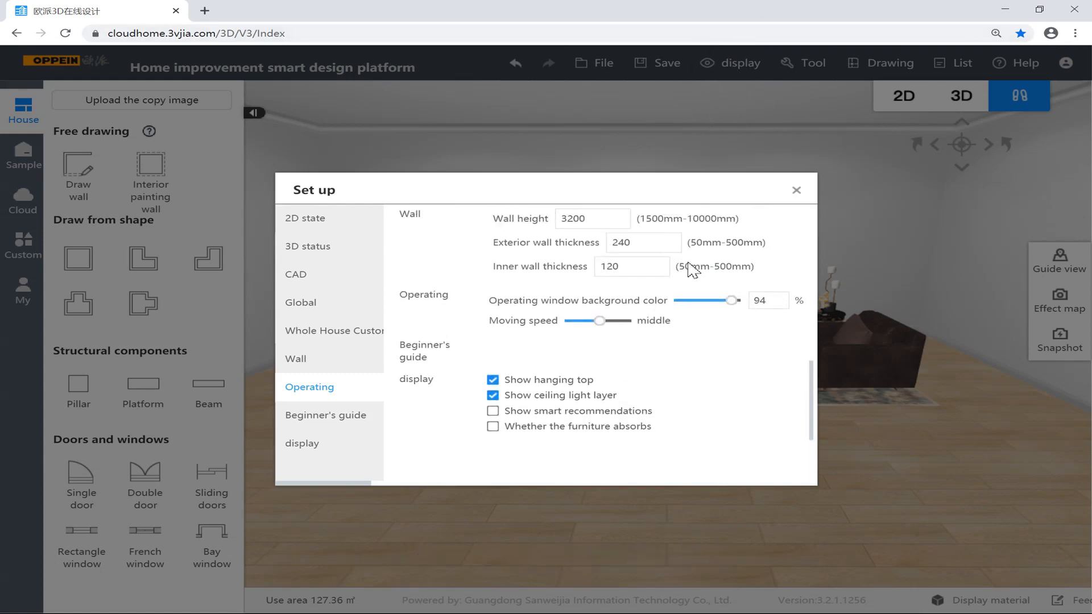
pyautogui.scroll(4, 690, 272)
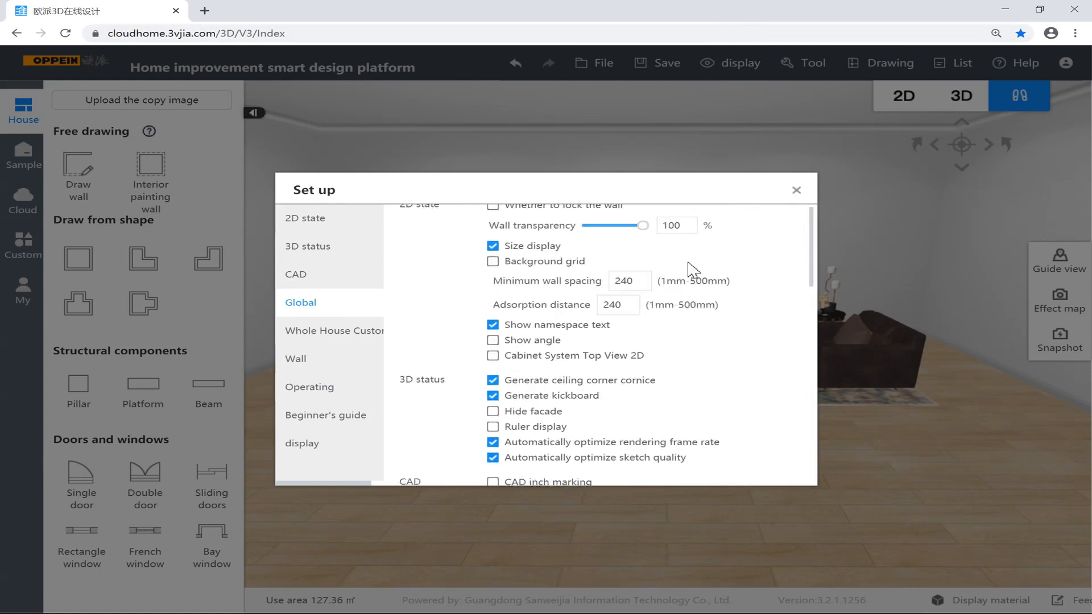
pyautogui.scroll(-3, 500, 281)
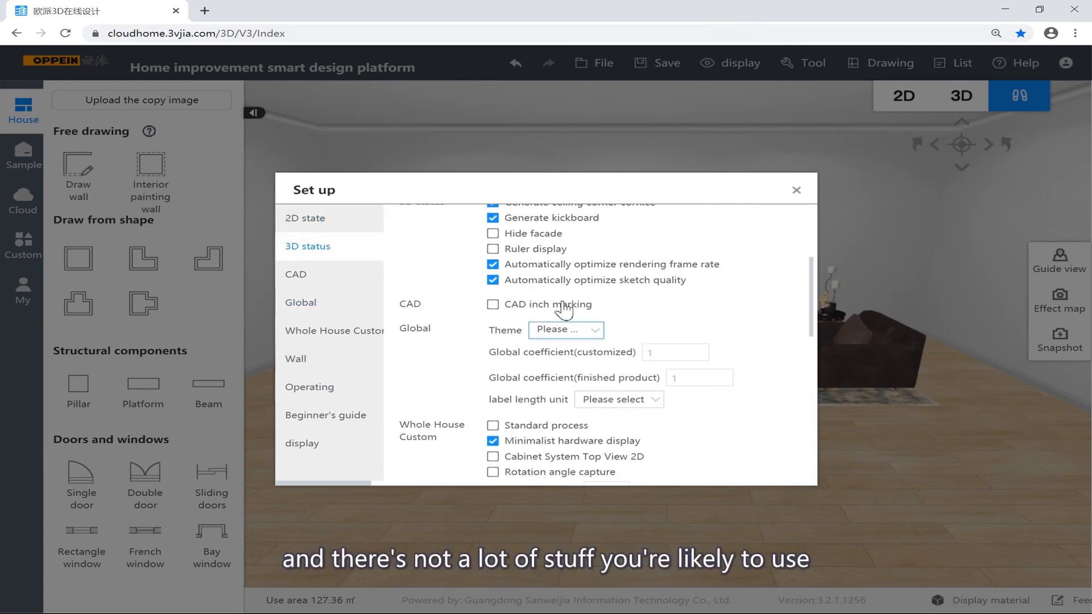
pyautogui.scroll(3, 588, 341)
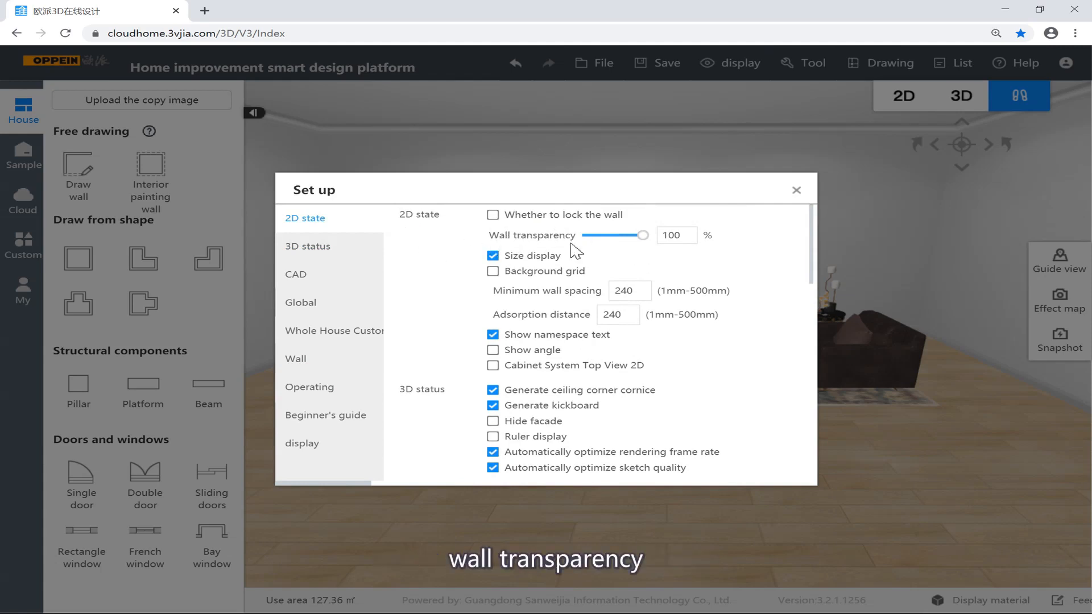
# Set the wall transparency to 33% in the 2D state settings and close the dialog
pyautogui.moveTo(617, 200); pyautogui.dragTo(755, 285)
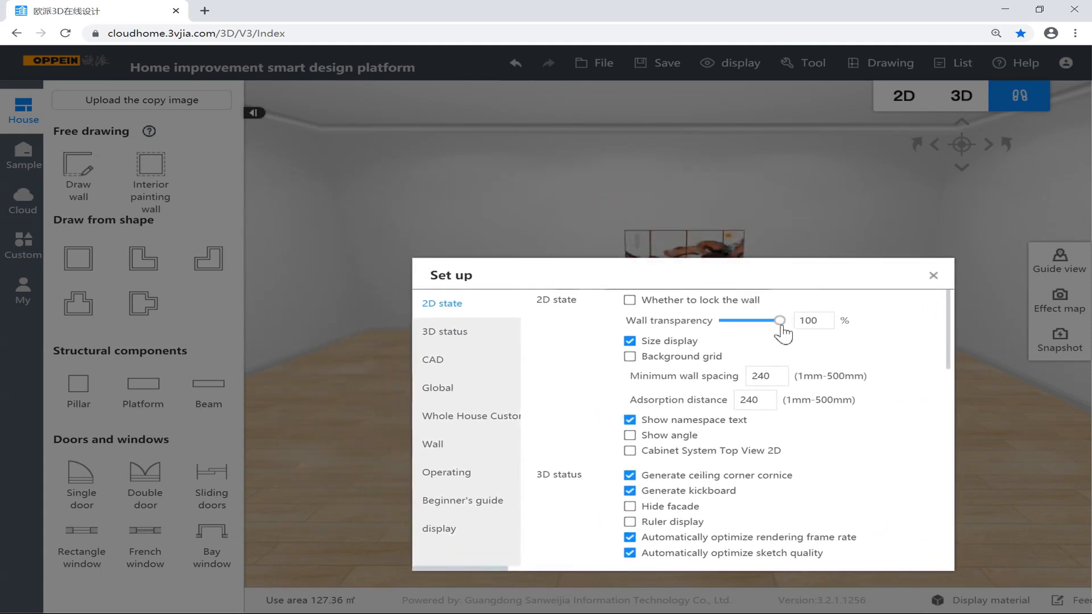
pyautogui.moveTo(772, 323); pyautogui.dragTo(743, 321)
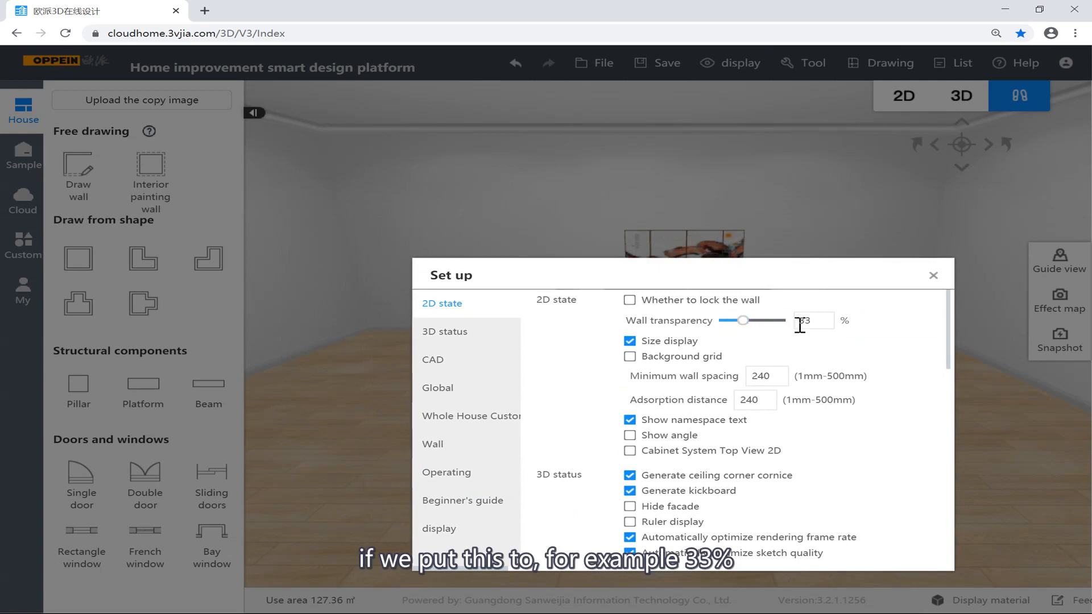
pyautogui.click(934, 276)
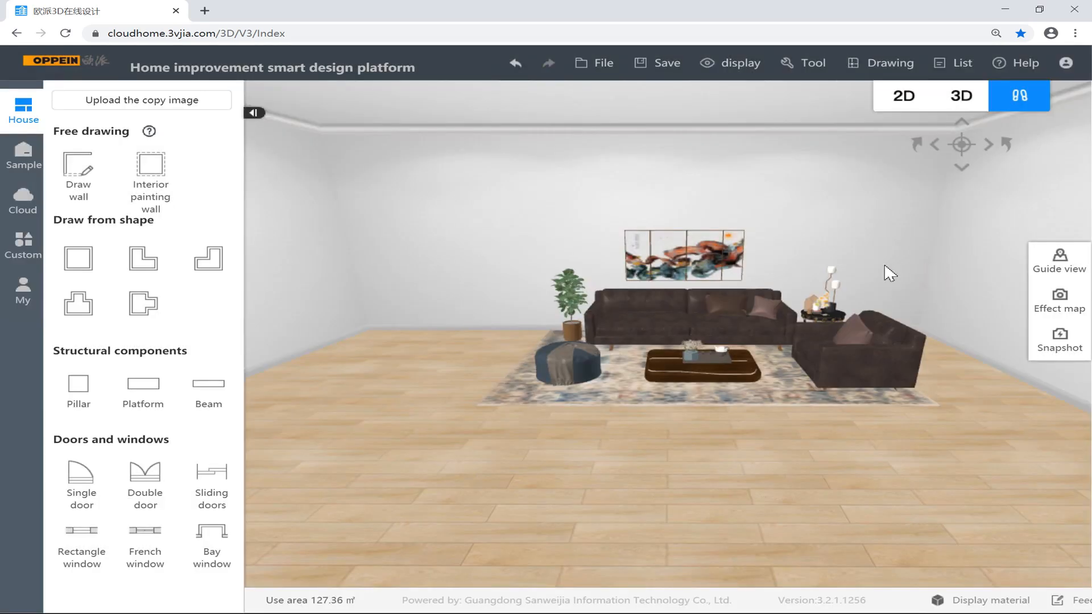
# Switch to the 2D plan and examine the wall color of the two rooms
pyautogui.click(905, 95)
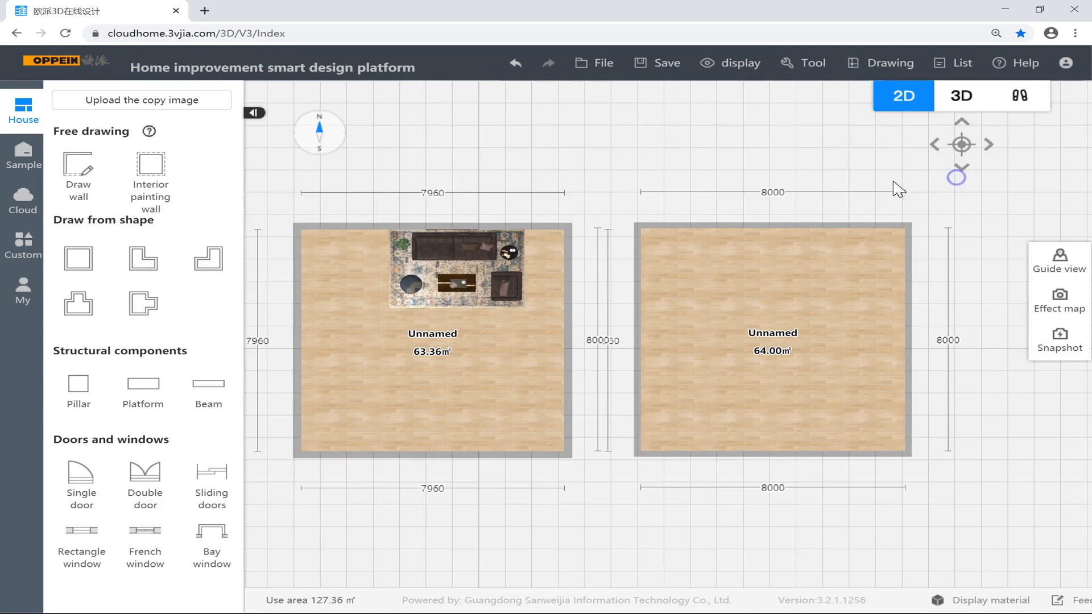
pyautogui.click(568, 238)
pyautogui.click(570, 189)
# Restore the wall transparency to 100% in the 2D state settings, with the dialog moved clear of the furnished room
pyautogui.click(734, 63)
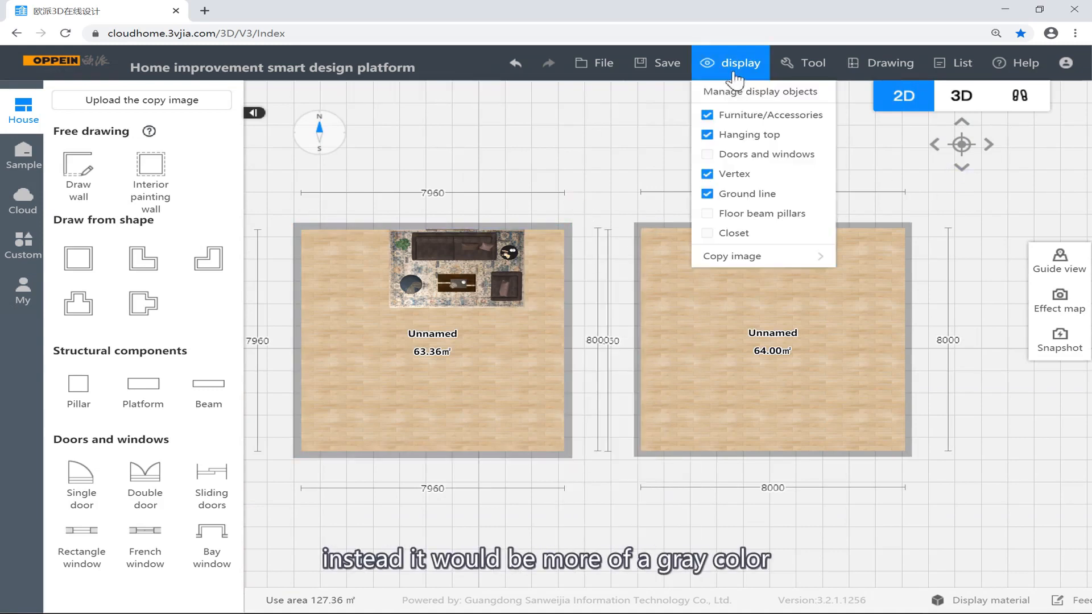
pyautogui.click(806, 63)
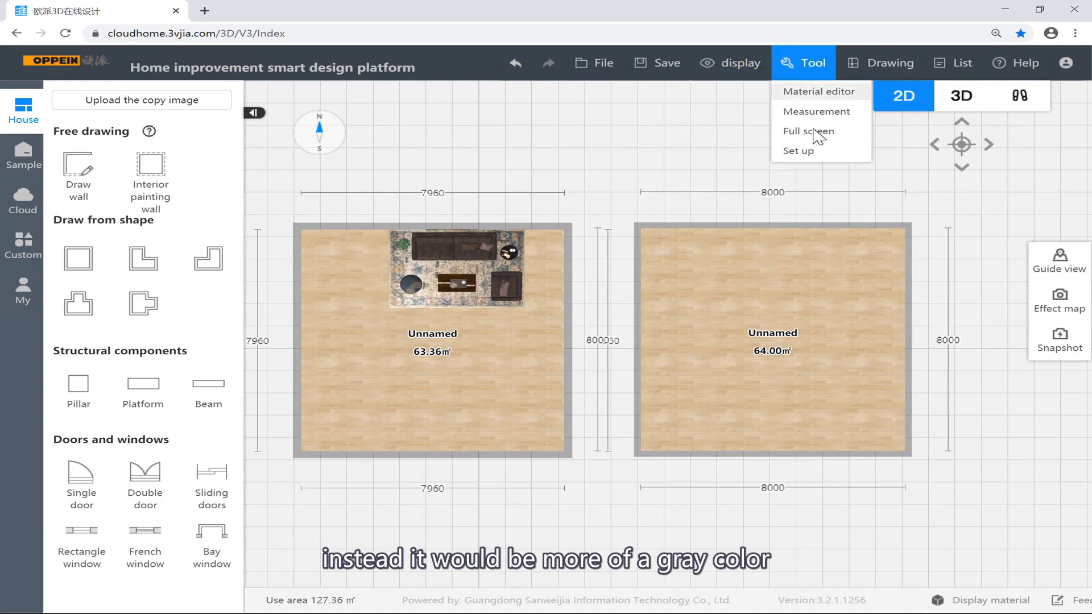
pyautogui.click(812, 146)
pyautogui.moveTo(519, 188); pyautogui.dragTo(792, 164)
pyautogui.moveTo(907, 214); pyautogui.dragTo(949, 213)
pyautogui.moveTo(922, 165); pyautogui.dragTo(875, 171)
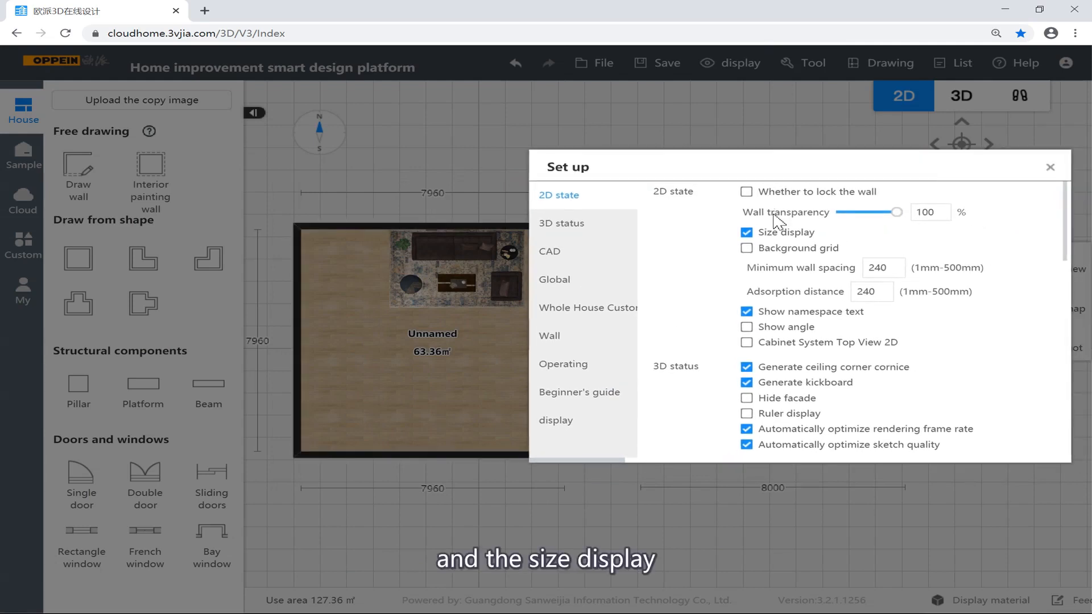
# Turn Size display off and on again, moving the dialog to compare the dimensions in the 2D plan
pyautogui.click(757, 236)
pyautogui.moveTo(741, 167); pyautogui.dragTo(842, 191)
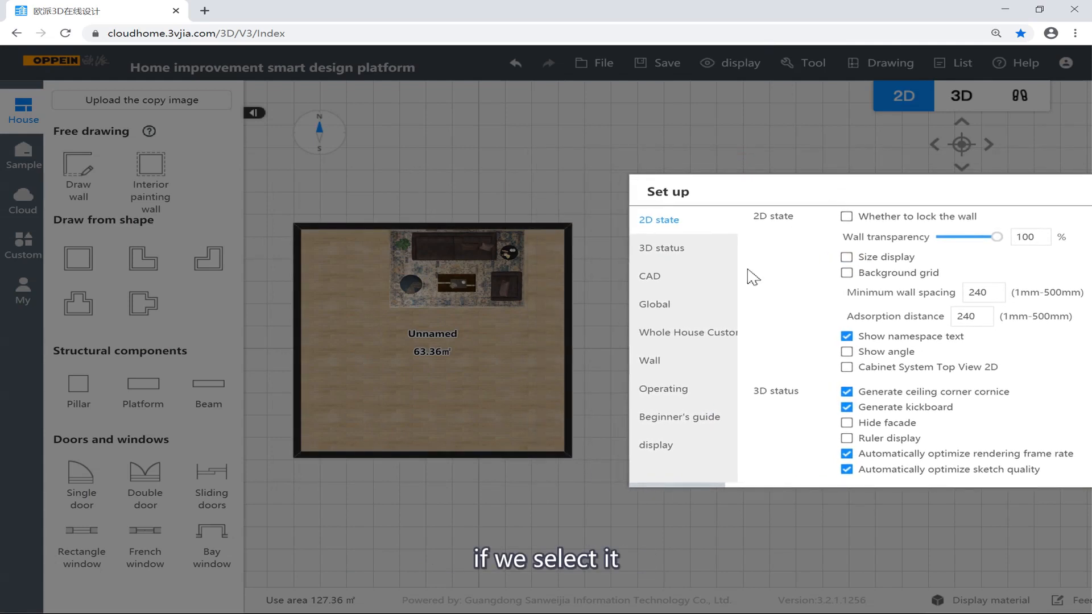
pyautogui.click(847, 257)
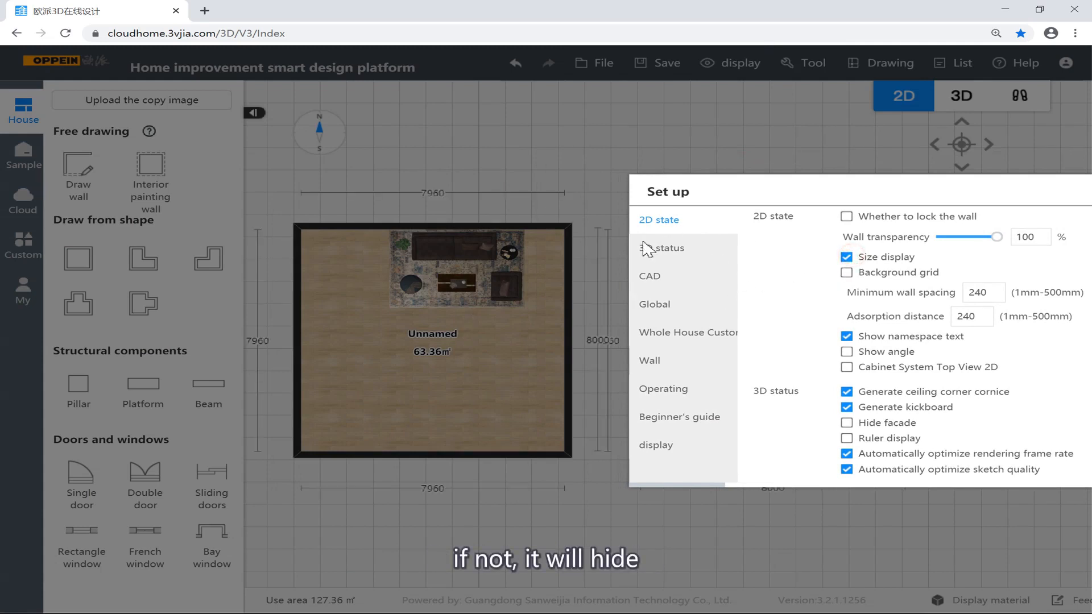
pyautogui.moveTo(768, 200); pyautogui.dragTo(682, 180)
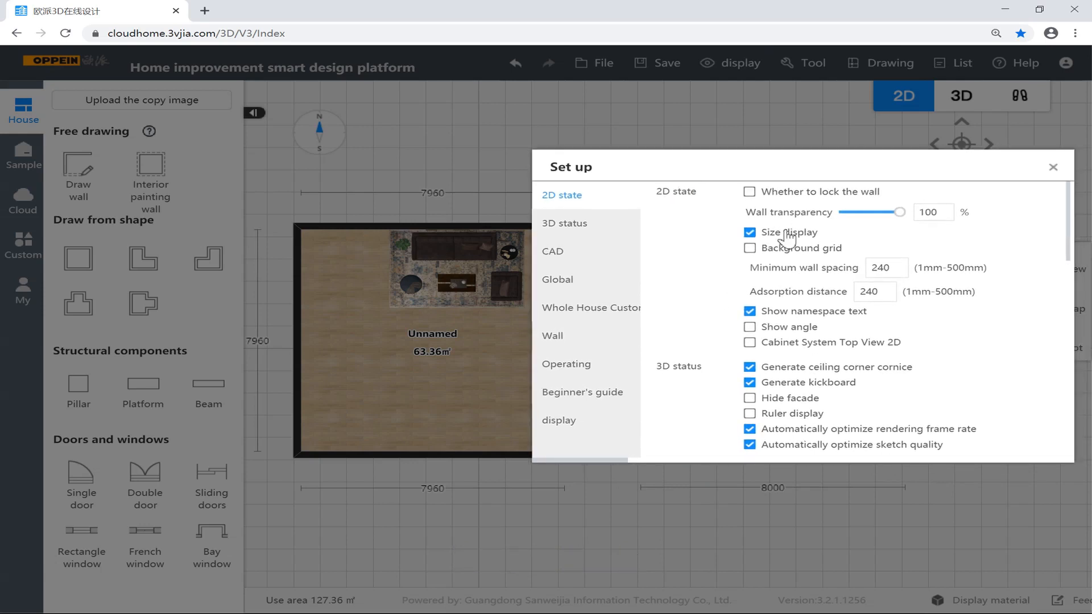
pyautogui.moveTo(768, 169); pyautogui.dragTo(755, 148)
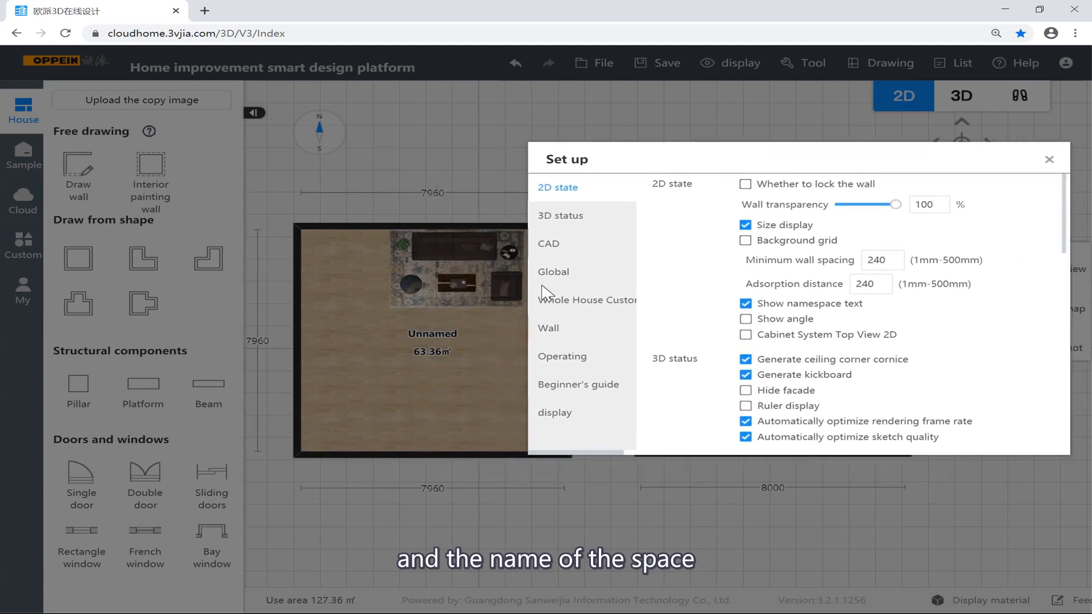
# Turn Show namespace text off and on again to compare the room name labels
pyautogui.click(746, 303)
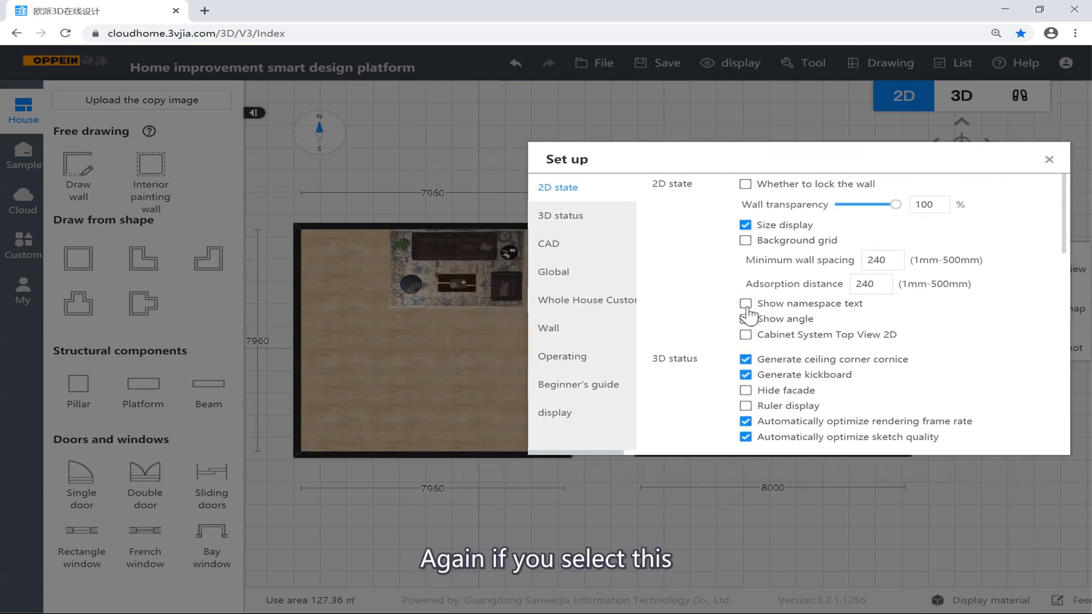
pyautogui.click(747, 307)
pyautogui.moveTo(784, 165); pyautogui.dragTo(856, 164)
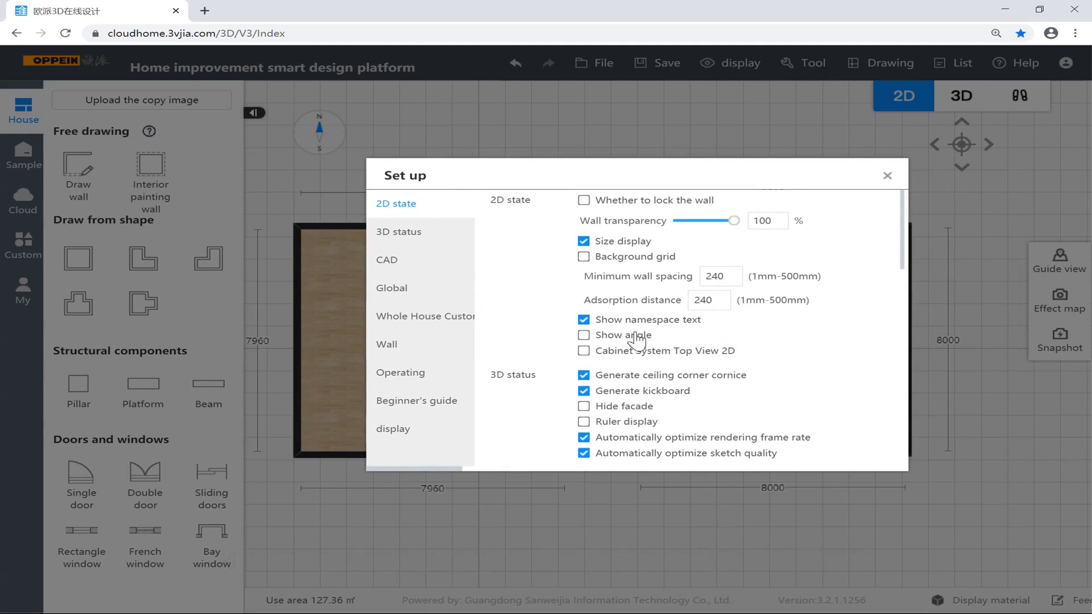
# Look through the 3D status, CAD, Global and Whole House Custom settings, then return to the 2D state options
pyautogui.scroll(-3, 629, 341)
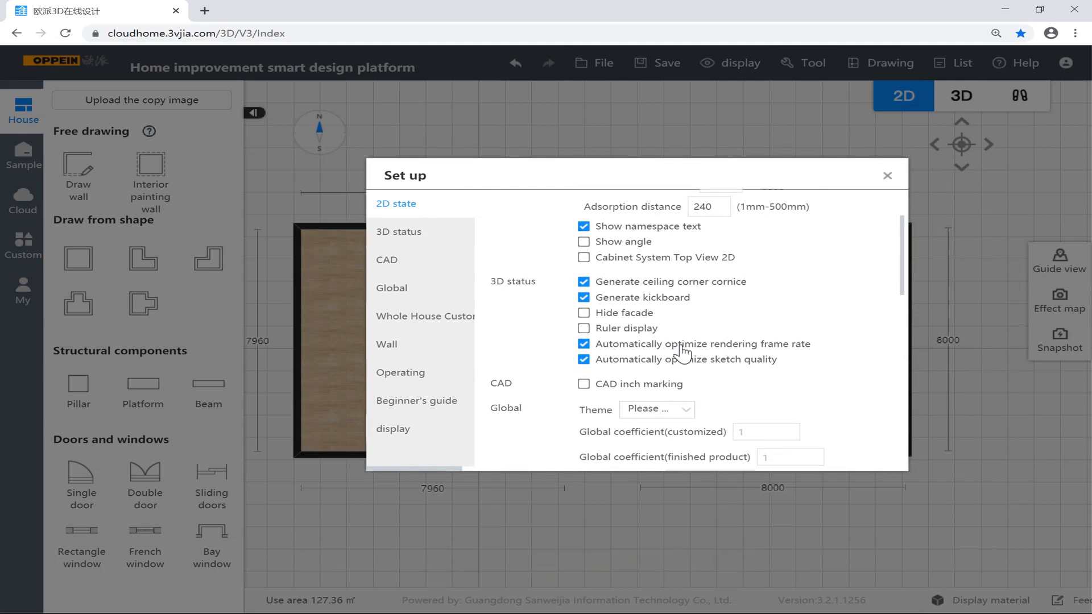
pyautogui.moveTo(610, 183); pyautogui.dragTo(693, 188)
pyautogui.moveTo(615, 186); pyautogui.dragTo(672, 191)
pyautogui.moveTo(761, 193); pyautogui.dragTo(681, 214)
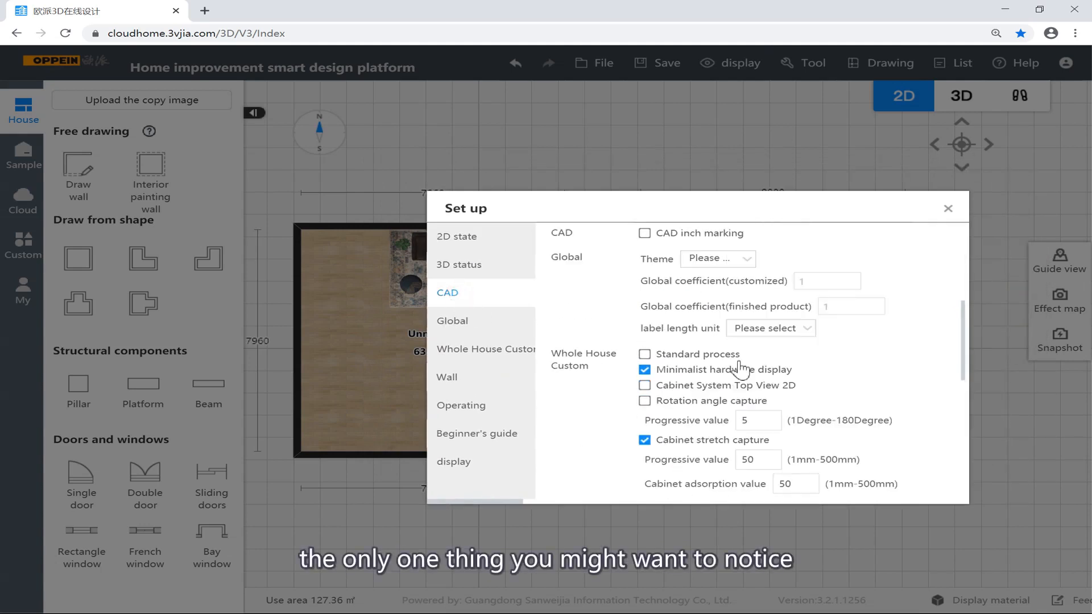
pyautogui.scroll(5, 632, 290)
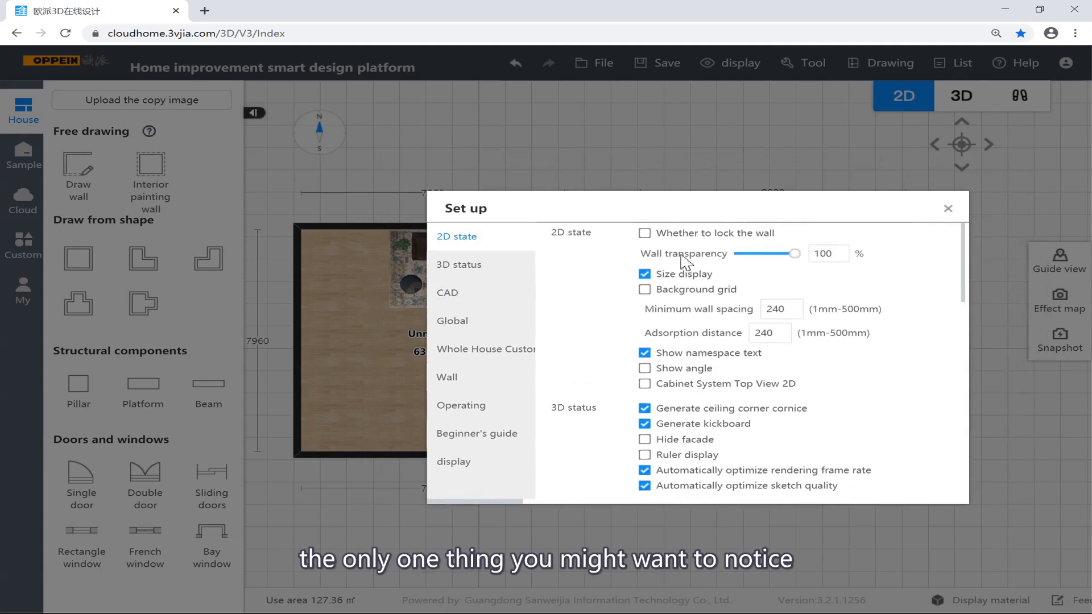
# Review the CAD inch marking option in the CAD settings, moving the dialog around the plan, and close the settings
pyautogui.scroll(-2, 685, 265)
pyautogui.click(485, 300)
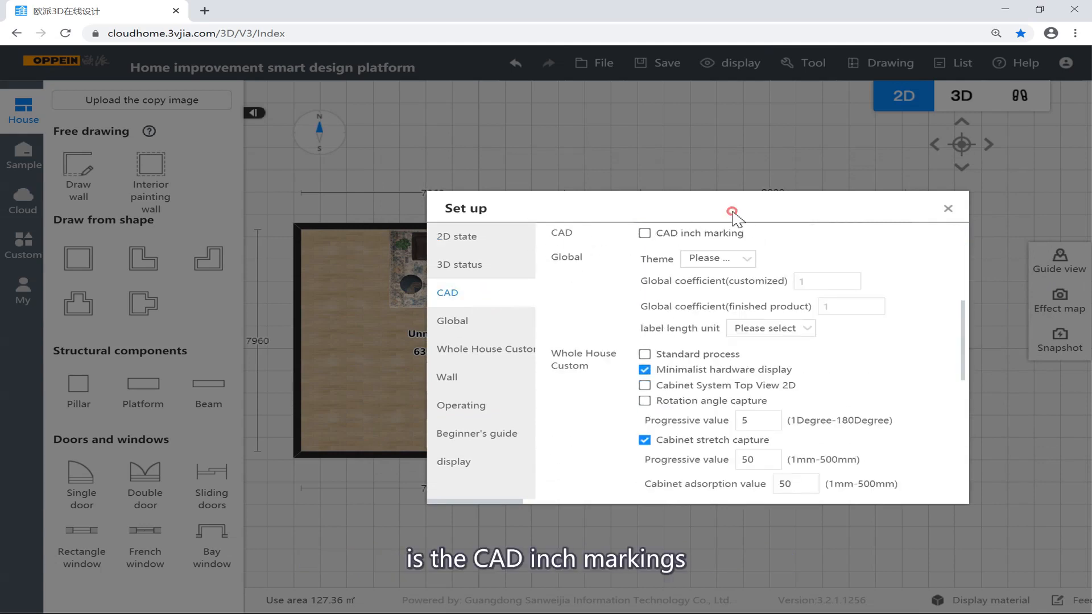
pyautogui.moveTo(732, 212); pyautogui.dragTo(766, 229)
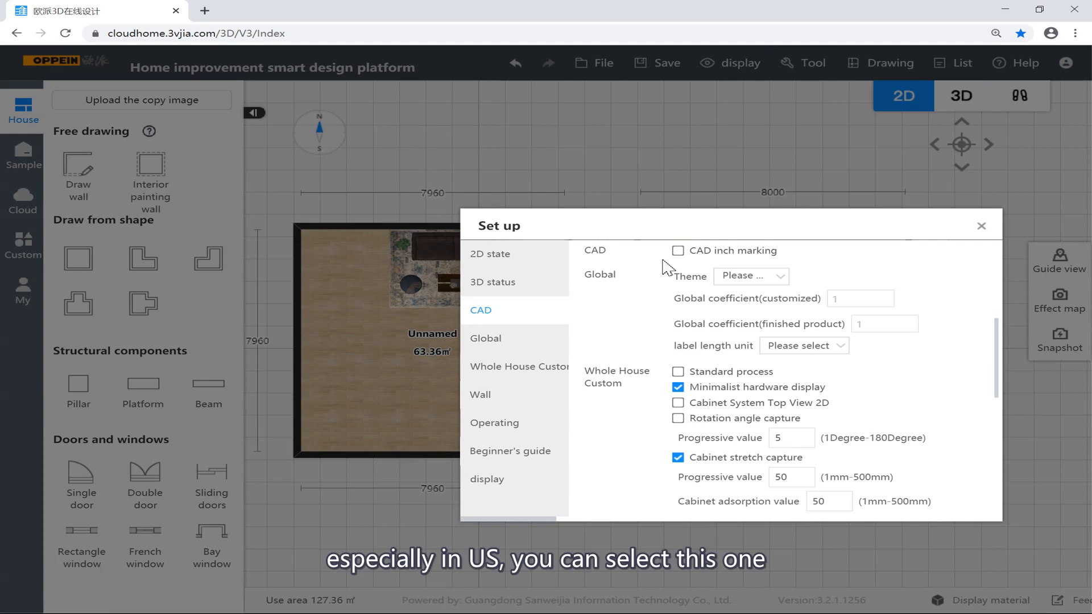
pyautogui.moveTo(671, 235); pyautogui.dragTo(575, 221)
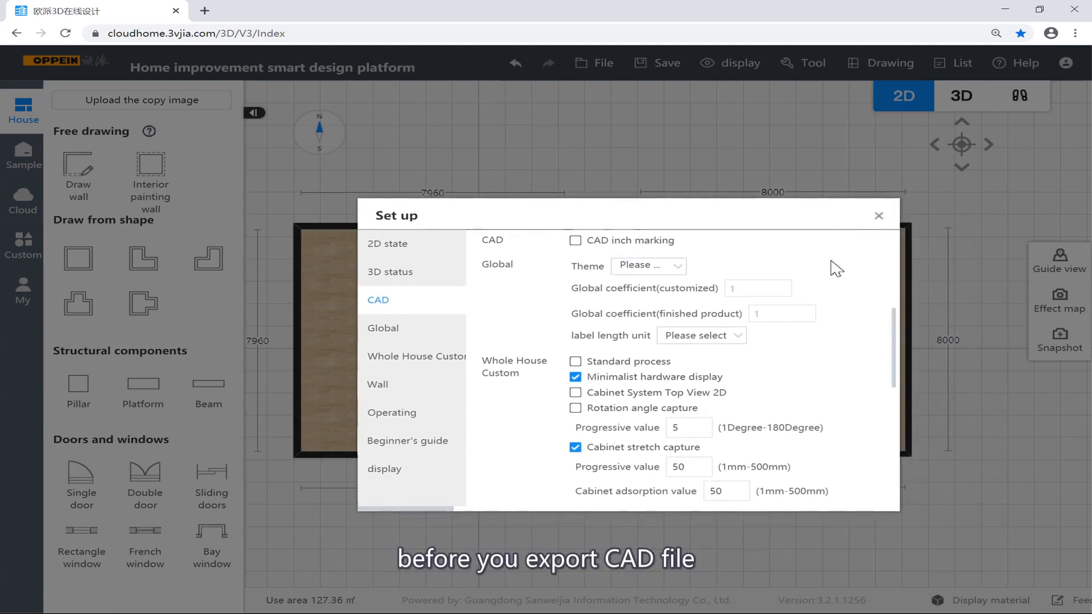
pyautogui.click(879, 217)
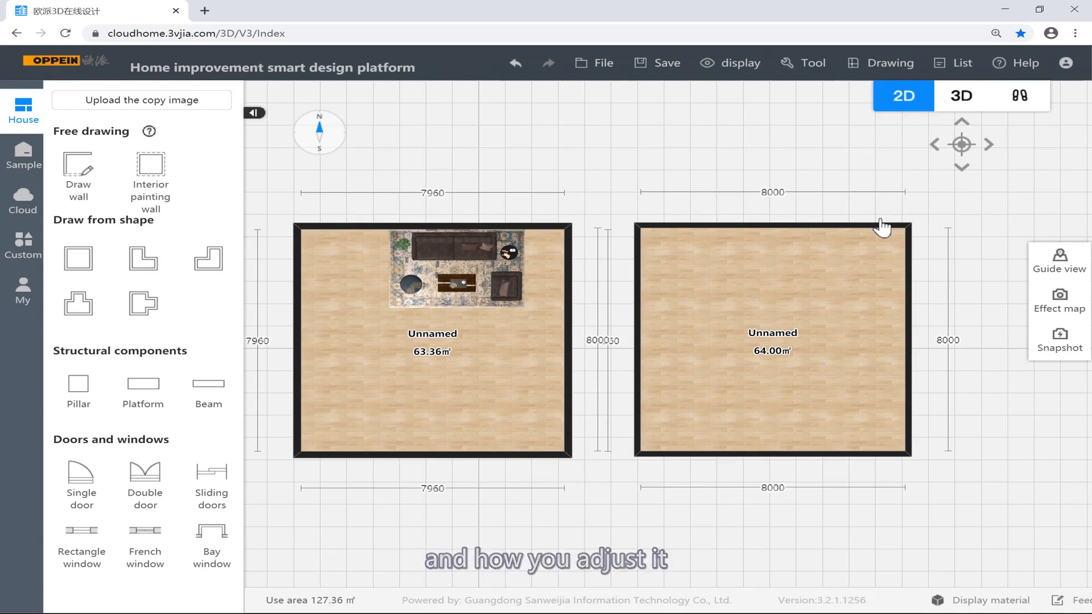
# Delete the empty, unfurnished room from the 2D plan and confirm its permanent removal
pyautogui.click(822, 261)
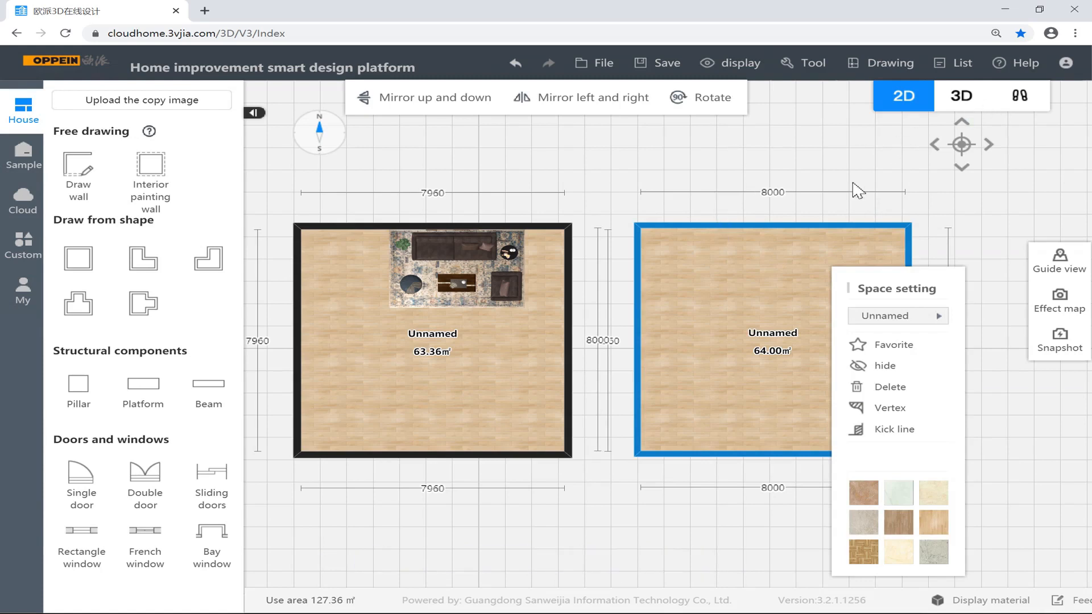
pyautogui.click(886, 178)
pyautogui.scroll(1, 885, 178)
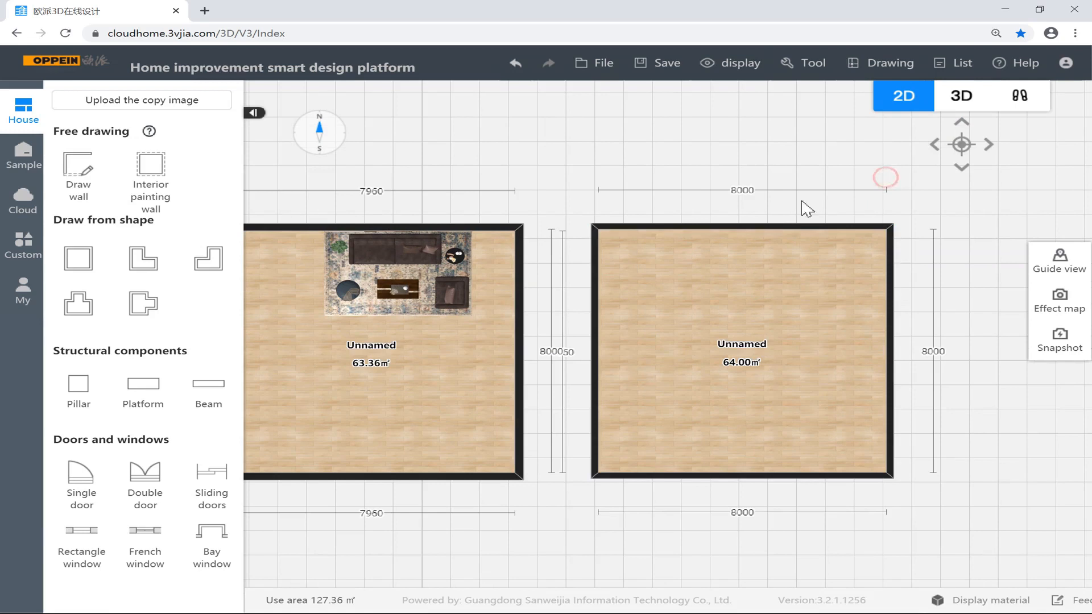
pyautogui.click(732, 318)
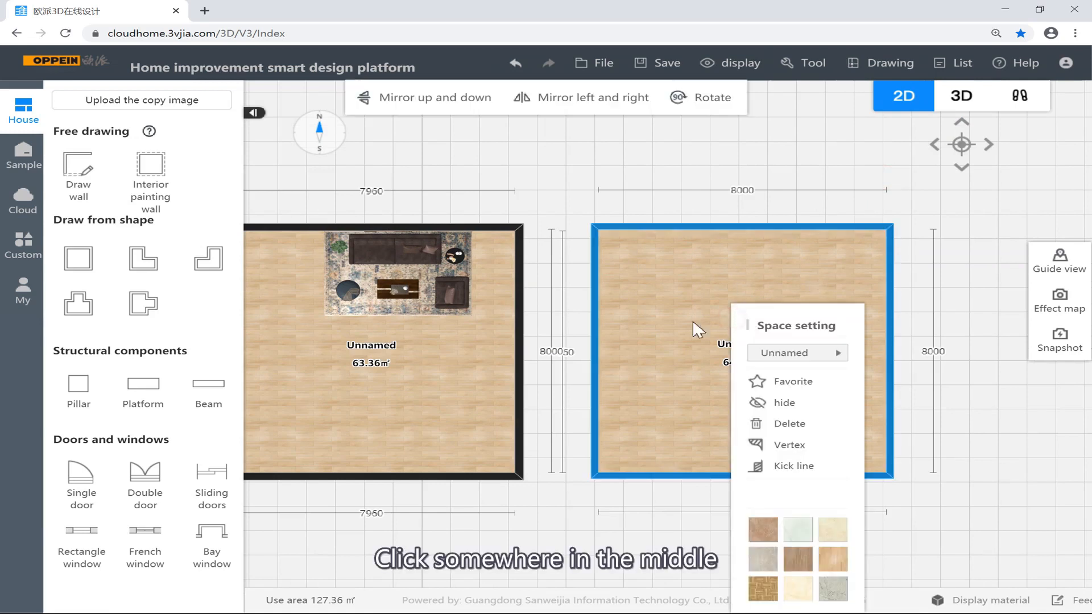
pyautogui.click(796, 427)
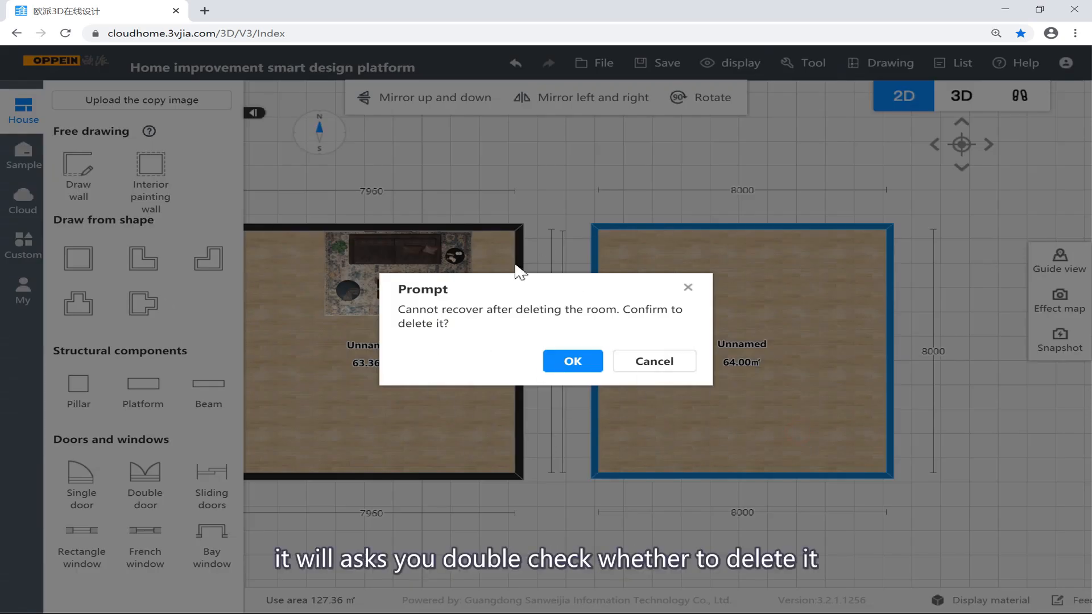
pyautogui.click(568, 362)
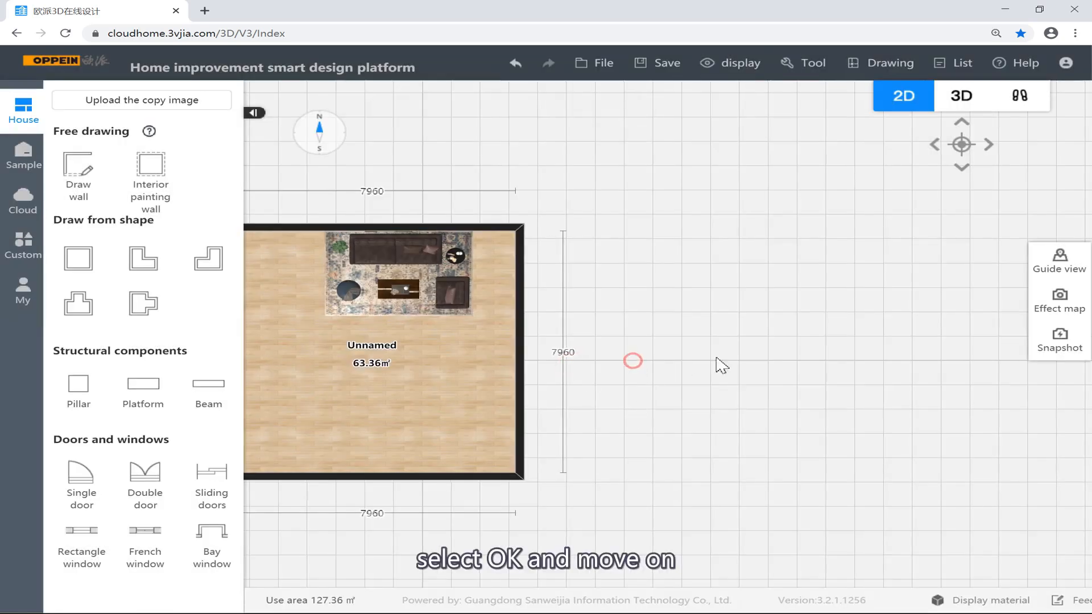
# Delete the remaining furnished room together with its living room furniture set, leaving the 2D plan empty
pyautogui.moveTo(835, 379); pyautogui.dragTo(897, 370)
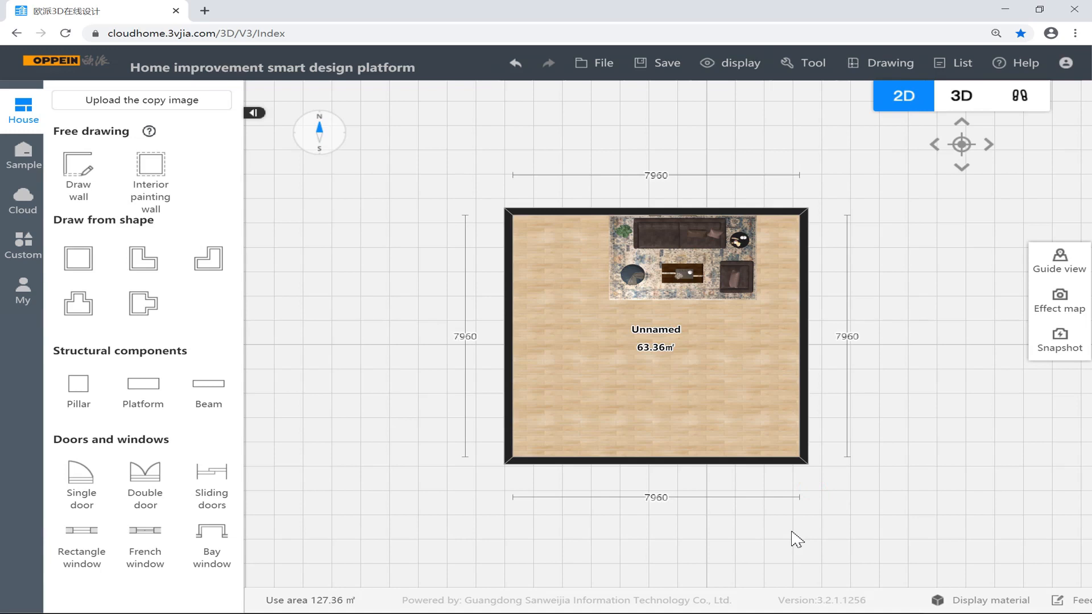
pyautogui.click(730, 407)
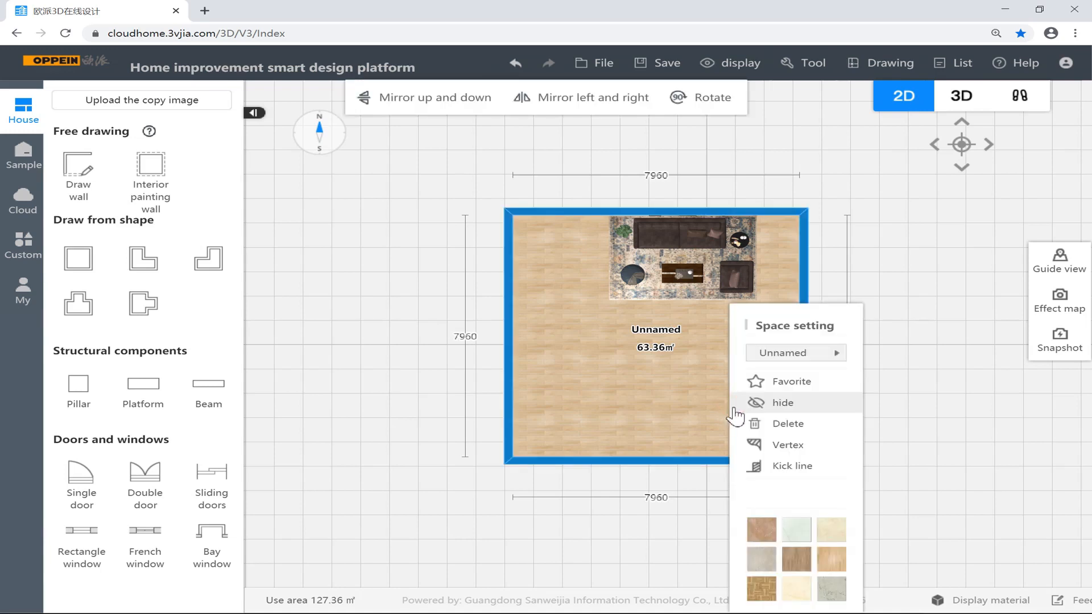
pyautogui.click(759, 424)
pyautogui.click(575, 368)
pyautogui.click(676, 298)
pyautogui.press('Delete')
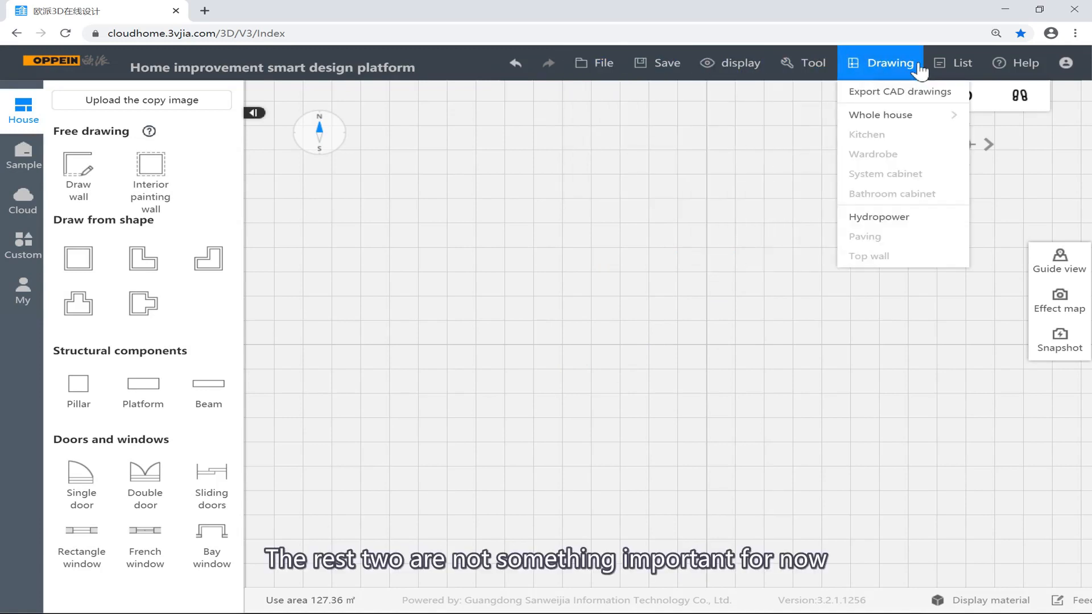
# Open the hot key reference to examine the keyboard shortcuts available in 2D
pyautogui.moveTo(936, 67)
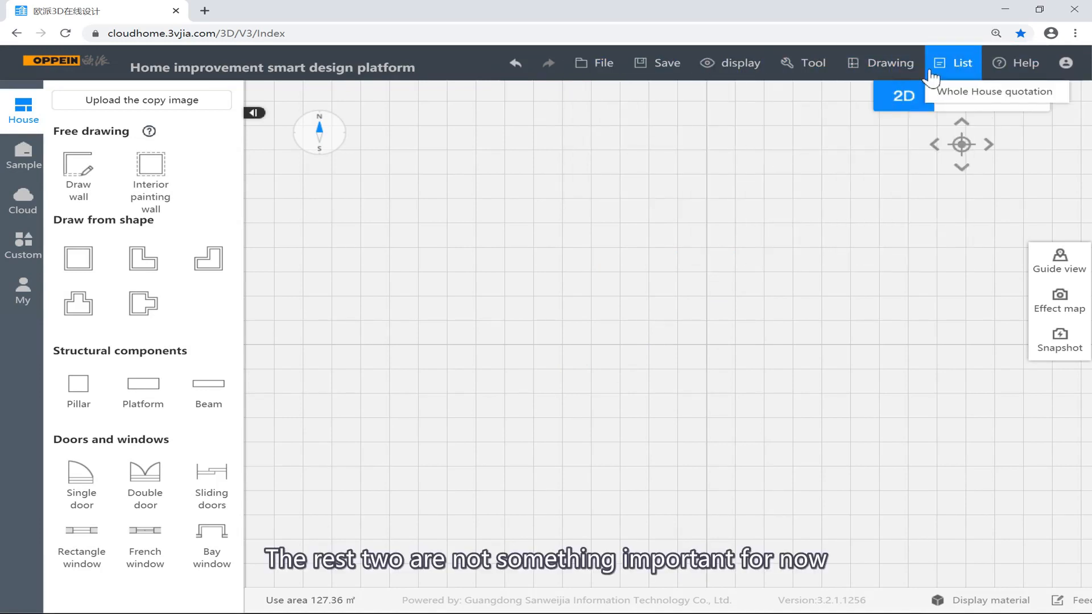
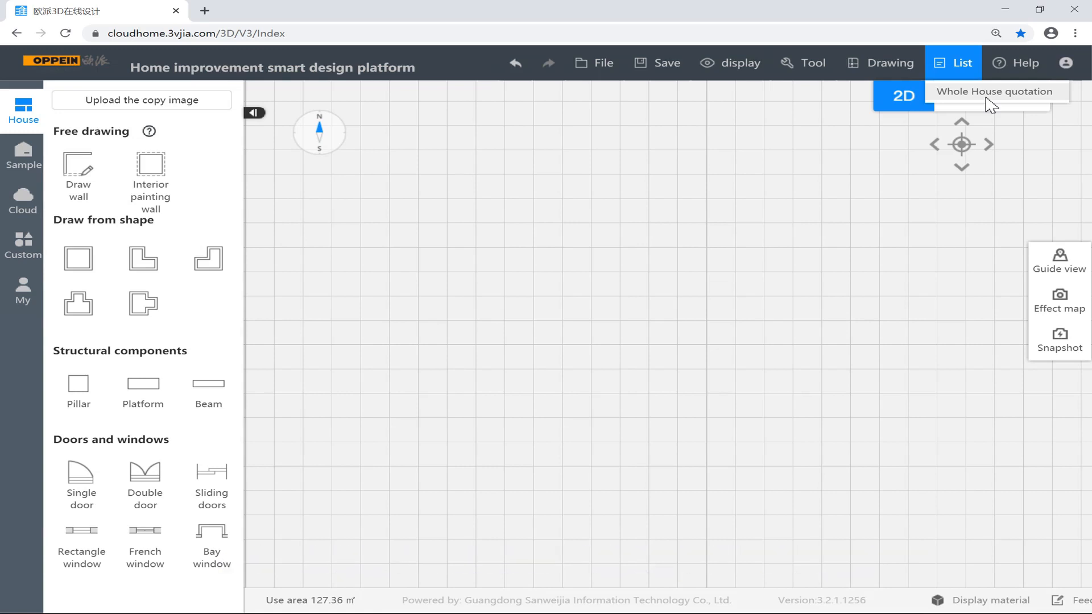
pyautogui.moveTo(1021, 67)
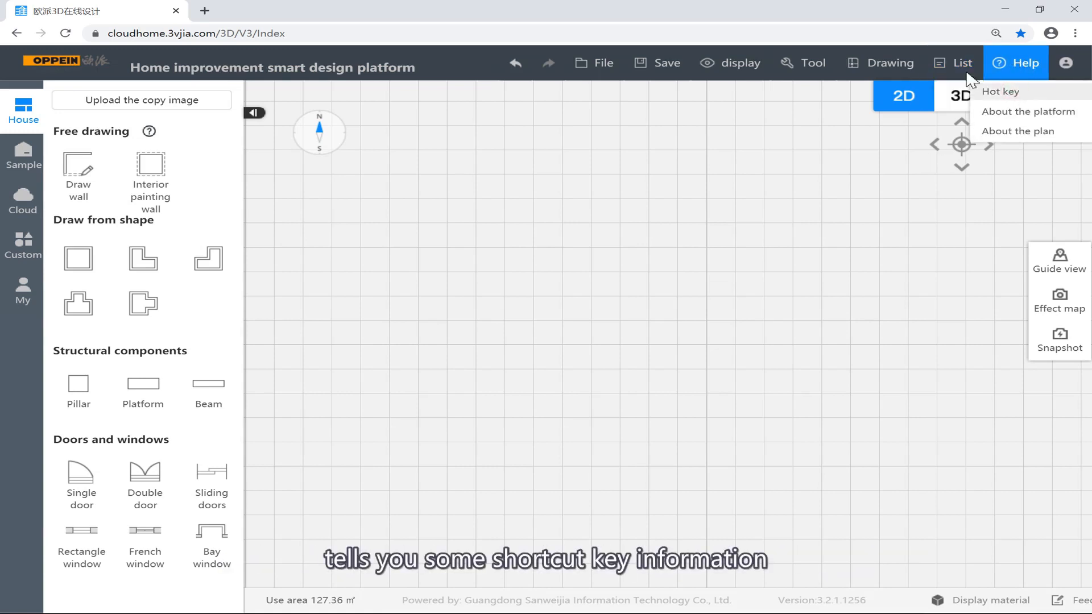
pyautogui.click(1014, 93)
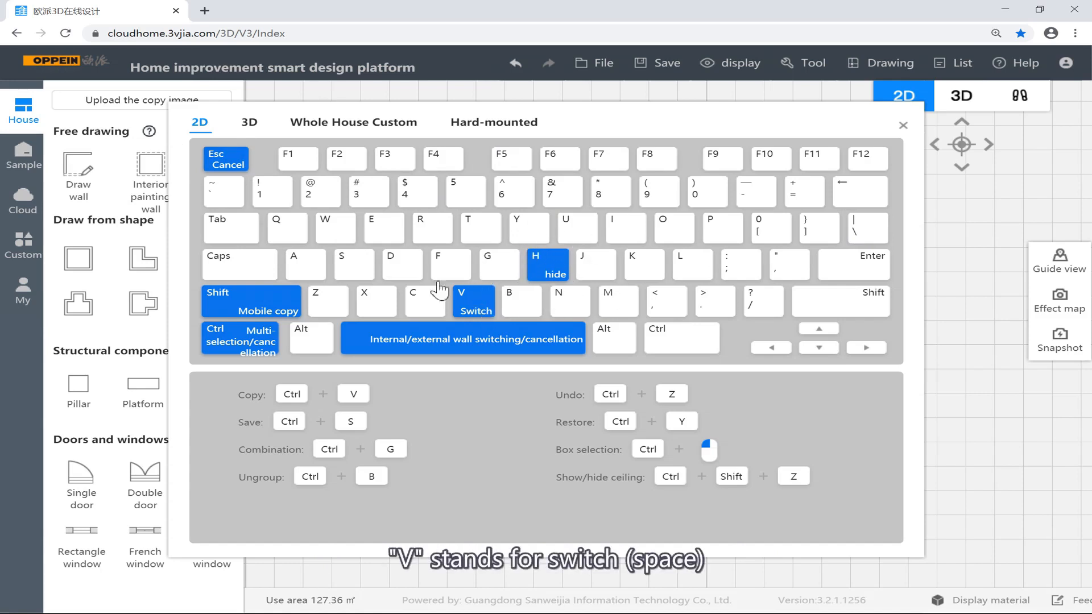
# Close the keyboard shortcut reference and cycle the empty plan through the 3D and walkthrough views back to 2D
pyautogui.click(902, 125)
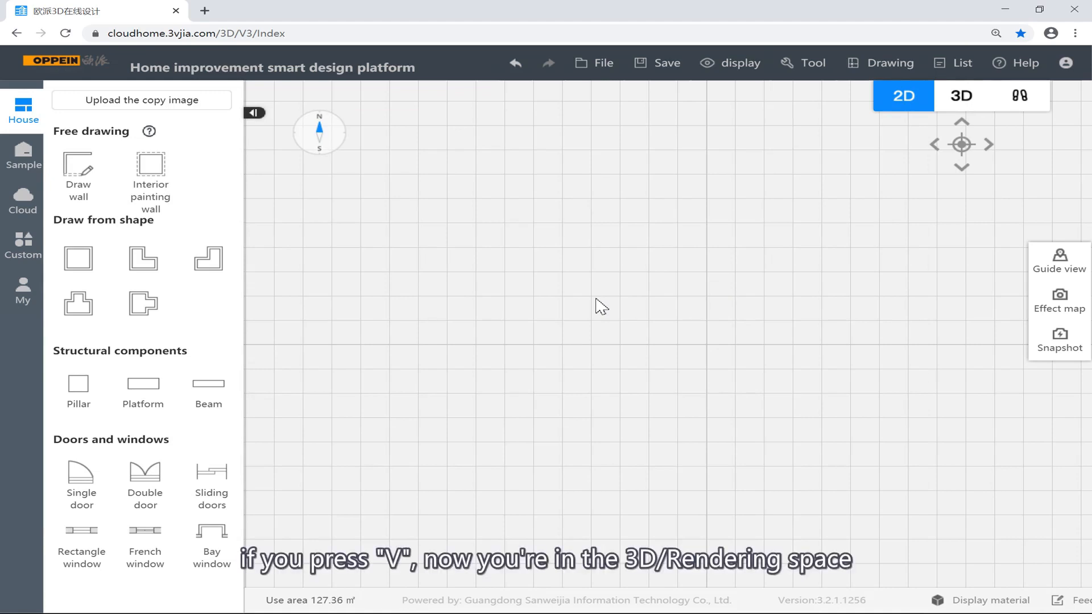
pyautogui.press('v')
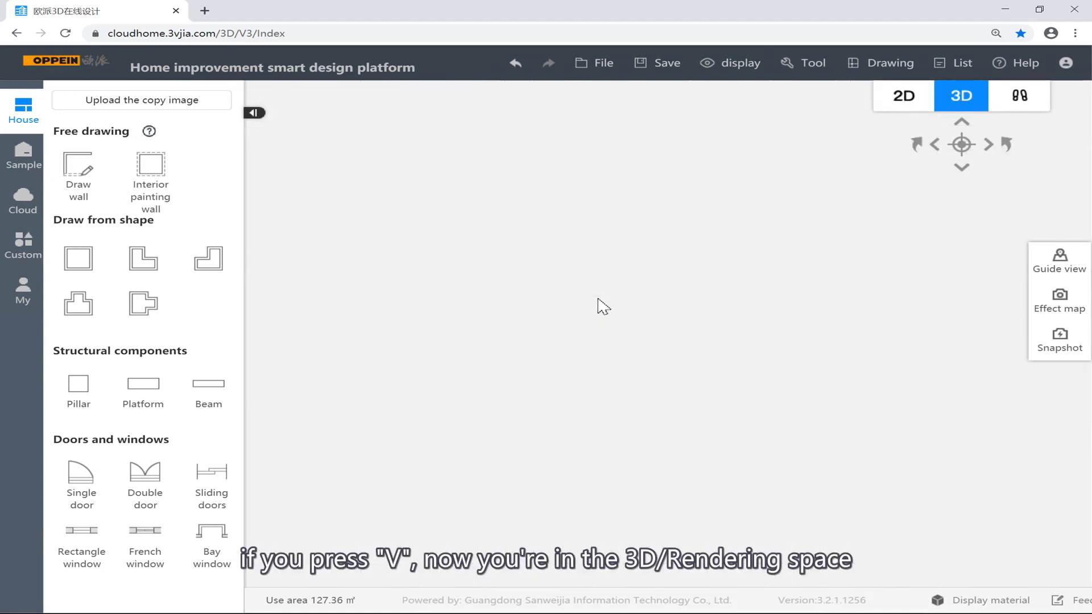
pyautogui.click(1030, 104)
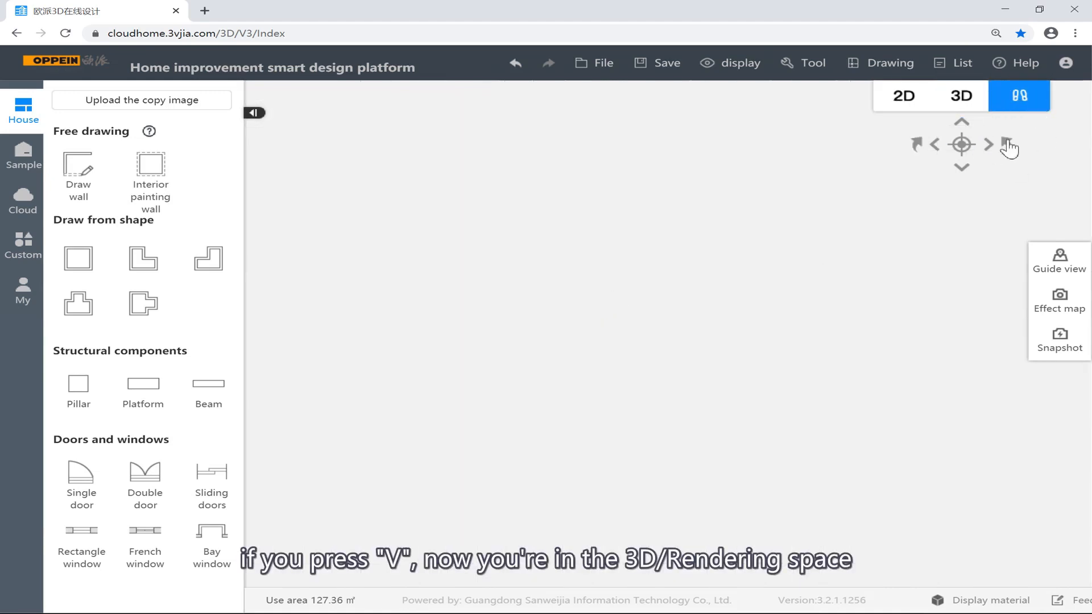
pyautogui.click(904, 96)
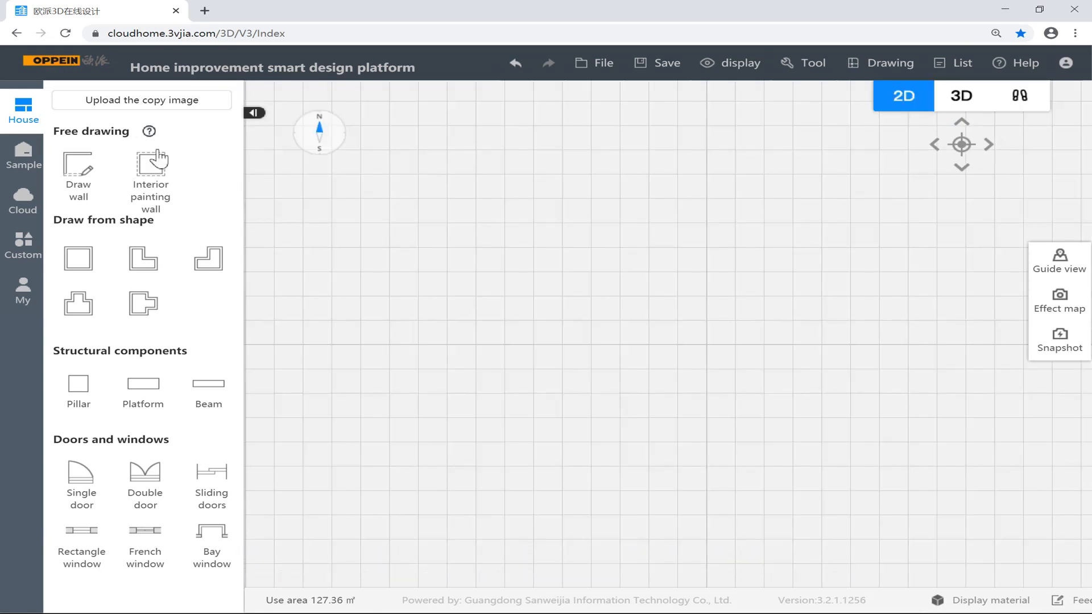
# Place a preset square room of about 7960 × 7960 mm on the empty plan and display it in 3D
pyautogui.click(78, 257)
pyautogui.click(563, 348)
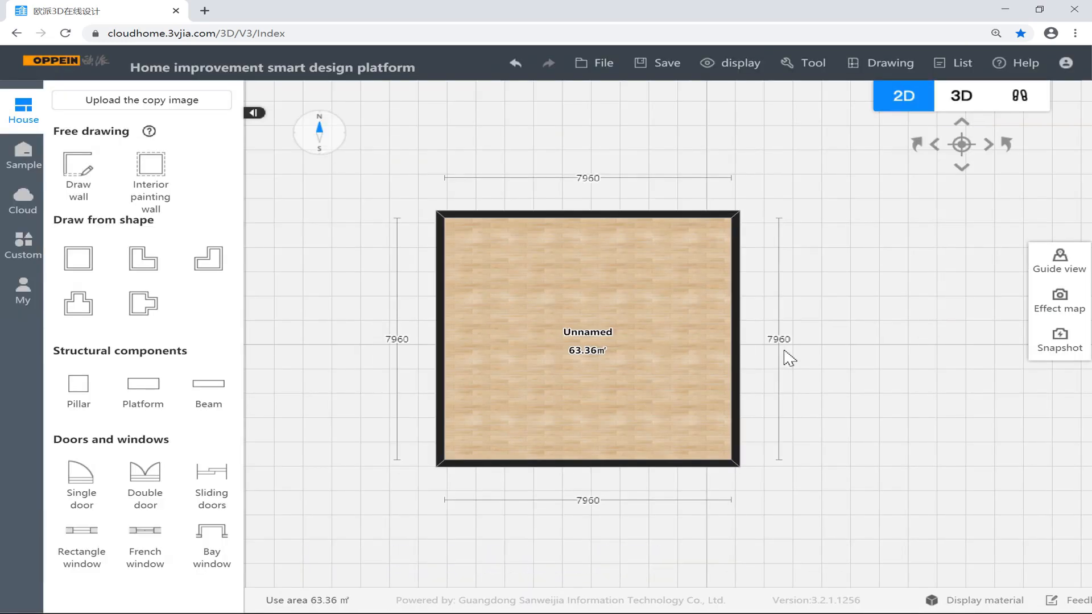
pyautogui.press('v')
pyautogui.moveTo(819, 305)
pyautogui.mouseDown()
pyautogui.moveTo(707, 295)
pyautogui.moveTo(783, 280)
pyautogui.mouseUp()
pyautogui.scroll(-5, 783, 280)
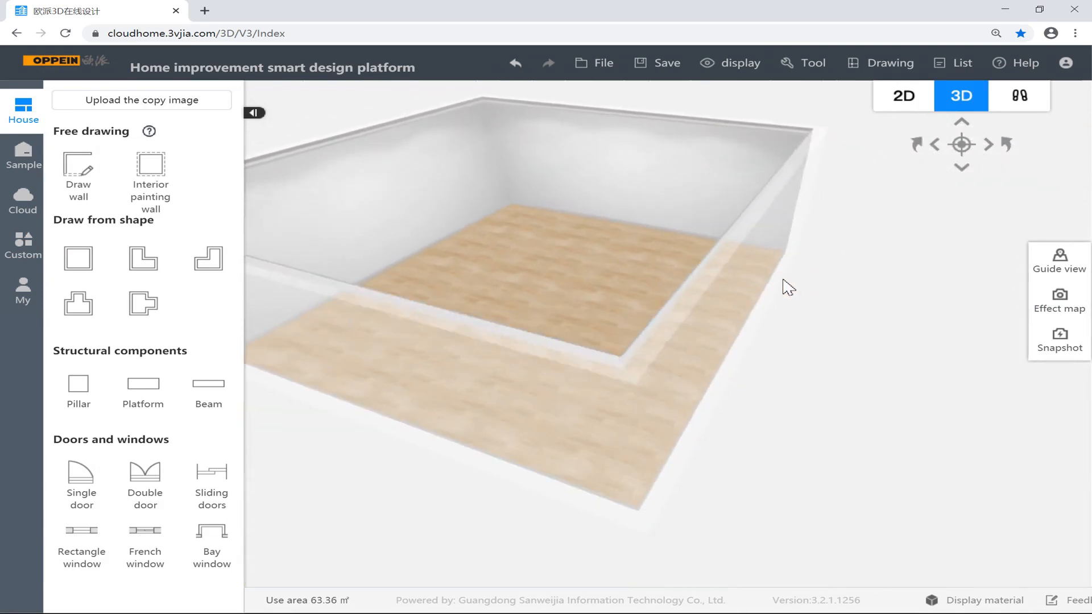
# Switch to the walkthrough view and move the camera out beyond the room
pyautogui.press('v')
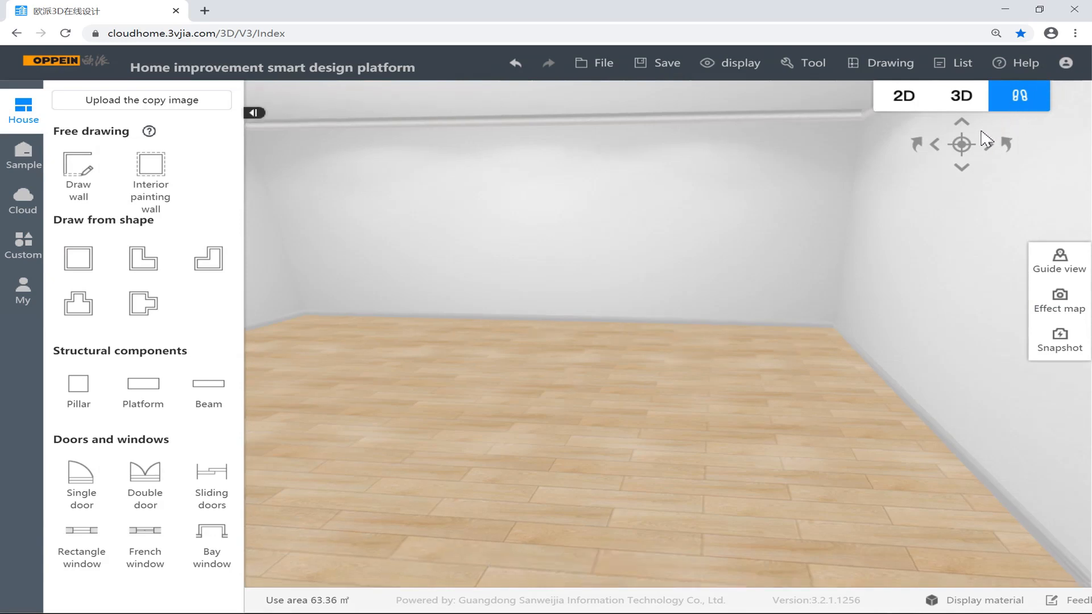
pyautogui.scroll(-8, 982, 133)
pyautogui.moveTo(554, 272); pyautogui.dragTo(529, 241)
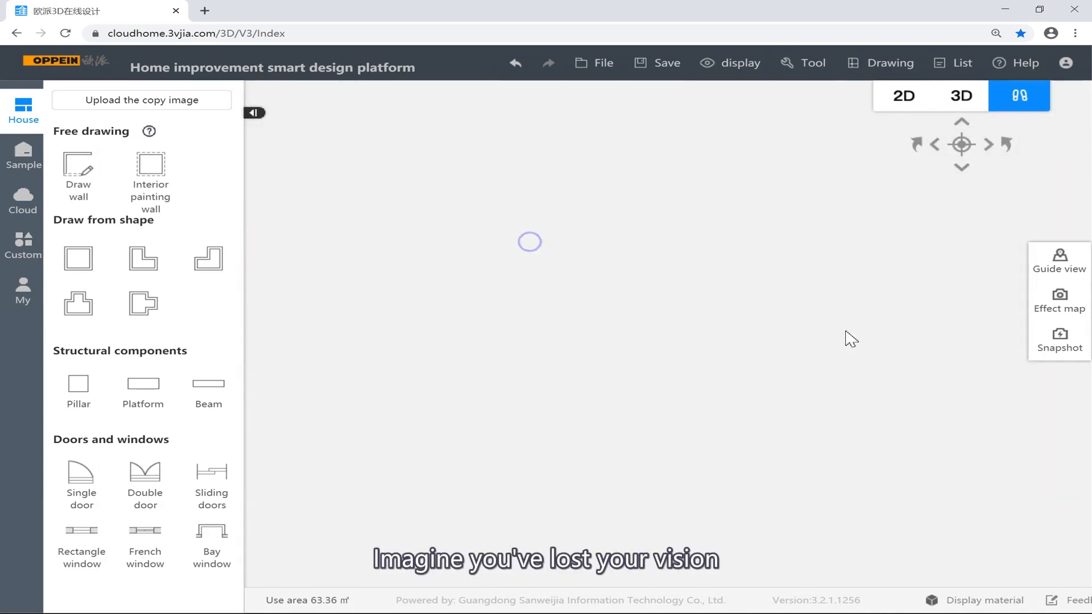
pyautogui.click(620, 291)
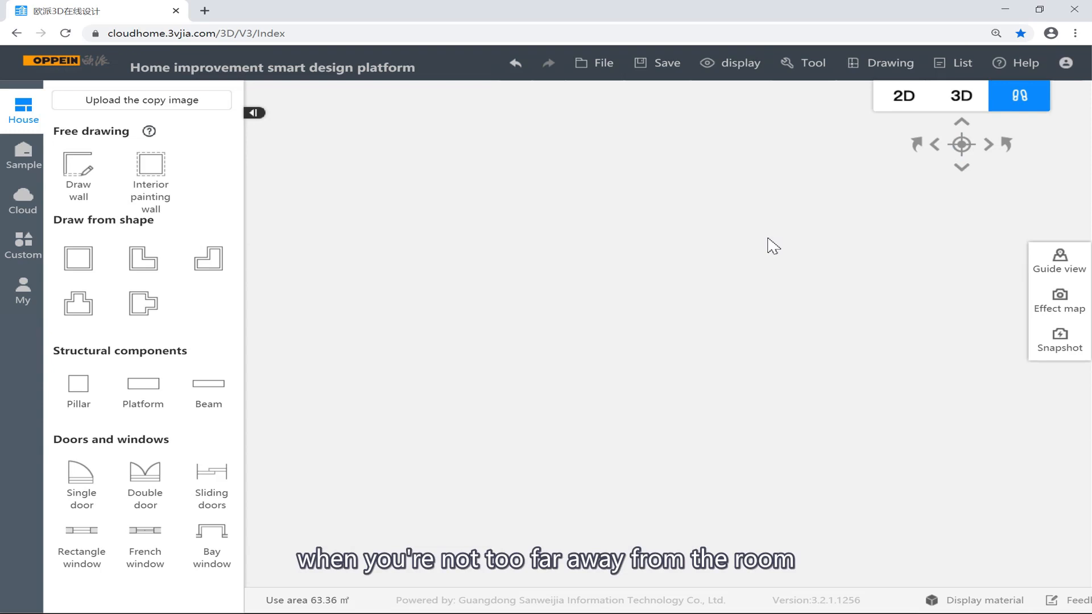
# Recenter the walkthrough camera in the middle of the room after moving away, and look around the interior
pyautogui.click(962, 146)
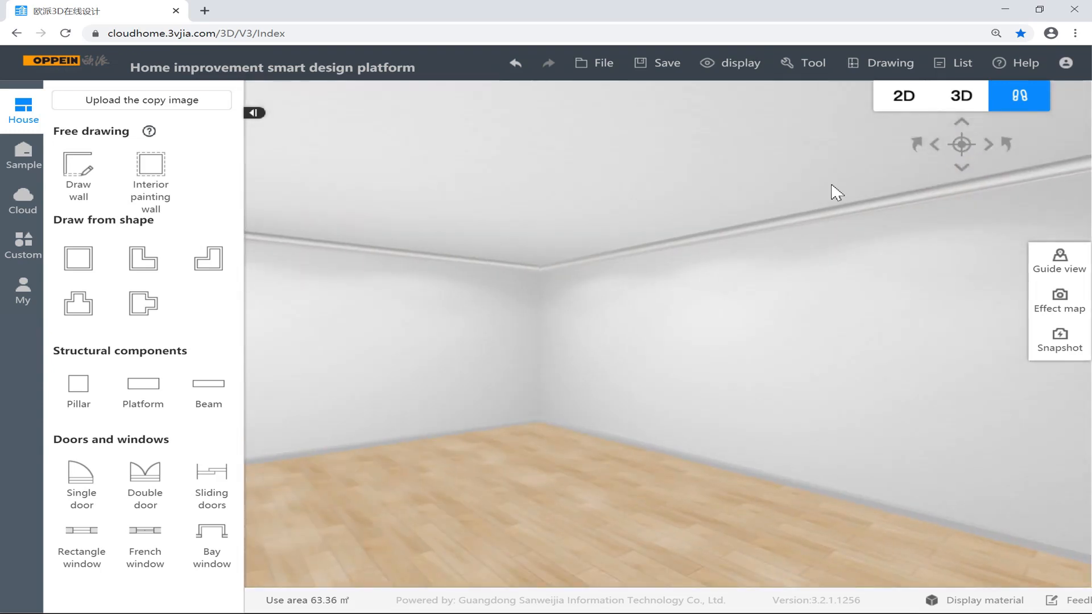
pyautogui.click(962, 144)
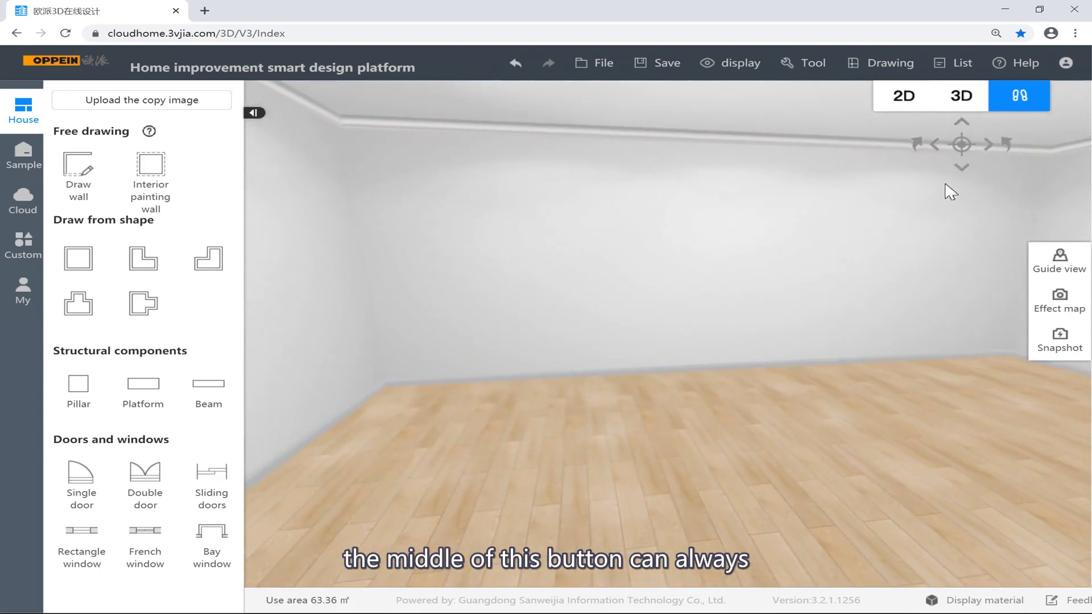
pyautogui.click(963, 146)
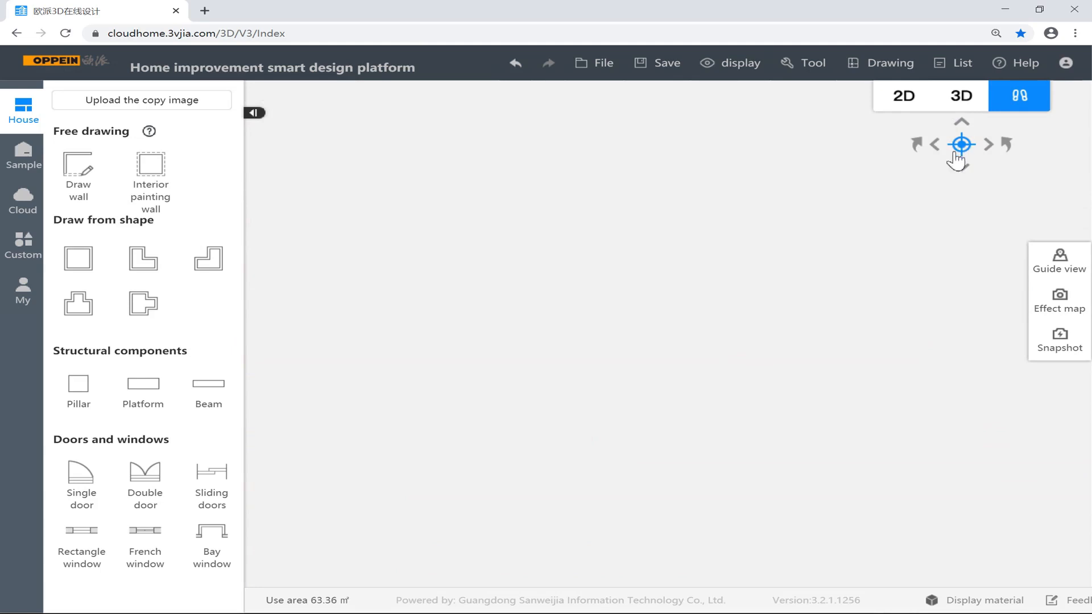
pyautogui.moveTo(751, 239)
pyautogui.mouseDown()
pyautogui.moveTo(835, 283)
pyautogui.moveTo(1020, 435)
pyautogui.mouseUp()
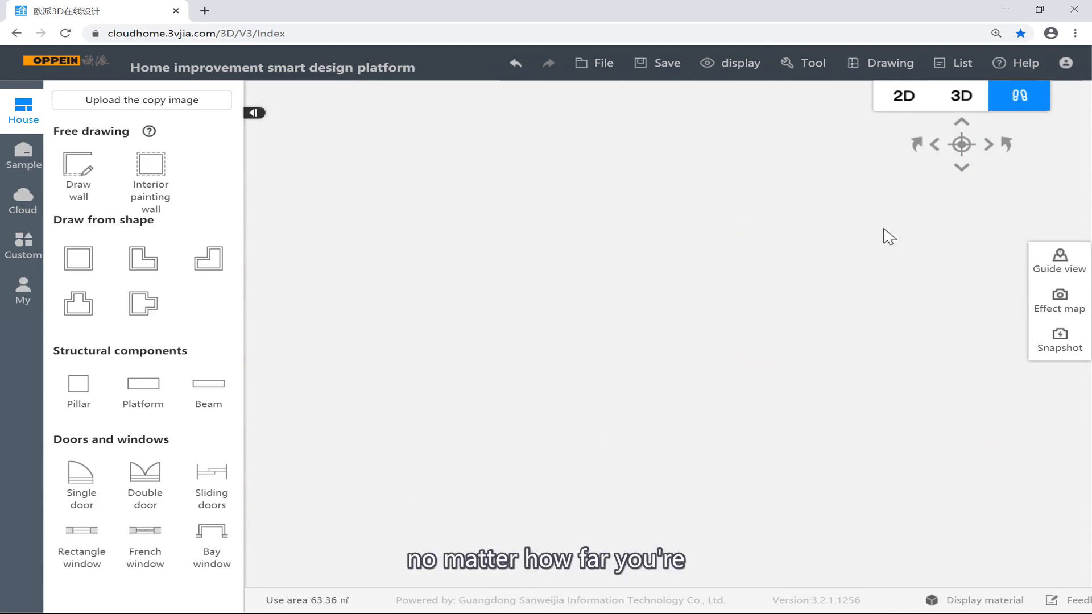
pyautogui.click(962, 145)
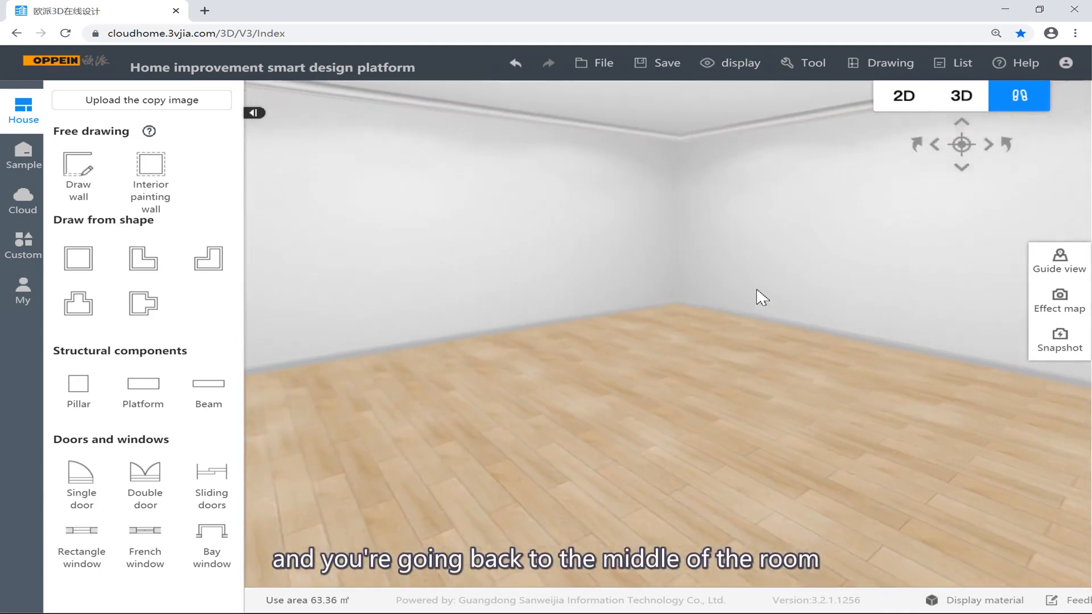
pyautogui.moveTo(756, 290); pyautogui.dragTo(740, 321)
pyautogui.moveTo(812, 283); pyautogui.dragTo(716, 309)
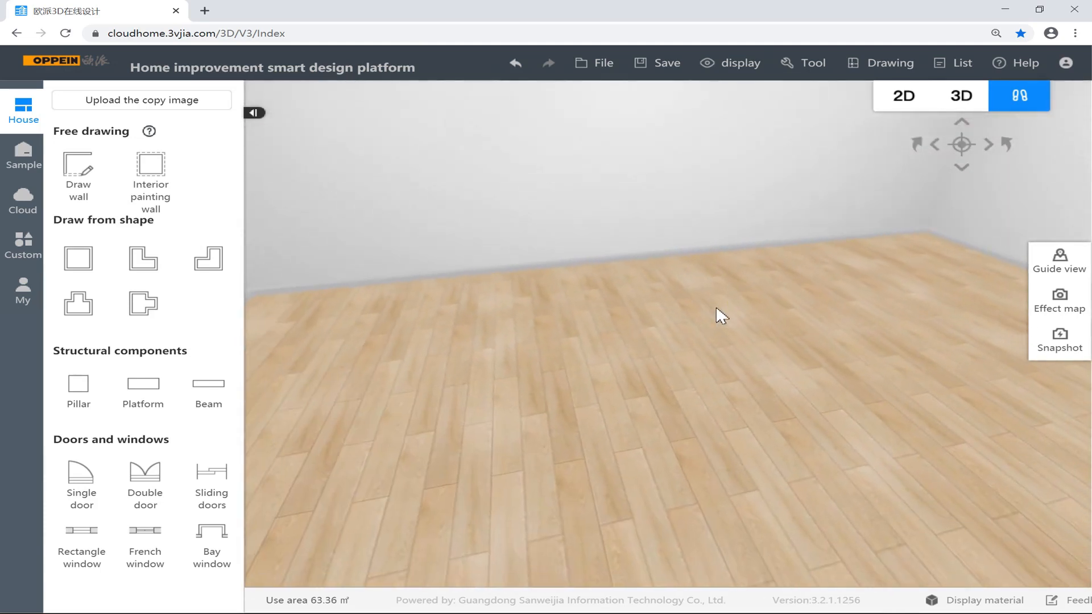
# Return to the 2D plan and delete the square room
pyautogui.click(917, 101)
pyautogui.click(557, 300)
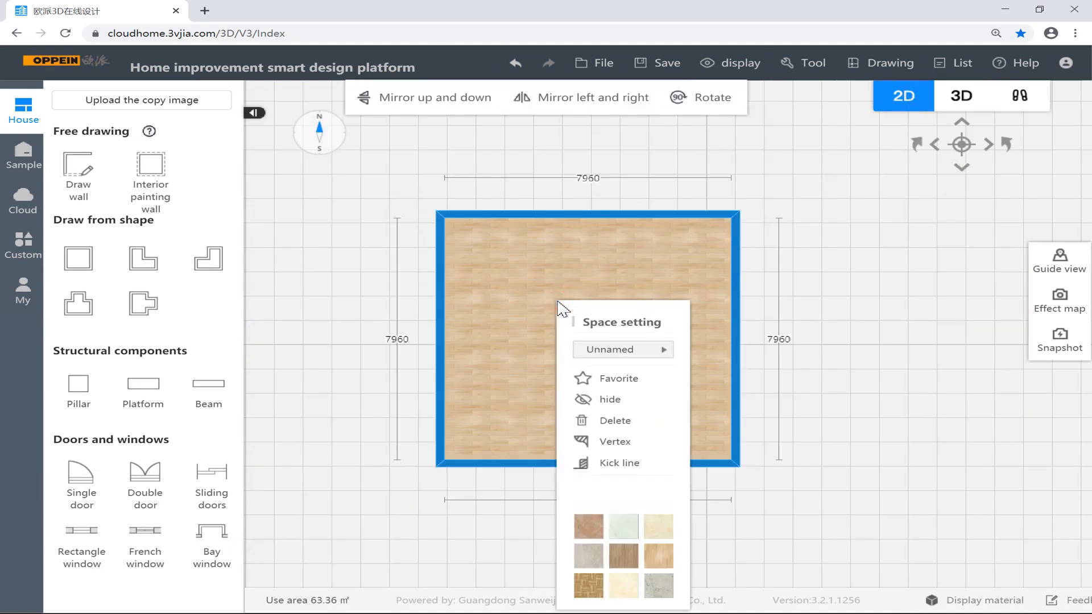
pyautogui.press('Delete')
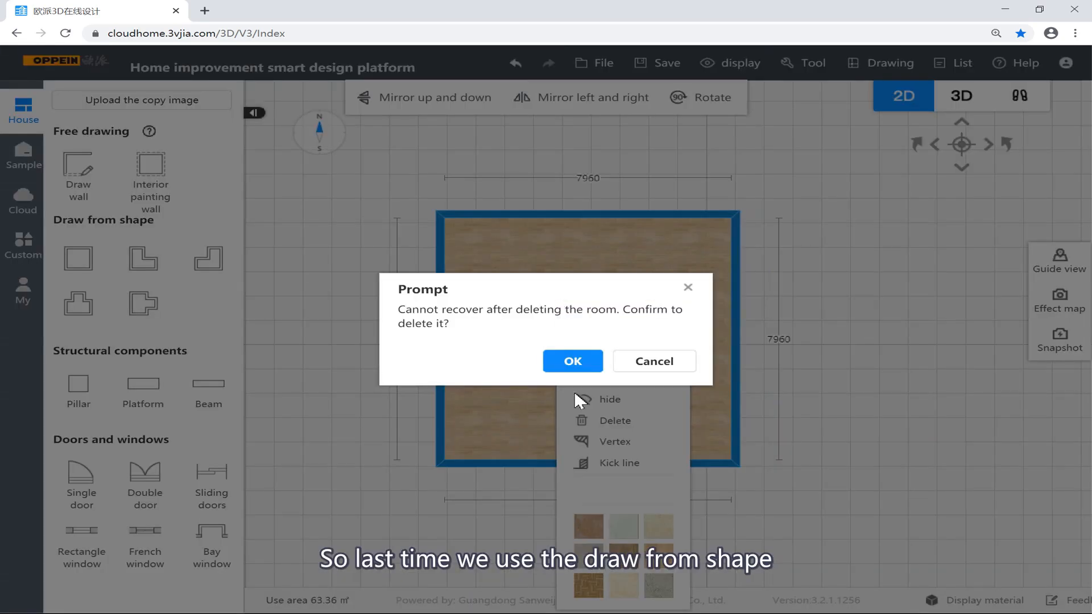
pyautogui.click(573, 361)
pyautogui.click(395, 296)
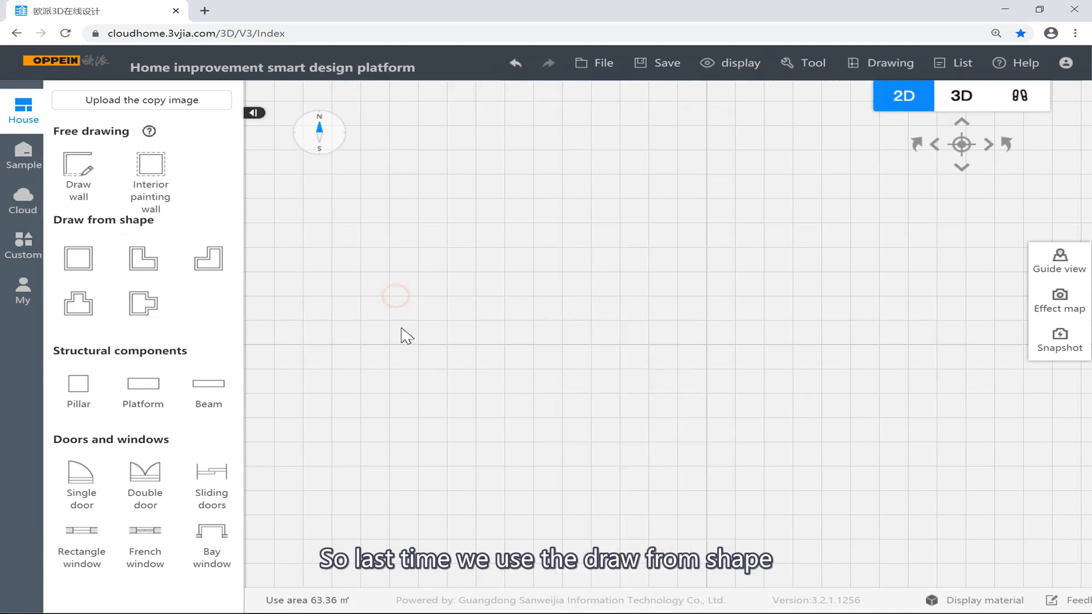
# Place the five preset room shapes separately on the plan: one square, two L-shaped and two T-shaped rooms
pyautogui.moveTo(78, 259)
pyautogui.mouseDown()
pyautogui.moveTo(327, 260)
pyautogui.moveTo(291, 268)
pyautogui.mouseUp()
pyautogui.moveTo(145, 255)
pyautogui.mouseDown()
pyautogui.moveTo(329, 278)
pyautogui.moveTo(688, 275)
pyautogui.moveTo(625, 238)
pyautogui.mouseUp()
pyautogui.moveTo(194, 279)
pyautogui.mouseDown()
pyautogui.moveTo(724, 292)
pyautogui.moveTo(768, 366)
pyautogui.moveTo(739, 343)
pyautogui.moveTo(796, 344)
pyautogui.mouseUp()
pyautogui.moveTo(90, 304)
pyautogui.mouseDown()
pyautogui.moveTo(365, 540)
pyautogui.moveTo(310, 560)
pyautogui.mouseUp()
pyautogui.moveTo(603, 454); pyautogui.dragTo(757, 270)
pyautogui.moveTo(632, 352); pyautogui.dragTo(617, 371)
pyautogui.scroll(-3, 669, 346)
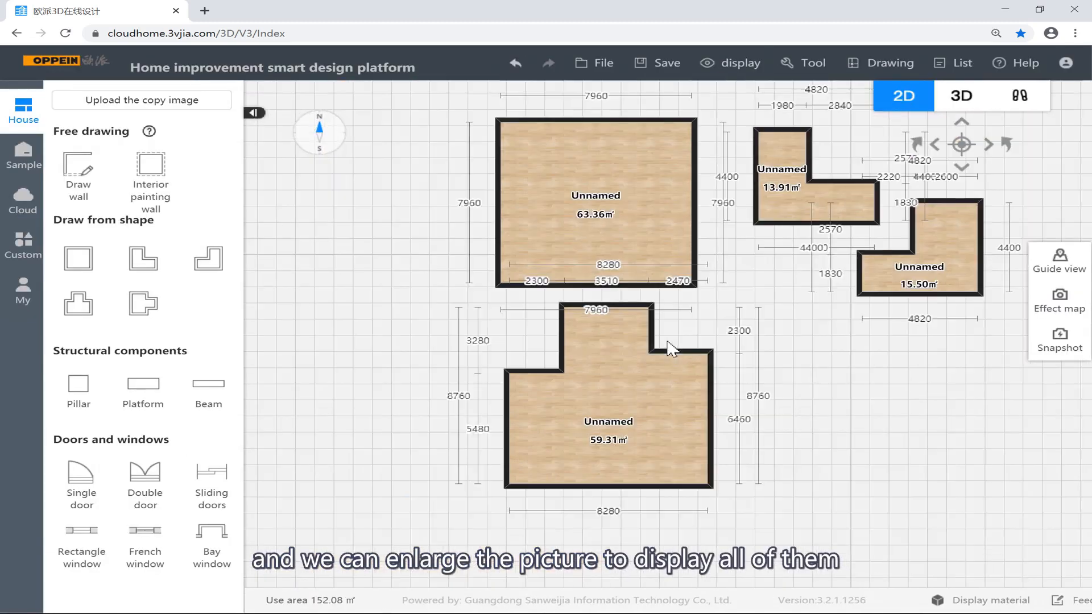
pyautogui.moveTo(754, 318); pyautogui.dragTo(586, 334)
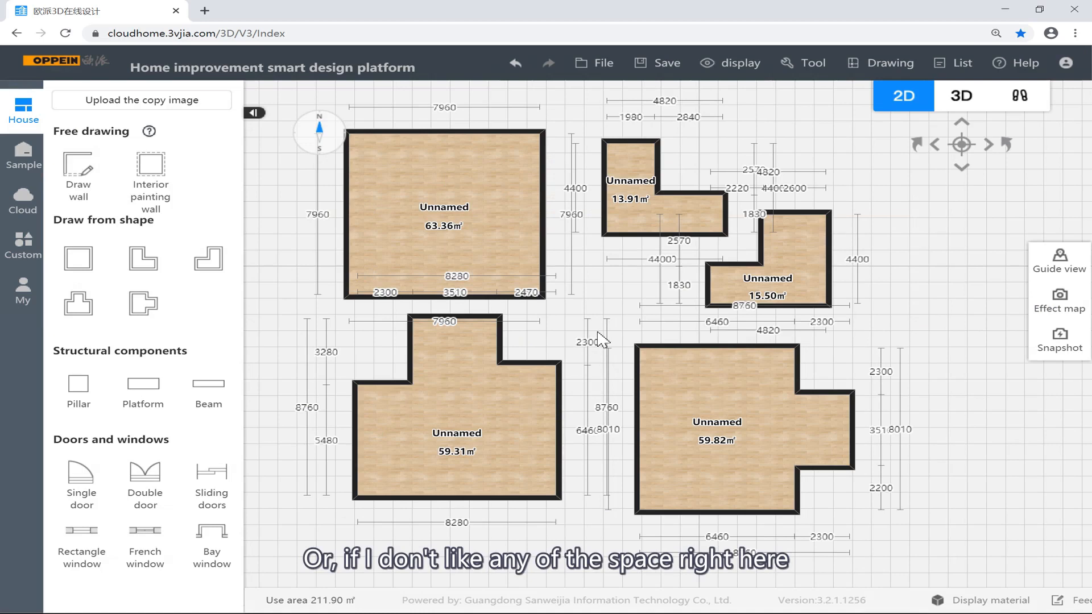
pyautogui.scroll(-1, 610, 283)
pyautogui.moveTo(609, 284); pyautogui.dragTo(461, 279)
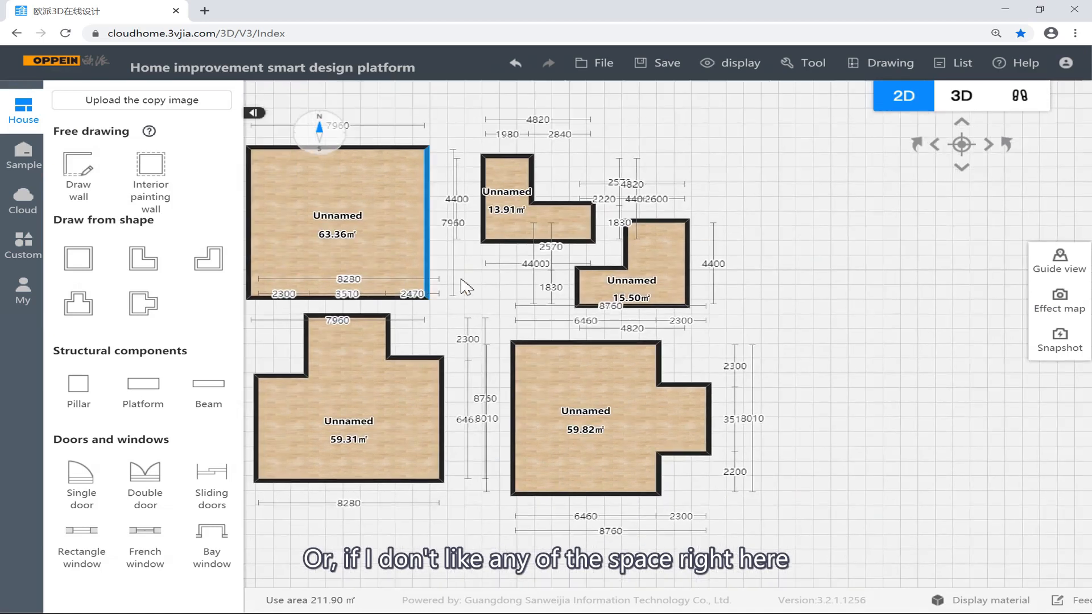
pyautogui.scroll(-3, 501, 293)
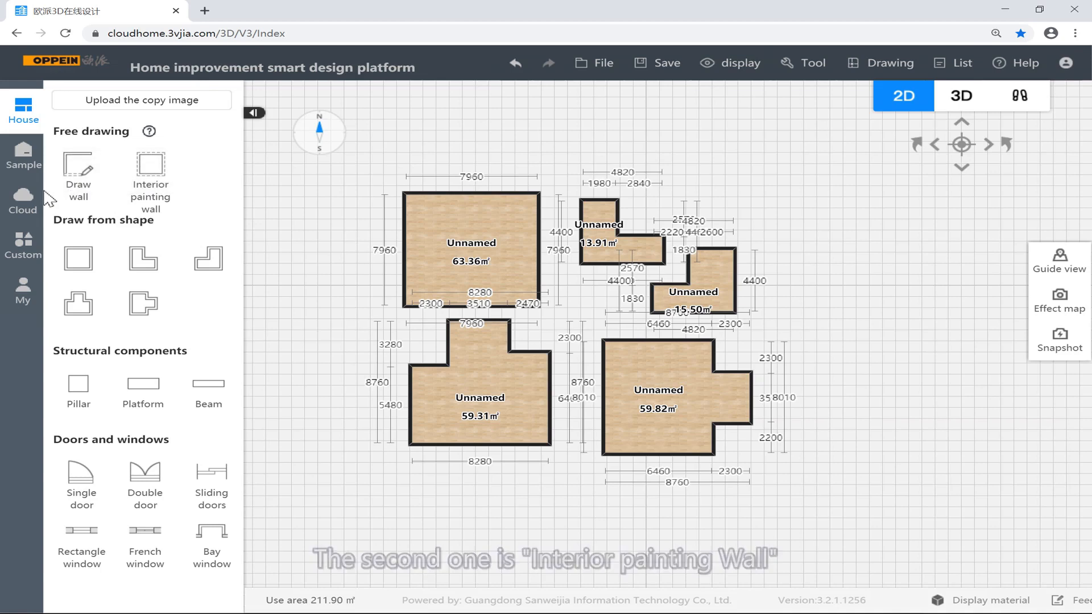
# Draw an irregular four-sided room of about 18 m² with Draw wall, east of the L-shaped rooms
pyautogui.click(80, 168)
pyautogui.click(644, 235)
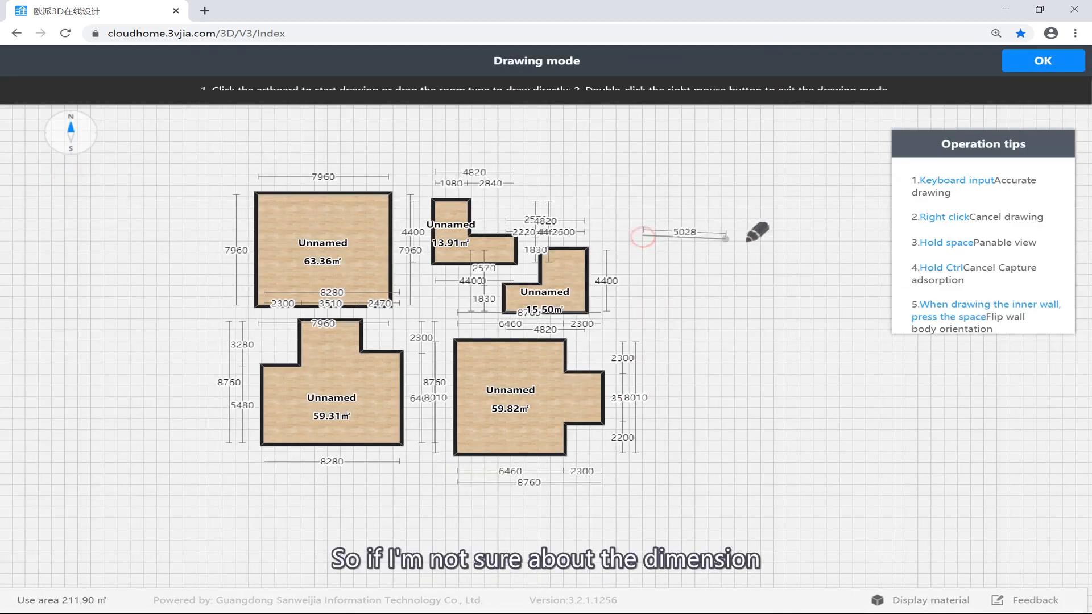
pyautogui.click(747, 240)
pyautogui.click(733, 284)
pyautogui.click(641, 288)
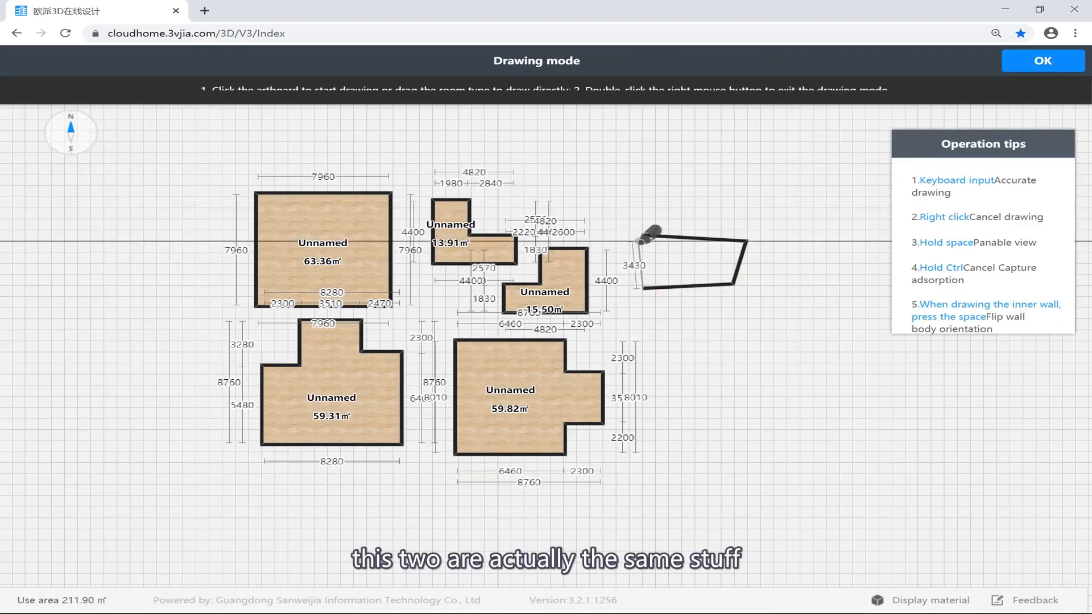
pyautogui.click(643, 235)
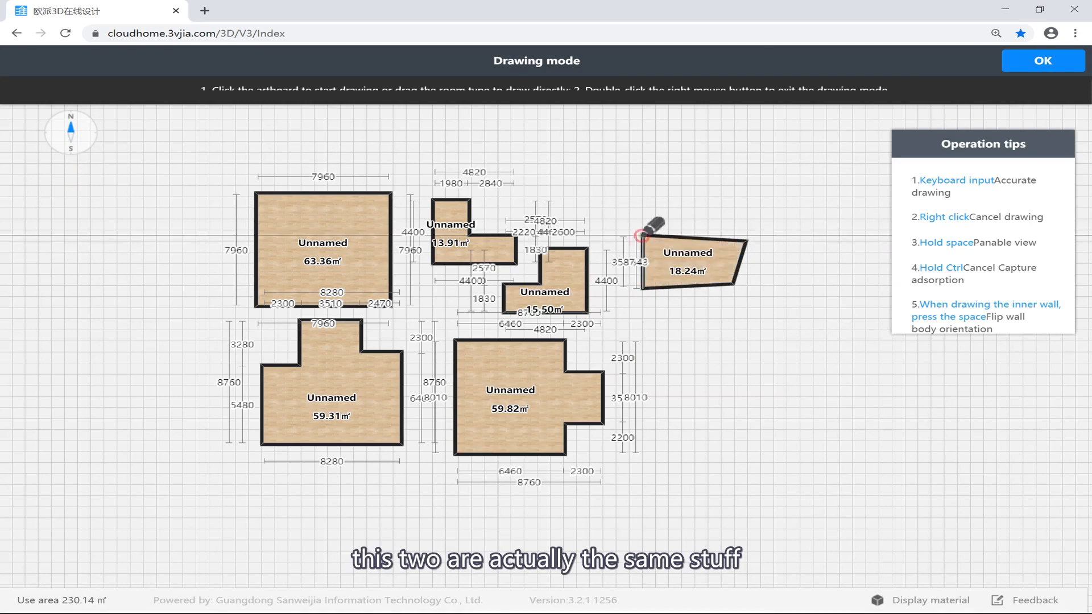
pyautogui.rightClick(649, 193)
# Draw a smaller irregular four-sided room of about 9 m² with Interior painting wall, south of the first hand-drawn room
pyautogui.click(145, 169)
pyautogui.click(704, 346)
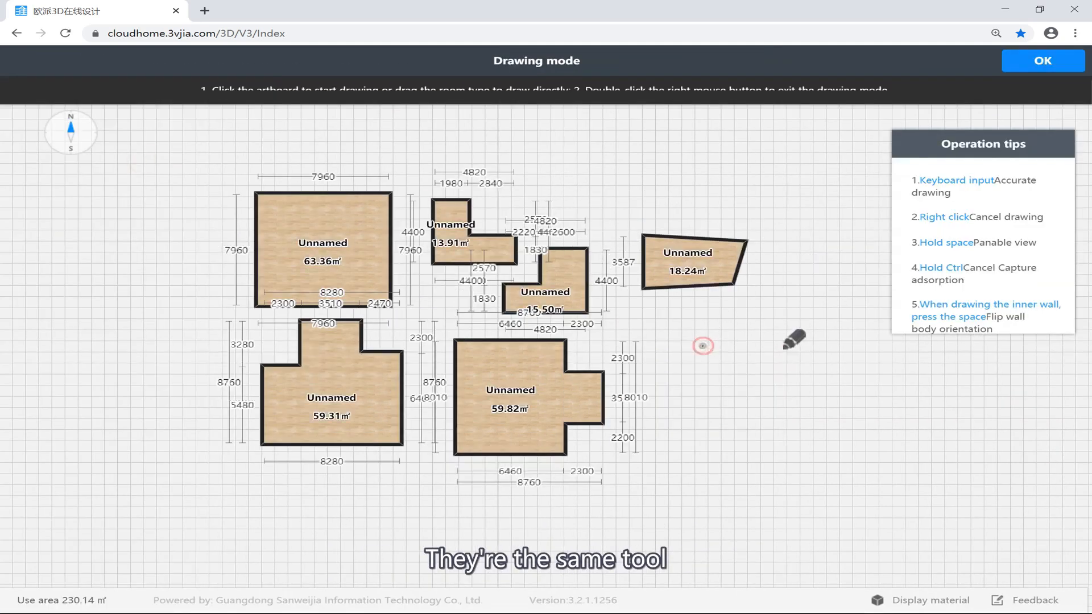
pyautogui.click(781, 351)
pyautogui.click(772, 387)
pyautogui.click(712, 382)
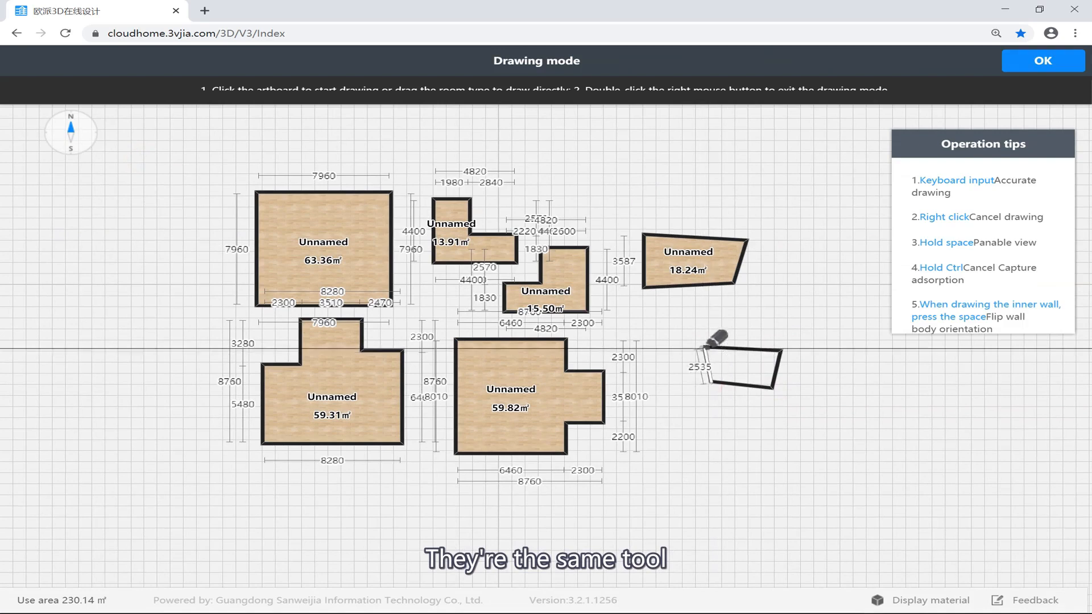
pyautogui.click(715, 338)
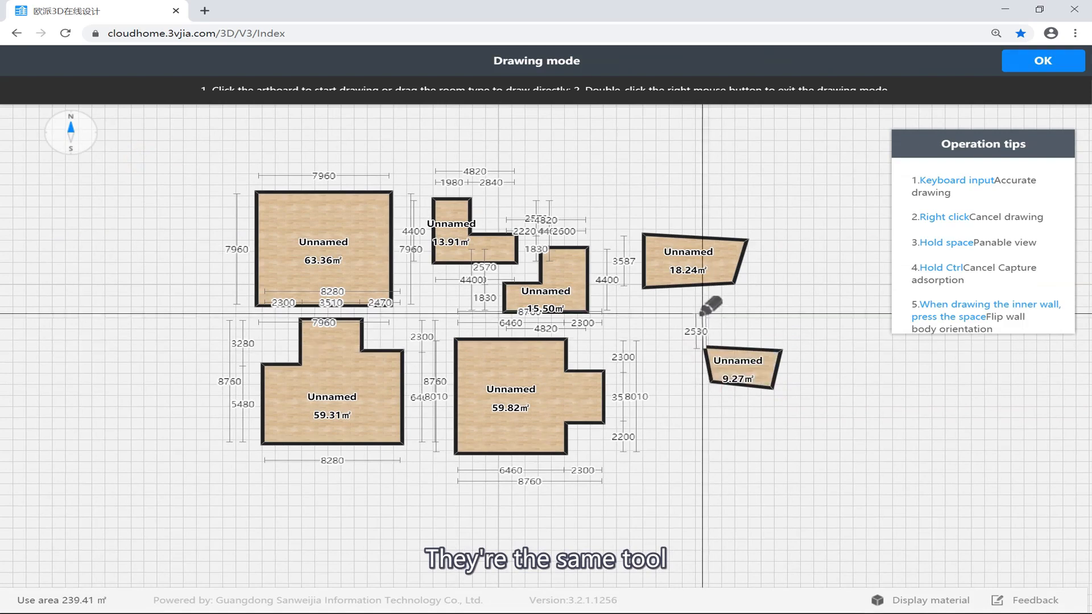
pyautogui.rightClick(673, 317)
pyautogui.rightClick(672, 317)
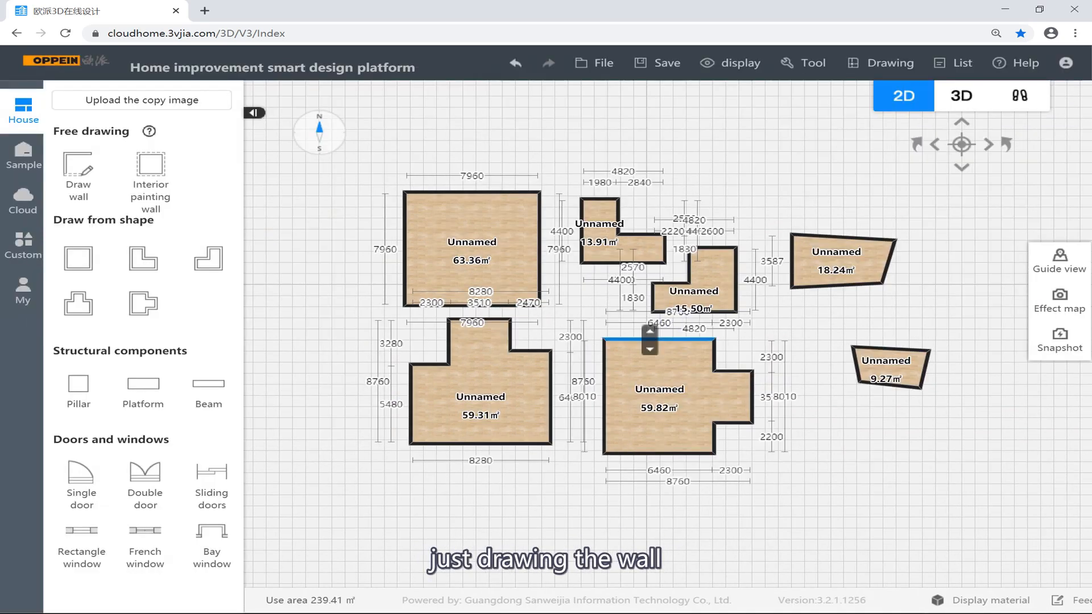
pyautogui.click(613, 322)
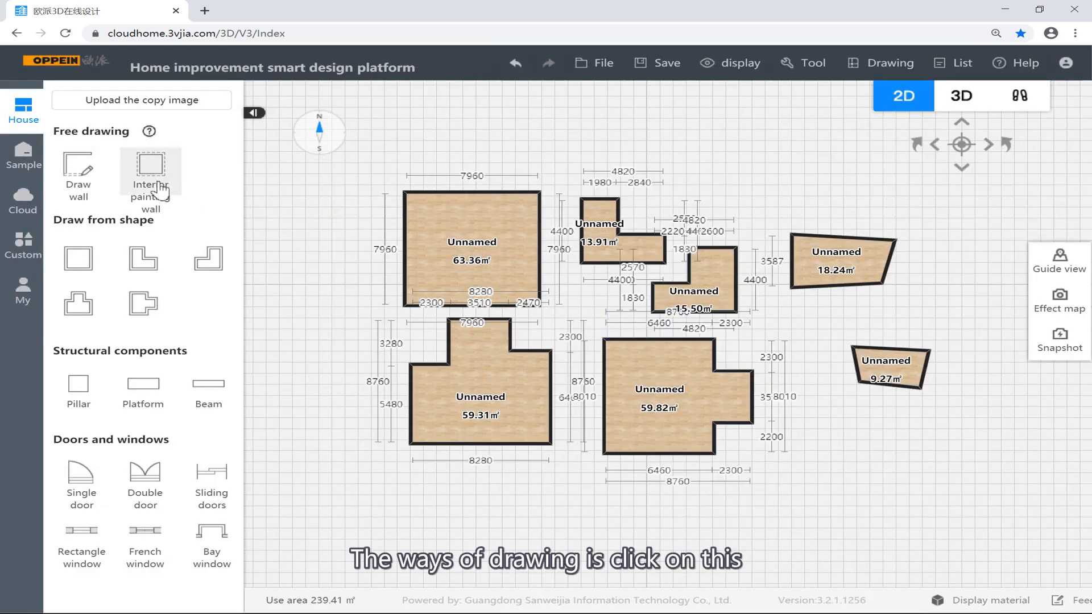
# Draw a rectangular room about 7522 by 3580 mm inside with Draw wall, north of the irregular rooms, and leave drawing mode
pyautogui.click(78, 170)
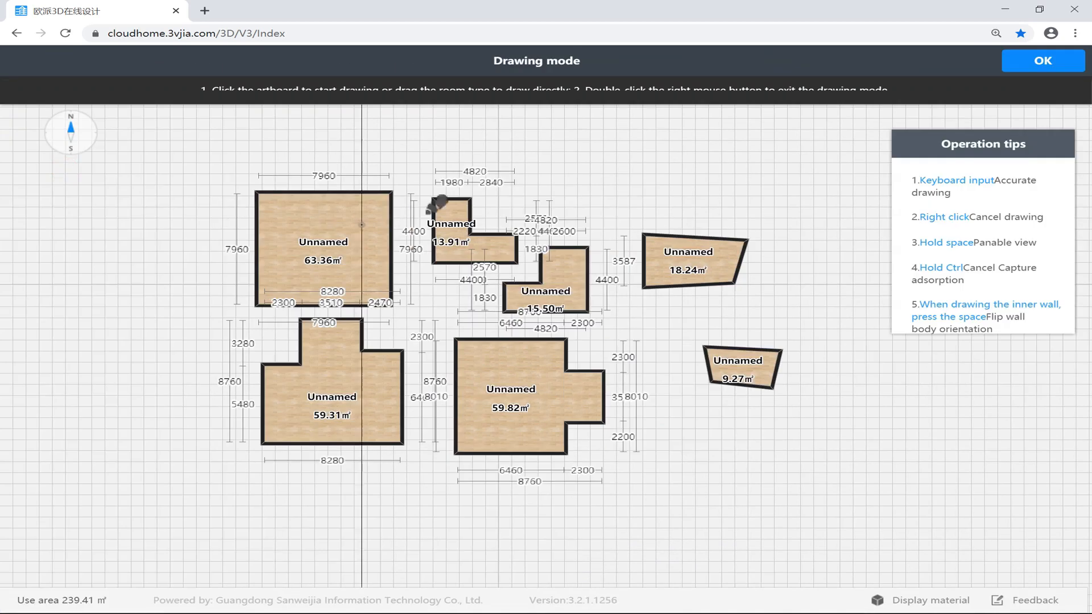
pyautogui.click(613, 157)
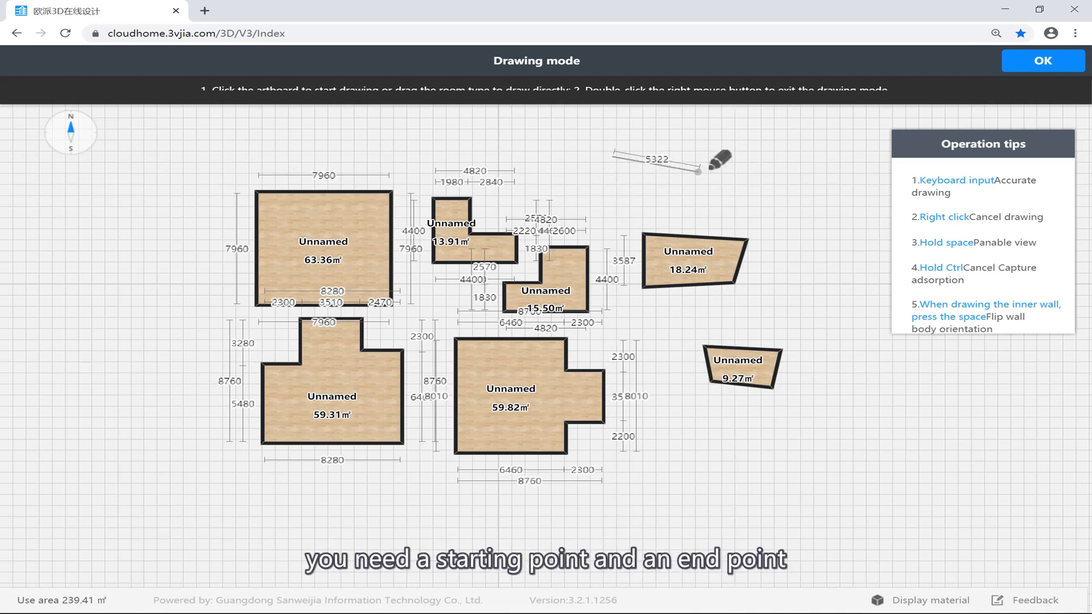
pyautogui.click(739, 161)
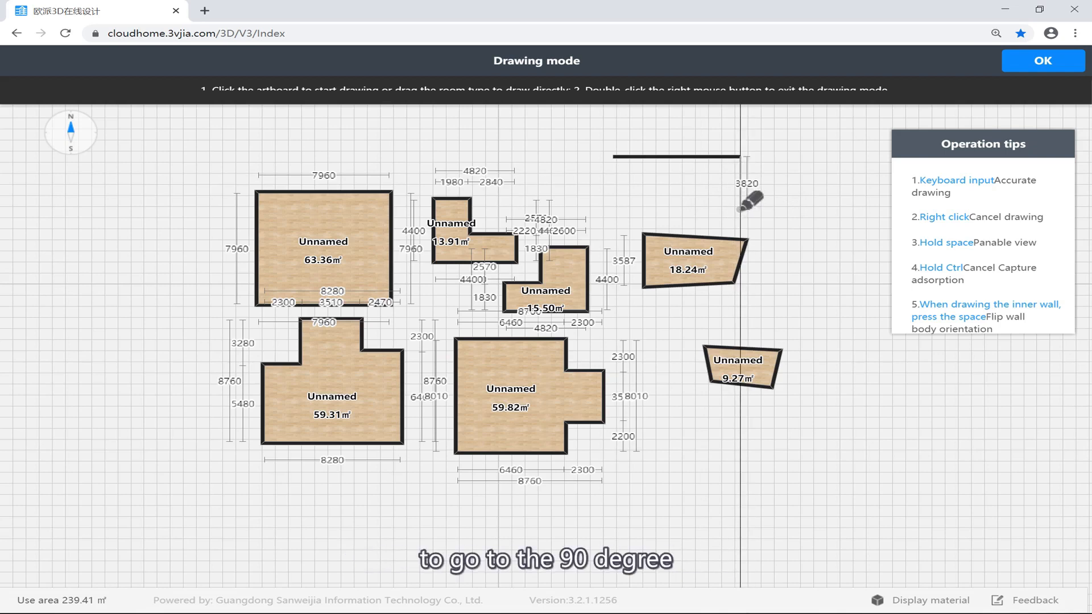
pyautogui.click(739, 210)
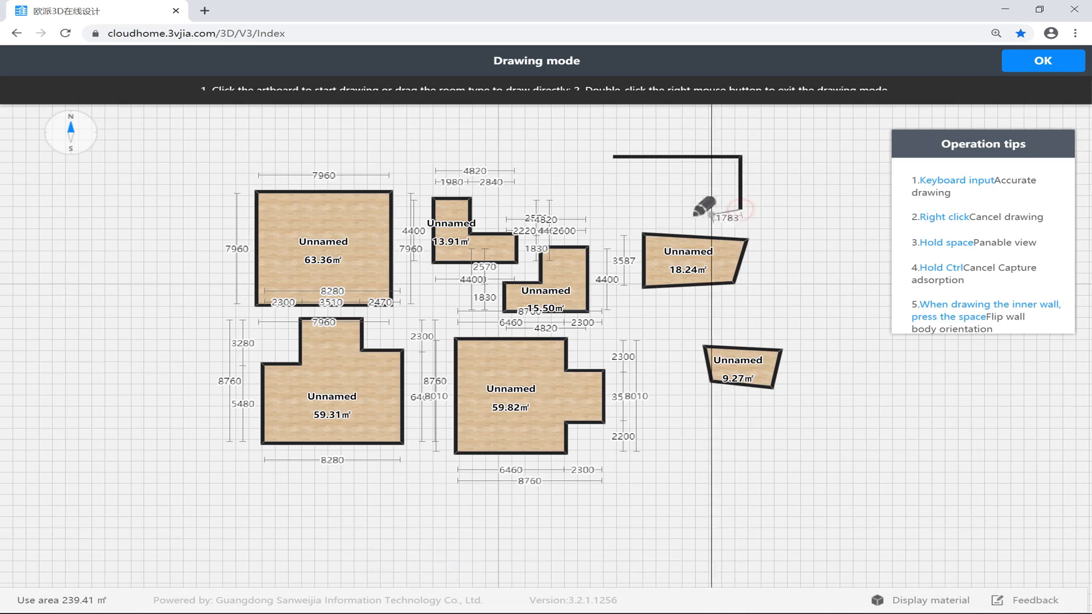
pyautogui.click(613, 209)
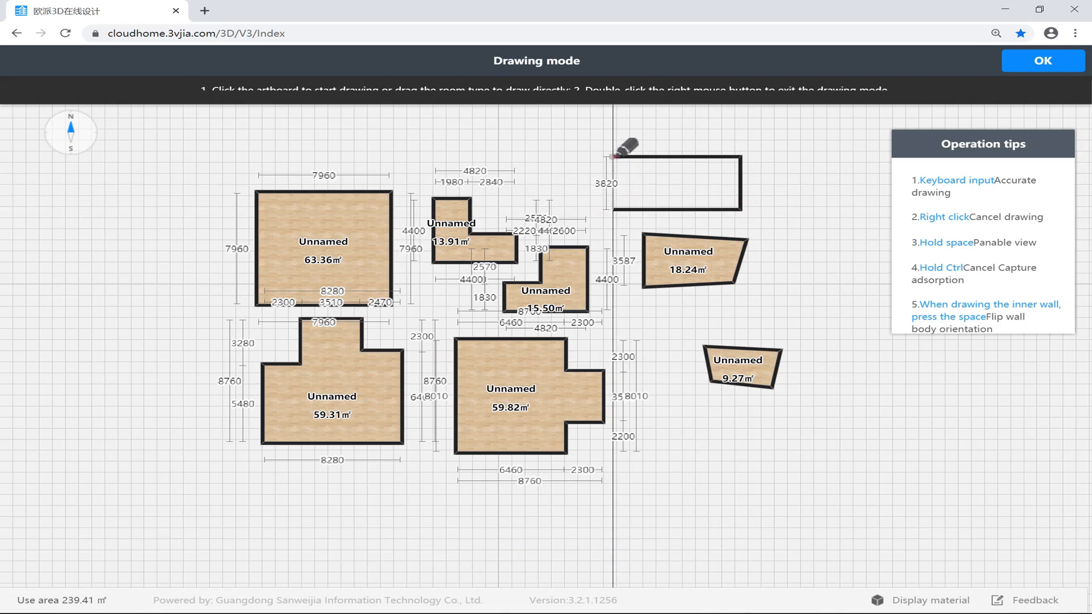
pyautogui.click(613, 156)
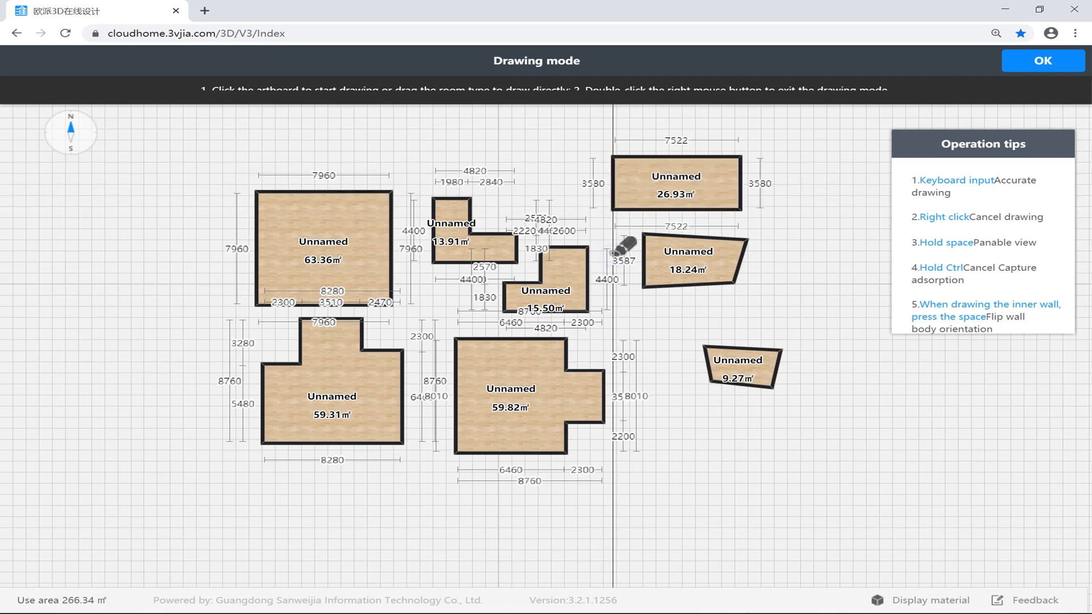
pyautogui.rightClick(566, 183)
pyautogui.rightClick(566, 183)
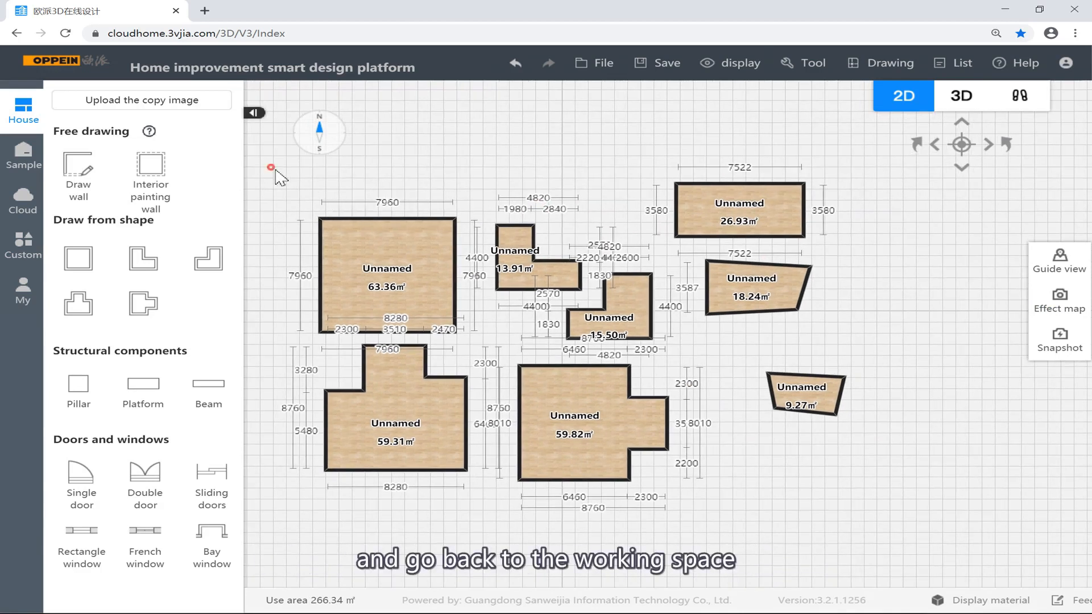
# Delete the three hand-drawn rooms, both L-shaped rooms and the eastern T-shaped room from the plan
pyautogui.click(793, 384)
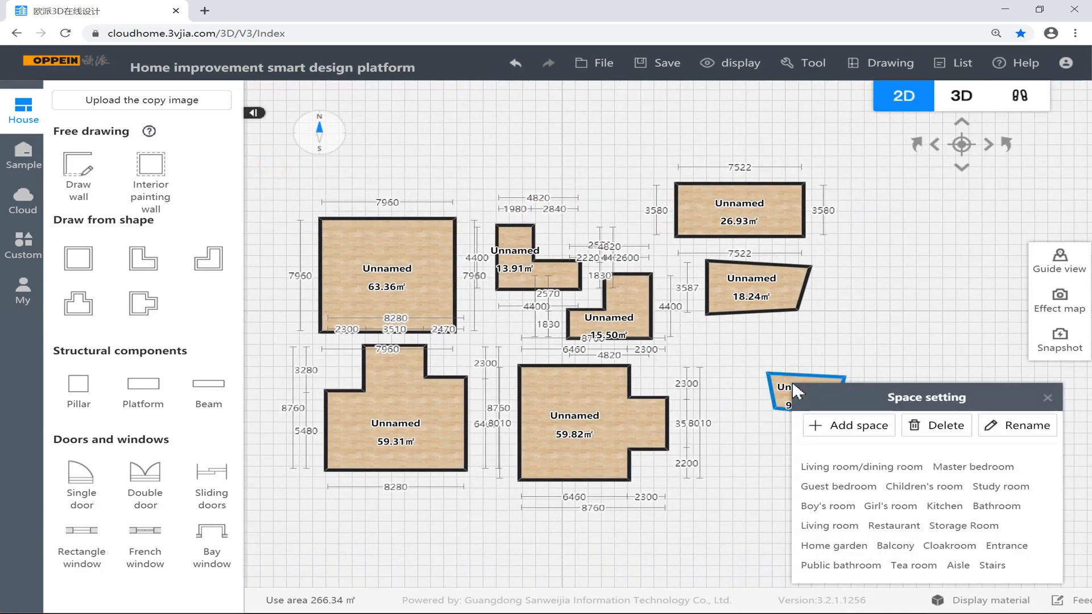
pyautogui.press('Delete')
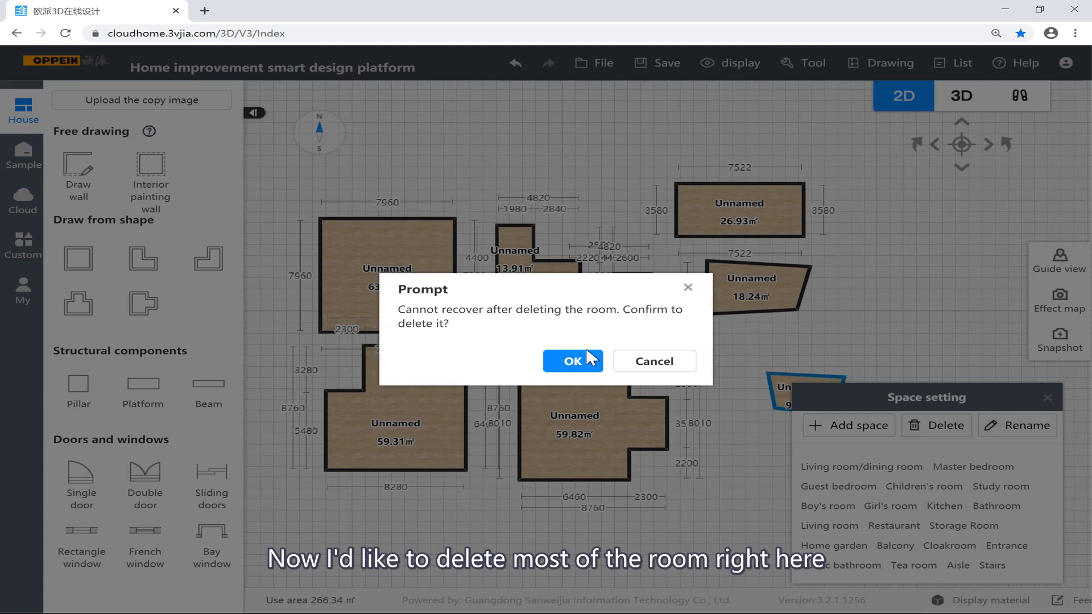
pyautogui.click(569, 362)
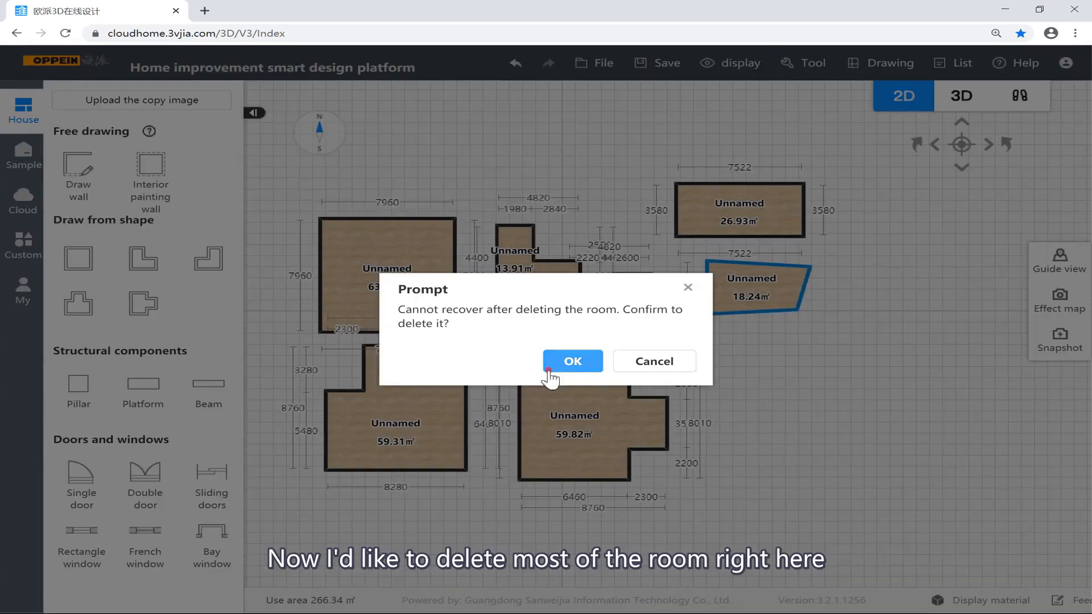
pyautogui.click(547, 370)
pyautogui.click(597, 415)
pyautogui.press('Delete')
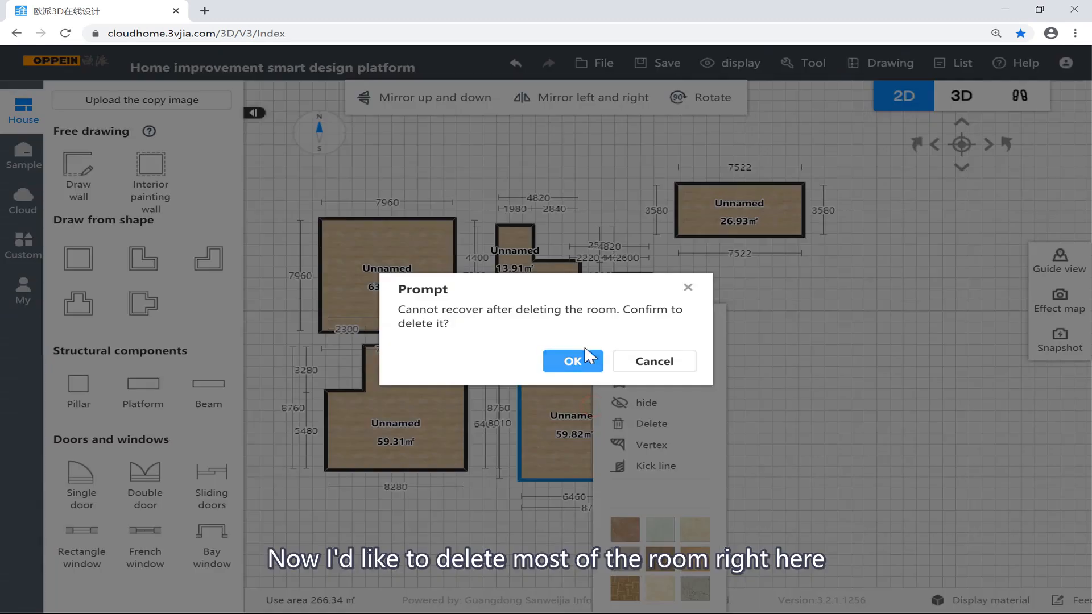
pyautogui.click(575, 361)
pyautogui.click(549, 280)
pyautogui.press('Delete')
pyautogui.click(568, 361)
pyautogui.click(660, 296)
pyautogui.click(587, 361)
pyautogui.click(637, 318)
pyautogui.press('Delete')
pyautogui.click(572, 361)
# Delete the square room and the remaining T-shaped room to empty the plan
pyautogui.click(407, 276)
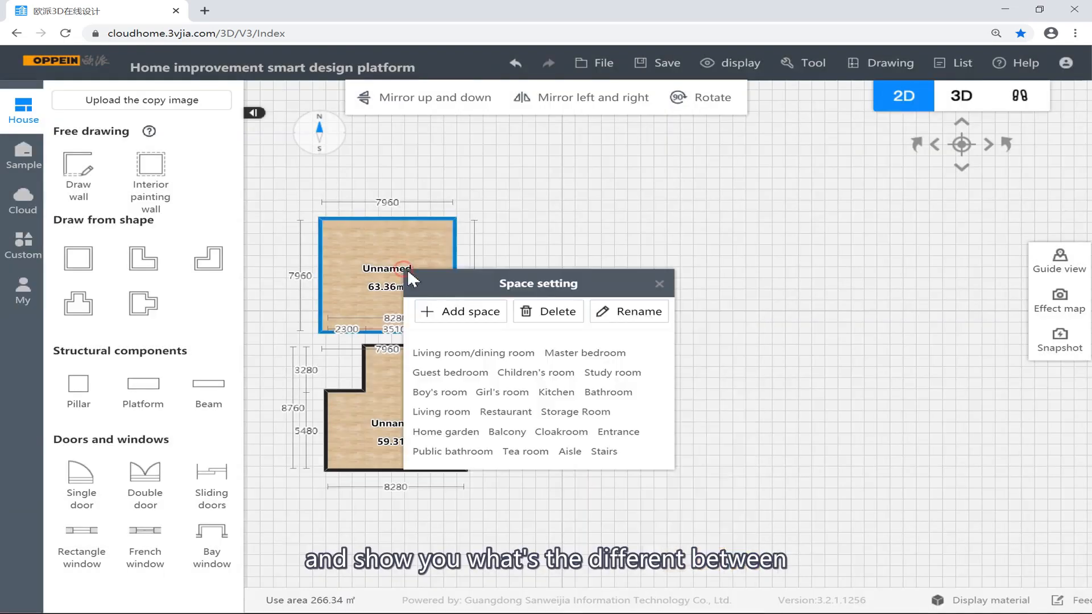
pyautogui.press('Delete')
pyautogui.click(570, 361)
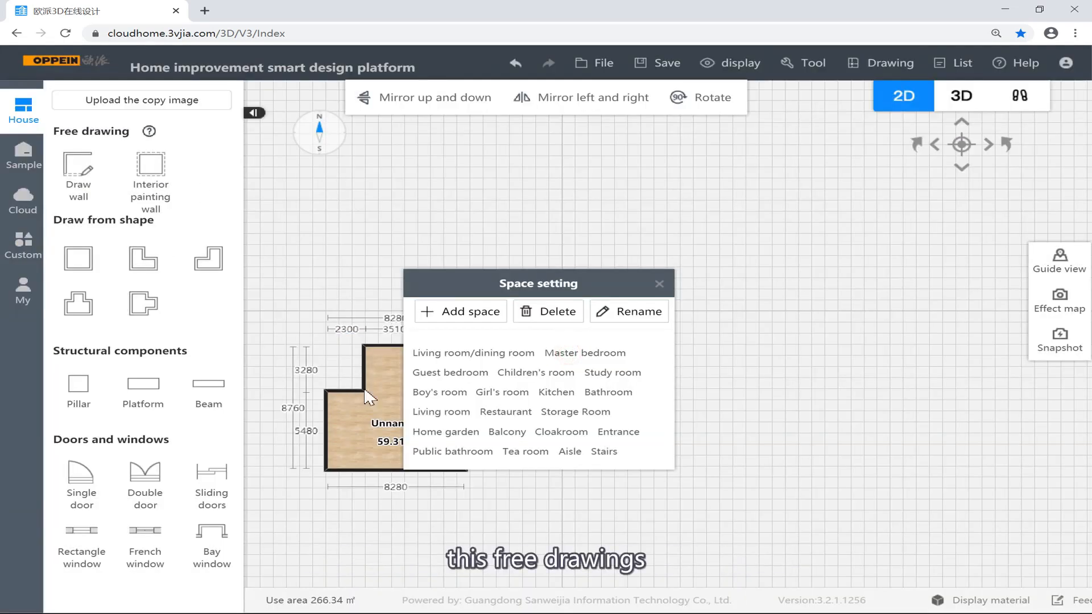
pyautogui.click(392, 398)
pyautogui.press('Delete')
pyautogui.click(563, 361)
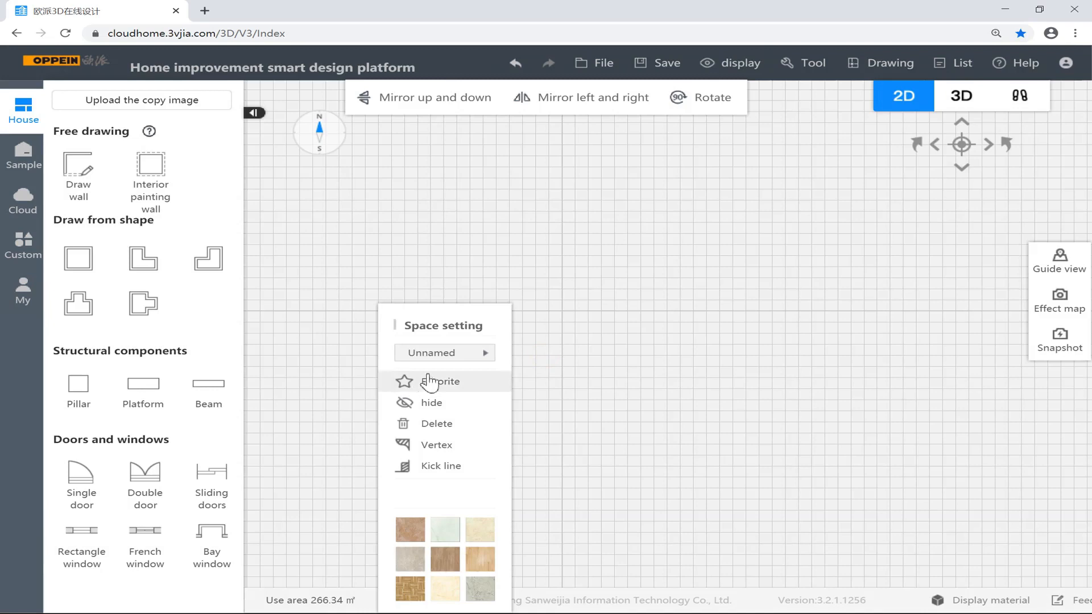
pyautogui.click(683, 341)
# Draw a horizontal wall with an exact length of 5000 mm on the empty plan using Draw wall
pyautogui.scroll(2, 720, 343)
pyautogui.scroll(2, 562, 342)
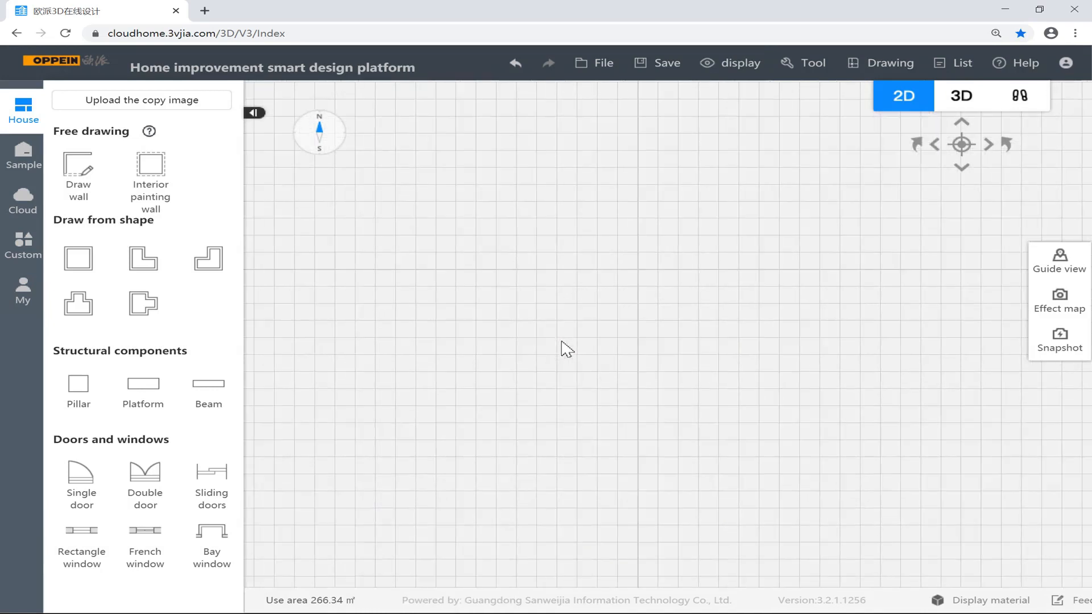
pyautogui.moveTo(623, 260); pyautogui.dragTo(417, 375)
pyautogui.scroll(1, 514, 330)
pyautogui.moveTo(443, 307); pyautogui.dragTo(425, 296)
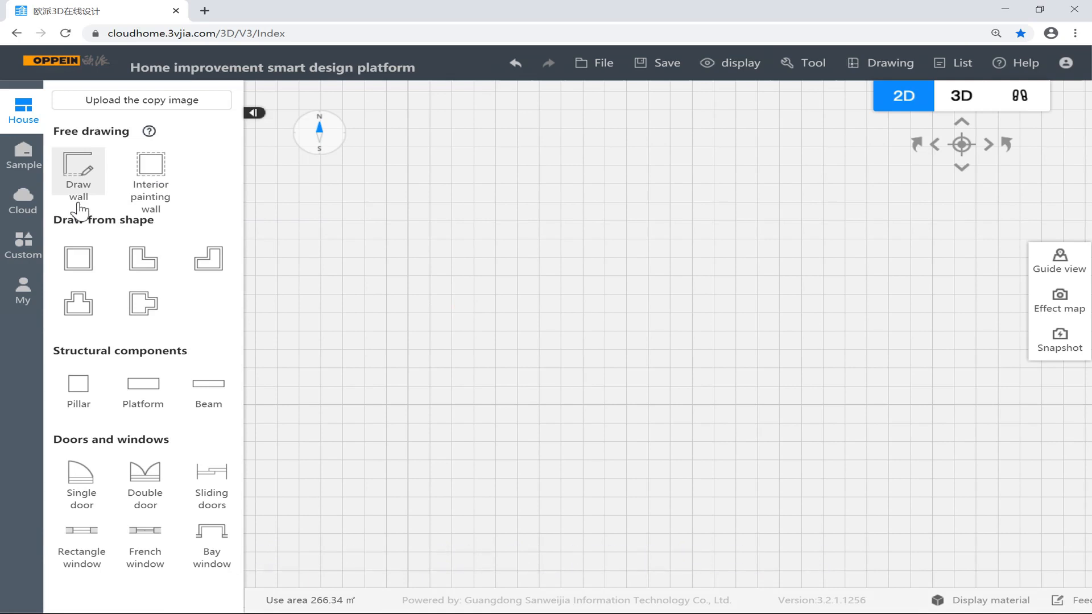
pyautogui.click(78, 165)
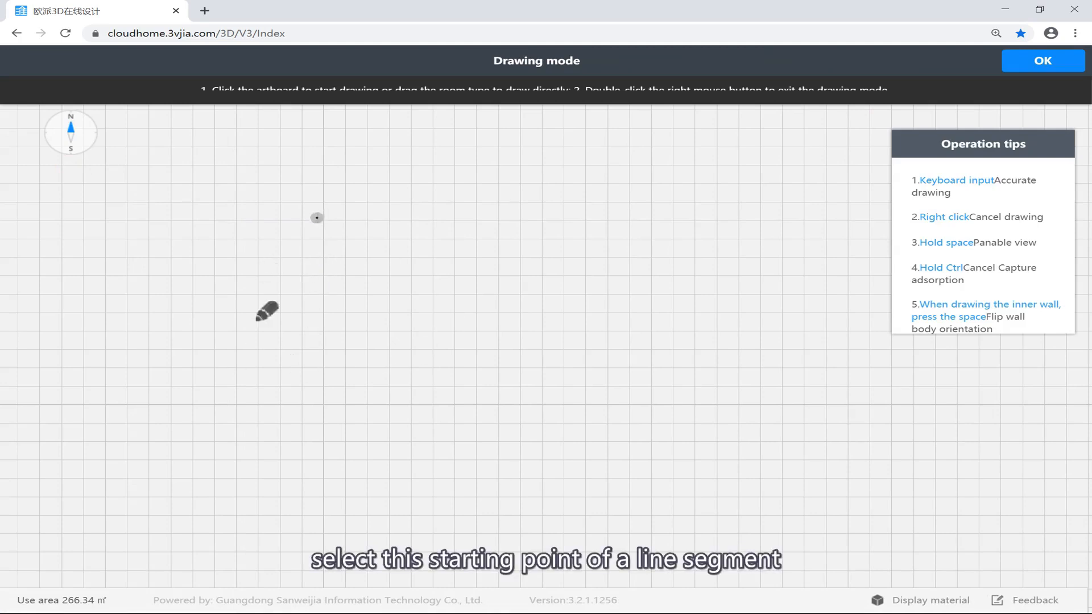
pyautogui.click(347, 295)
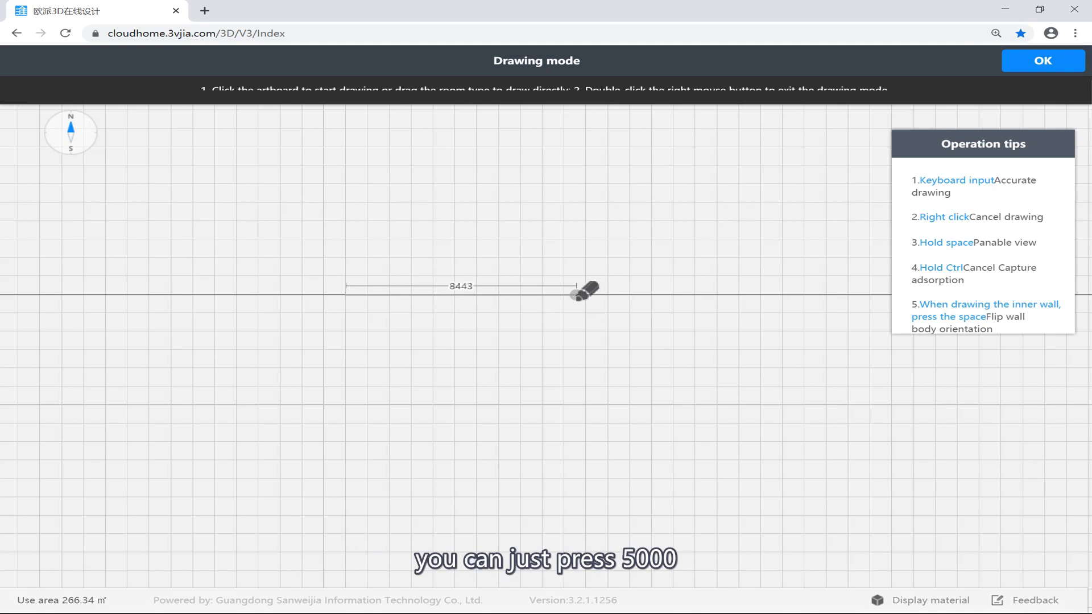
pyautogui.write('5000')
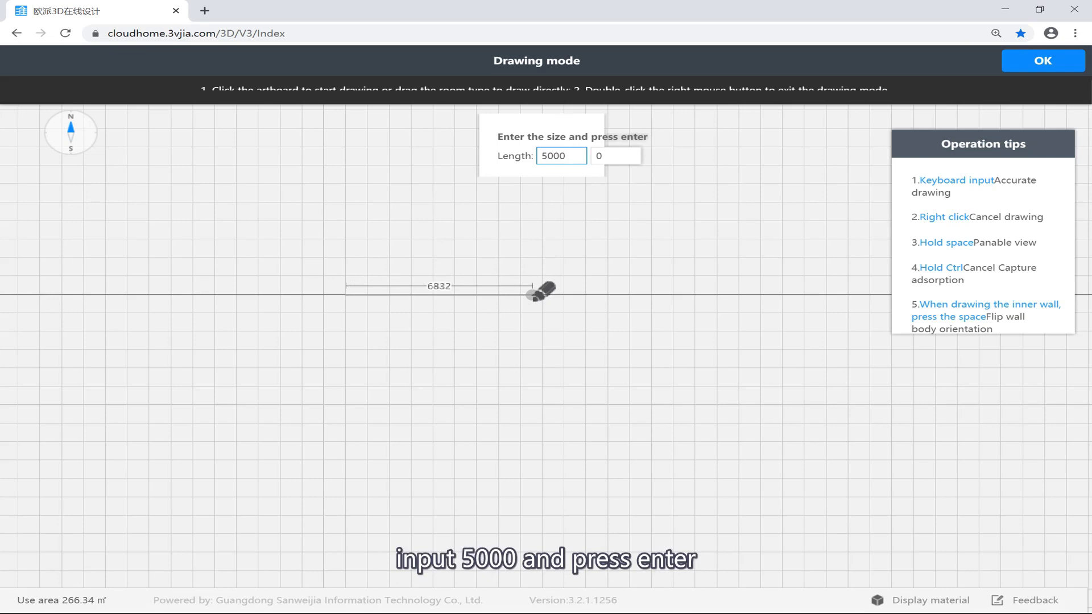
pyautogui.press('Return')
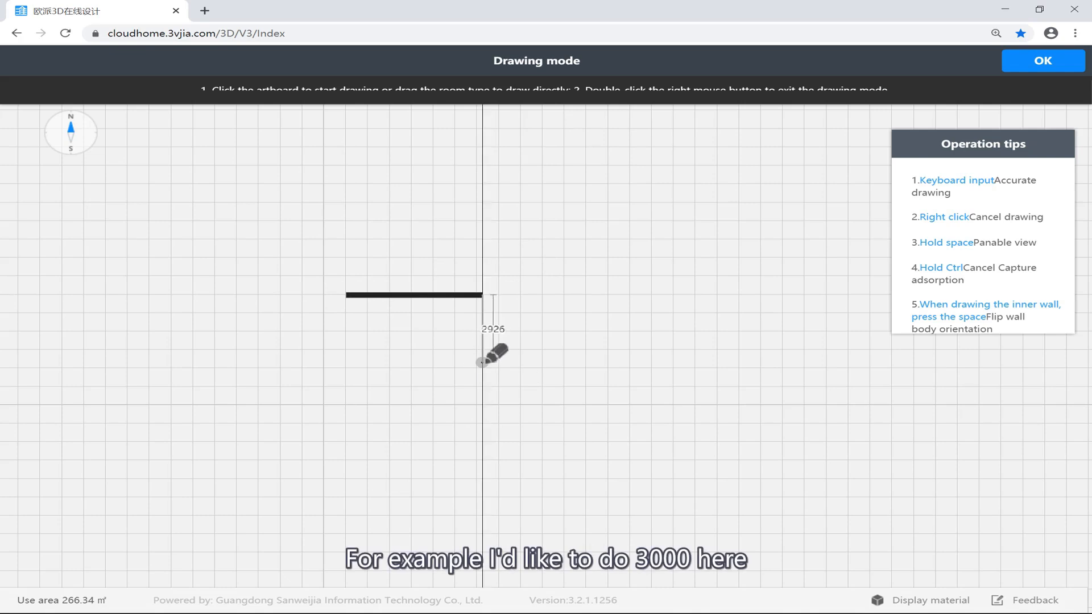
# Add a 3000 mm wall running south from the east end, close the rectangular room and leave drawing mode
pyautogui.write('3')
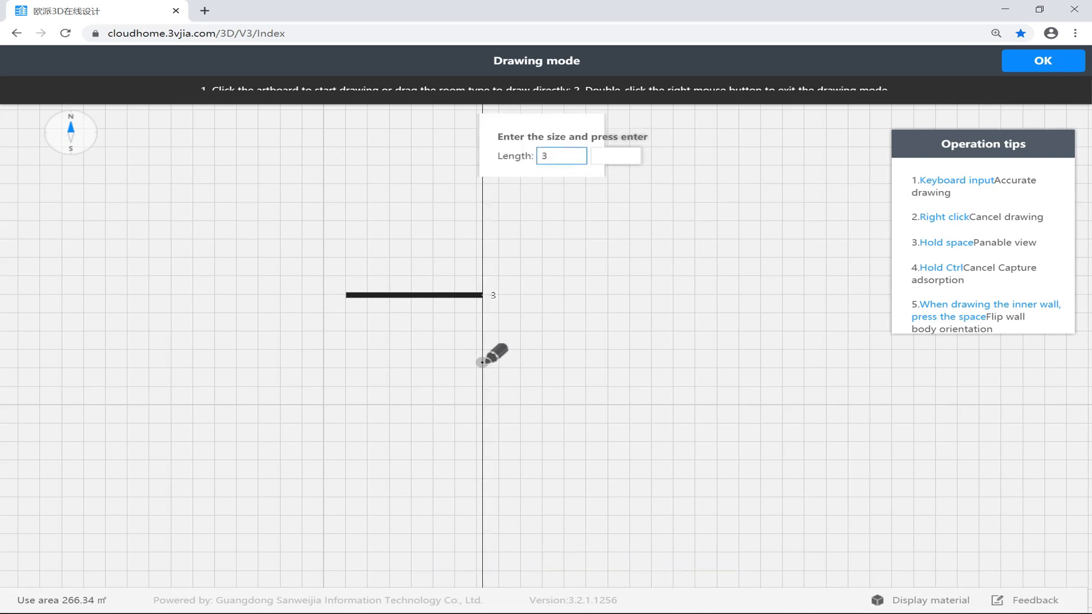
pyautogui.write('000')
pyautogui.press('Return')
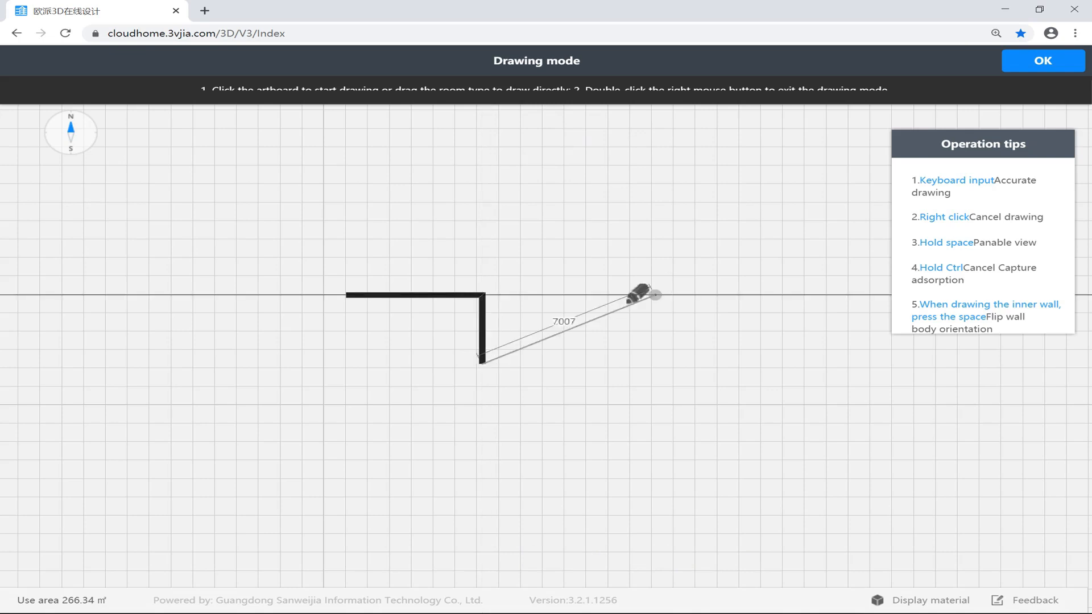
pyautogui.click(346, 364)
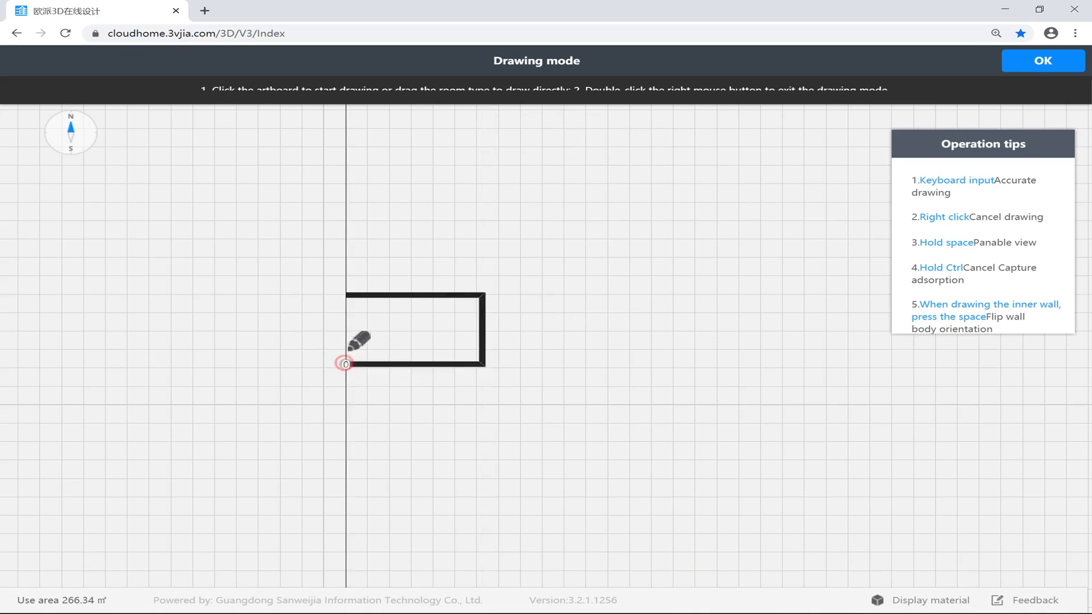
pyautogui.click(347, 294)
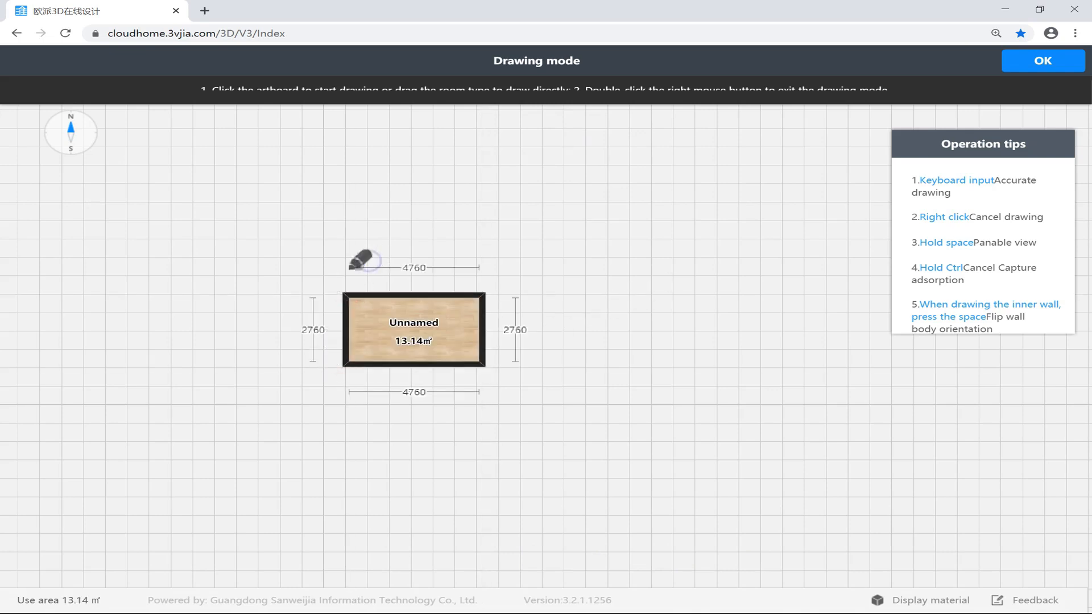
pyautogui.rightClick(353, 267)
pyautogui.rightClick(353, 268)
# Examine the room's inner dimensions and the thickness settings of its west and east walls
pyautogui.scroll(3, 457, 280)
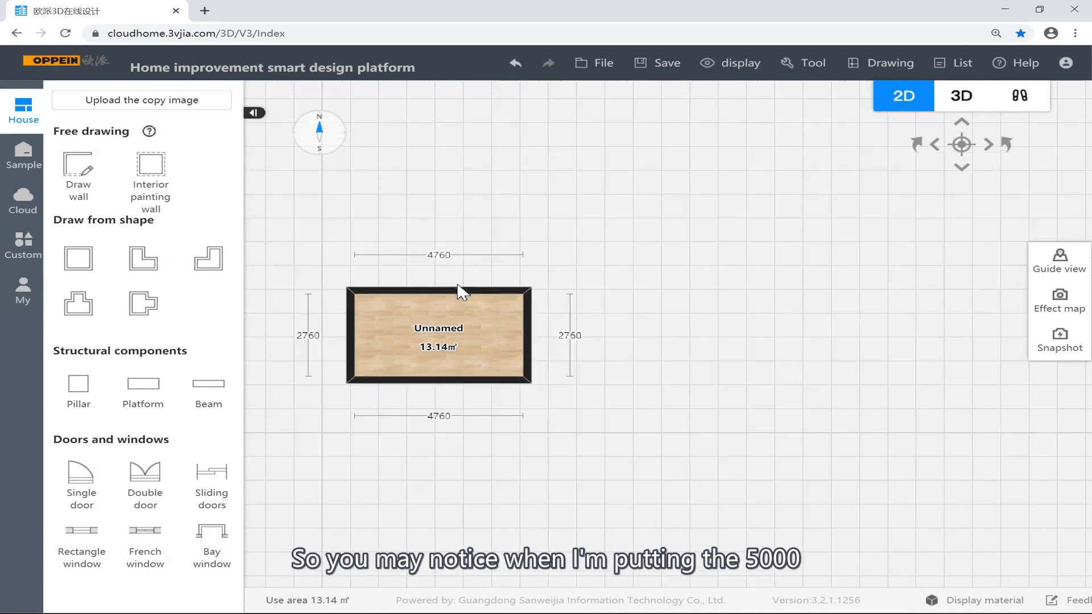
pyautogui.moveTo(490, 264); pyautogui.dragTo(597, 270)
pyautogui.scroll(2, 474, 308)
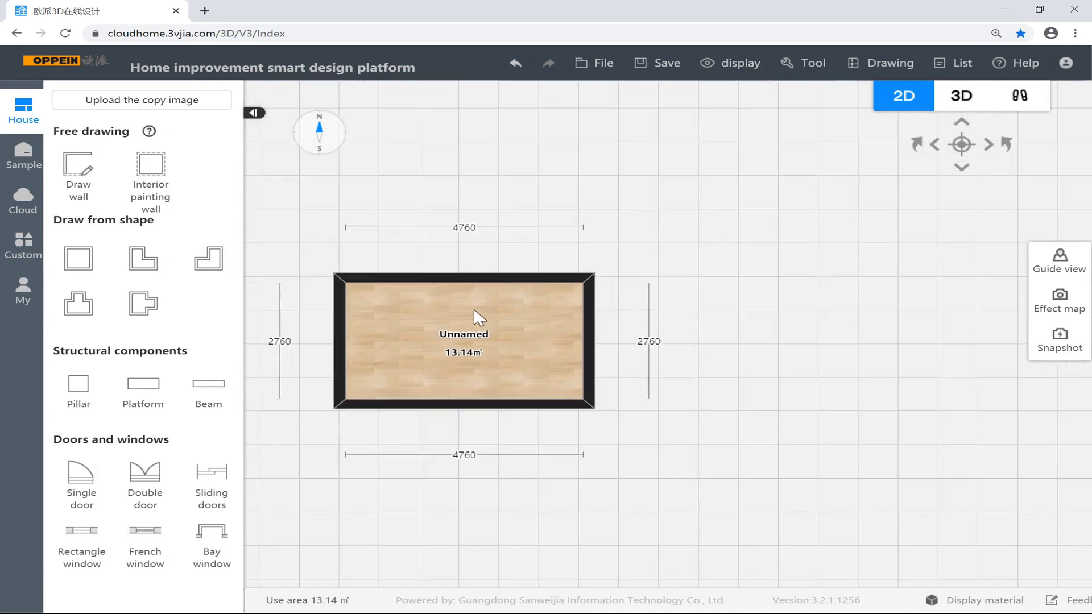
pyautogui.moveTo(376, 233); pyautogui.dragTo(493, 267)
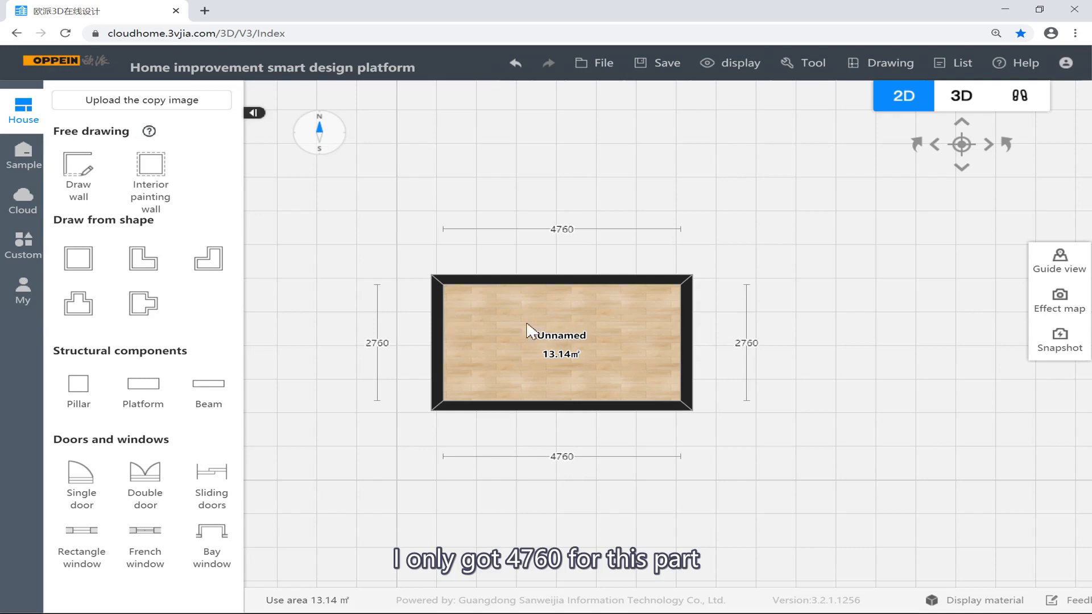
pyautogui.click(437, 327)
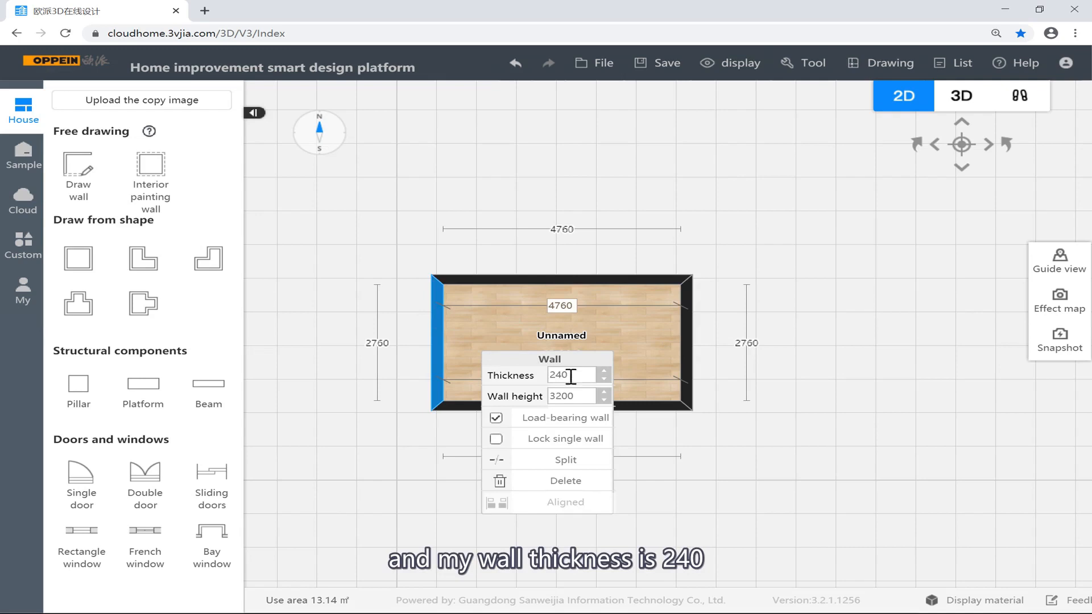
pyautogui.click(687, 320)
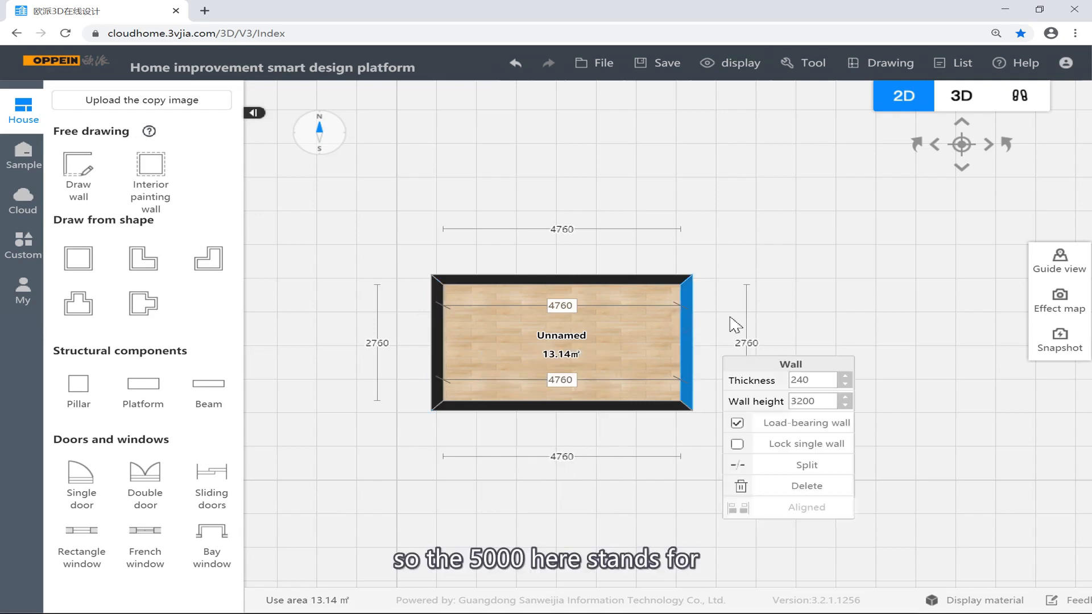
pyautogui.click(756, 306)
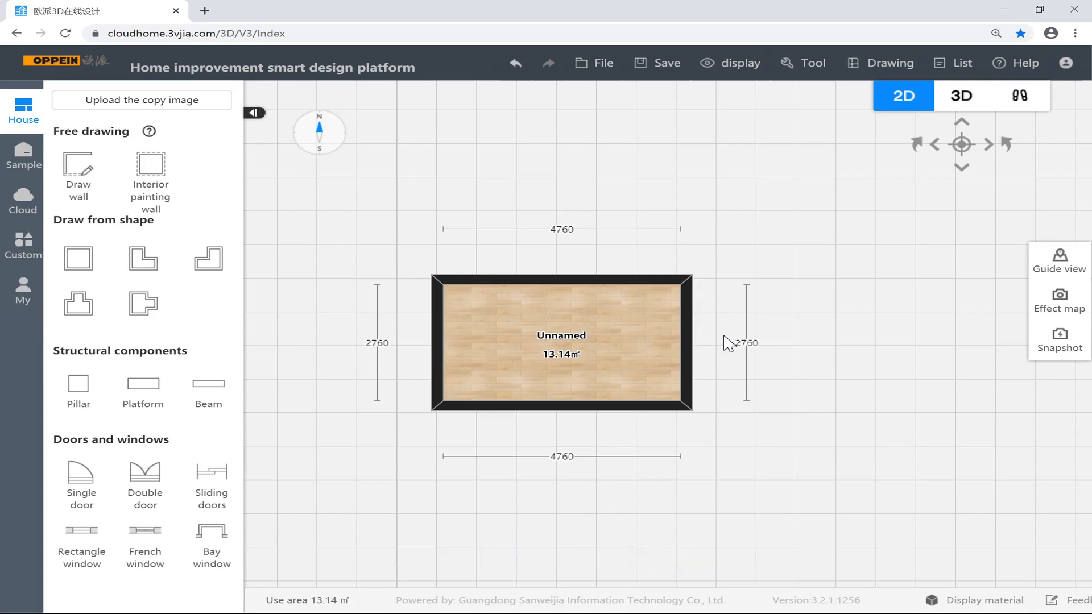
pyautogui.scroll(1, 404, 307)
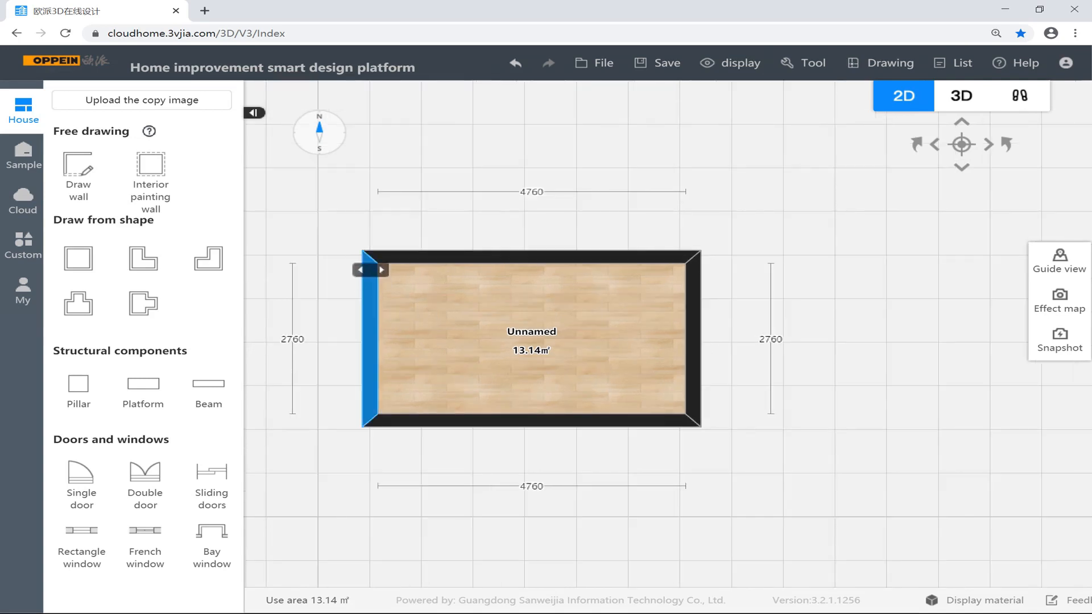
pyautogui.scroll(1, 371, 288)
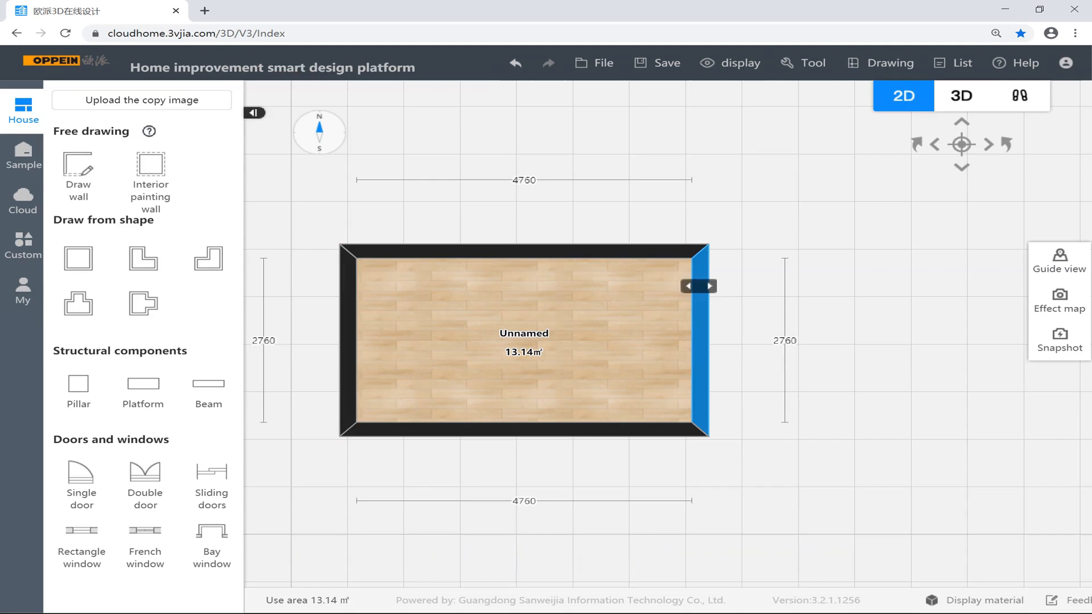
# Draw a horizontal wall with an exact length of 5000 mm east of the existing room using Interior painting wall
pyautogui.scroll(-2, 699, 286)
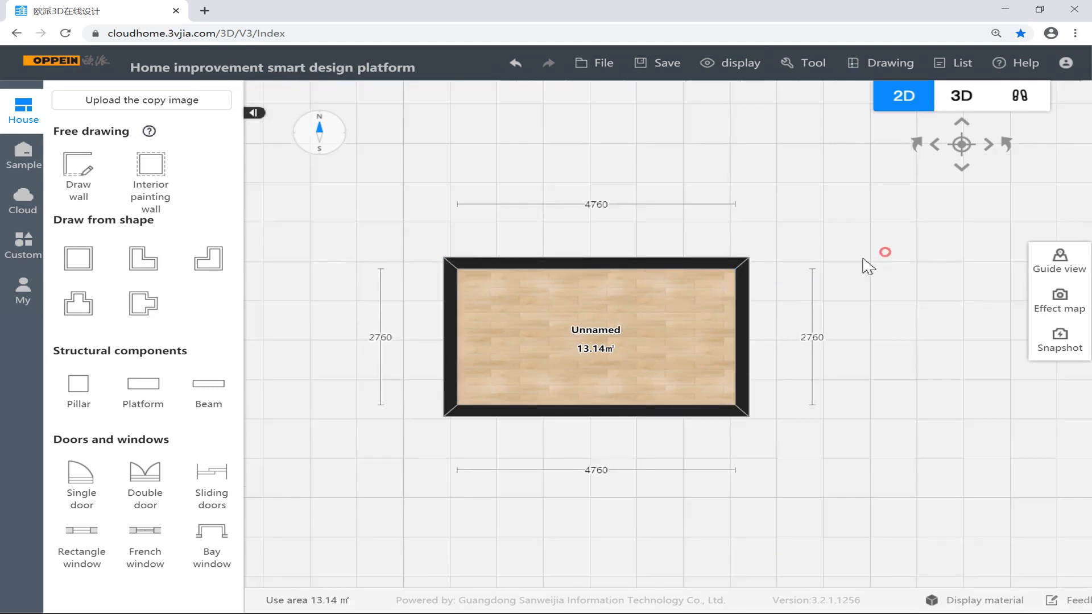
pyautogui.moveTo(885, 252); pyautogui.dragTo(698, 272)
pyautogui.scroll(-2, 637, 270)
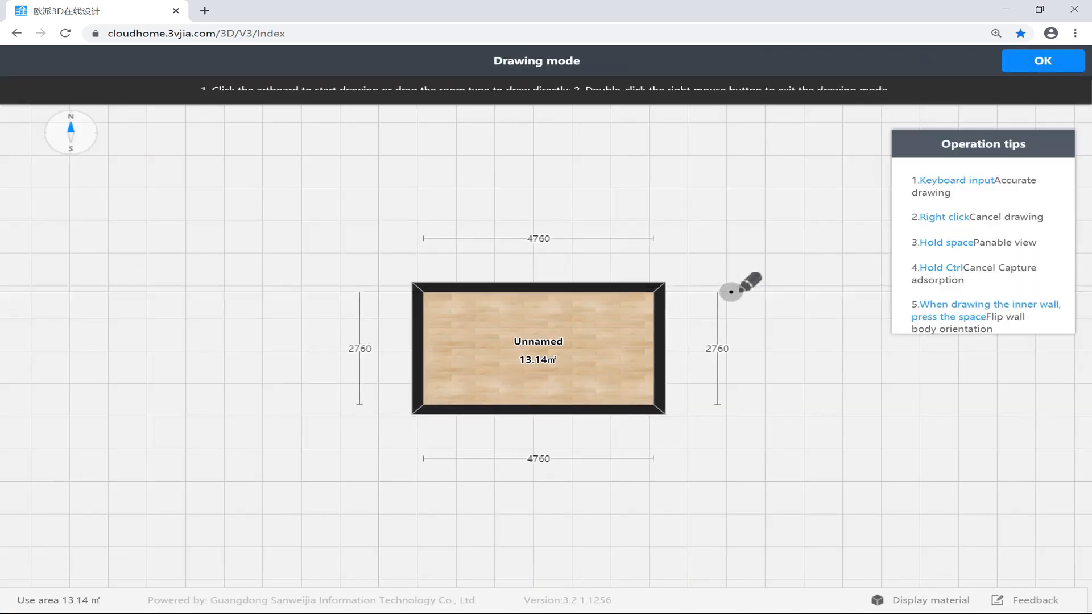
pyautogui.click(778, 286)
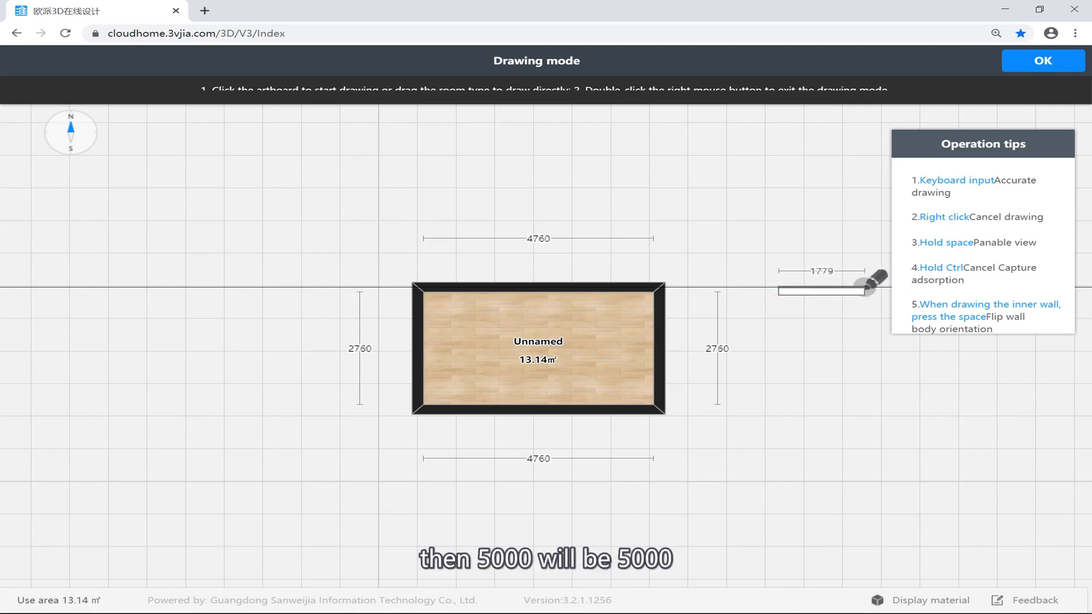
pyautogui.write('5000')
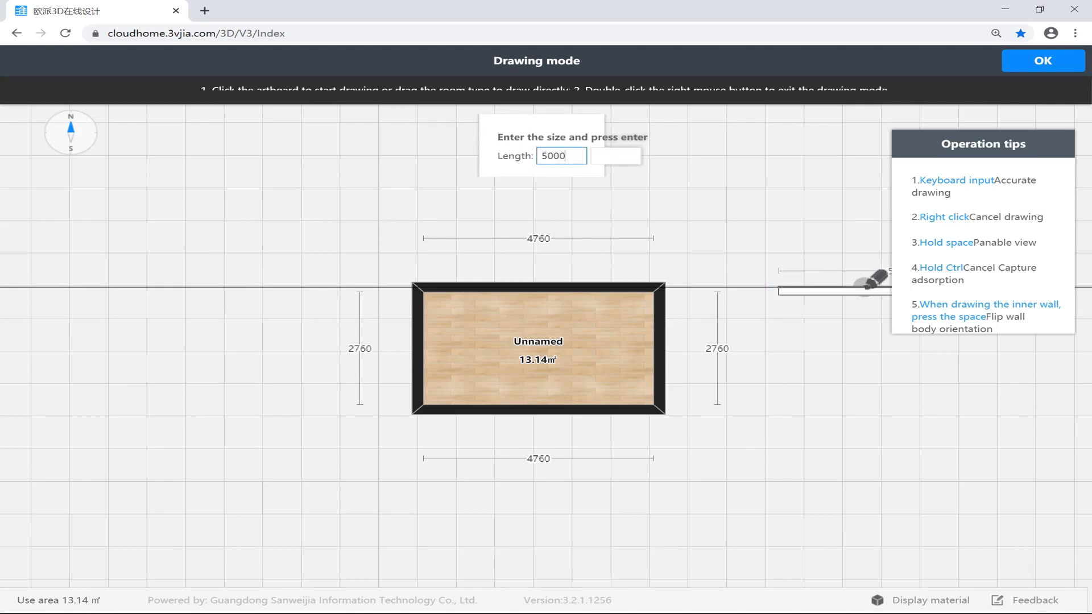
pyautogui.press('Return')
# Add a 3000 mm wall running south from the east end, close the second rectangular room and leave drawing mode
pyautogui.moveTo(1091, 337)
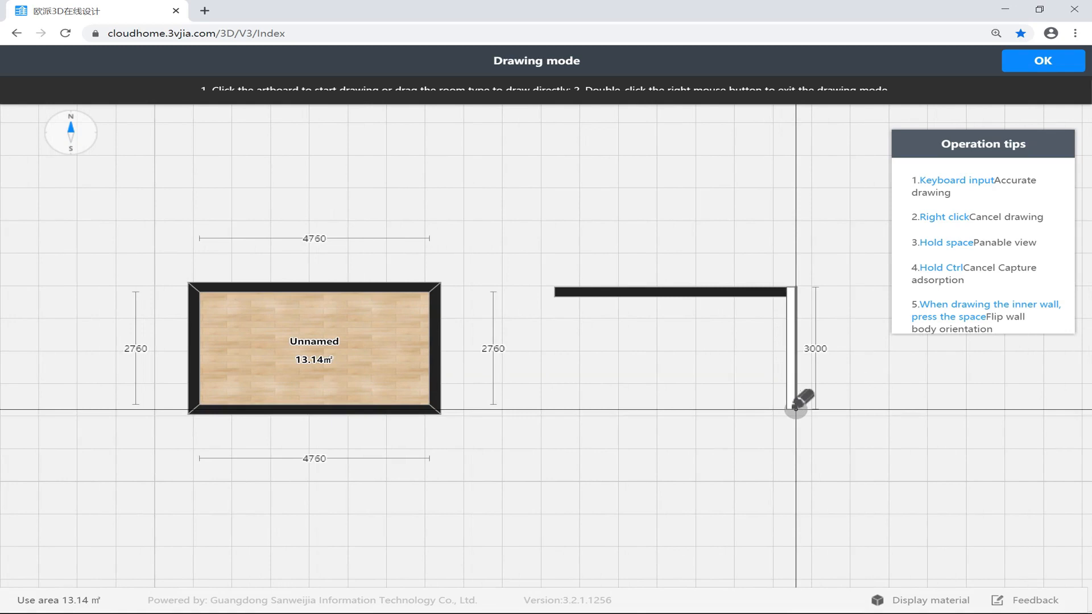
pyautogui.click(795, 408)
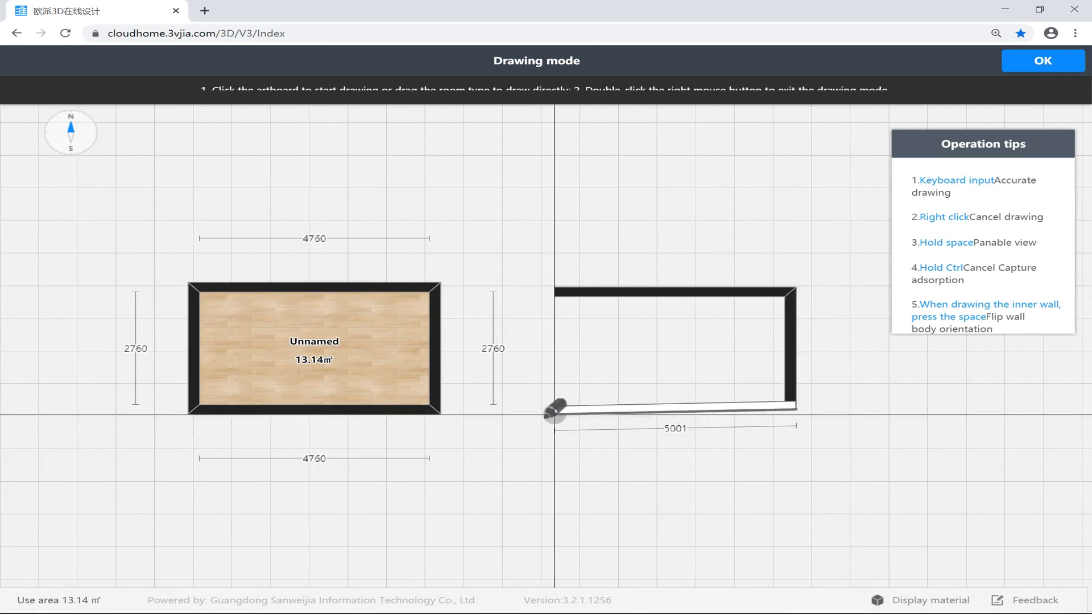
pyautogui.click(555, 405)
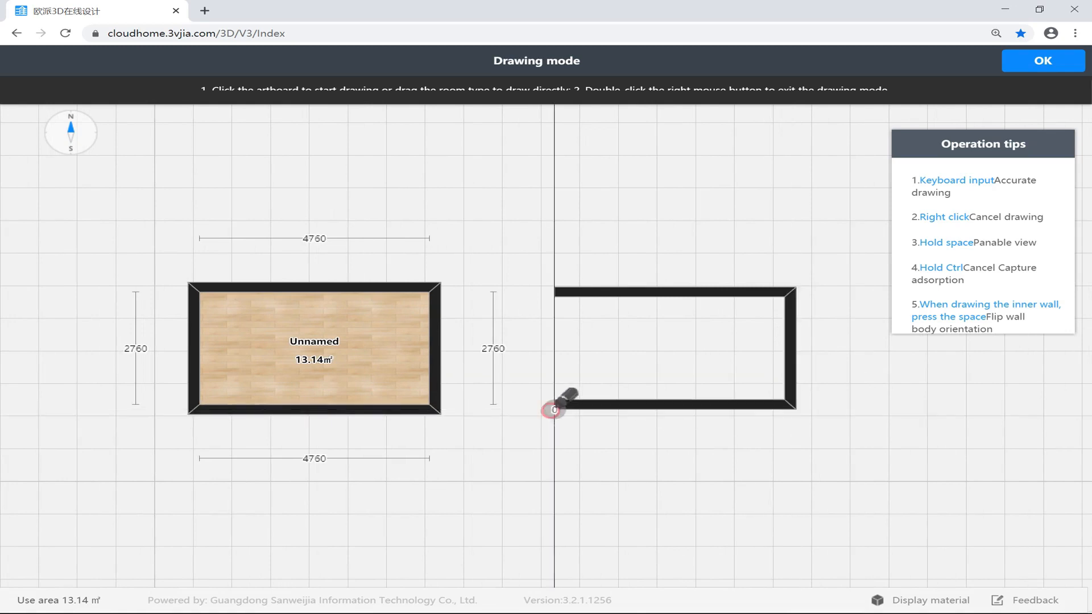
pyautogui.click(555, 292)
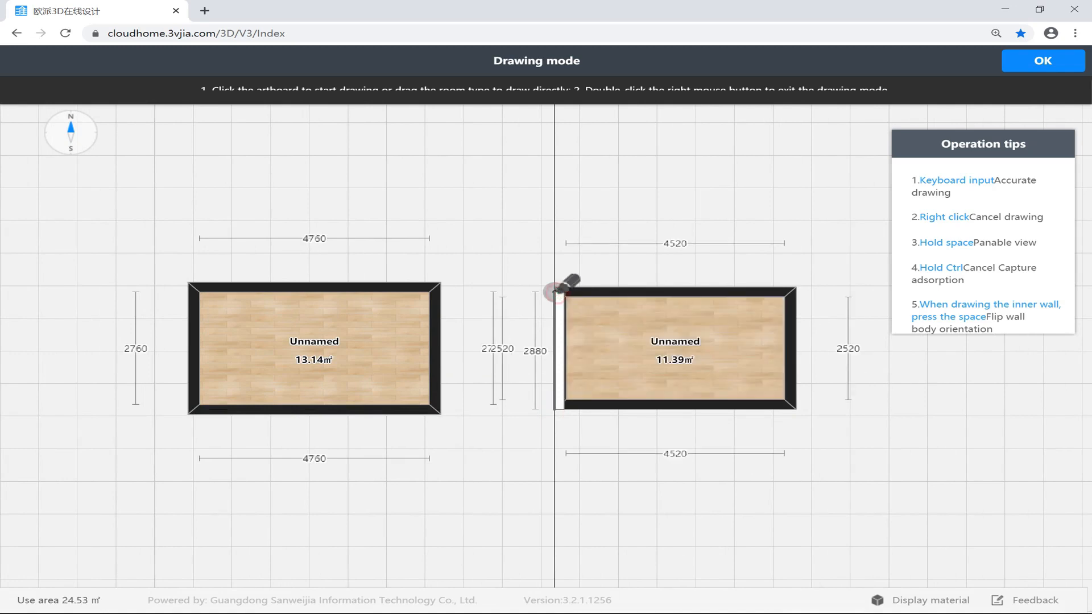
pyautogui.rightClick(591, 268)
pyautogui.rightClick(592, 269)
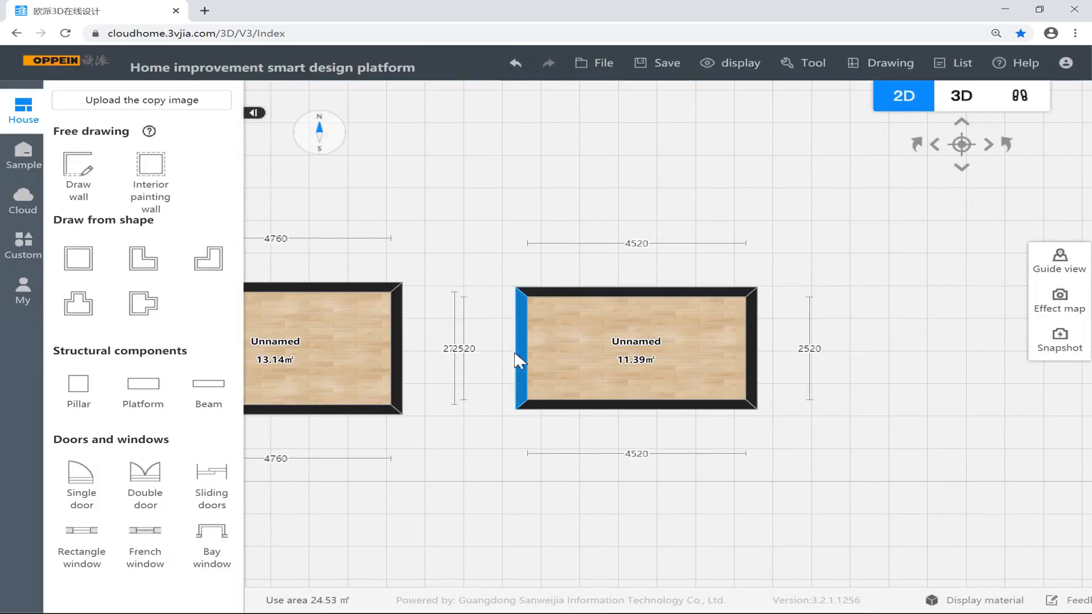
# Examine the second room's inner dimensions and the thickness settings of its west, east and north walls
pyautogui.moveTo(592, 254); pyautogui.dragTo(728, 259)
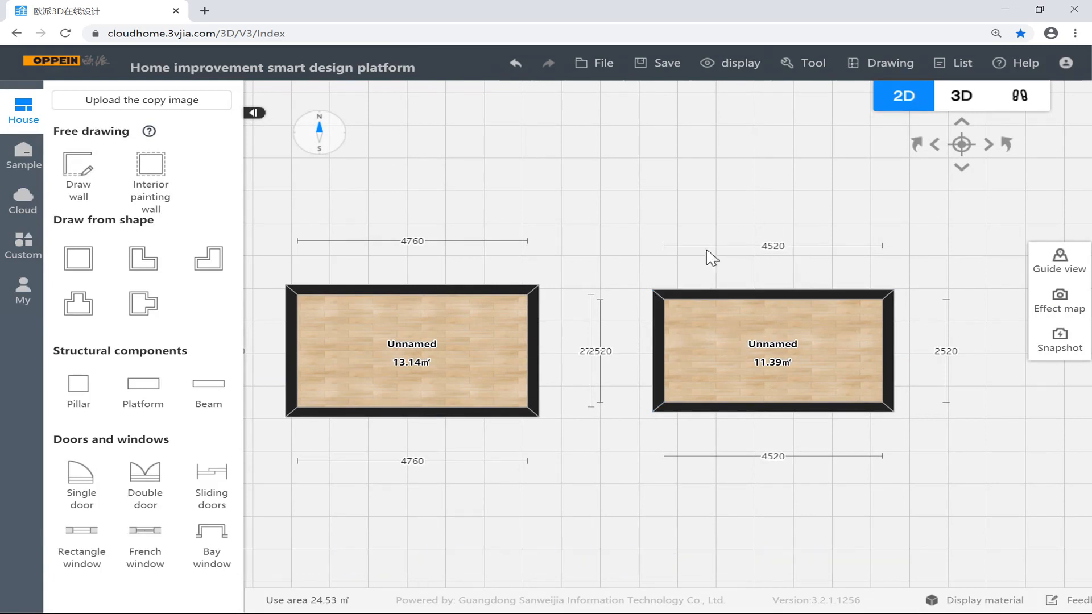
pyautogui.click(657, 330)
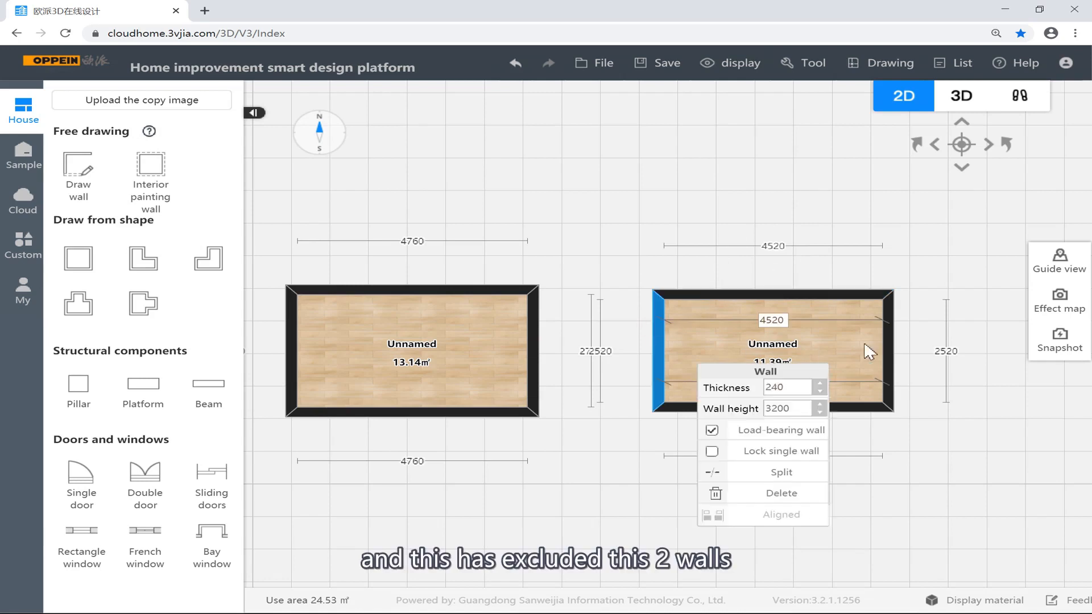
pyautogui.click(887, 352)
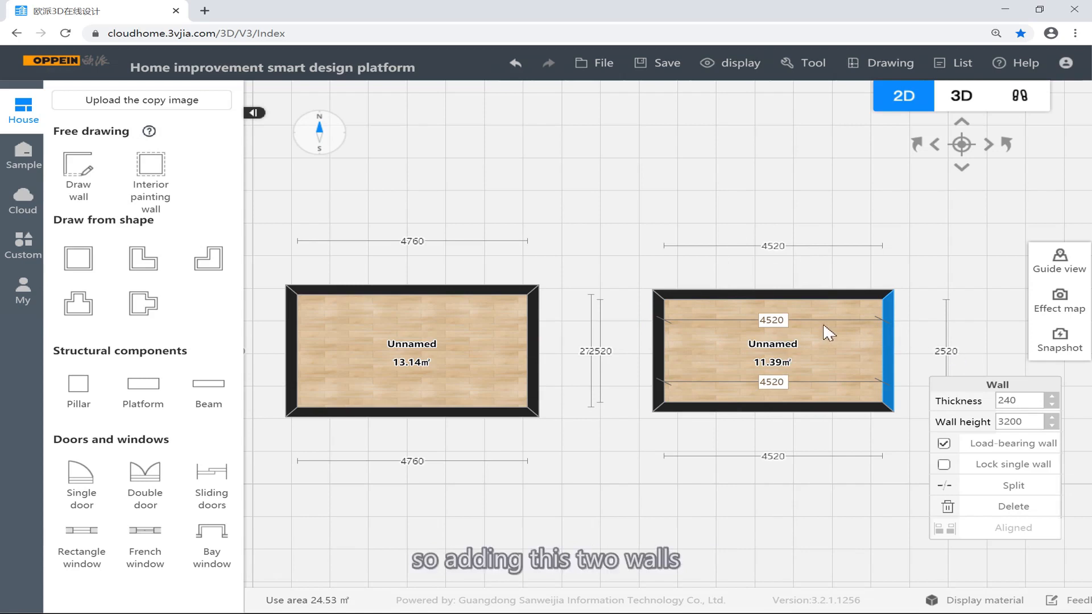
pyautogui.click(657, 325)
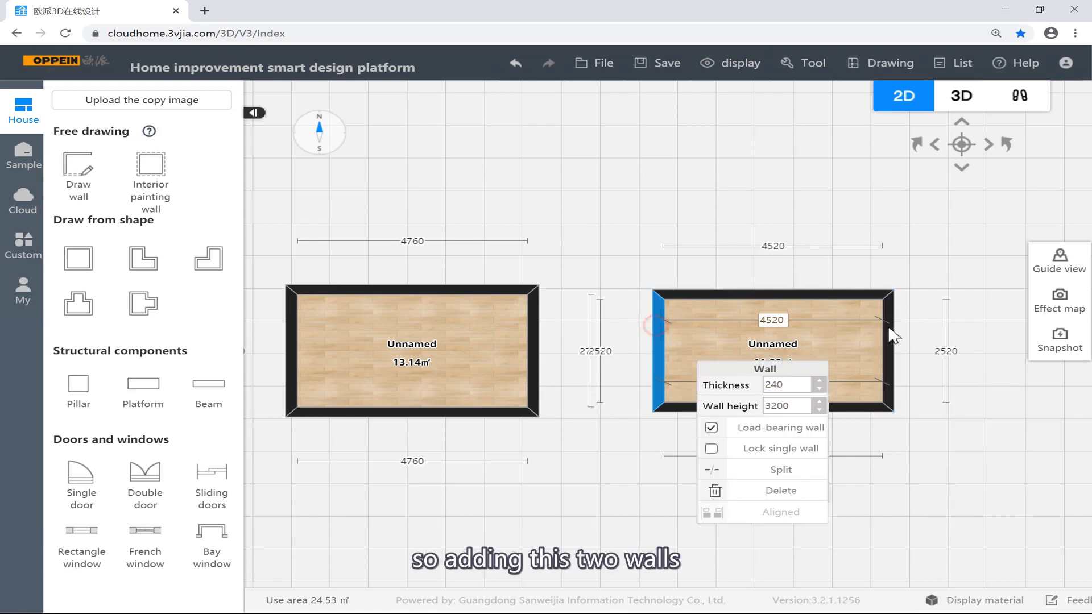
pyautogui.click(892, 325)
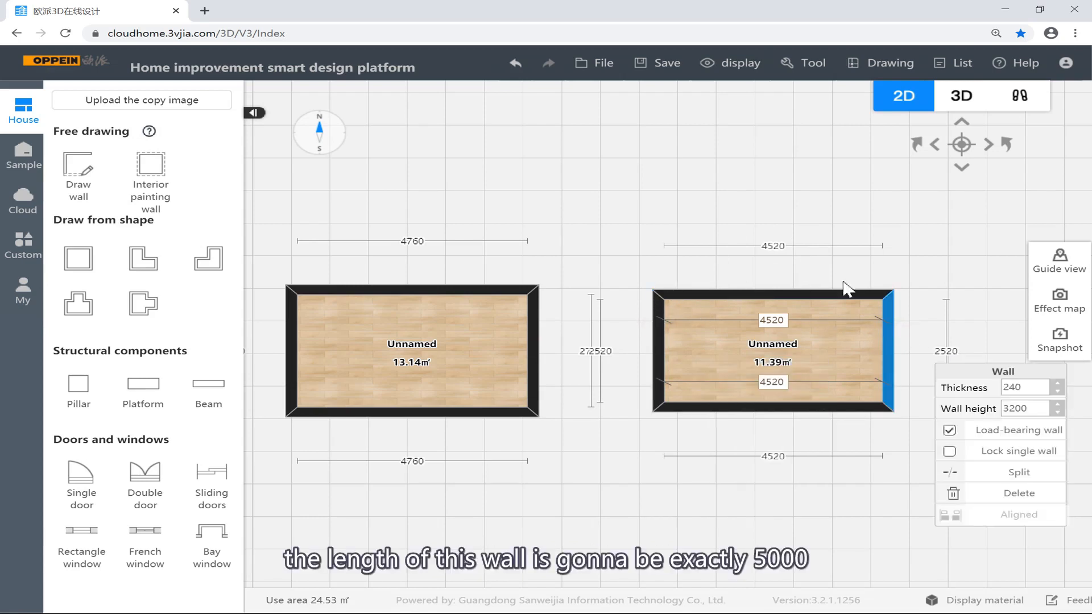
pyautogui.click(827, 293)
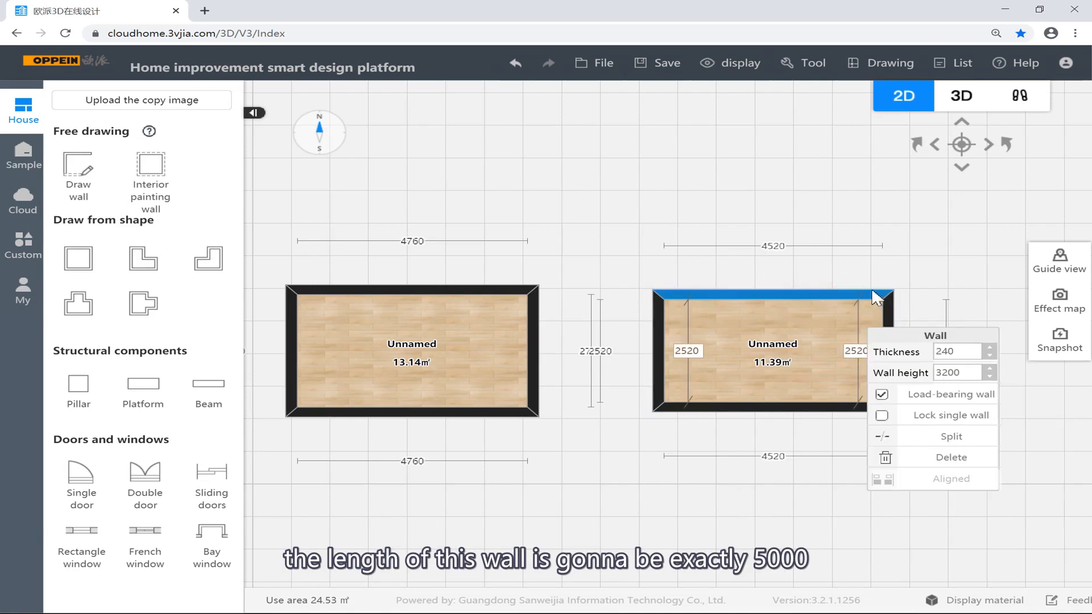
pyautogui.click(846, 282)
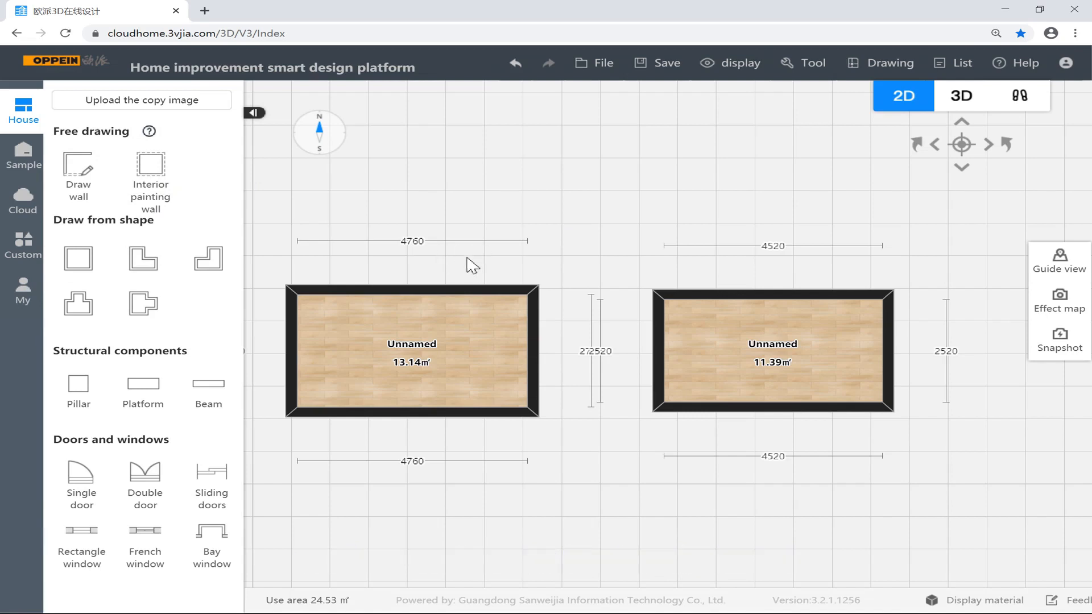
# Draw three connected slanted walls west of the first room with Draw wall, leaving the west side open
pyautogui.scroll(-1, 483, 261)
pyautogui.moveTo(594, 244); pyautogui.dragTo(720, 273)
pyautogui.moveTo(459, 241); pyautogui.dragTo(610, 209)
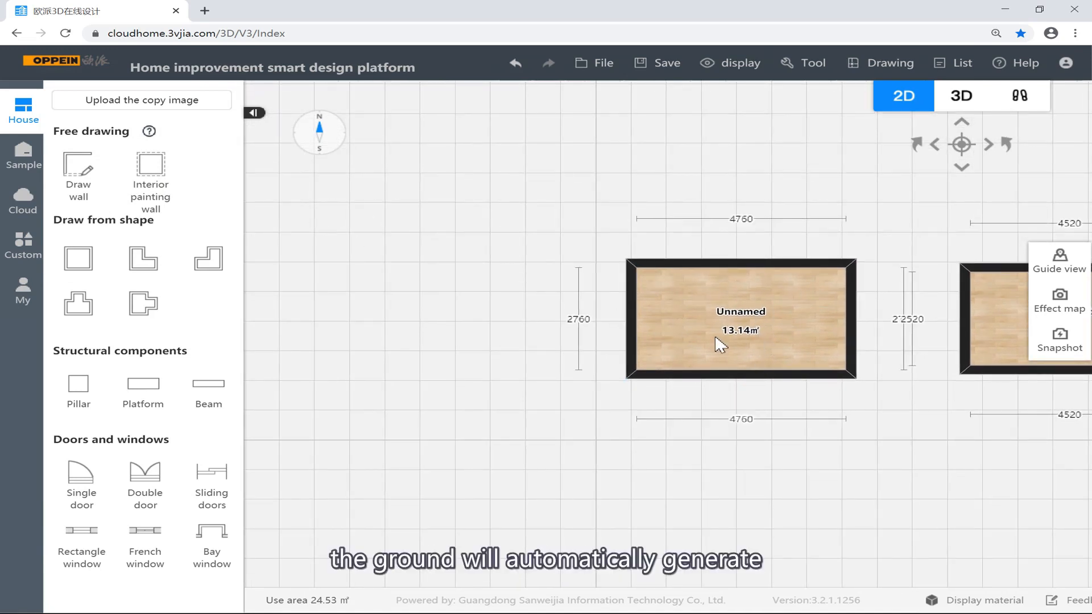
pyautogui.click(100, 177)
pyautogui.click(317, 319)
pyautogui.click(416, 259)
pyautogui.click(463, 319)
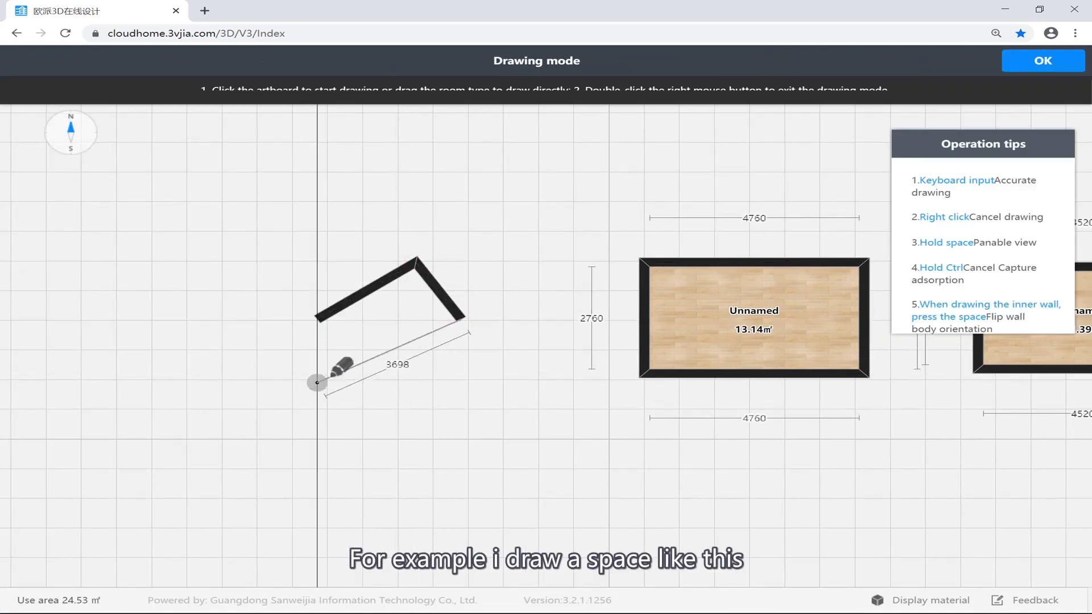
pyautogui.click(317, 341)
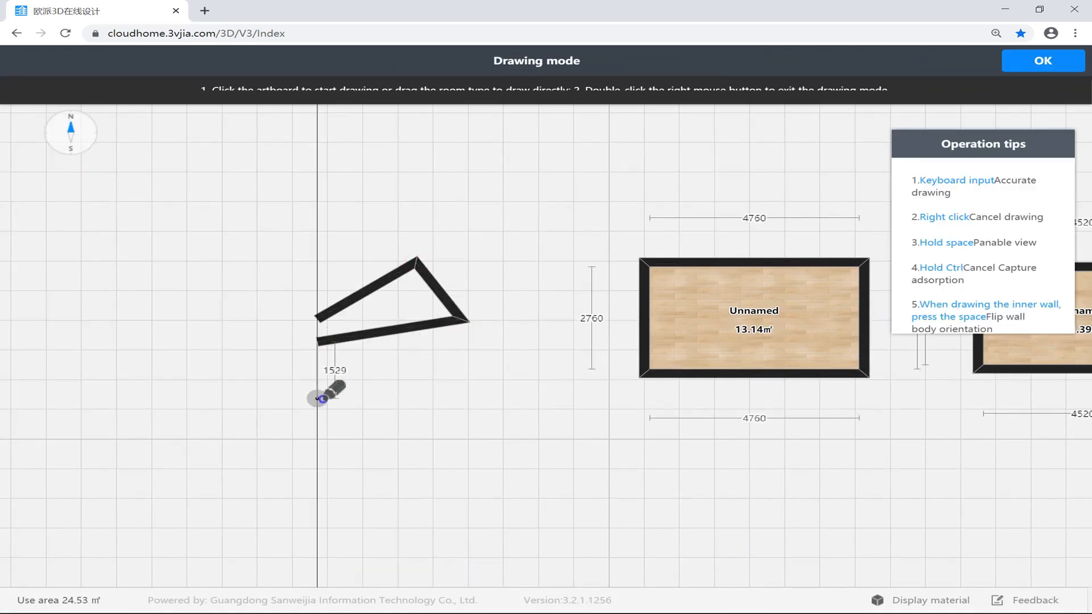
pyautogui.rightClick(322, 399)
pyautogui.rightClick(250, 407)
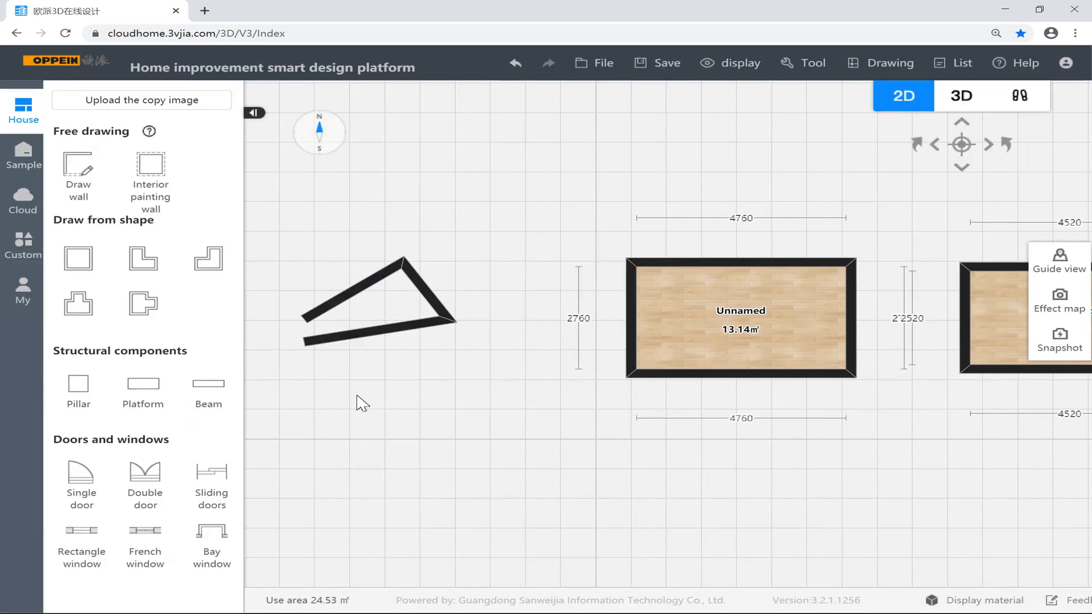
# Close the slanted shape with a wall about 610 mm long across its open west side and leave drawing mode
pyautogui.scroll(2, 358, 392)
pyautogui.scroll(1, 360, 324)
pyautogui.scroll(1, 290, 328)
pyautogui.moveTo(312, 302); pyautogui.dragTo(495, 317)
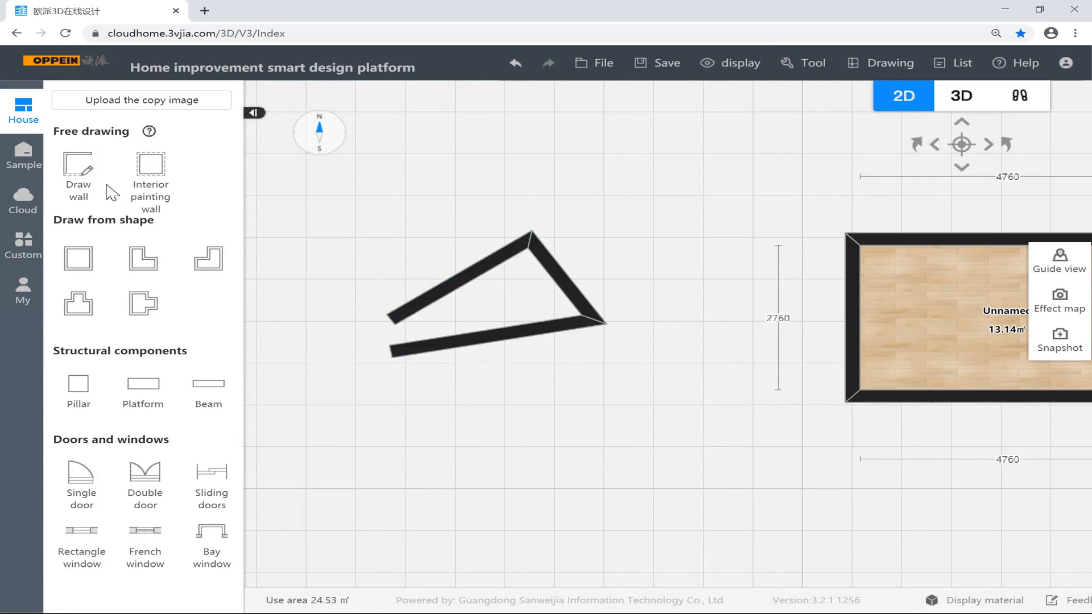
pyautogui.click(78, 166)
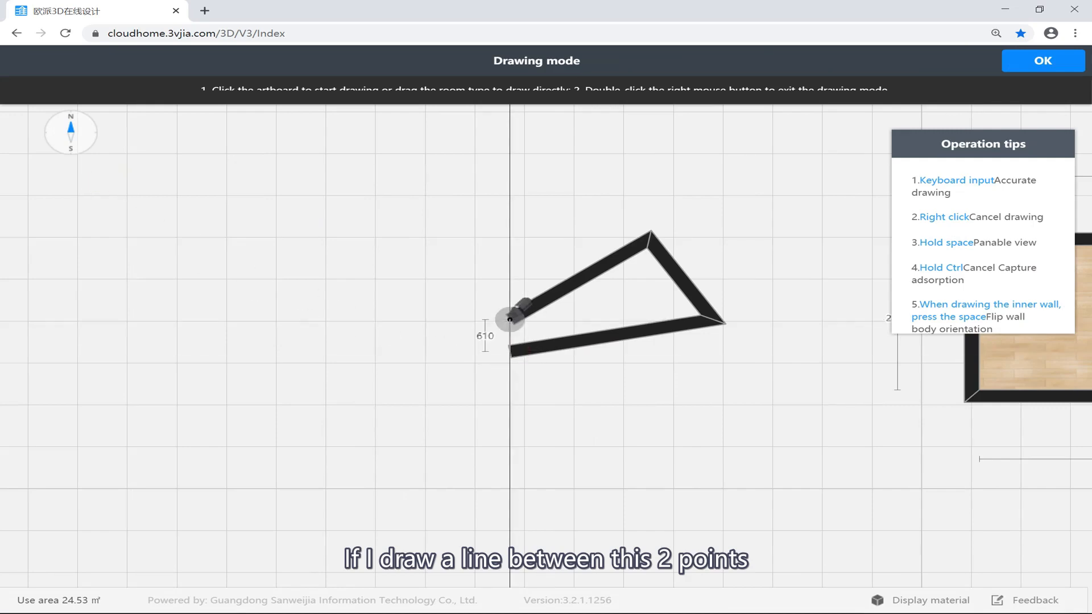
pyautogui.click(510, 320)
pyautogui.rightClick(471, 397)
pyautogui.rightClick(471, 397)
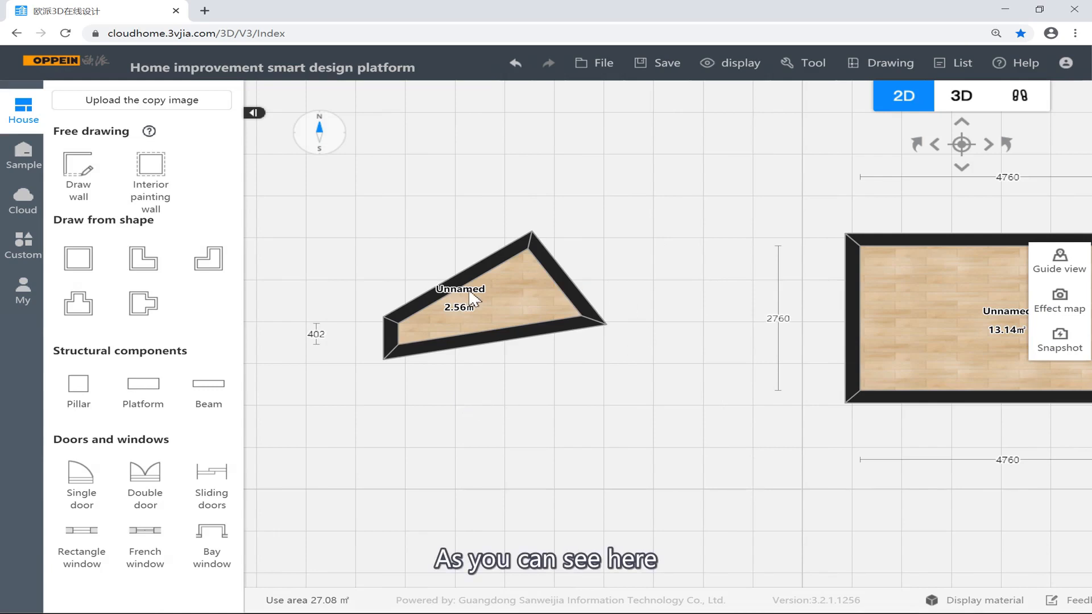
# Examine the closed slanted room's floor area and the settings of its short west wall
pyautogui.click(501, 319)
pyautogui.click(741, 363)
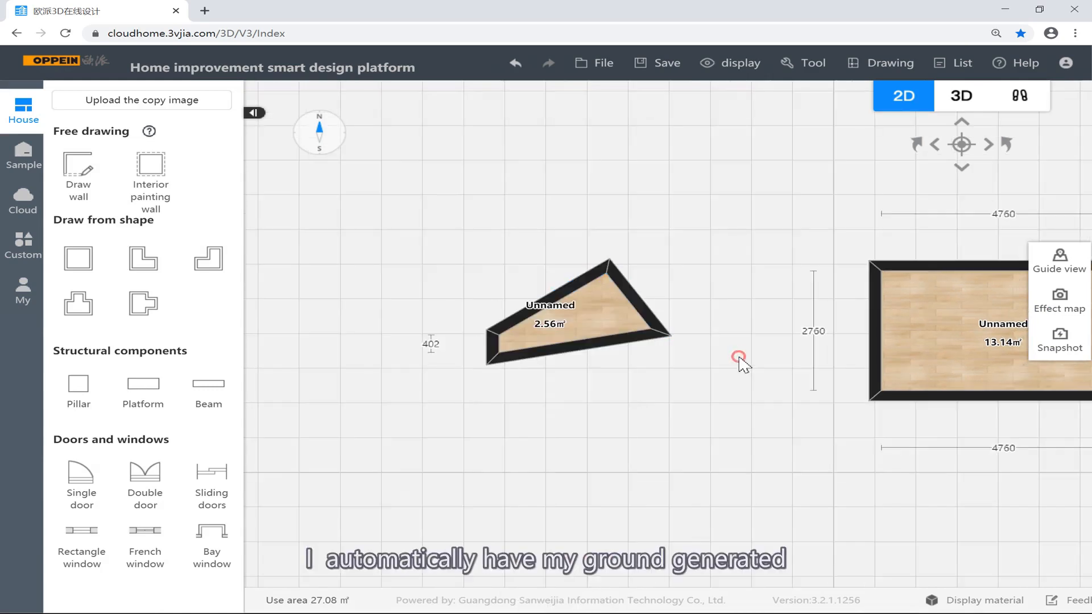
pyautogui.scroll(-1, 740, 369)
pyautogui.moveTo(710, 387); pyautogui.dragTo(524, 412)
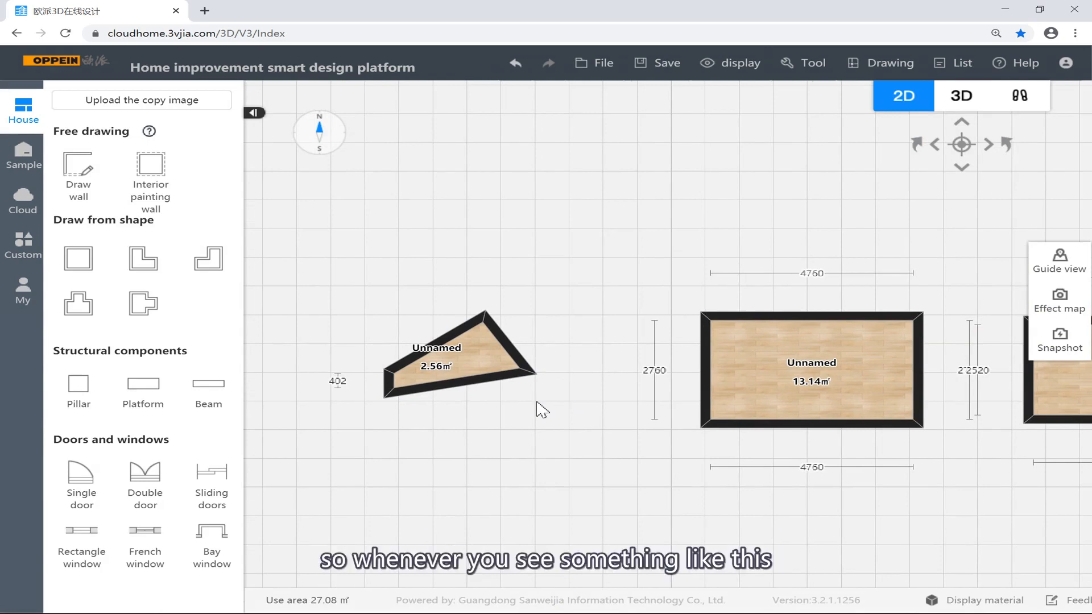
pyautogui.click(465, 352)
pyautogui.click(420, 429)
pyautogui.click(384, 382)
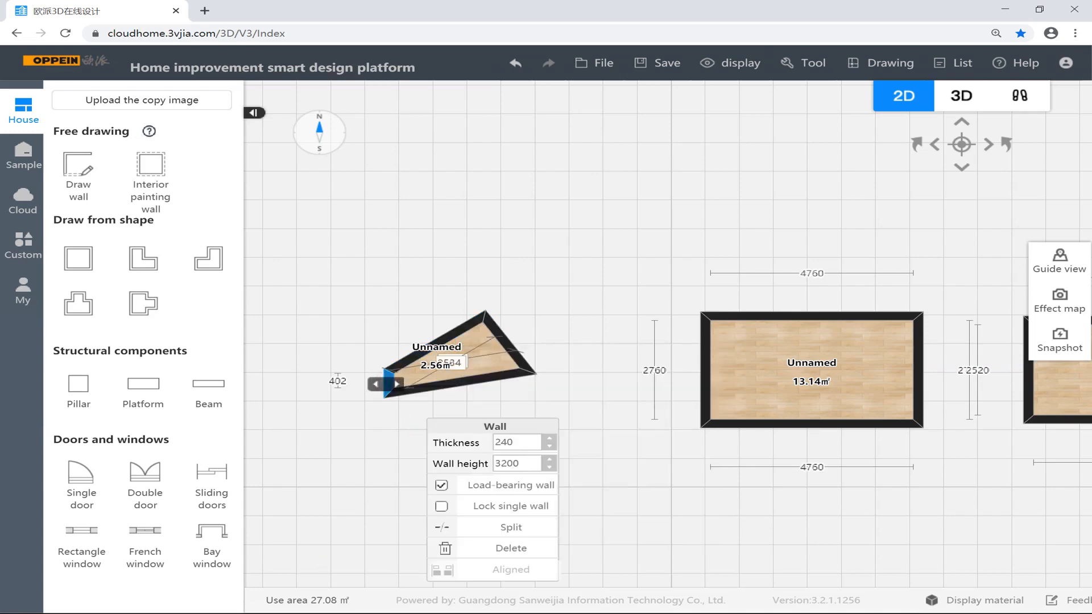
pyautogui.scroll(2, 392, 391)
pyautogui.click(391, 392)
pyautogui.moveTo(402, 383); pyautogui.dragTo(535, 387)
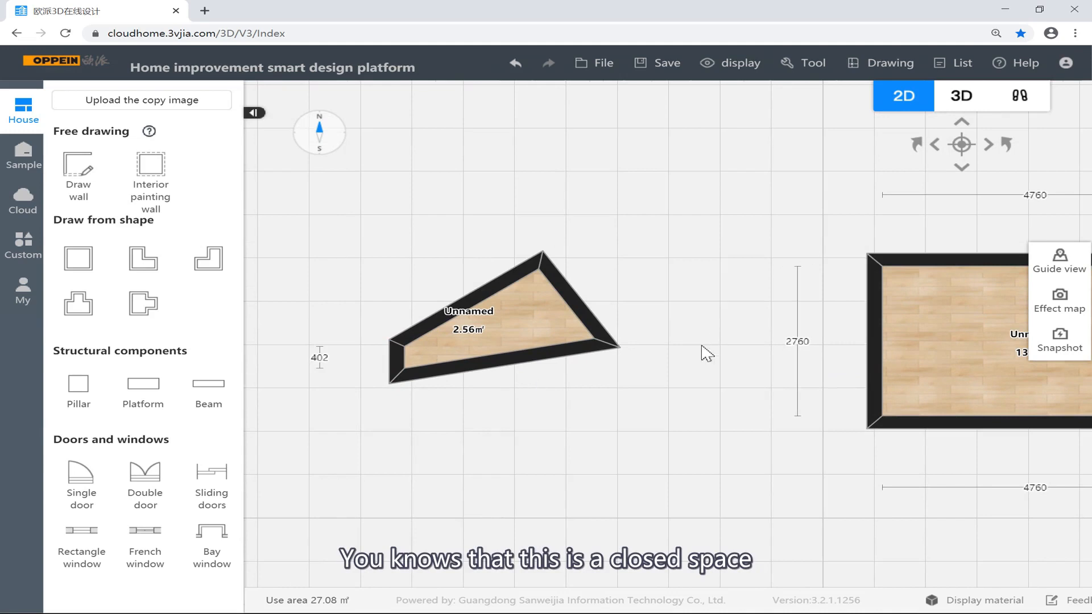
# Draw a four-wall outline south of the slanted room with a small gap at its northwest corner, and inspect that gap
pyautogui.click(77, 164)
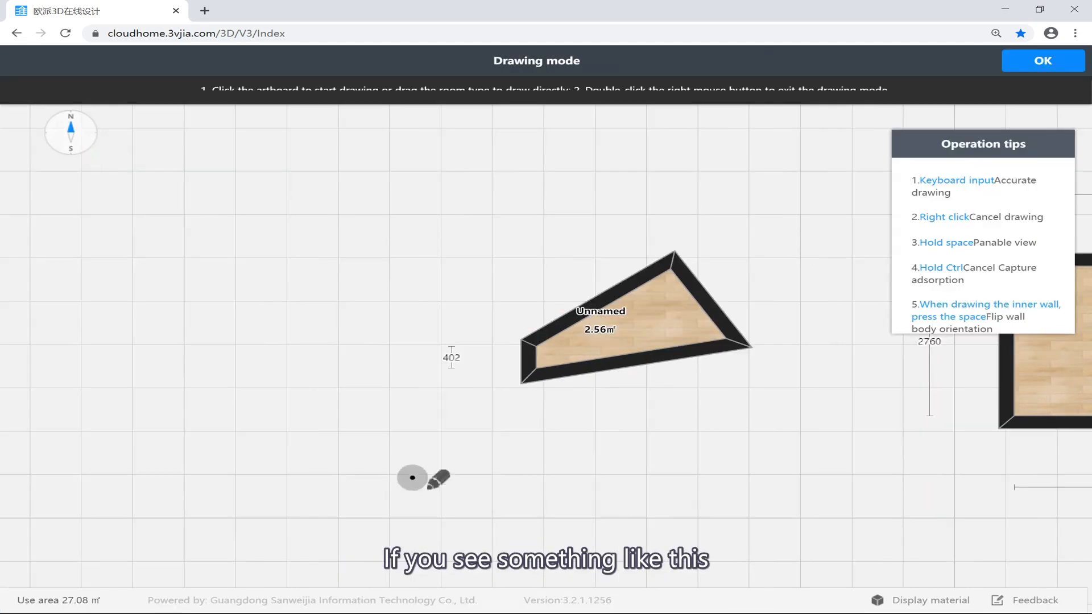
pyautogui.click(529, 465)
pyautogui.click(744, 418)
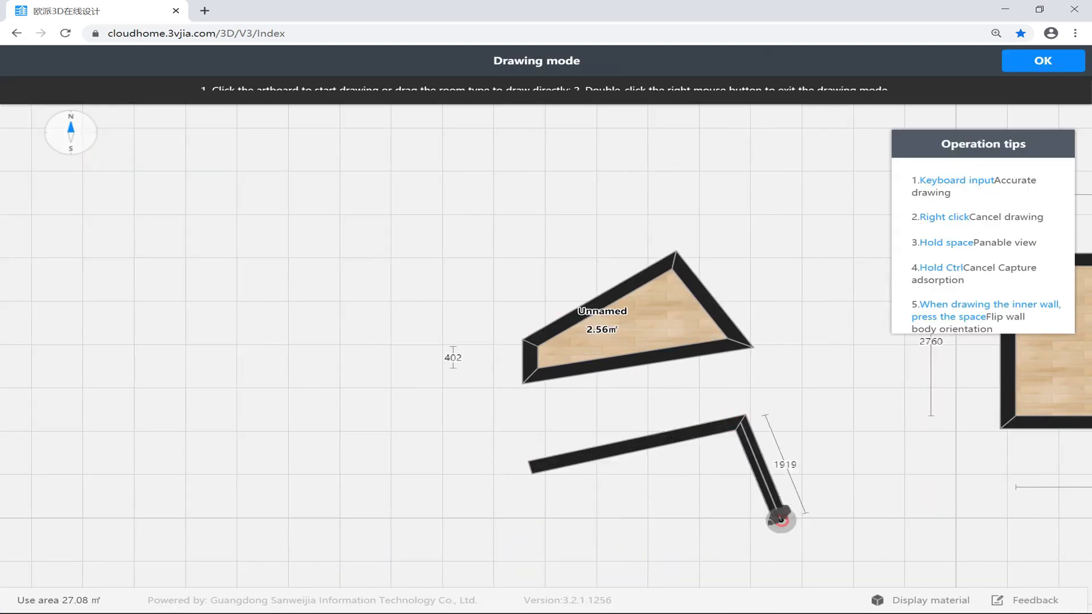
pyautogui.click(781, 520)
pyautogui.click(531, 528)
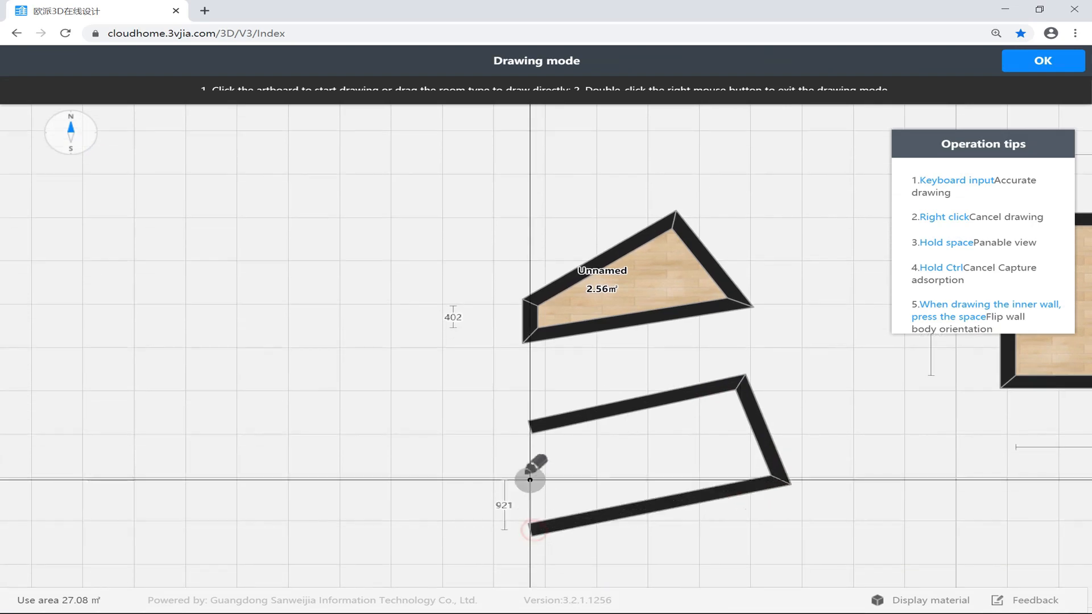
pyautogui.click(530, 446)
pyautogui.rightClick(527, 430)
pyautogui.rightClick(527, 430)
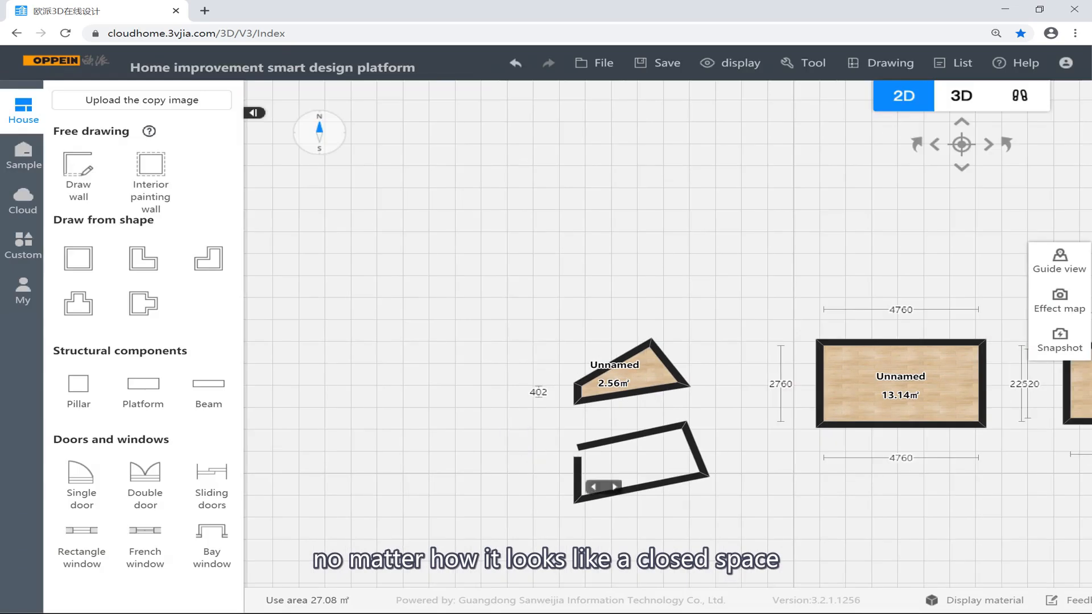
pyautogui.scroll(-1, 604, 488)
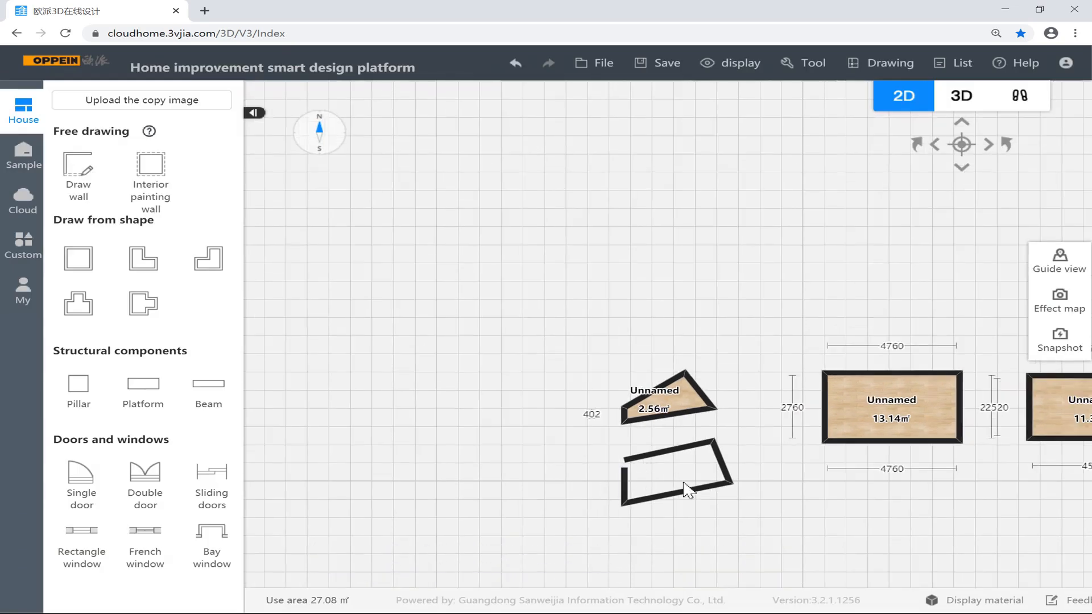
pyautogui.scroll(2, 645, 482)
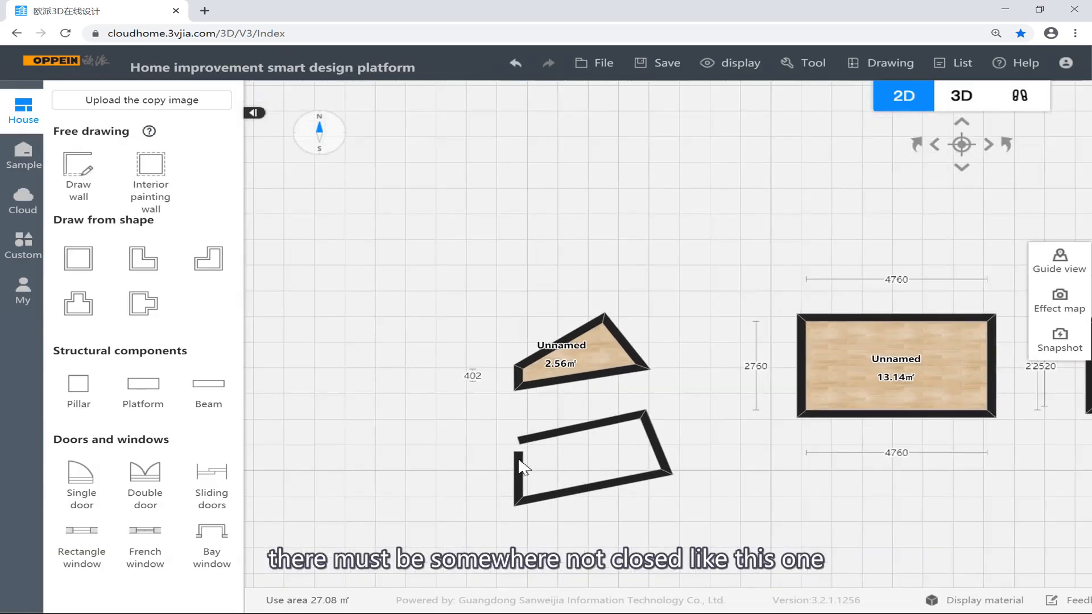
pyautogui.scroll(1, 523, 467)
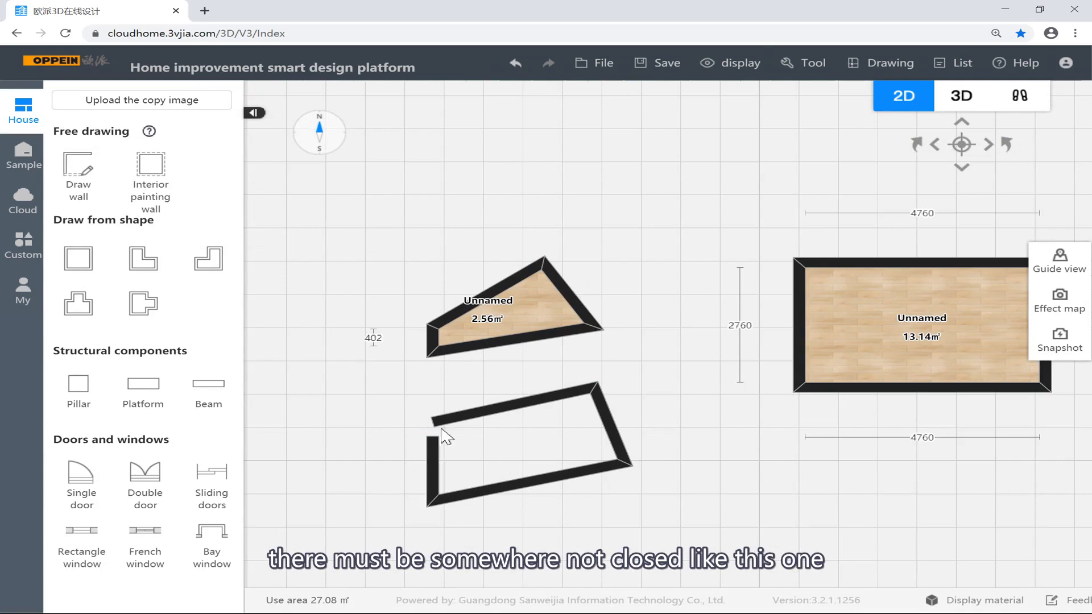
pyautogui.moveTo(669, 389); pyautogui.dragTo(572, 402)
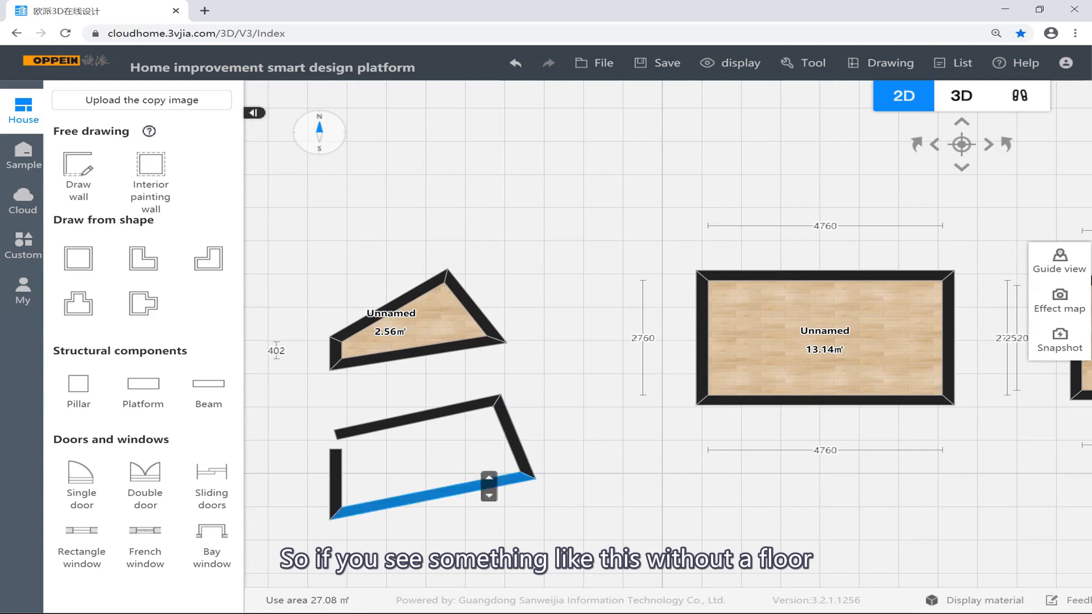
# View the unclosed southern outline and the slanted room in 3D, and return to the 2D plan
pyautogui.click(961, 97)
pyautogui.moveTo(756, 210); pyautogui.dragTo(624, 271)
pyautogui.moveTo(707, 308); pyautogui.dragTo(444, 244)
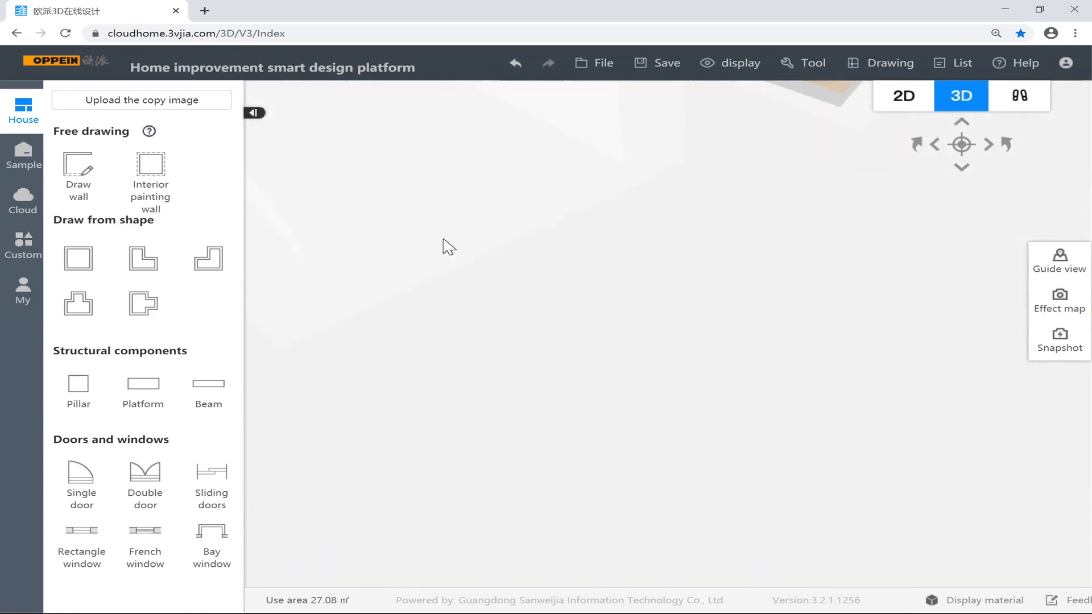
pyautogui.moveTo(521, 227); pyautogui.dragTo(507, 308)
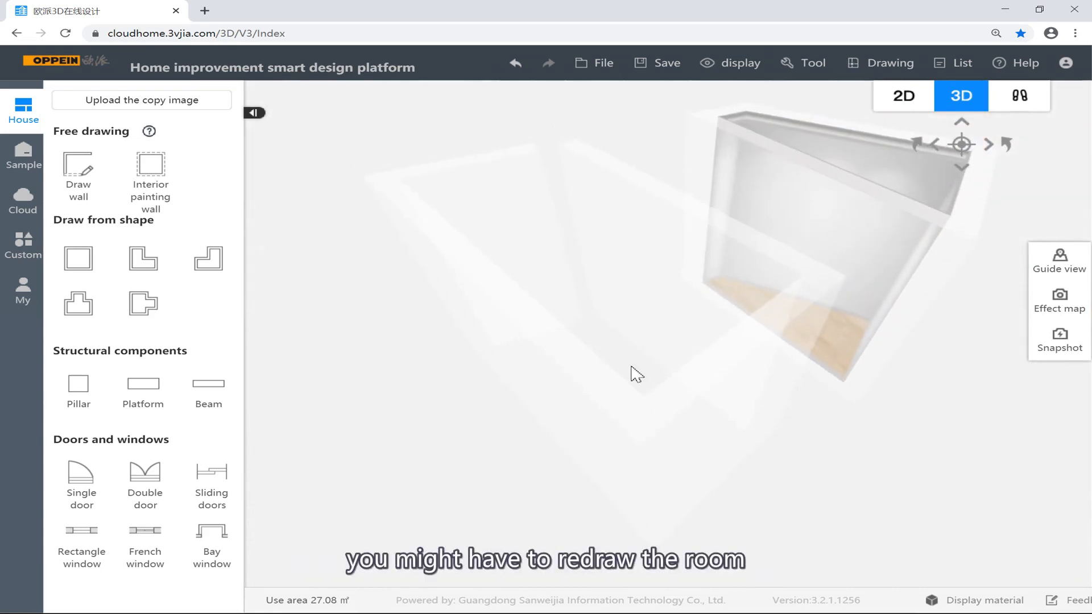
pyautogui.click(903, 100)
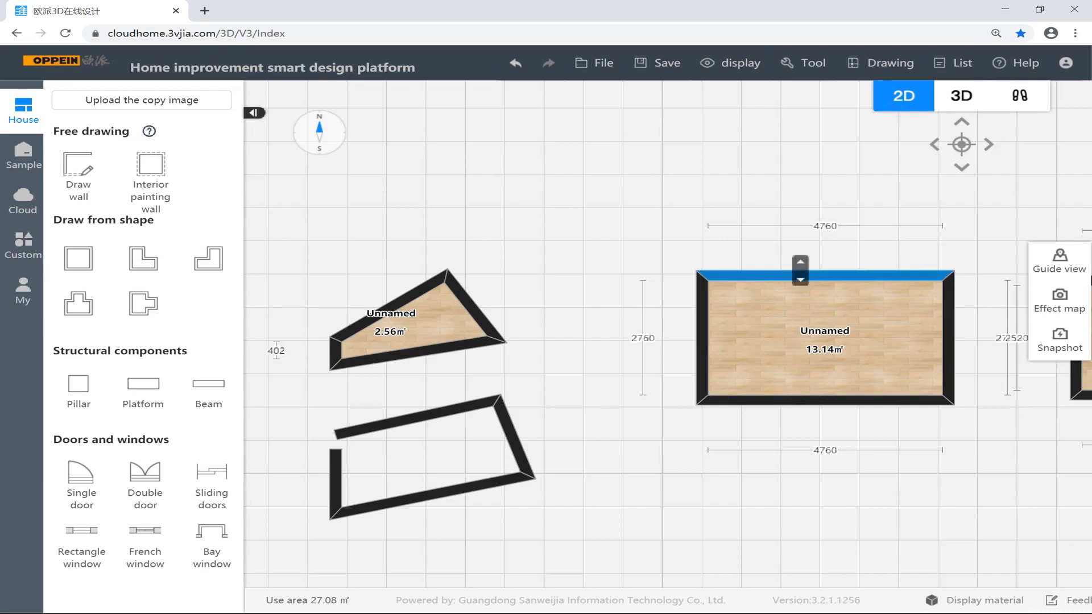
# Delete the 4520 mm wide rectangular room at the east end of the plan and confirm the deletion
pyautogui.scroll(-3, 731, 234)
pyautogui.moveTo(697, 205); pyautogui.dragTo(483, 212)
pyautogui.click(876, 322)
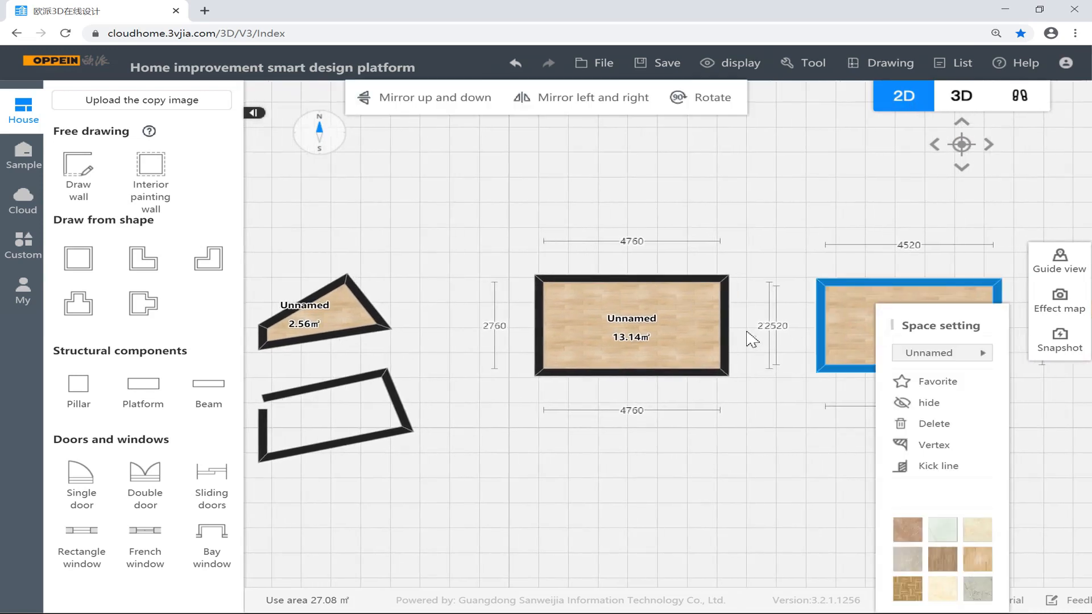
pyautogui.press('Delete')
pyautogui.click(573, 361)
# Close the gap at the northwest corner of the southern outline with Draw wall and leave drawing mode
pyautogui.click(78, 170)
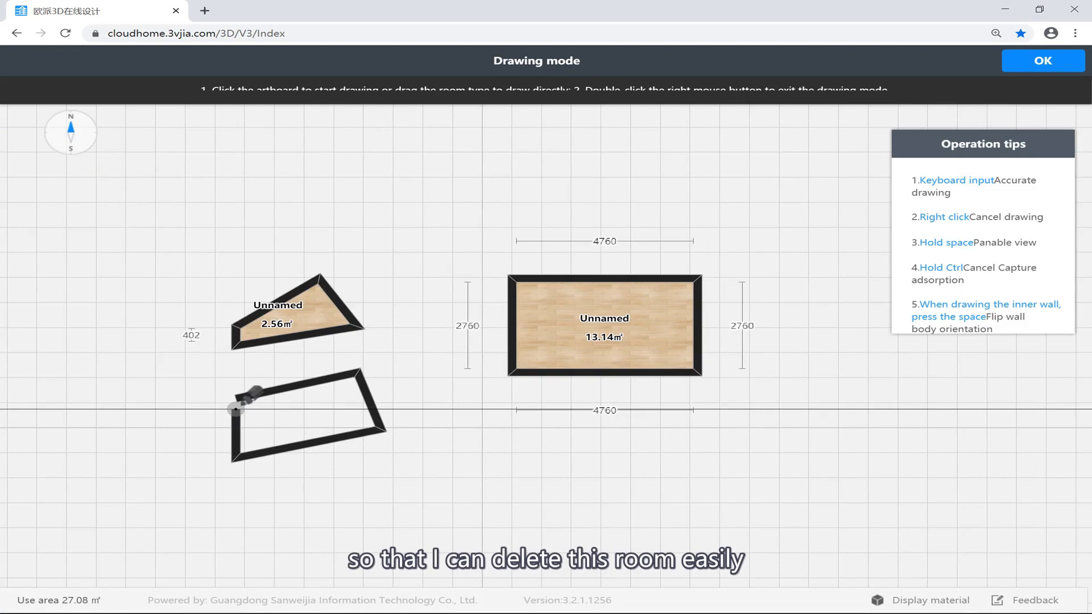
pyautogui.click(235, 408)
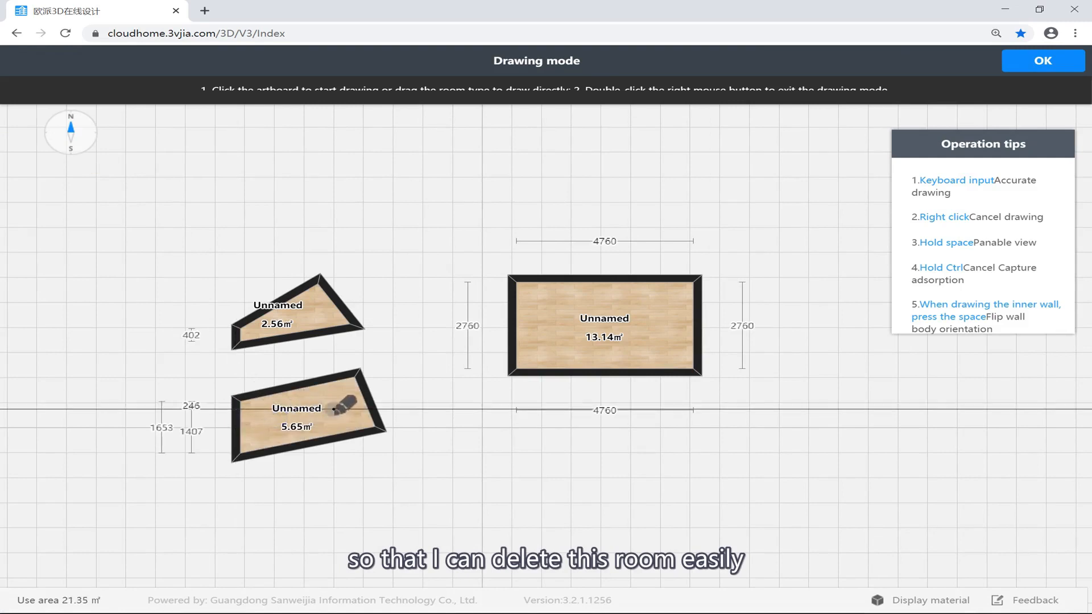
pyautogui.rightClick(334, 416)
pyautogui.rightClick(334, 415)
# Delete the newly closed southern room and confirm the deletion
pyautogui.click(349, 409)
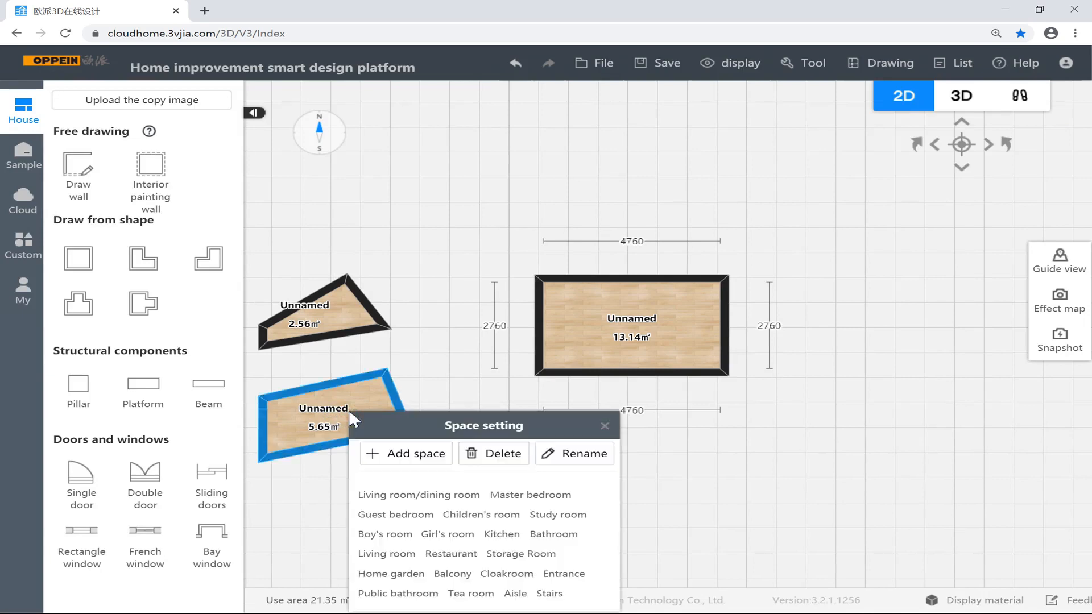
pyautogui.click(494, 386)
pyautogui.click(555, 358)
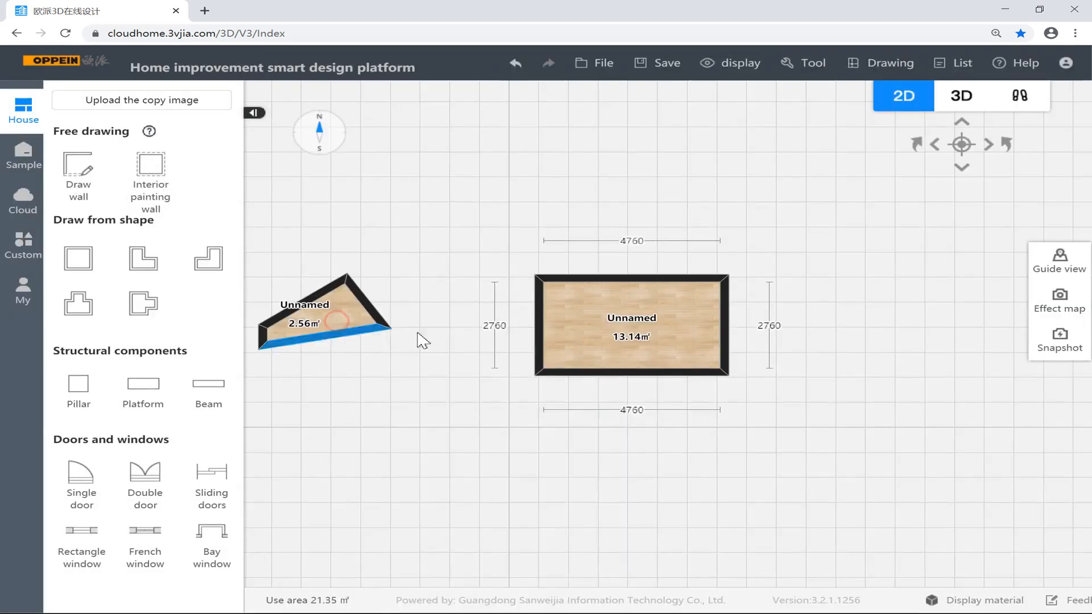
# Delete the remaining slanted room west of the rectangular room, confirm it and close the space settings
pyautogui.press('Delete')
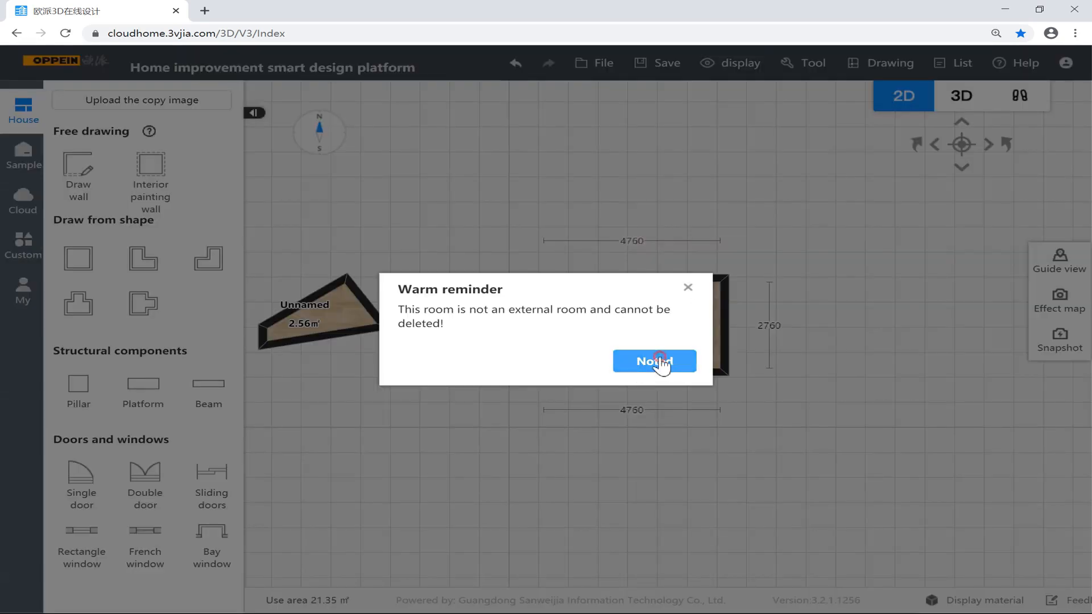
pyautogui.click(663, 362)
pyautogui.click(368, 318)
pyautogui.press('Delete')
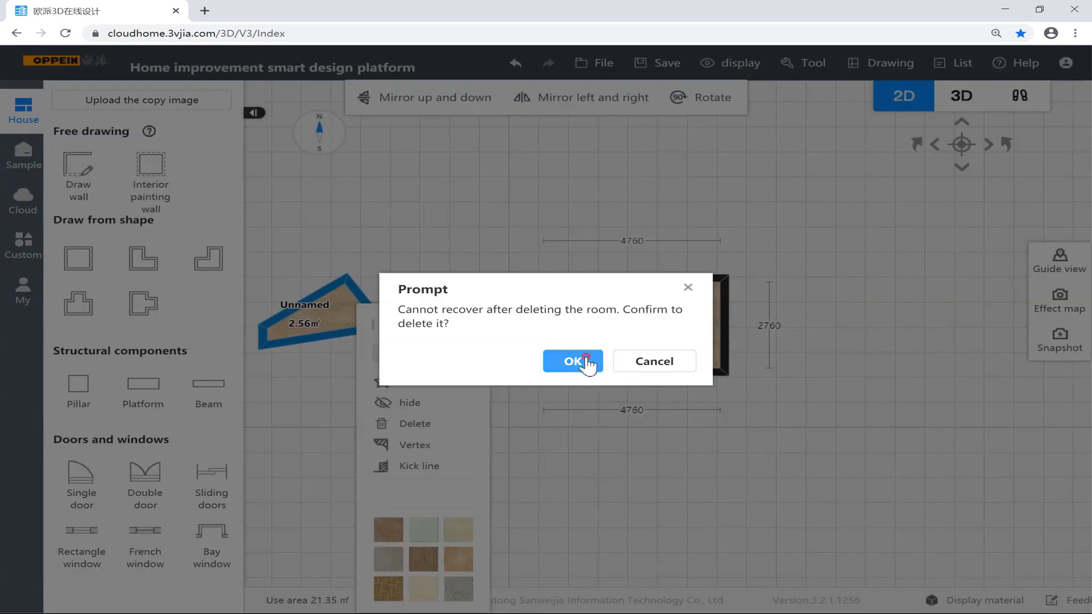
pyautogui.click(586, 362)
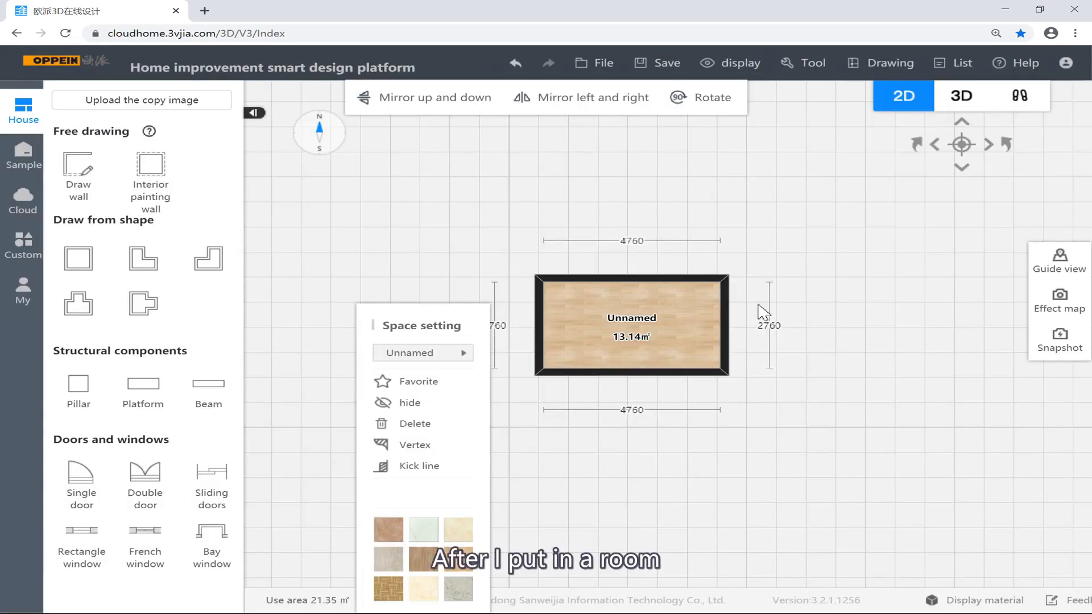
pyautogui.click(853, 222)
# Place a pillar against the north wall of the rectangular room, toward its west end
pyautogui.moveTo(814, 257); pyautogui.dragTo(781, 266)
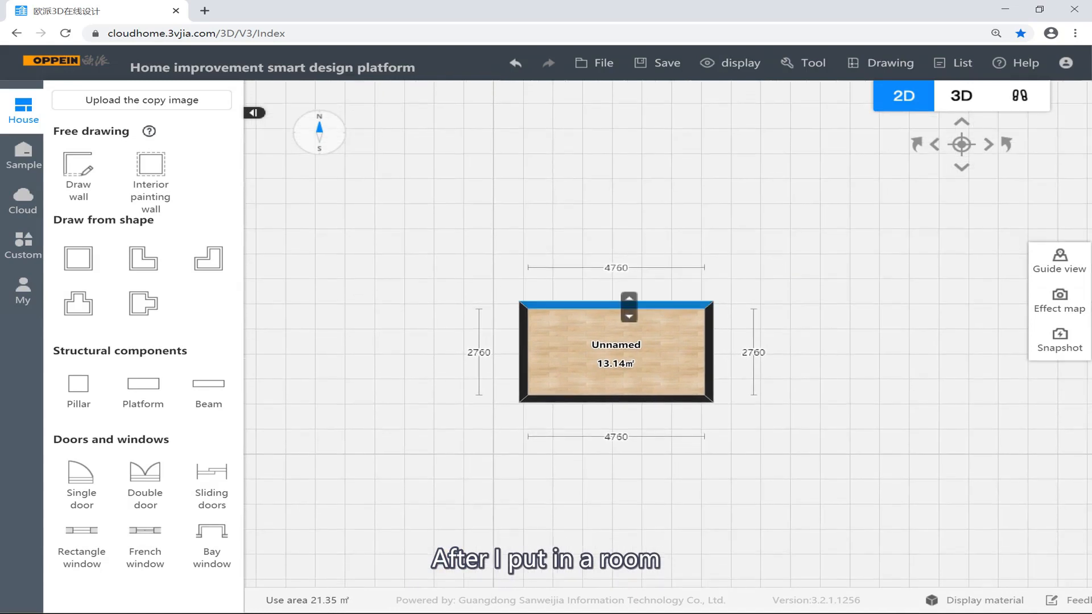
pyautogui.scroll(1, 629, 306)
pyautogui.moveTo(778, 332); pyautogui.dragTo(817, 296)
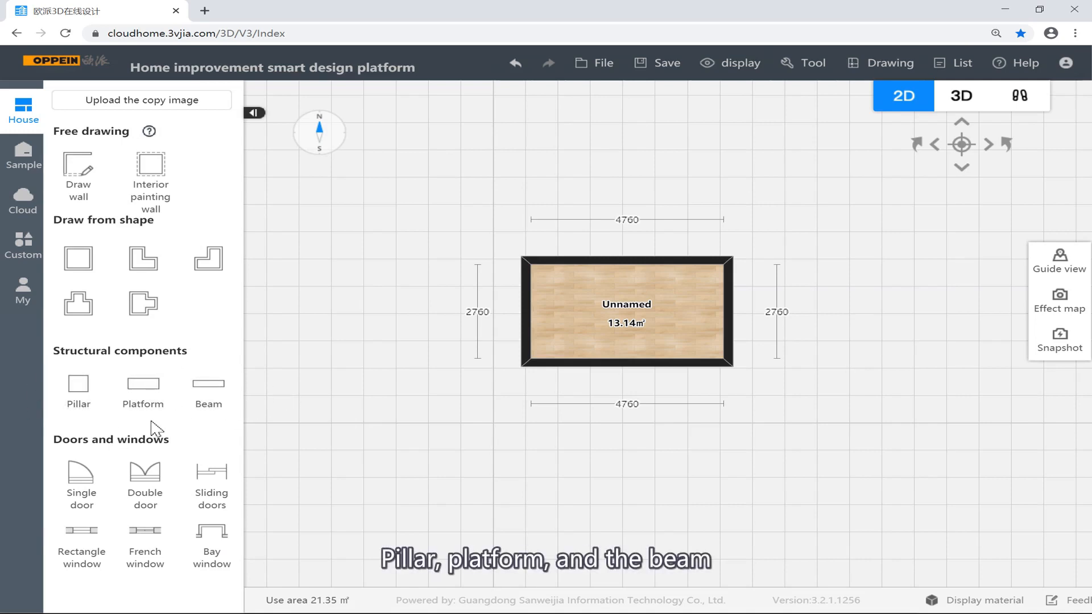
pyautogui.click(82, 386)
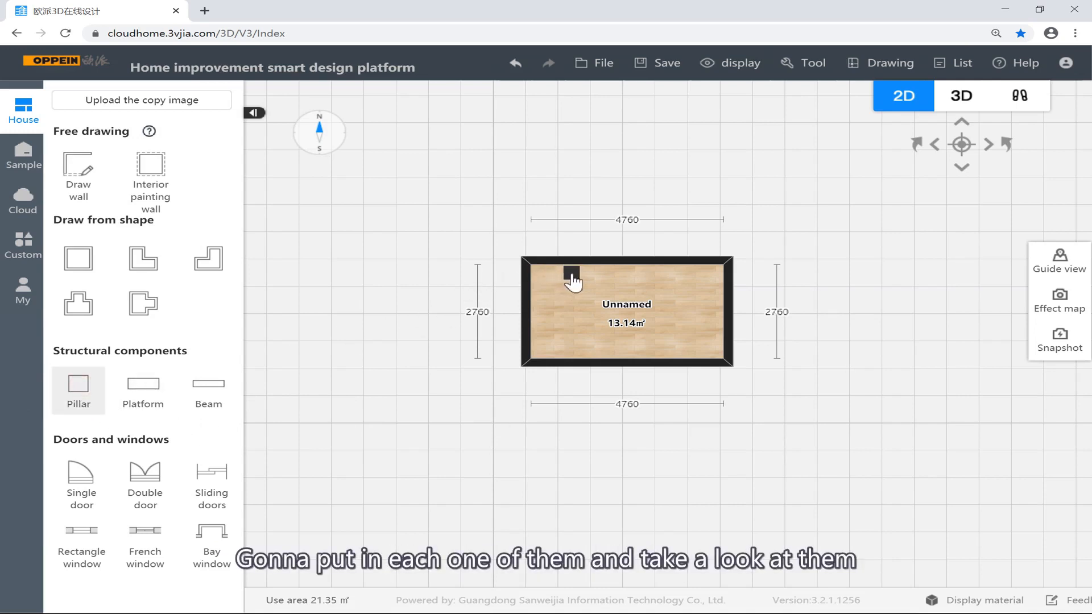
pyautogui.click(572, 274)
# Place a platform against the north wall near the northeast corner and a beam running east-west across the room's southern half
pyautogui.click(139, 381)
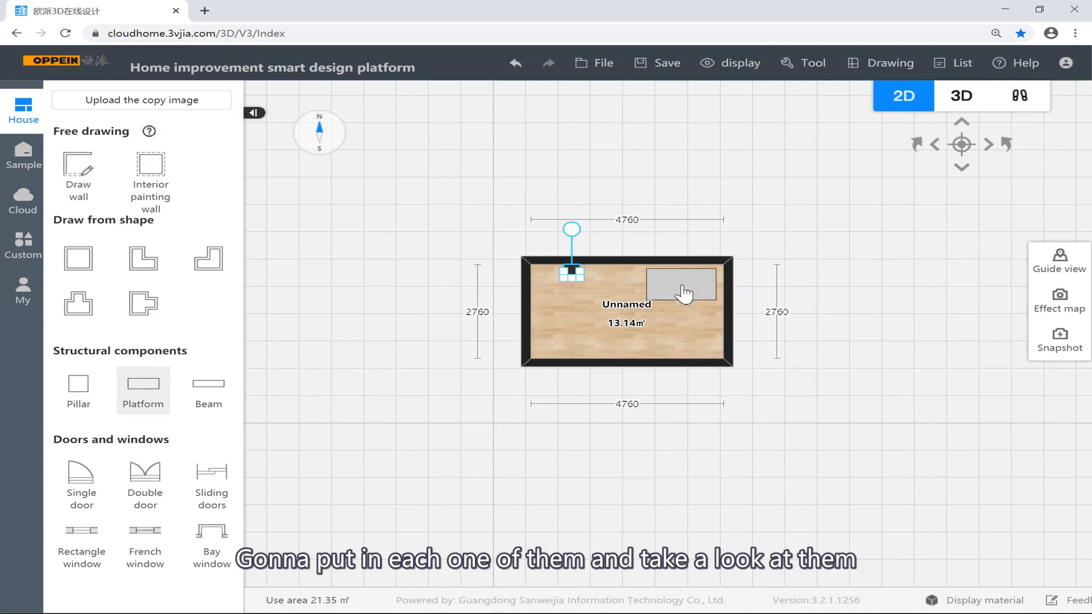
pyautogui.click(681, 285)
pyautogui.click(218, 405)
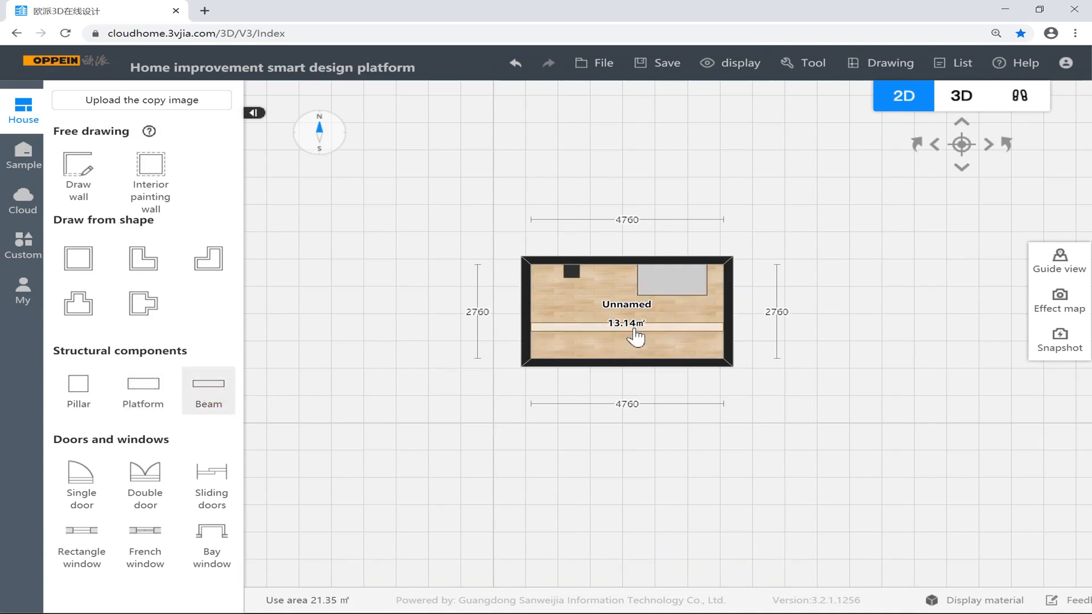
pyautogui.click(634, 339)
# Show the room in 3D, centre it and turn the view so the structural components can be seen from above
pyautogui.click(957, 97)
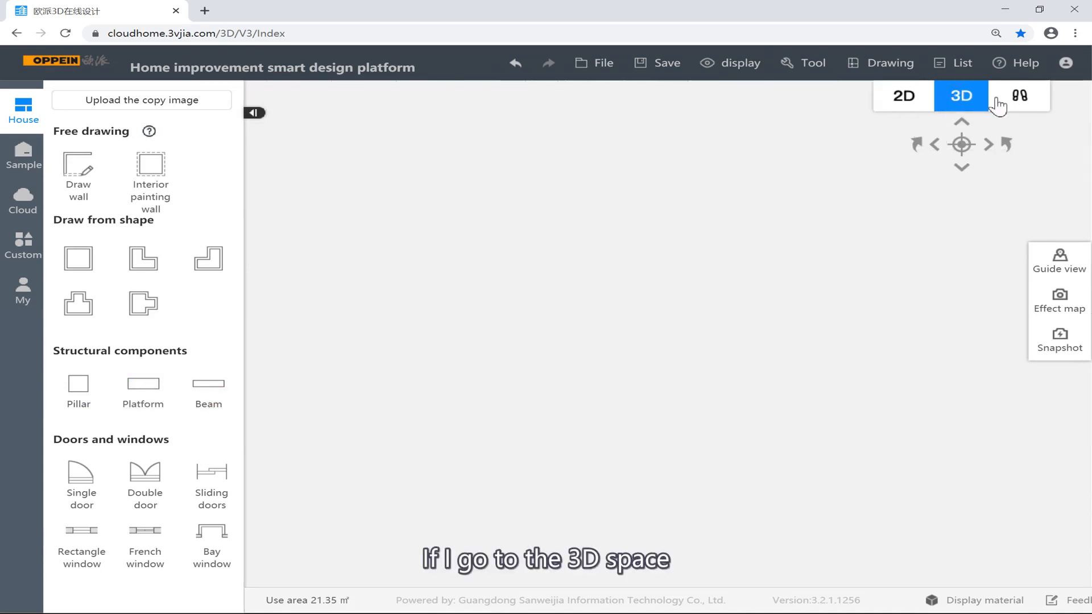
pyautogui.click(961, 144)
pyautogui.moveTo(609, 286); pyautogui.dragTo(677, 310)
pyautogui.press('d')
pyautogui.press('w')
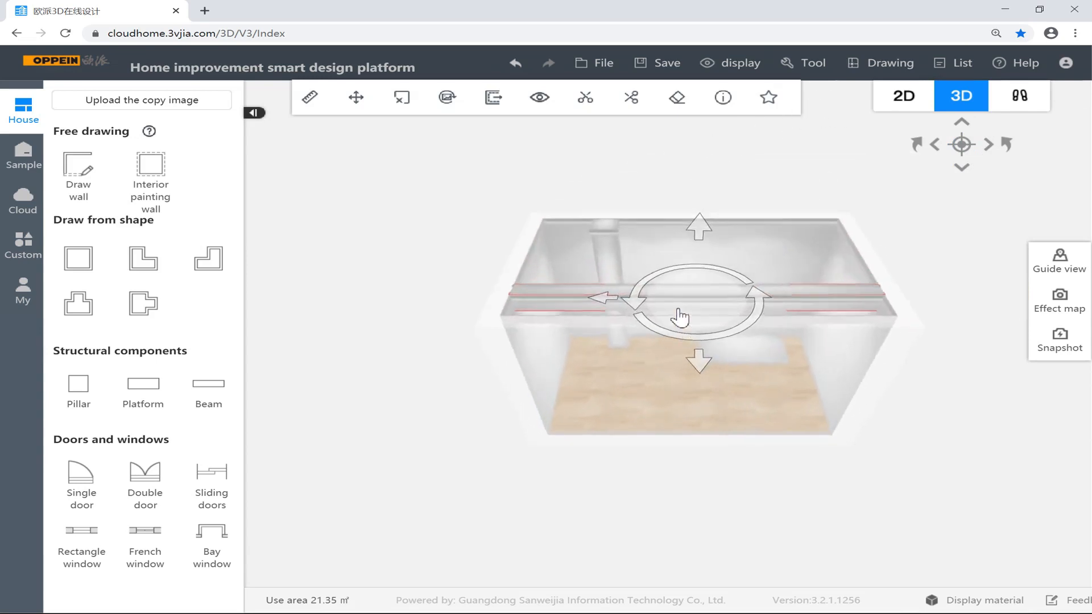
pyautogui.press('q')
pyautogui.press('e')
pyautogui.click(863, 204)
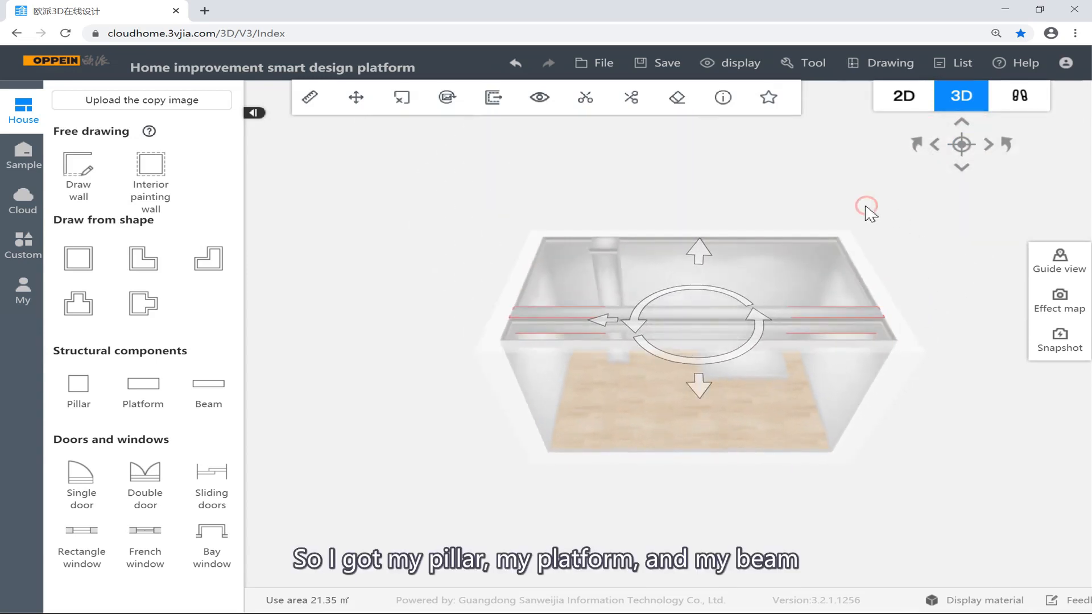
# Examine the pillar, platform and beam up close in 3D, and return to the 2D plan
pyautogui.scroll(4, 864, 203)
pyautogui.click(578, 293)
pyautogui.click(764, 346)
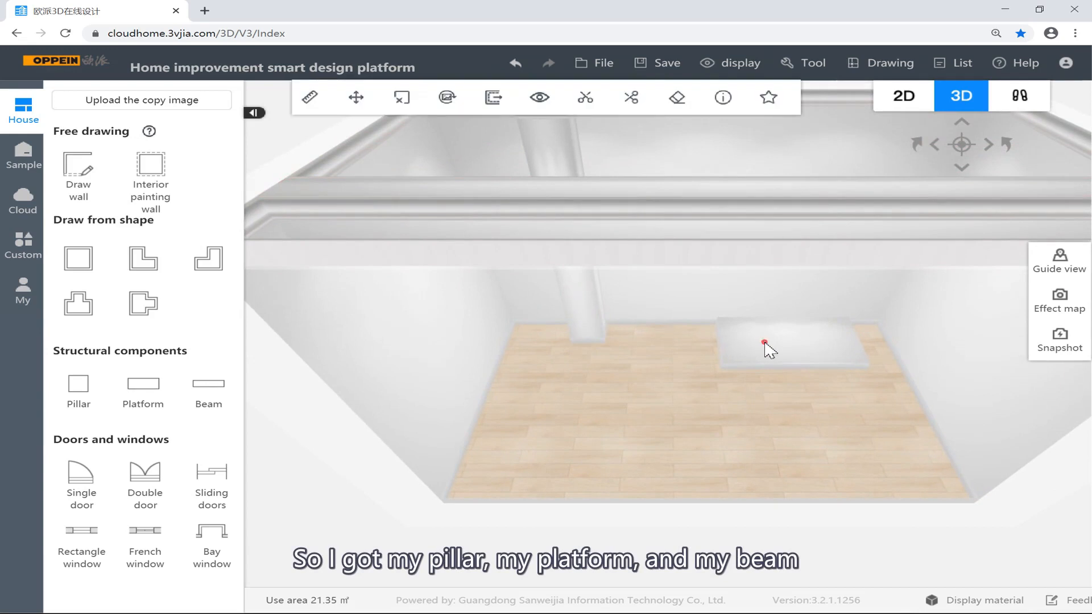
pyautogui.click(661, 219)
pyautogui.scroll(-4, 683, 236)
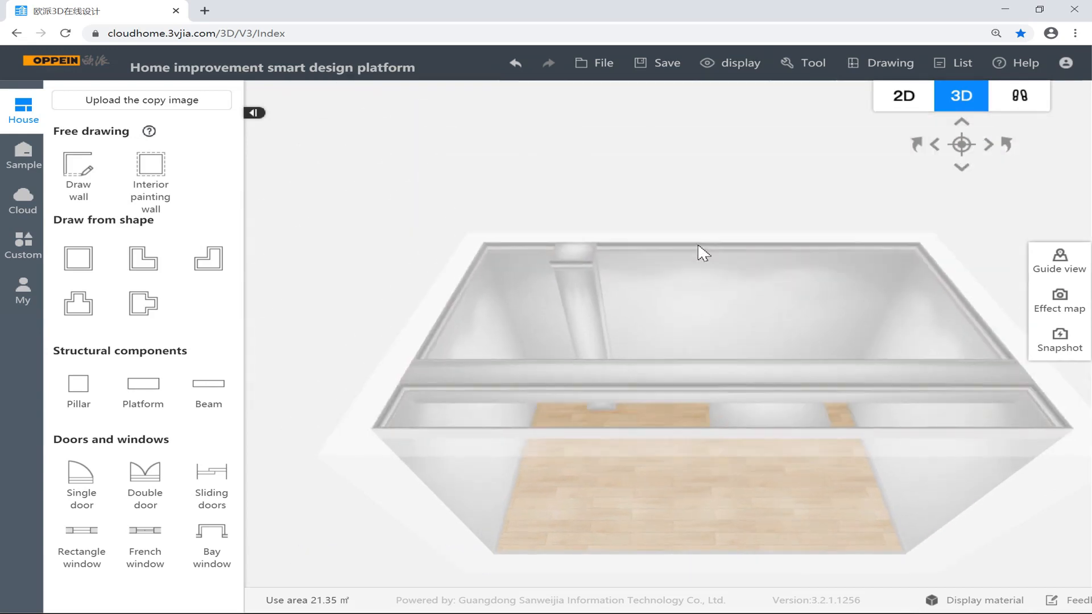
pyautogui.scroll(6, 636, 243)
pyautogui.scroll(5, 613, 230)
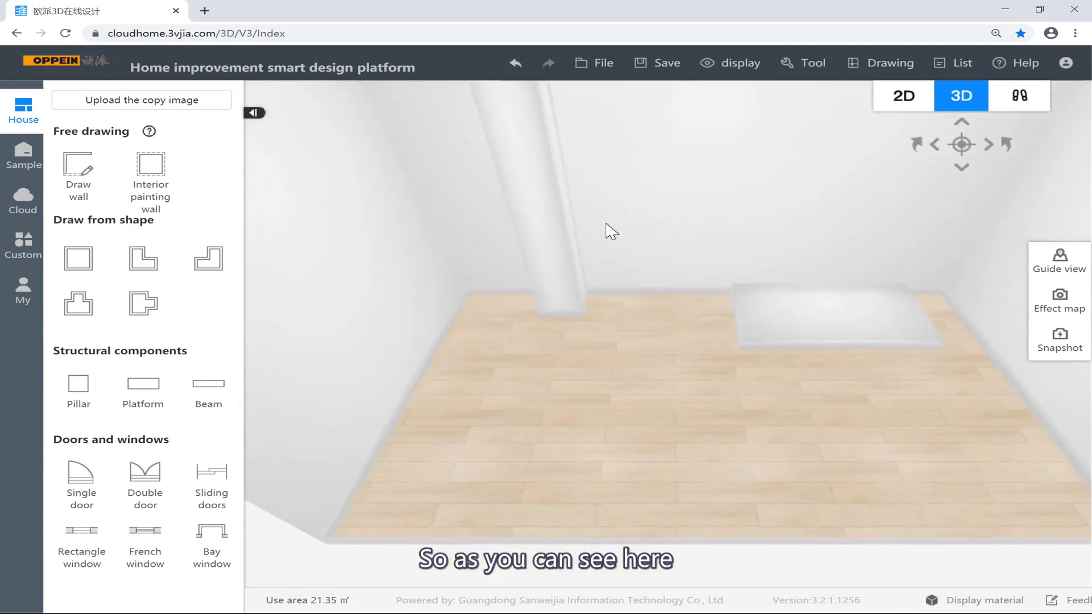
pyautogui.scroll(-5, 606, 219)
pyautogui.scroll(-5, 670, 212)
pyautogui.click(646, 222)
pyautogui.scroll(6, 670, 268)
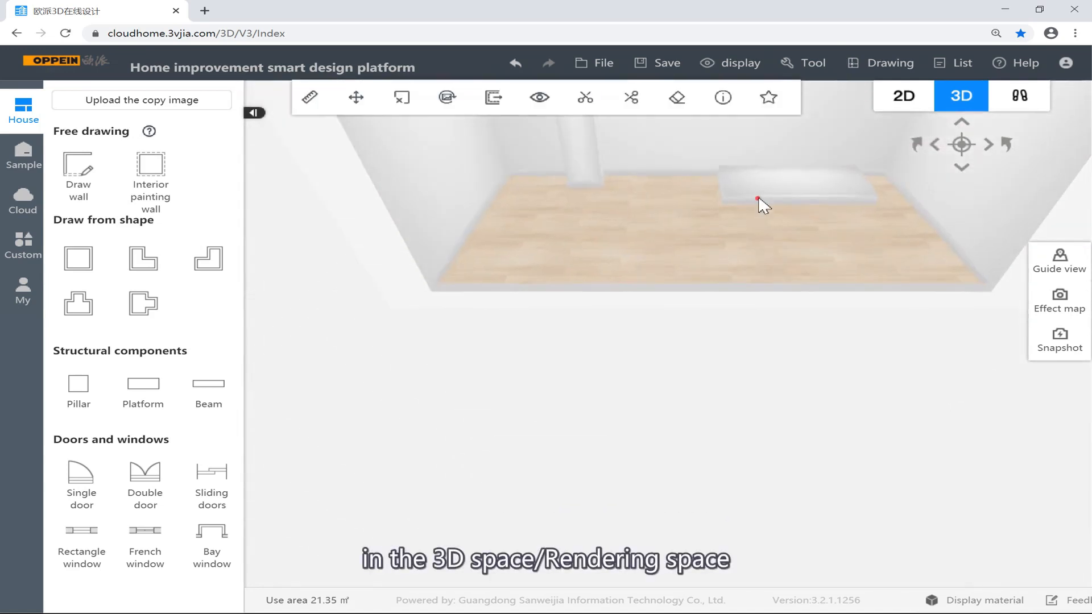
pyautogui.click(1011, 98)
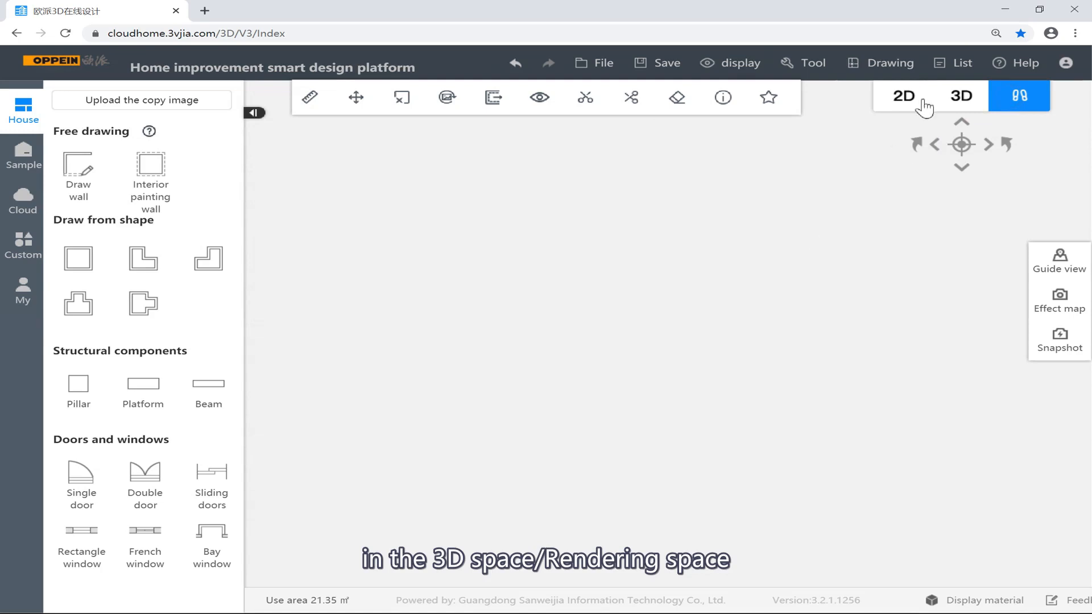
pyautogui.click(902, 94)
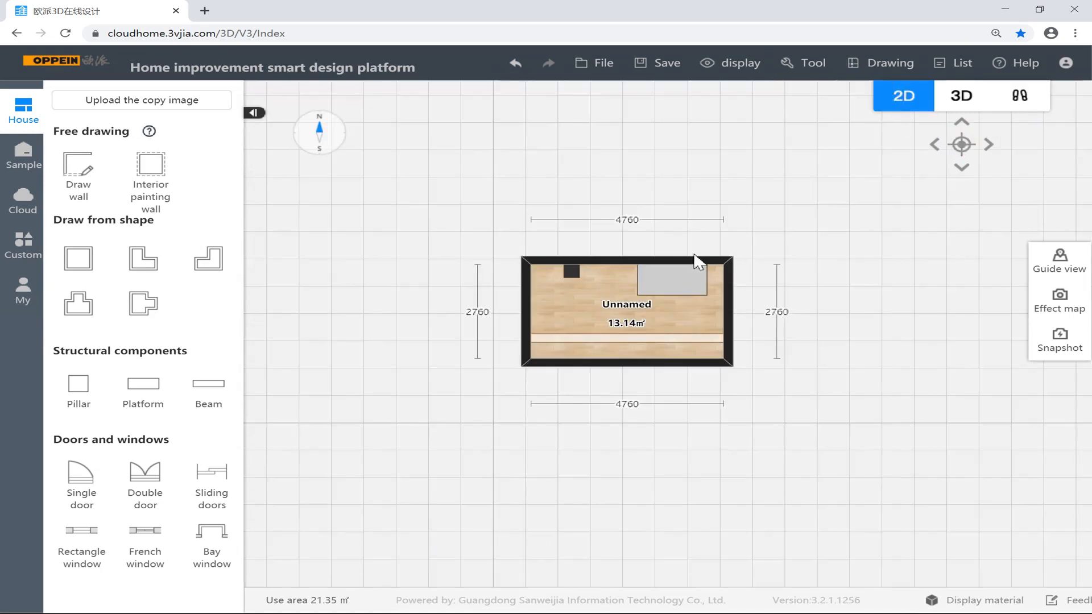
# Enlarge the room to about 13480 mm wide by moving its south, west, east and north walls outward
pyautogui.click(698, 263)
pyautogui.click(591, 362)
pyautogui.moveTo(603, 358); pyautogui.dragTo(598, 491)
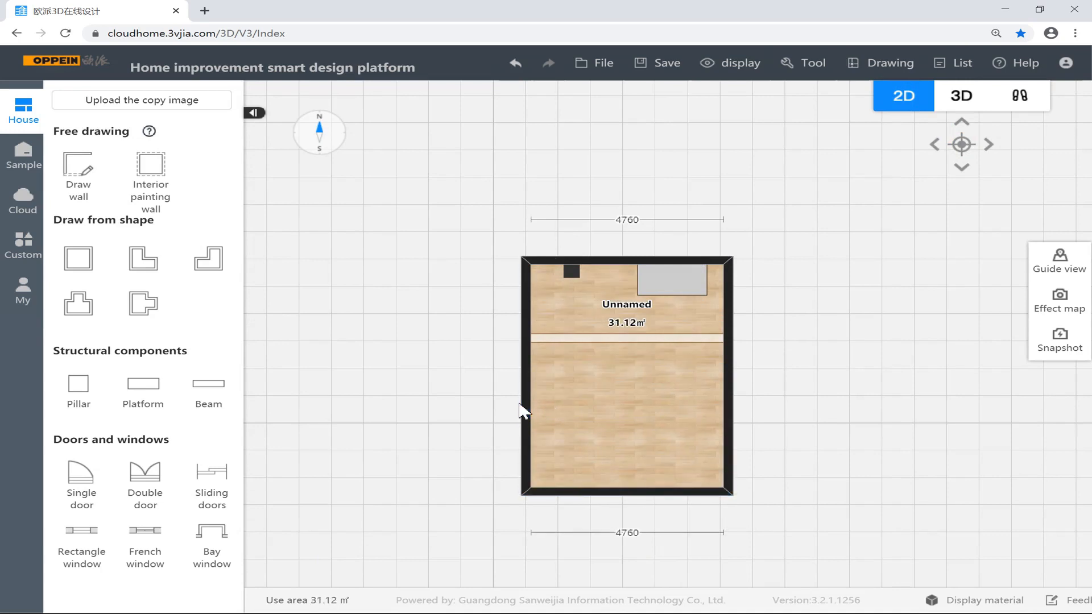
pyautogui.click(523, 394)
pyautogui.moveTo(523, 381); pyautogui.dragTo(371, 396)
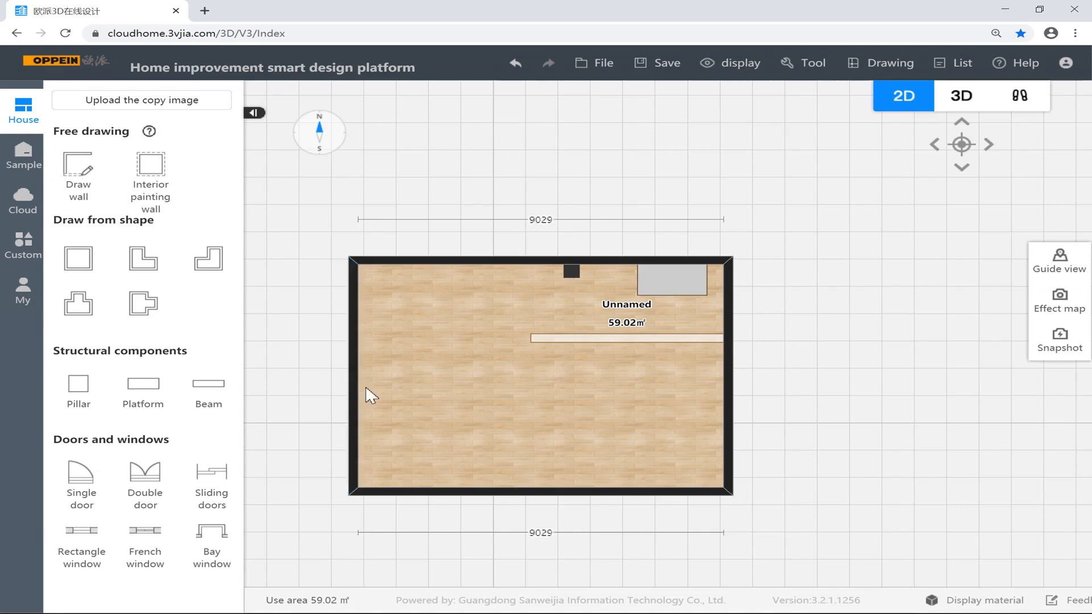
pyautogui.moveTo(718, 381); pyautogui.dragTo(908, 385)
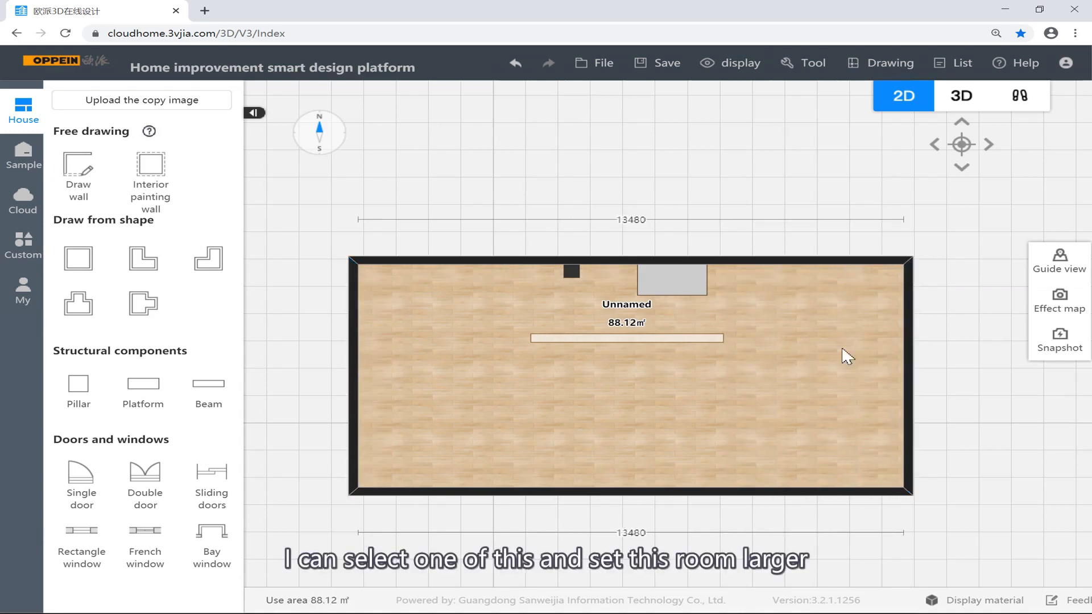
pyautogui.moveTo(756, 263); pyautogui.dragTo(751, 141)
# Examine the pillar, platform and beam from different angles inside the enlarged room in the walkthrough view
pyautogui.click(1016, 98)
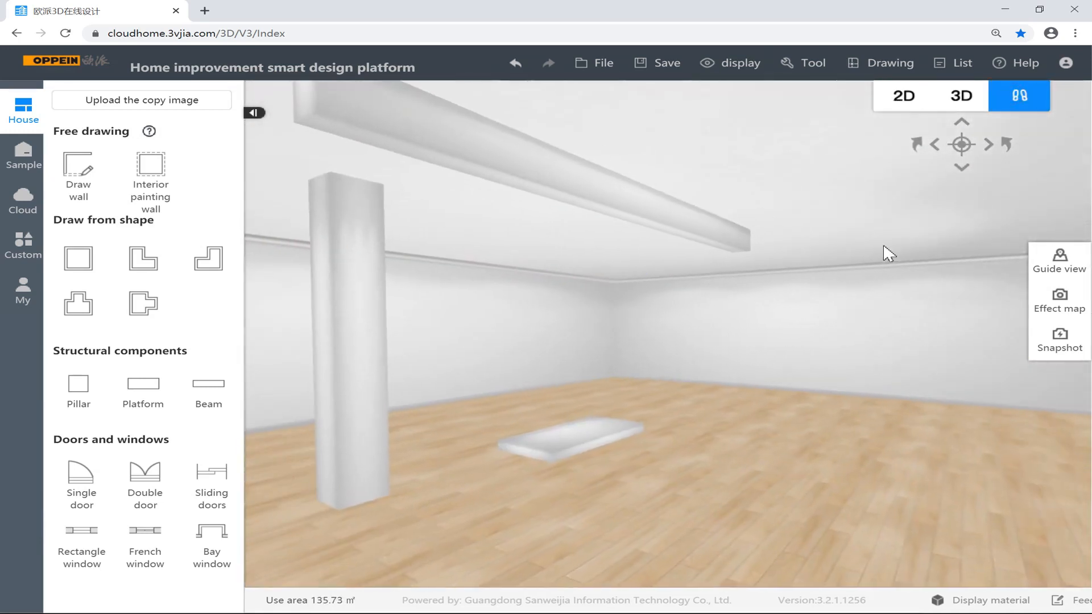
pyautogui.moveTo(890, 254); pyautogui.dragTo(882, 205, button='right')
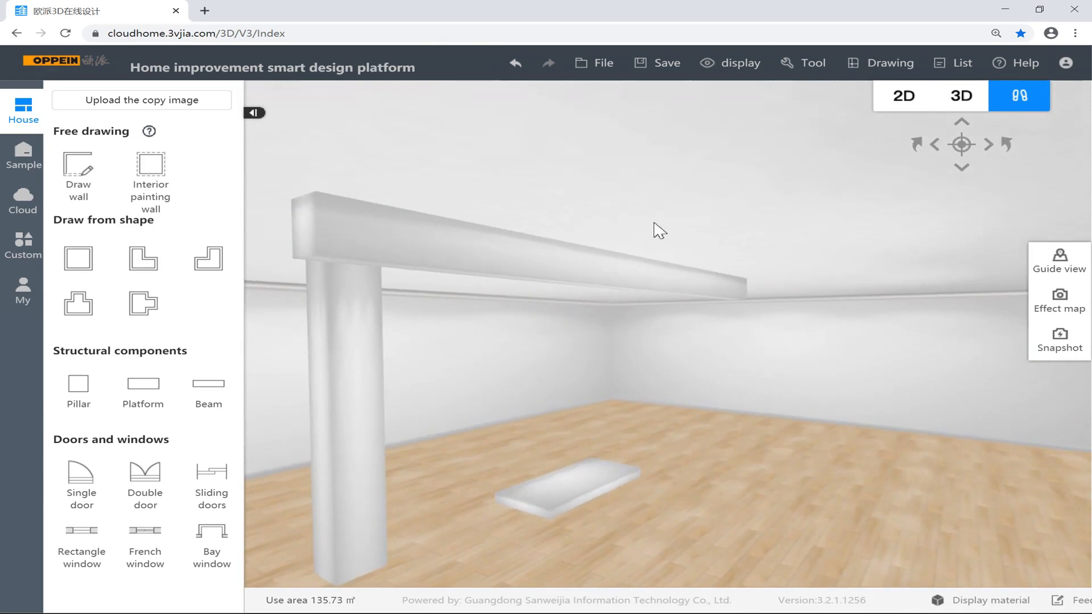
pyautogui.click(574, 256)
pyautogui.moveTo(712, 251); pyautogui.dragTo(404, 387, button='right')
pyautogui.moveTo(832, 373); pyautogui.dragTo(517, 280, button='right')
pyautogui.click(771, 353)
pyautogui.click(427, 278)
pyautogui.click(647, 244)
pyautogui.moveTo(626, 227); pyautogui.dragTo(470, 212, button='right')
pyautogui.scroll(-5, 484, 207)
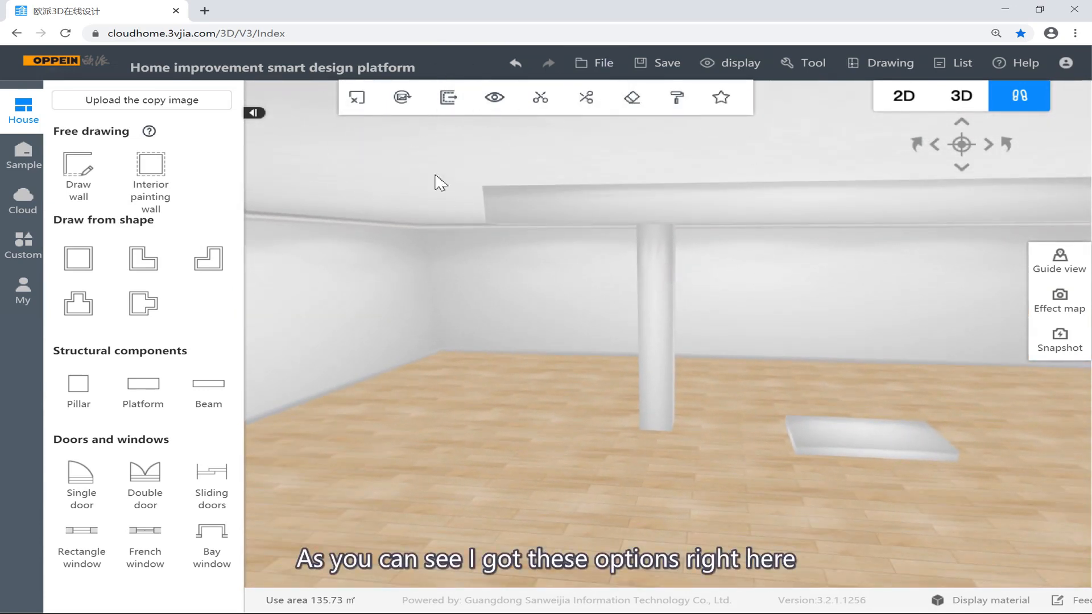
pyautogui.moveTo(438, 182); pyautogui.dragTo(685, 141, button='right')
pyautogui.scroll(-1, 684, 141)
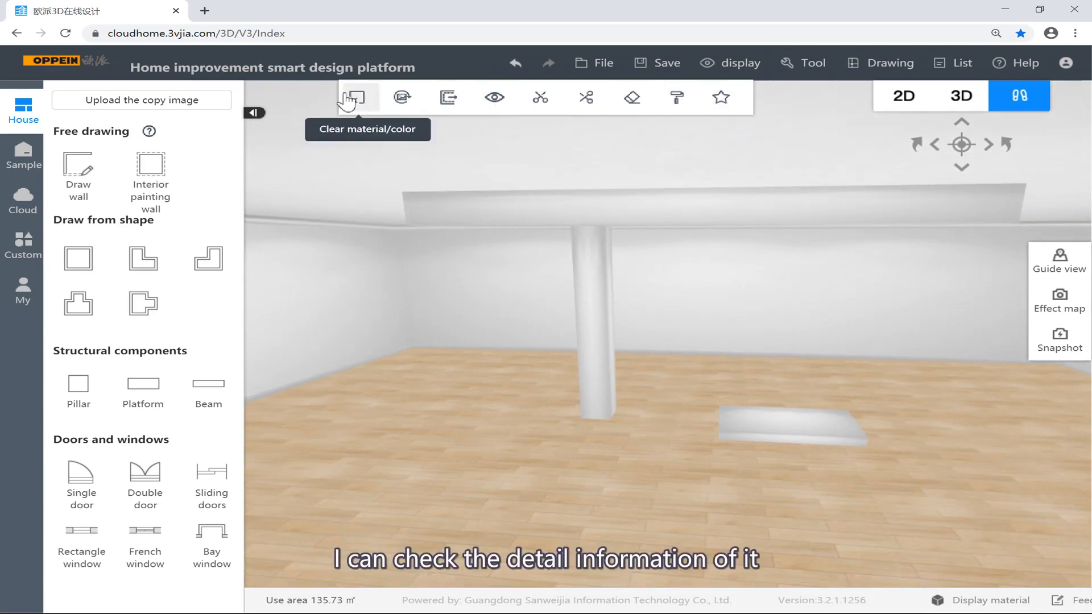
# Open the pillar's Object palette and move the window aside so the pillar stays in view
pyautogui.click(607, 340)
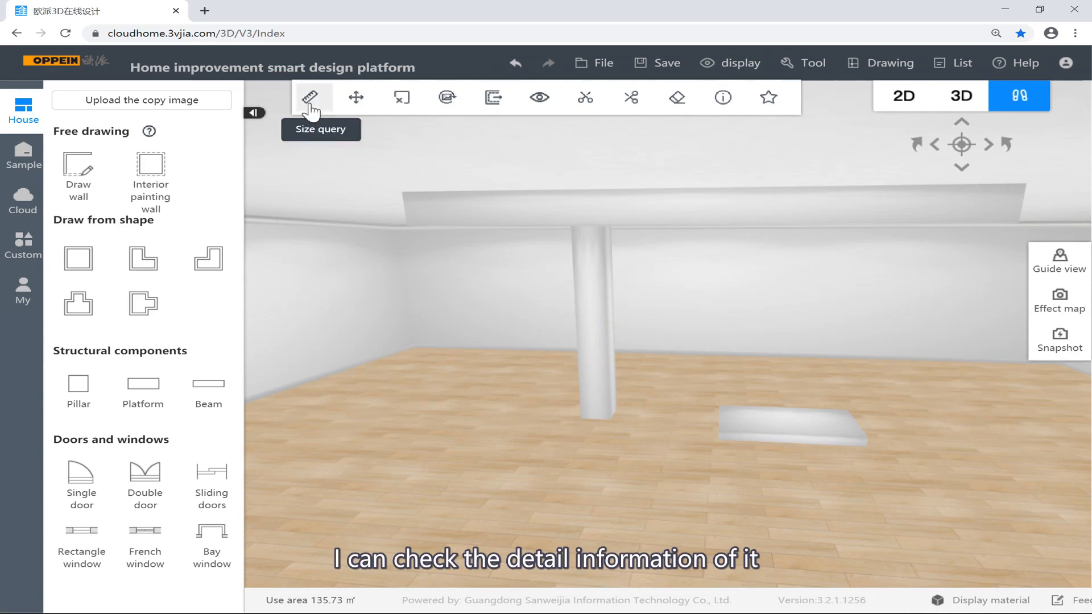
pyautogui.click(723, 97)
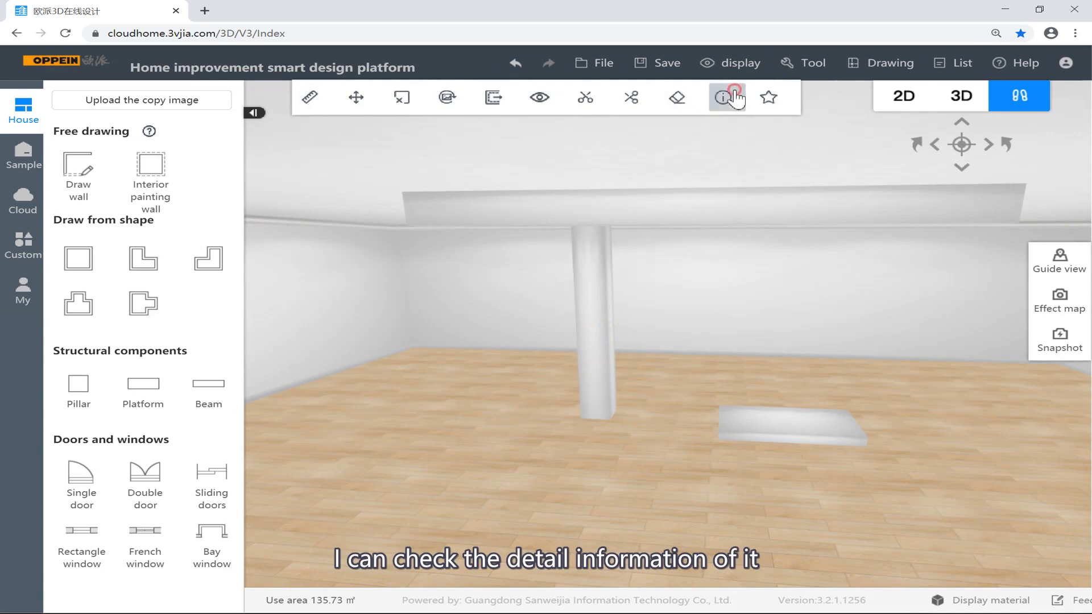
pyautogui.moveTo(599, 225); pyautogui.dragTo(931, 197)
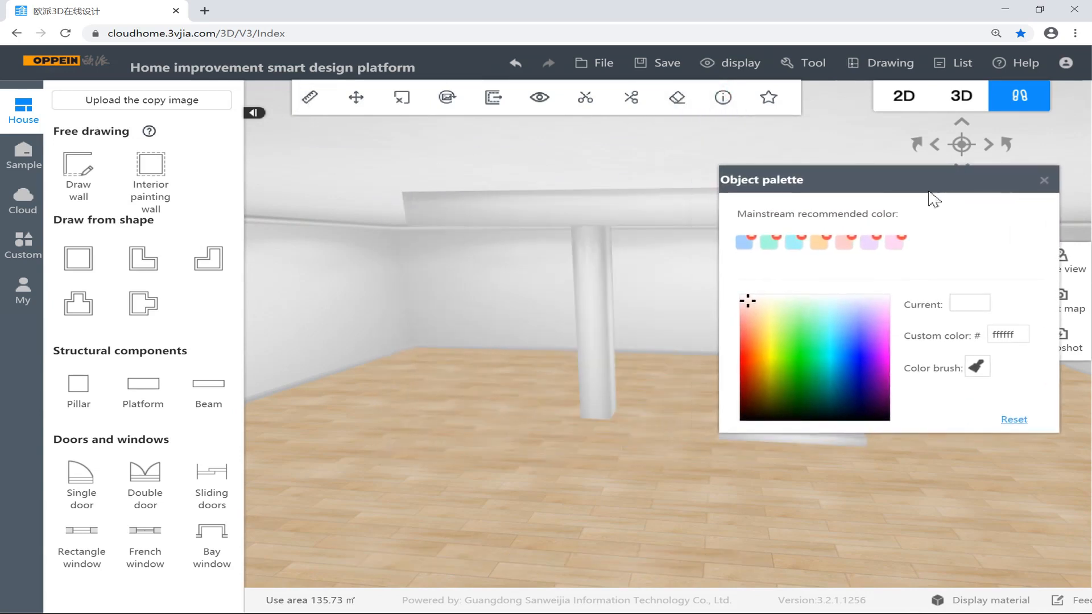
# Close the pillar's Object palette and return to the 2D plan
pyautogui.click(1044, 180)
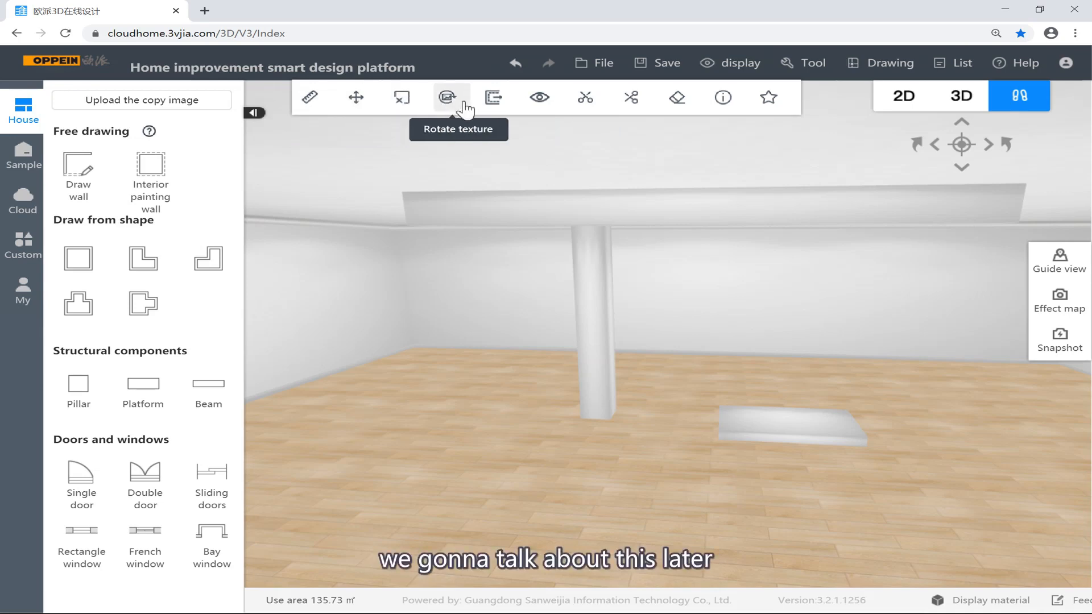
pyautogui.click(794, 253)
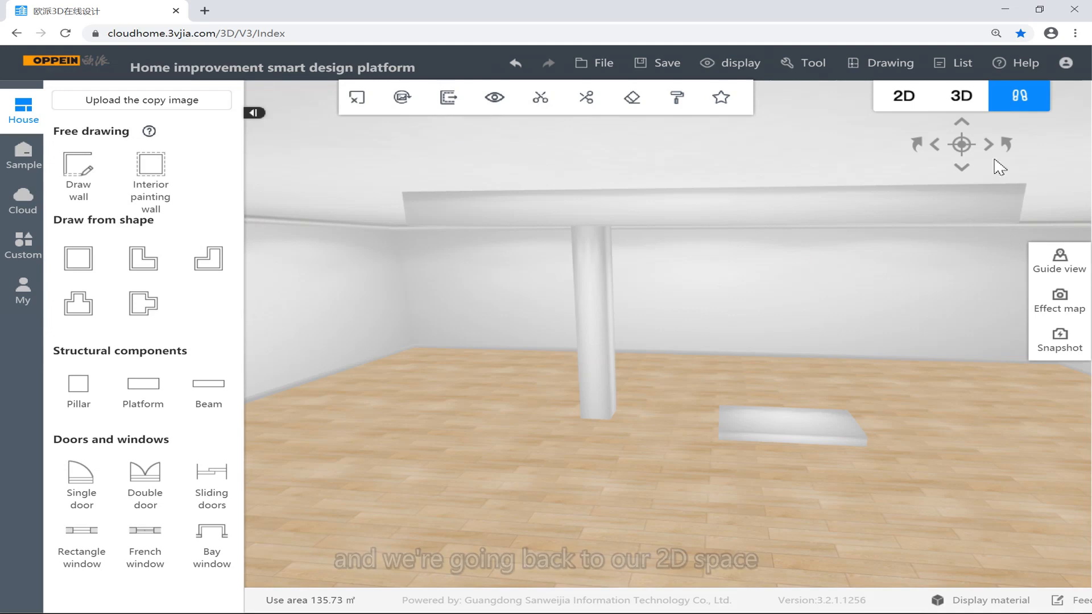
pyautogui.click(903, 97)
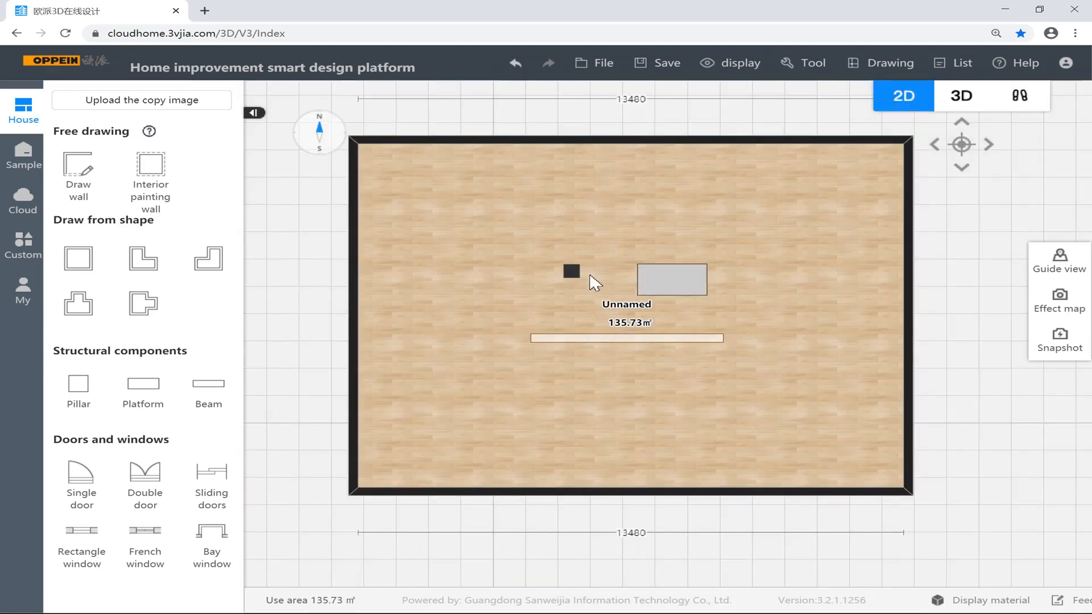
# Set the pillar's width and length to 650 mm each and close its settings
pyautogui.click(573, 273)
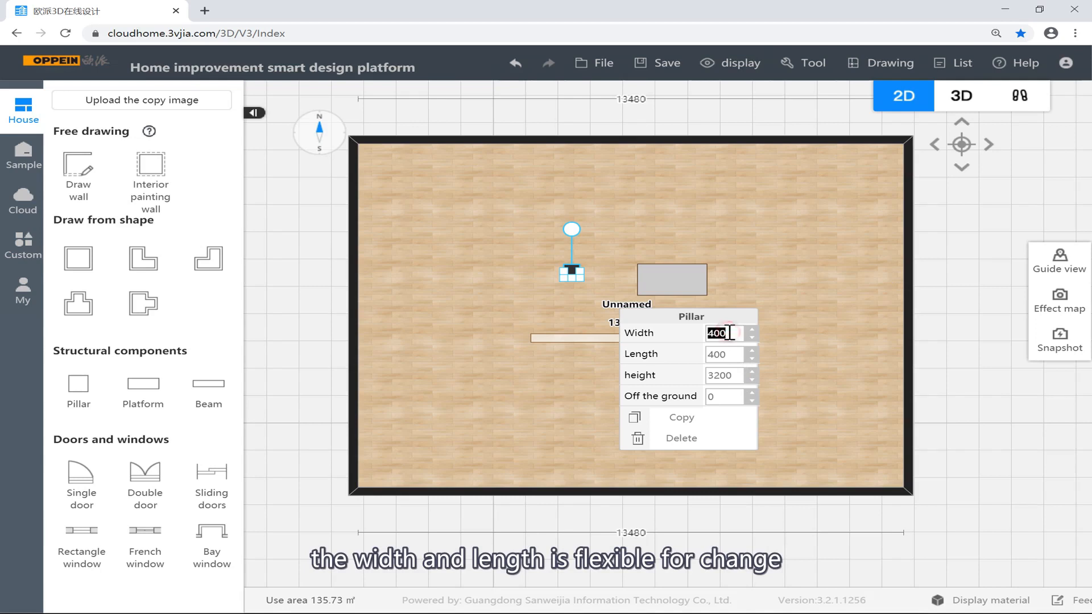
pyautogui.press('Return')
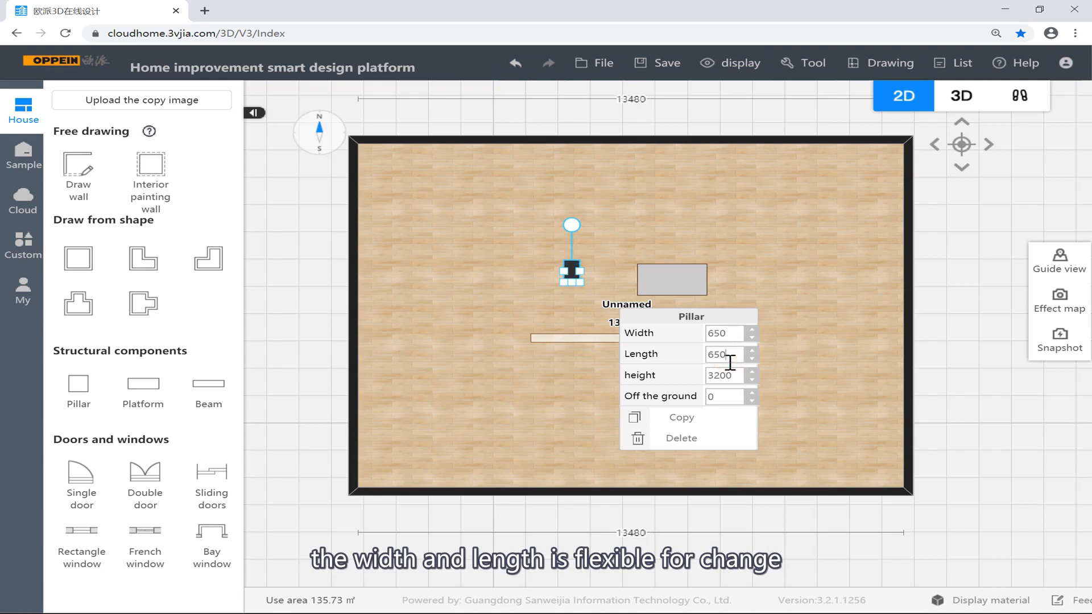
pyautogui.click(794, 302)
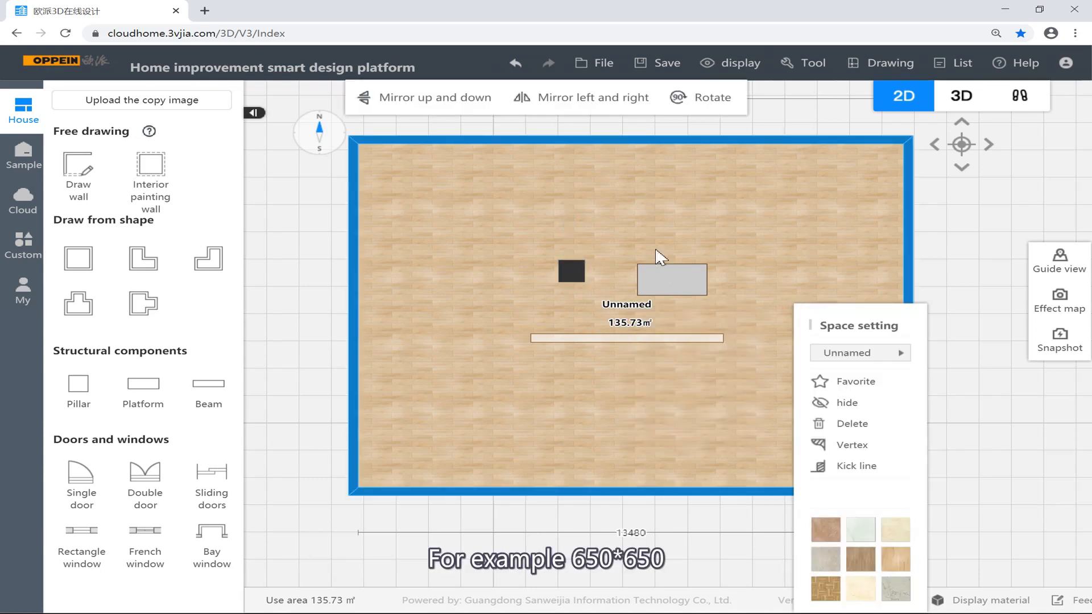
pyautogui.click(616, 241)
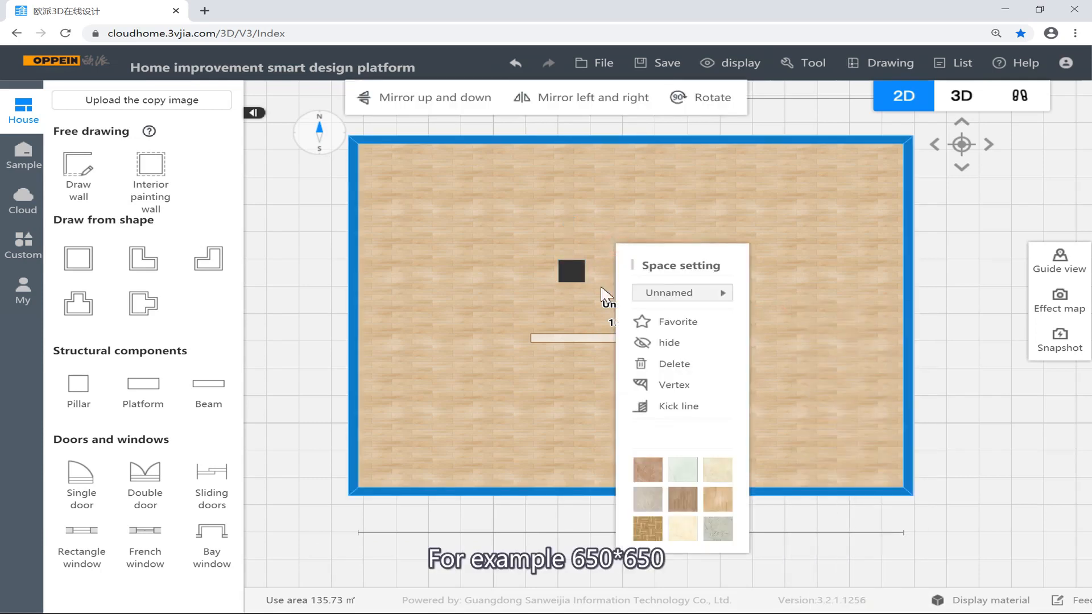
pyautogui.click(807, 241)
pyautogui.click(977, 310)
pyautogui.moveTo(990, 279); pyautogui.dragTo(954, 300)
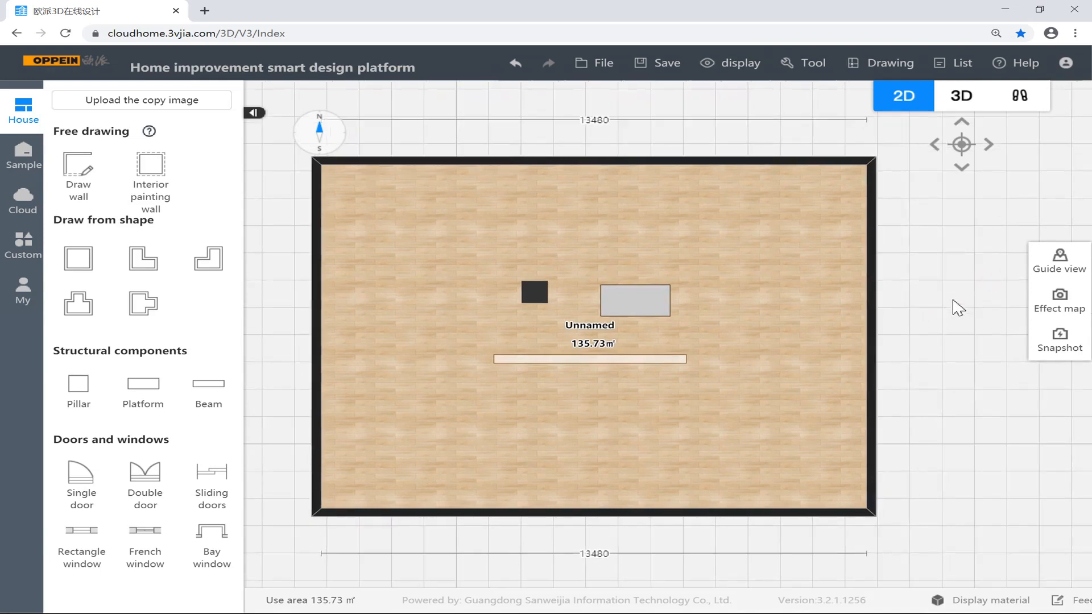
# Set the platform's width to 1700 mm so its plan becomes square
pyautogui.click(645, 311)
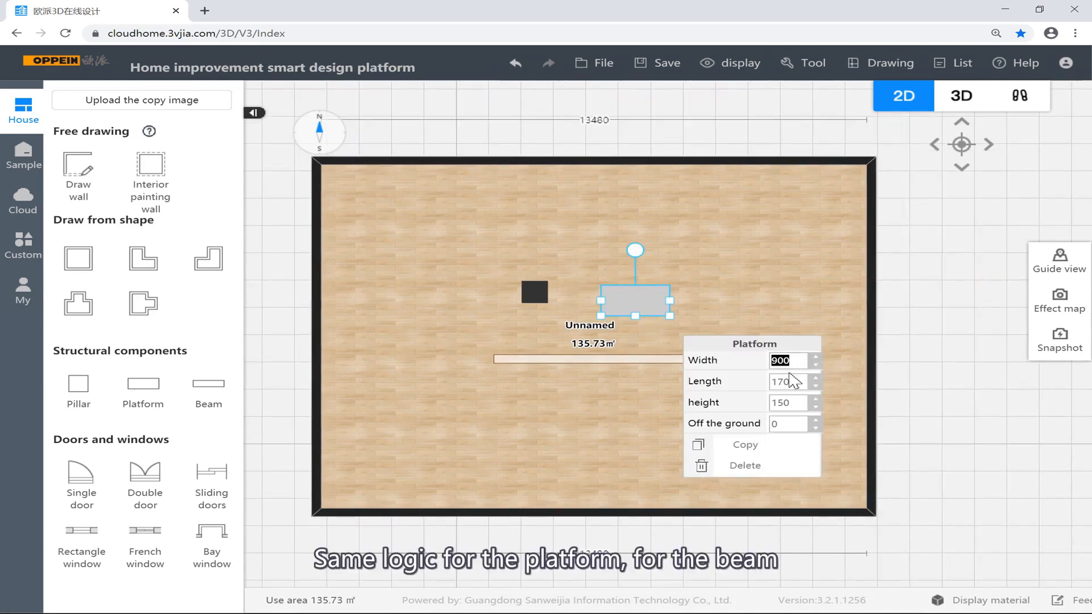
pyautogui.write('0')
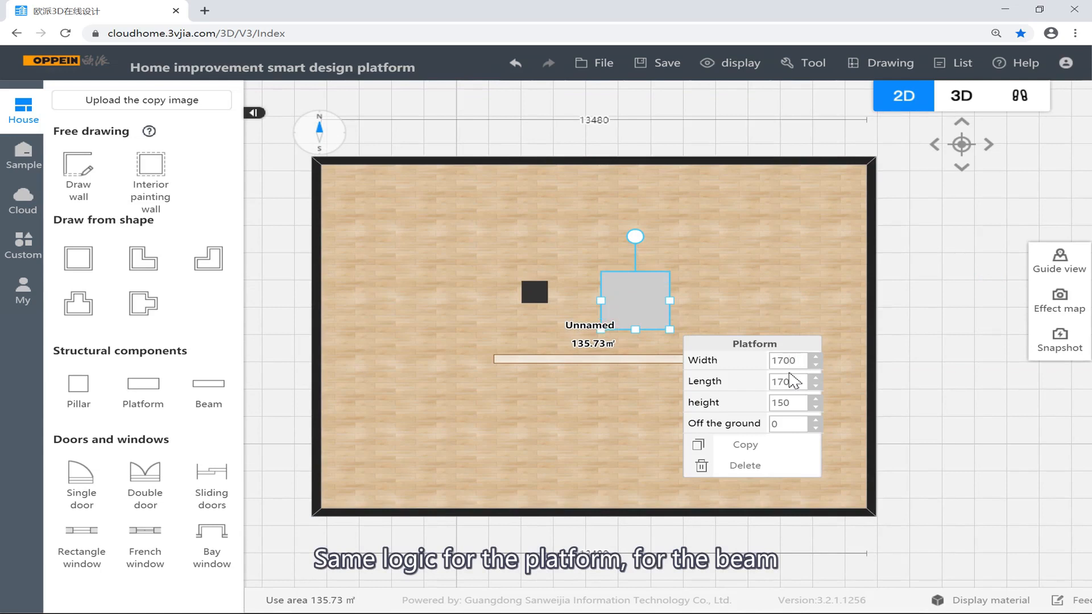
pyautogui.click(941, 319)
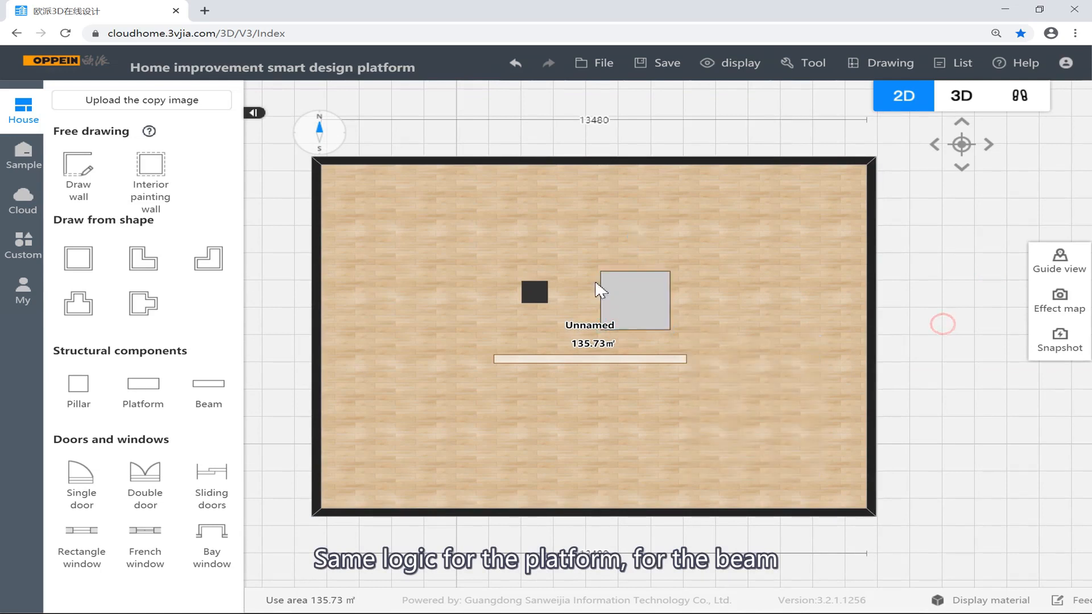
pyautogui.click(653, 307)
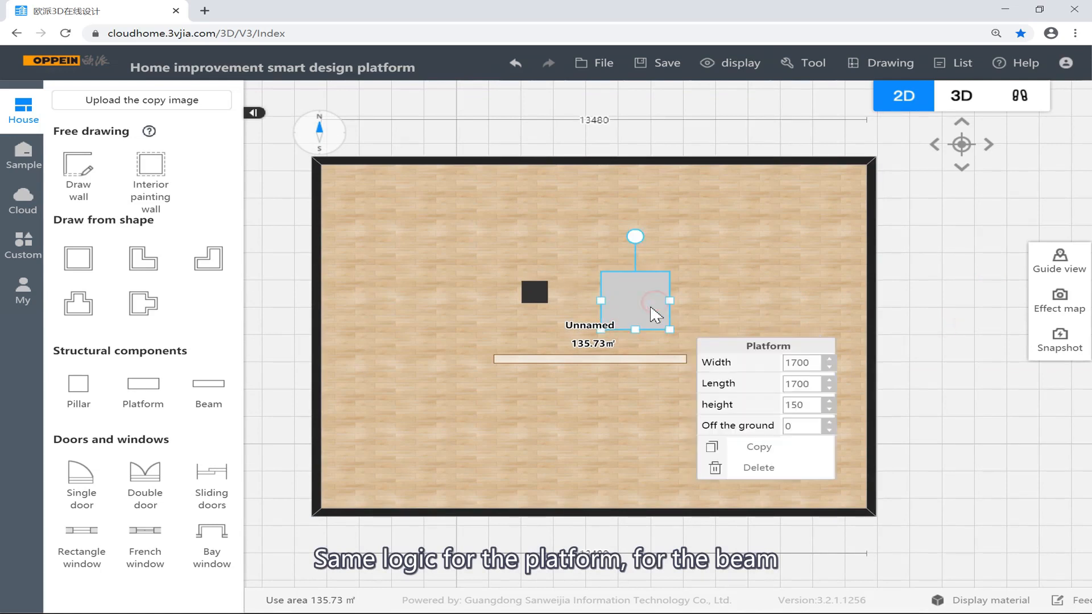
# Move the beam slightly south-west, farther from the platform, and deselect it
pyautogui.rightClick(648, 365)
pyautogui.rightClick(636, 363)
pyautogui.click(624, 358)
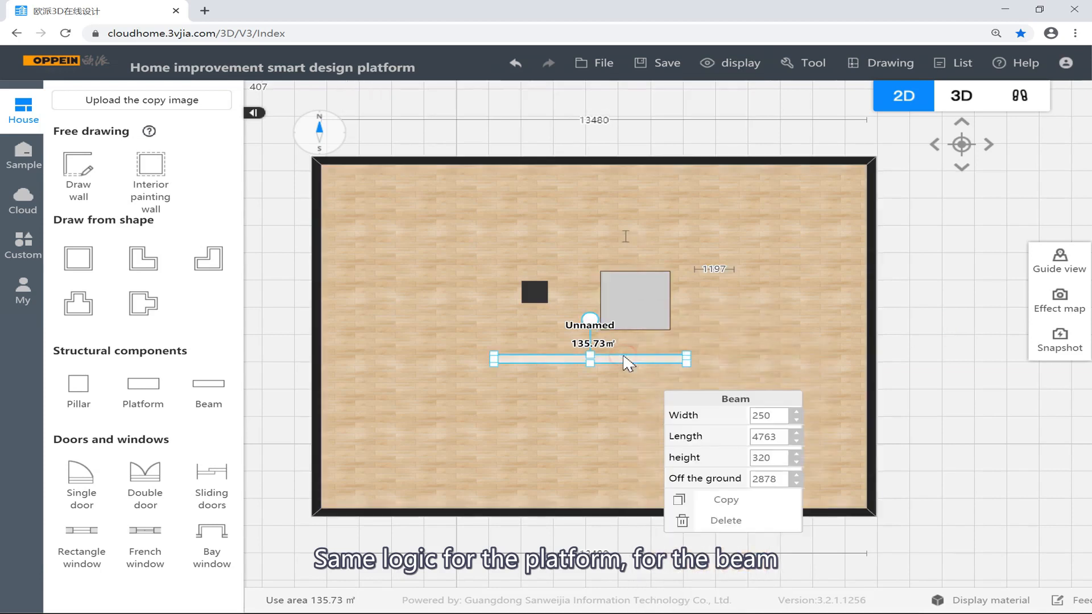
pyautogui.moveTo(632, 365); pyautogui.dragTo(637, 392)
pyautogui.click(631, 384)
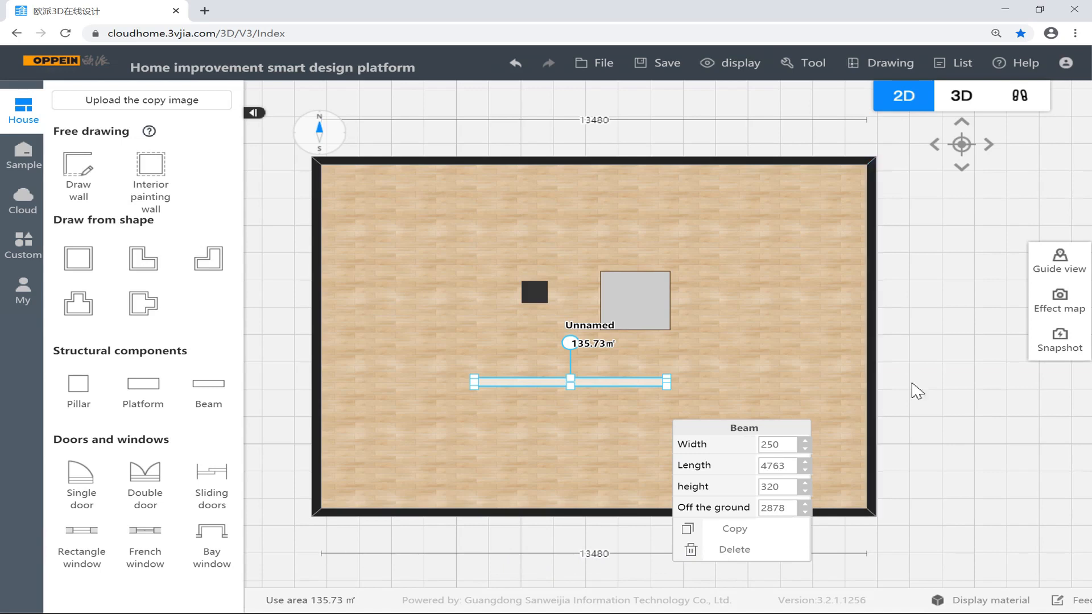
pyautogui.click(905, 342)
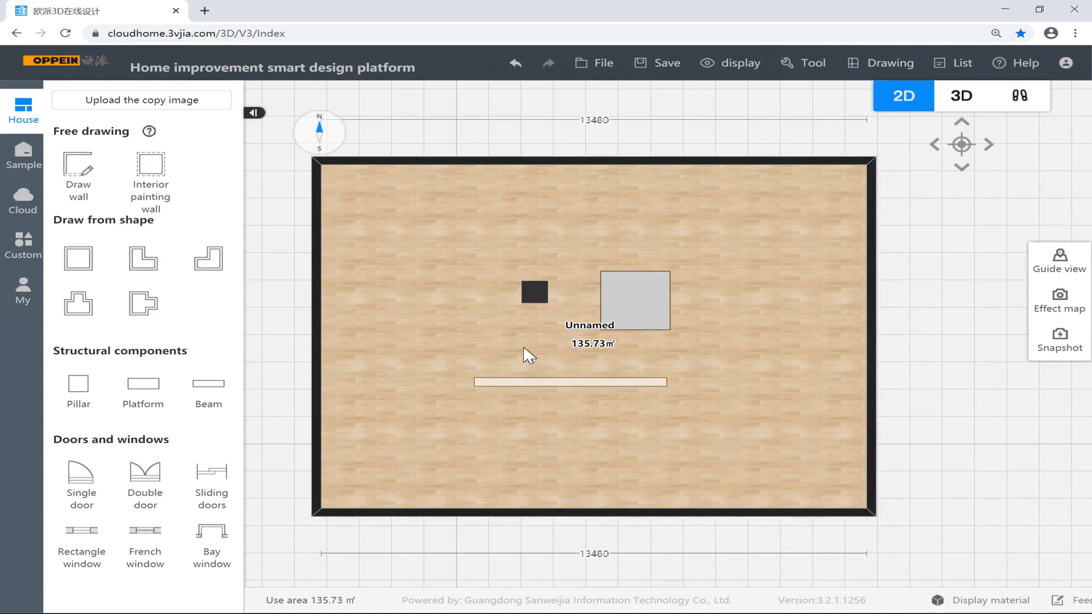
pyautogui.click(523, 382)
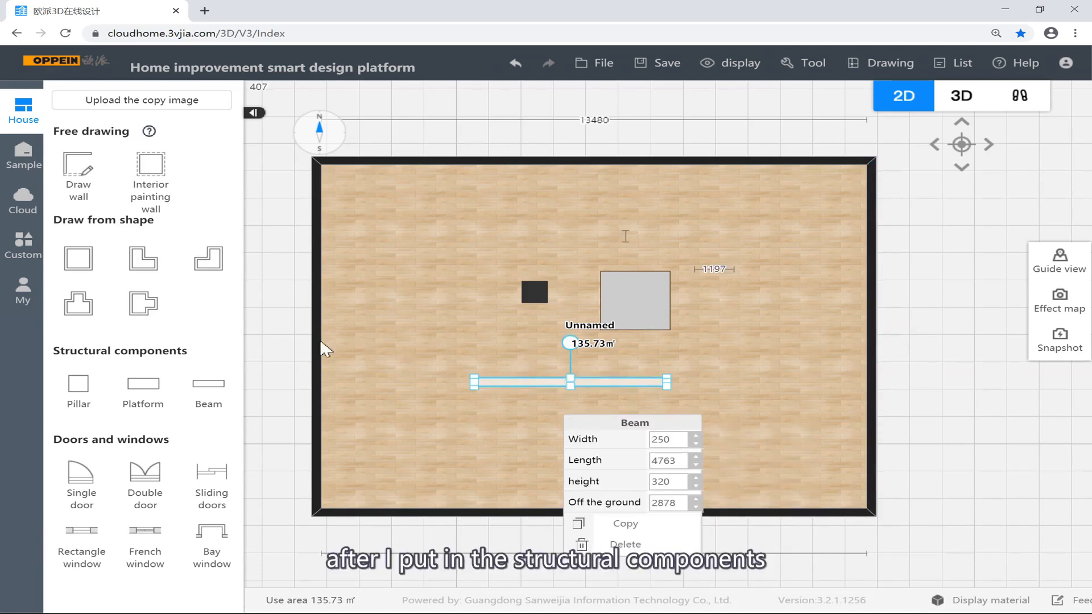
pyautogui.click(290, 349)
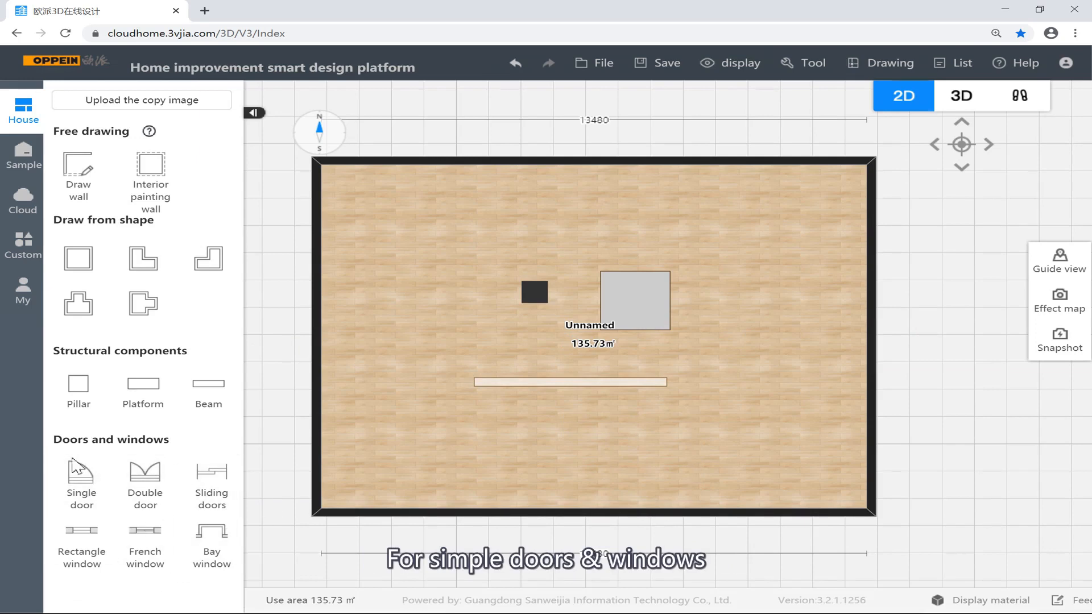
# Place a single door, a double door and sliding doors from west to east along the room's north wall
pyautogui.click(81, 481)
pyautogui.click(507, 164)
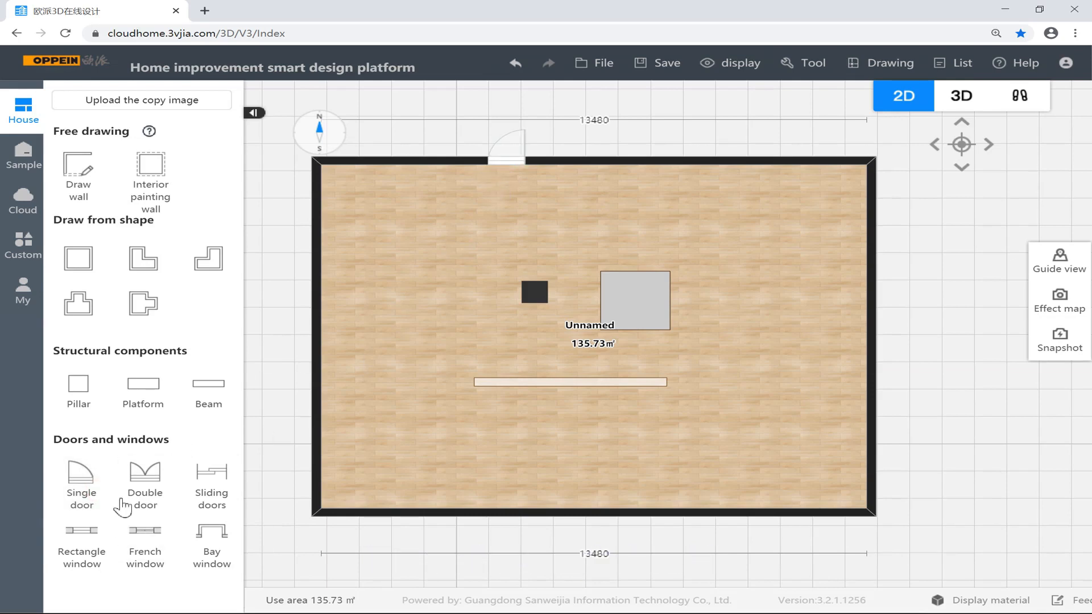
pyautogui.click(143, 490)
pyautogui.click(617, 165)
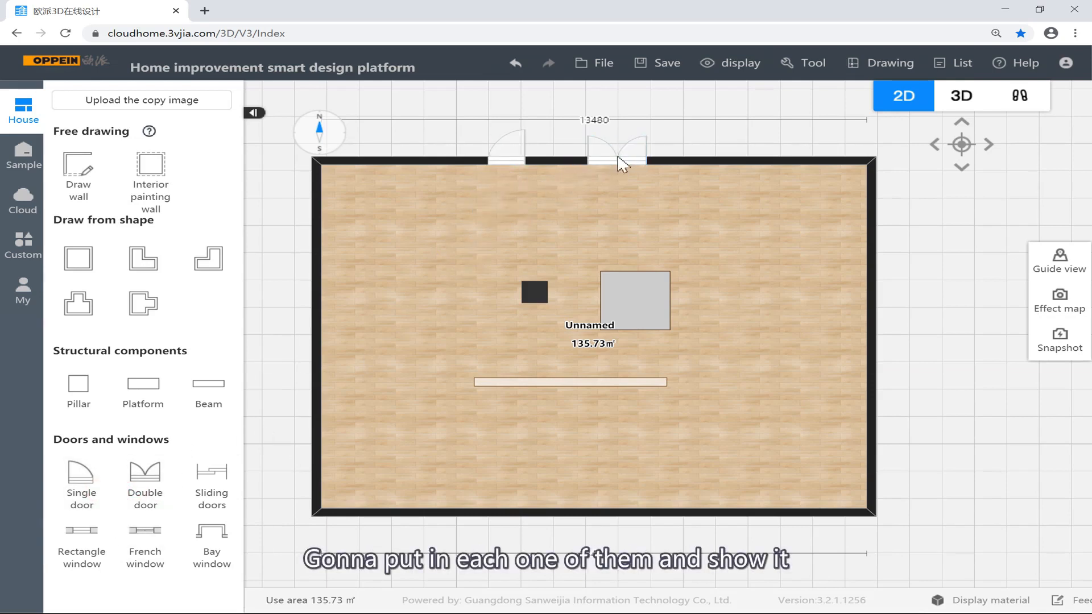
pyautogui.click(234, 481)
pyautogui.click(762, 166)
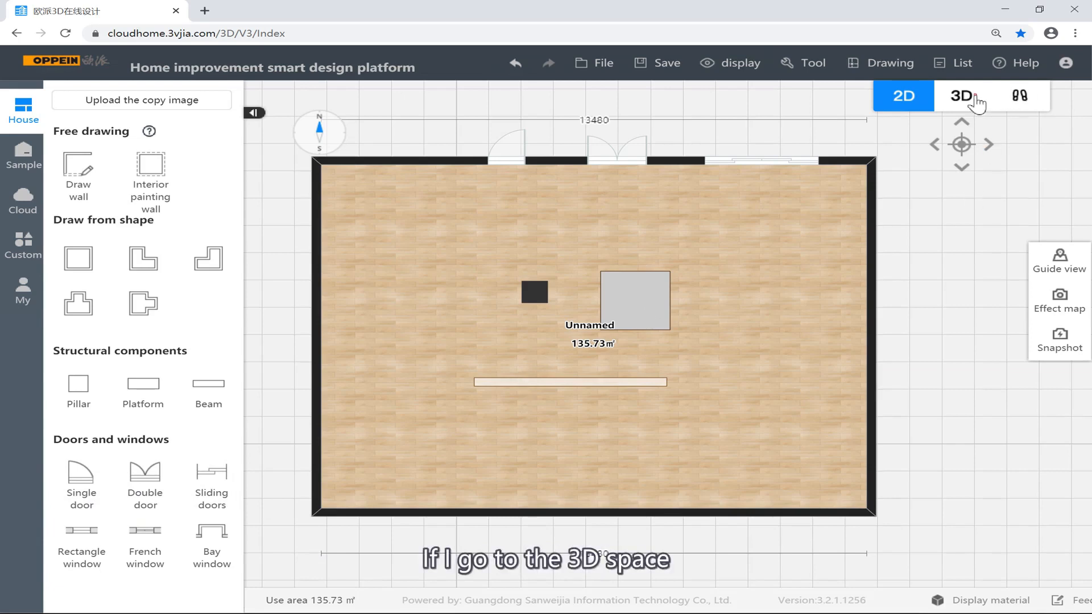
# Examine the three doors on the north wall in 3D and return to the 2D plan
pyautogui.click(975, 101)
pyautogui.moveTo(707, 184); pyautogui.dragTo(693, 189)
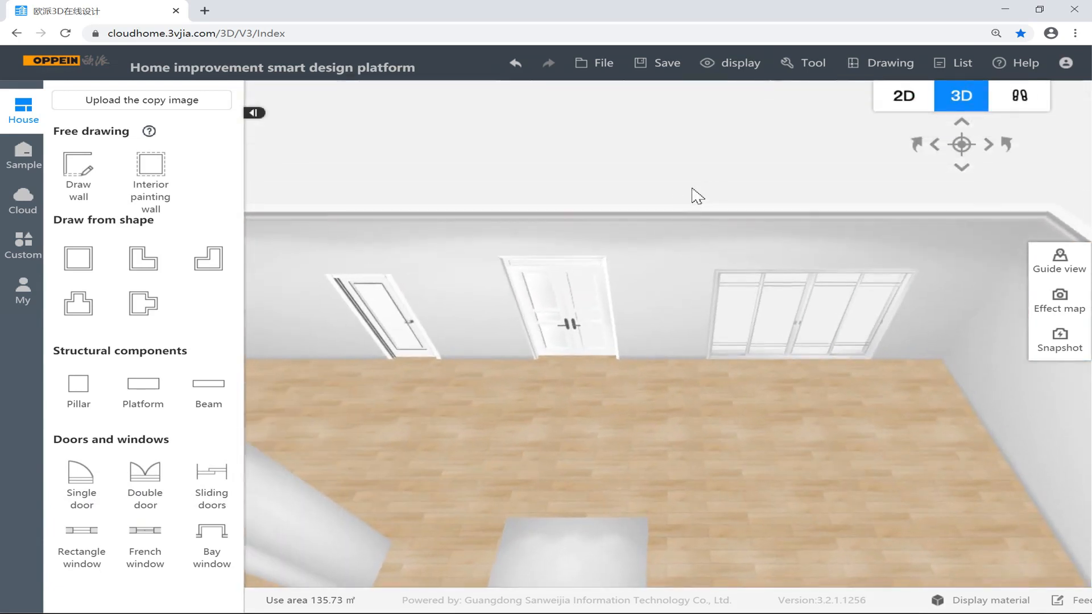
pyautogui.scroll(2, 559, 229)
pyautogui.moveTo(559, 222)
pyautogui.mouseDown()
pyautogui.moveTo(502, 131)
pyautogui.moveTo(660, 146)
pyautogui.moveTo(648, 165)
pyautogui.moveTo(473, 251)
pyautogui.mouseUp()
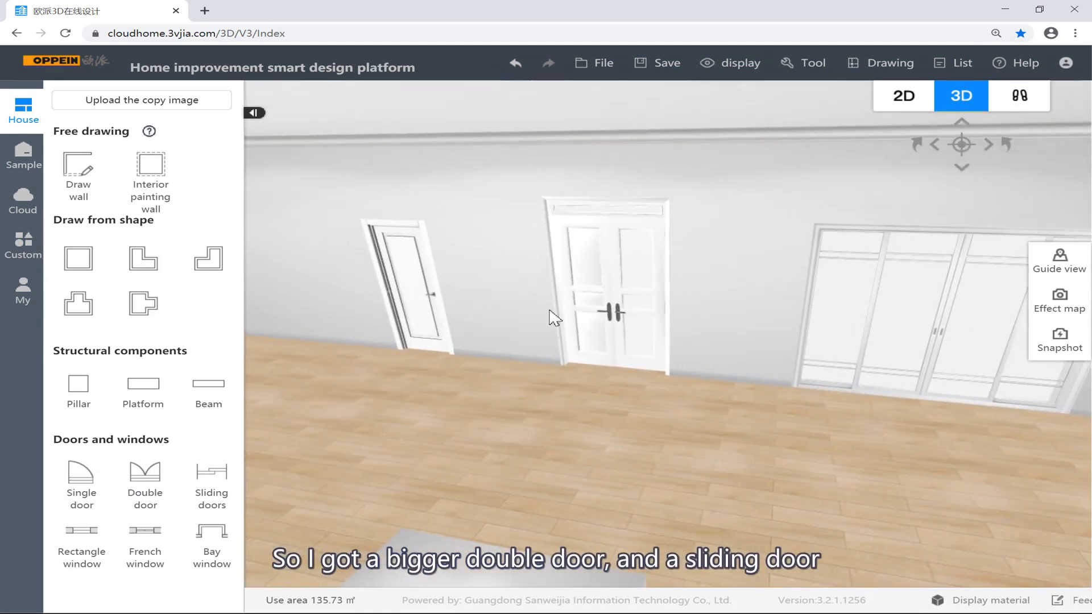
pyautogui.press('d')
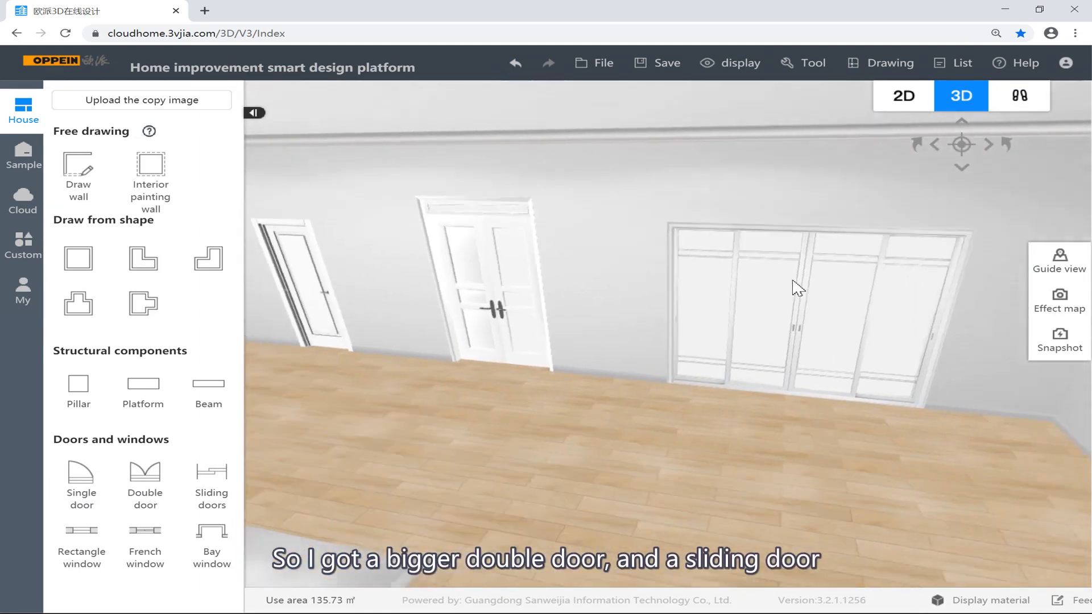
pyautogui.press('s')
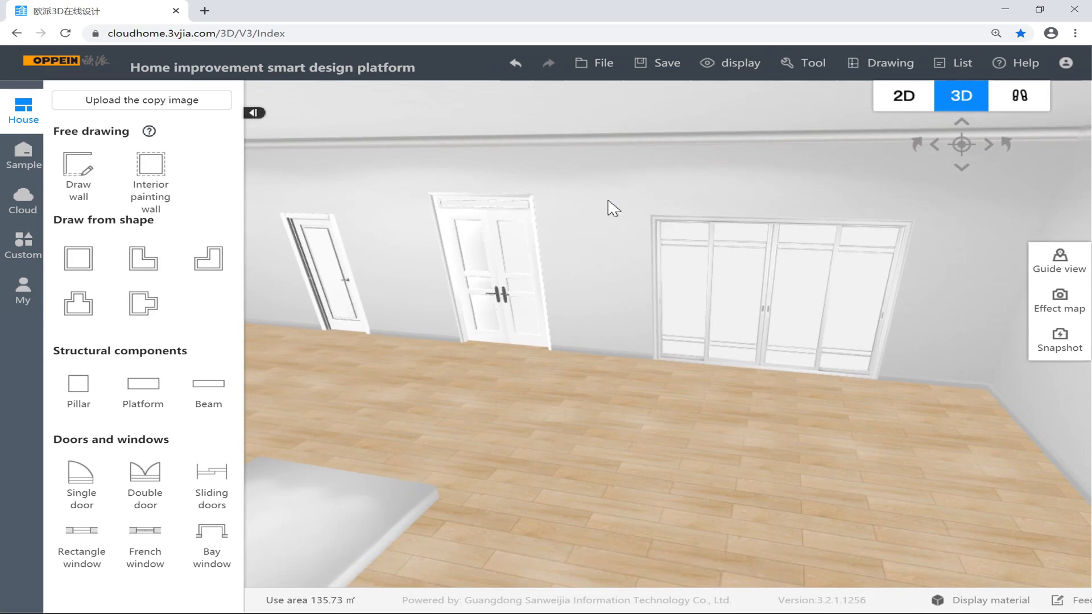
pyautogui.click(901, 101)
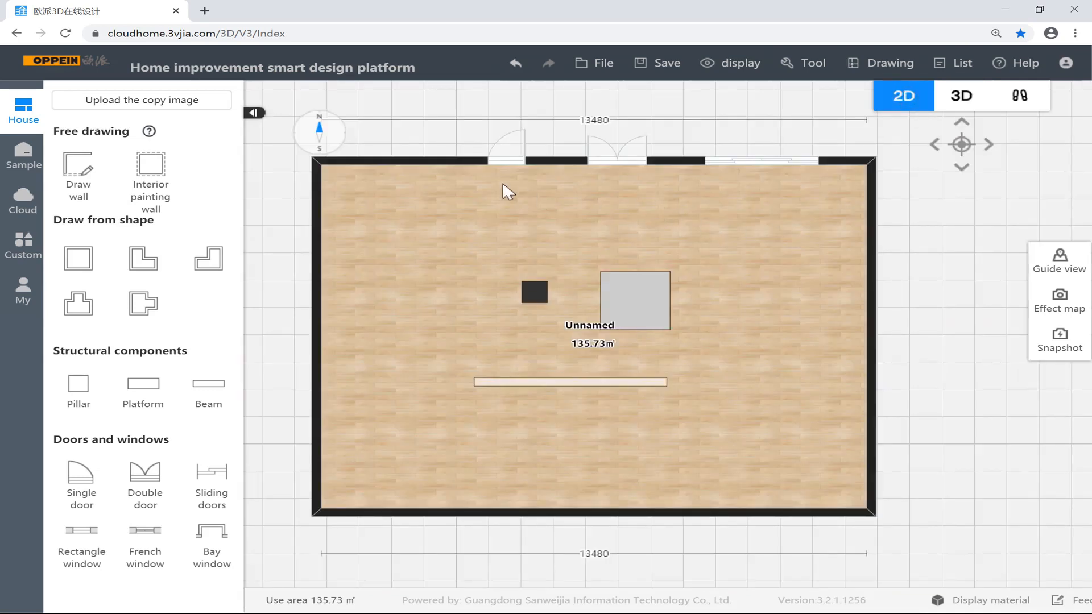
# Rotate the single door through its opening directions, ending with it swinging into the room, hinged on its west side
pyautogui.click(504, 165)
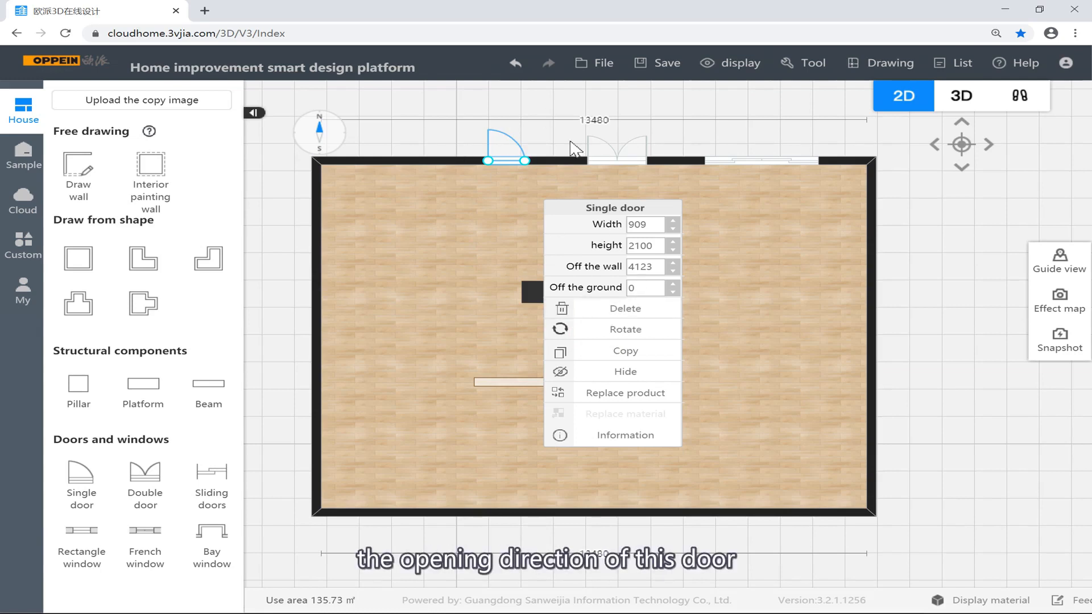
pyautogui.click(624, 339)
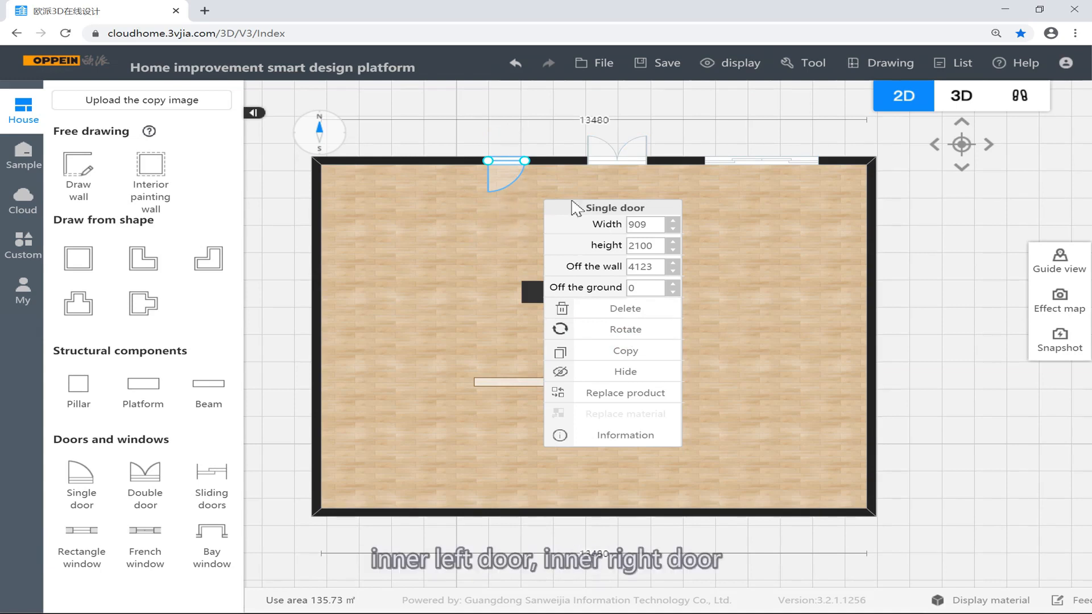
pyautogui.click(651, 330)
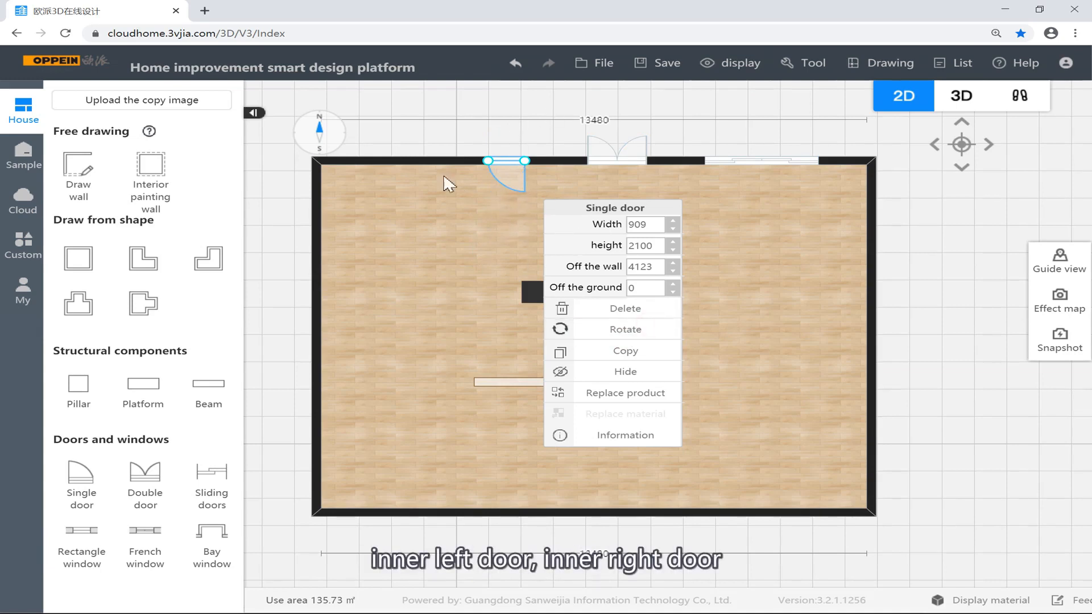
pyautogui.click(626, 333)
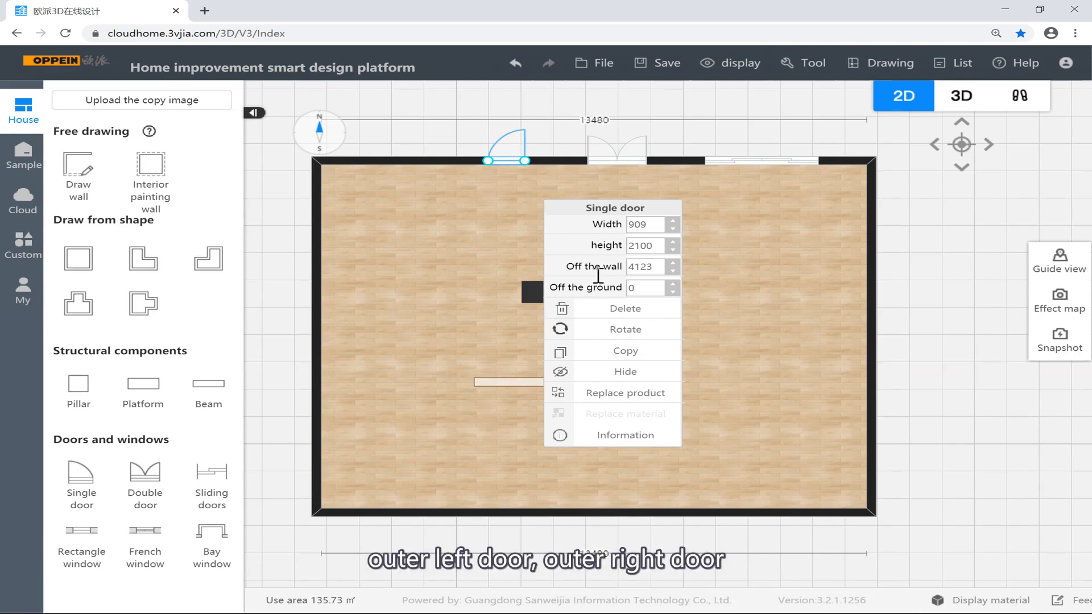
pyautogui.click(633, 332)
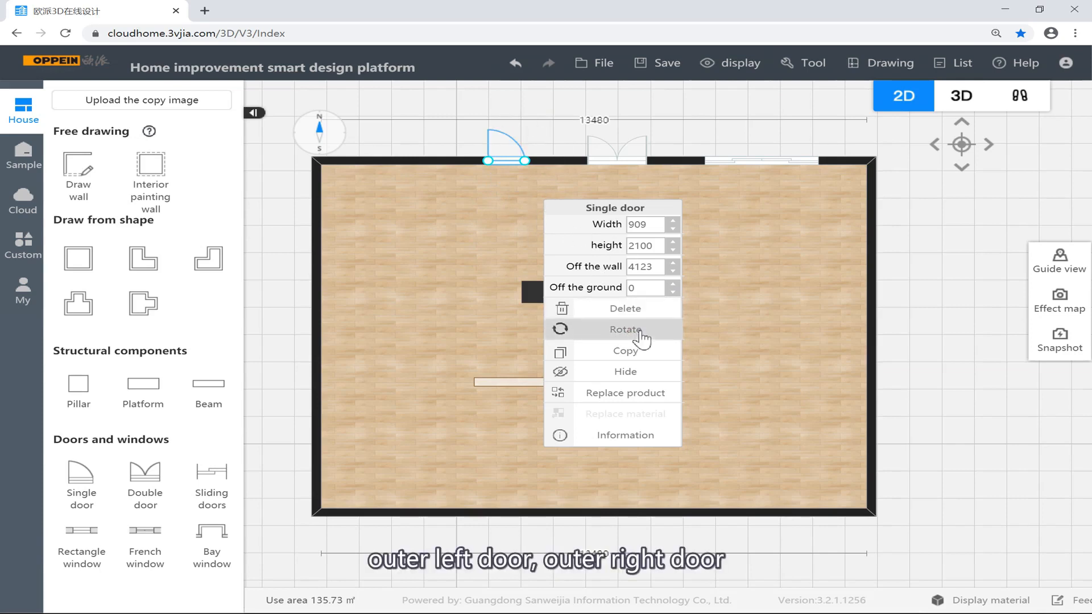
pyautogui.click(642, 335)
# Rotate the double door so that both leaves open into the room
pyautogui.click(592, 166)
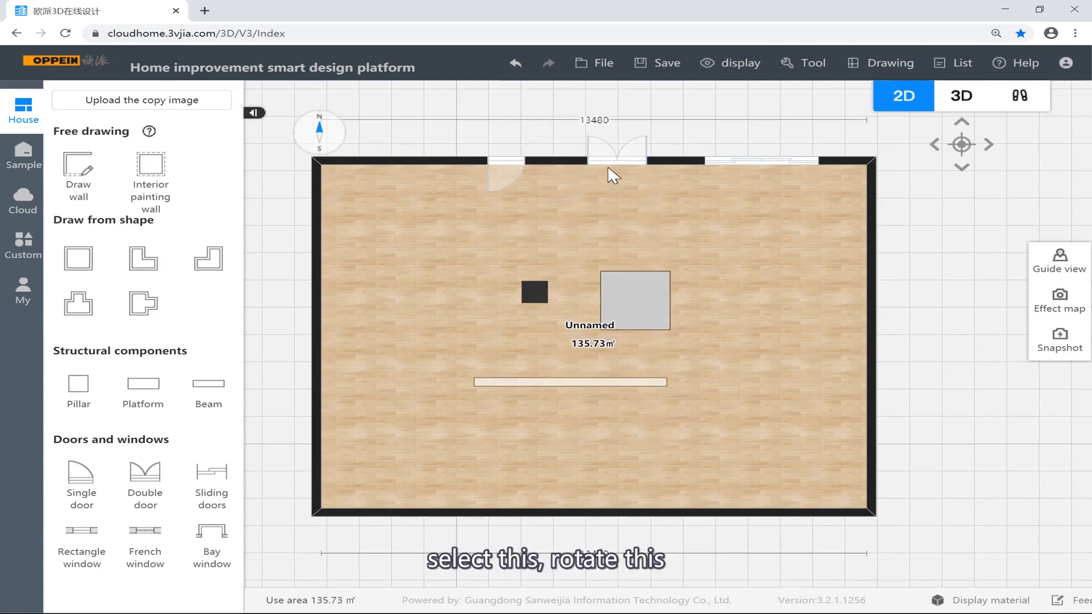
pyautogui.click(608, 170)
pyautogui.click(667, 330)
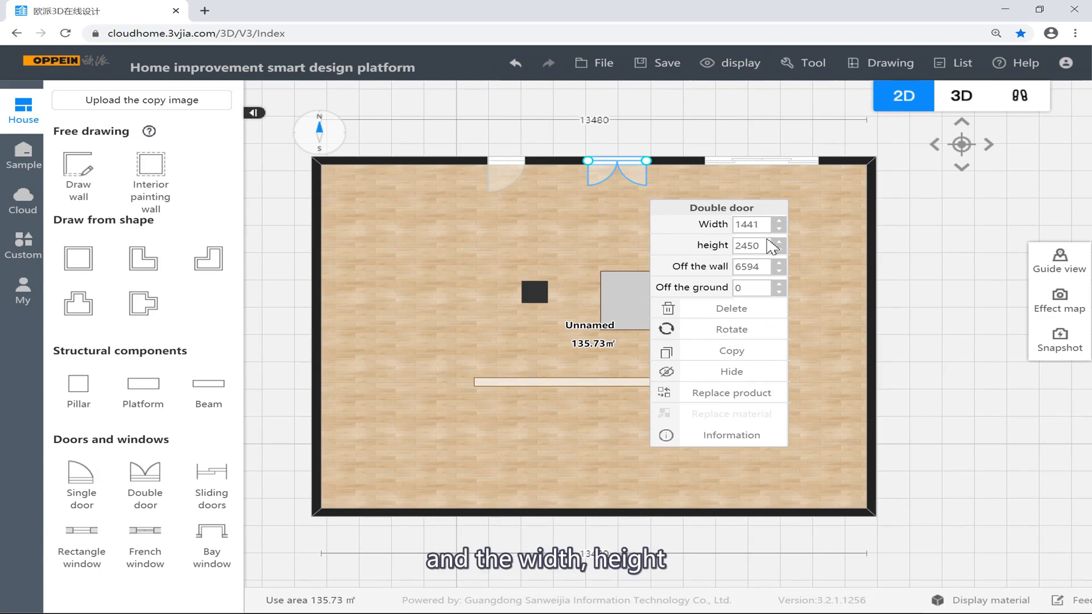
# Inspect the sliding doors' settings and their opening symbol up close in the north wall
pyautogui.click(777, 163)
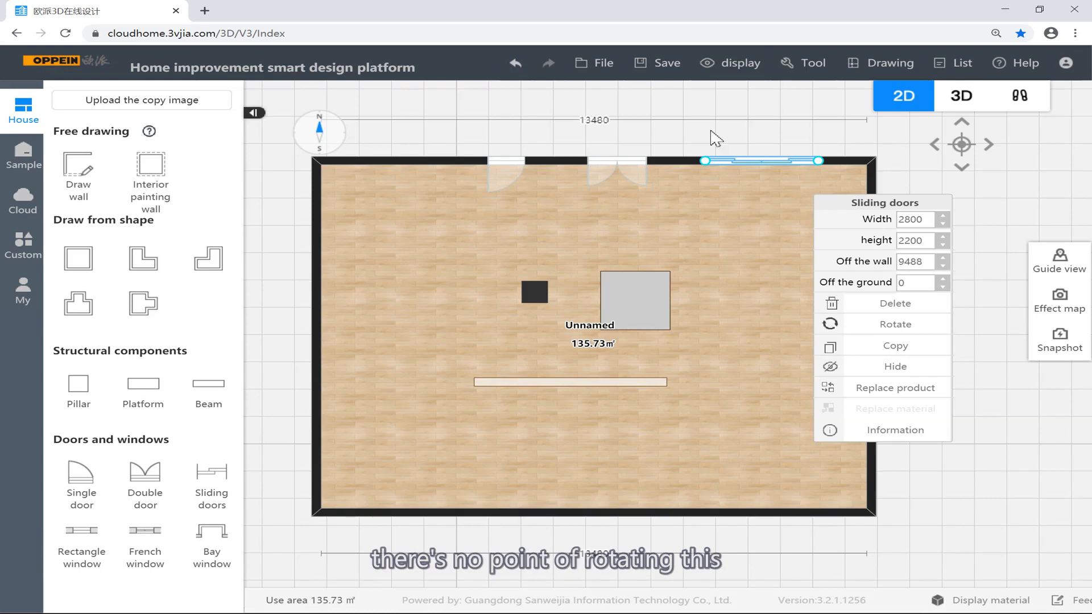
pyautogui.click(622, 127)
pyautogui.scroll(3, 709, 188)
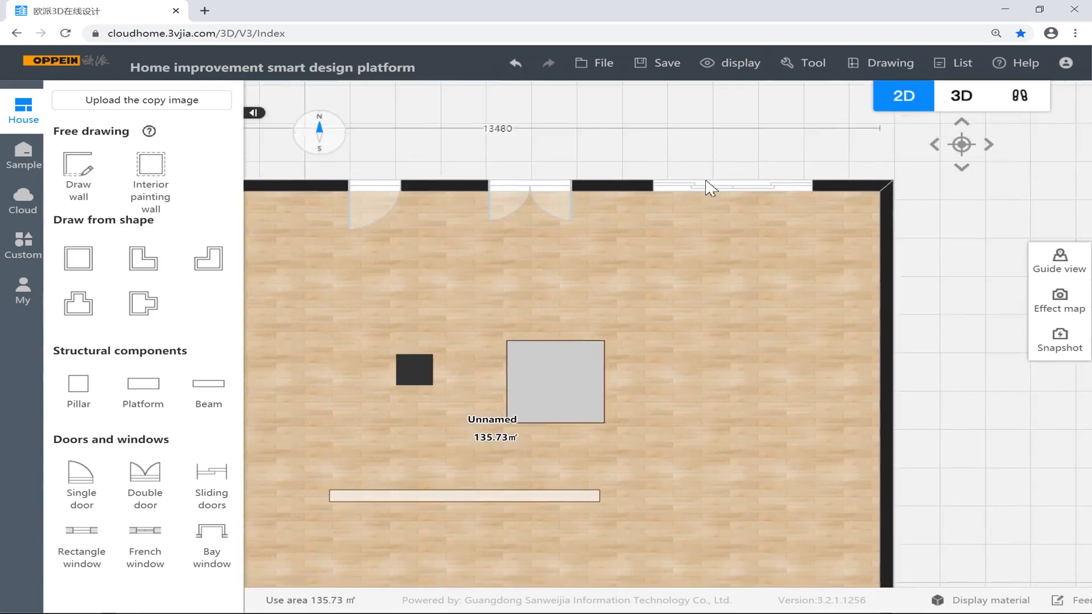
pyautogui.click(740, 199)
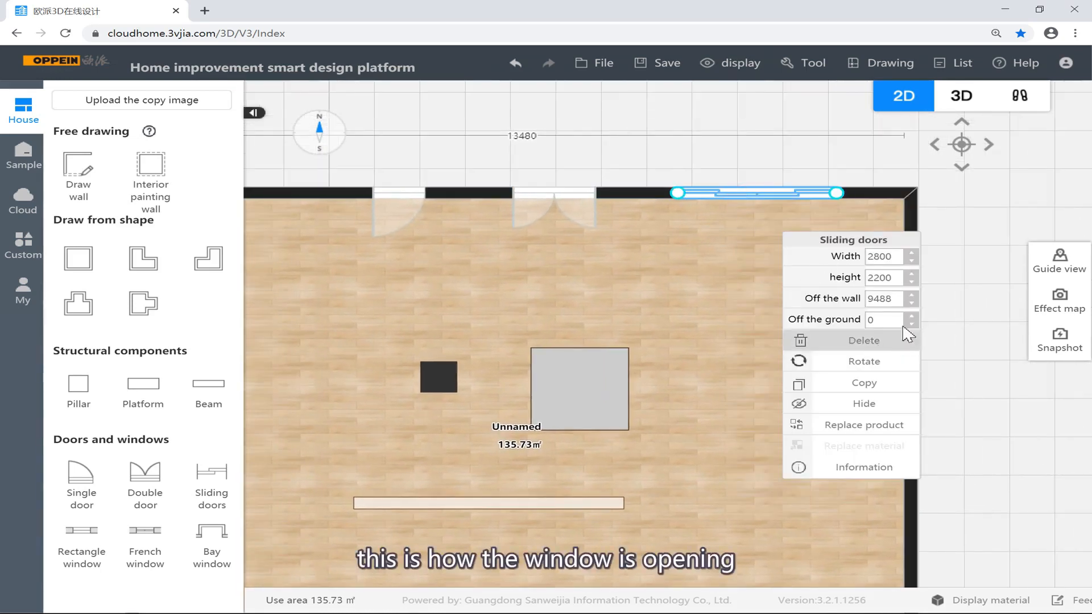
# Rotate the sliding doors in the north wall to change their opening direction
pyautogui.click(891, 362)
pyautogui.click(766, 117)
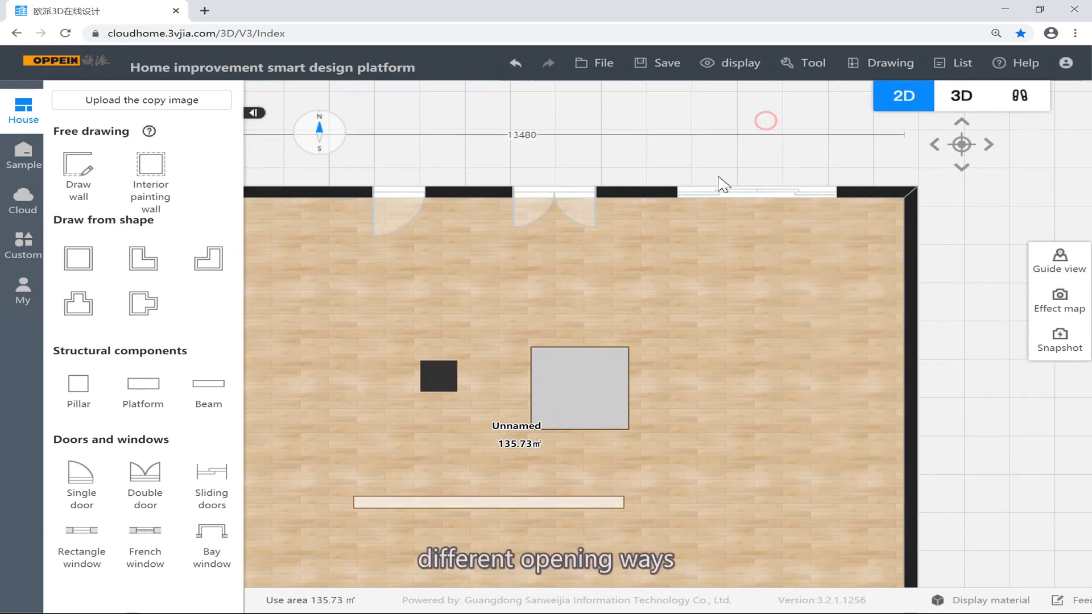
# Place a rectangle window, a French window and a bay window from west to east in the south wall, and check the rectangle window's settings
pyautogui.scroll(-2, 906, 312)
pyautogui.click(954, 319)
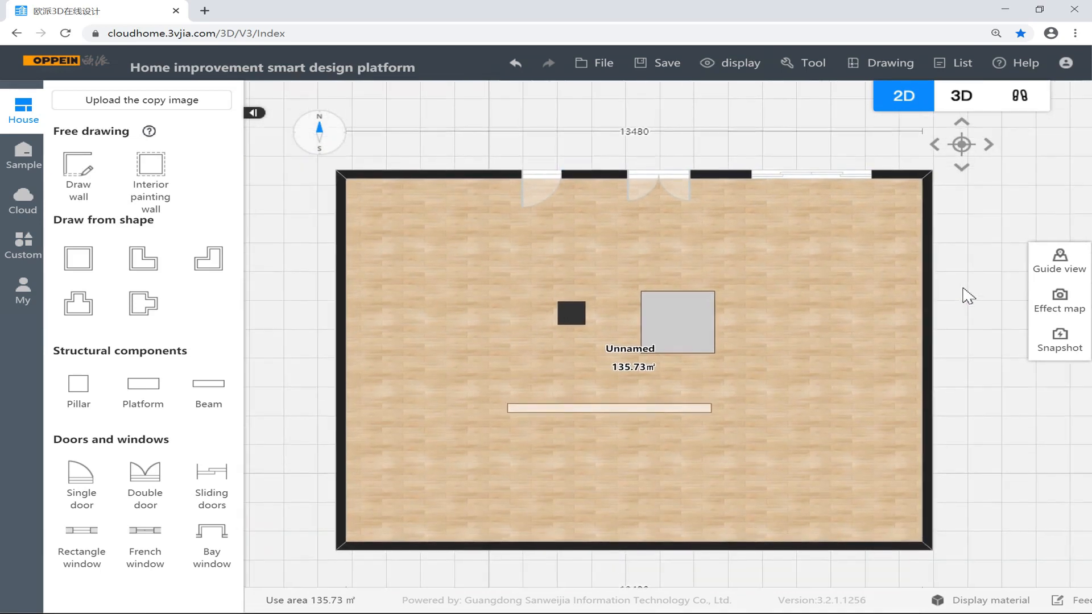
pyautogui.click(961, 332)
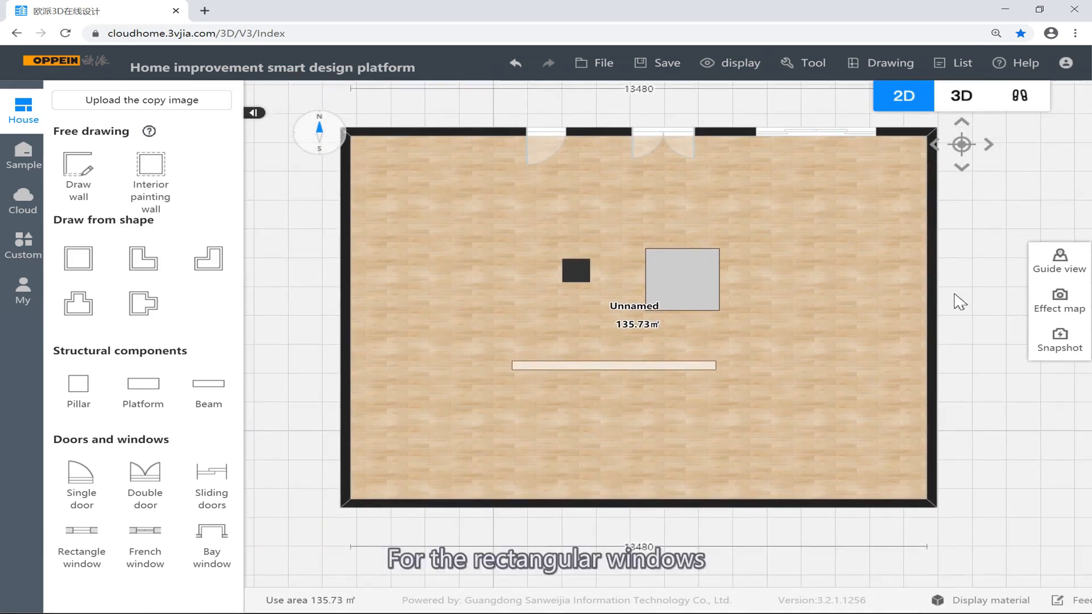
pyautogui.moveTo(80, 551); pyautogui.dragTo(507, 505)
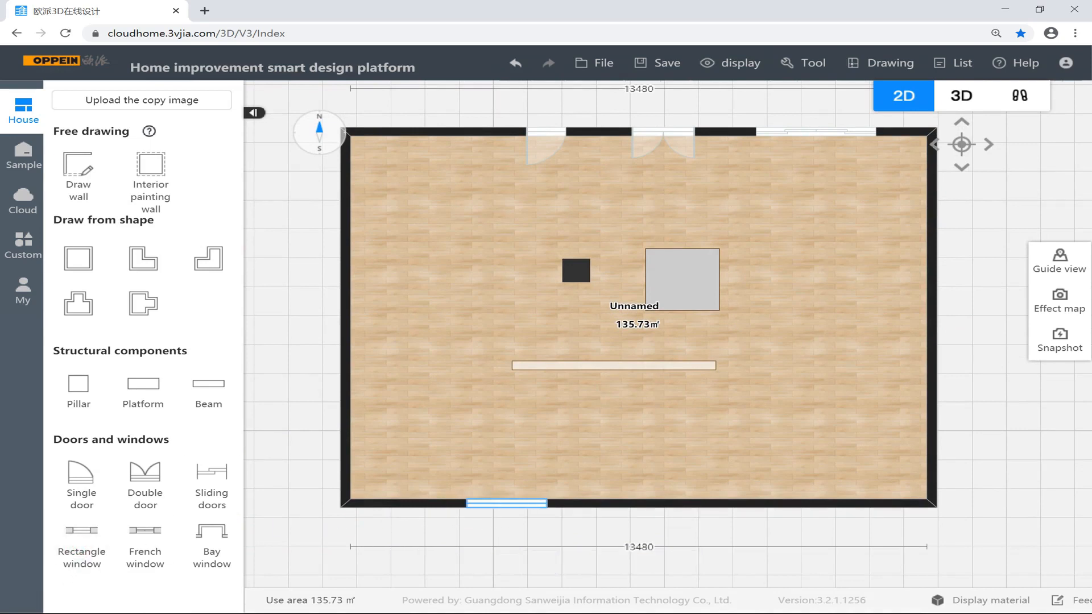
pyautogui.click(132, 541)
pyautogui.moveTo(132, 542); pyautogui.dragTo(653, 514)
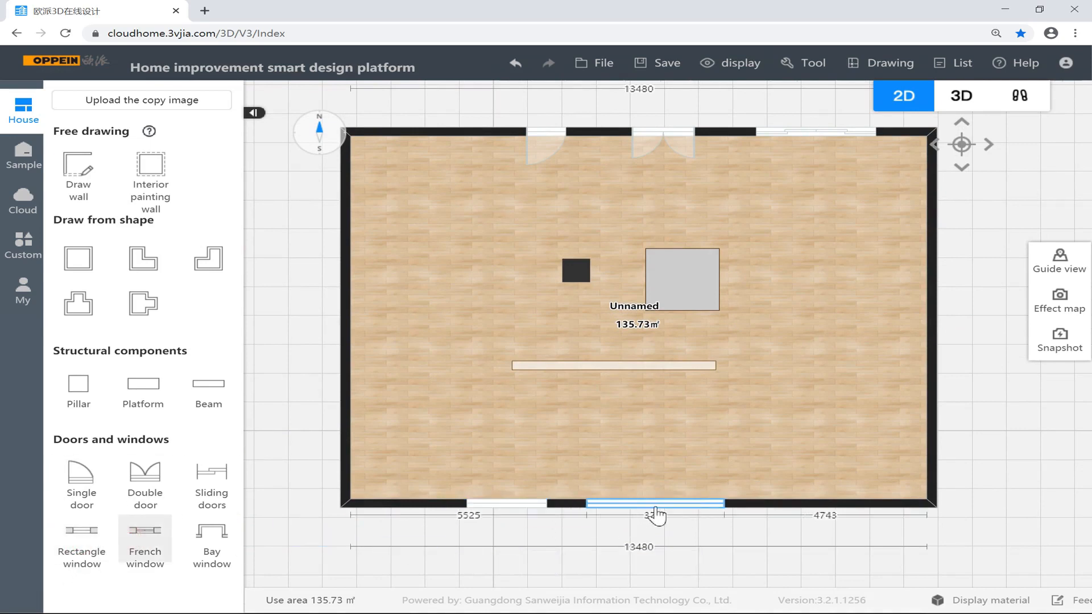
pyautogui.moveTo(198, 540); pyautogui.dragTo(846, 515)
pyautogui.click(492, 510)
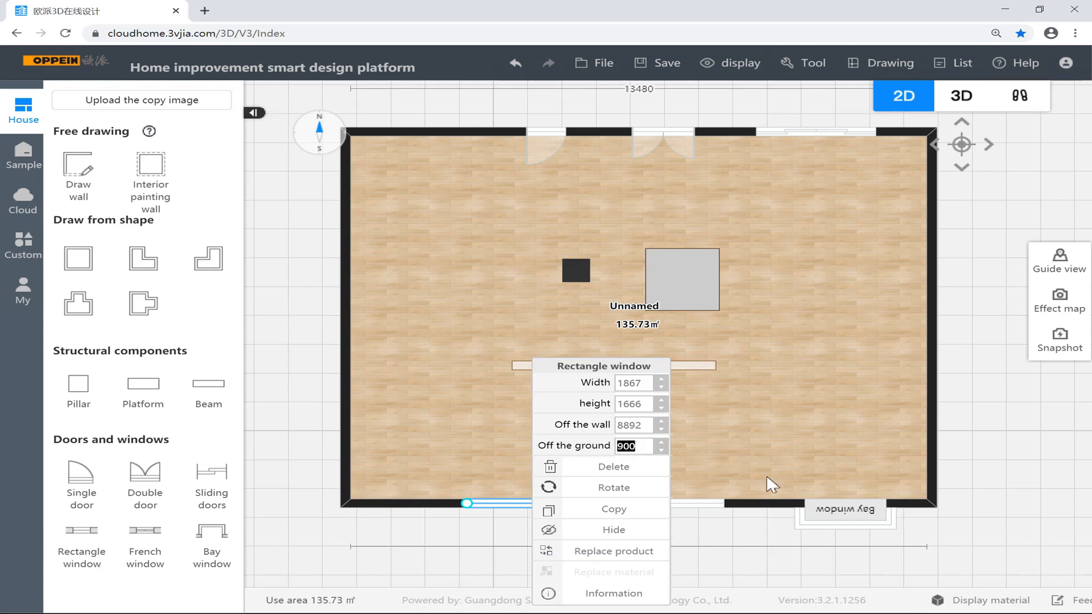
pyautogui.click(797, 539)
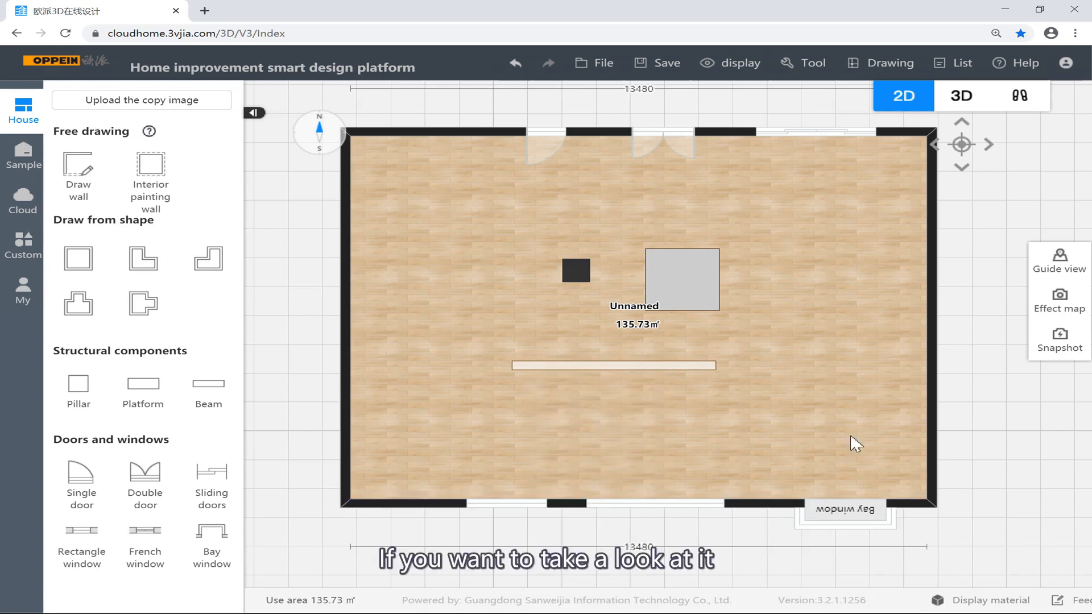
# Skip saving the scheme, enter the walkthrough view and examine the three windows from inside, ending close up at the bay window
pyautogui.click(967, 90)
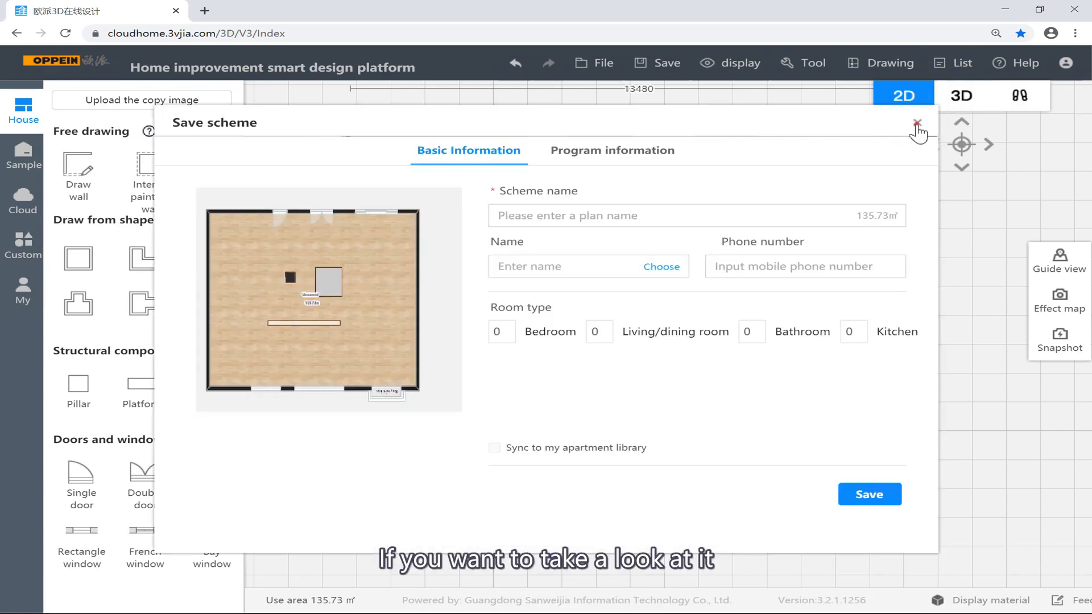
pyautogui.click(917, 124)
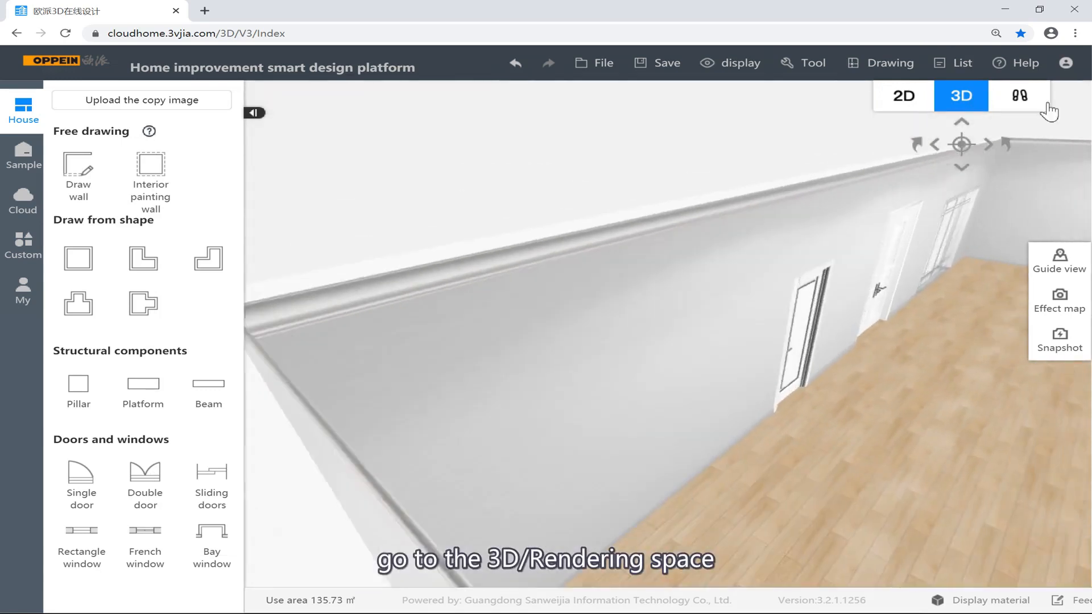
pyautogui.click(1045, 104)
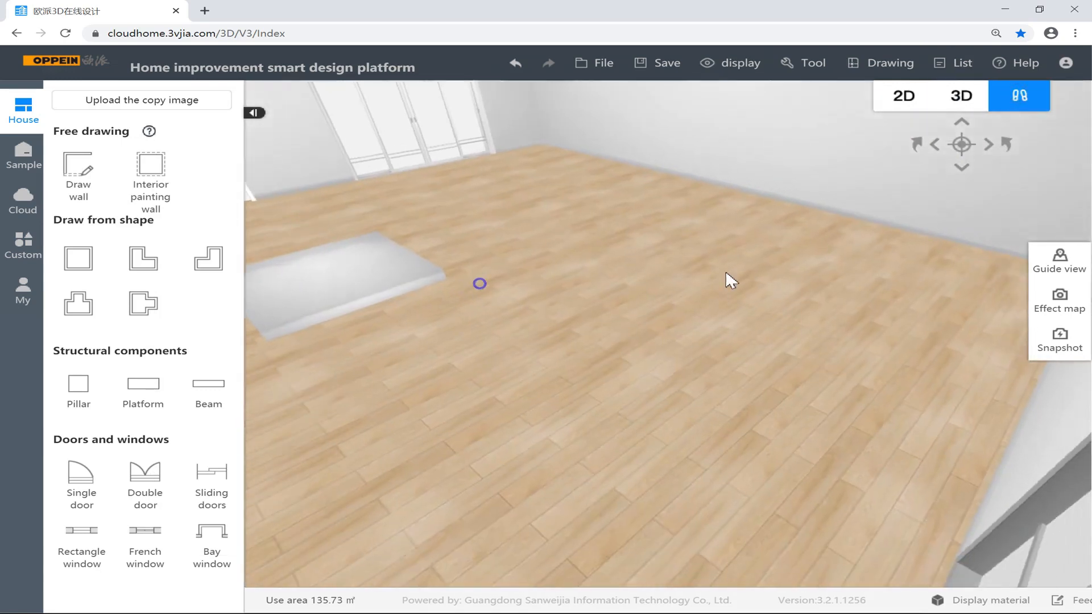
pyautogui.moveTo(726, 273); pyautogui.dragTo(813, 245)
pyautogui.moveTo(553, 300); pyautogui.dragTo(475, 266)
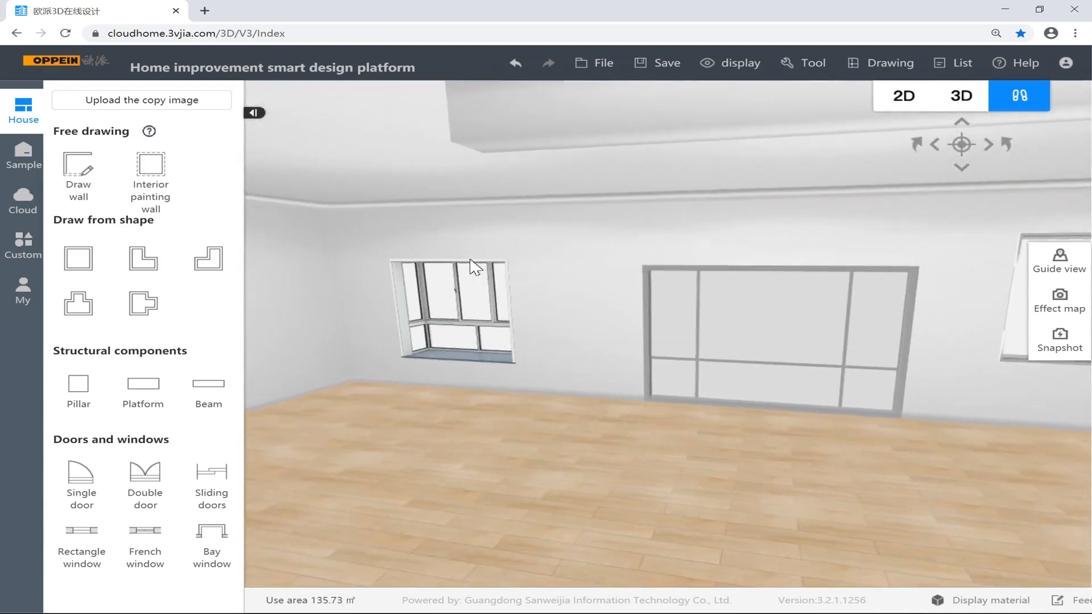
pyautogui.press('d')
pyautogui.press('w')
pyautogui.press('a')
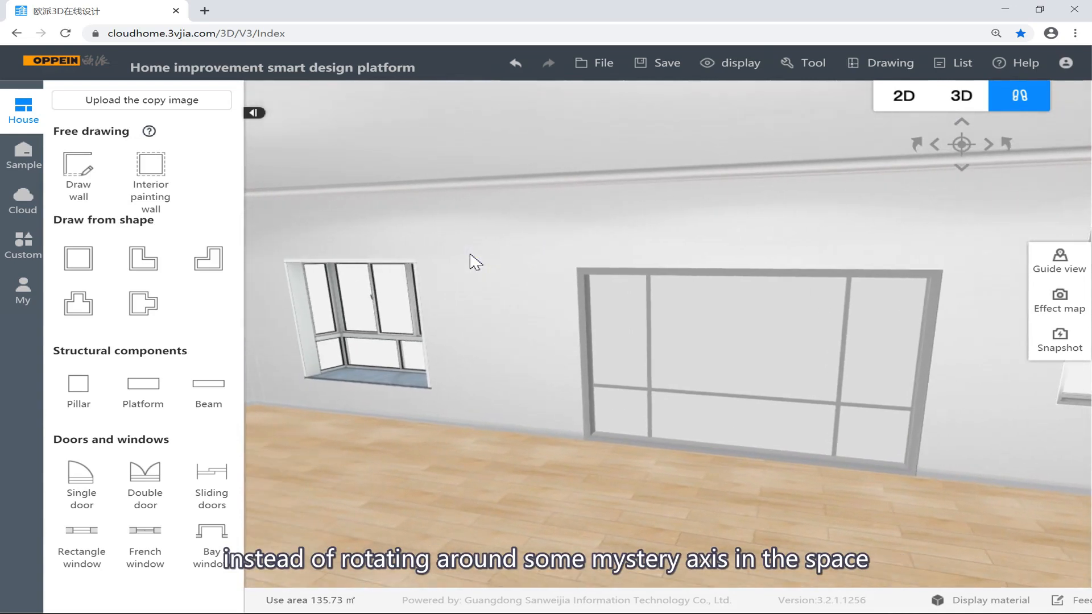
pyautogui.moveTo(521, 334); pyautogui.dragTo(567, 339, button='right')
pyautogui.moveTo(526, 308); pyautogui.dragTo(695, 305)
pyautogui.moveTo(510, 286); pyautogui.dragTo(551, 290)
pyautogui.moveTo(575, 291); pyautogui.dragTo(683, 319, button='right')
pyautogui.scroll(5, 610, 297)
pyautogui.click(556, 358)
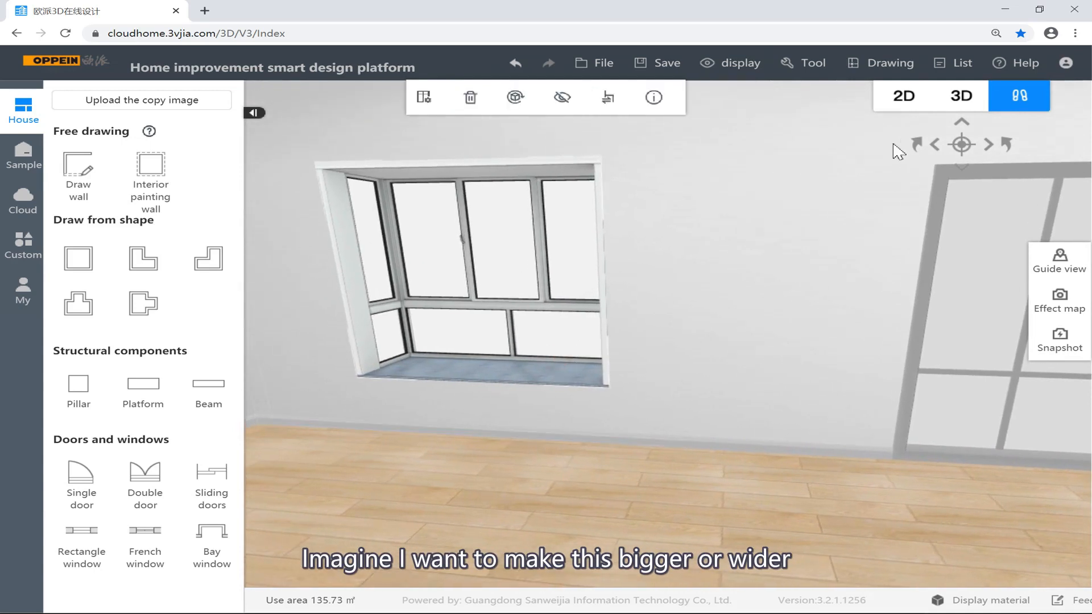
# In the 2D plan, widen the bay window westward to about 2360 and check its width setting
pyautogui.click(891, 97)
pyautogui.click(817, 512)
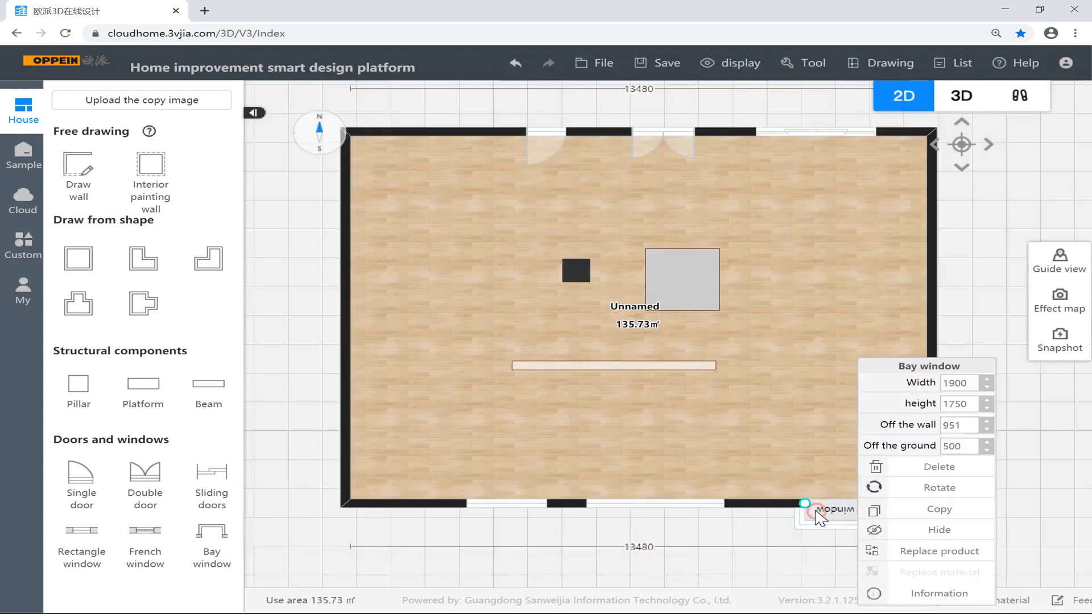
pyautogui.moveTo(794, 512)
pyautogui.mouseDown()
pyautogui.moveTo(754, 535)
pyautogui.moveTo(782, 512)
pyautogui.moveTo(824, 517)
pyautogui.moveTo(784, 509)
pyautogui.mouseUp()
pyautogui.click(734, 544)
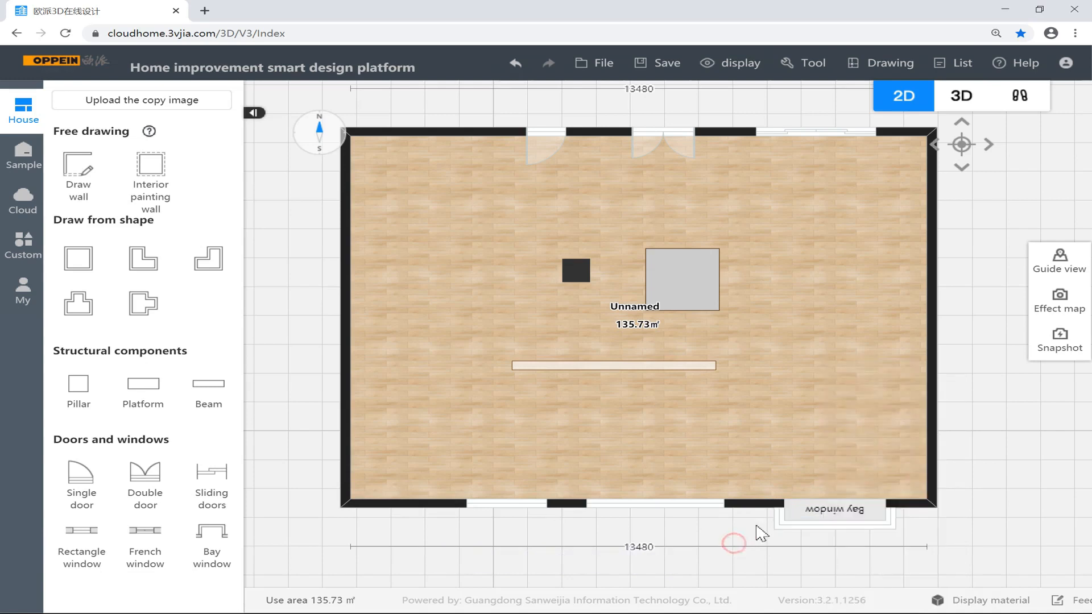
pyautogui.click(795, 518)
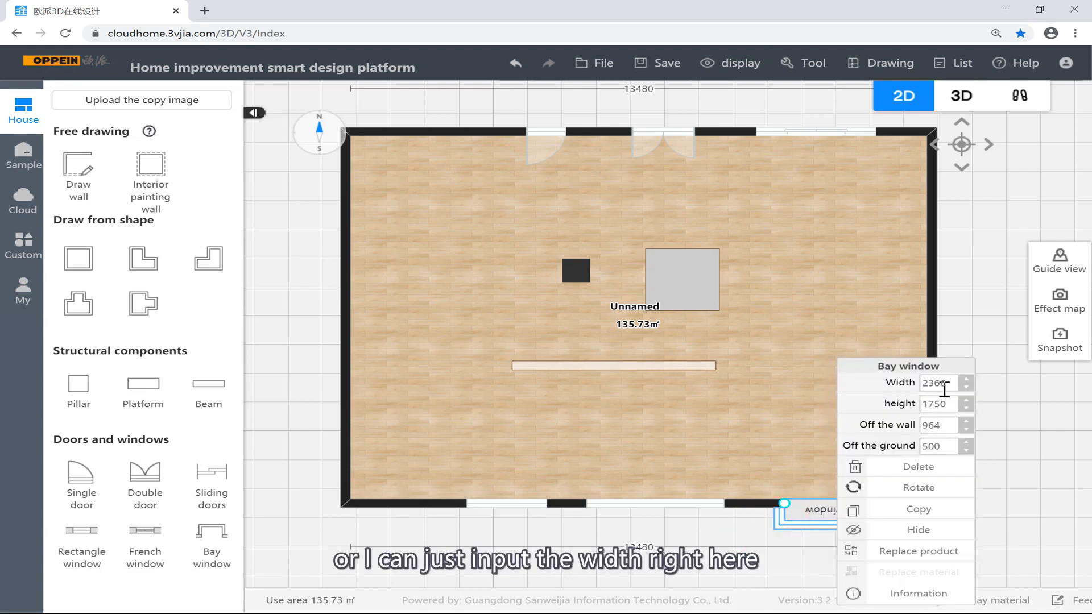
pyautogui.click(994, 392)
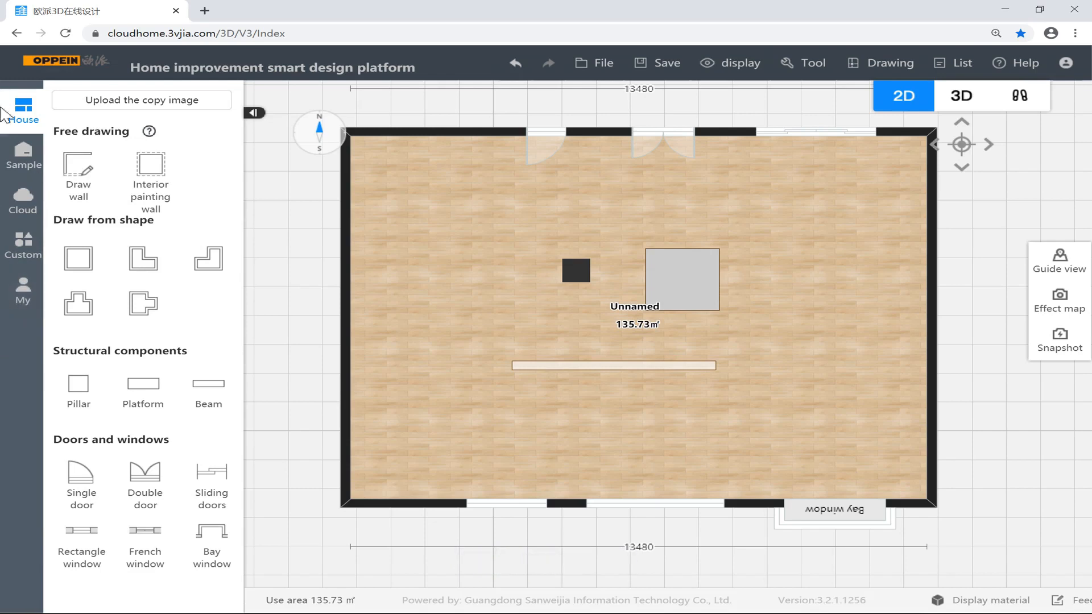
# Open the blue master bedroom from the community sample rooms, replacing the current design, and show it in 2D
pyautogui.click(23, 156)
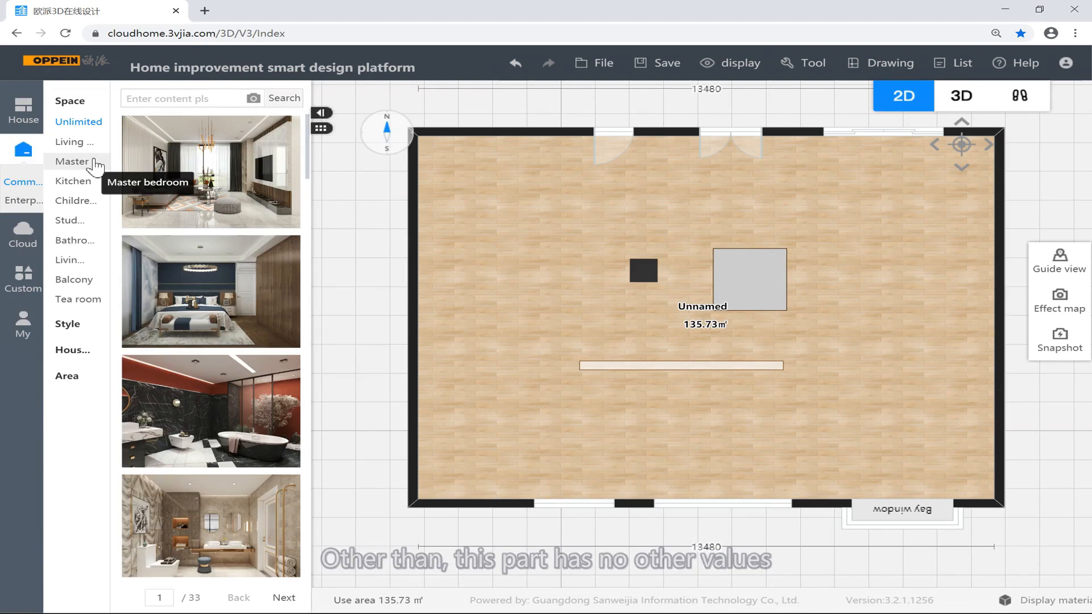
pyautogui.click(208, 164)
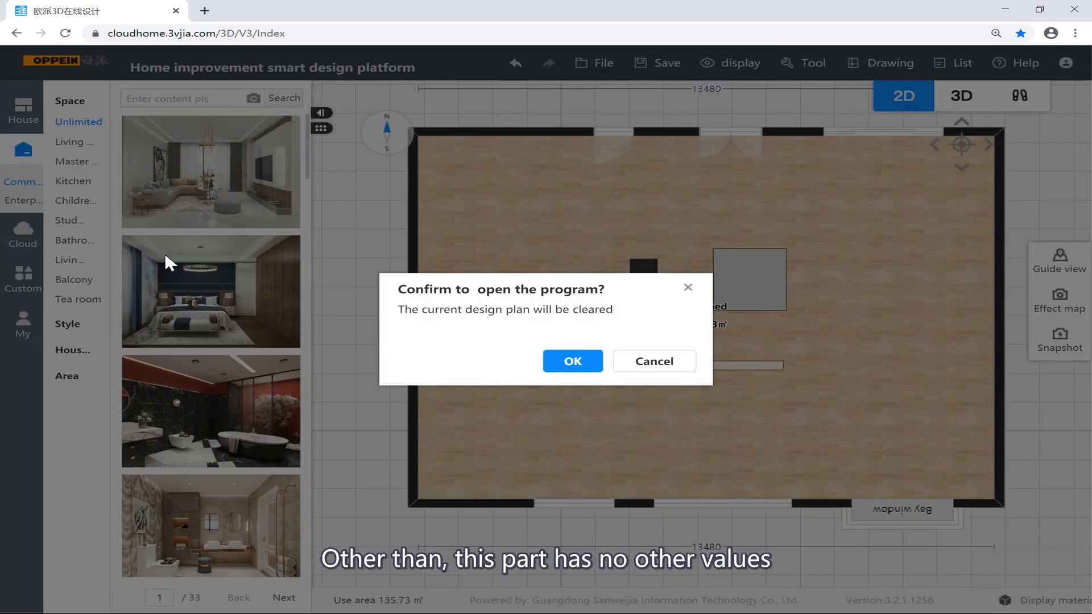
pyautogui.click(690, 289)
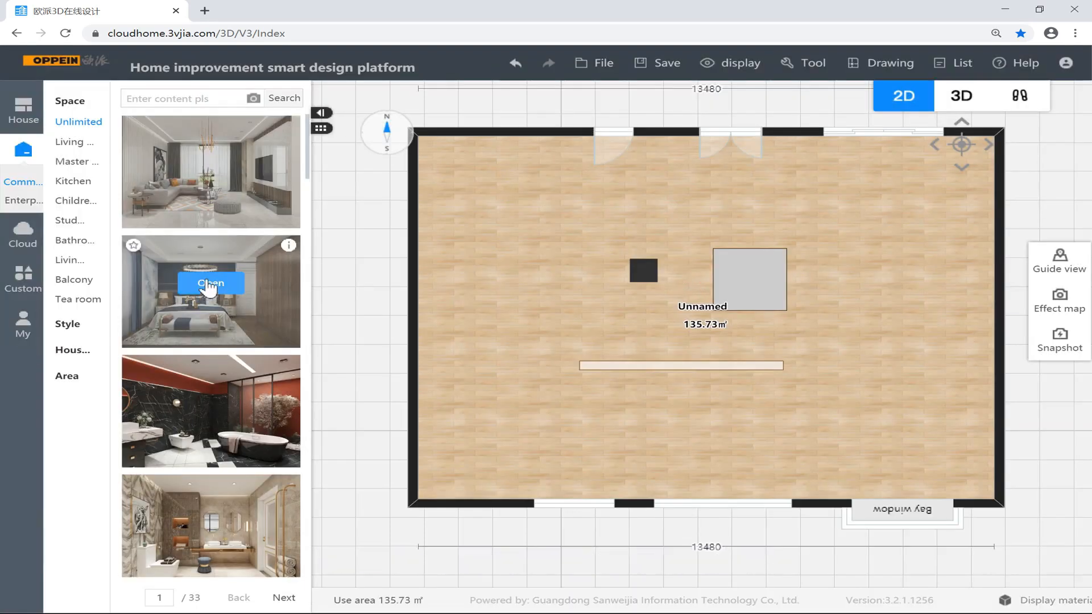
pyautogui.click(209, 164)
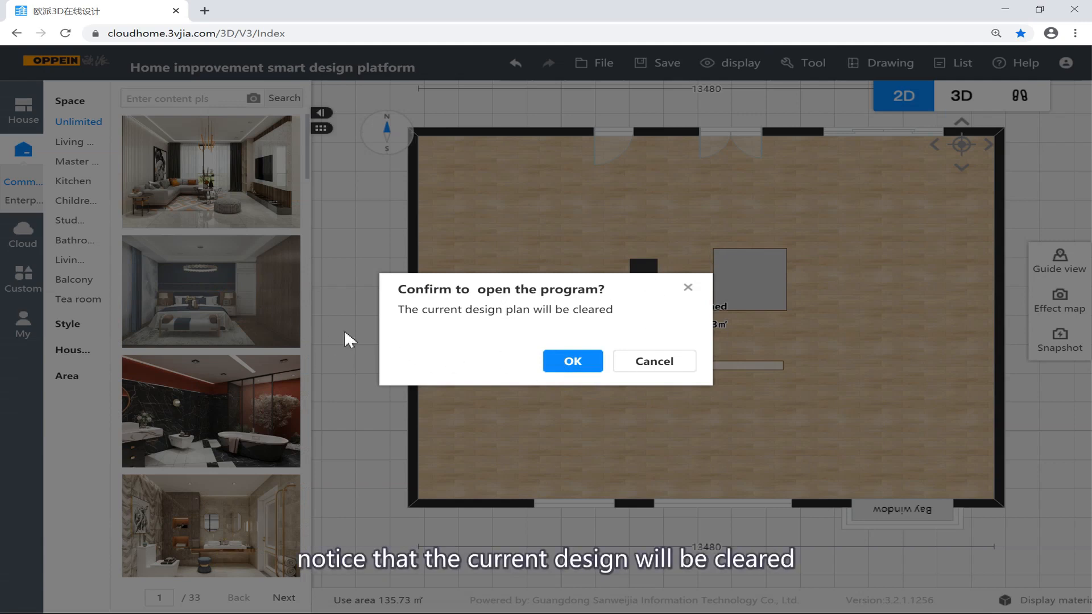
pyautogui.click(579, 368)
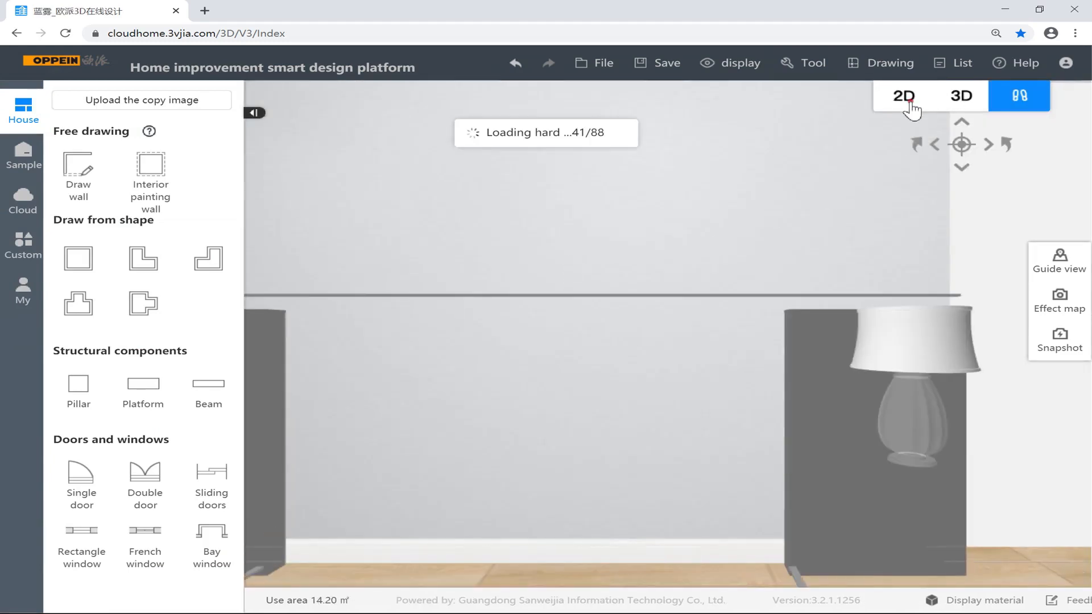
pyautogui.click(904, 97)
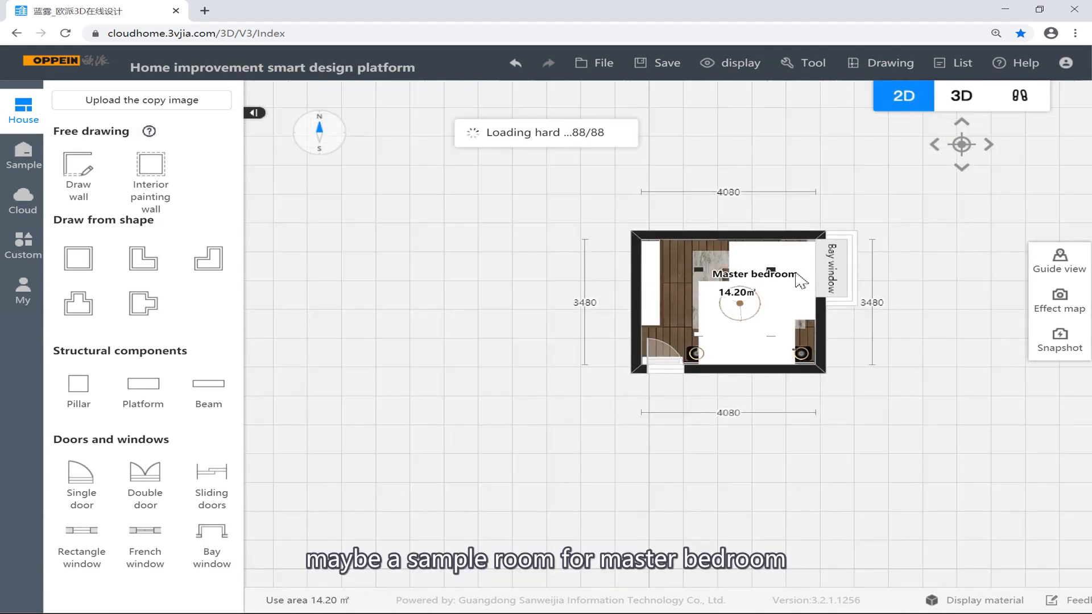
# Filter the community sample rooms by the Kitchen space
pyautogui.click(22, 155)
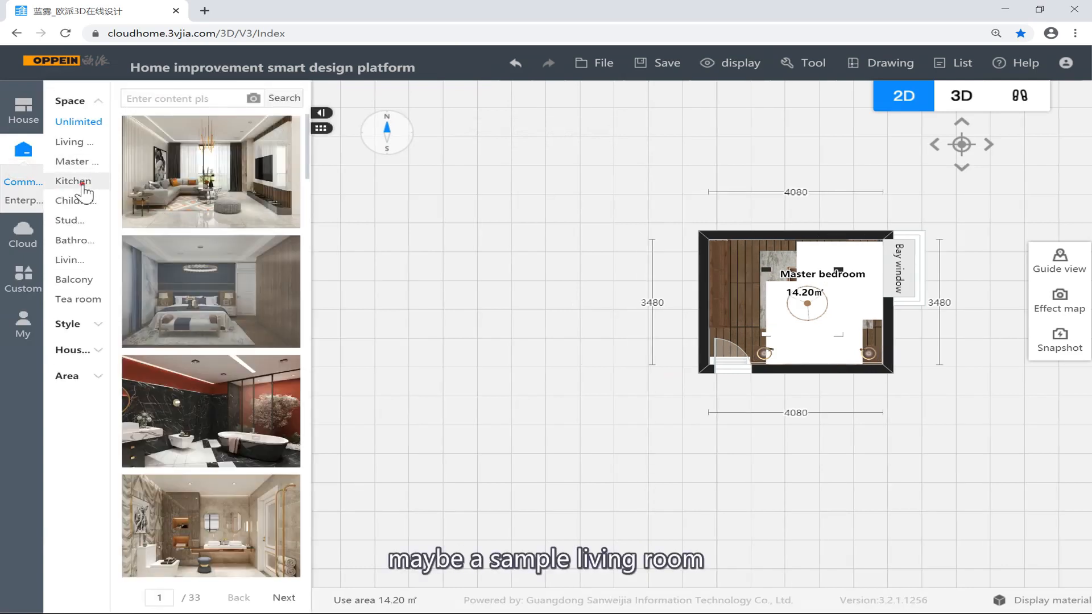
pyautogui.click(77, 182)
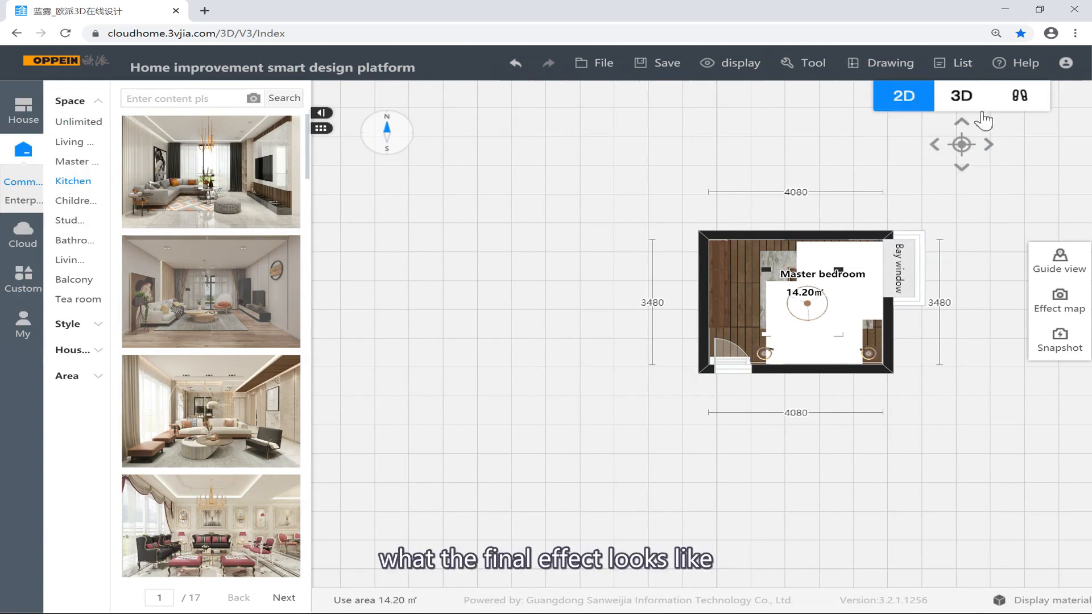
# Enter the walkthrough view of the master bedroom sample and look around its furnishings and walls
pyautogui.click(961, 97)
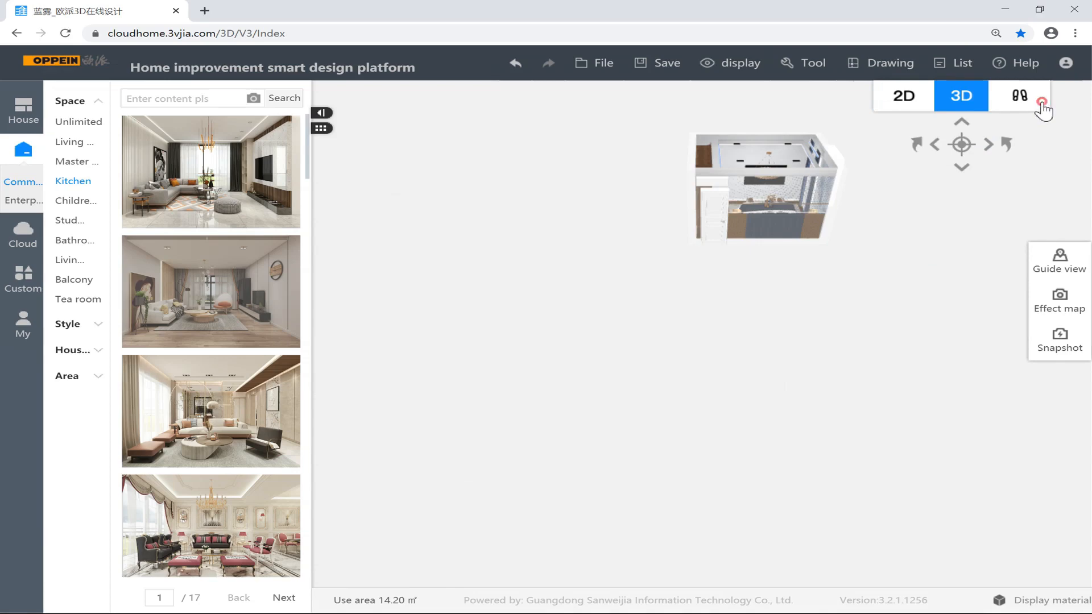
pyautogui.click(1042, 103)
pyautogui.scroll(3, 746, 278)
pyautogui.moveTo(637, 275); pyautogui.dragTo(888, 289)
pyautogui.scroll(-5, 767, 302)
pyautogui.scroll(4, 768, 302)
pyautogui.moveTo(769, 302); pyautogui.dragTo(1004, 331)
pyautogui.scroll(-3, 1005, 331)
pyautogui.moveTo(894, 290); pyautogui.dragTo(699, 276)
pyautogui.moveTo(654, 287); pyautogui.dragTo(558, 274)
pyautogui.moveTo(640, 258); pyautogui.dragTo(684, 253)
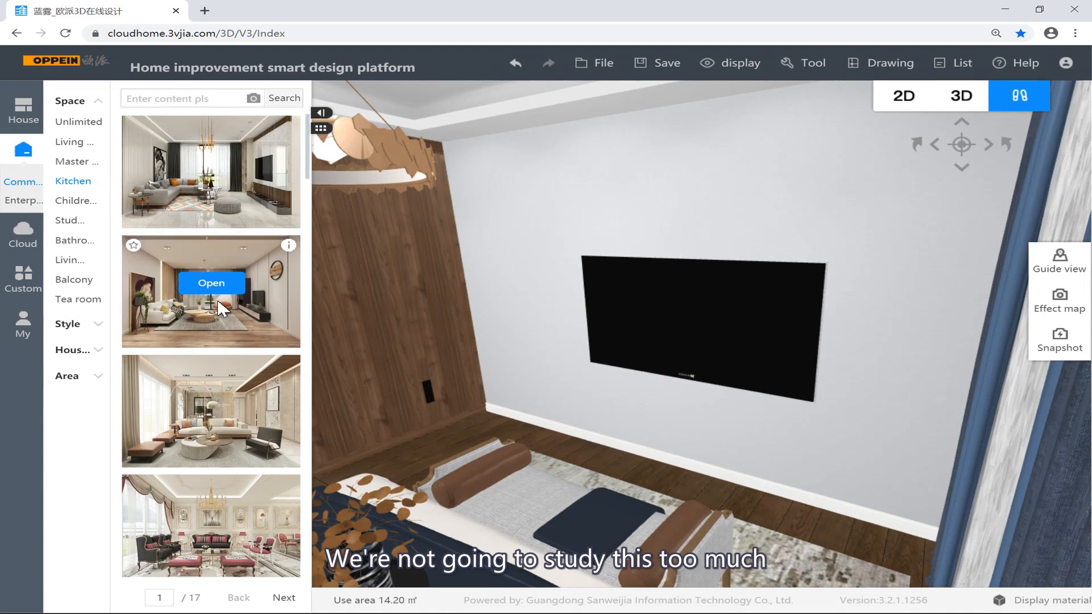
# Look through the cloud furniture library and the customization tools for the whole house
pyautogui.click(8, 256)
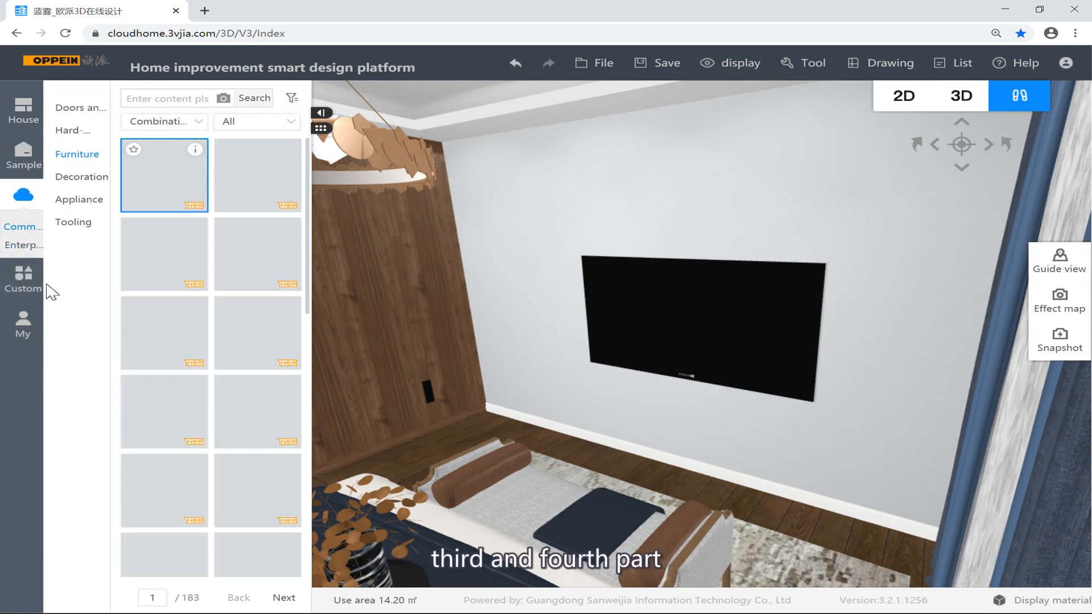
pyautogui.click(23, 274)
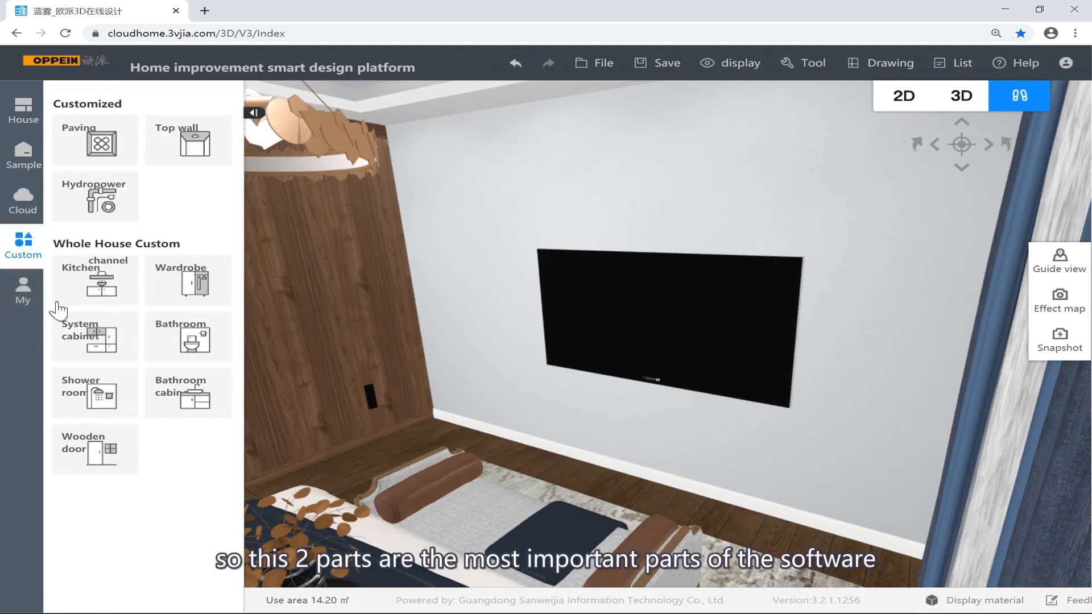
# Examine the cloud library's door and window, hard decoration and furniture categories, and browse the furniture combinations
pyautogui.moveTo(23, 197)
pyautogui.click(14, 225)
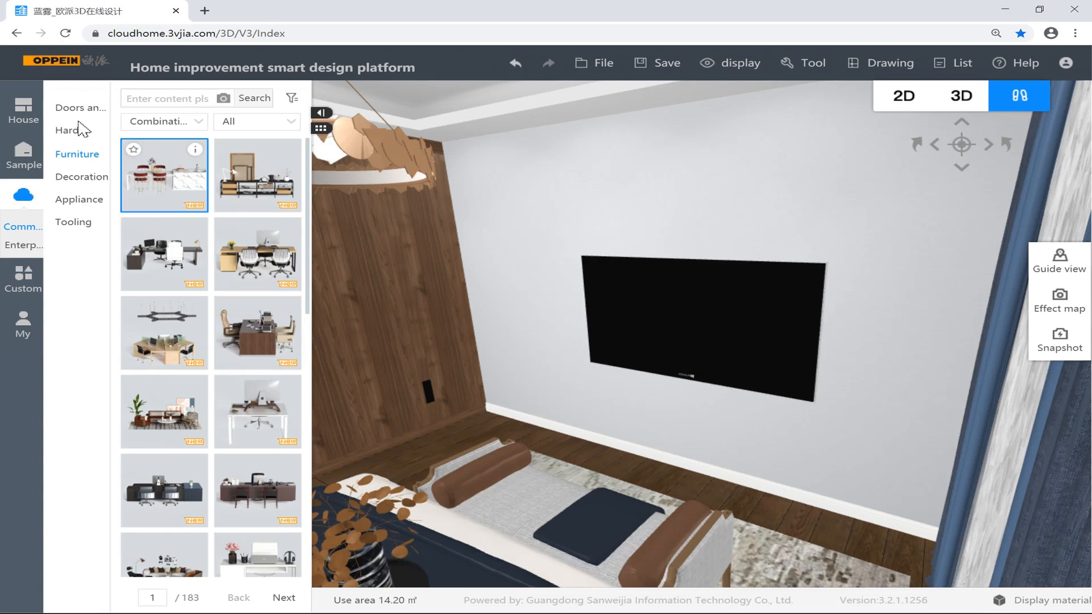
pyautogui.moveTo(80, 111)
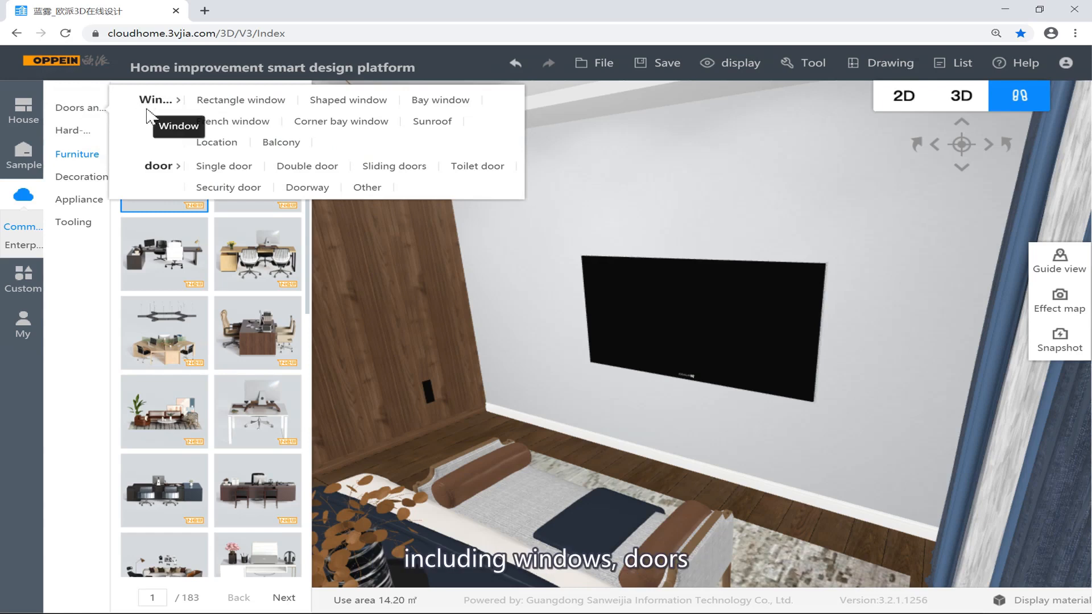
pyautogui.moveTo(84, 135)
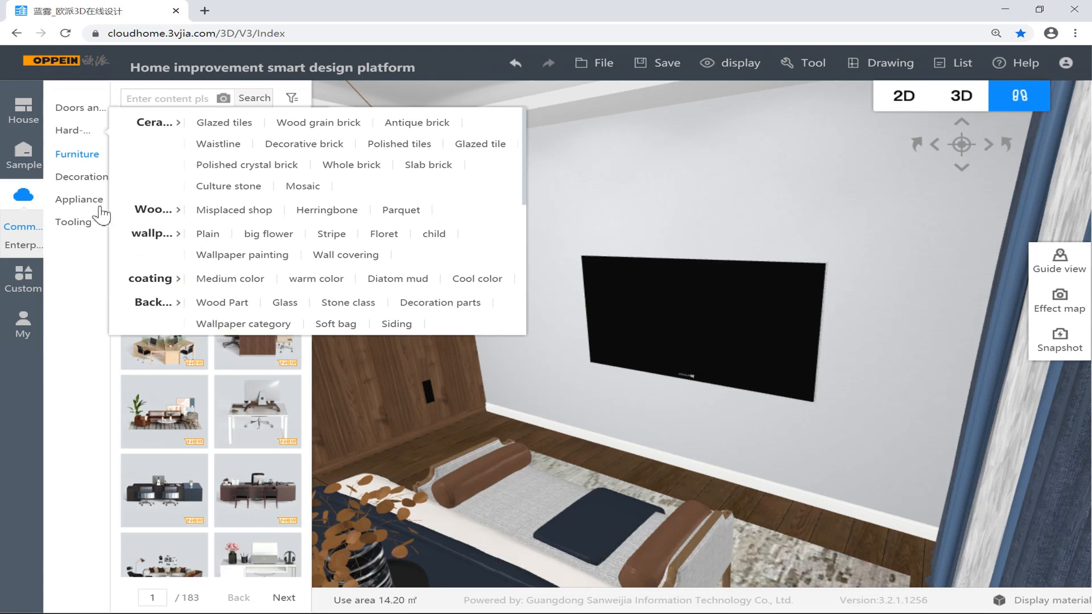
pyautogui.moveTo(93, 167)
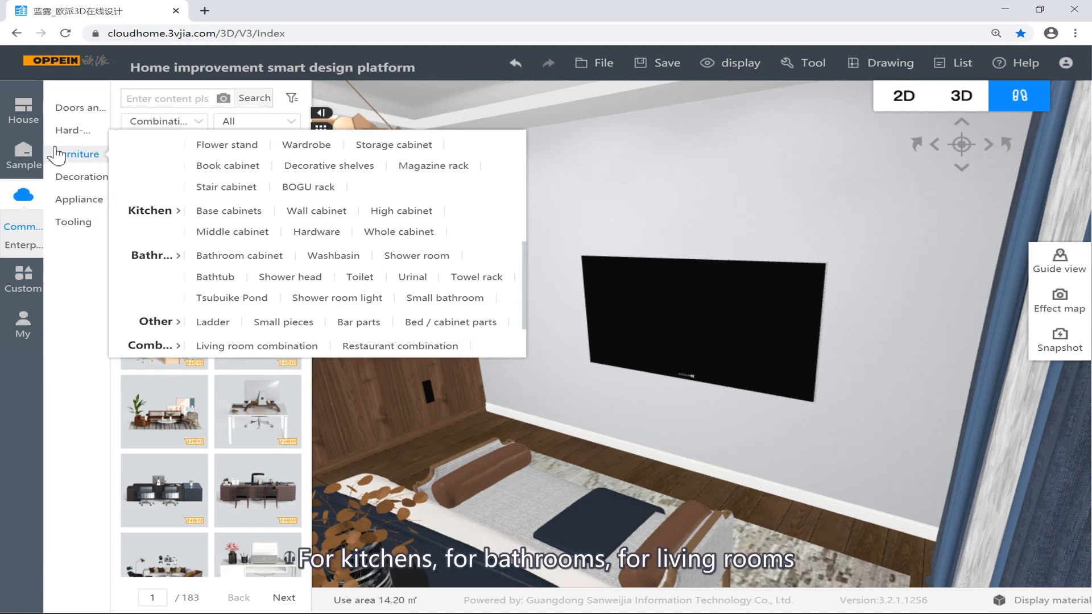
pyautogui.scroll(-2, 146, 353)
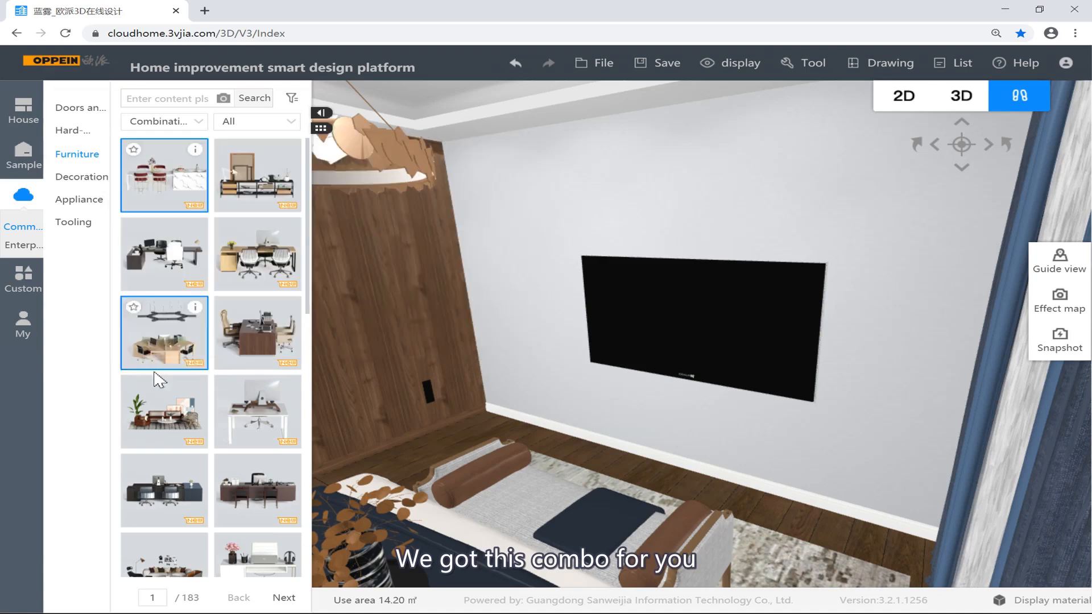
pyautogui.scroll(-4, 200, 347)
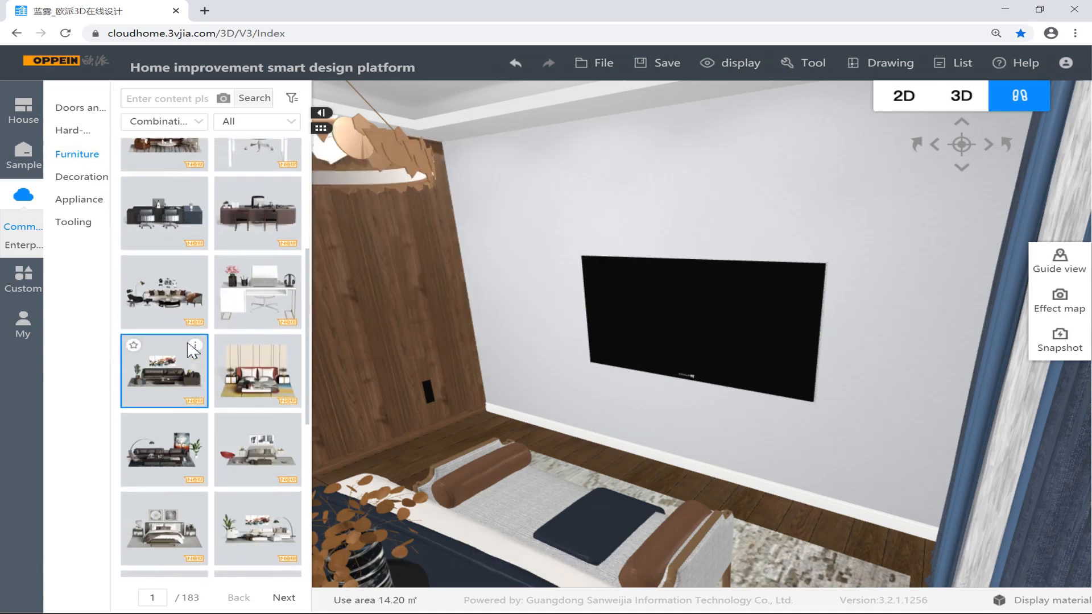
# Browse the cloud library's furniture combinations, decoration and appliance categories, and return to the doors and windows category
pyautogui.scroll(-5, 164, 376)
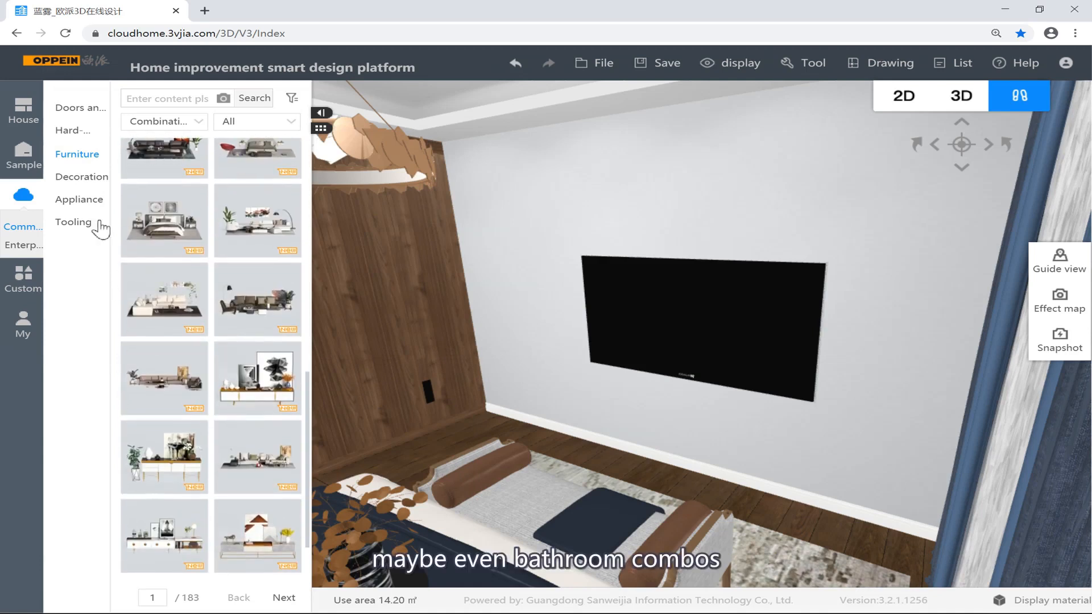
pyautogui.click(85, 177)
pyautogui.moveTo(91, 178)
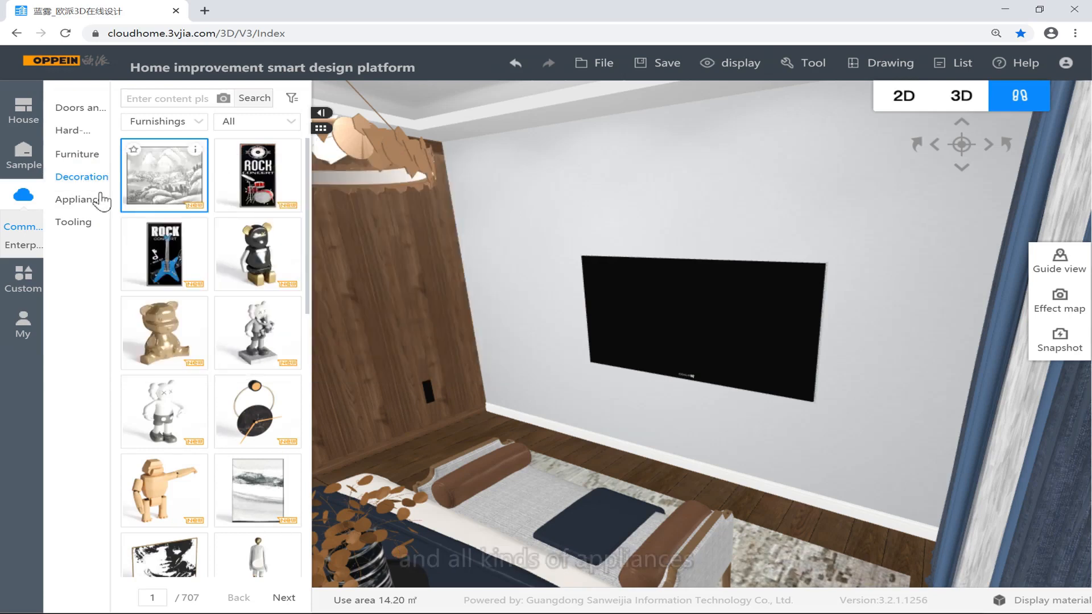
pyautogui.moveTo(137, 199)
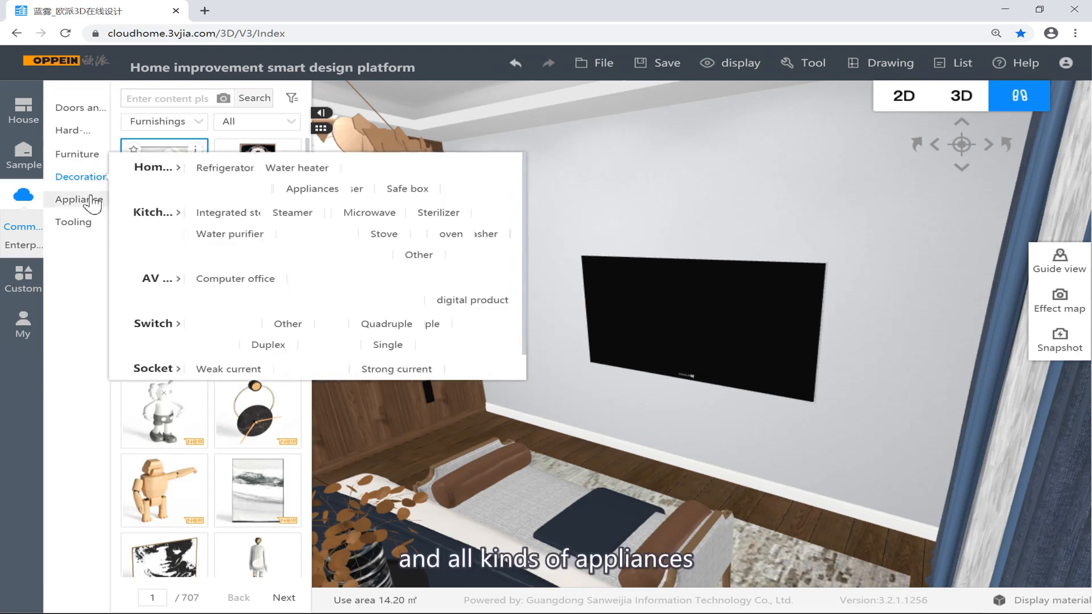
pyautogui.click(87, 199)
pyautogui.moveTo(96, 206)
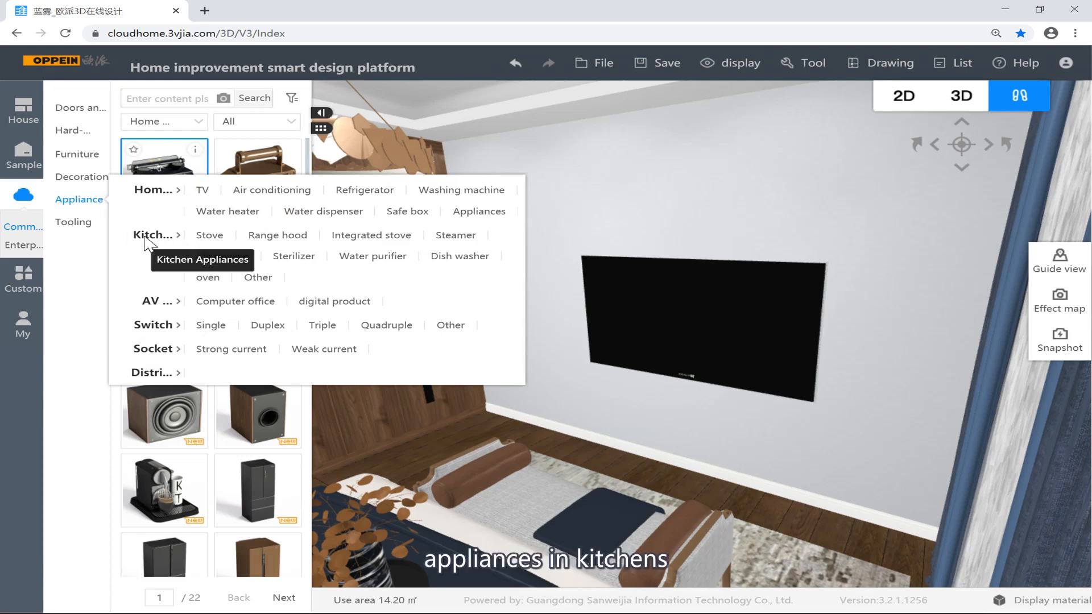
pyautogui.moveTo(73, 222)
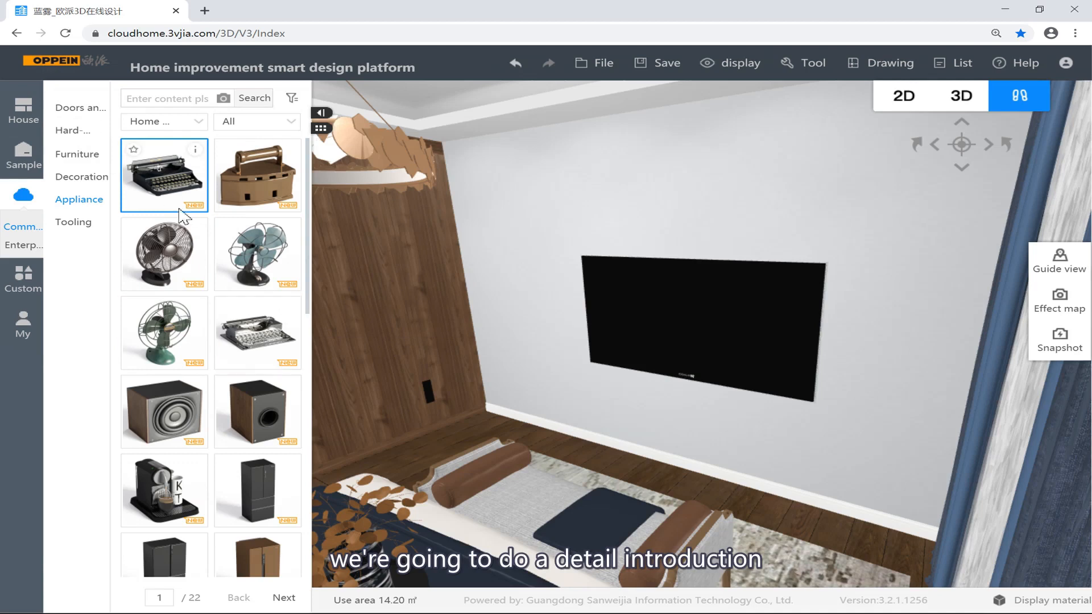
pyautogui.click(94, 109)
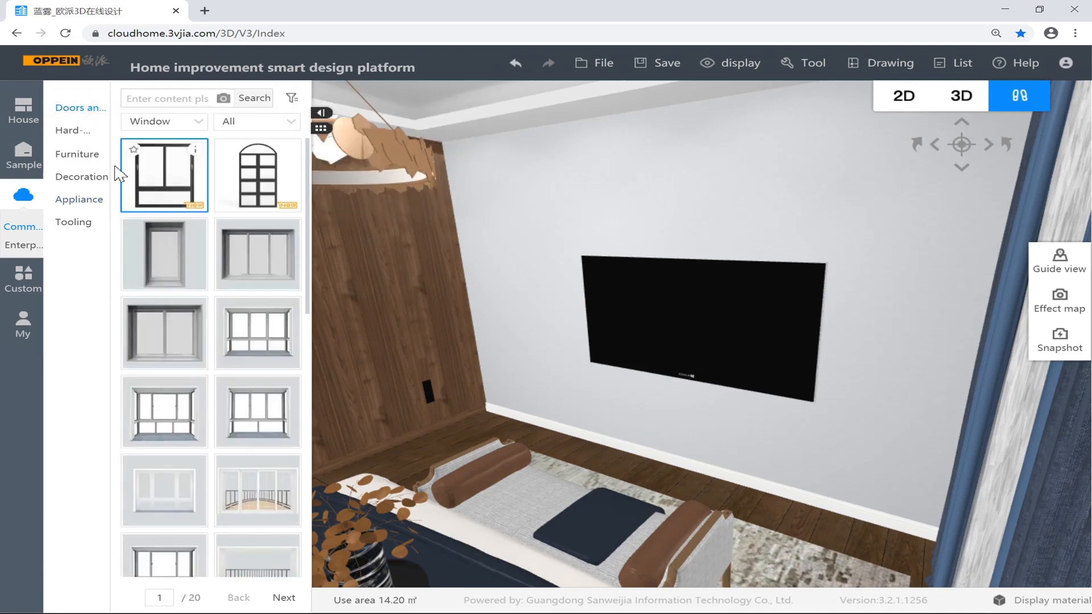
# Examine the customization tools for the whole house and the sales channels offered for the kitchen
pyautogui.click(23, 277)
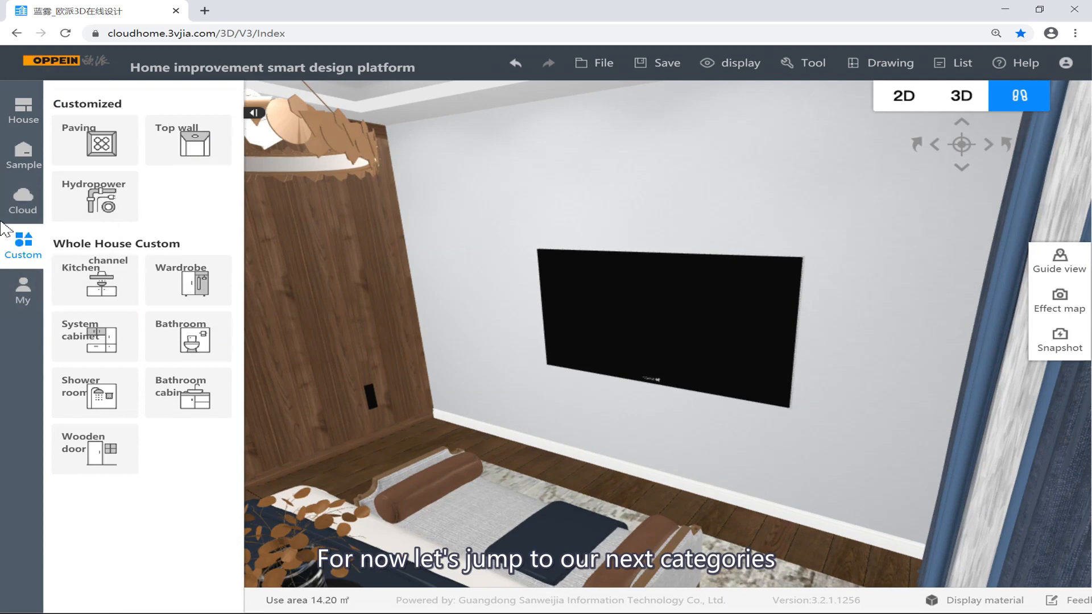
pyautogui.click(179, 205)
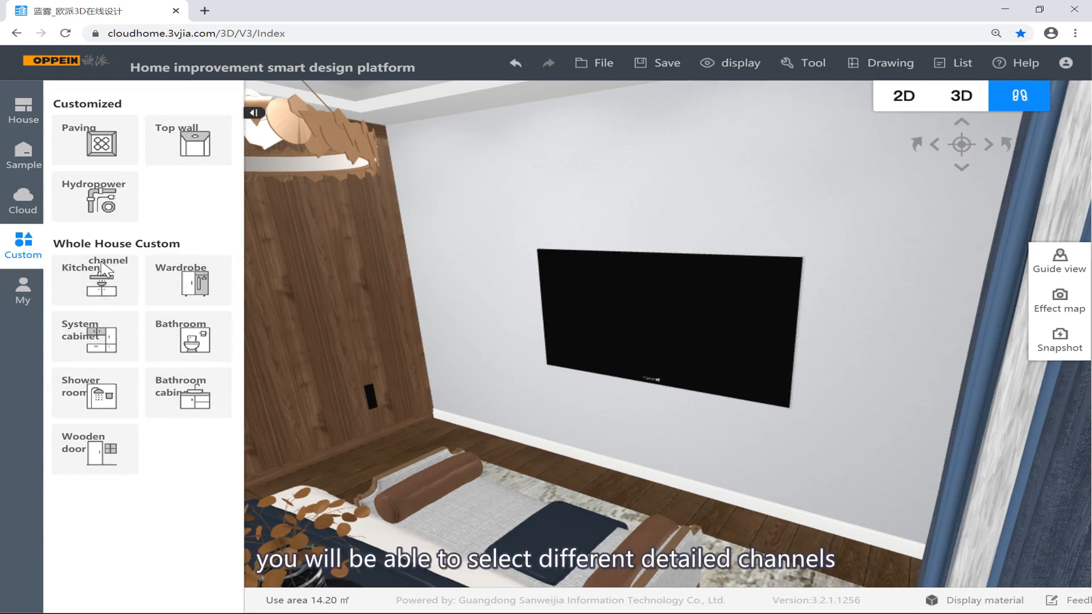
pyautogui.click(98, 293)
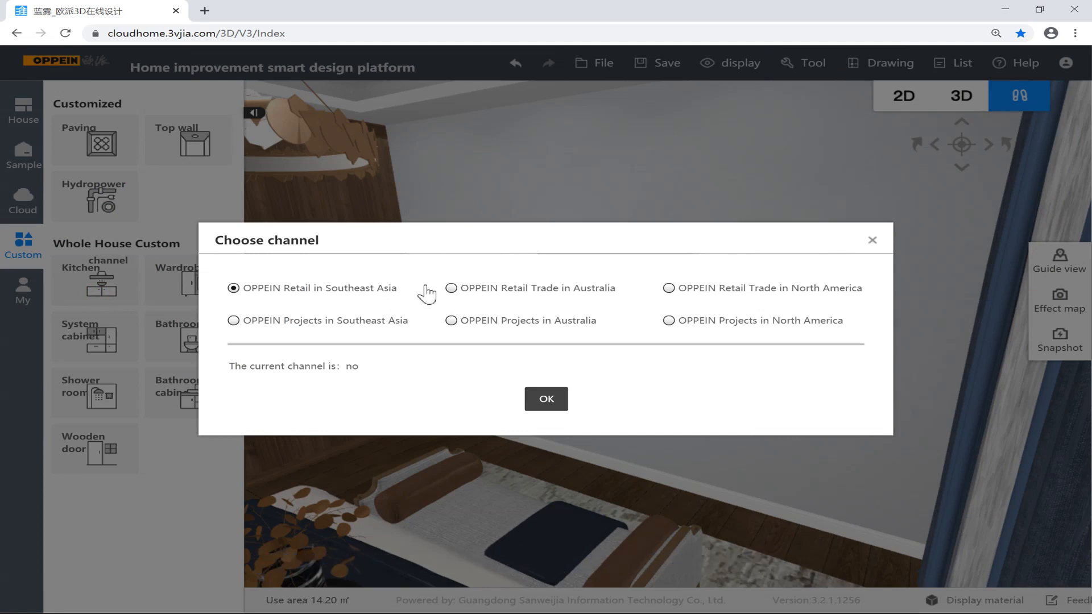
pyautogui.click(871, 243)
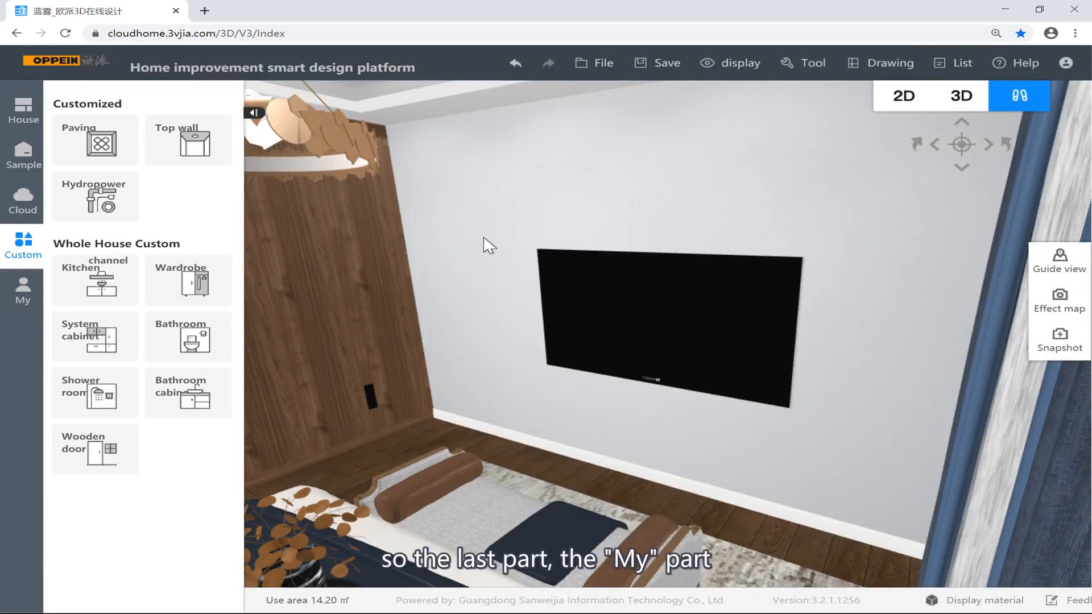
# View the saved favorites, and add the wide window with vertical panes from the cloud library to the Uncategorized collection
pyautogui.click(14, 287)
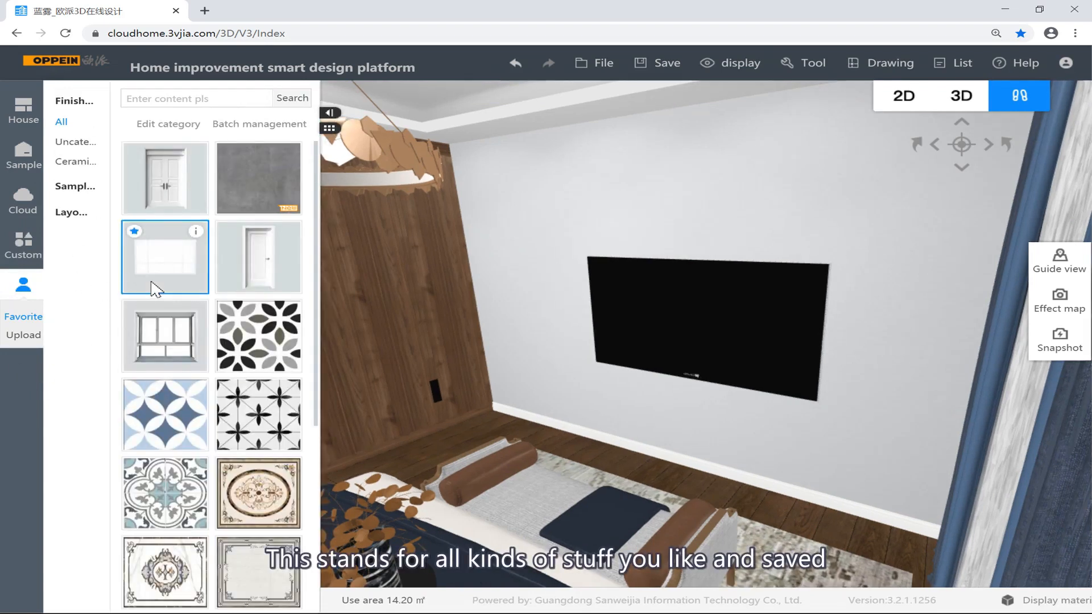
pyautogui.click(79, 143)
pyautogui.click(35, 198)
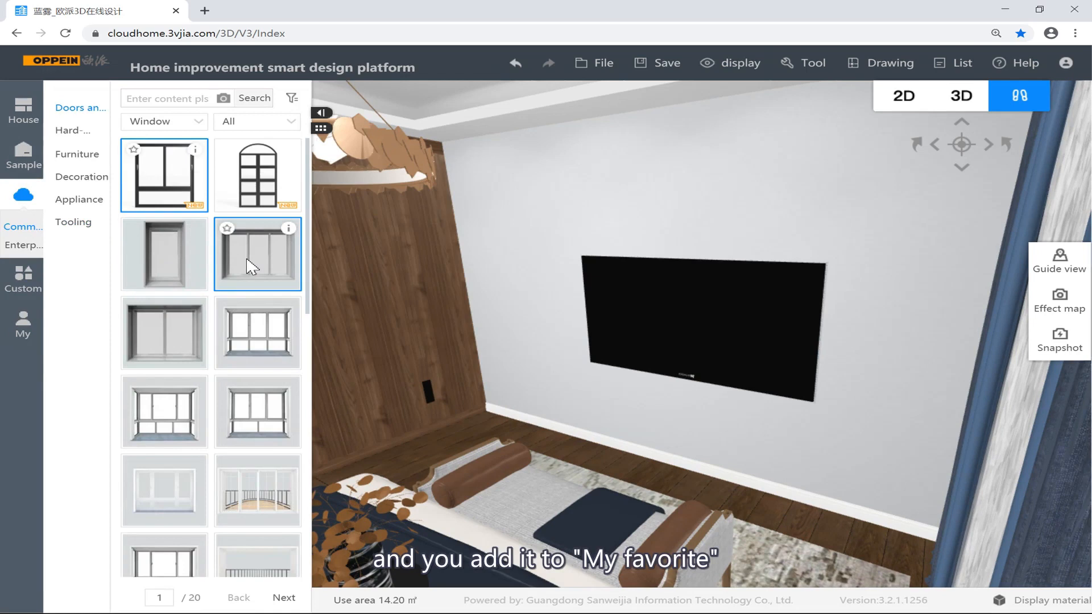
pyautogui.click(229, 229)
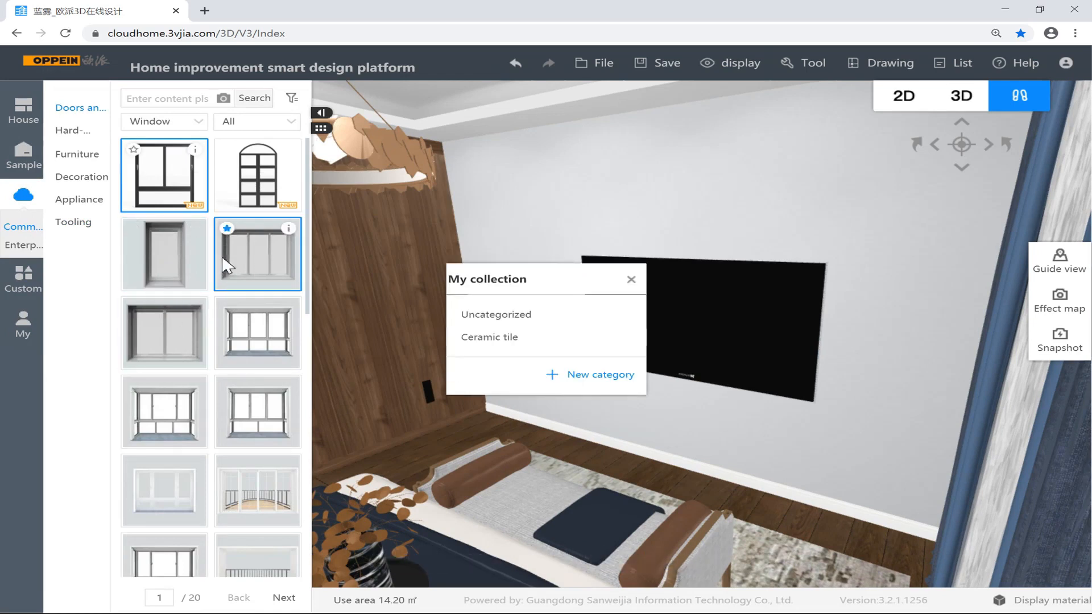
pyautogui.moveTo(527, 339)
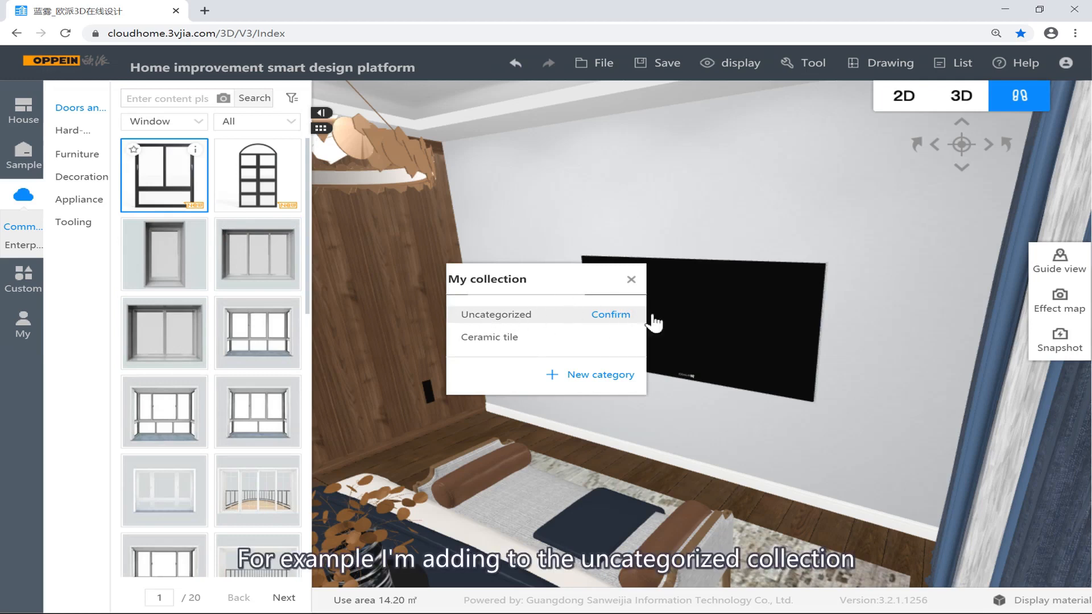
pyautogui.click(615, 316)
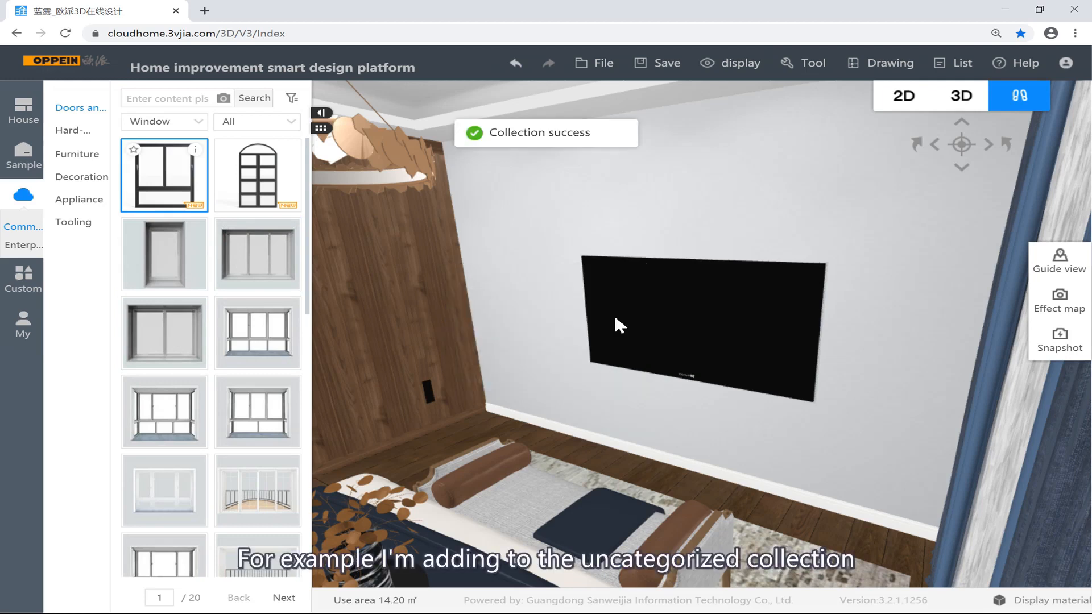
# Check the Uncategorized favorites for the saved window and compare with its entry in the cloud library
pyautogui.click(23, 316)
pyautogui.click(89, 148)
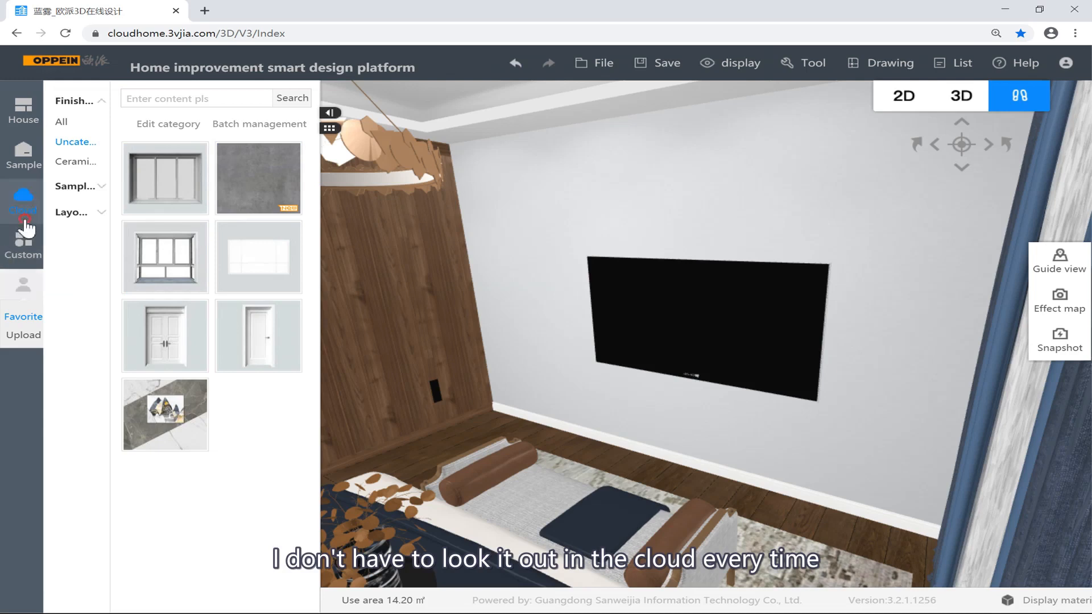
pyautogui.click(22, 196)
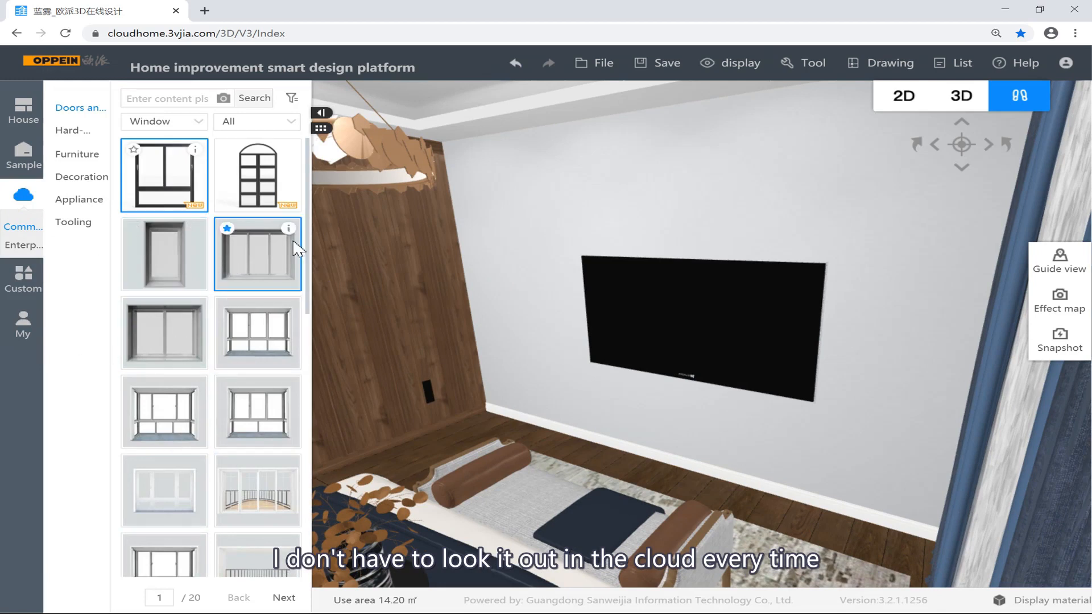
pyautogui.click(23, 322)
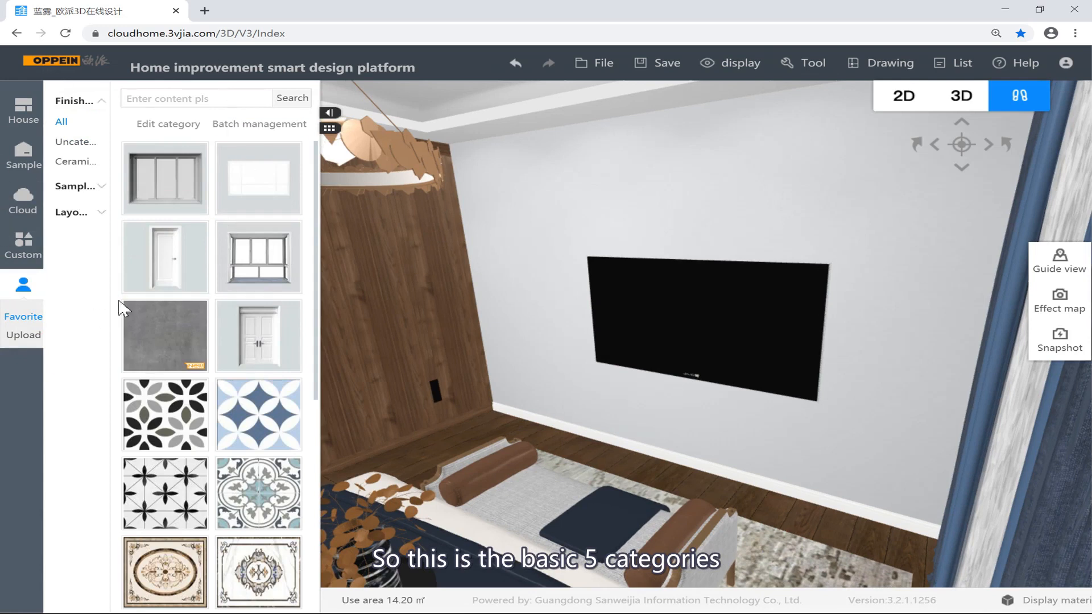
# Turn the walkthrough view along the TV wall and review the house drawing tools and the cloud library's windows
pyautogui.moveTo(514, 232); pyautogui.dragTo(620, 233)
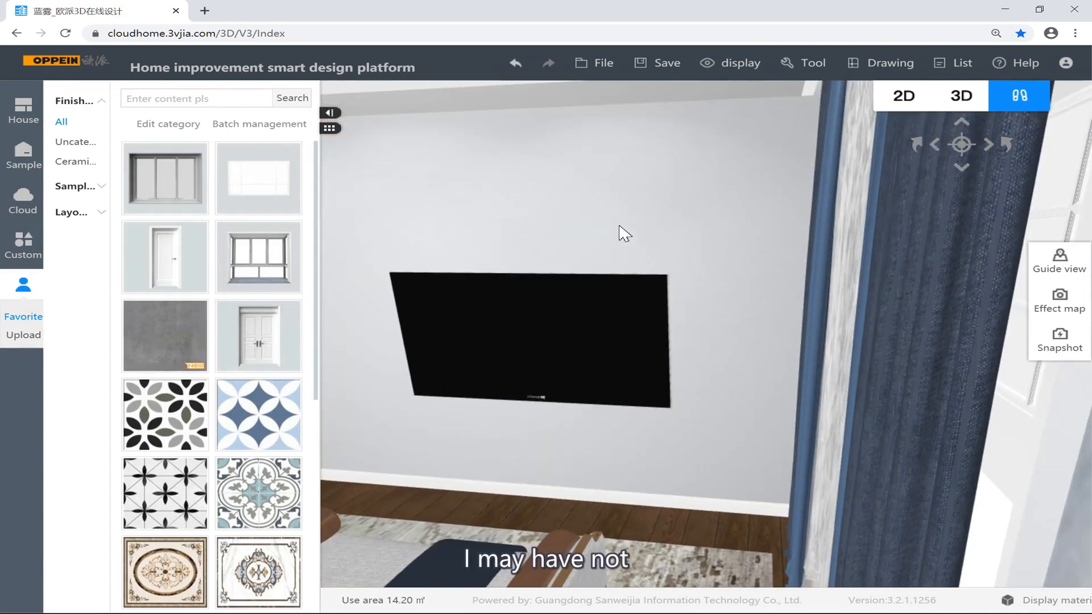
pyautogui.click(15, 111)
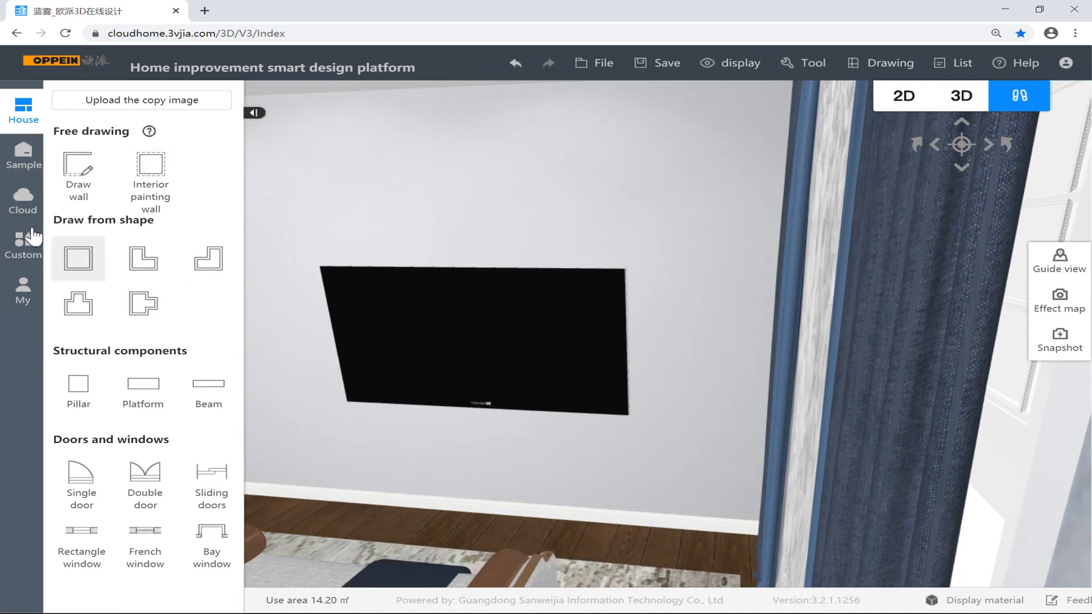
pyautogui.click(6, 211)
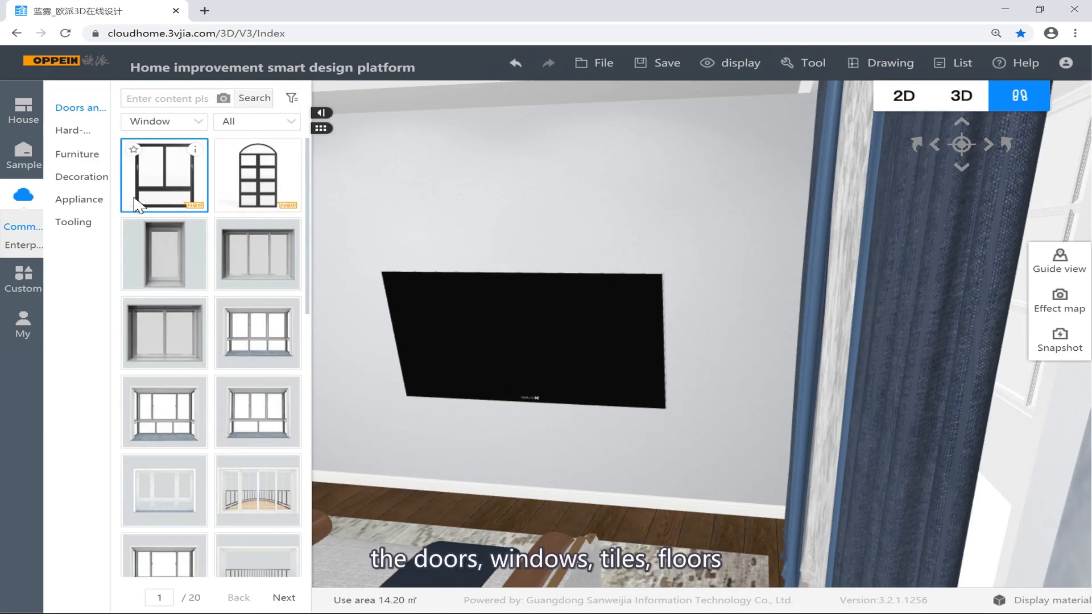
# Enter the custom kitchen cabinet design with the OPPEIN Retail in Southeast Asia channel and apply the Customize Style space style
pyautogui.click(24, 283)
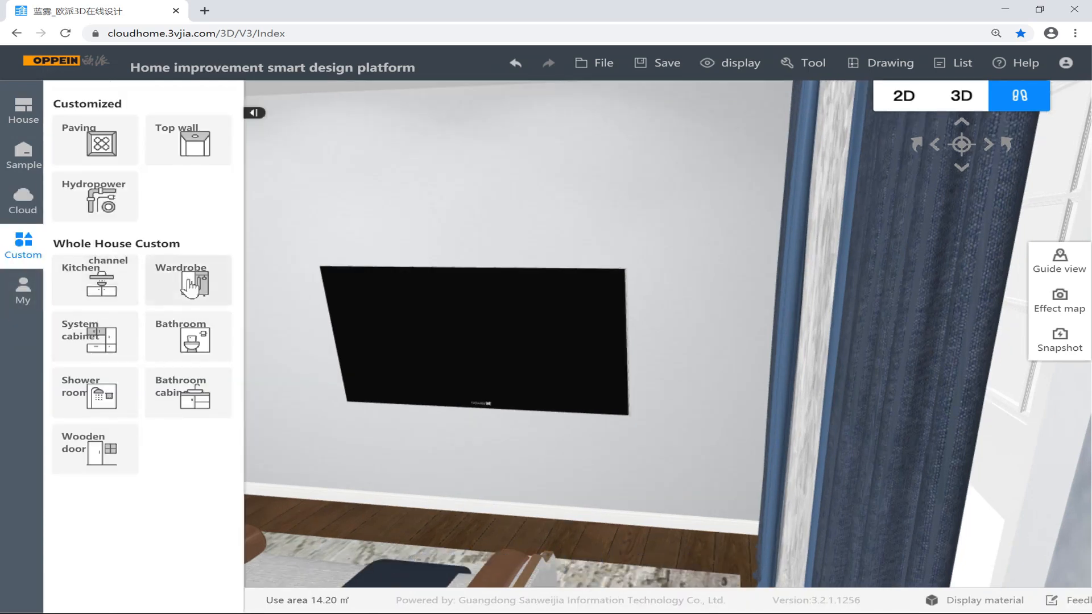
pyautogui.click(134, 296)
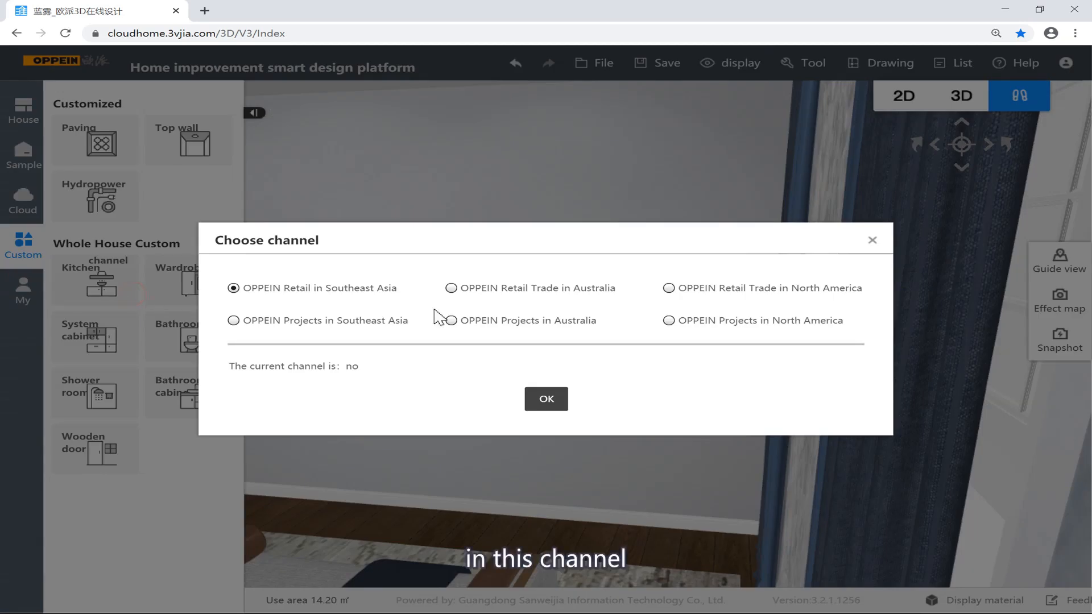
pyautogui.click(537, 399)
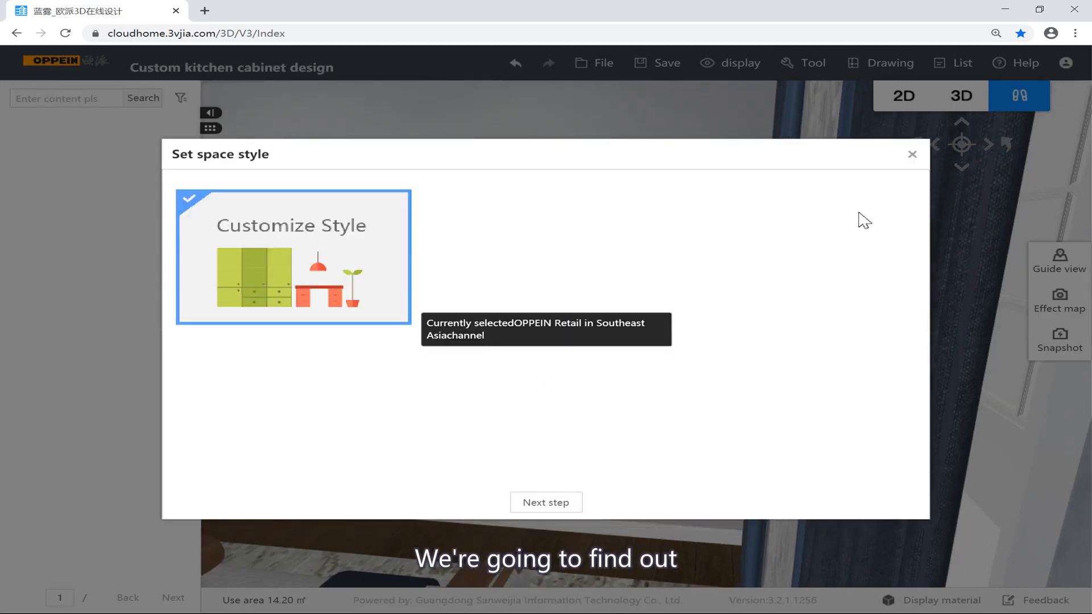
pyautogui.click(913, 153)
pyautogui.click(913, 156)
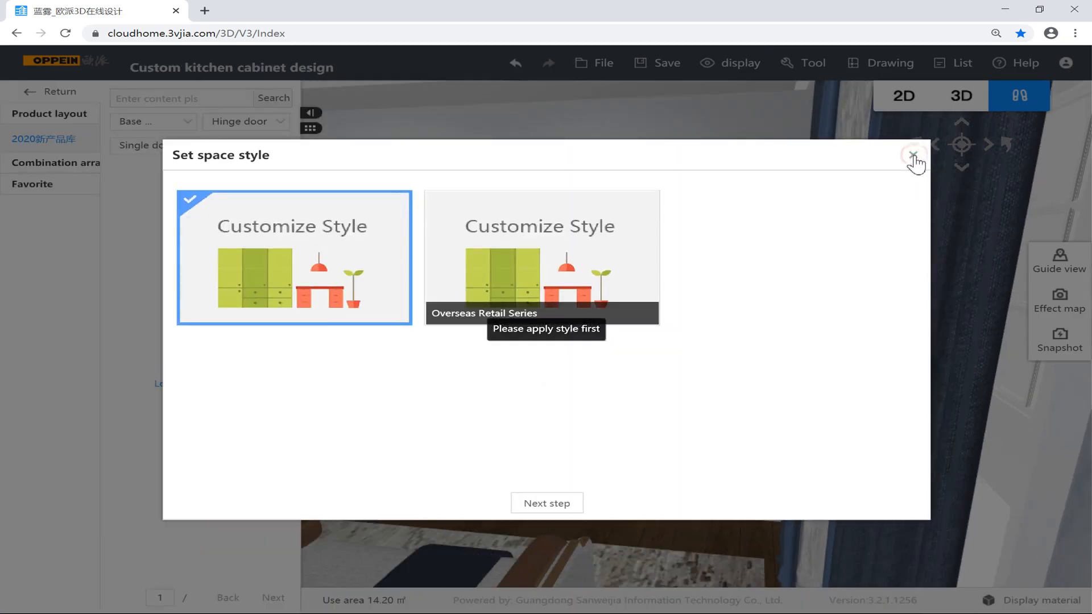
pyautogui.click(914, 154)
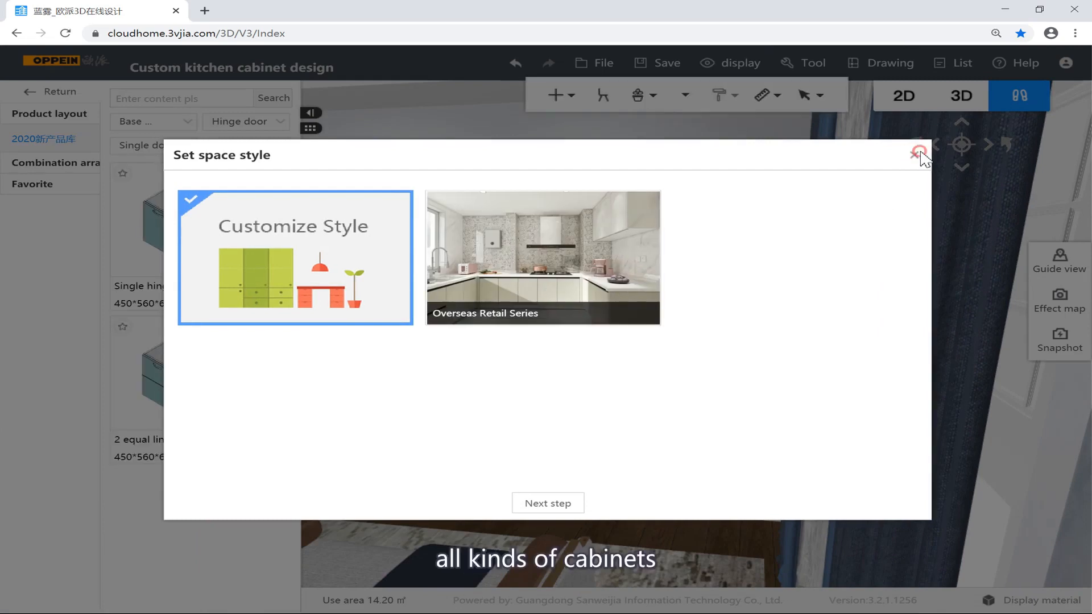
pyautogui.click(914, 158)
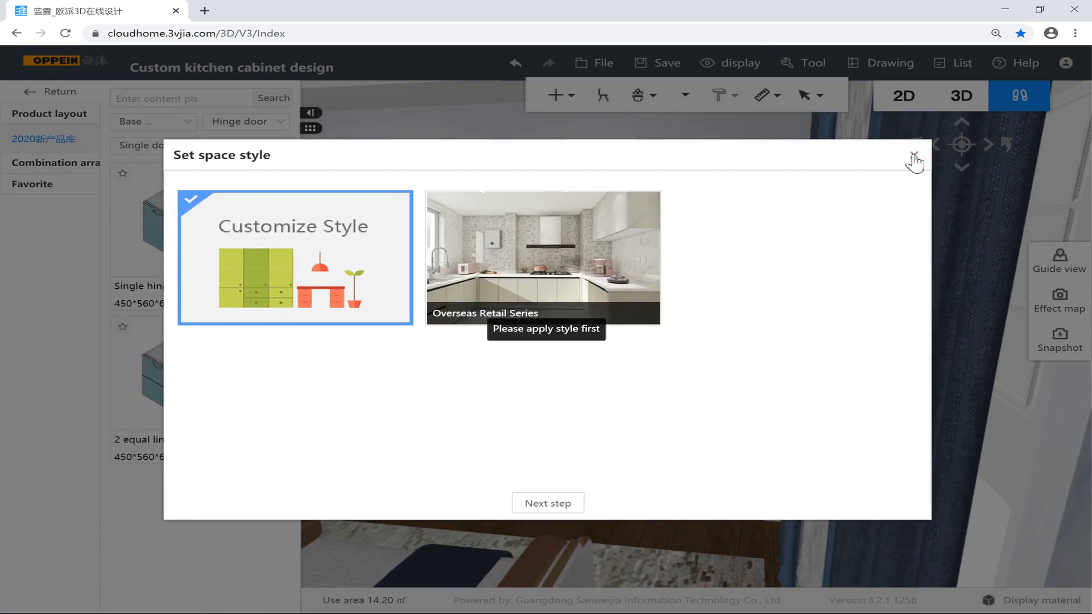
pyautogui.click(549, 506)
pyautogui.click(581, 512)
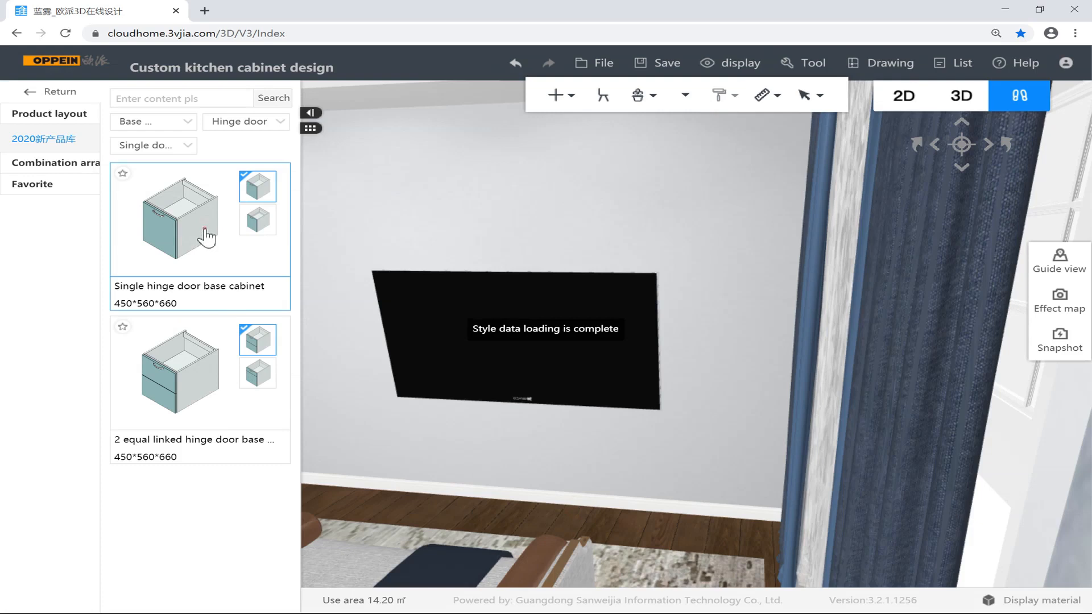
# Filter the base cabinets by the Drawer cabinet subcategory and the drawer + door type, and look through the cabinets
pyautogui.click(170, 129)
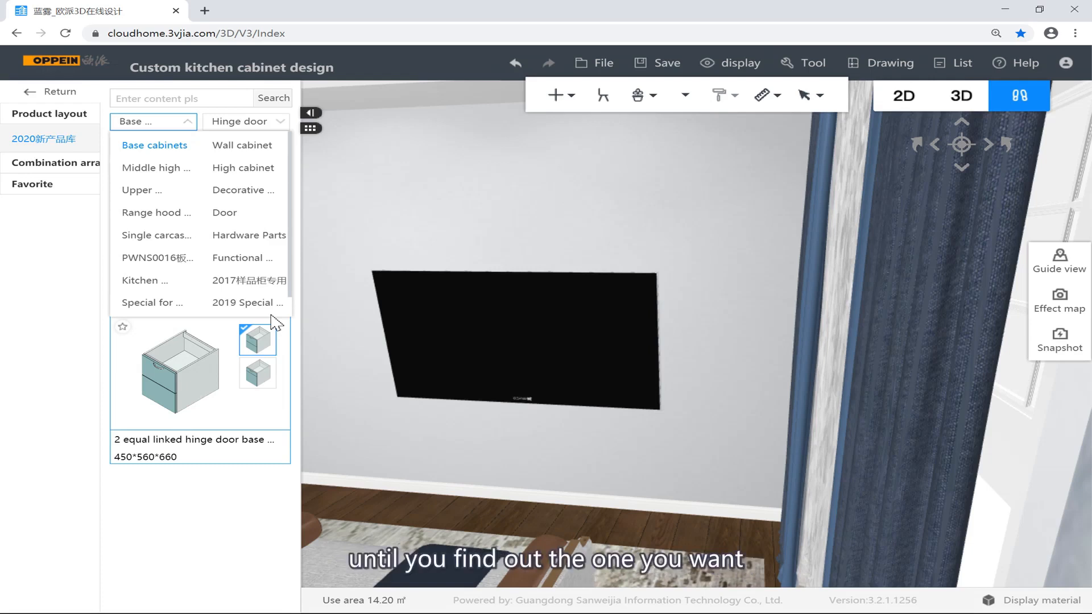
pyautogui.click(165, 122)
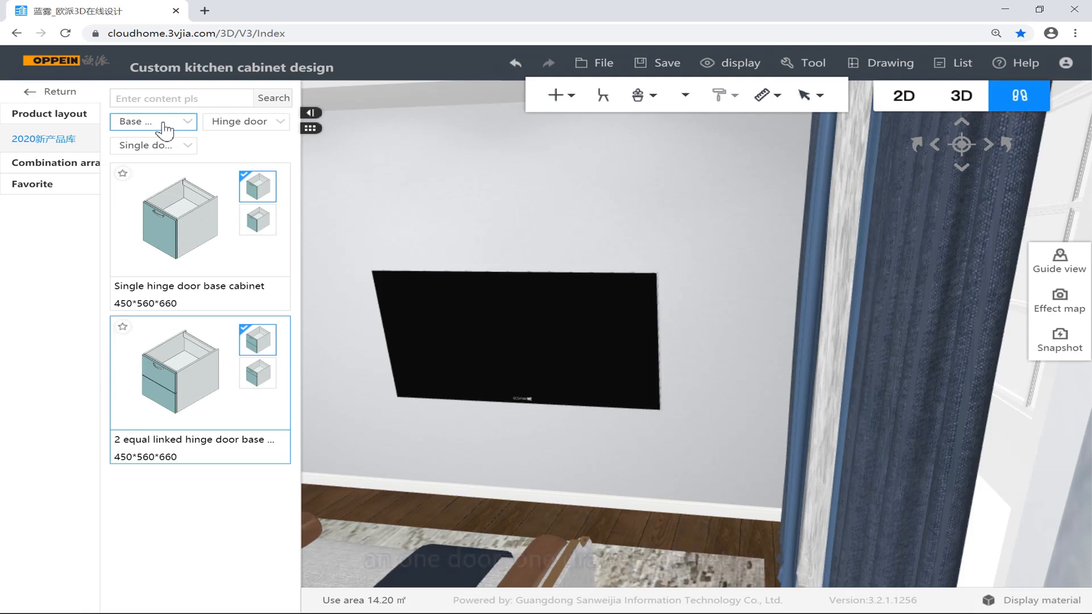
pyautogui.click(165, 123)
pyautogui.click(143, 149)
pyautogui.click(223, 122)
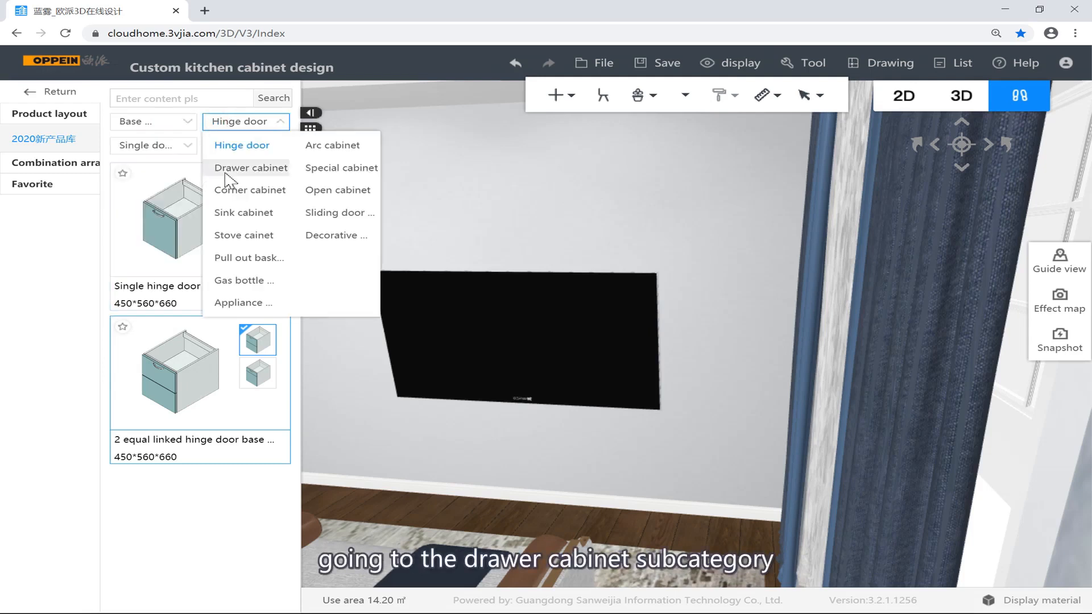
pyautogui.click(241, 170)
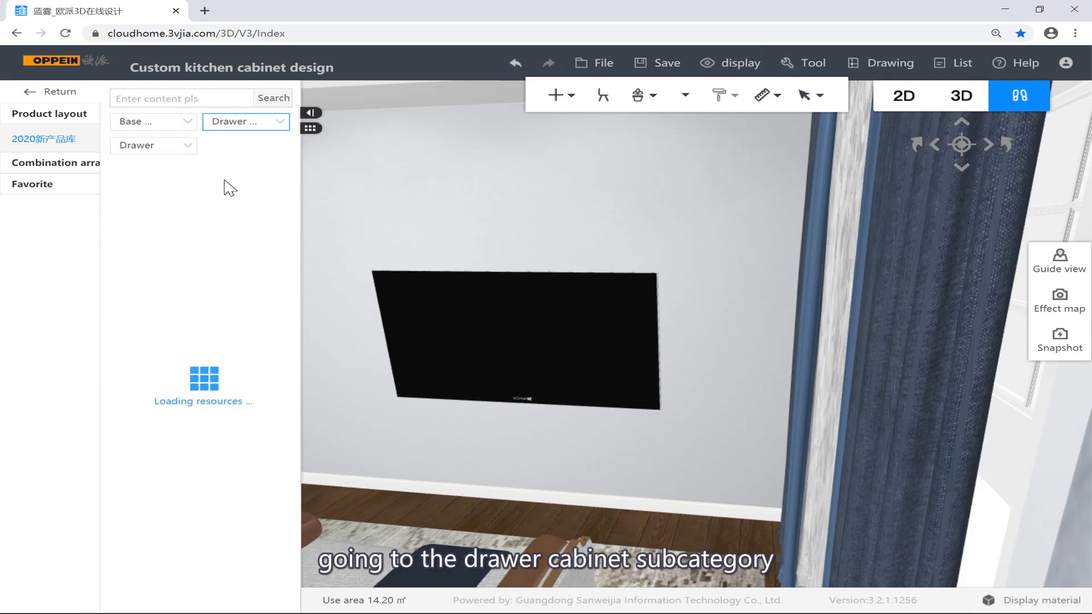
pyautogui.click(170, 145)
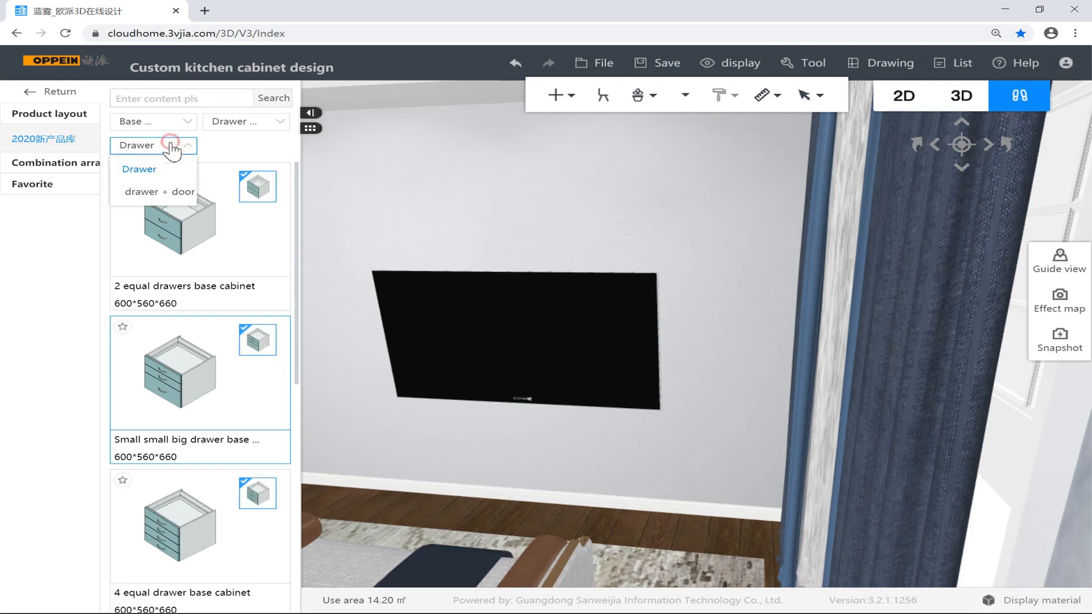
pyautogui.click(157, 193)
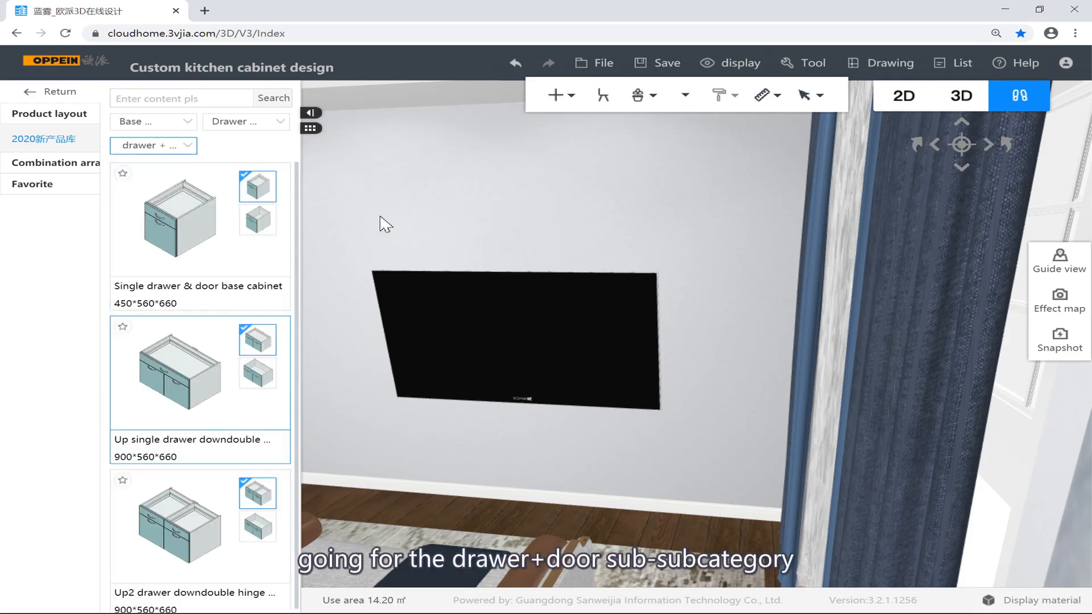
pyautogui.scroll(-1, 259, 251)
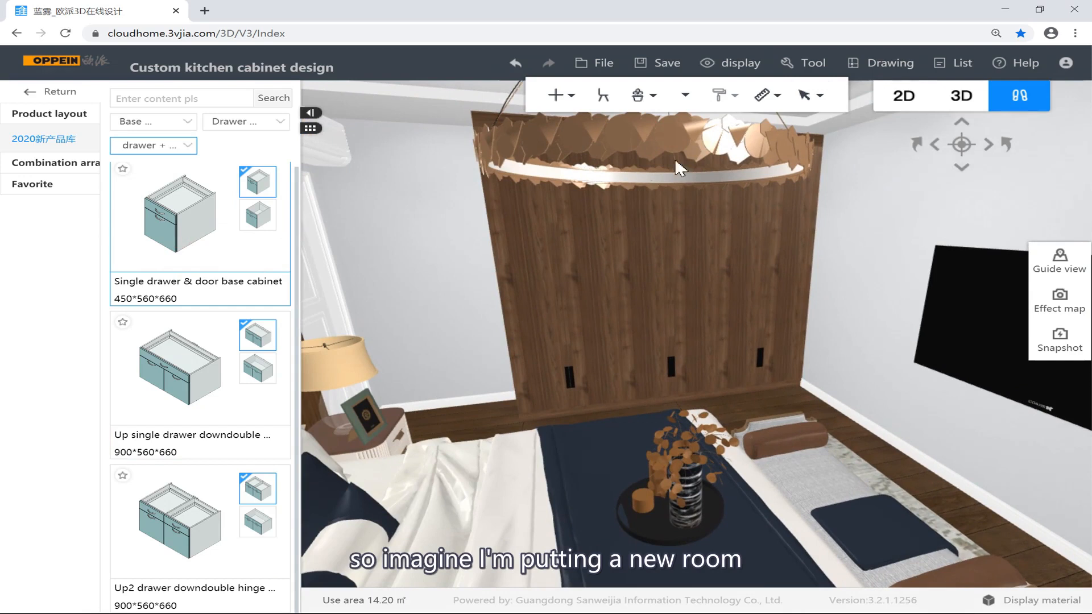
# Leave the kitchen cabinet design and add a square room about 7960 × 7960 mm beside the master bedroom in the 2D plan
pyautogui.click(880, 63)
pyautogui.click(903, 111)
pyautogui.click(56, 92)
pyautogui.click(19, 117)
pyautogui.click(70, 267)
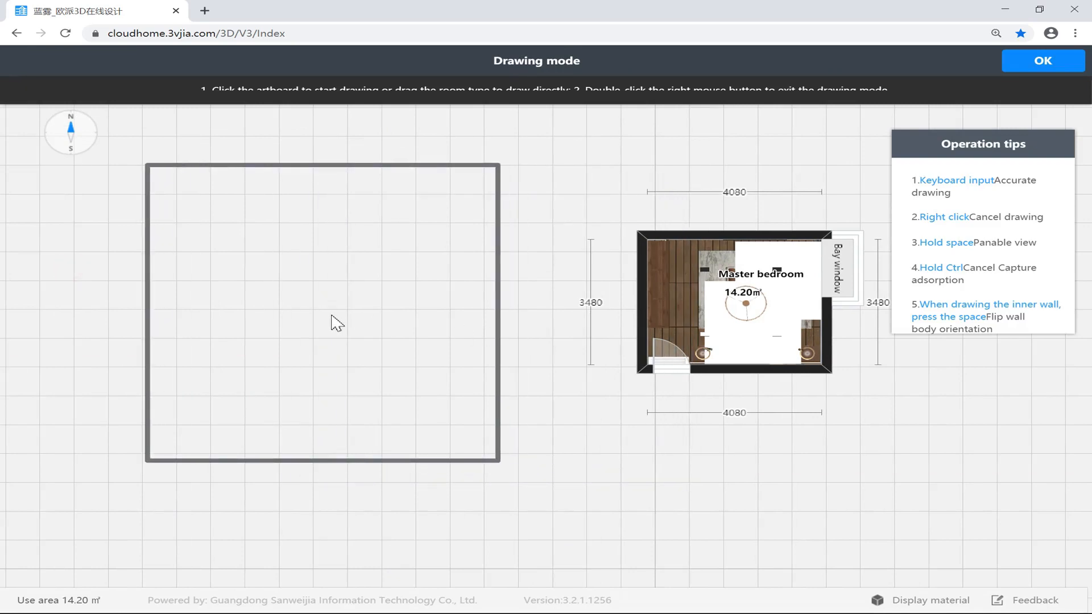
pyautogui.click(334, 320)
pyautogui.click(1017, 97)
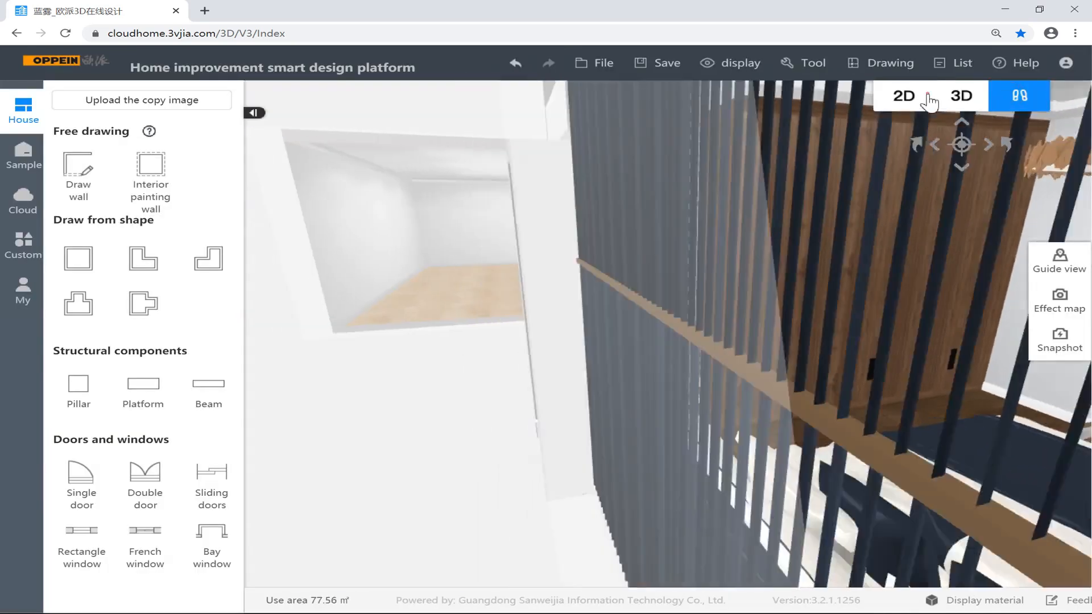
# Switch to the walkthrough view and move it inside the new empty room, facing a bare wall
pyautogui.click(927, 100)
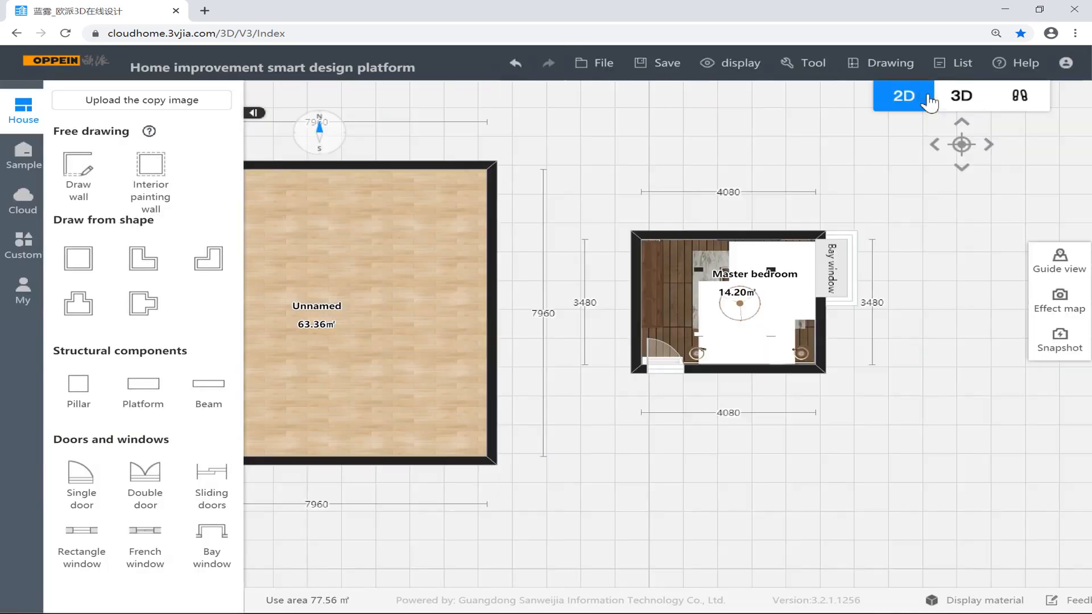
pyautogui.click(961, 97)
pyautogui.click(1019, 96)
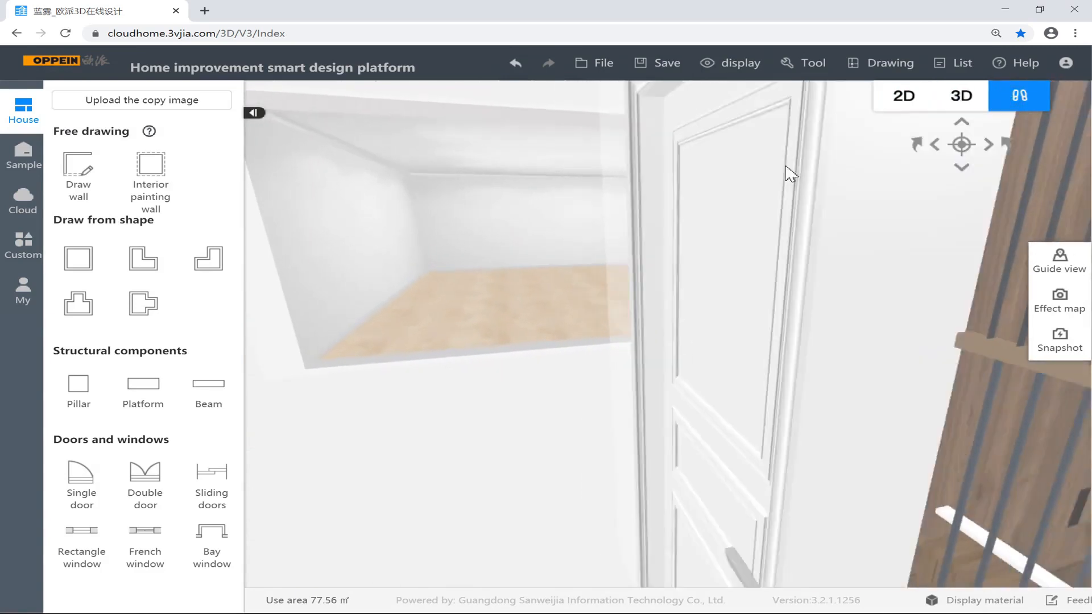
pyautogui.moveTo(709, 193); pyautogui.dragTo(782, 199)
pyautogui.moveTo(702, 230); pyautogui.dragTo(829, 235)
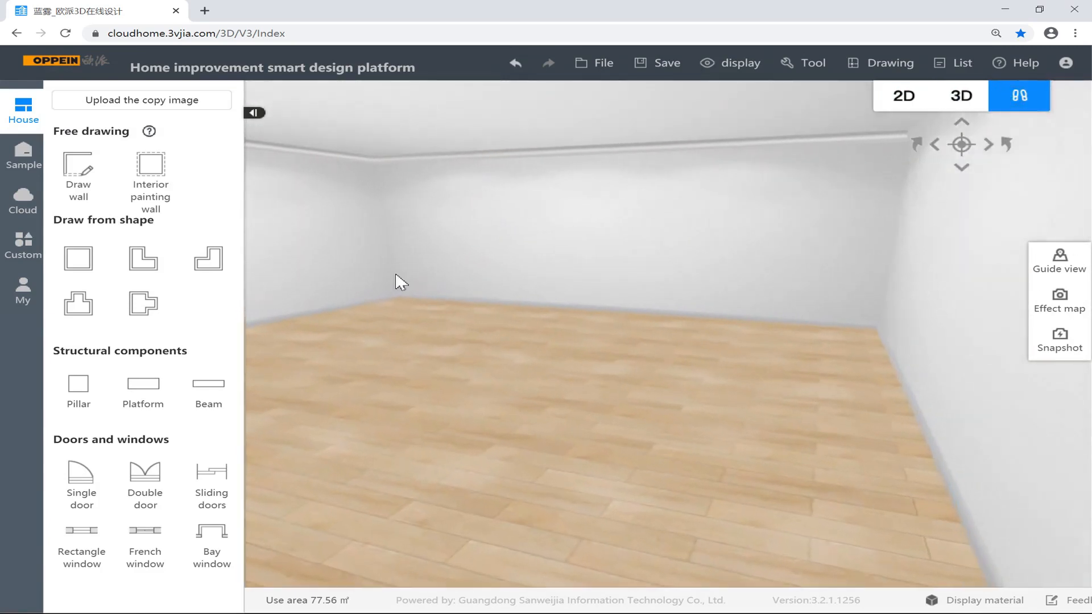
# Open the custom kitchen cabinet design with the OPPEIN Retail in Southeast Asia channel
pyautogui.click(22, 244)
pyautogui.click(91, 268)
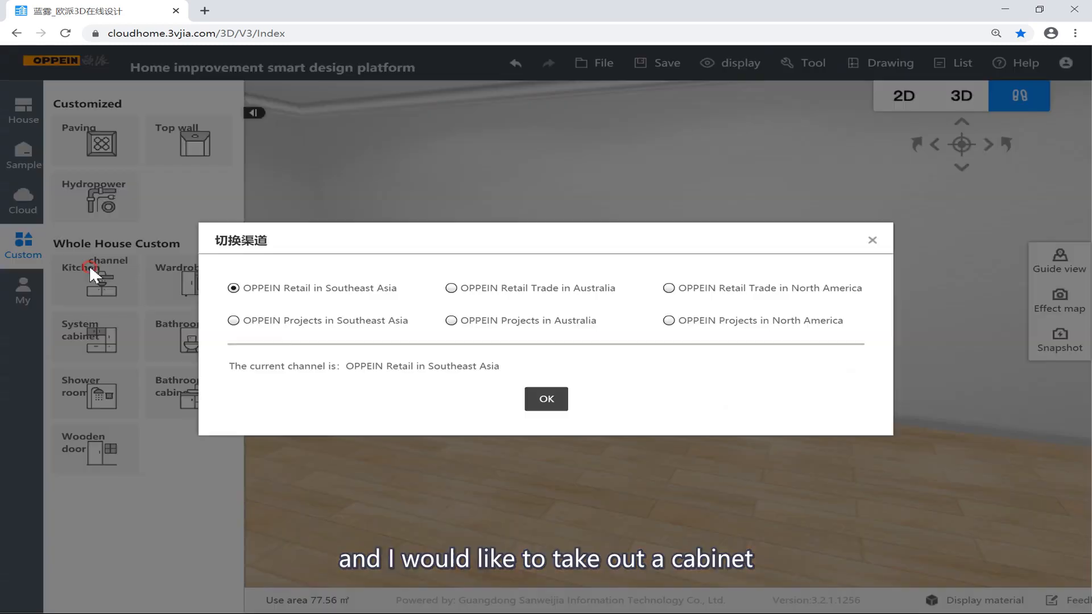
pyautogui.click(532, 398)
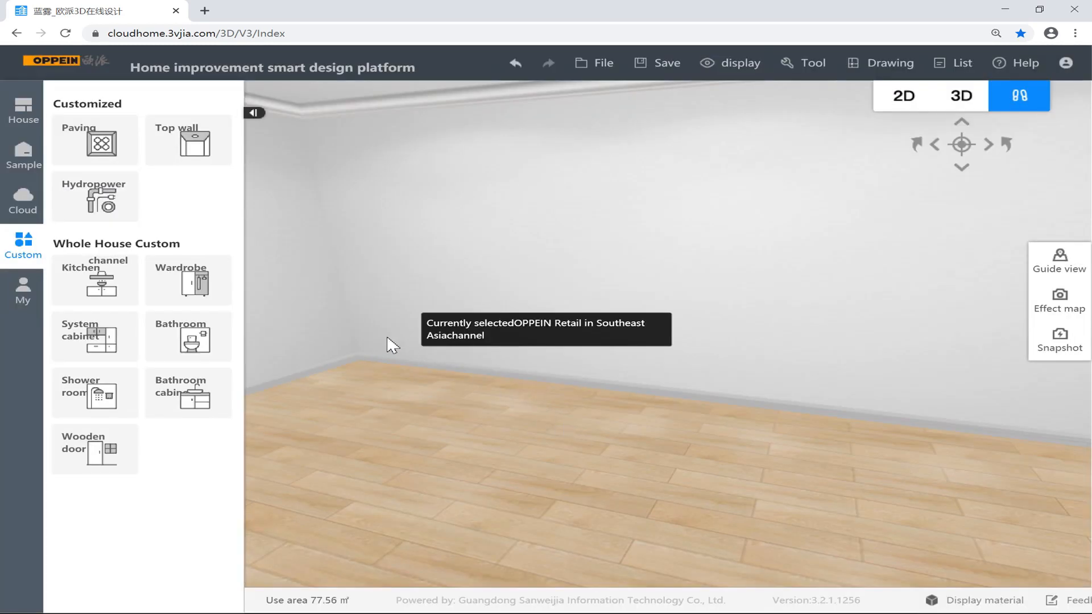
pyautogui.click(108, 285)
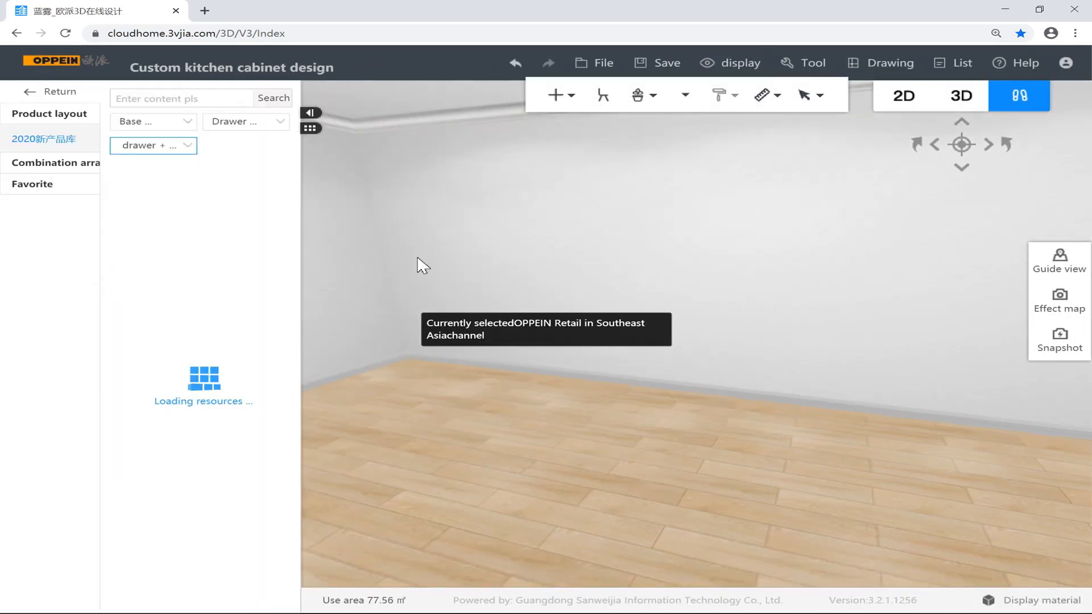
# Filter the base cabinets by the Drawer cabinet subcategory and the drawer + door type
pyautogui.click(166, 202)
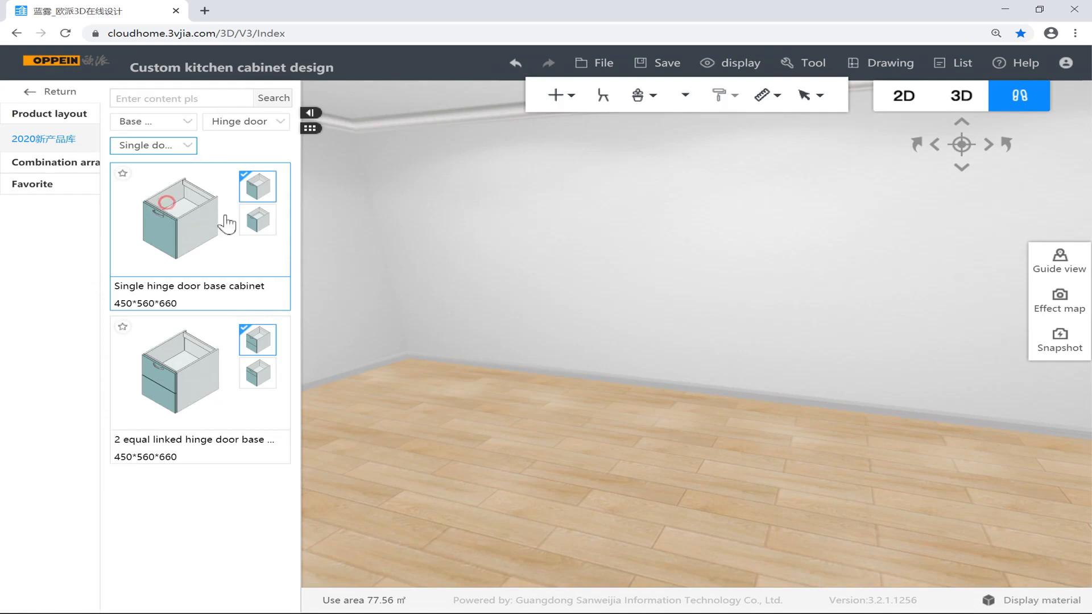
pyautogui.click(227, 126)
pyautogui.click(227, 166)
pyautogui.click(165, 150)
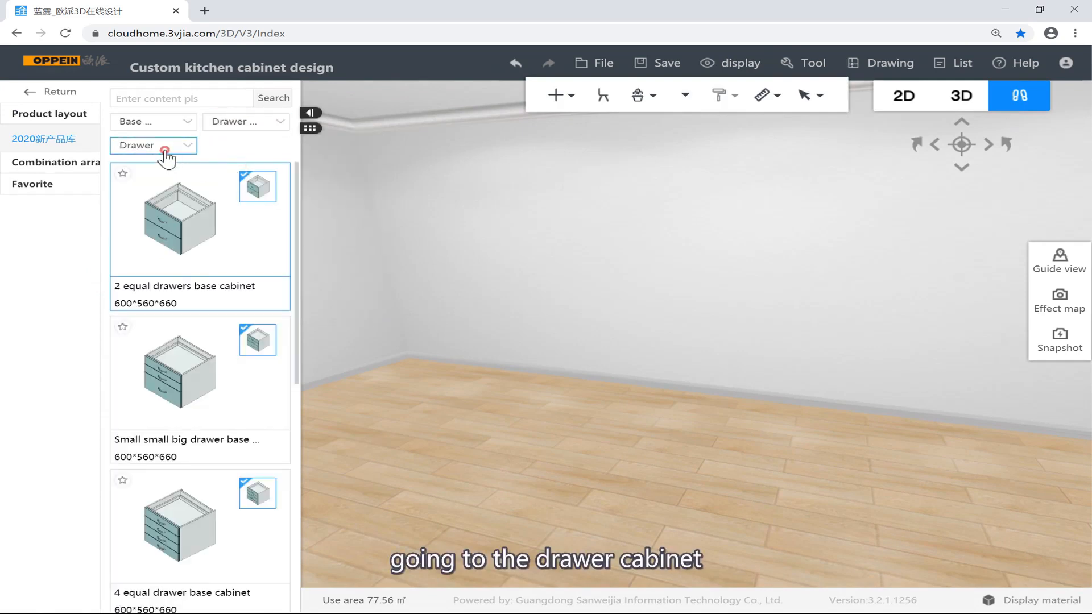
pyautogui.click(150, 188)
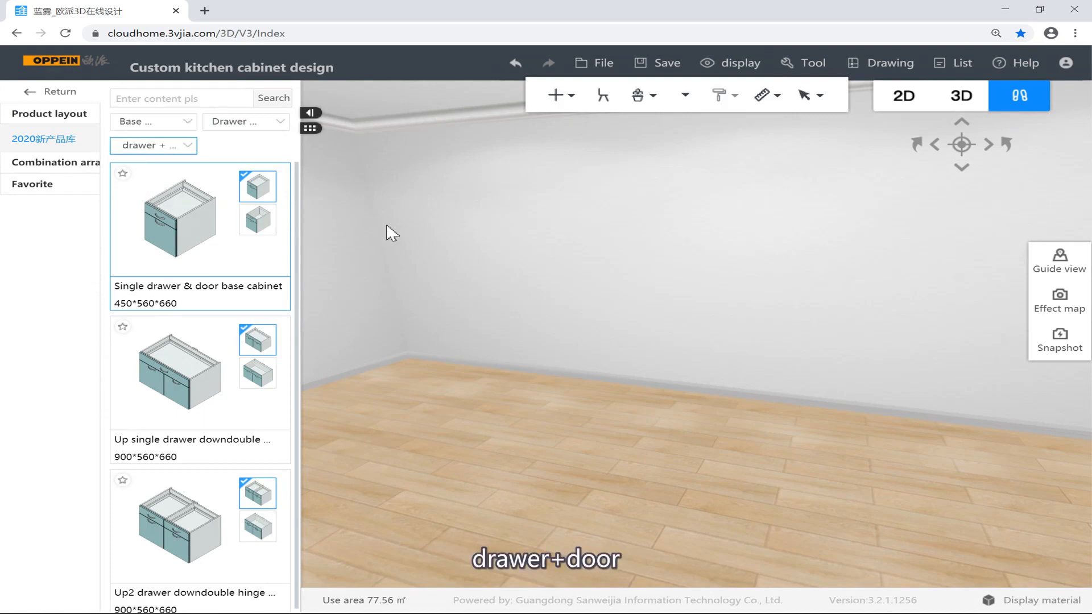
# Place a Single drawer & door base cabinet against the wall of the new room
pyautogui.moveTo(408, 228); pyautogui.dragTo(507, 263)
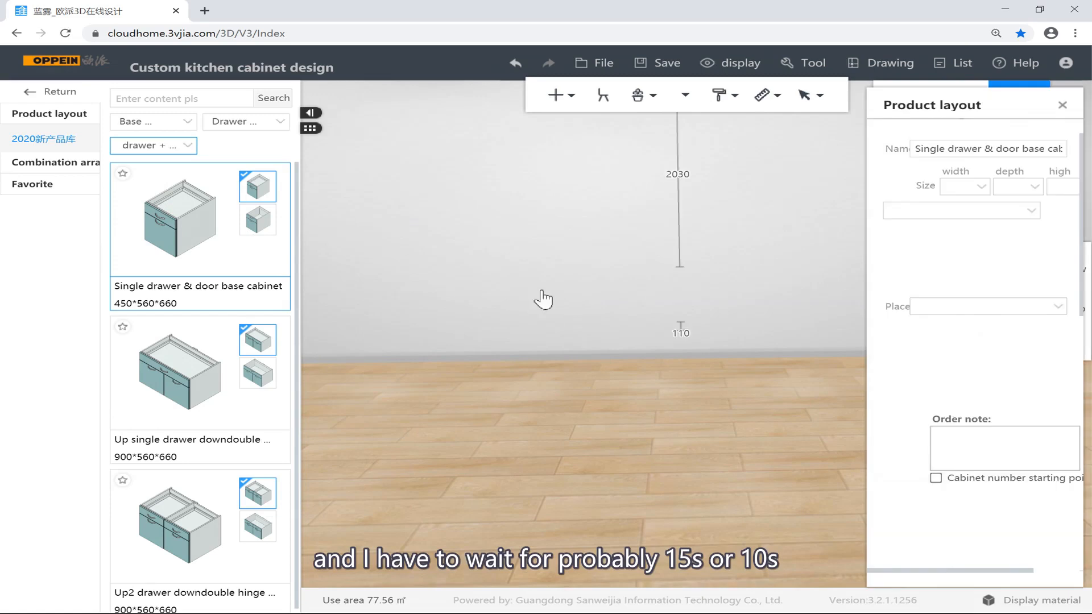
pyautogui.click(518, 275)
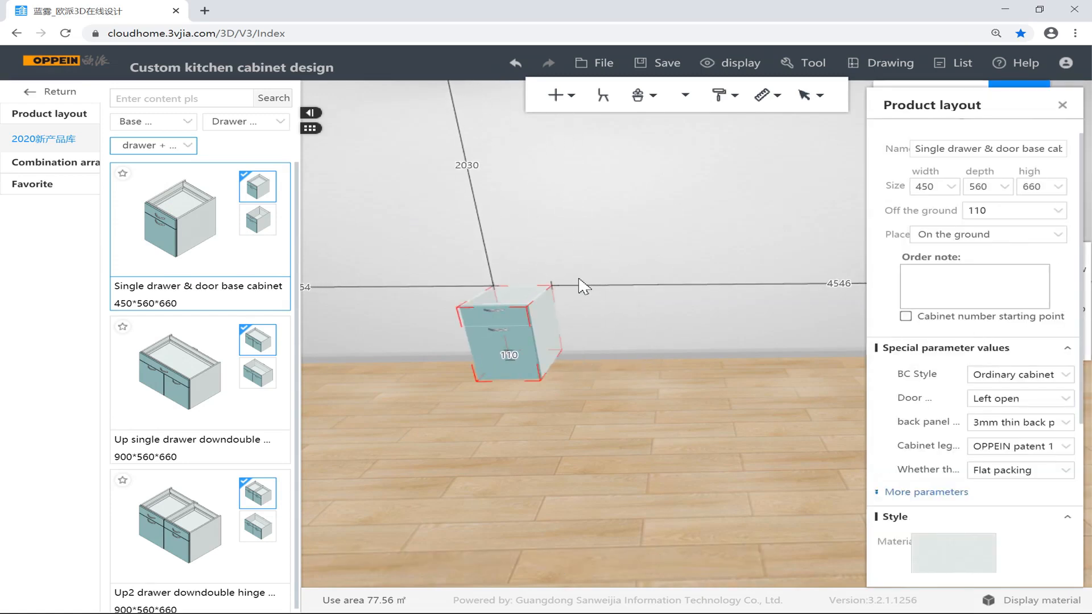
pyautogui.click(570, 250)
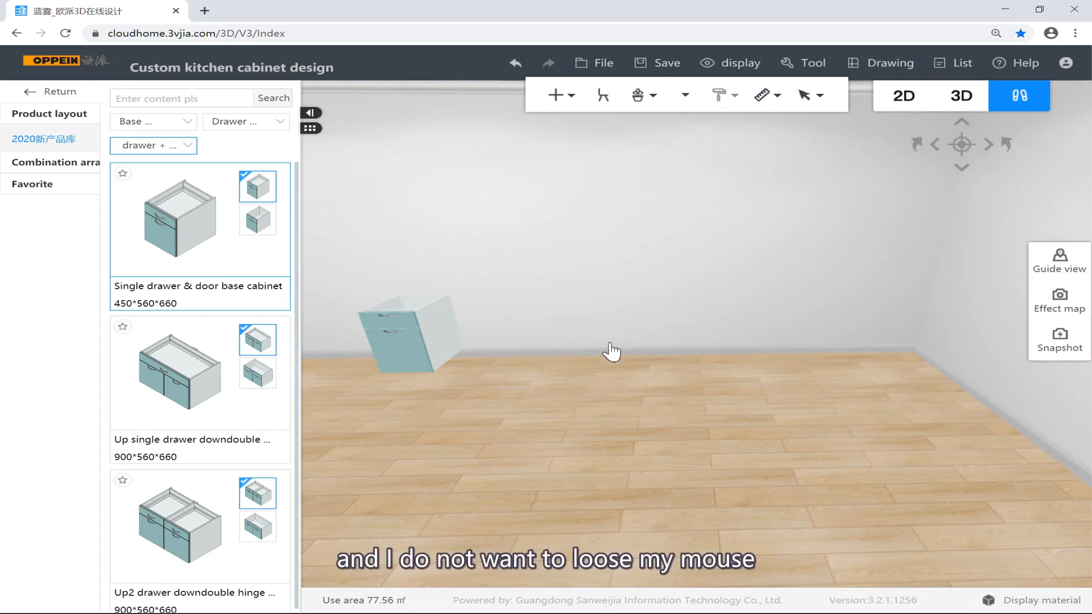
# Place a second Single drawer & door base cabinet along the same wall, apart from the first one
pyautogui.click(671, 307)
pyautogui.moveTo(669, 304); pyautogui.dragTo(577, 286)
pyautogui.click(658, 241)
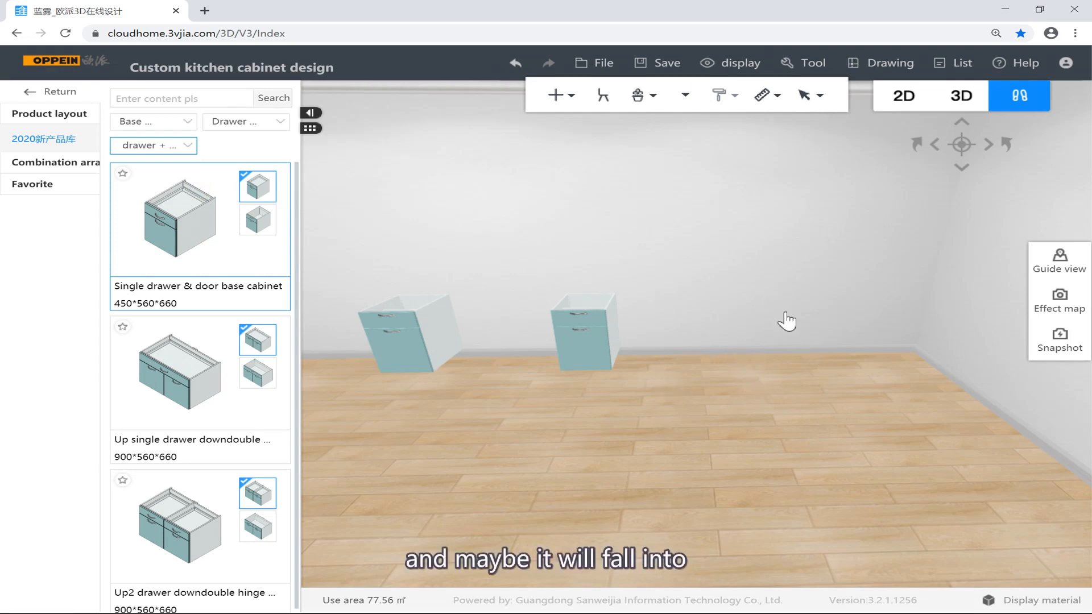
# Drop a third Single drawer & door base cabinet outside the room, locate it and delete it
pyautogui.click(723, 344)
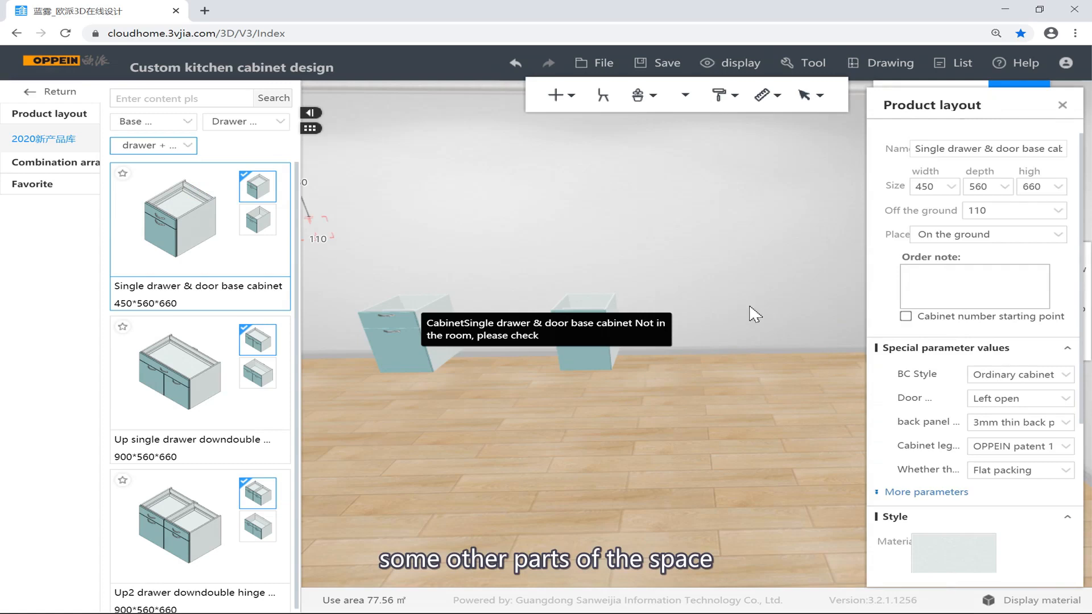
pyautogui.moveTo(440, 219); pyautogui.dragTo(309, 199)
pyautogui.scroll(3, 663, 260)
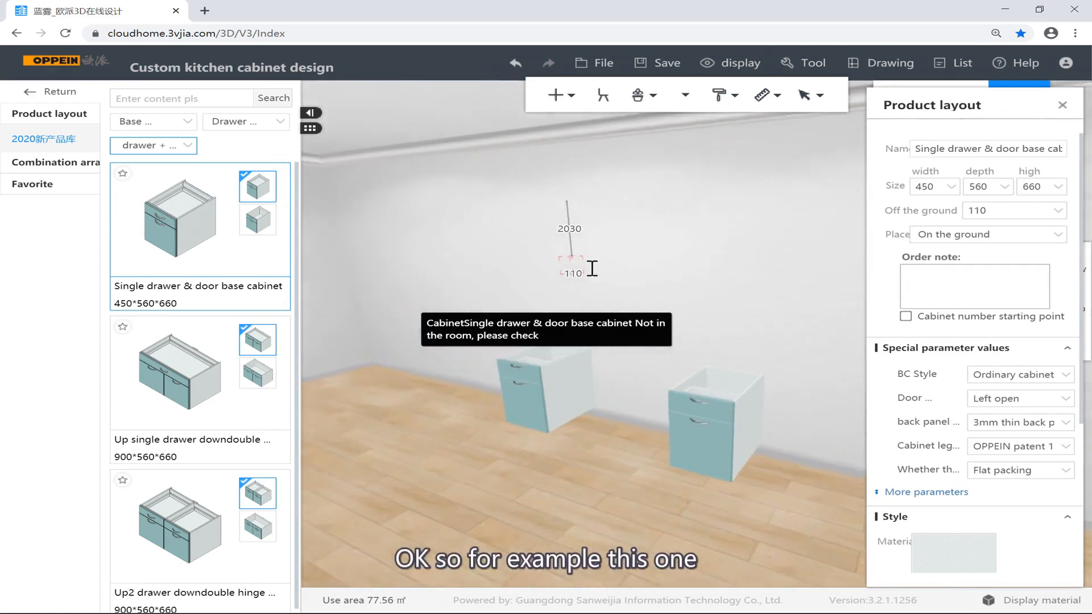
pyautogui.moveTo(655, 323); pyautogui.dragTo(793, 331)
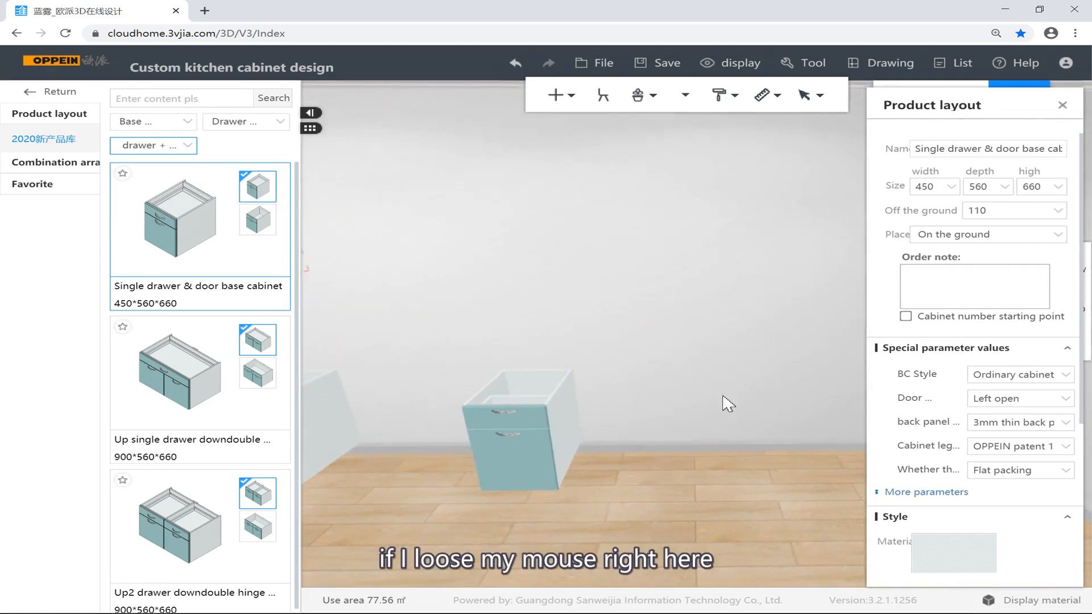
pyautogui.scroll(-10, 697, 341)
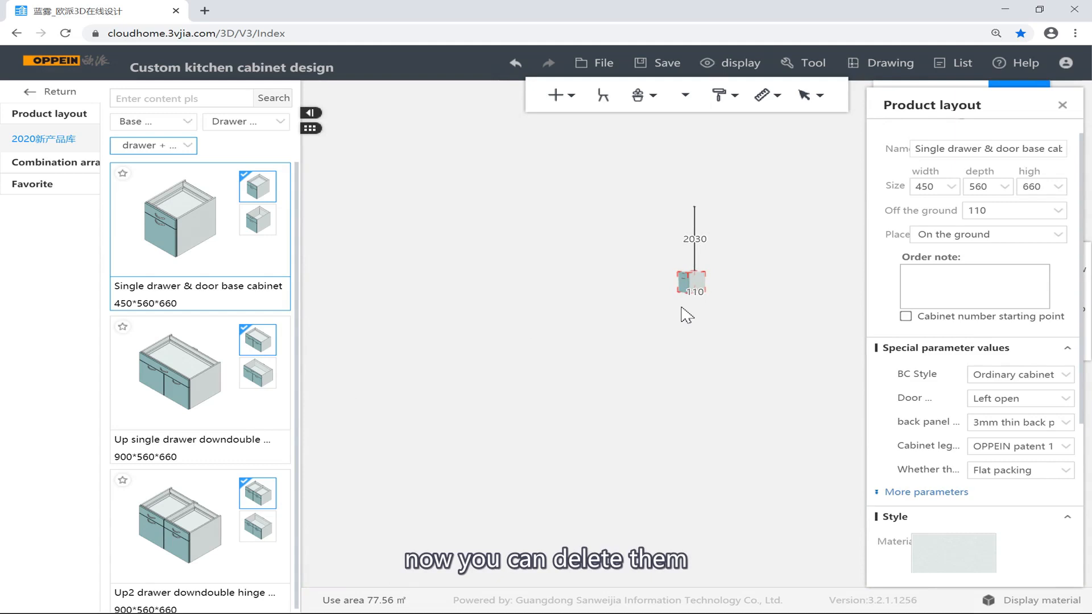
pyautogui.press('Delete')
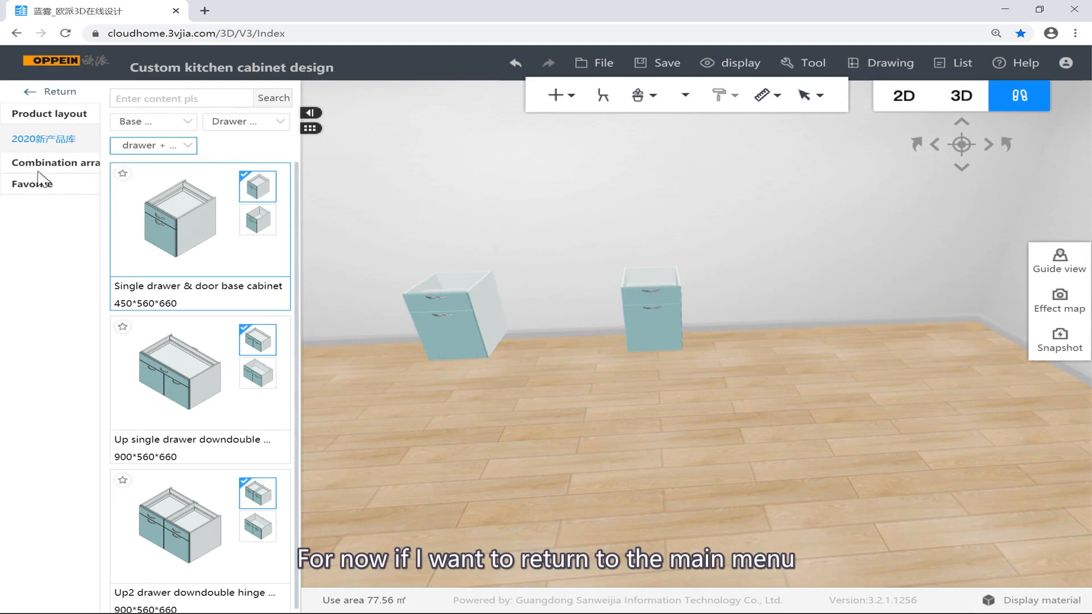
# Return to the main design platform, glance at the favorites and reopen the house drawing tools
pyautogui.click(55, 92)
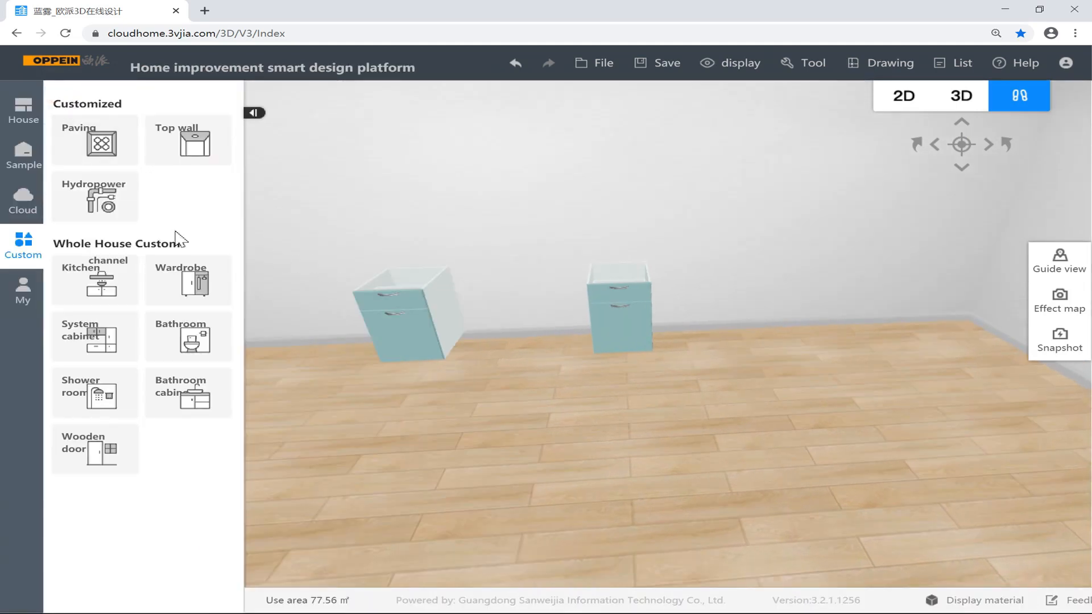
pyautogui.click(23, 286)
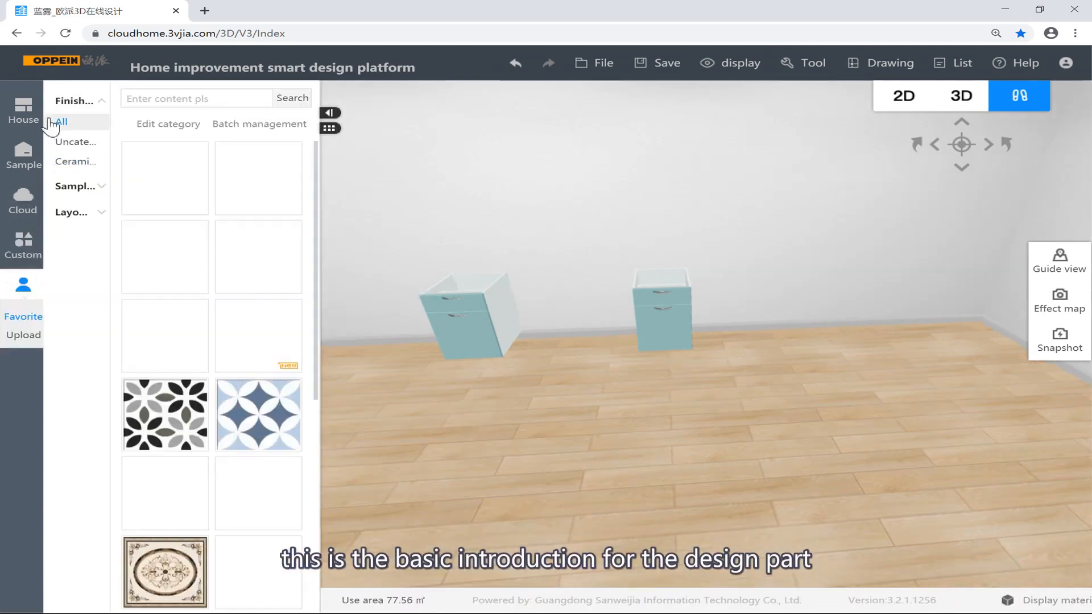
pyautogui.click(23, 110)
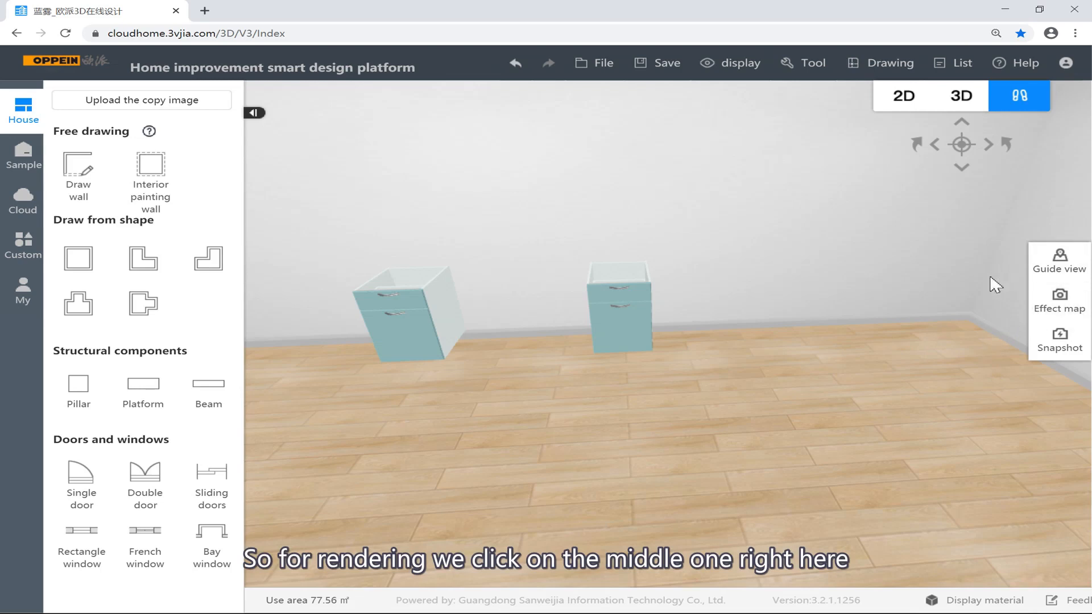
# Start an effect map rendering and save the scheme under the name "123 sample"
pyautogui.click(1058, 297)
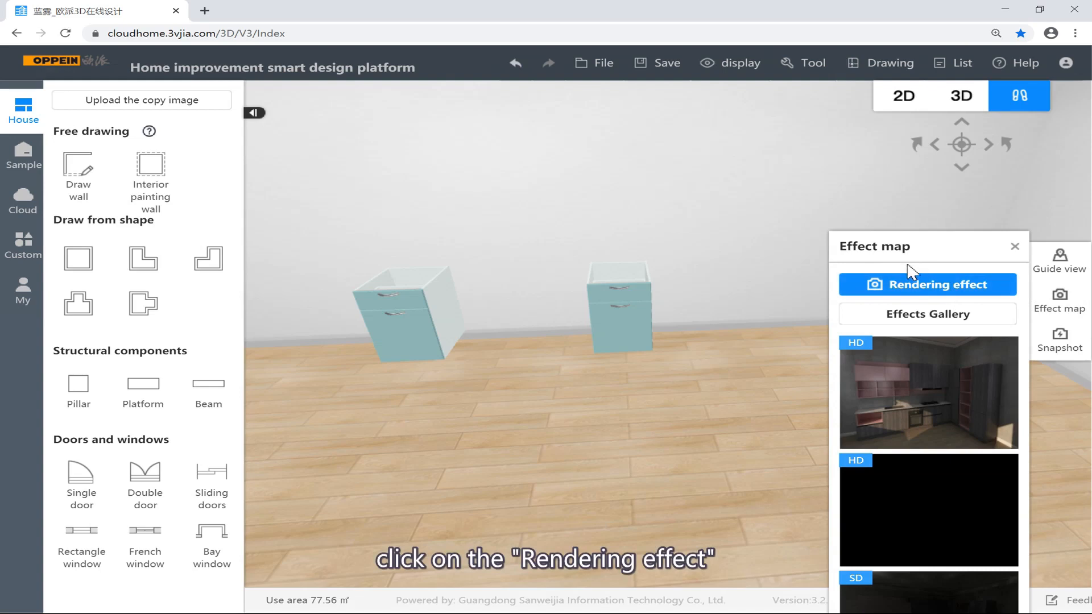
pyautogui.click(944, 301)
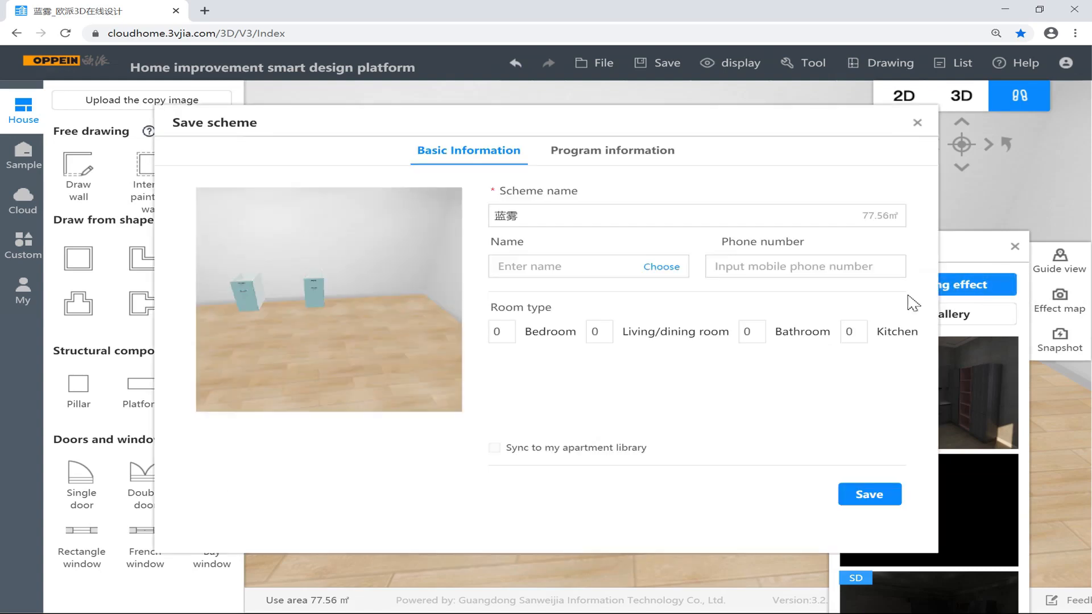
pyautogui.click(567, 209)
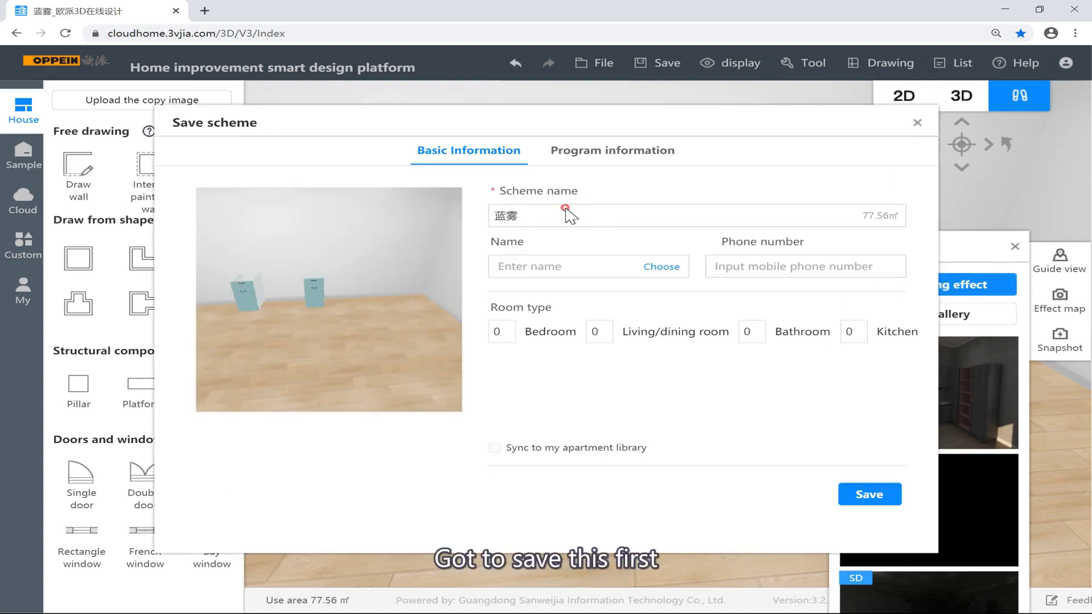
pyautogui.doubleClick(562, 215)
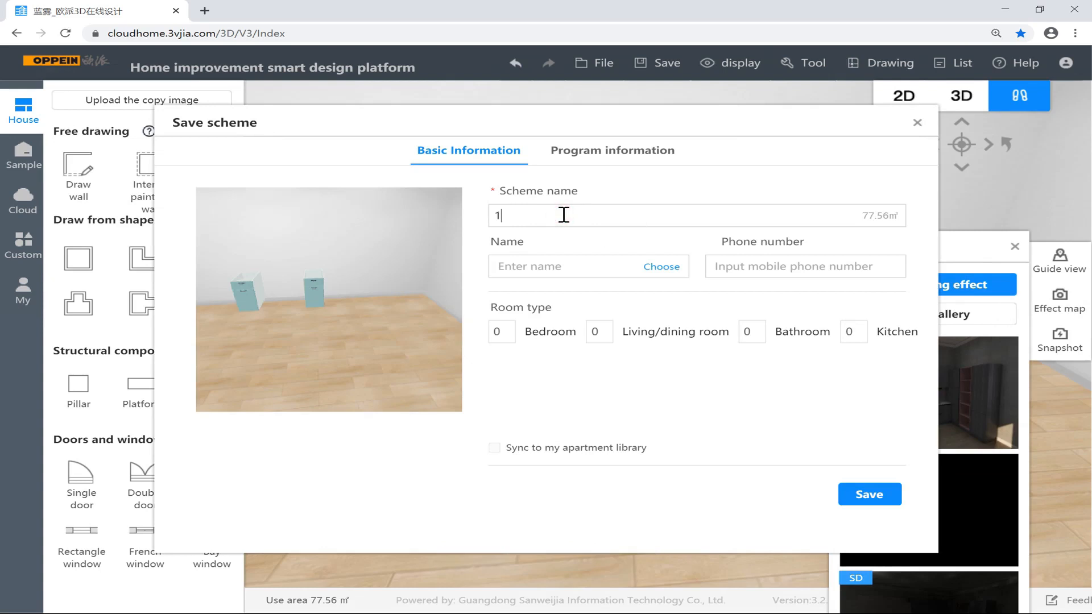
pyautogui.write('123 sample')
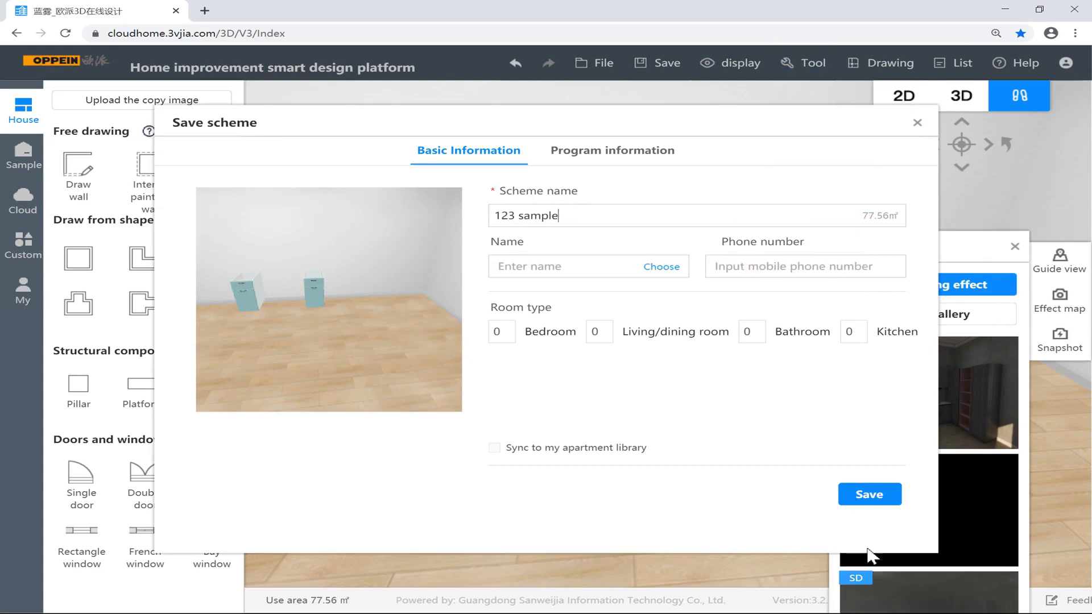
pyautogui.click(862, 494)
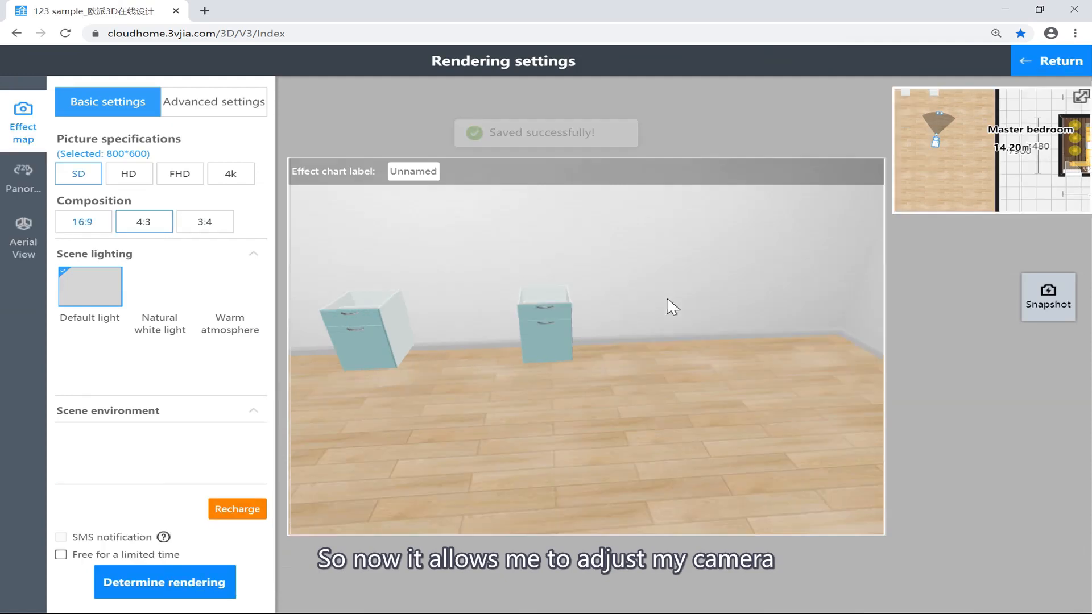
# Move the rendering camera from the two base cabinets into the master bedroom and aim it across the bed
pyautogui.moveTo(675, 274)
pyautogui.mouseDown()
pyautogui.moveTo(574, 222)
pyautogui.moveTo(617, 195)
pyautogui.moveTo(588, 280)
pyautogui.moveTo(602, 290)
pyautogui.moveTo(692, 222)
pyautogui.moveTo(632, 266)
pyautogui.moveTo(502, 250)
pyautogui.moveTo(330, 256)
pyautogui.moveTo(339, 266)
pyautogui.moveTo(504, 249)
pyautogui.moveTo(526, 273)
pyautogui.moveTo(629, 278)
pyautogui.moveTo(637, 288)
pyautogui.mouseUp()
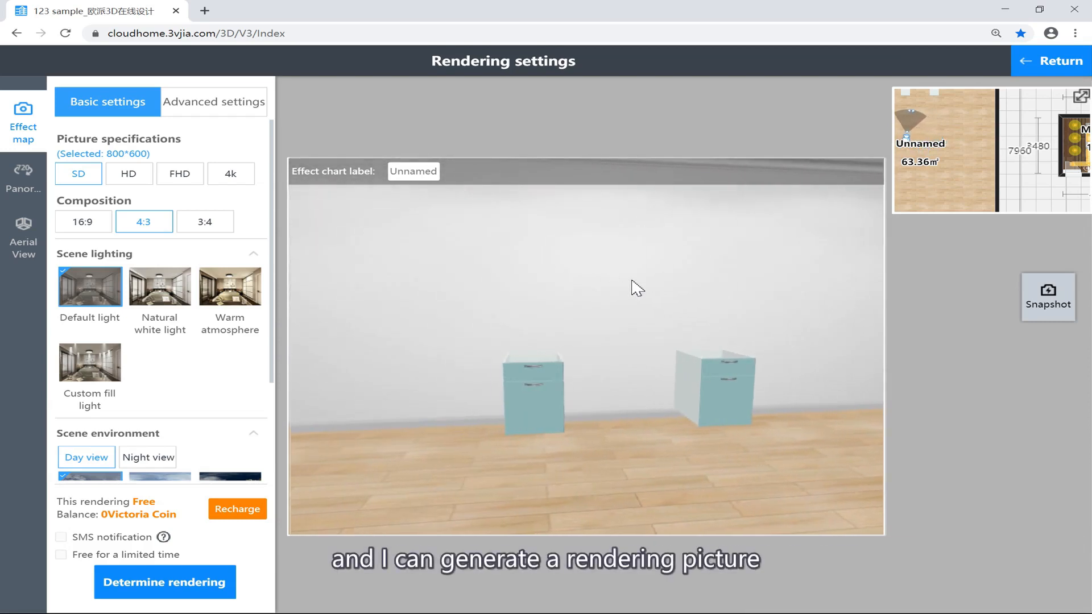
pyautogui.moveTo(738, 266); pyautogui.dragTo(718, 265)
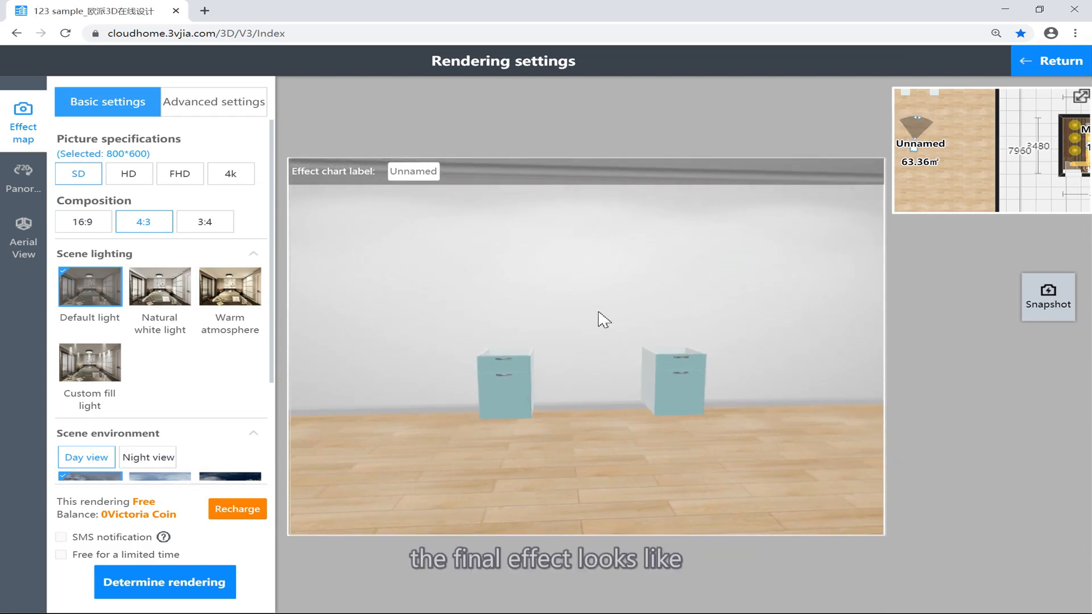
pyautogui.press('d')
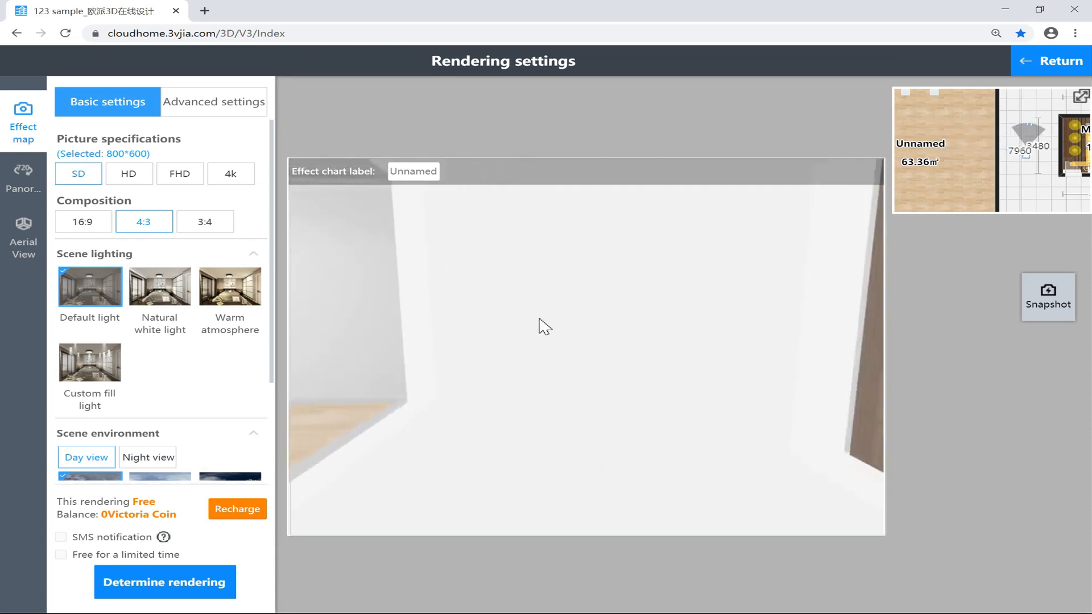
pyautogui.press('d')
pyautogui.moveTo(480, 326); pyautogui.dragTo(195, 349)
pyautogui.press('s')
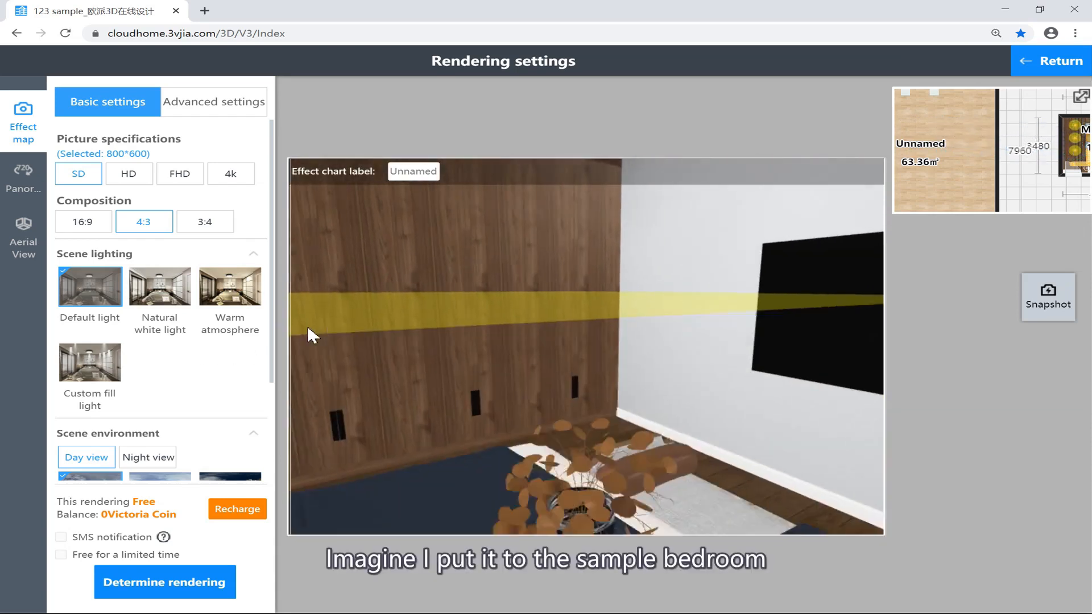
pyautogui.moveTo(307, 328); pyautogui.dragTo(239, 322)
pyautogui.press('w')
pyautogui.press('s')
pyautogui.moveTo(412, 322); pyautogui.dragTo(195, 310)
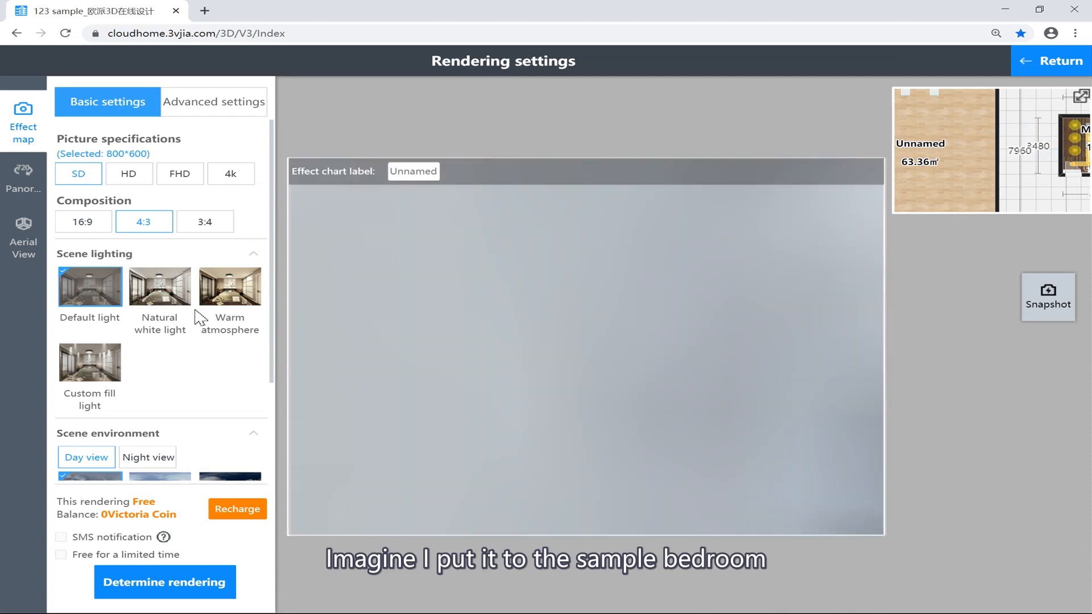
pyautogui.press('s')
pyautogui.moveTo(308, 312); pyautogui.dragTo(81, 321)
pyautogui.press('s')
pyautogui.press('w')
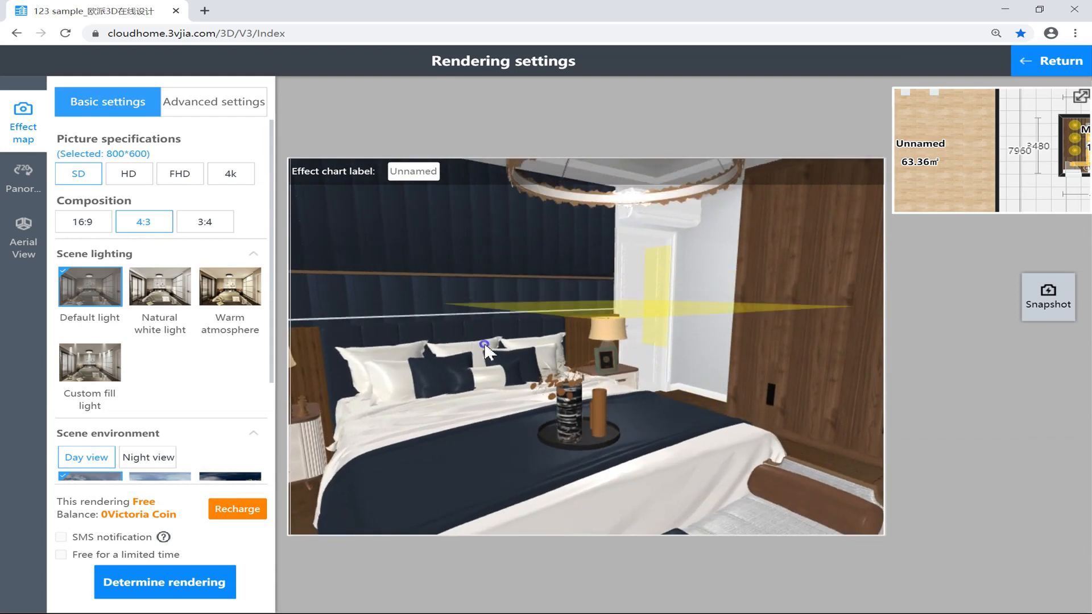
# Pull the rendering camera back to frame the bed, bench and wardrobe, and submit the SD 4:3 effect map with default light
pyautogui.press('s')
pyautogui.press('s')
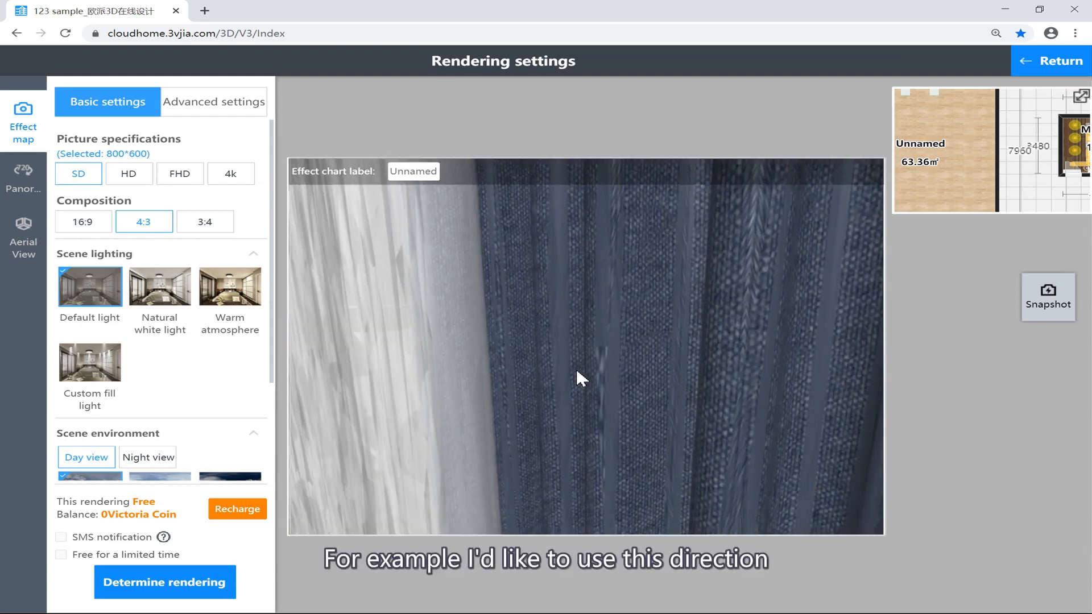
pyautogui.press('w')
pyautogui.moveTo(554, 364); pyautogui.dragTo(549, 364)
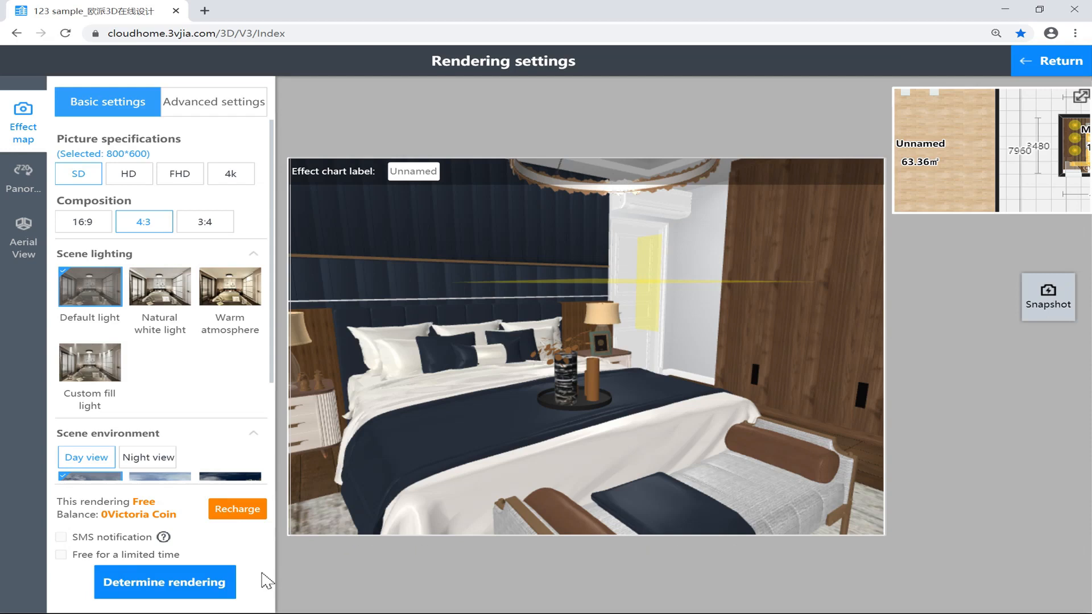
pyautogui.click(204, 598)
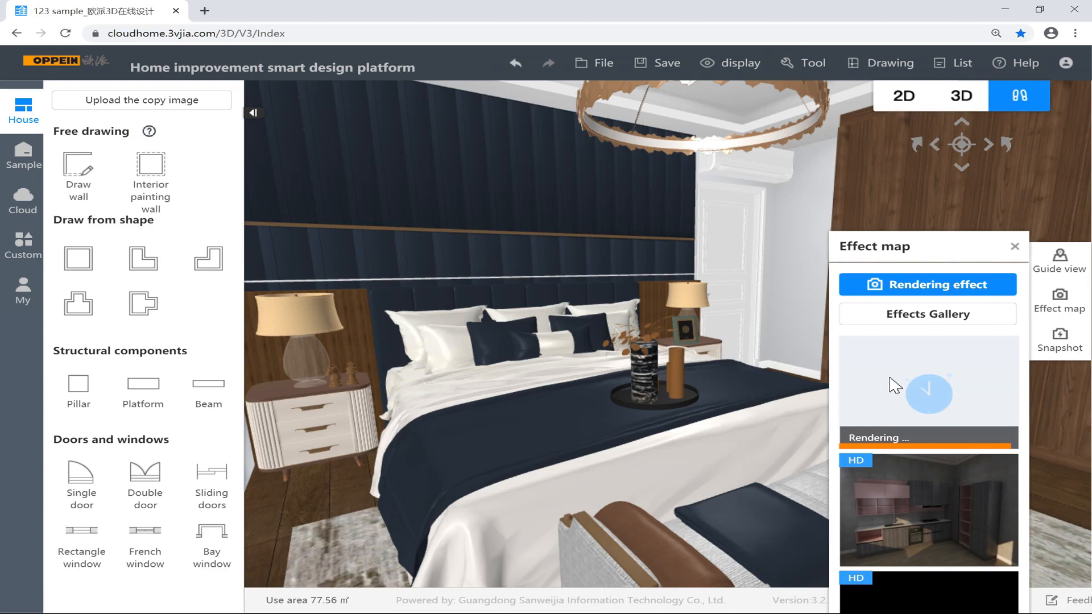
# Move the effect map list higher, view the finished SD bedroom rendering at full size, and close the viewer and list
pyautogui.moveTo(912, 234); pyautogui.dragTo(908, 199)
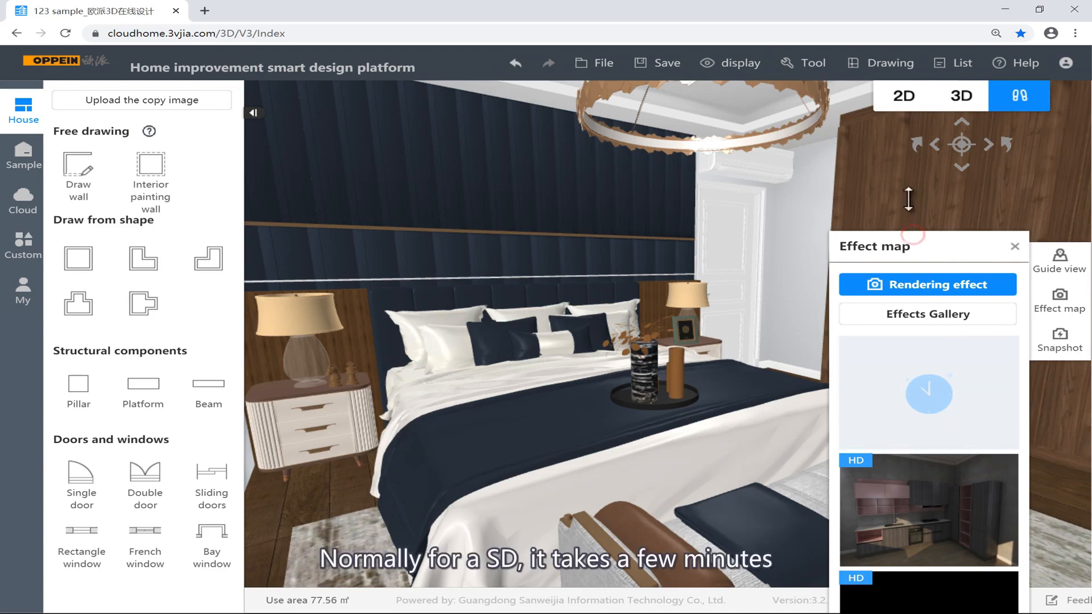
pyautogui.moveTo(925, 247); pyautogui.dragTo(914, 105)
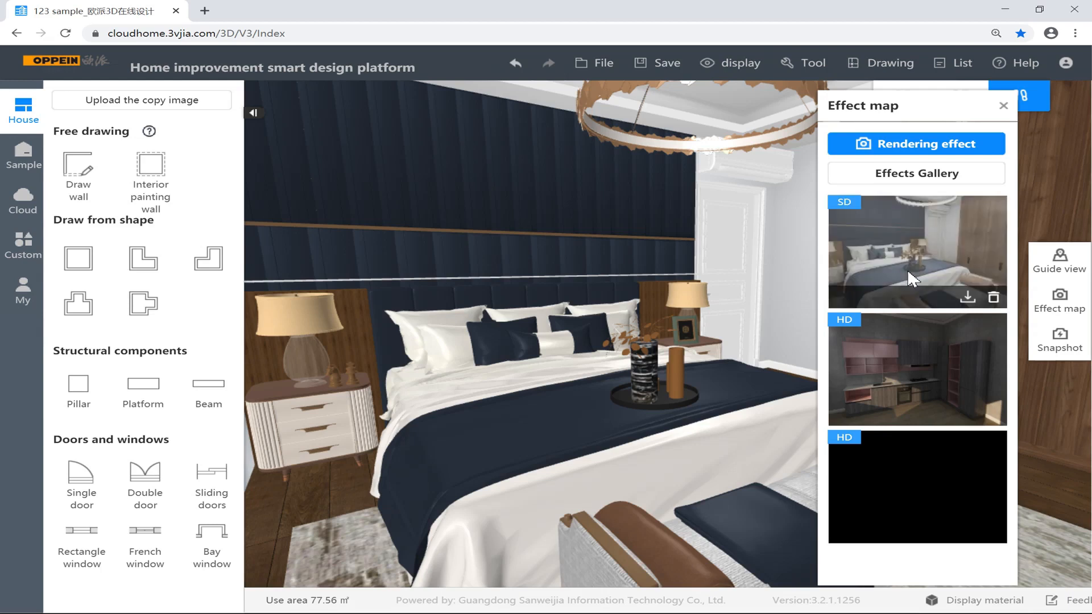
pyautogui.click(904, 238)
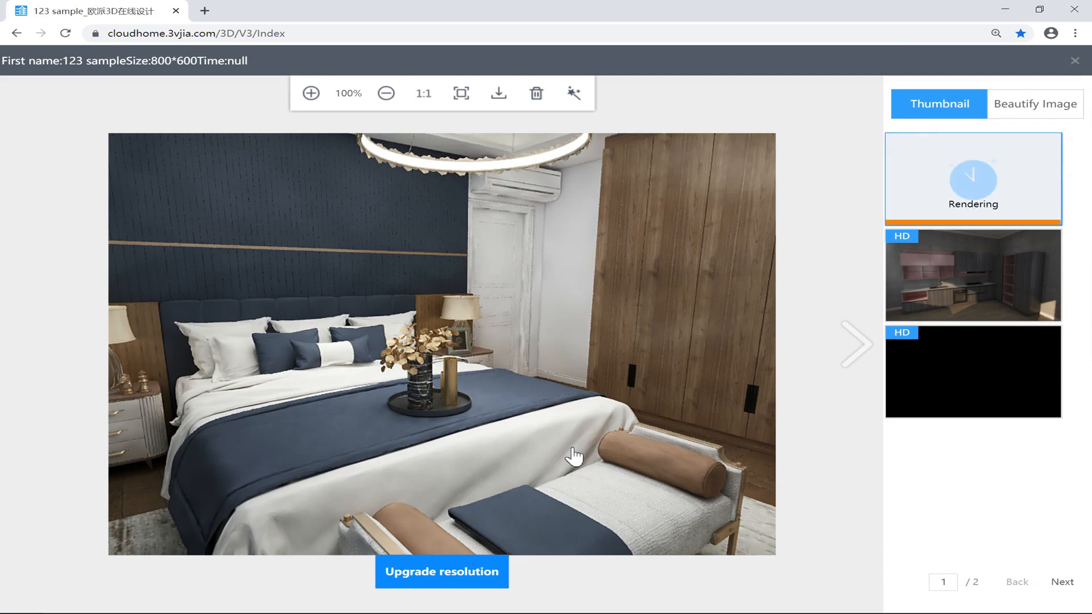
pyautogui.click(1074, 60)
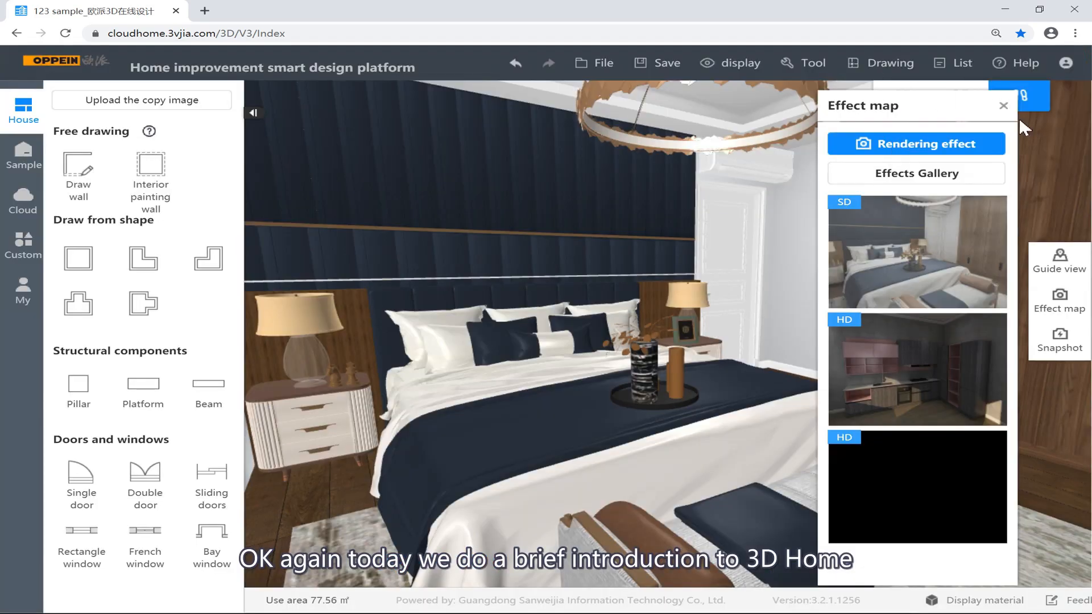
pyautogui.click(1004, 106)
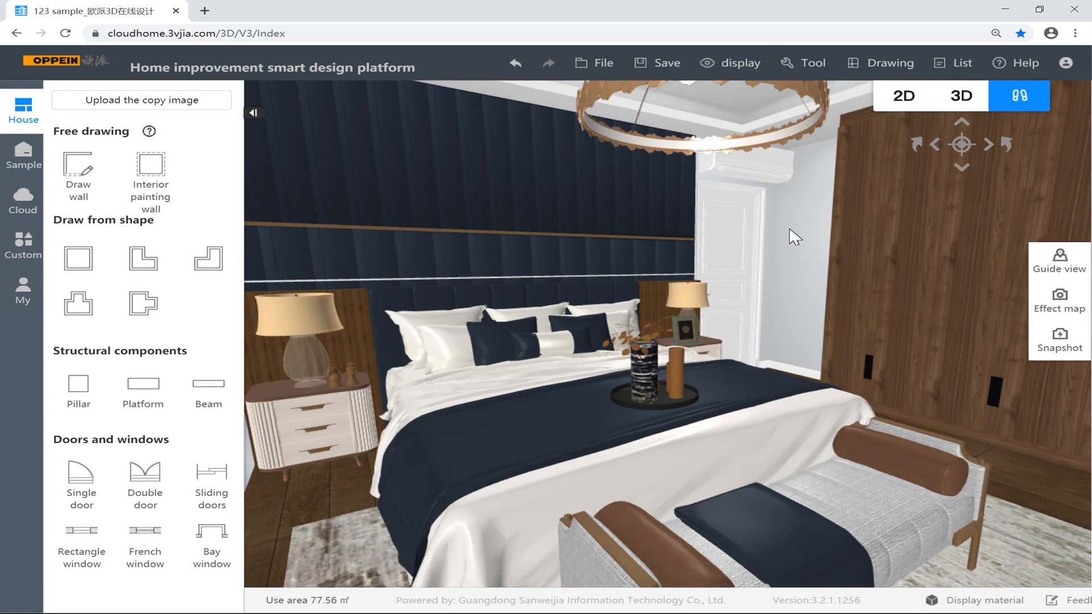
# Walk the camera around the master bedroom to view the bed from above and from its foot end
pyautogui.press('w')
pyautogui.press('s')
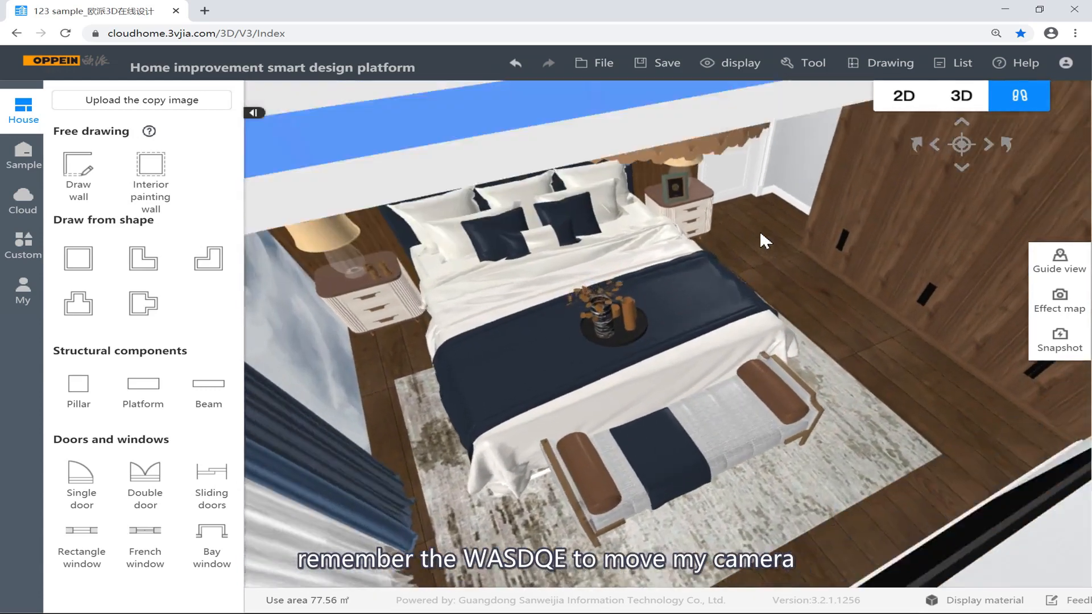
pyautogui.press('a')
pyautogui.moveTo(496, 345); pyautogui.dragTo(627, 251)
pyautogui.press('d')
pyautogui.press('a')
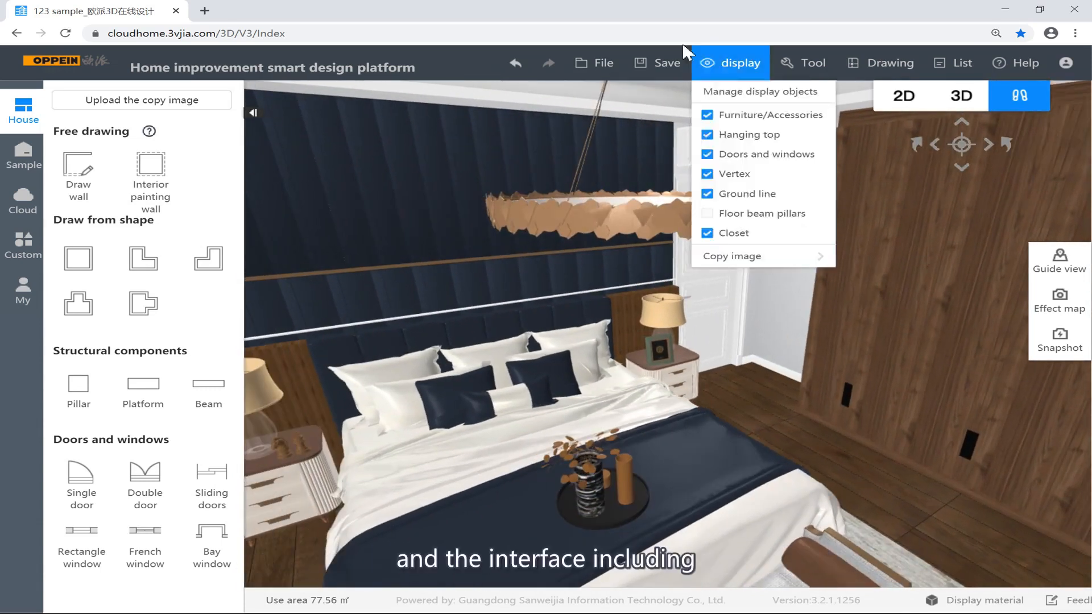
pyautogui.moveTo(597, 62)
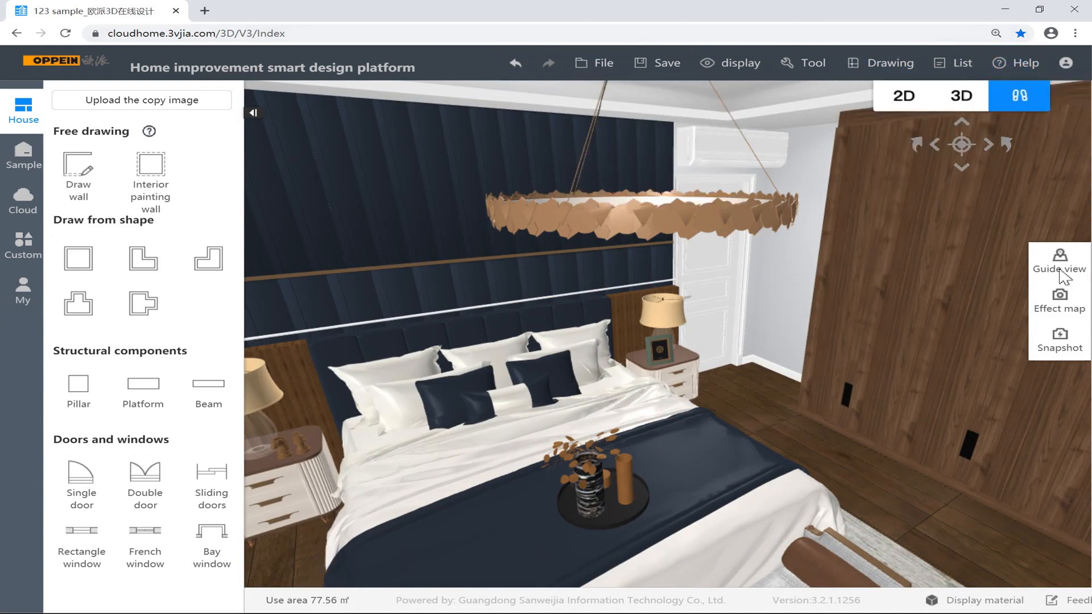
# Switch to the 2D floor plan and bring the large unnamed room and the neighbouring master bedroom into view
pyautogui.click(915, 101)
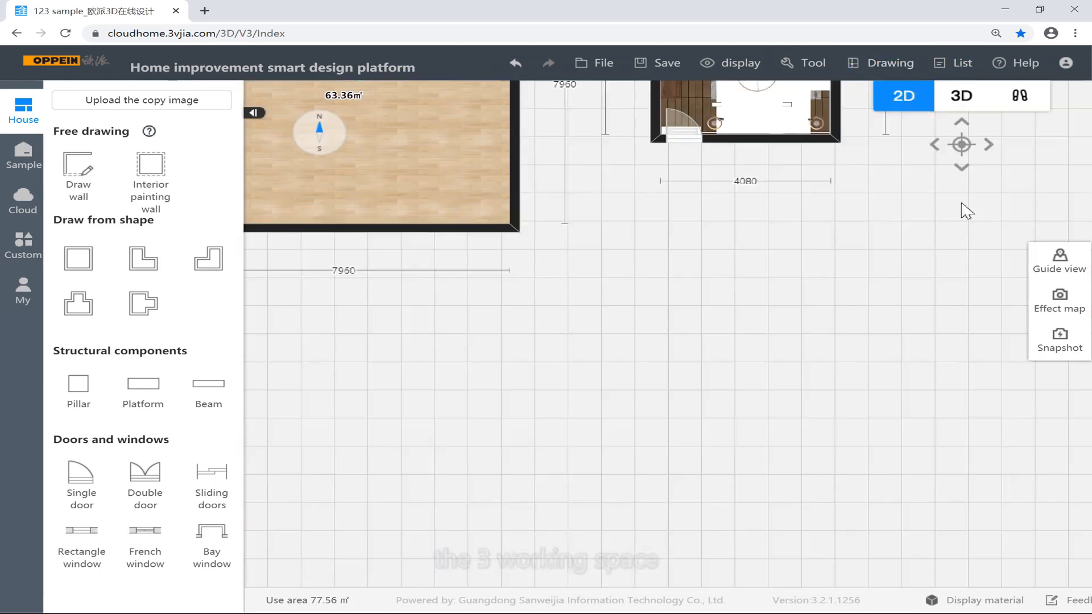
pyautogui.click(648, 201)
pyautogui.click(814, 367)
pyautogui.click(475, 312)
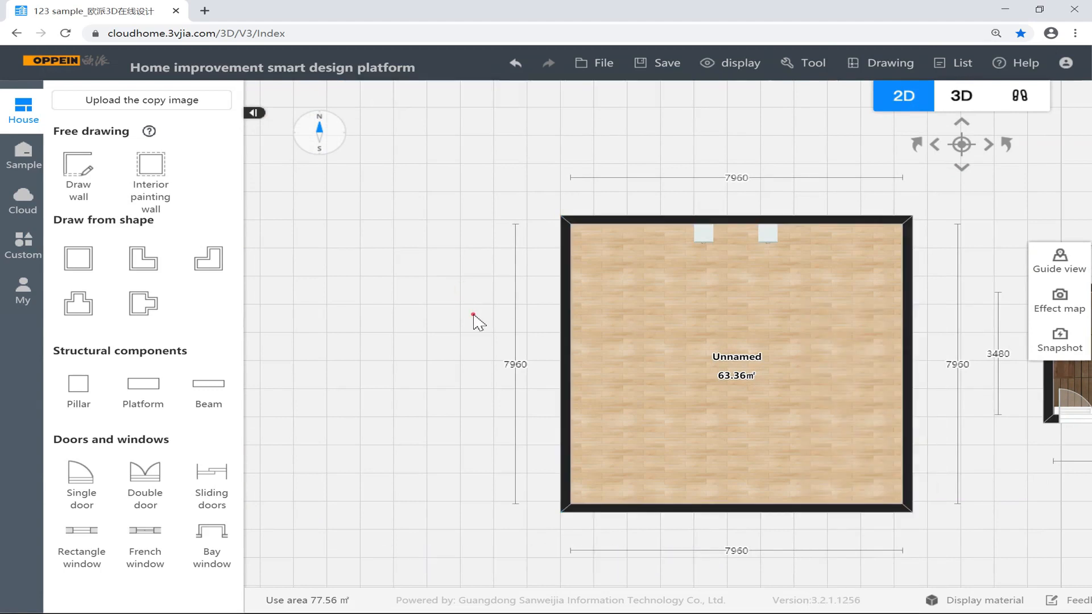
pyautogui.moveTo(475, 315); pyautogui.dragTo(368, 269)
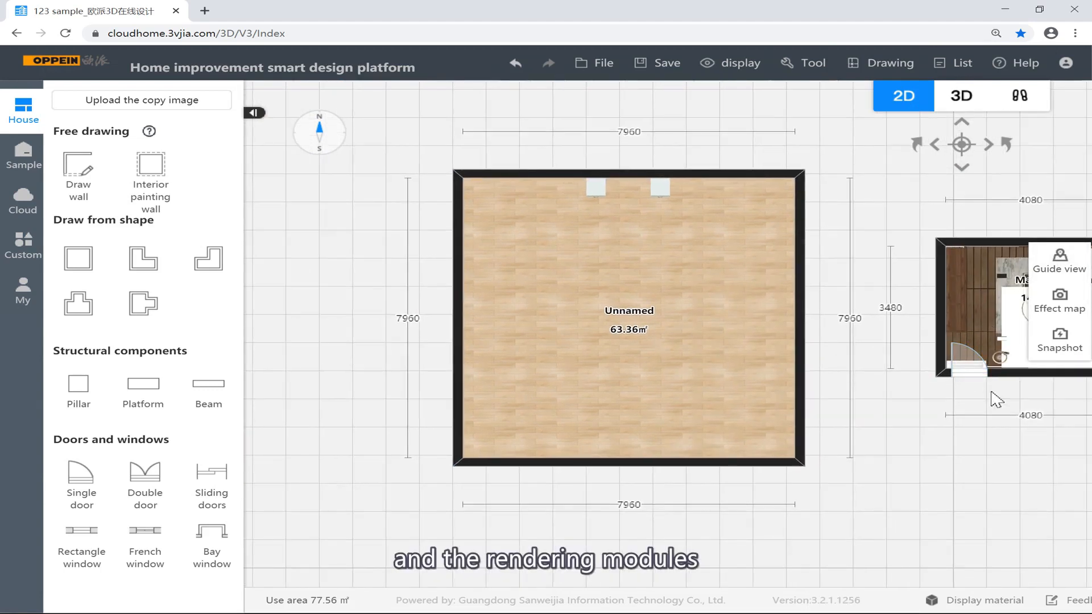
pyautogui.click(868, 435)
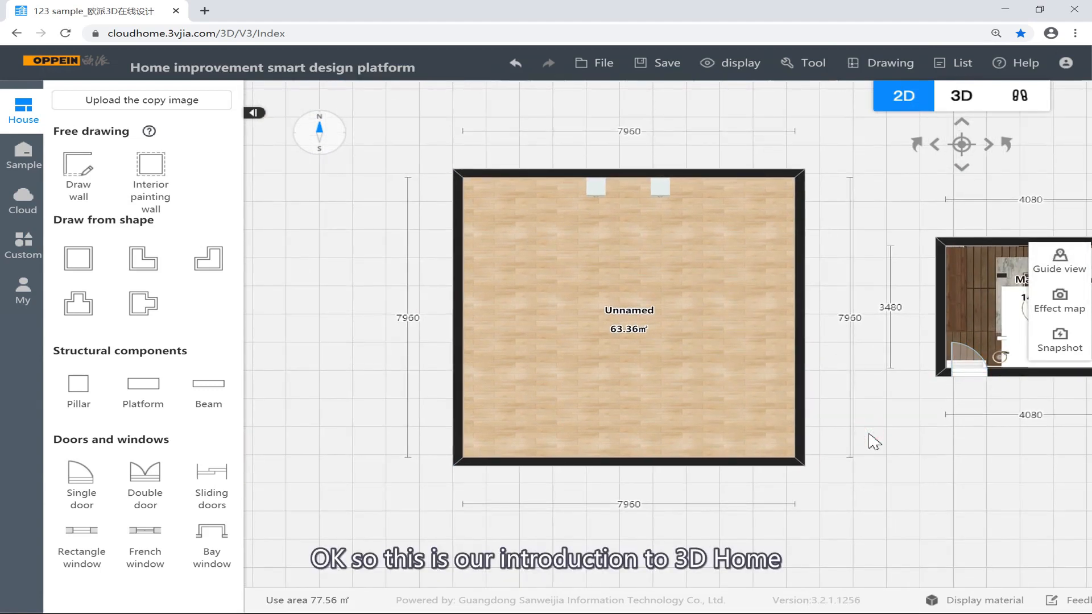